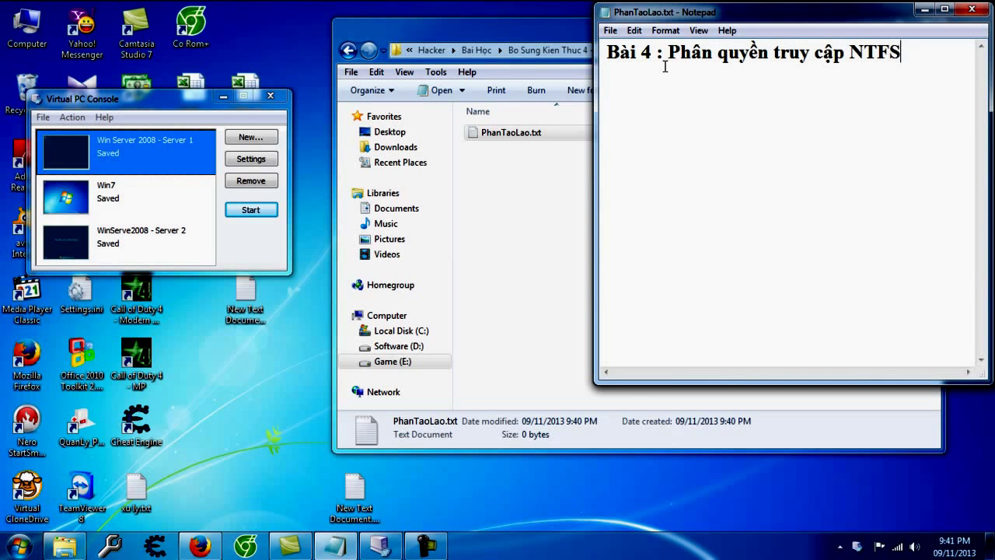
Step: Type the title ending 'NTFS và sử dụng File Serve' and a note on the Win Server 2008 and Win 7 VMs
type("và suử dụng Fi")
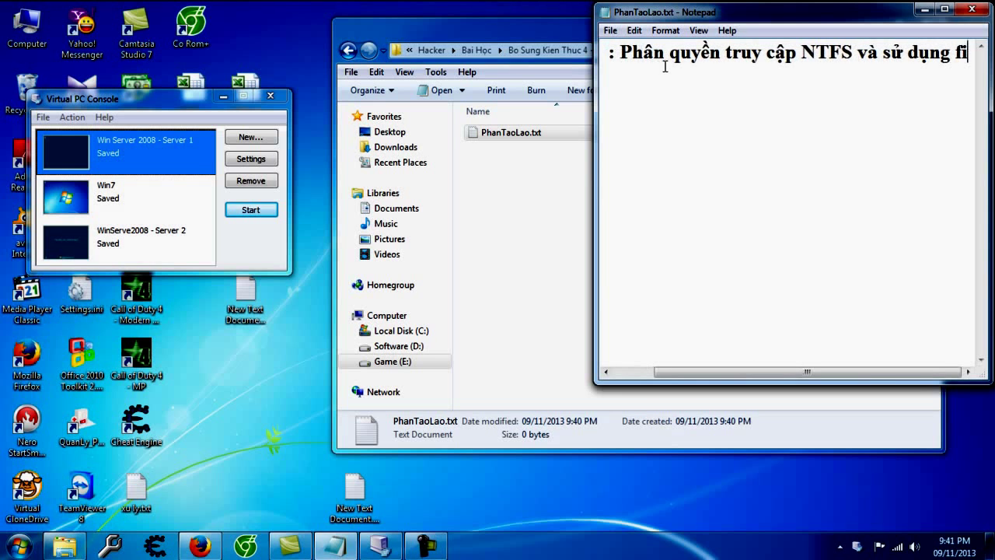
type("le Serve")
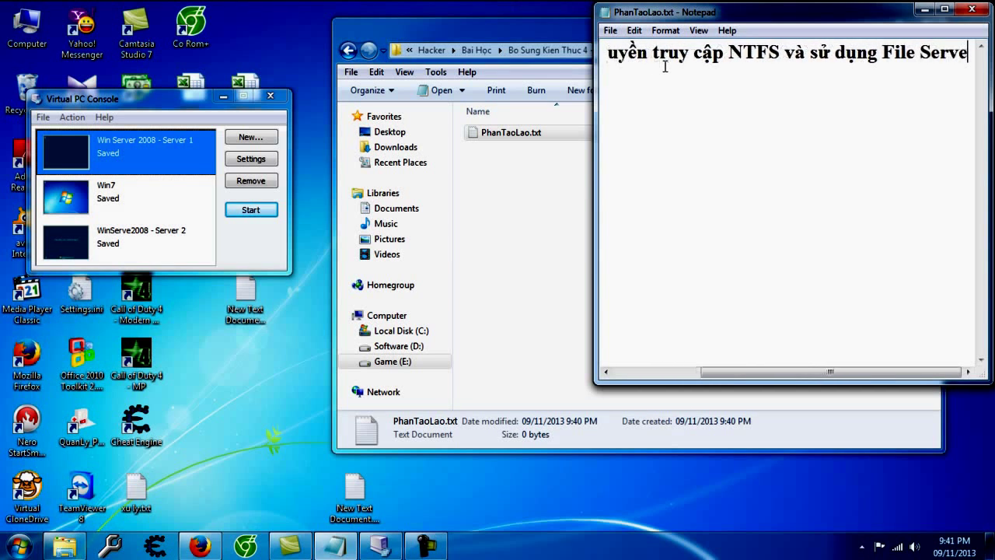
type(" :v..")
key("Return")
key("Return")
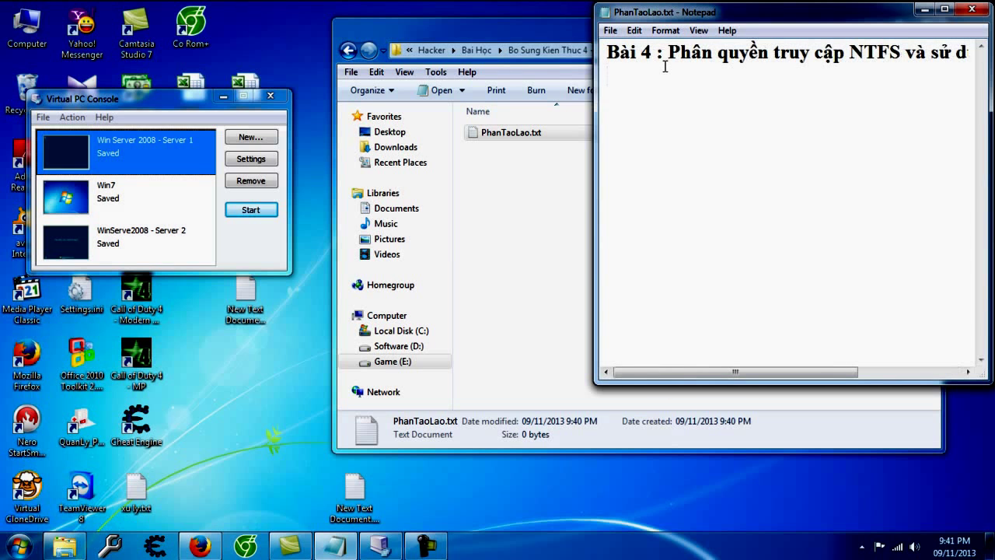
type("- May ảo win serve 2008 làm máy")
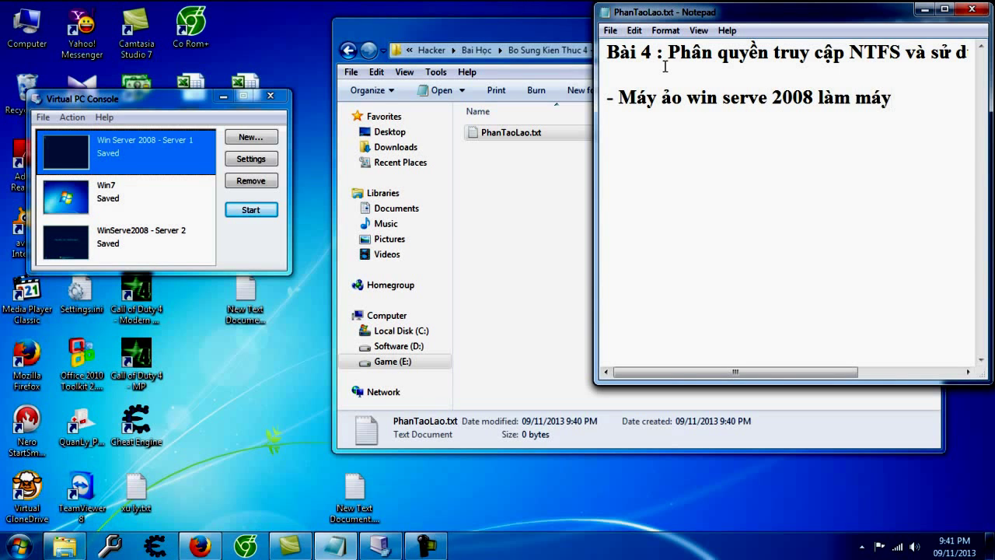
type(" chính")
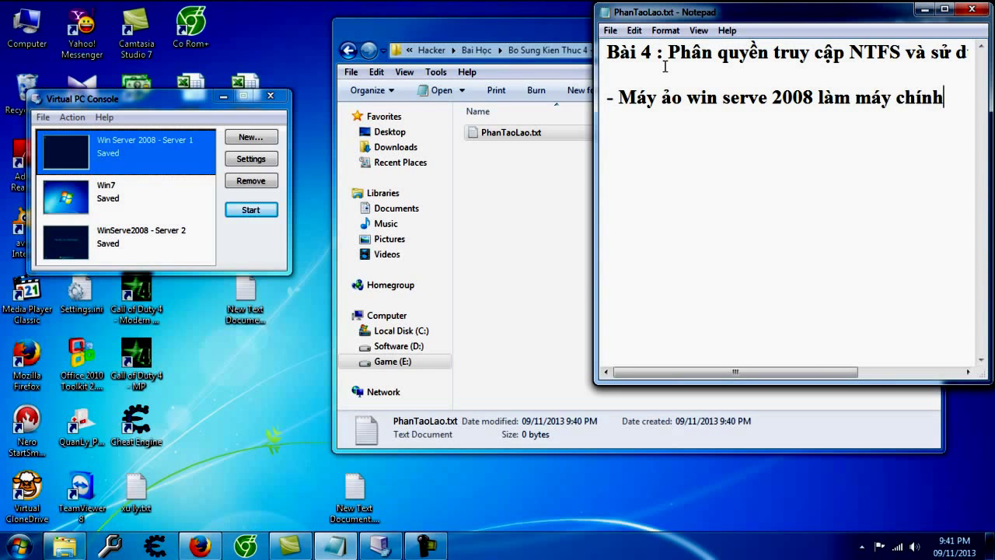
type(" để share th")
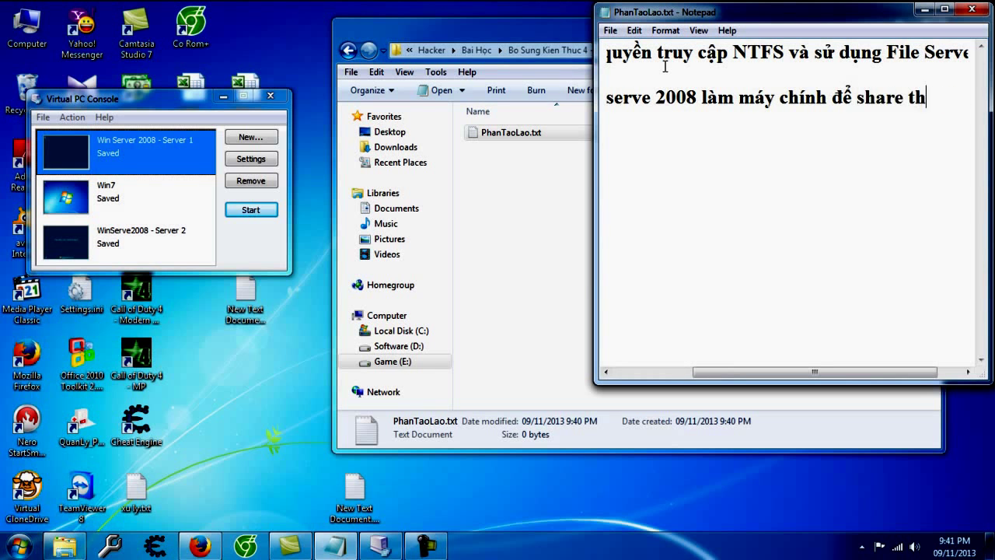
type("ư mục và ")
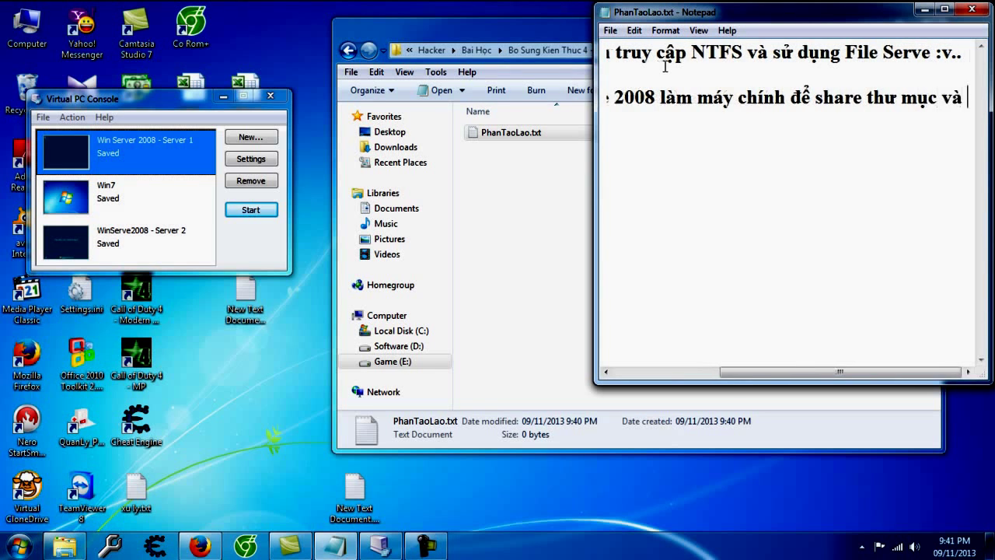
type("máy ảo wi")
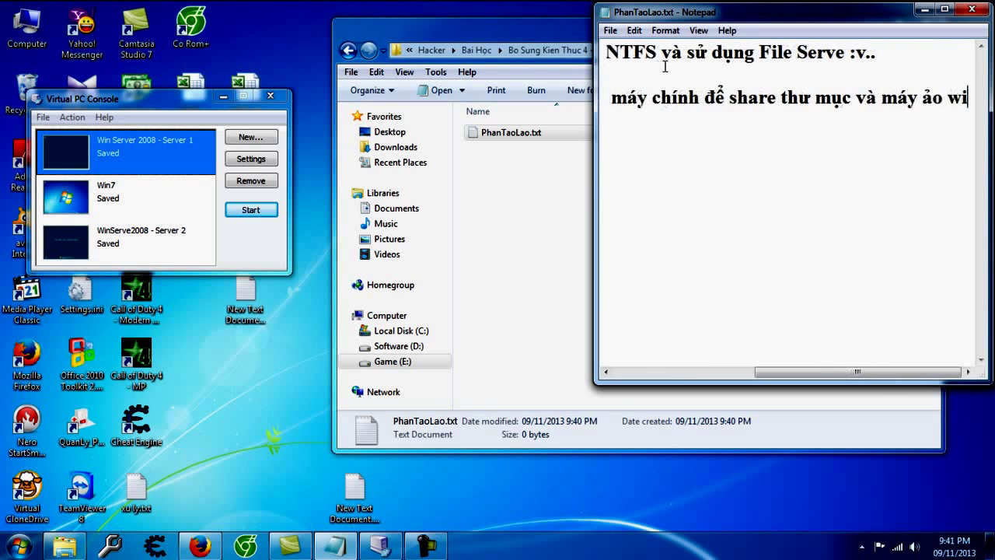
type("n 7 để dang ")
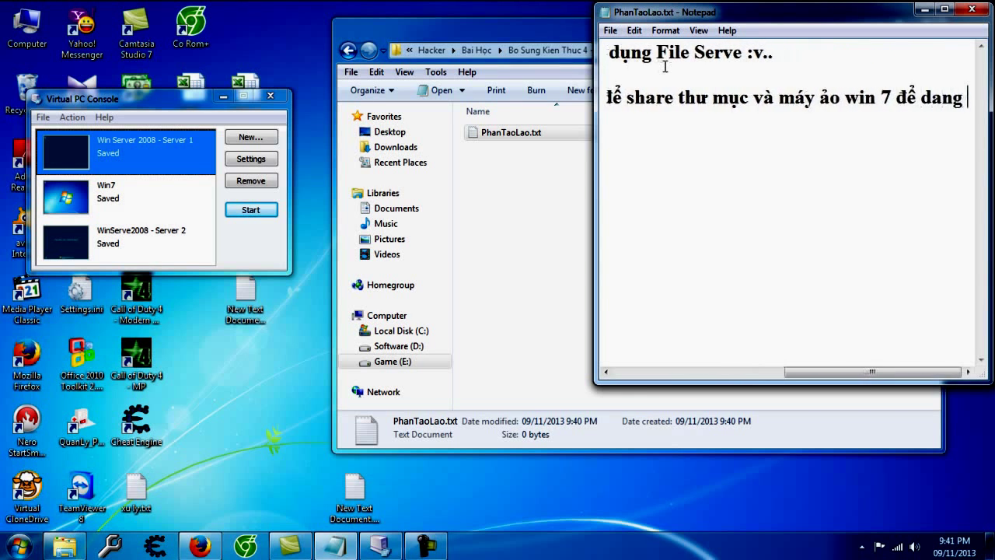
type("nhap vào nhan ")
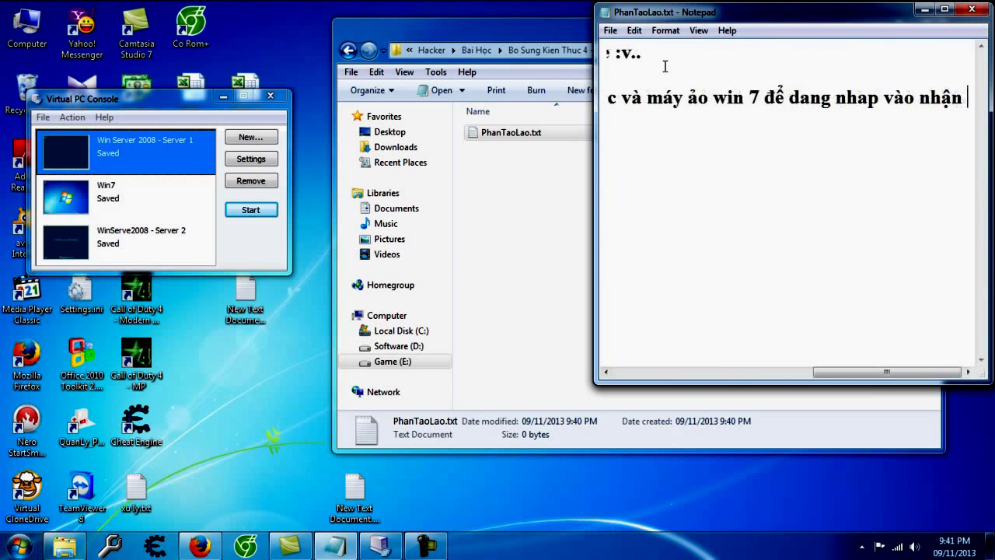
type("thư mục, vậy nhé :v.")
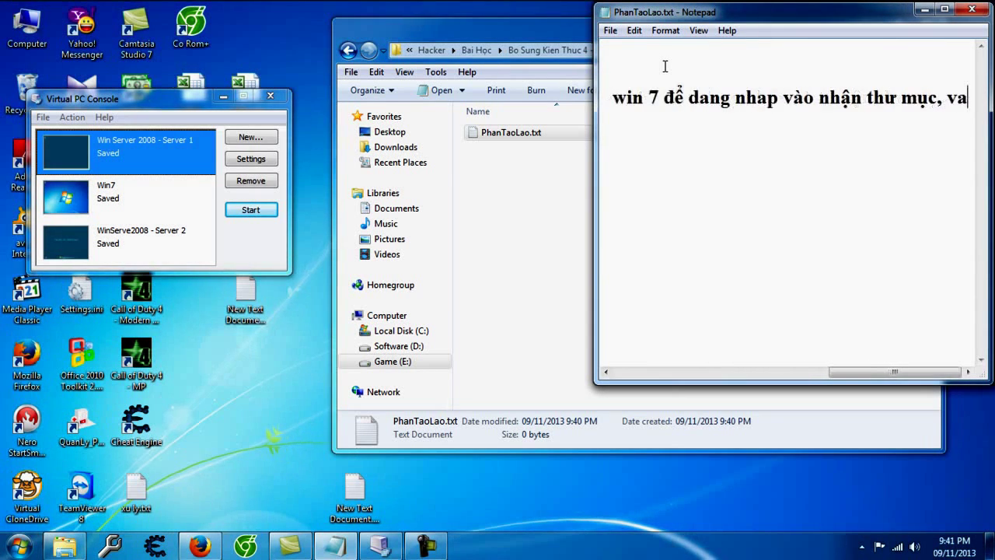
key("Return")
key("Return")
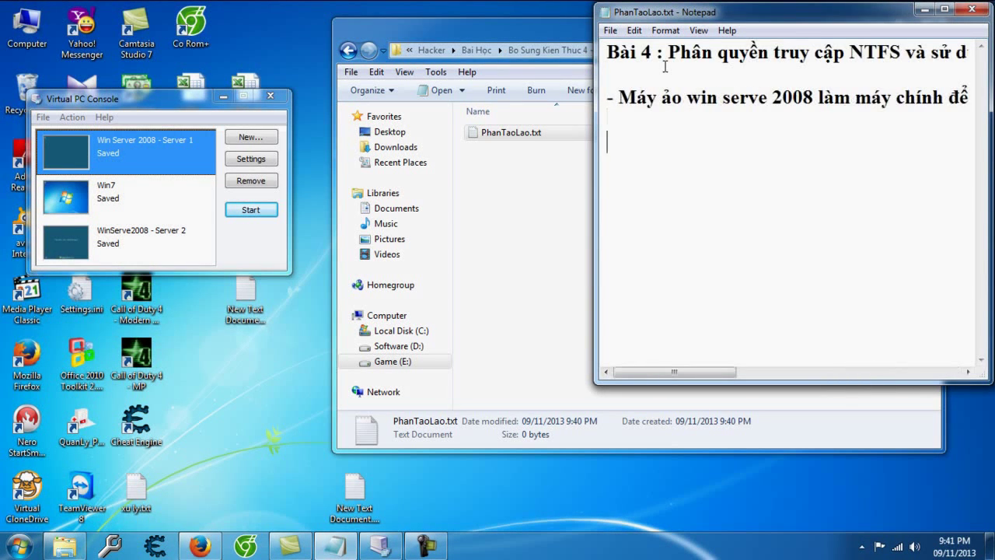
Step: Start the Win Server 2008 - Server 1 VM and note 'Khởi tạo 1 thư mục trong ổ C'
double_click(145, 149)
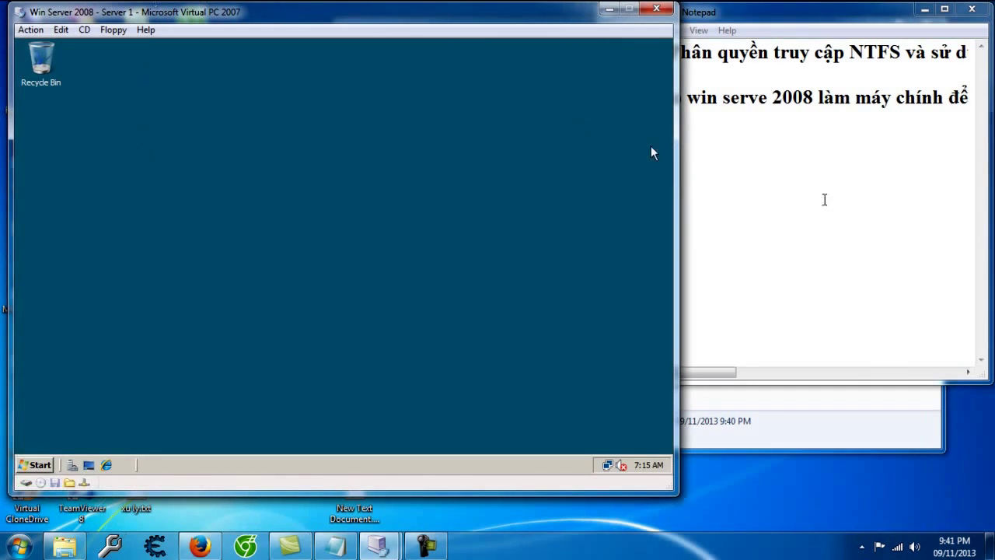
left_click(776, 202)
type("- Khởi ta")
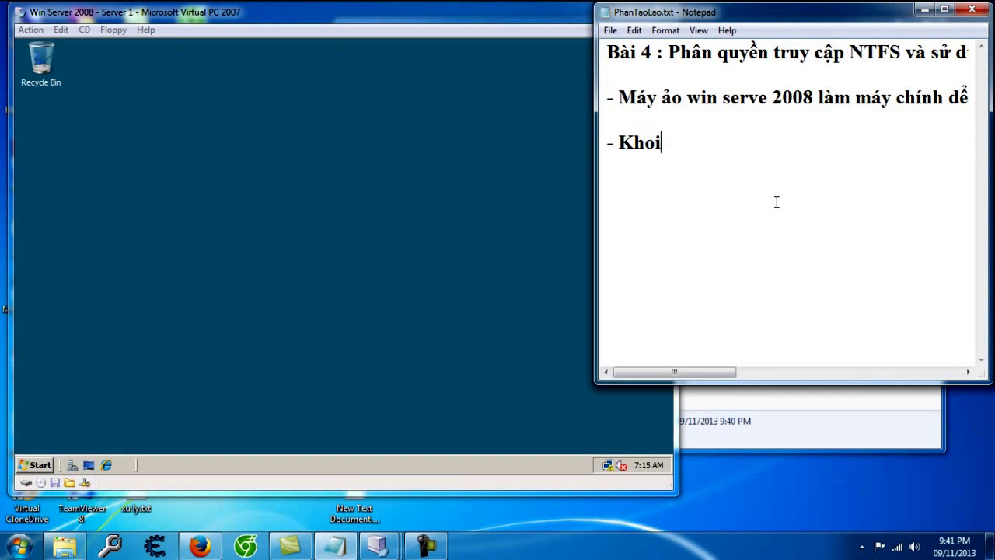
type("o 1 fi")
key("BackSpace")
key("BackSpace")
type("thư mu")
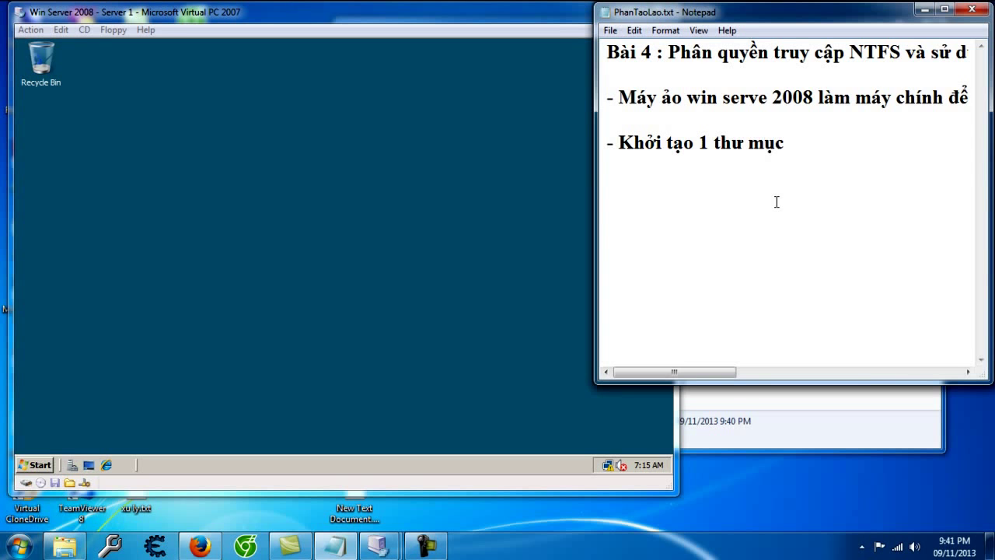
type("c trong ổ C")
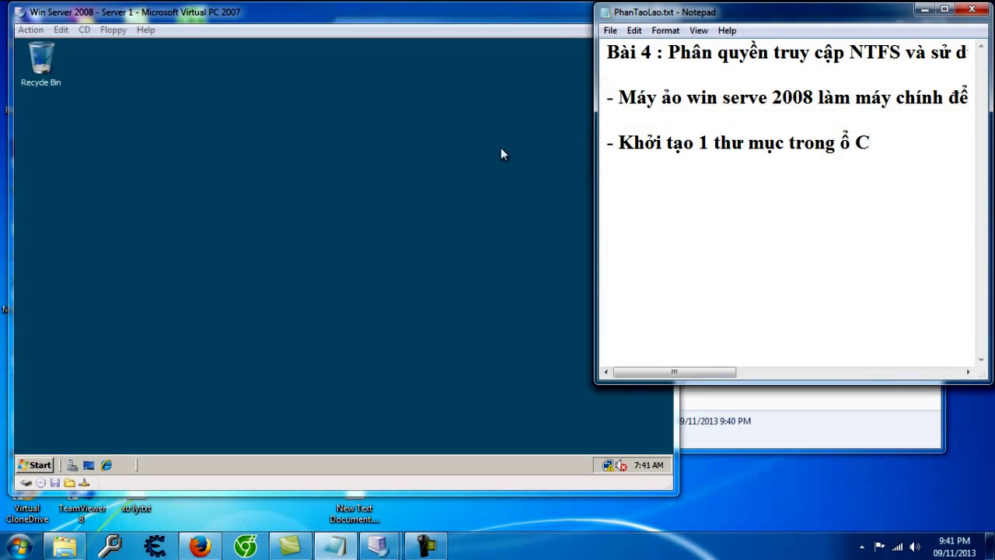
Step: Create a new folder named Demo on the server's C: drive
left_click(142, 112)
key("super+e")
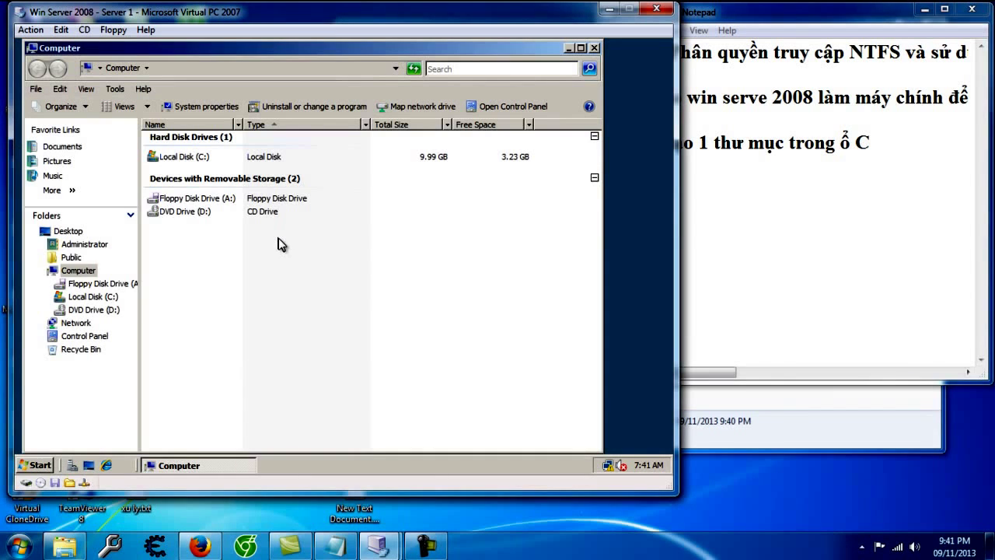
left_click(92, 296)
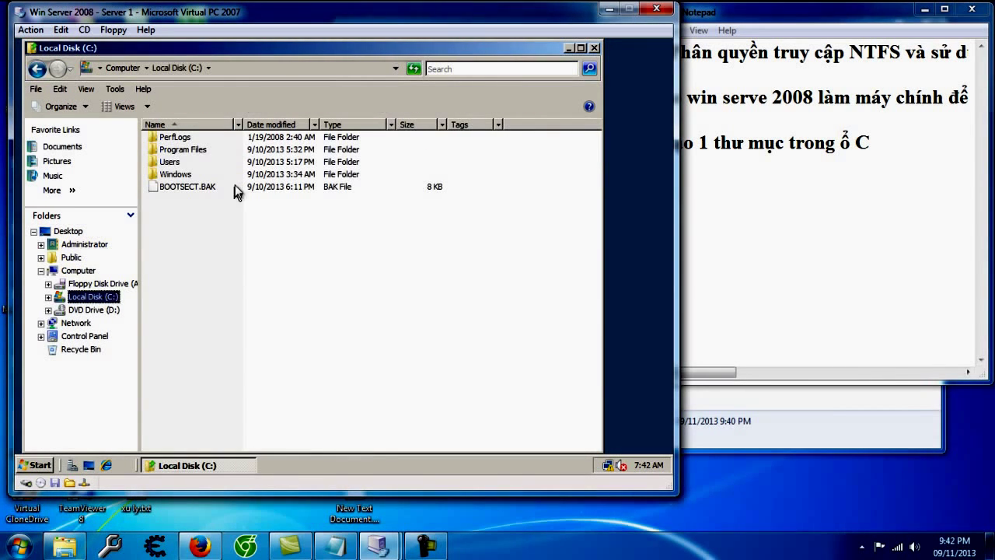
right_click(177, 253)
mouse_move(243, 364)
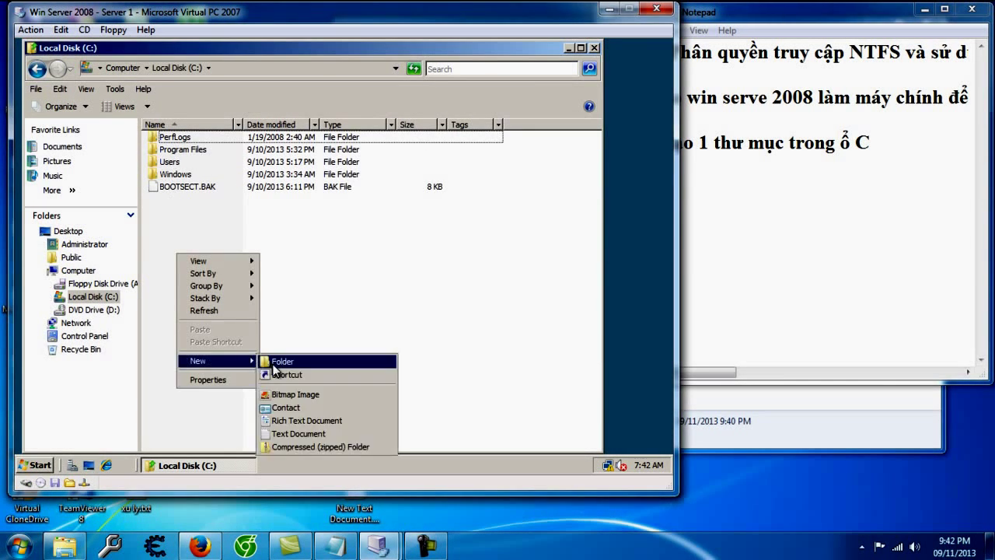
left_click(304, 362)
type("Demo")
key("Return")
key("Return")
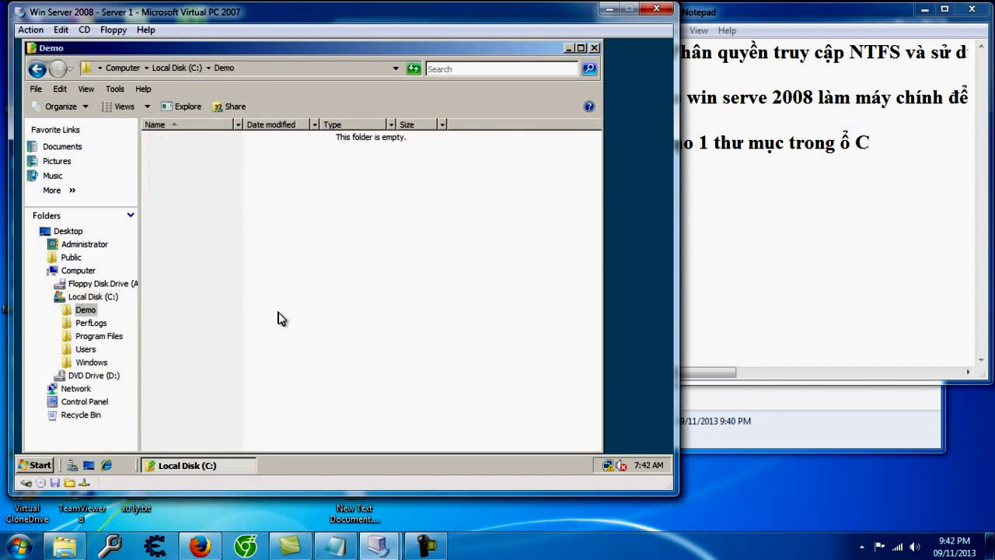
left_click(834, 211)
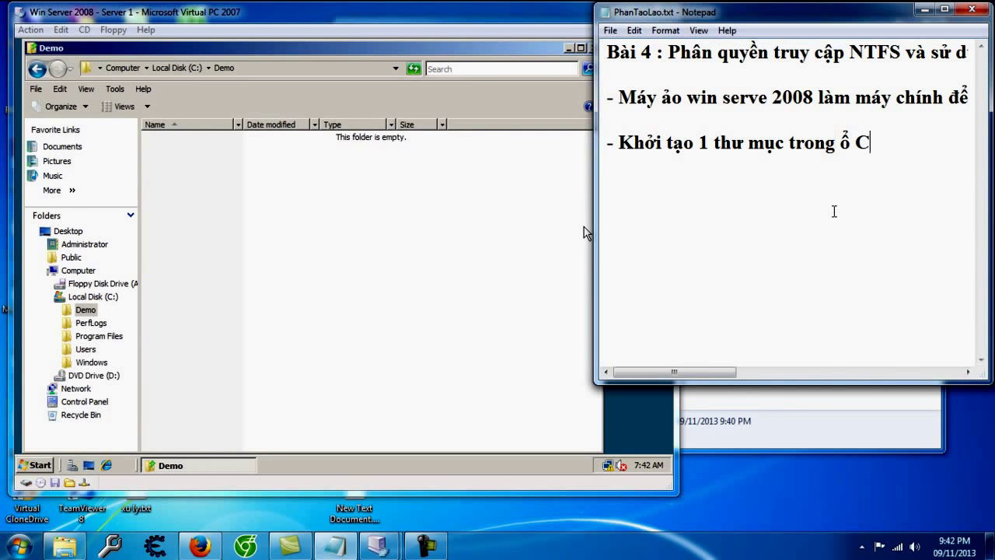
Step: Note that the Demo folder will hold many files such as images and documents
type("- Trong tư ")
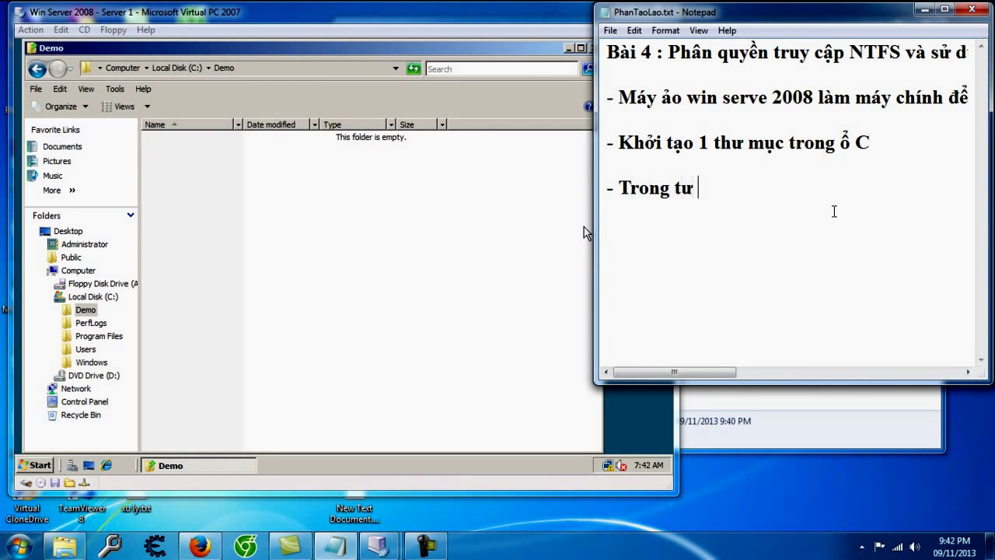
type("w mucj demo nayf thif")
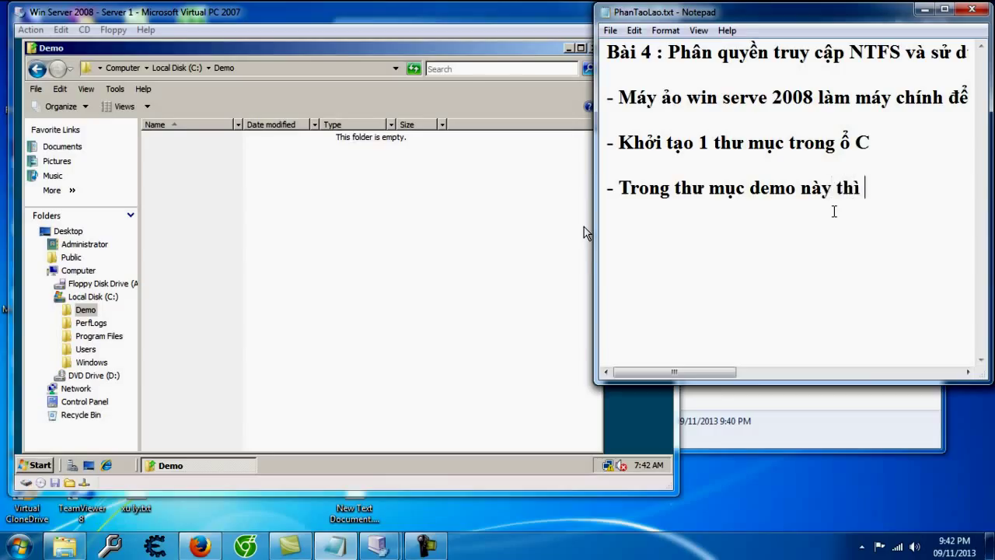
type(" cos nhiuf tap tin nhuw hinhf anhr, dvan barn cacs loaij :v.. vaf")
key("BackSpace")
key("BackSpace")
key("BackSpace")
key("Return")
left_click(412, 225)
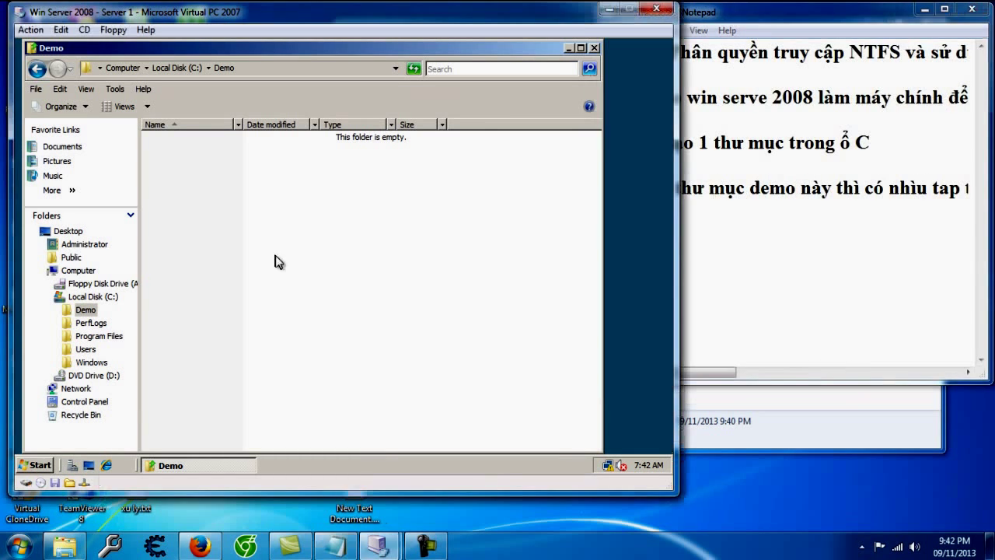
Step: Create a new bitmap image, rich text document and text document inside Demo
right_click(174, 184)
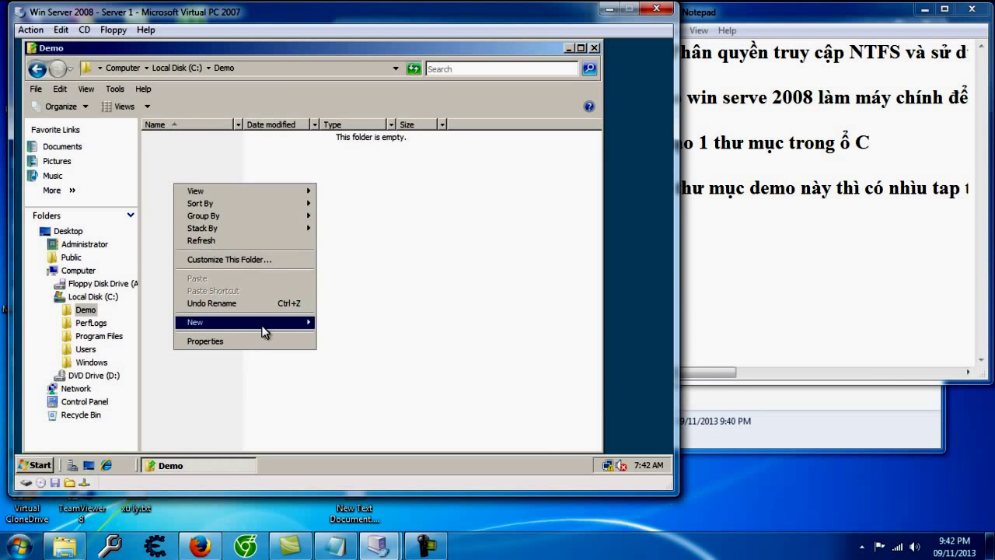
mouse_move(275, 324)
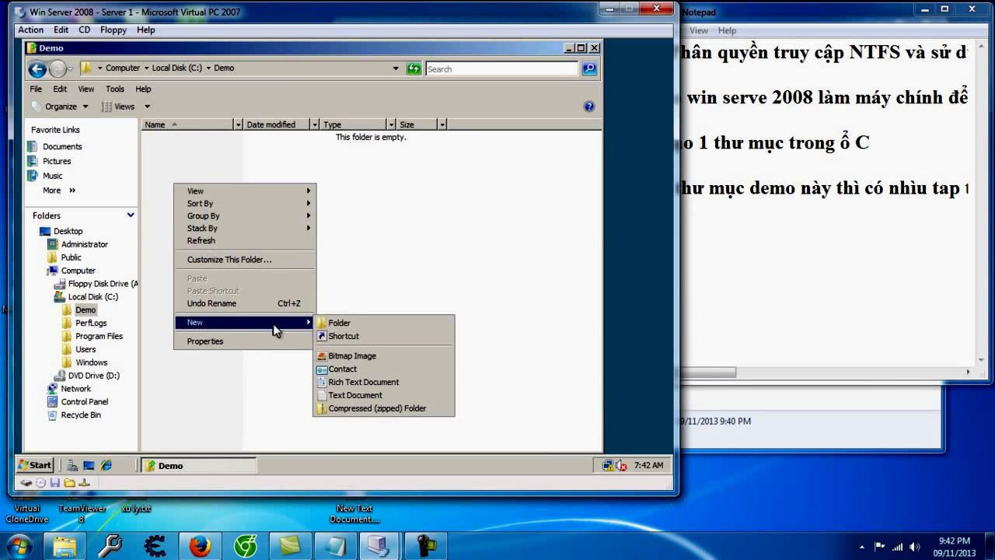
left_click(343, 355)
right_click(241, 232)
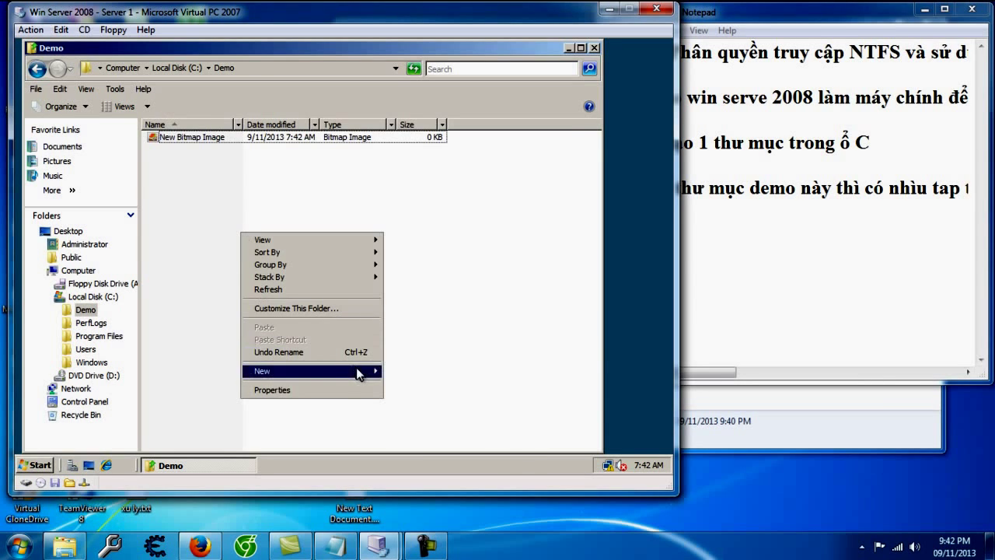
mouse_move(356, 367)
left_click(419, 432)
right_click(167, 186)
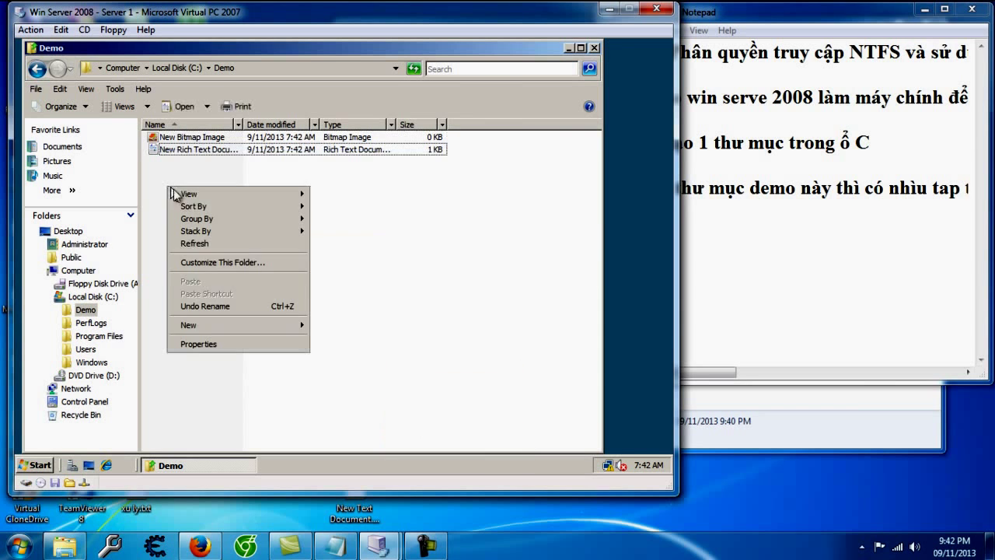
mouse_move(281, 325)
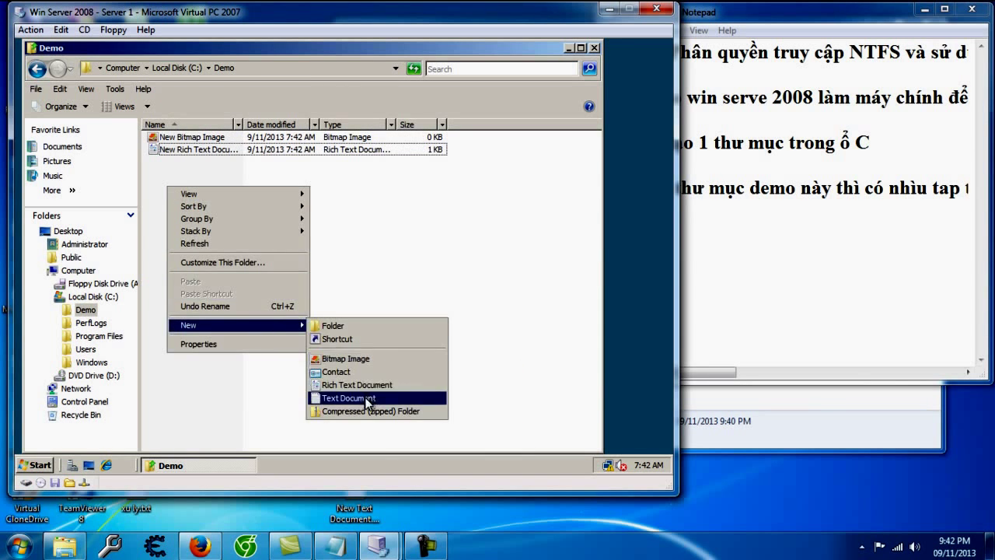
left_click(334, 398)
left_click_drag(204, 231, 171, 134)
left_click(246, 226)
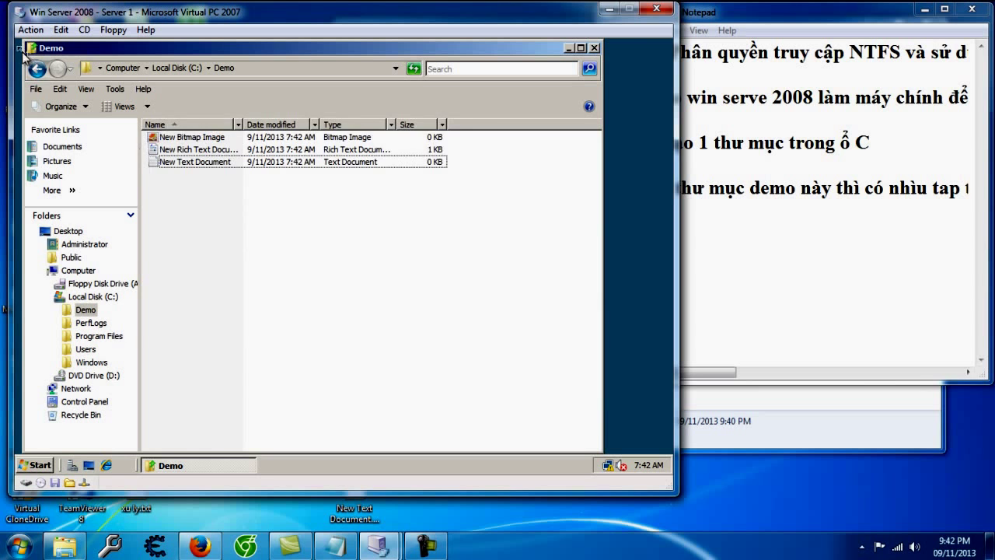
Step: Bring up the Demo folder's context menu on C: and note 'bây giờ thì phân quyền vào'
left_click(37, 69)
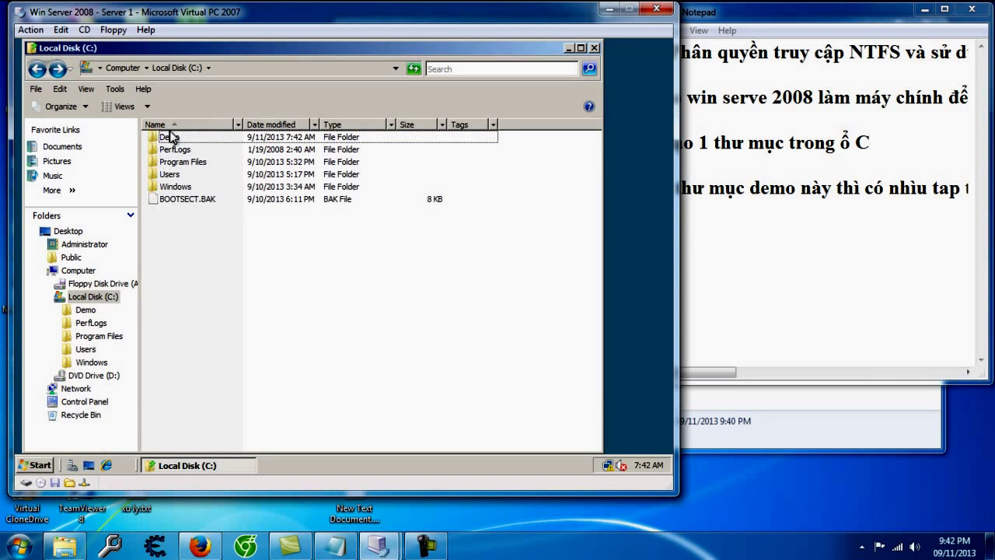
left_click(166, 136)
right_click(168, 136)
left_click(787, 301)
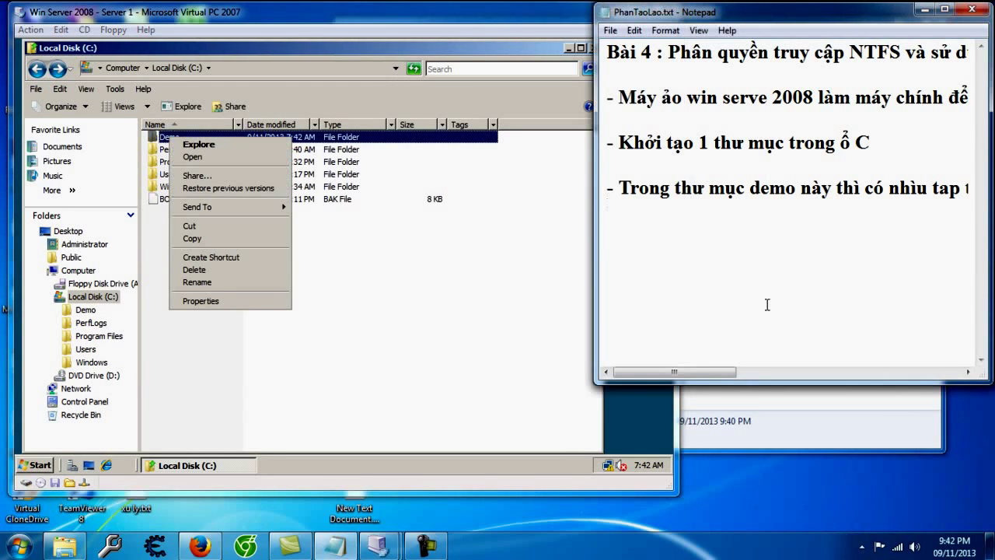
type("- bây g")
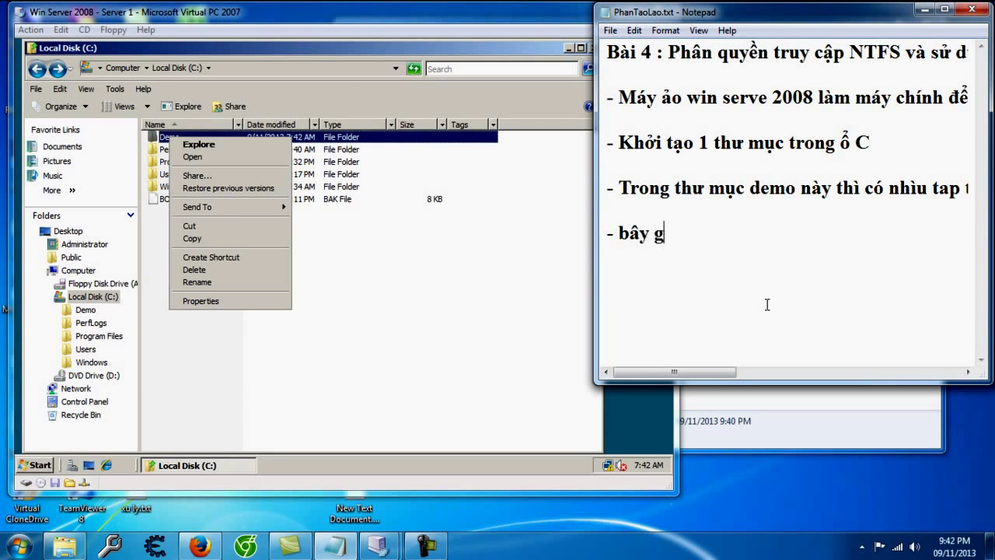
type("iờ thì phân quyền và")
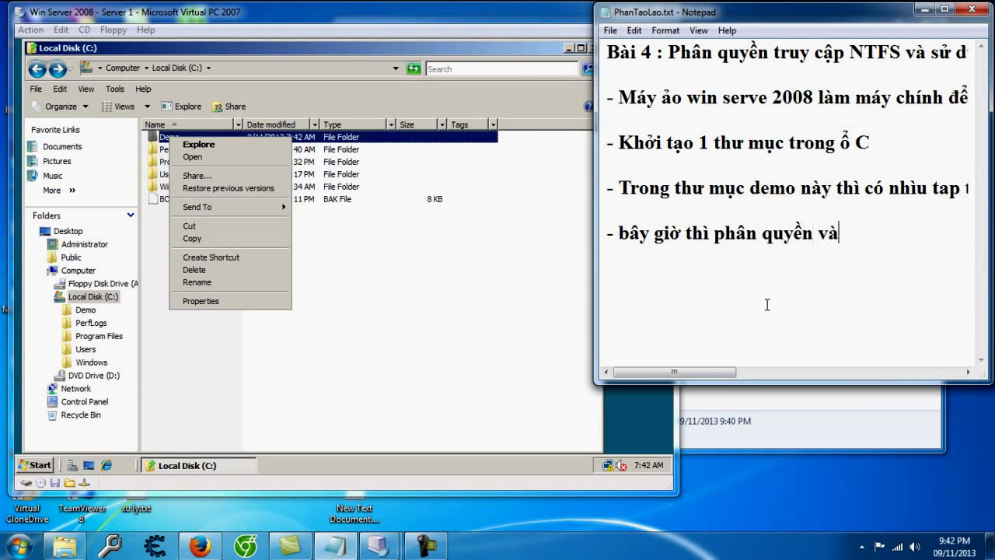
type("o.. de phần quye")
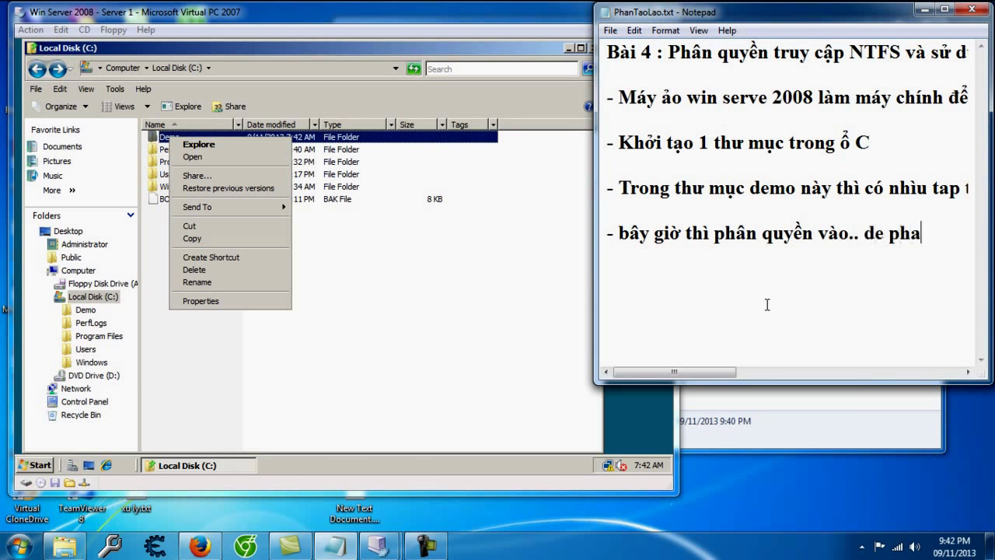
type("n thì.")
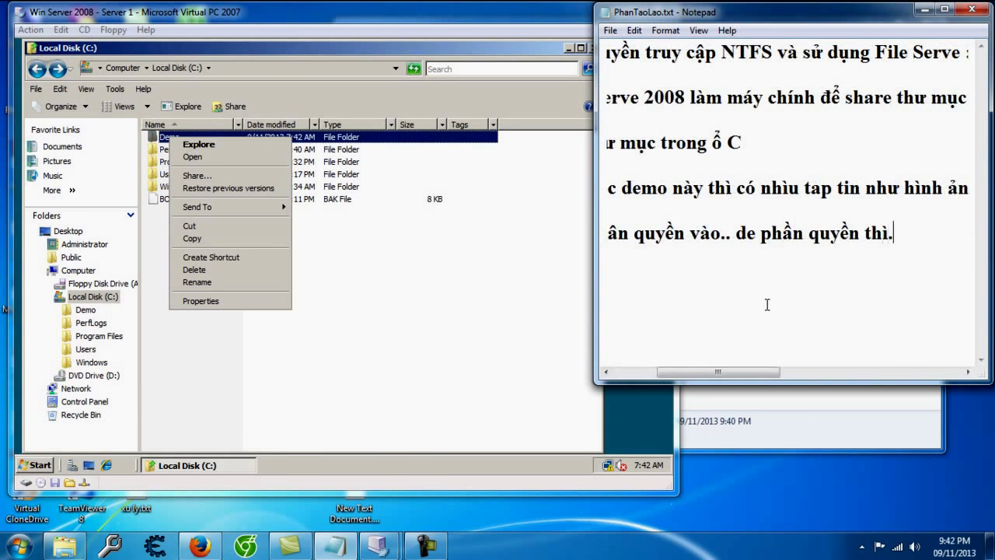
key("Return")
Step: Open Demo's Properties on the Security tab and note 'security nhe'
left_click(217, 301)
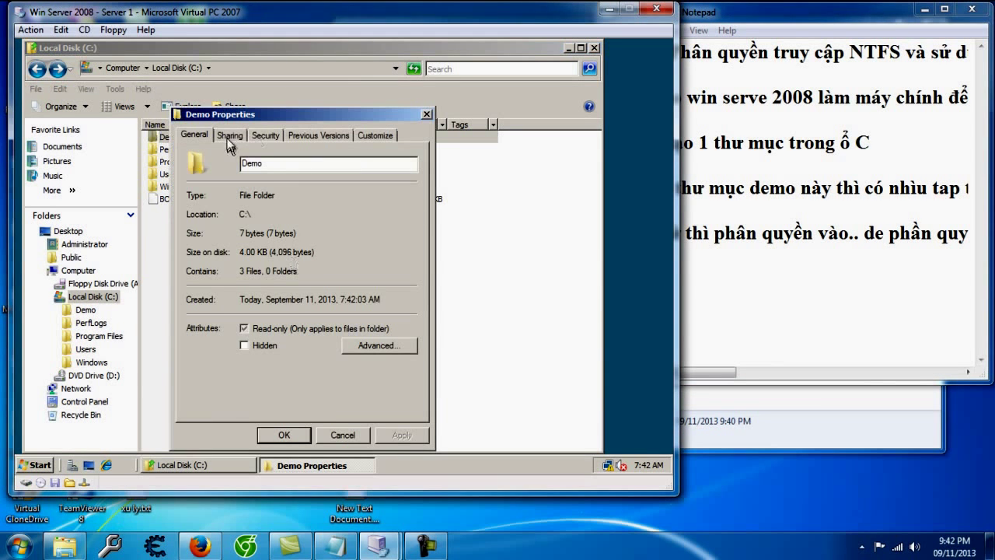
left_click(264, 136)
left_click(841, 349)
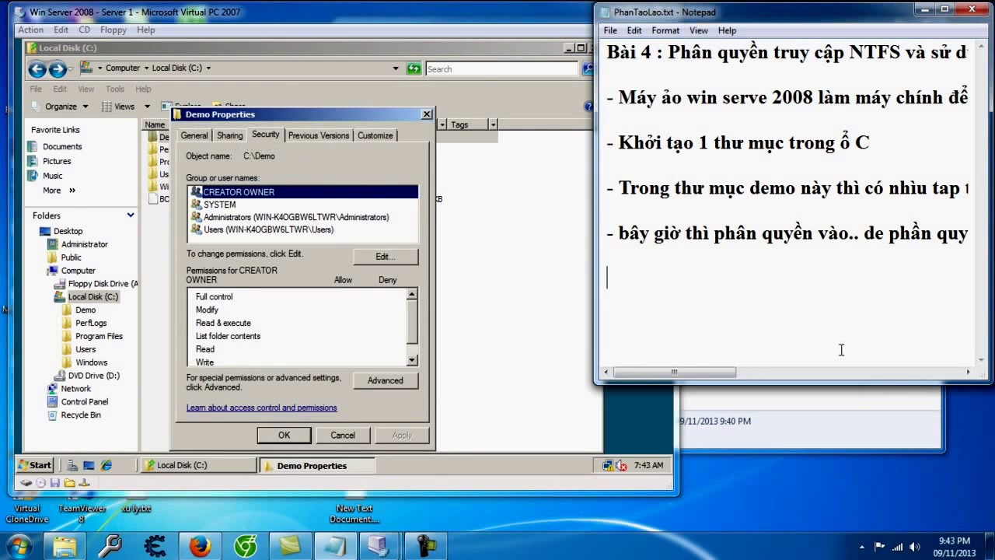
type("security nhe")
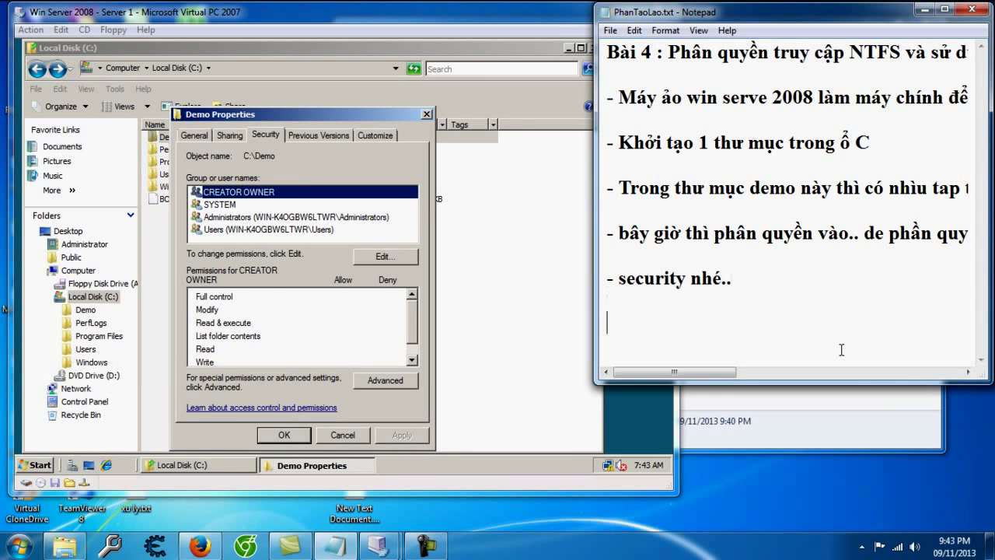
left_click(447, 388)
Step: Open the editable Permissions for Demo and start a new note line
left_click(375, 256)
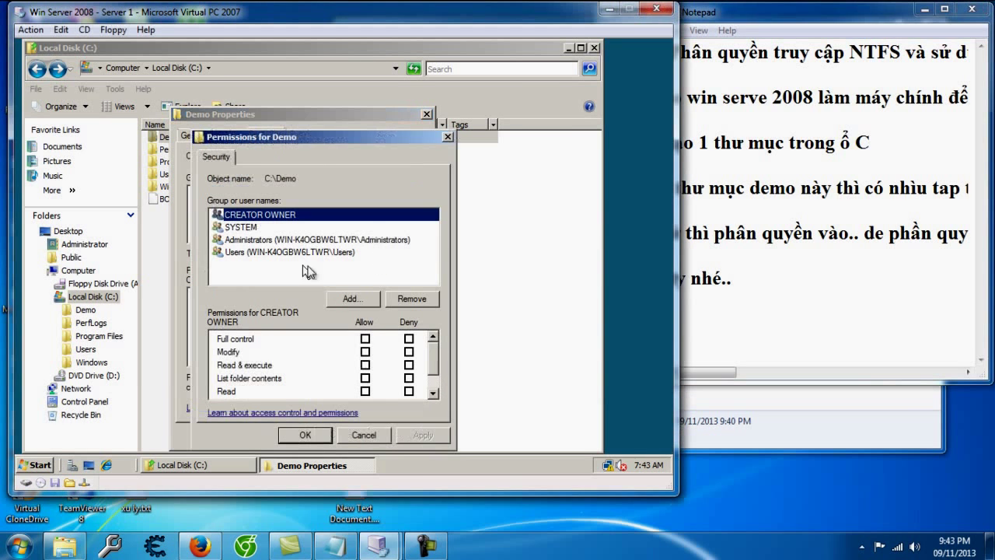
left_click(806, 343)
key("Return")
key("Return")
type("-")
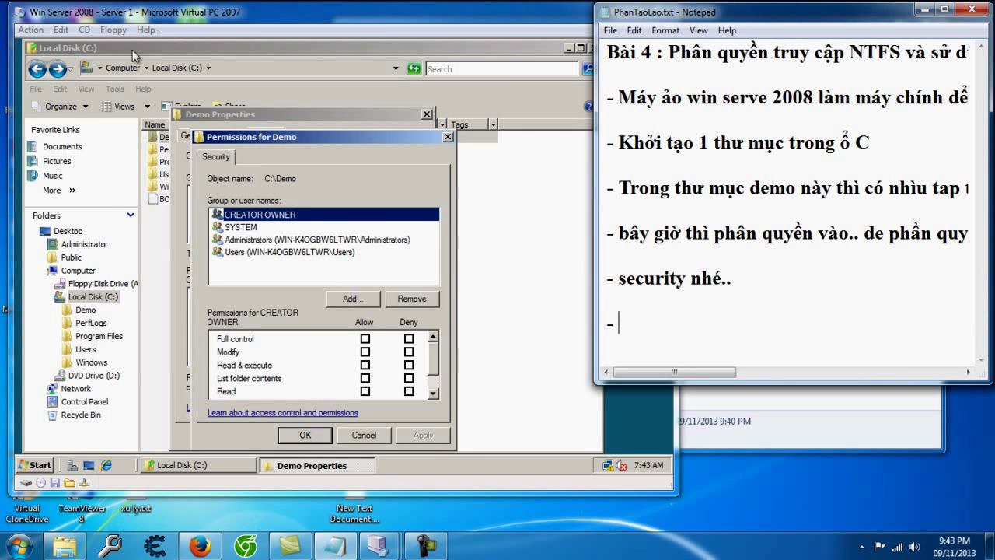
left_click(308, 238)
Step: Inspect the permissions of the SYSTEM, Administrators and Users entries
left_click(286, 253)
left_click(268, 227)
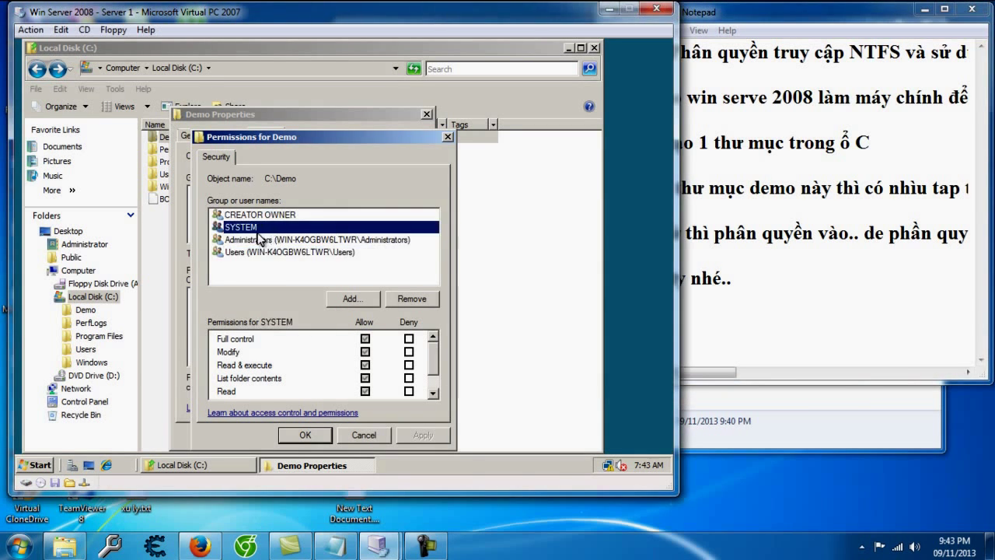
left_click(259, 240)
left_click(260, 252)
left_click(257, 243)
left_click(258, 227)
left_click(256, 252)
left_click(257, 227)
left_click(255, 240)
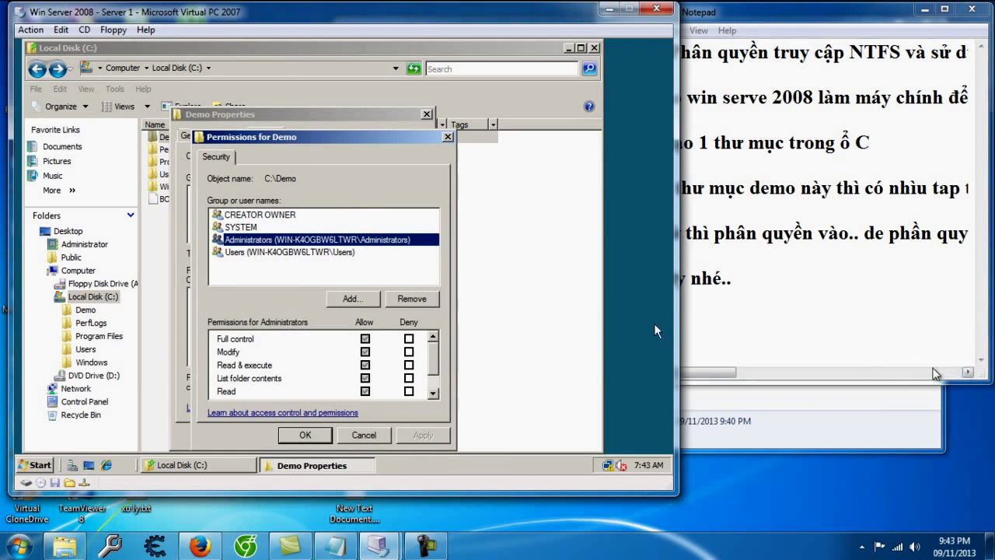
Step: Note the permission types such as Full Control, Modify and Read & Execute
left_click(862, 346)
type("đây")
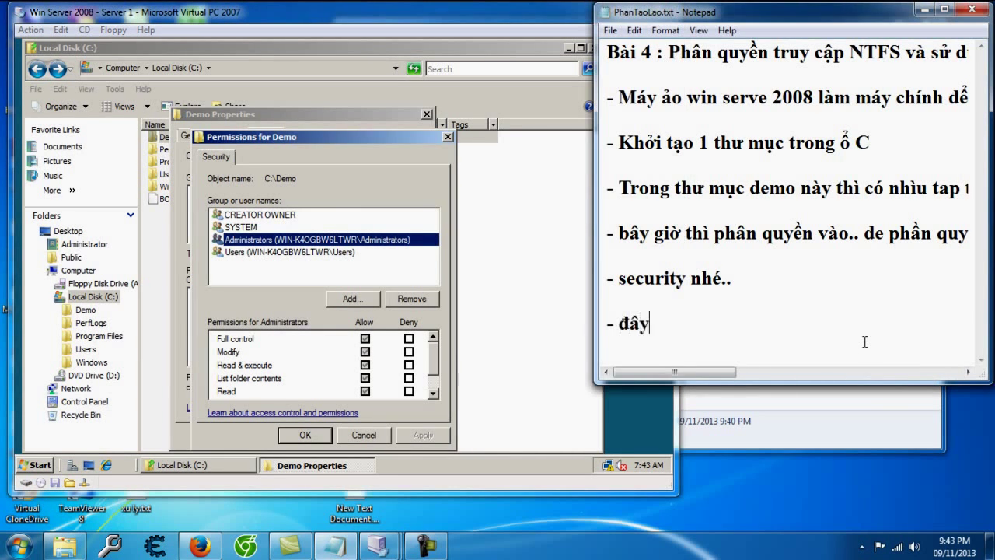
type(" là noôi")
key("BackSpace")
key("BackSpace")
type("ơi cấp phat quyền")
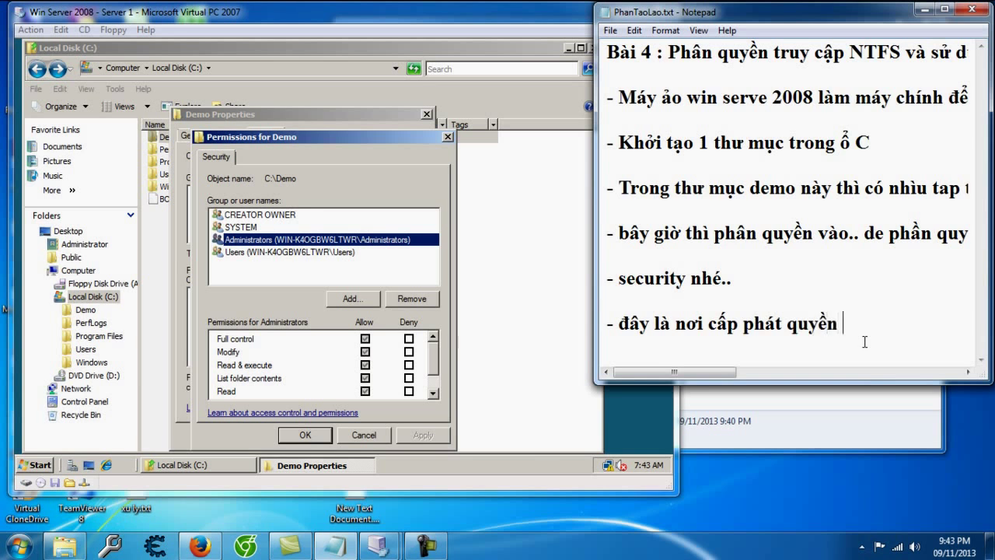
type(" , cos jhas nhieeuf nhu full control laf toanf qu")
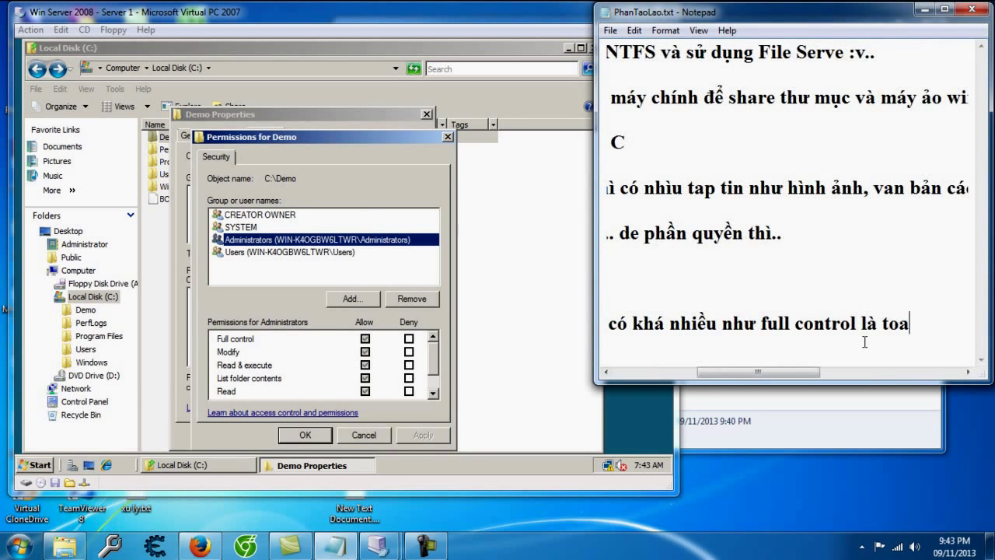
type("yeenf,")
type(" modify")
type(" th")
key("BackSpace")
key("BackSpace")
type("laf")
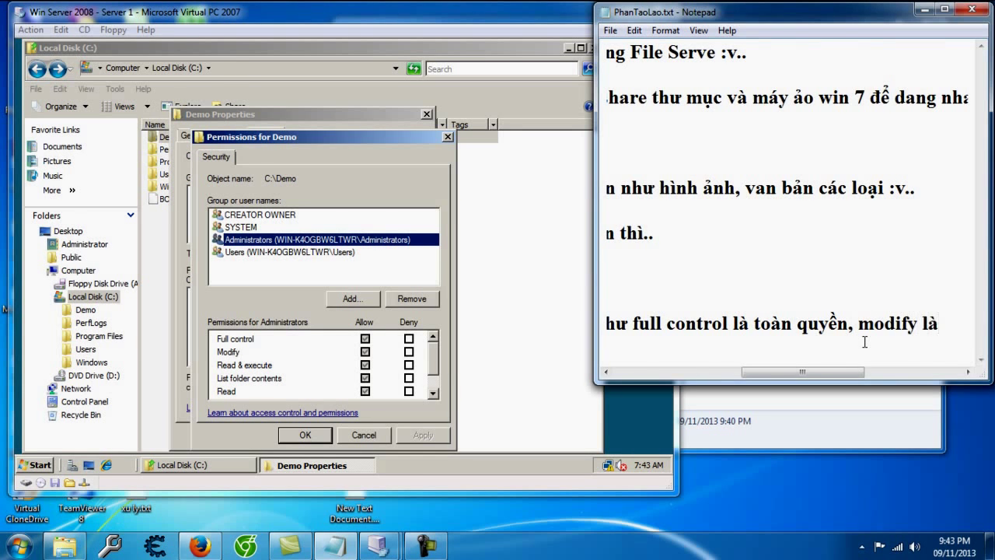
type(" chinhr su")
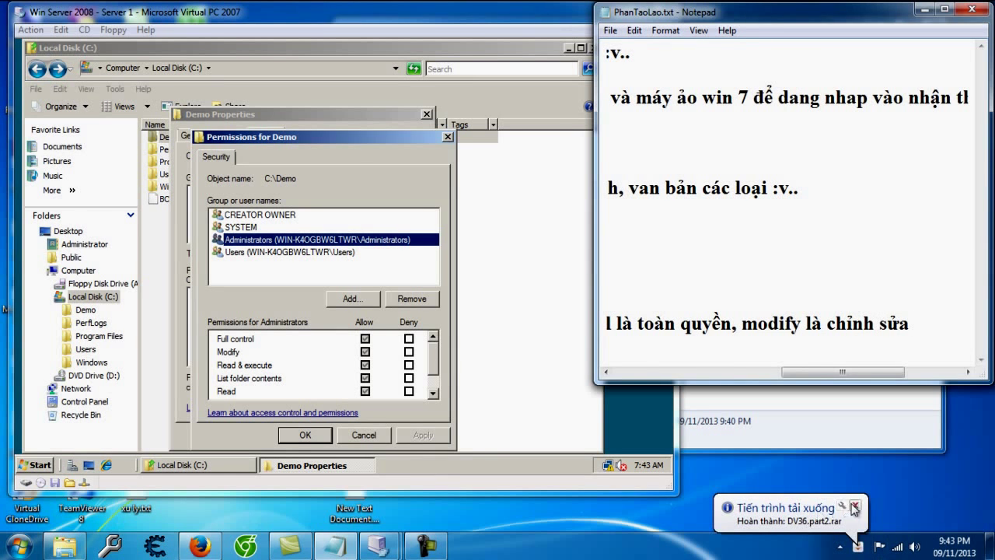
type("war hay đ")
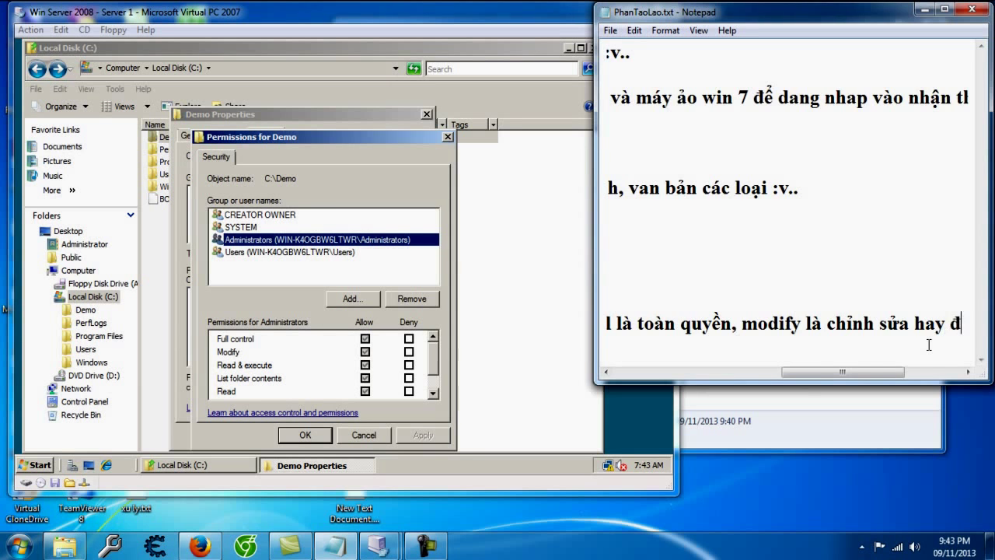
type("ọc thực thi gì đó, cái")
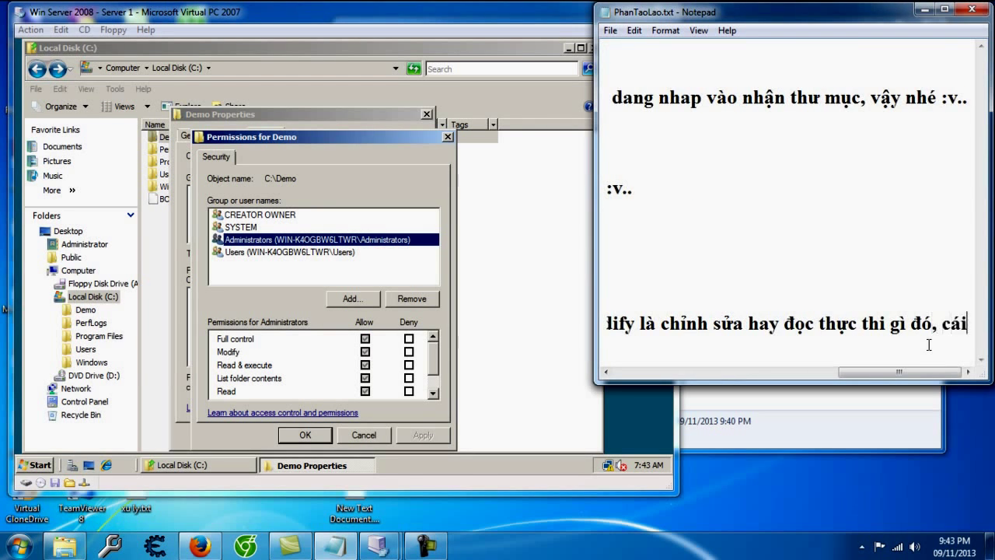
type(" nay tự tim hỉu nhé...")
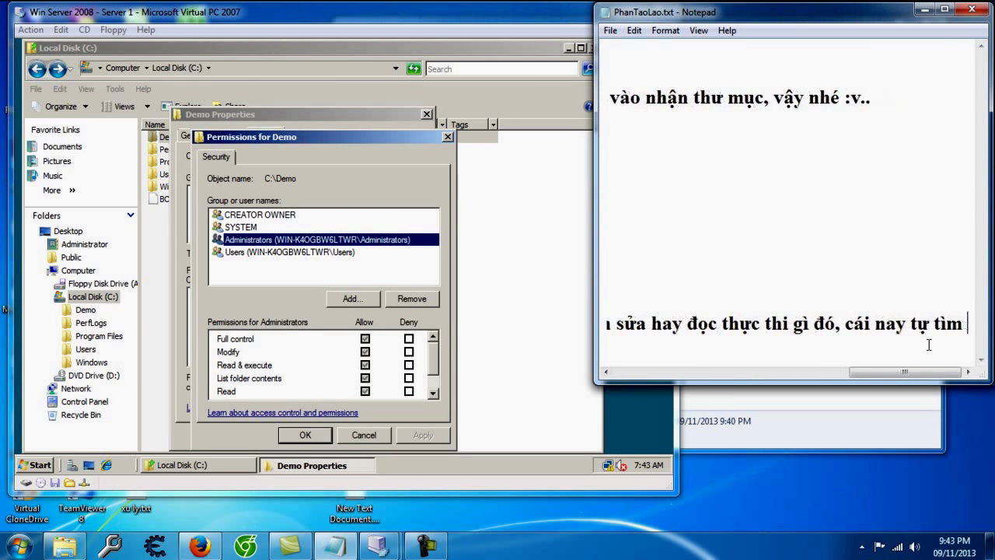
key("Return")
key("Return")
Step: Note that granting permissions to a new user requires creating the user first
type("- bây")
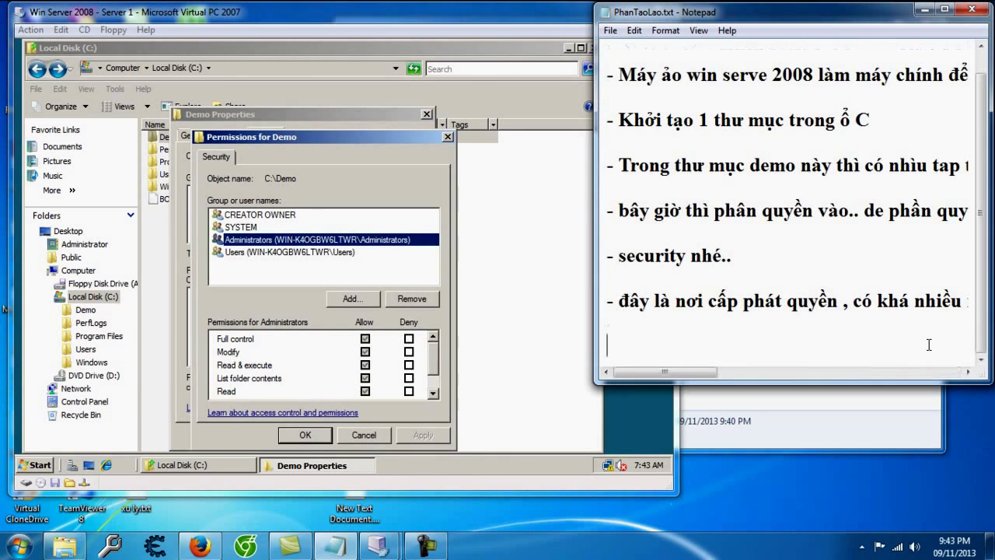
type(" giờ m")
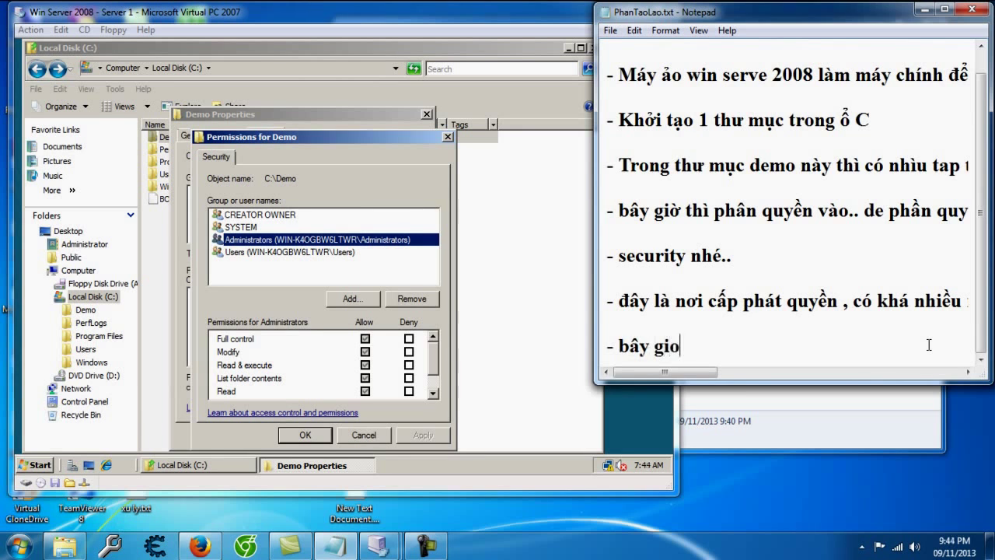
type("un thêm n")
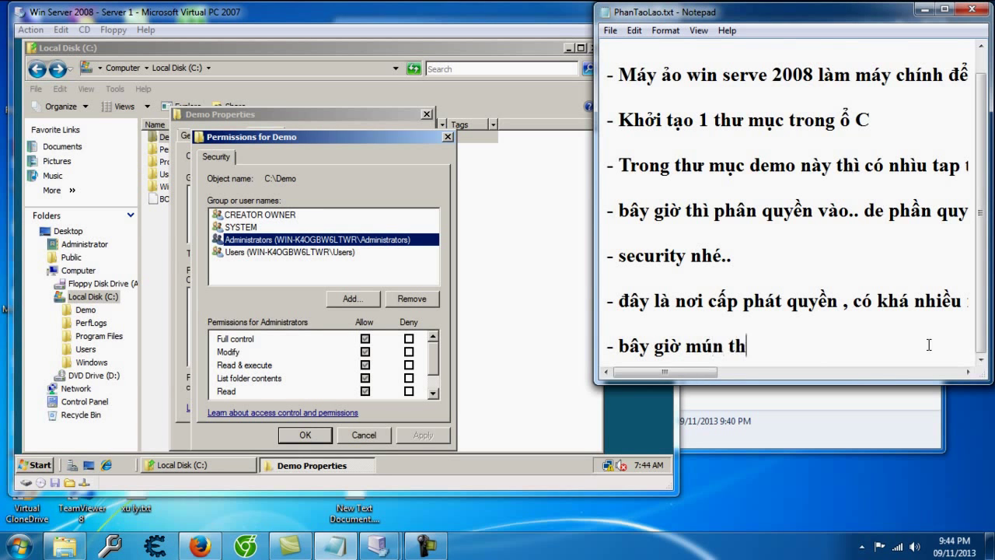
key("BackSpace")
type("quy")
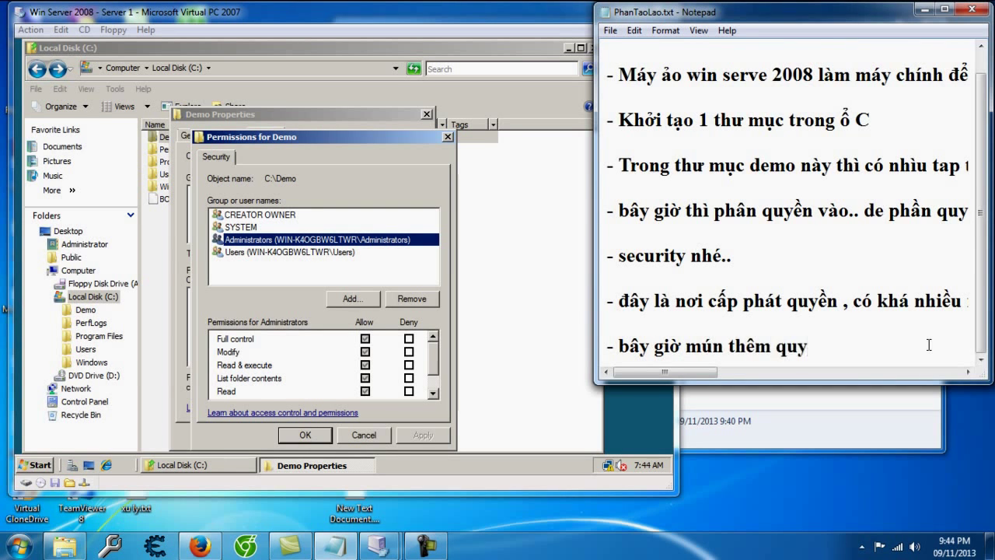
type("ền của ng` dú")
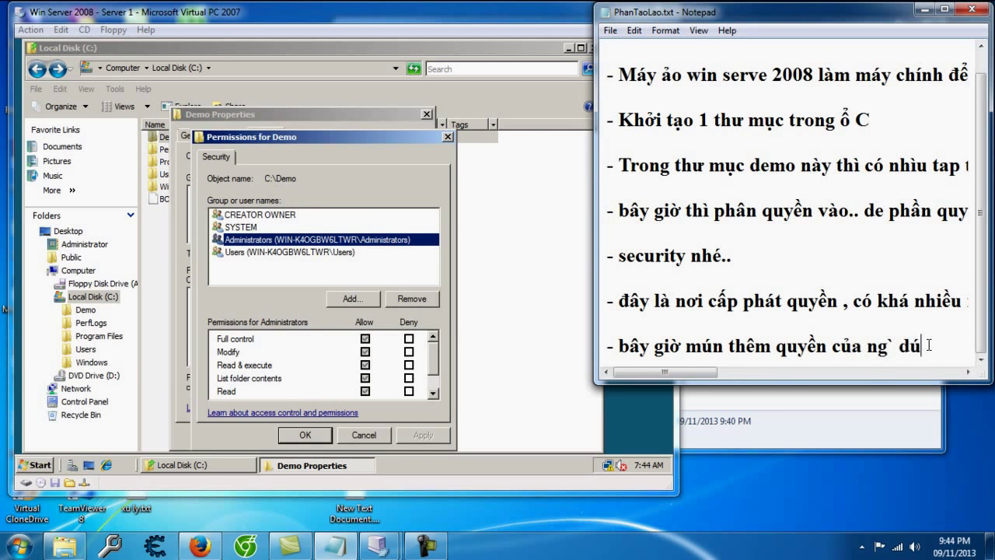
type("ng mới thì ")
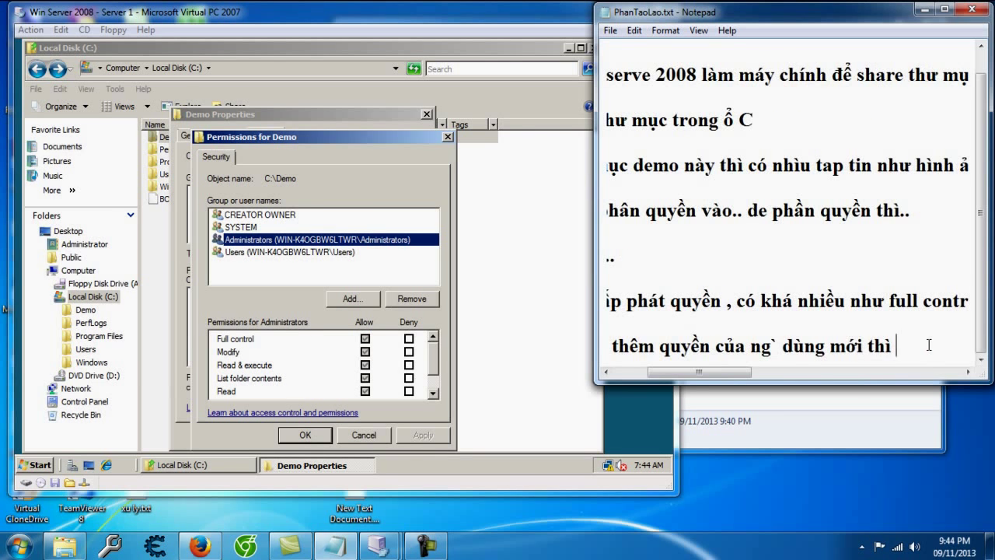
type("phải tạo người d")
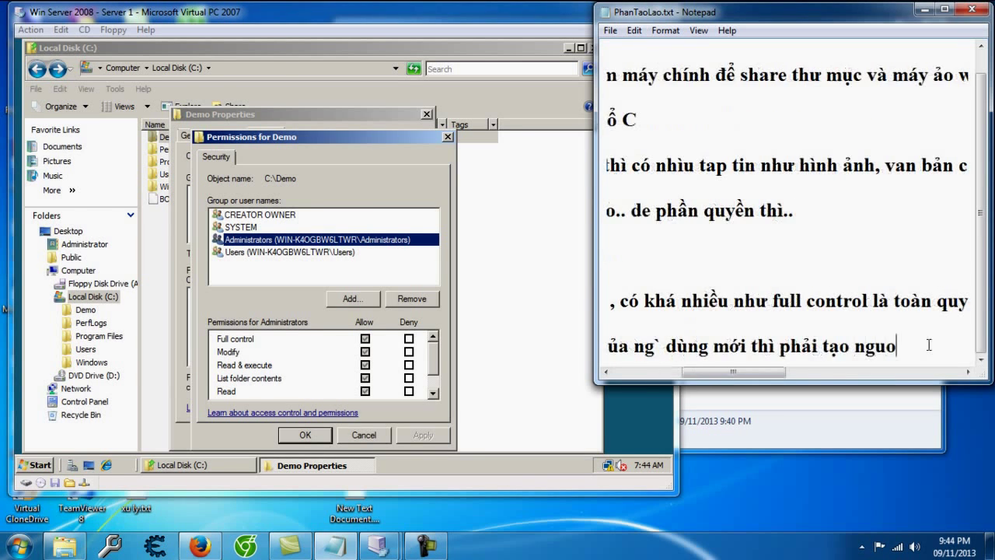
type("ững đa")
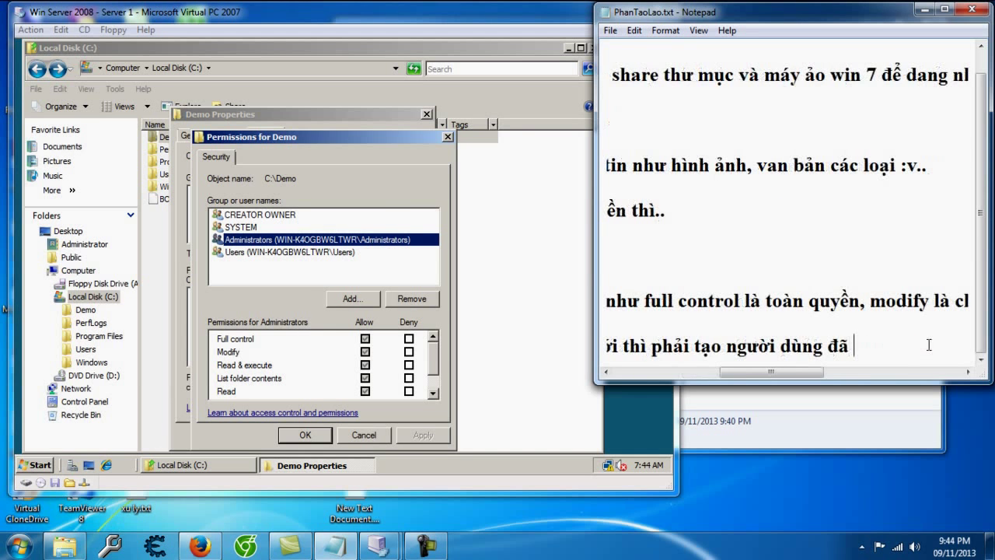
key("Return")
left_click(364, 439)
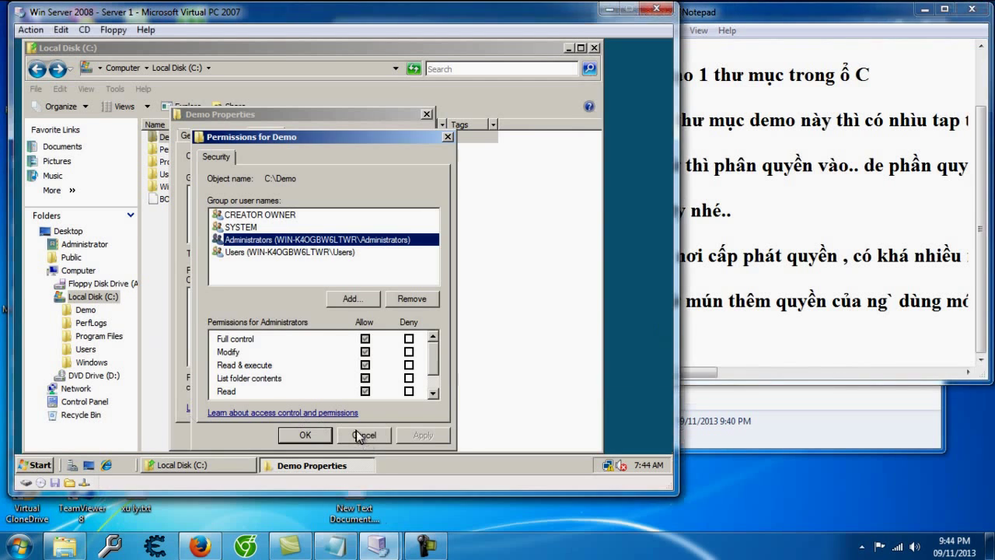
Step: Cancel the Permissions and Properties dialogs and note 'tạo thì vào server manager'
left_click(364, 435)
left_click(348, 433)
left_click(765, 354)
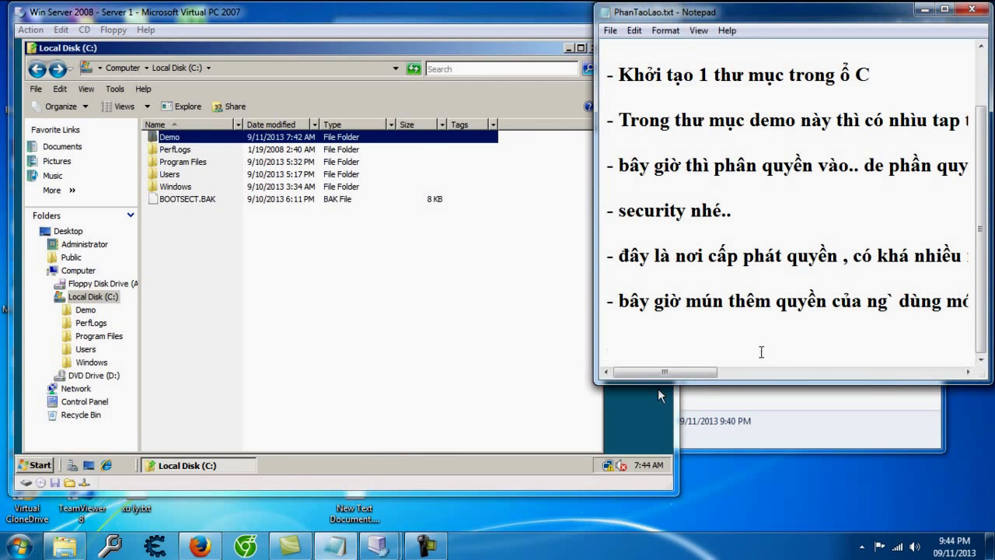
type("- taạo thì vào se")
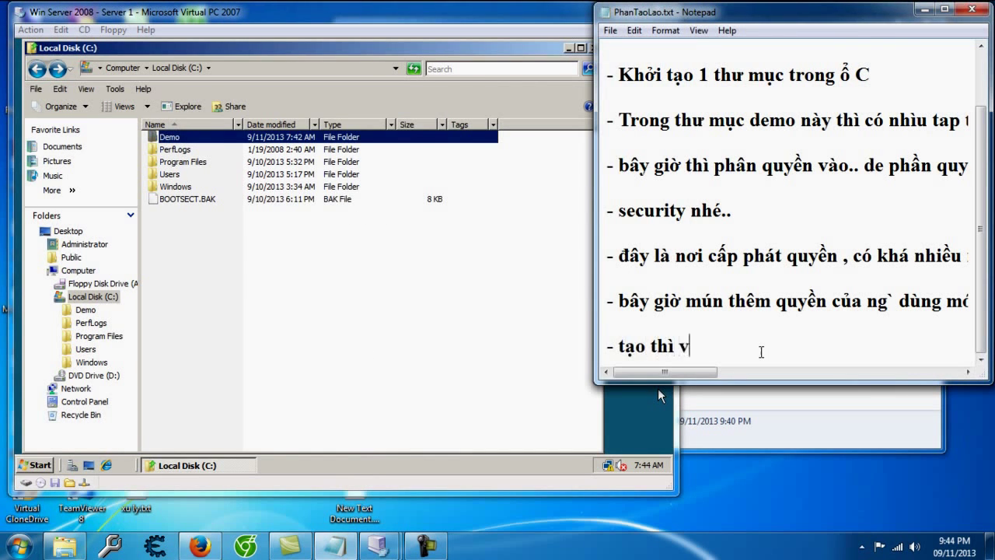
type("rvice")
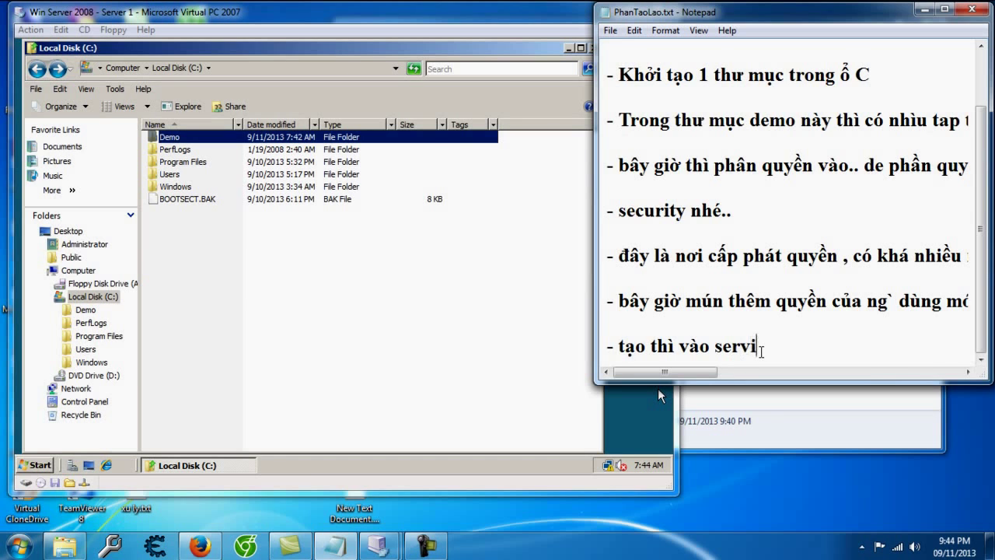
key("BackSpace")
key("BackSpace")
key("BackSpace")
type("er man")
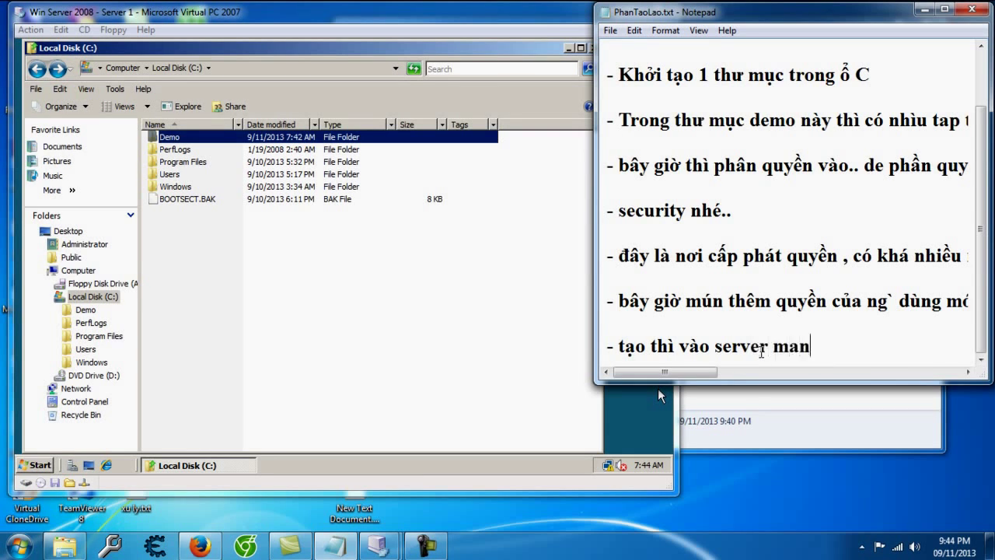
type("ager :v.")
key("Return")
key("Return")
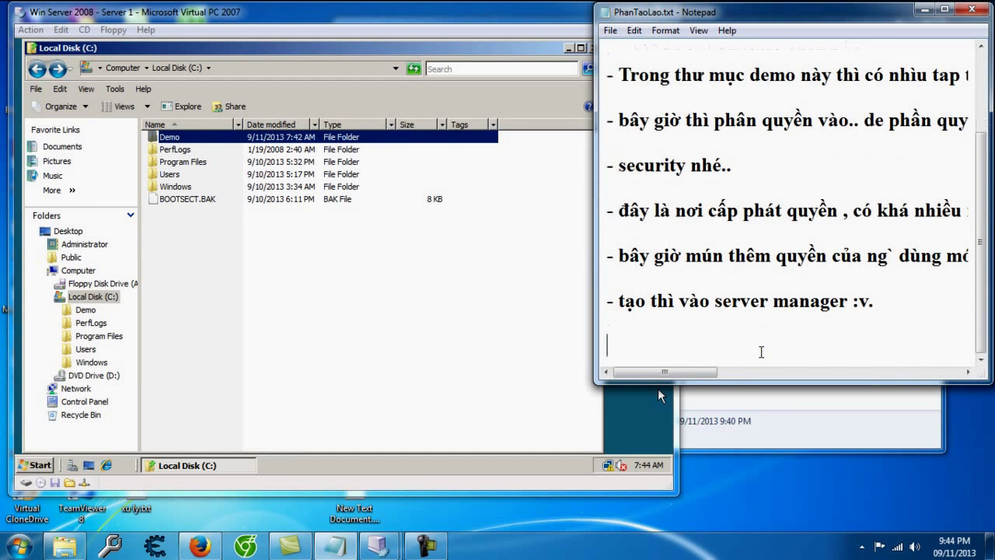
Step: Launch Server Manager and expand Configuration > Local Users and Groups
left_click(657, 388)
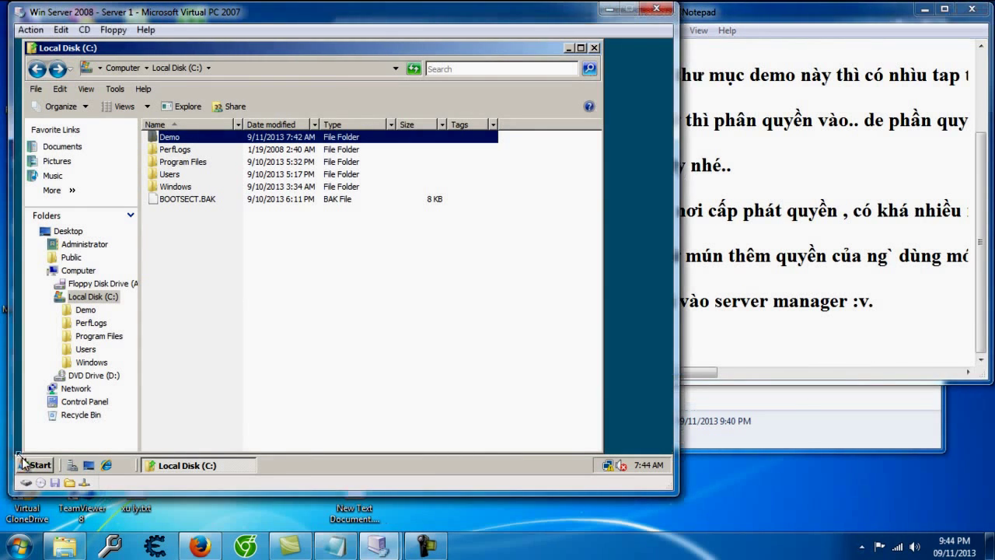
left_click(23, 465)
left_click(62, 103)
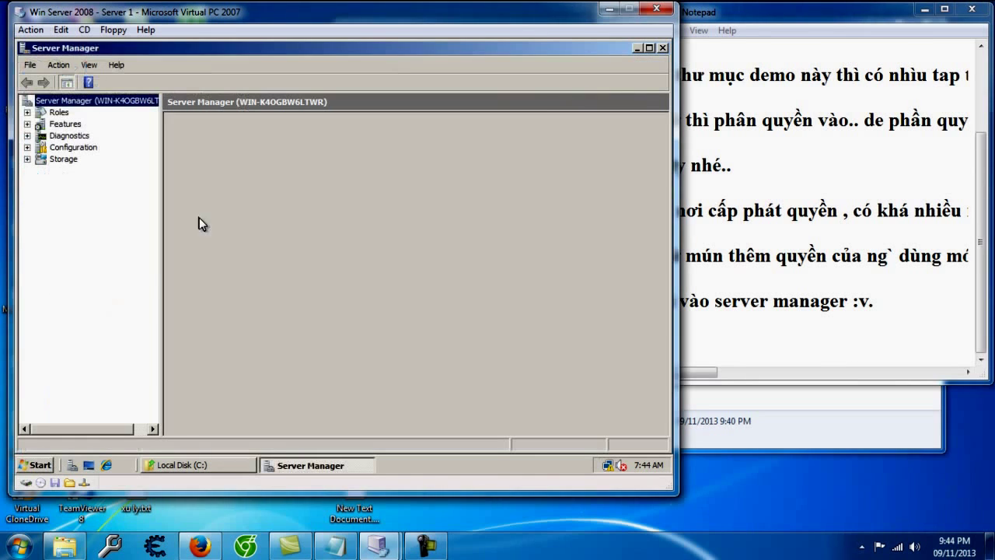
left_click(27, 147)
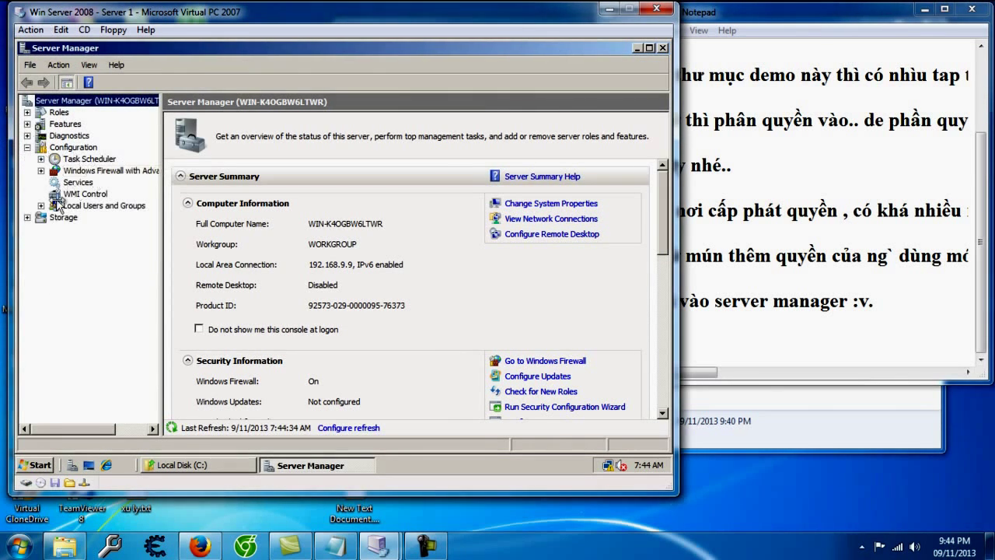
left_click(41, 206)
Step: Add a 'configuration' line to the Notepad notes
left_click(775, 353)
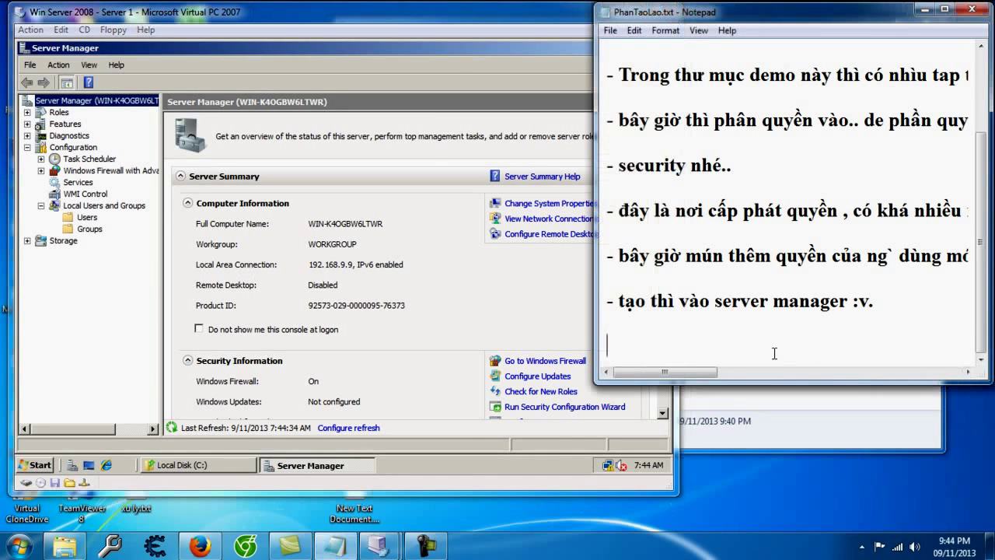
type("- con f")
key("BackSpace")
type("figuration")
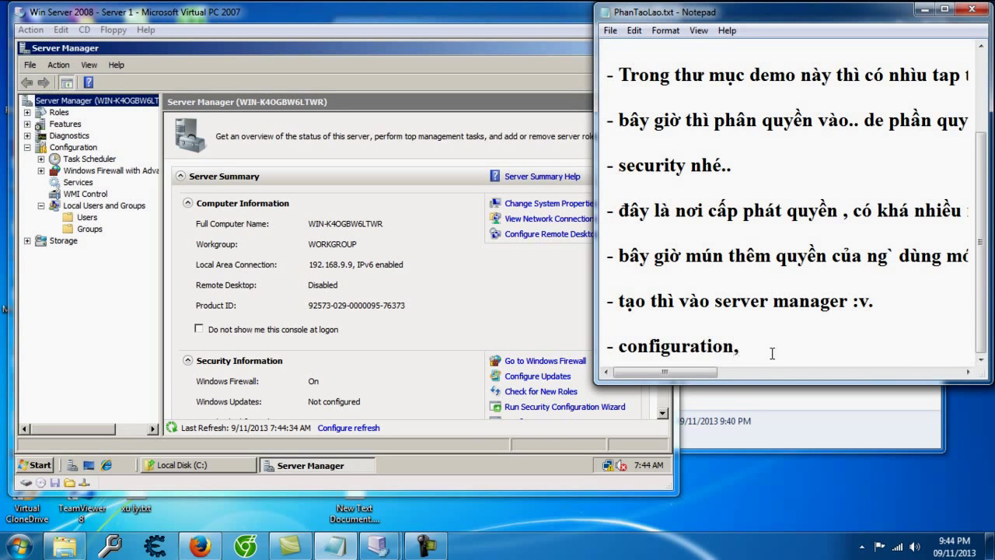
type(",")
key("BackSpace")
key("Return")
key("Return")
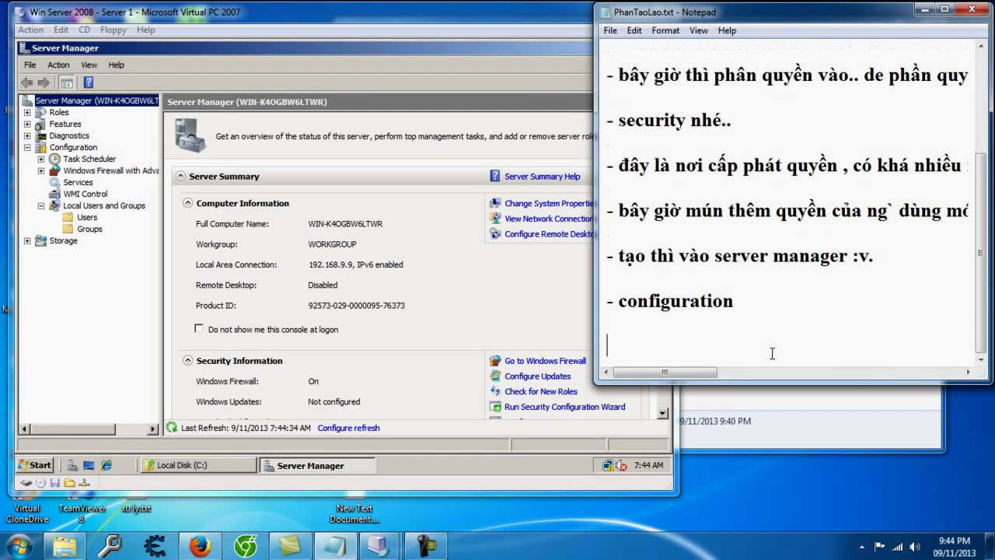
Step: Select the Users node and bring up a New User dialog
left_click(91, 215)
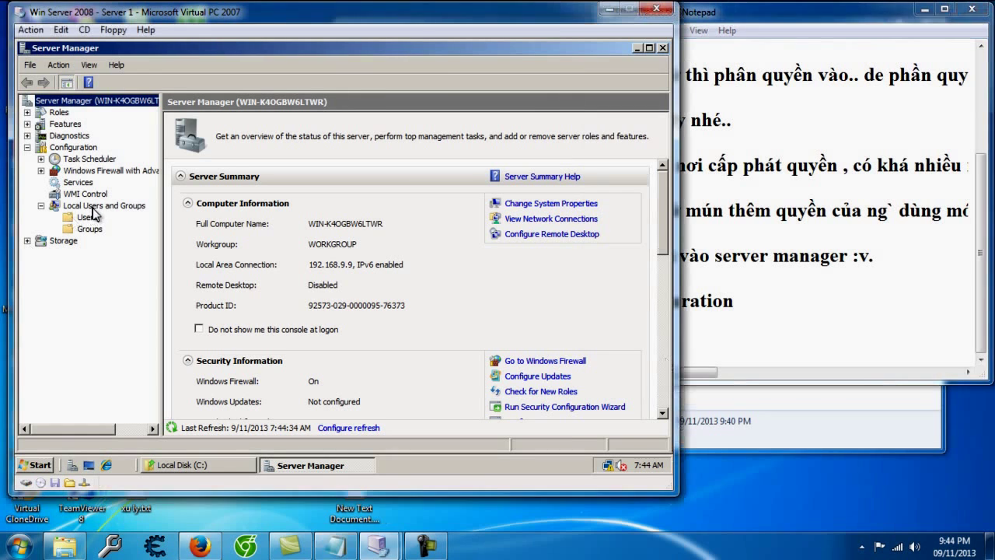
right_click(96, 207)
left_click(85, 217)
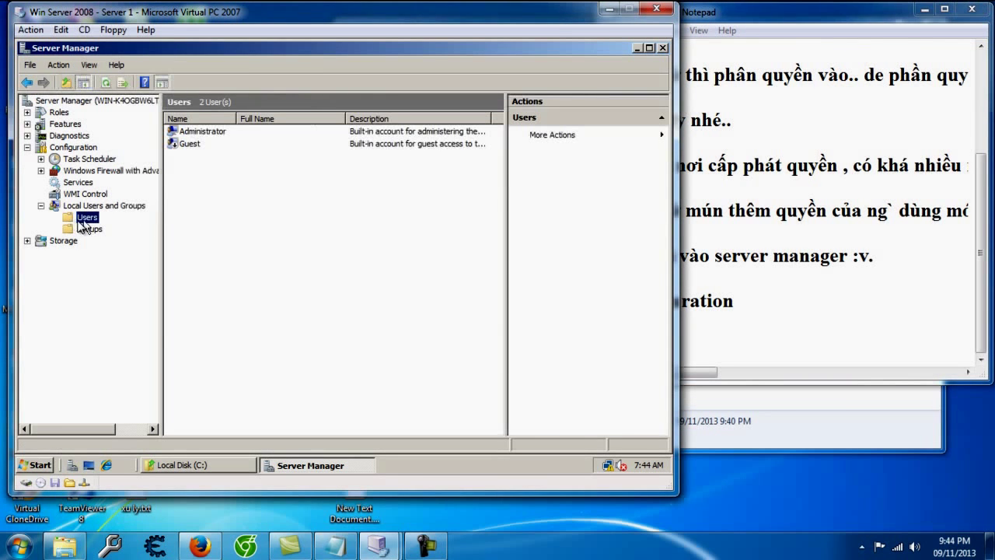
right_click(228, 217)
left_click(251, 226)
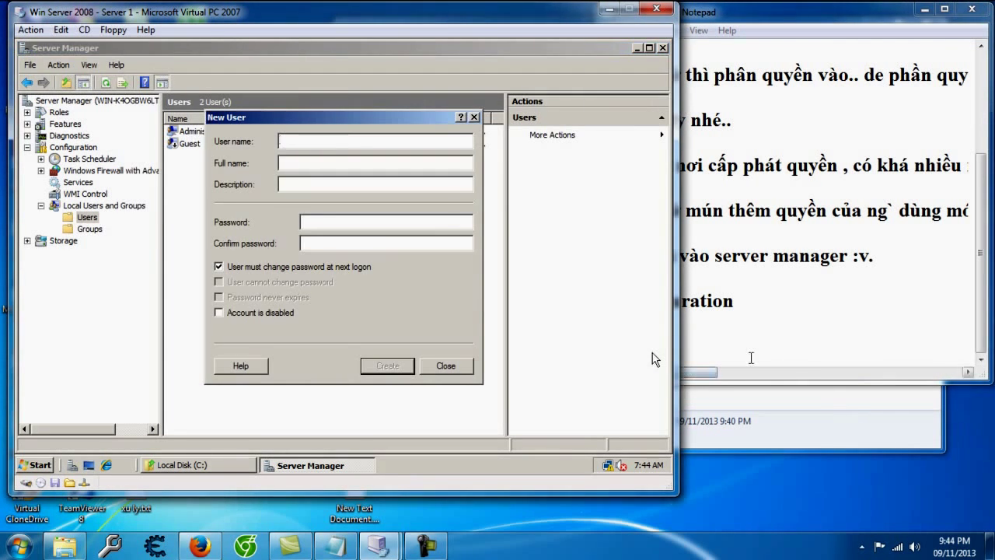
Step: Note 'chọn user rồi new user' and begin entering the new account's user name
left_click(748, 357)
type("chọn user ")
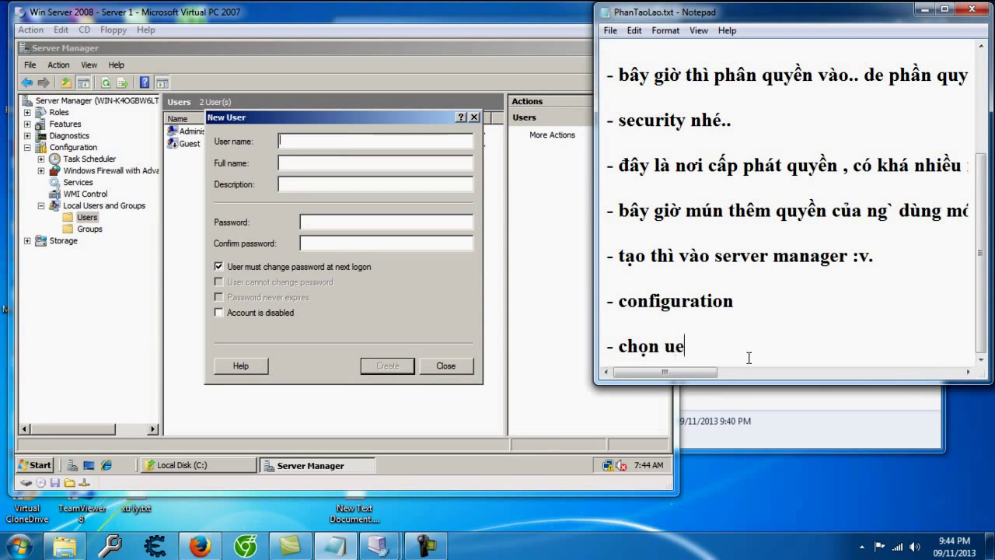
type("rồi new user")
key("Return")
key("Return")
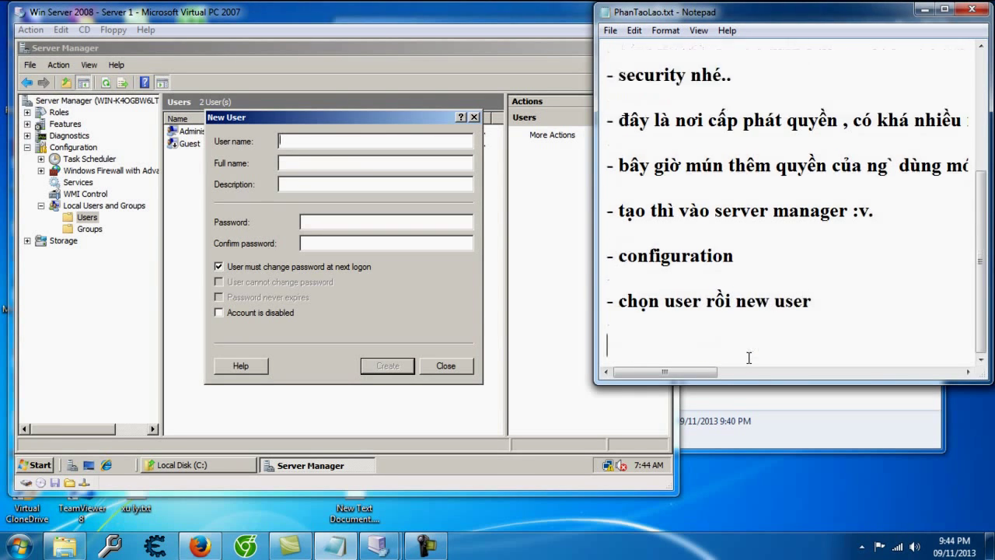
left_click(354, 141)
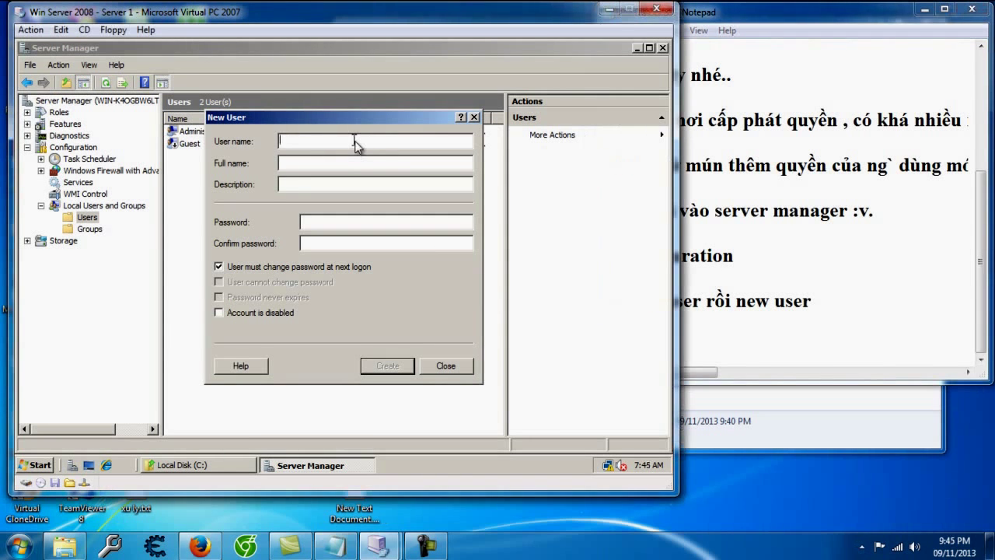
type("Minh")
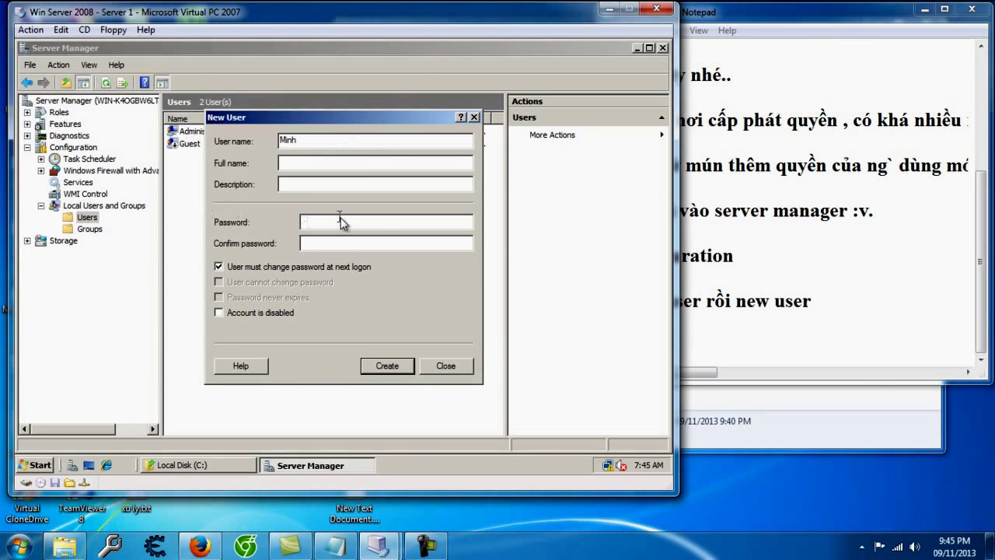
Step: Note that this password works like the one set at the first Windows login
left_click(770, 355)
type("- pass wor")
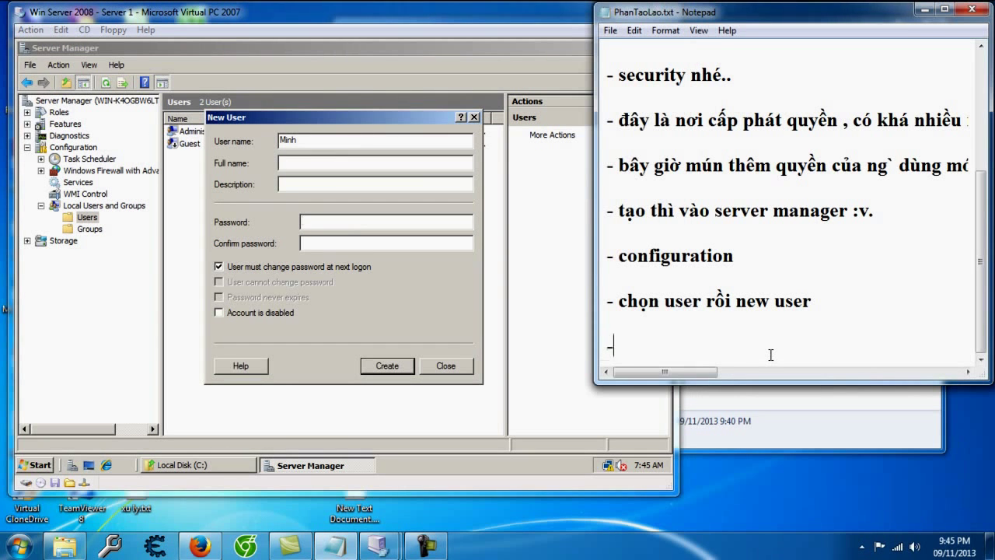
key("BackSpace")
key("BackSpace")
key("BackSpace")
key("BackSpace")
type("word này y như ")
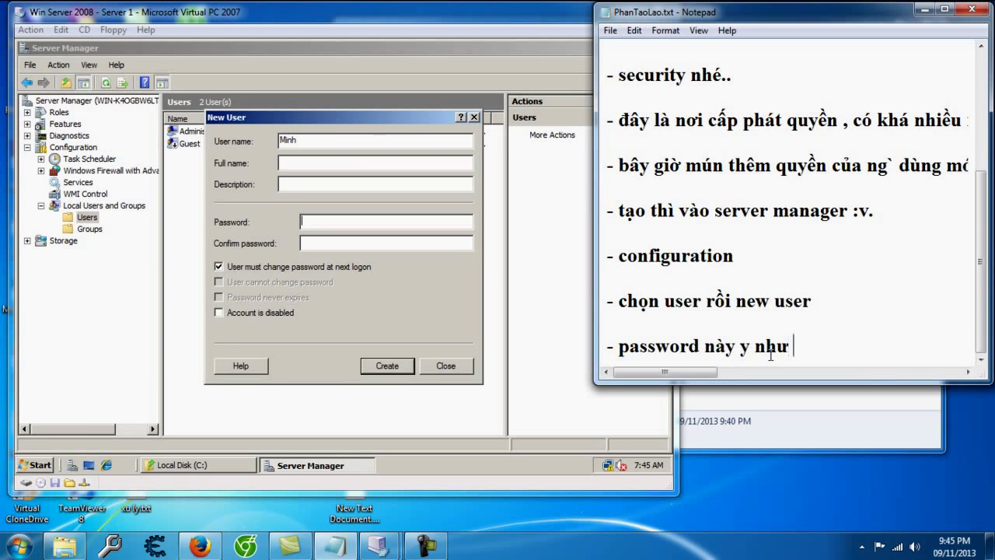
type("pass")
key("BackSpace")
type("wo")
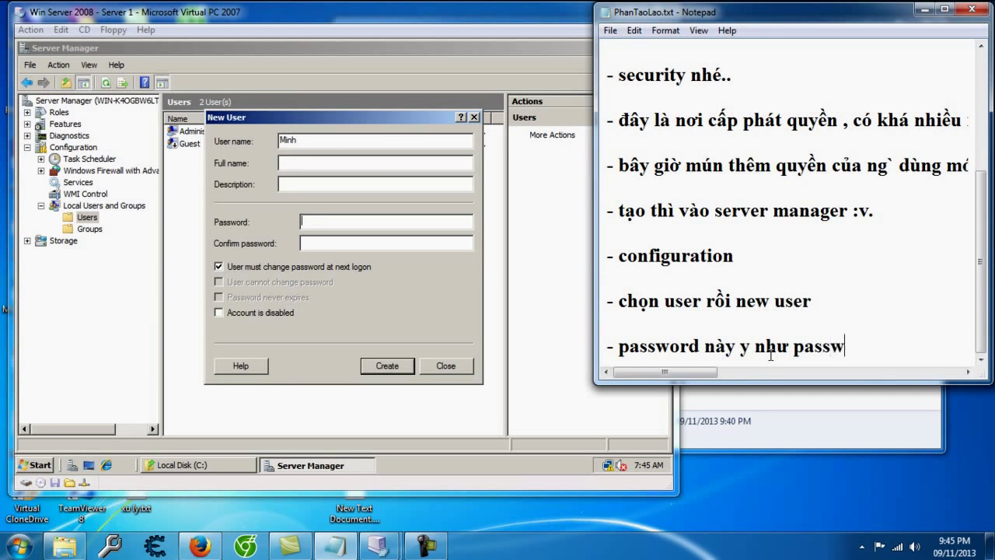
key("BackSpace")
key("BackSpace")
key("BackSpace")
key("BackSpace")
key("BackSpace")
key("BackSpace")
key("BackSpace")
key("BackSpace")
key("BackSpace")
key("BackSpace")
key("BackSpace")
key("BackSpace")
key("BackSpace")
key("BackSpace")
type("ày da")
type("ng như password luc đa")
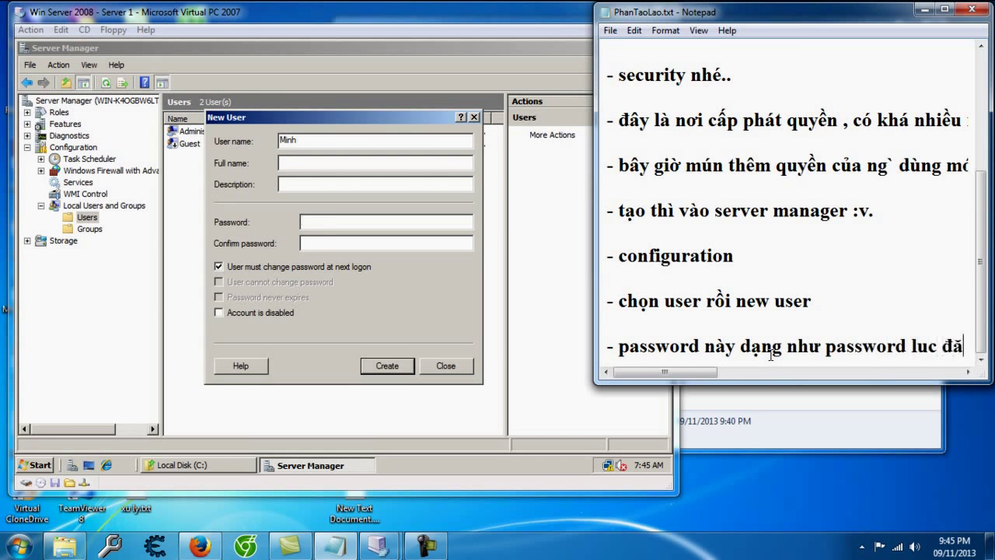
type("ng nhap windown")
key("BackSpace")
type("s lan dautie7\\")
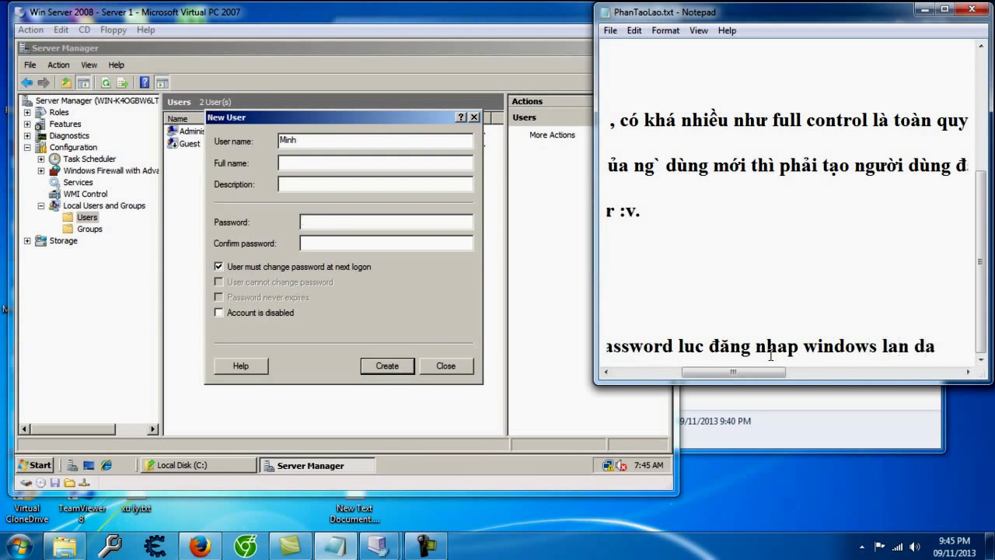
key("BackSpace")
key("BackSpace")
key("BackSpace")
key("BackSpace")
type("tiên")
key("Return")
Step: Note the password needs letters, symbols and digits, reusing the admin password pattern
type("- e")
key("BackSpace")
type("yêu cầu chu")
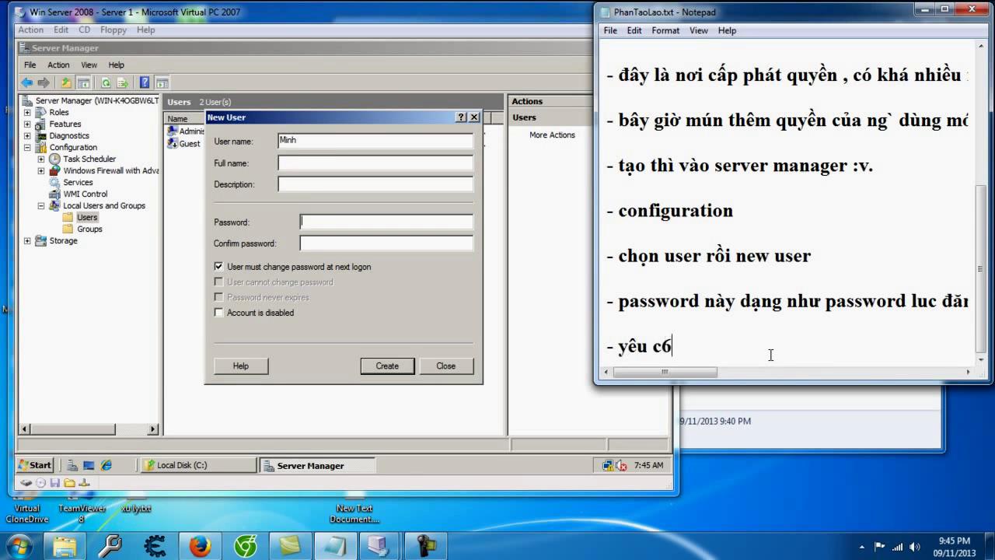
type("ữ so")
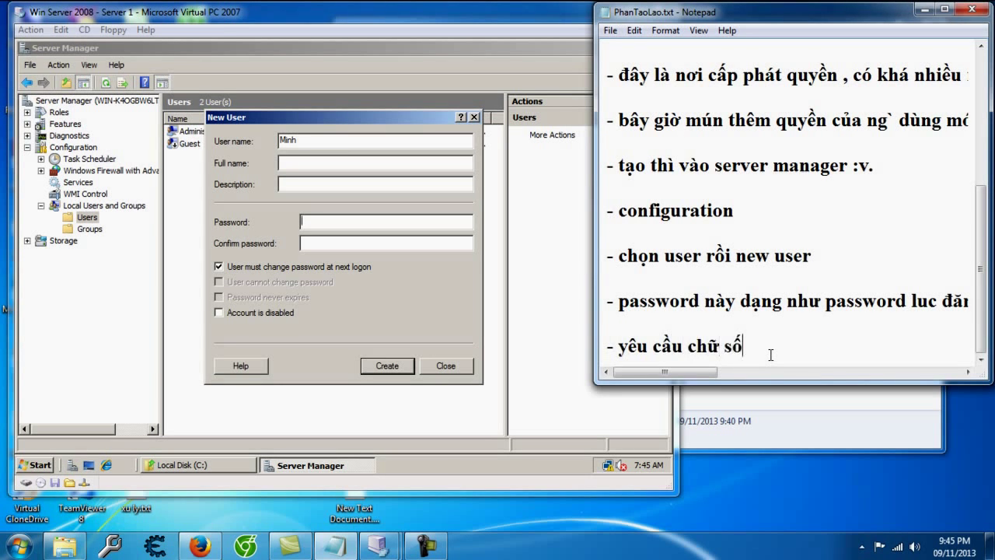
key("BackSpace")
key("BackSpace")
type("+ ")
type("k")
type("ý hiệu ")
type("+ số")
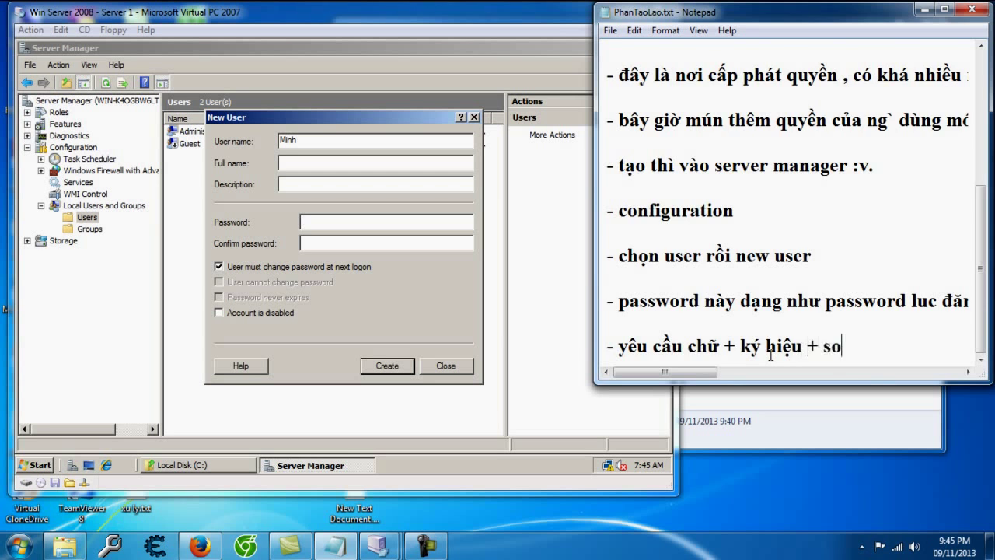
key("Return")
type("- lại admin@123")
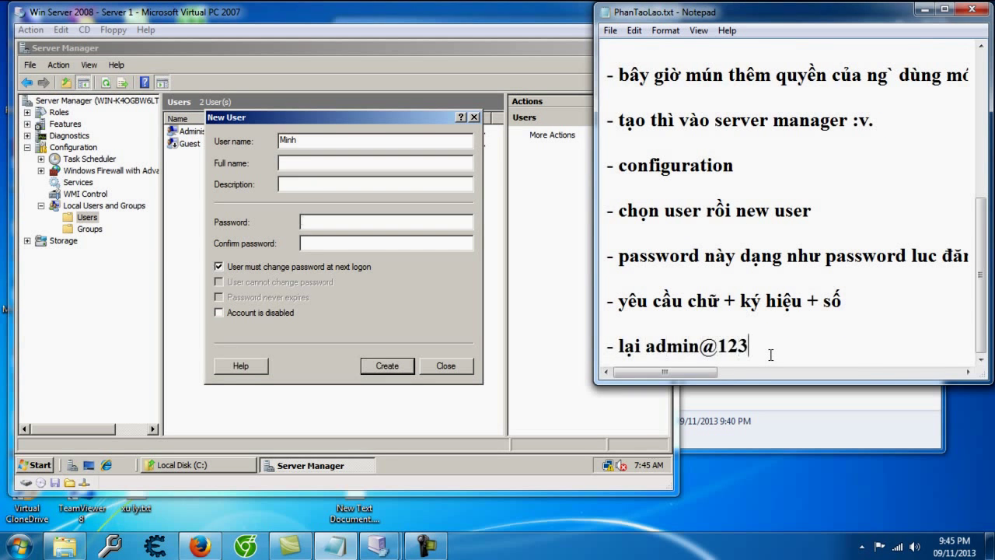
type(" vay :v..")
key("Return")
key("Return")
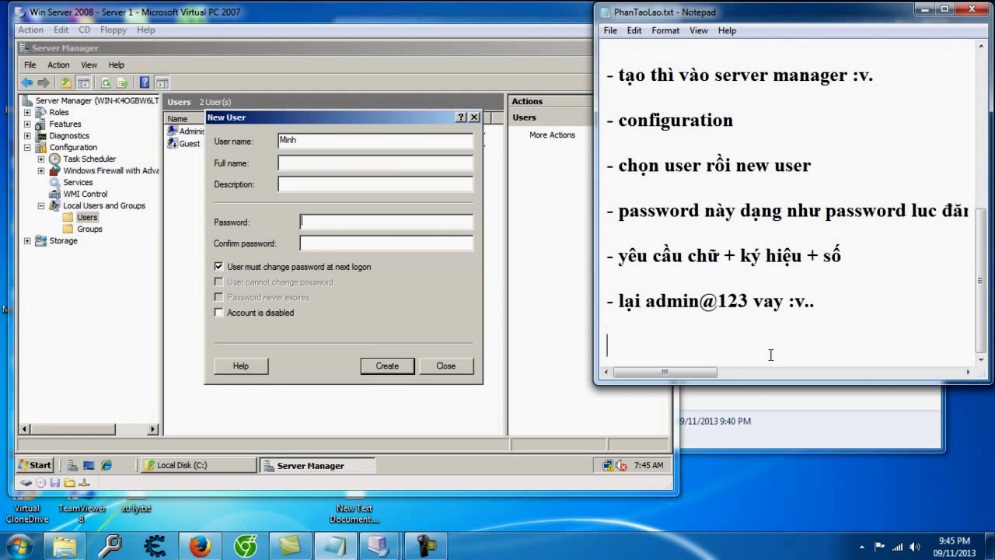
Step: Uncheck 'User must change password at next logon' in the New User form
left_click(334, 249)
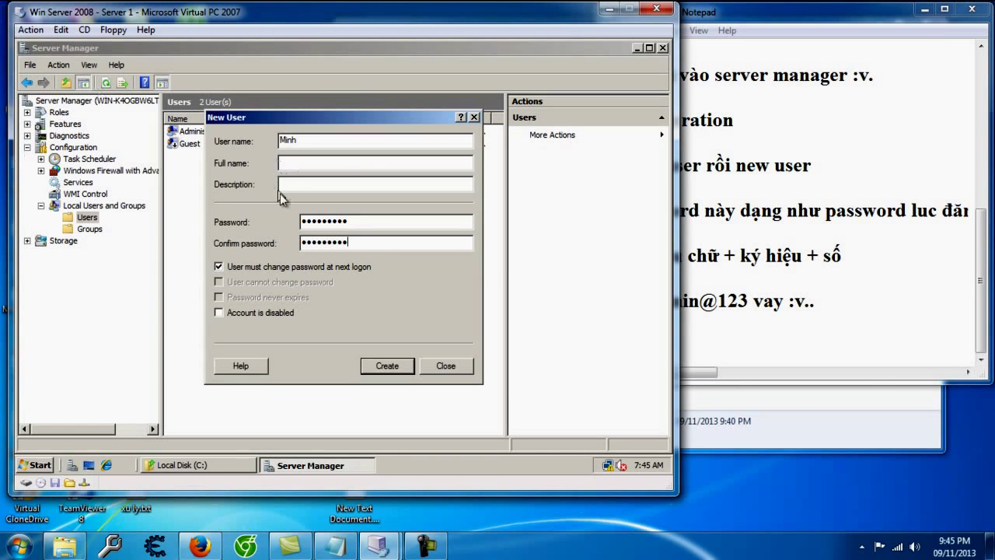
left_click(218, 268)
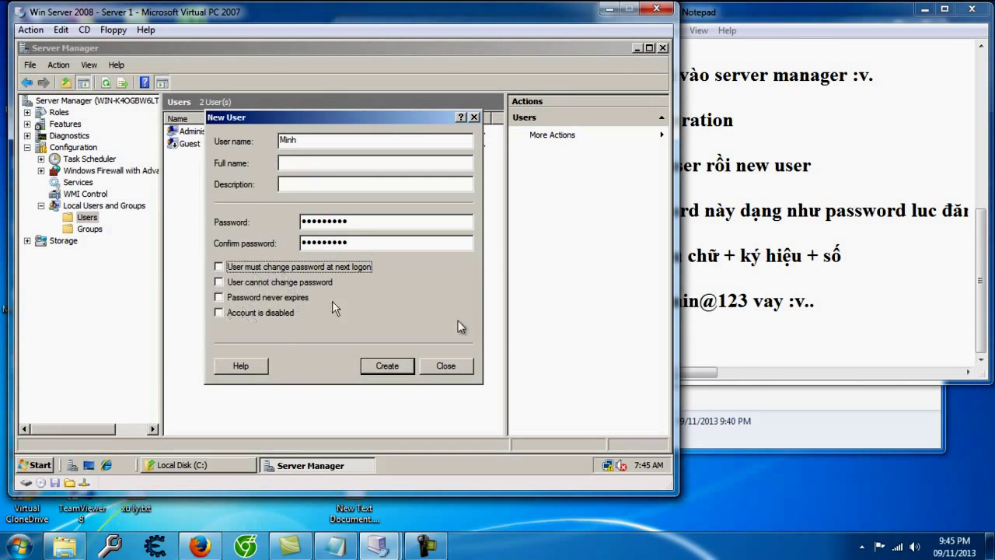
left_click(711, 336)
Step: Add an intro line and the note for 'must change password at next logon'
type("- ca")
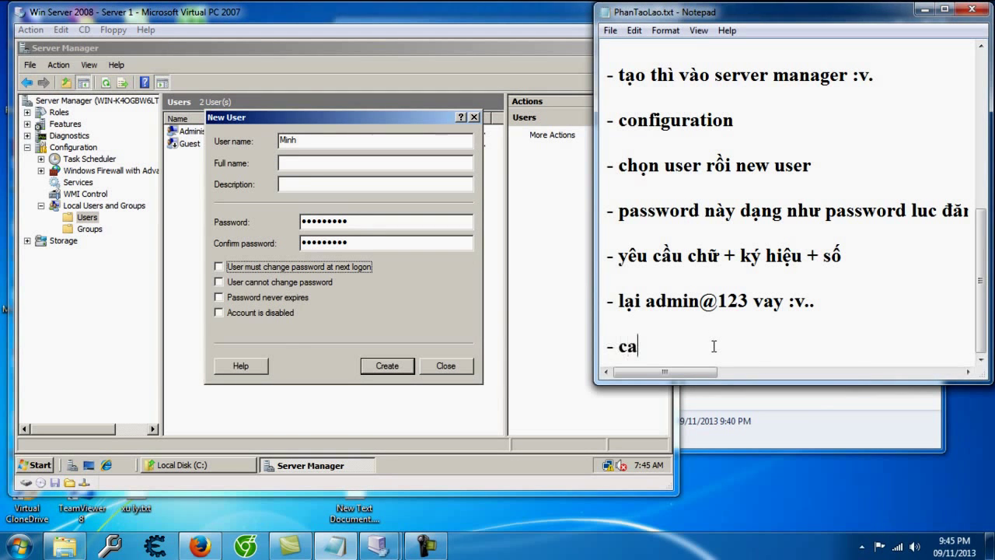
type("c lưa chọn này thì như sau")
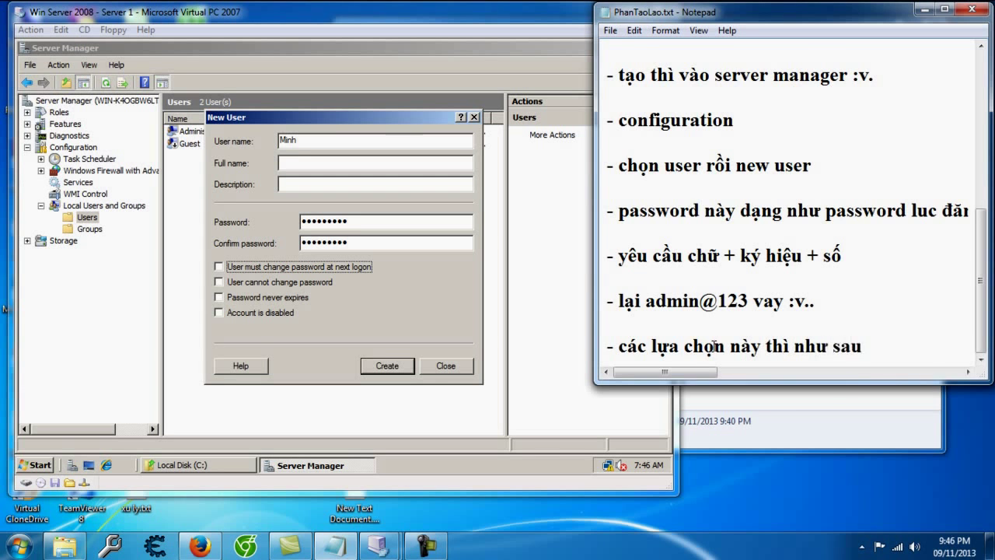
key("Return")
key("Return")
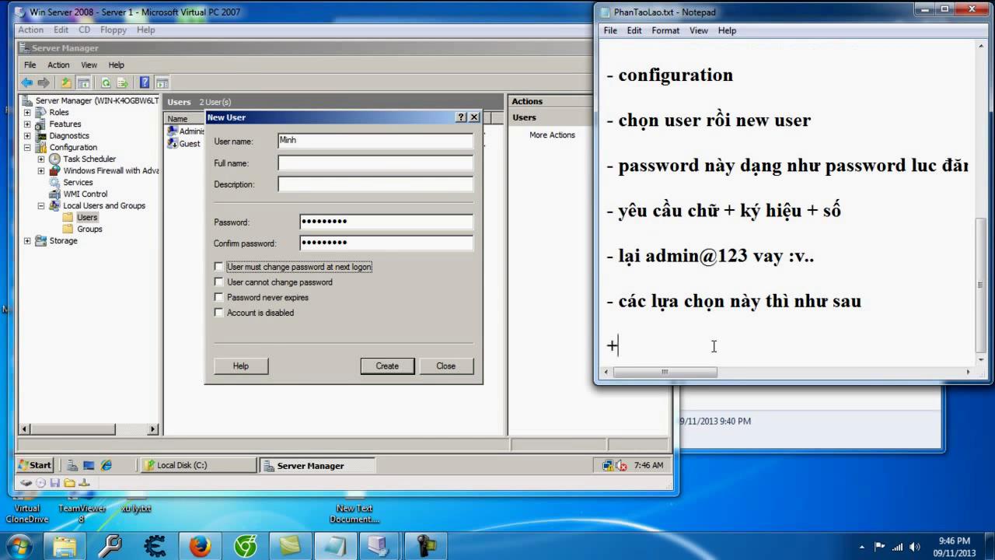
type("+ thay đo")
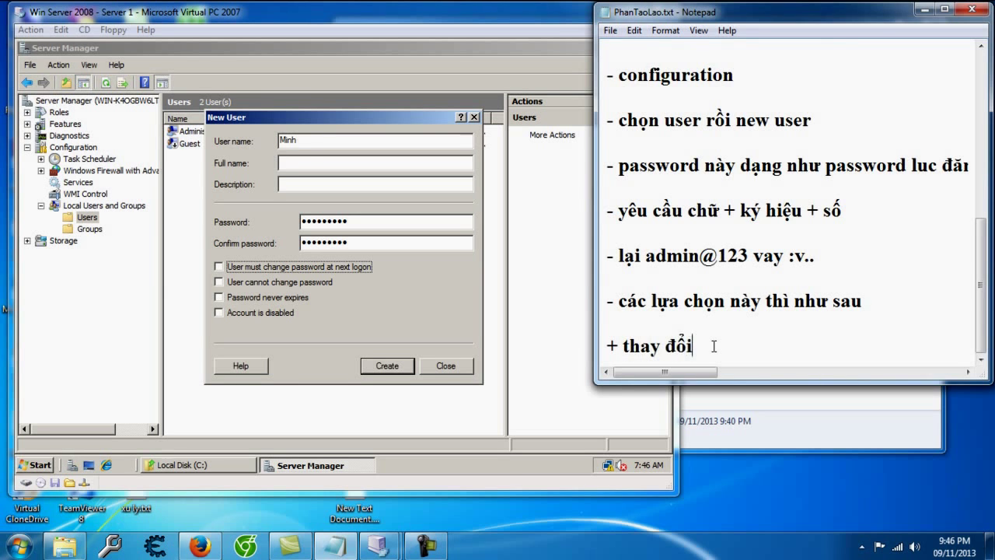
key("BackSpace")
key("BackSpace")
key("BackSpace")
key("BackSpace")
key("BackSpace")
key("BackSpace")
key("BackSpace")
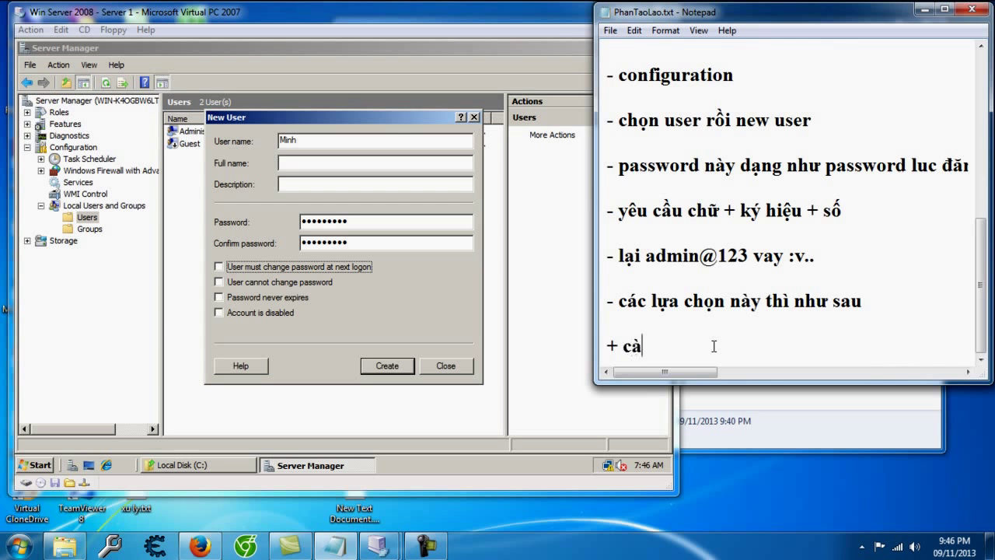
type("ng` dùng phải thay đổi mật khẩu ")
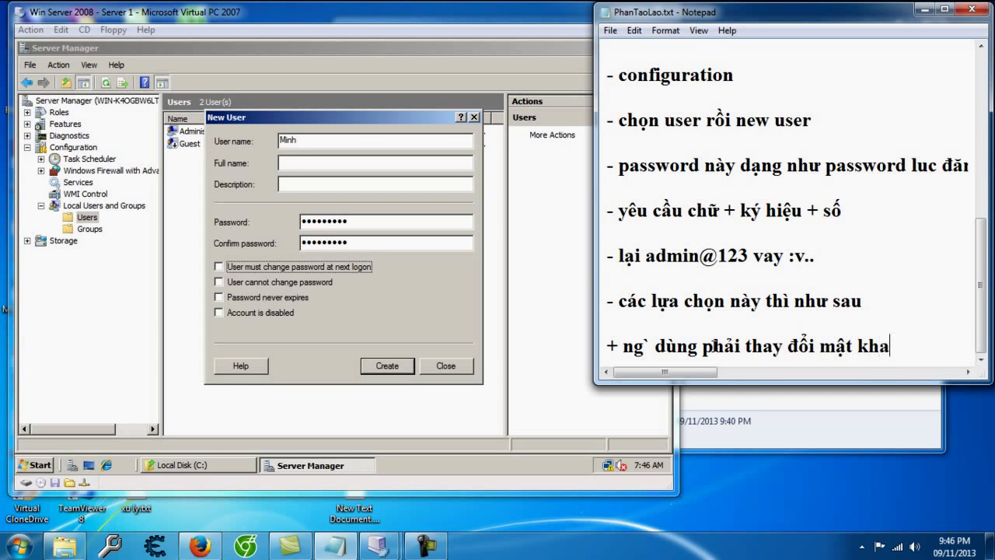
type("ở lậ")
type("n")
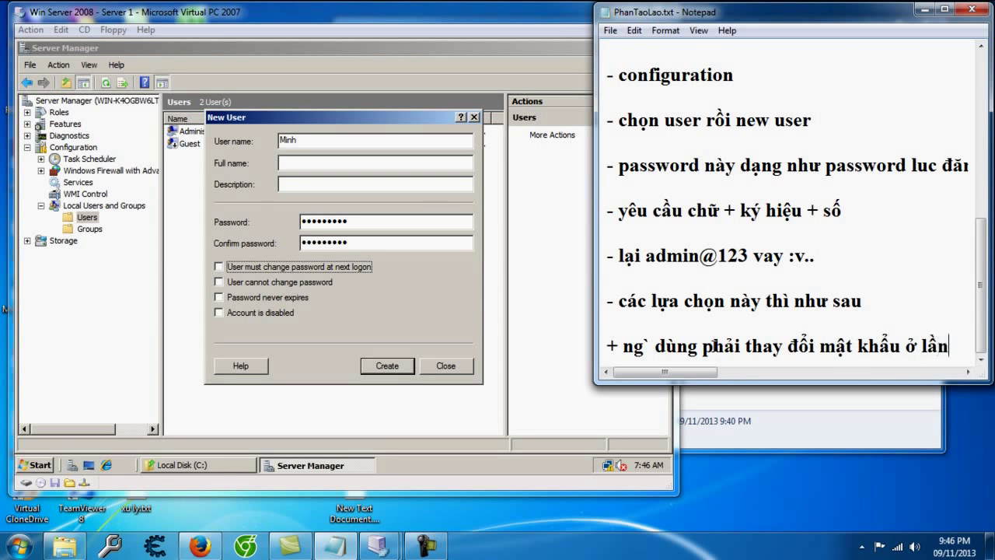
type(" đăng nhập tiếp theo")
key("Return")
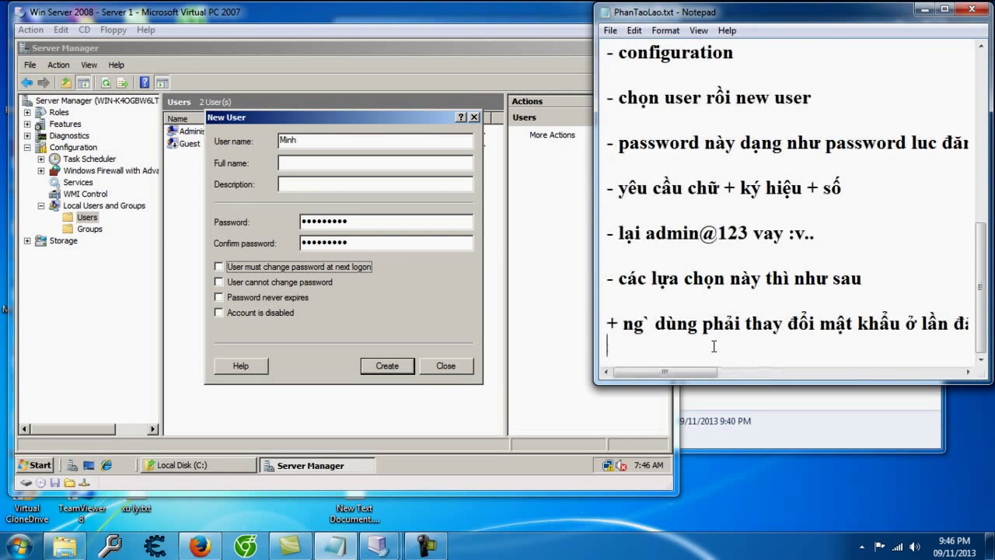
Step: Add notes for 'cannot change password', 'password never expires' and 'account is disabled'
type("+ ng` dùng khô")
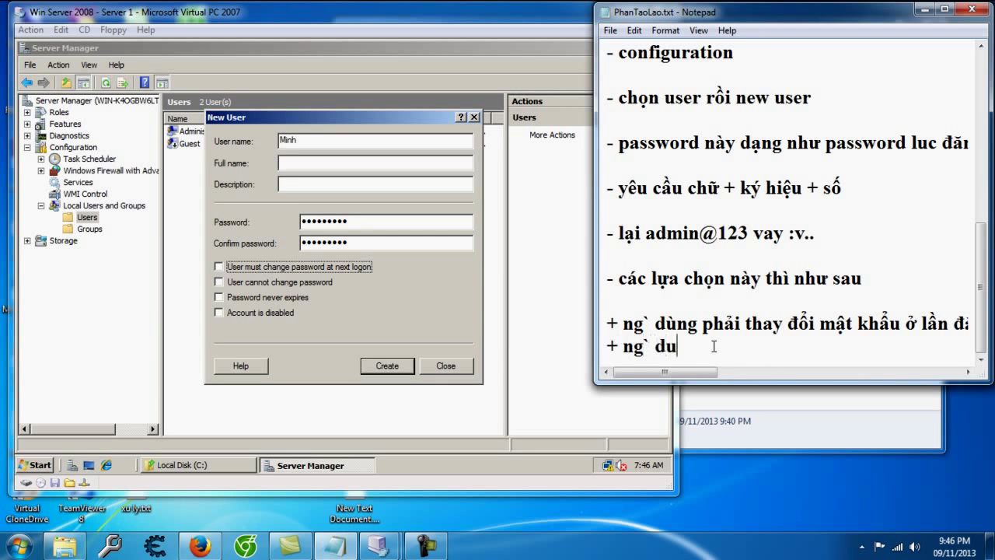
type("ng thể ")
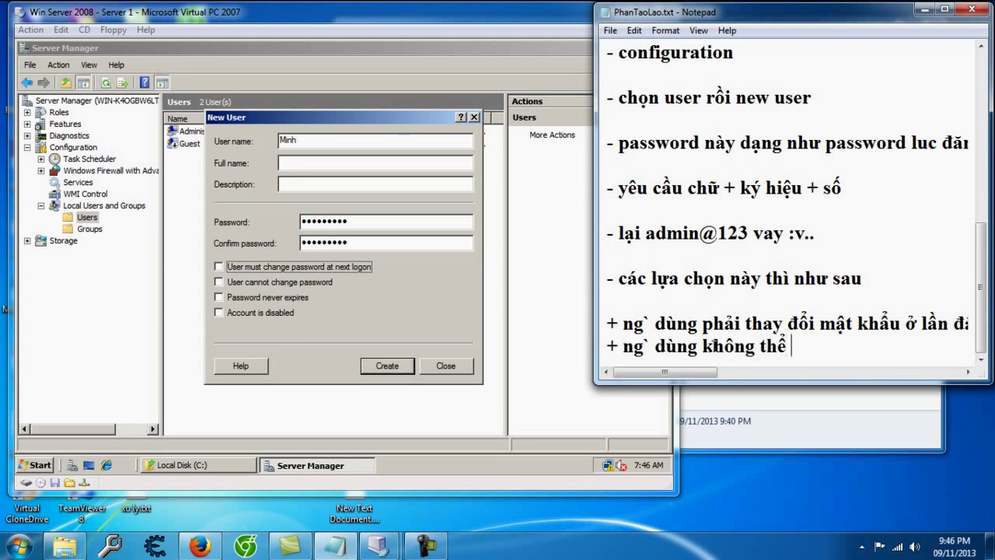
type("chan")
key("BackSpace")
key("BackSpace")
key("BackSpace")
key("BackSpace")
type("thay đổi mật khẩu")
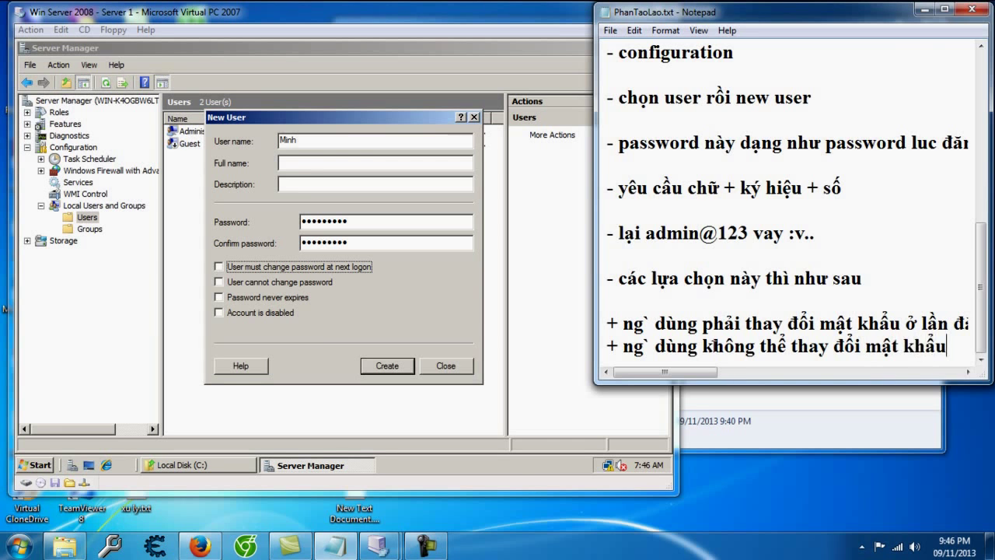
key("Return")
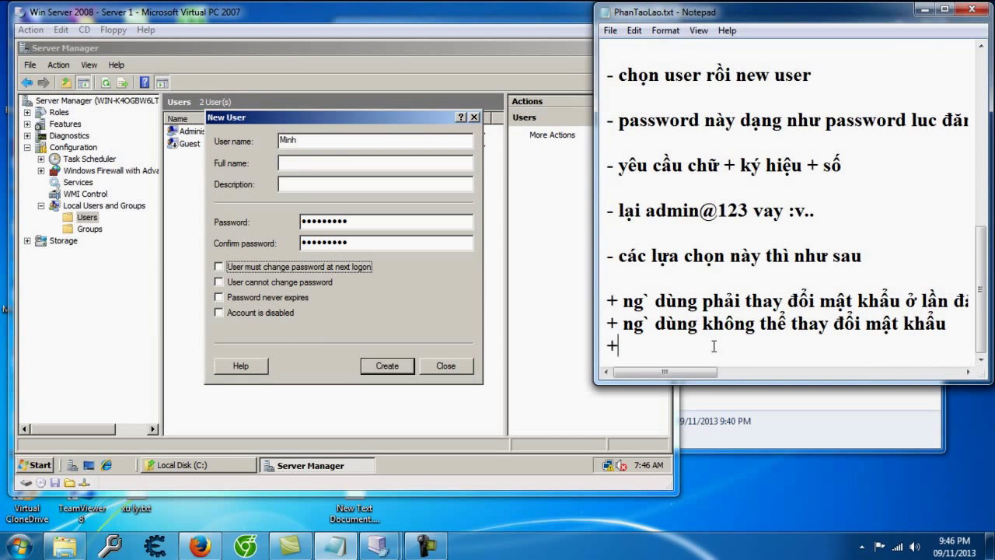
type("+ mat khẩu")
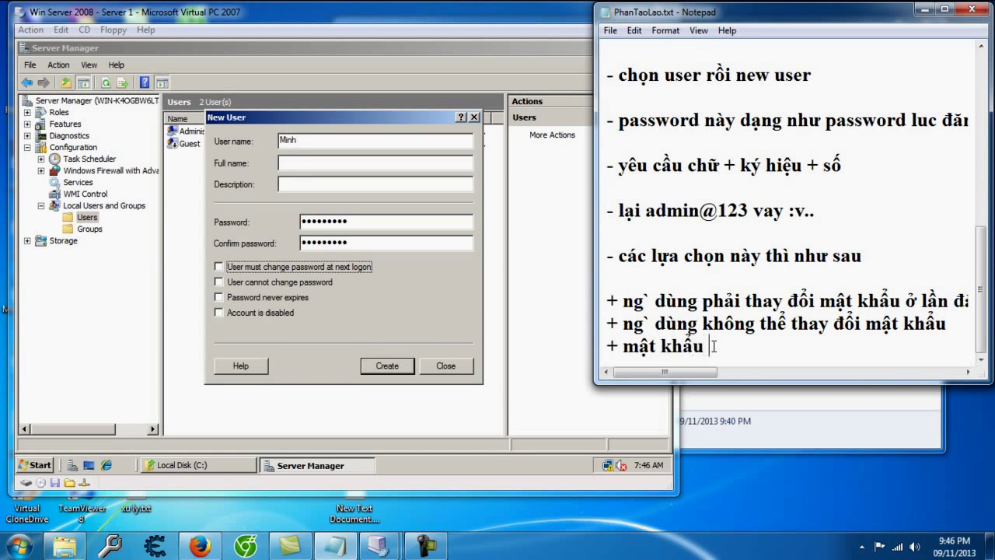
type(" đùng vĩnh viễ")
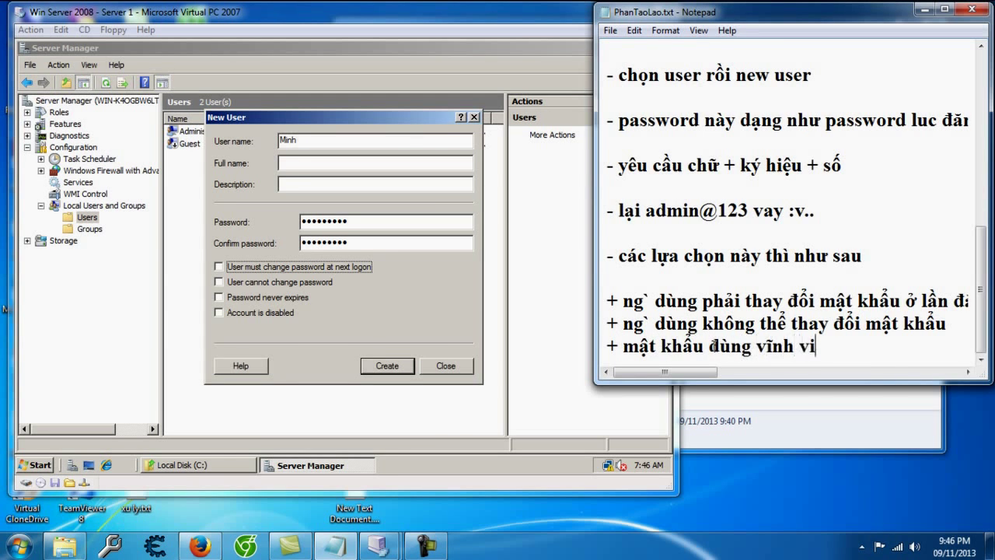
type("n")
key("Return")
type("+ acc")
key("BackSpace")
key("BackSpace")
key("BackSpace")
type("tài k")
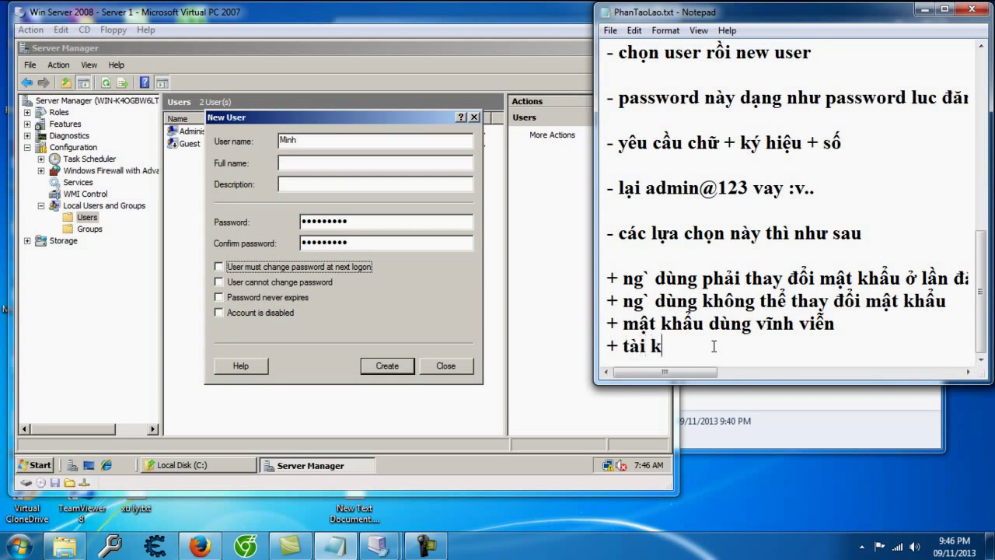
type("hoản đuo khởi tao")
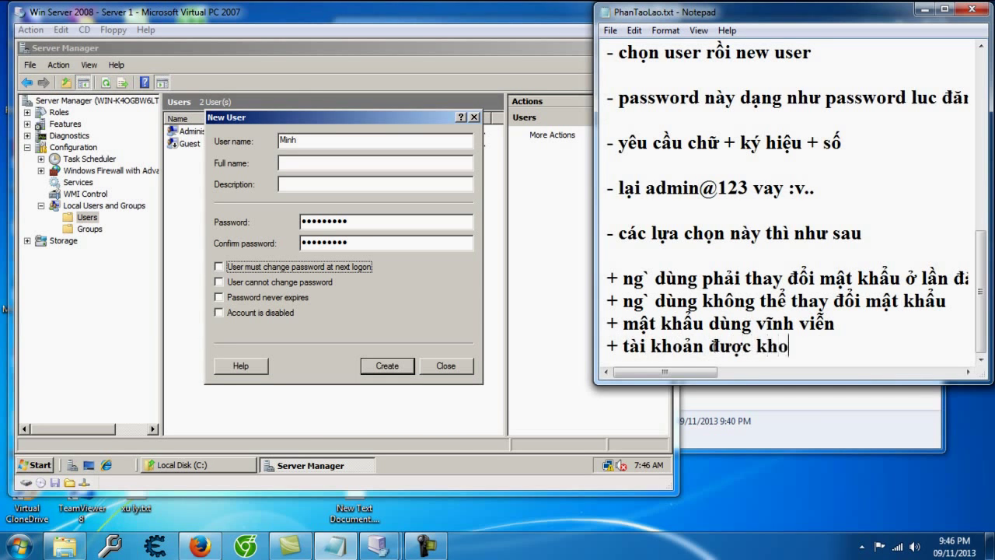
type(" nhưn")
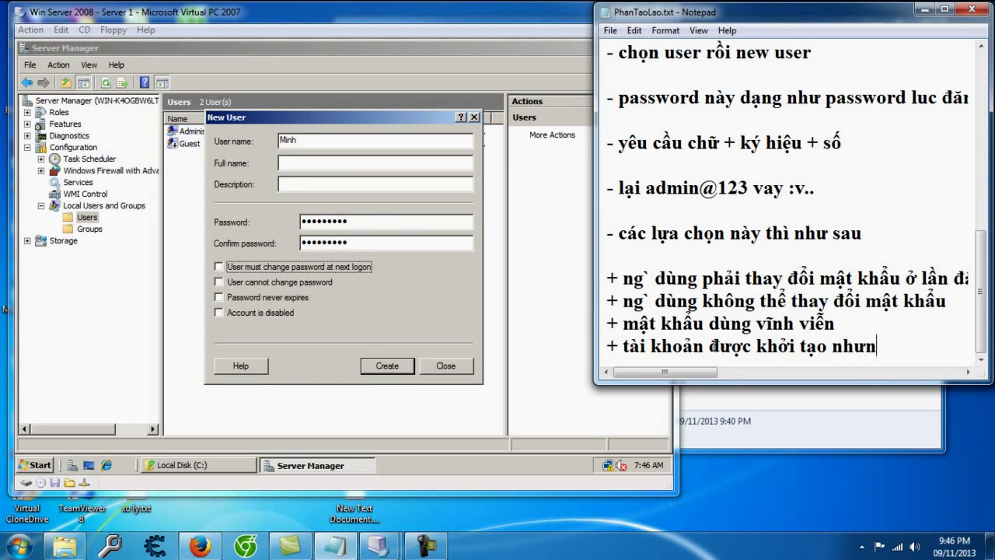
type("g chưa đc")
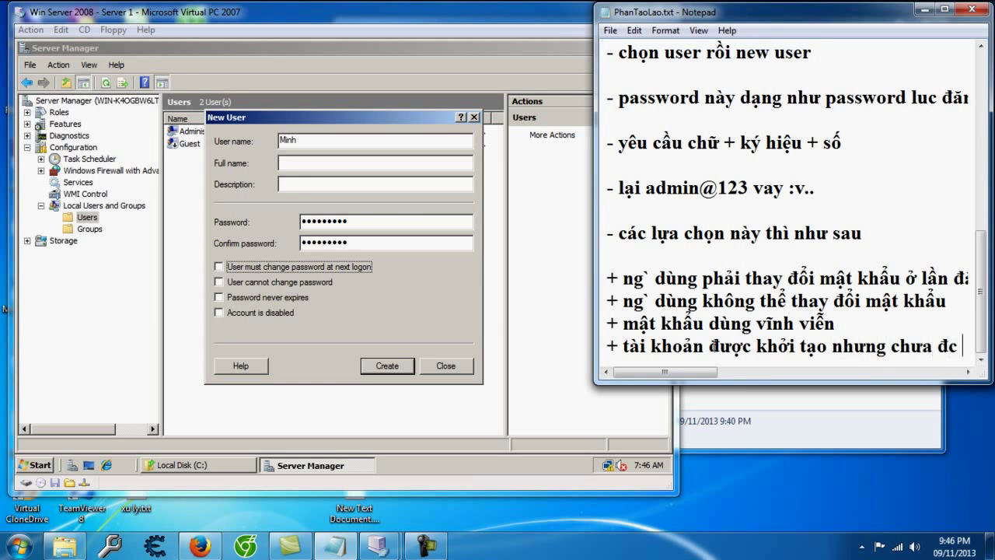
type(" đưa vào sử du")
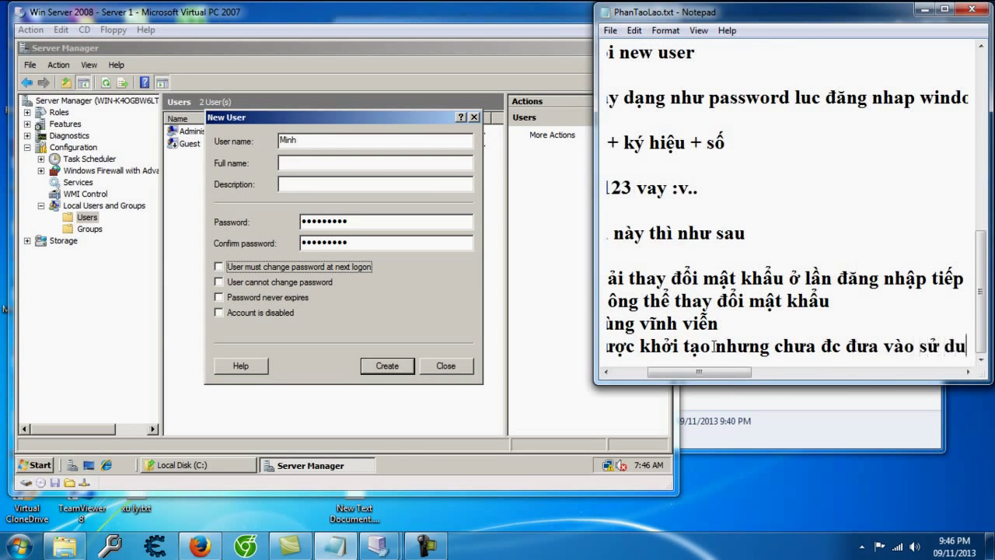
type("ụng...")
key("Return")
key("Return")
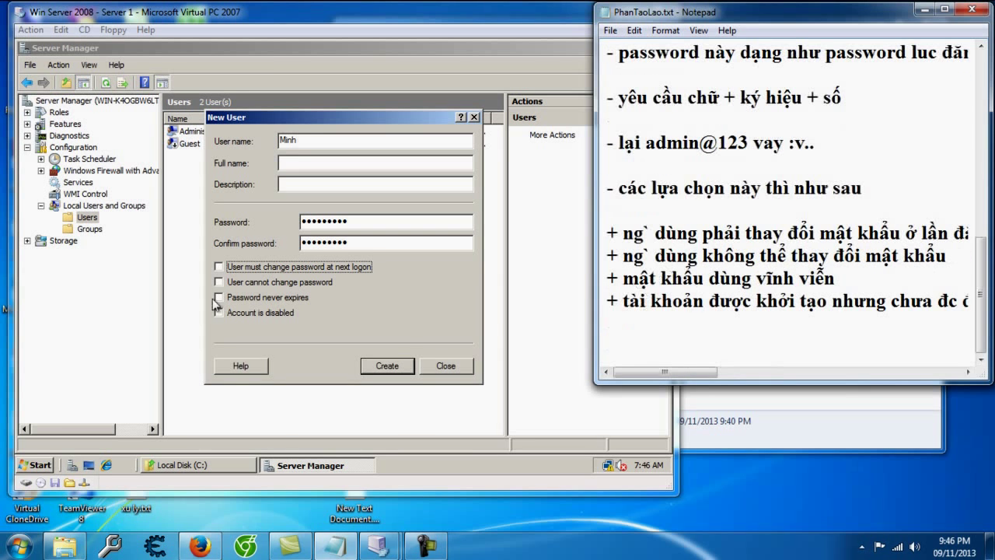
Step: Create the new user account with 'Password never expires' checked, then close the form
left_click(231, 297)
left_click(232, 297)
left_click(374, 367)
left_click(464, 365)
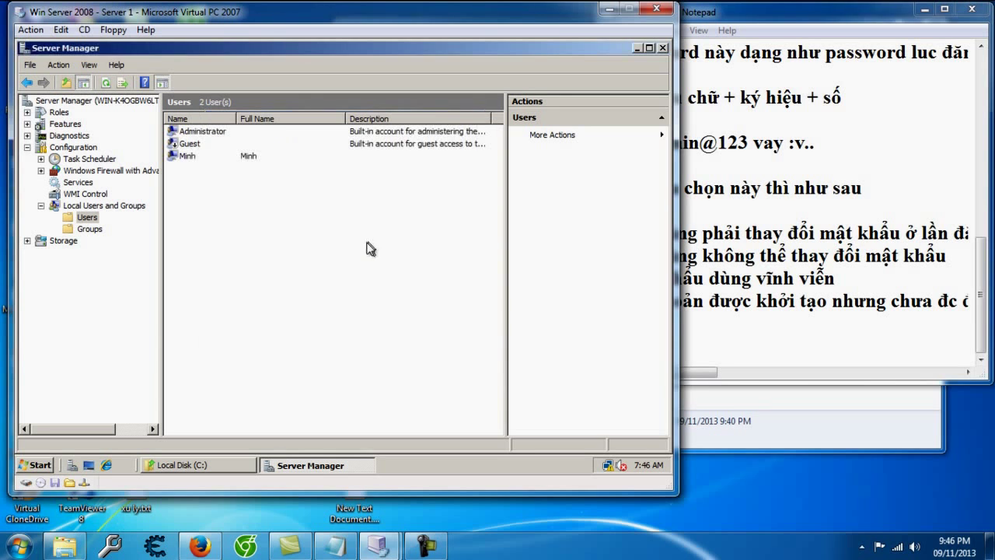
Step: Note in Notepad that the member now exists and to return to the folder's security to add it
left_click(740, 349)
type("- create xong thì có member o")
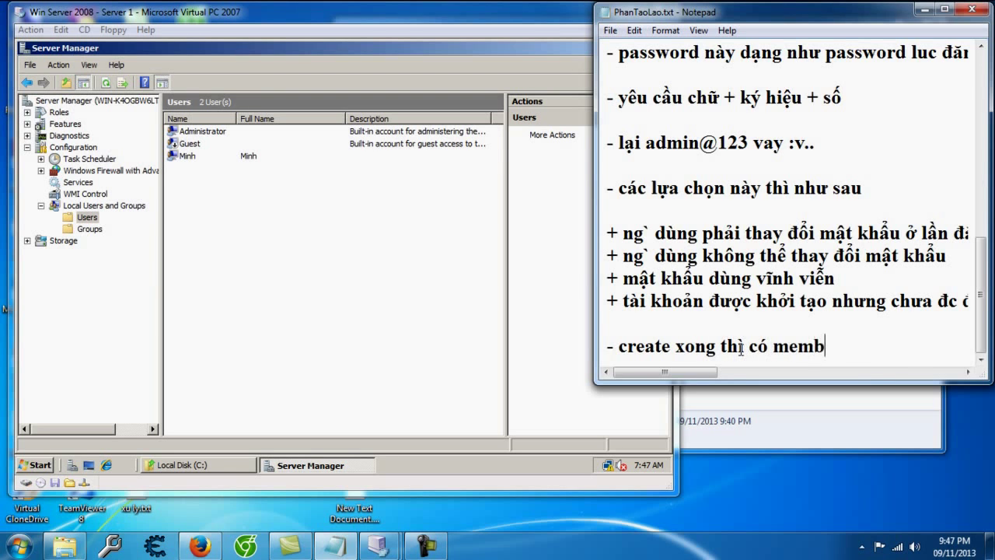
key("BackSpace")
type("mo")
key("BackSpace")
type("ới đa")
type("y, vô lại pha")
key("BackSpace")
type("ần security")
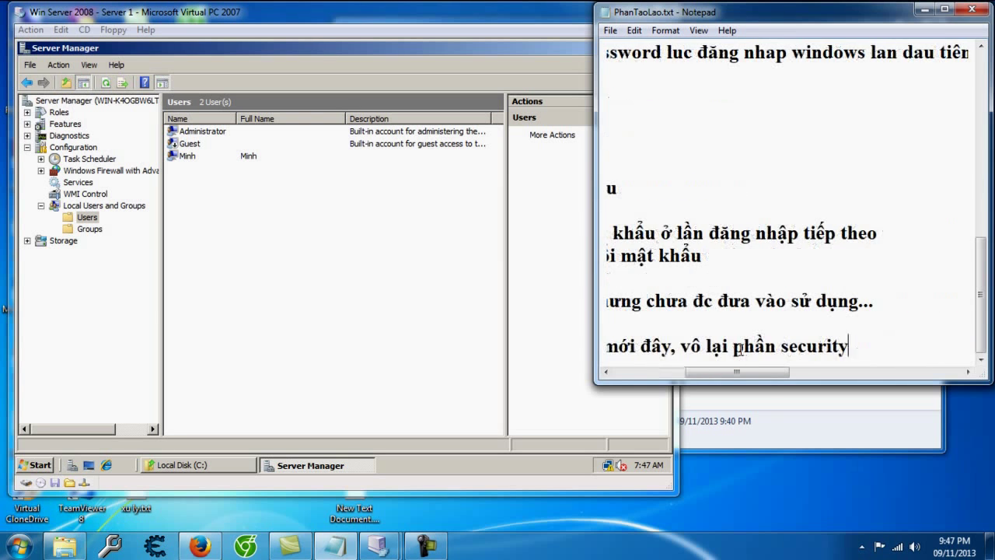
type(" của thư mục đe")
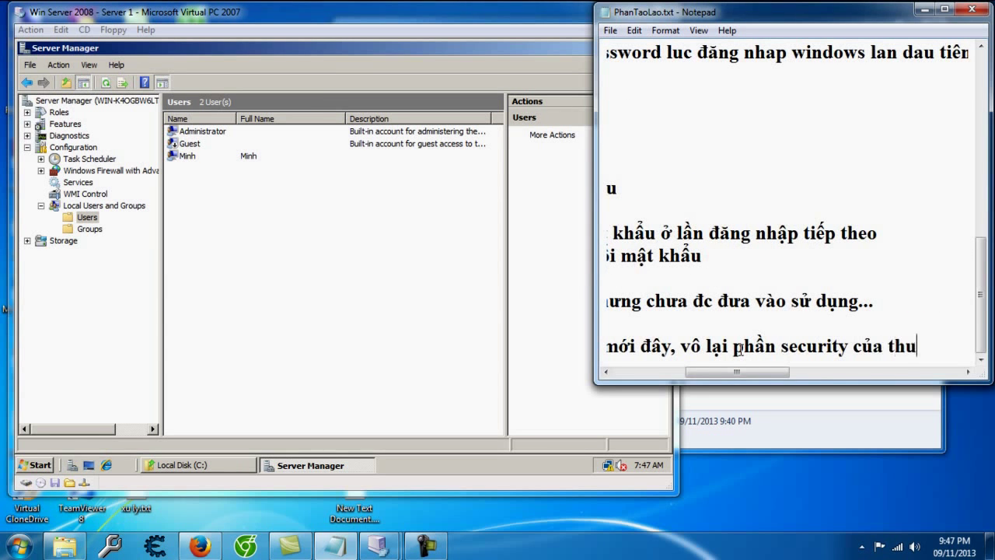
type("ể add va")
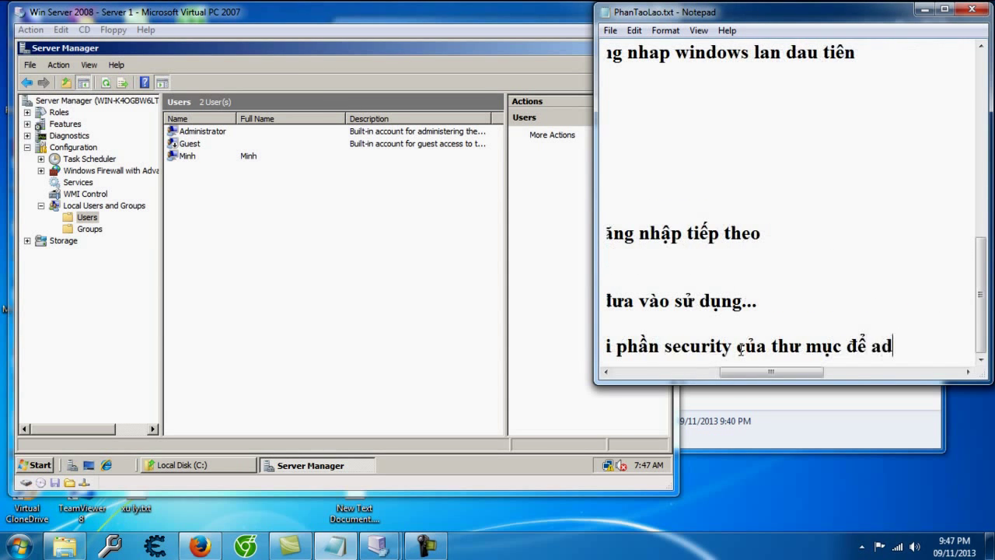
key("Return")
key("Return")
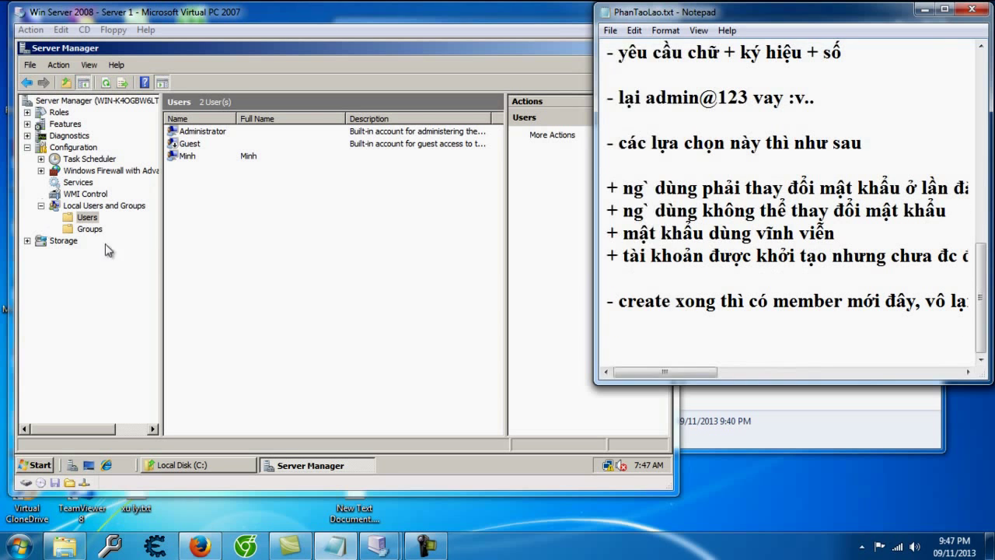
Step: Close the user manager and open the Demo folder's Properties
left_click(44, 231)
left_click(663, 47)
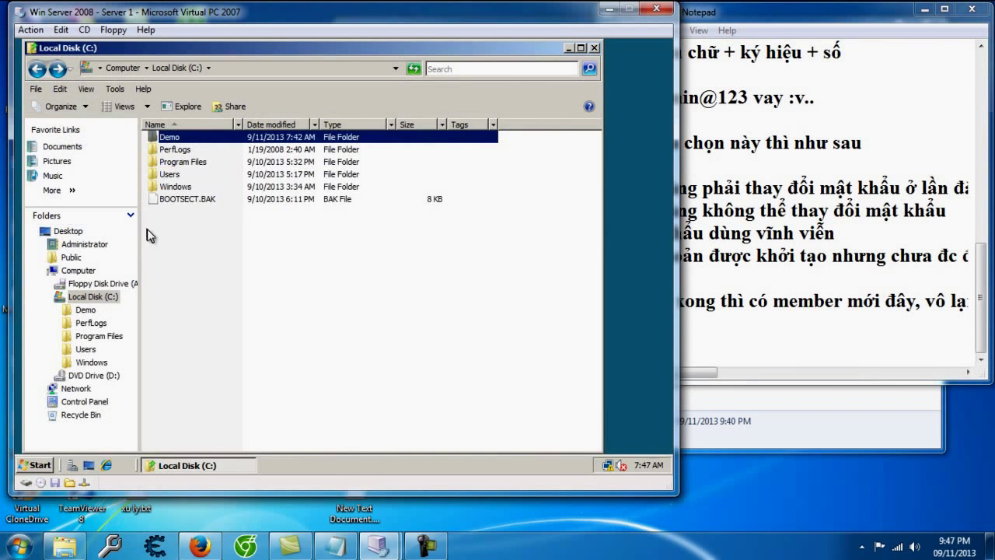
right_click(173, 138)
left_click(216, 303)
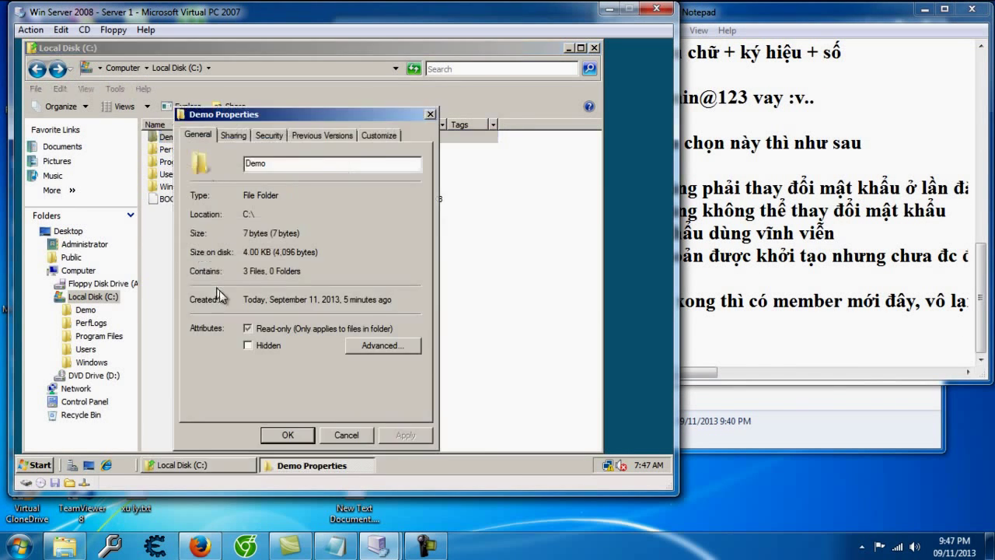
Step: Add the new user to Demo's Security permissions with default Read & execute, and apply
left_click(269, 135)
left_click(394, 320)
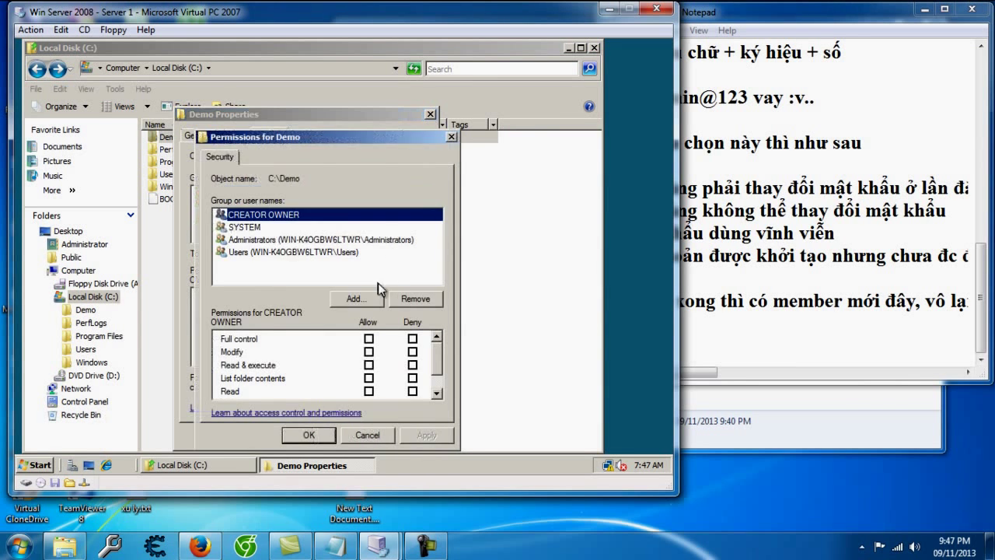
left_click(342, 299)
type("Minh")
left_click(486, 261)
left_click(442, 304)
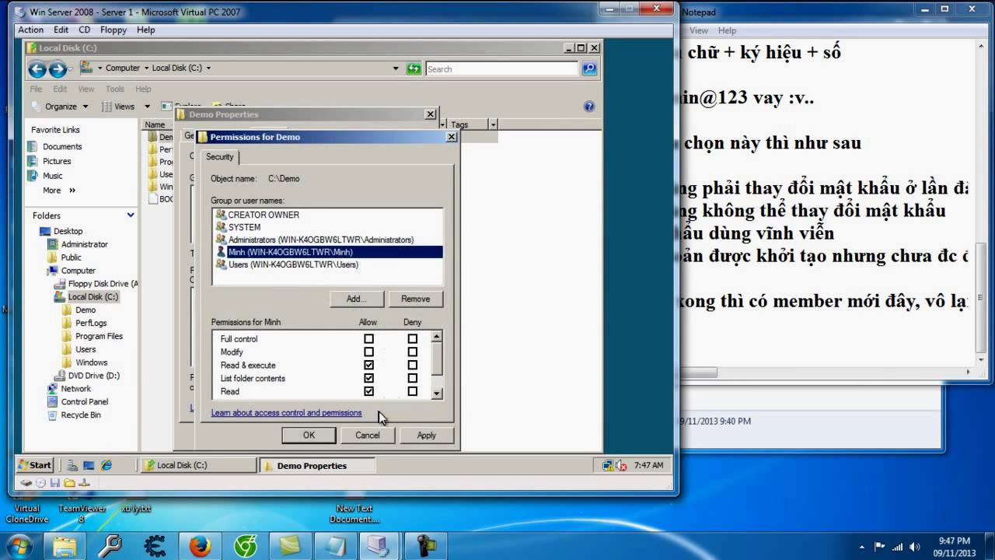
left_click(426, 434)
left_click(327, 436)
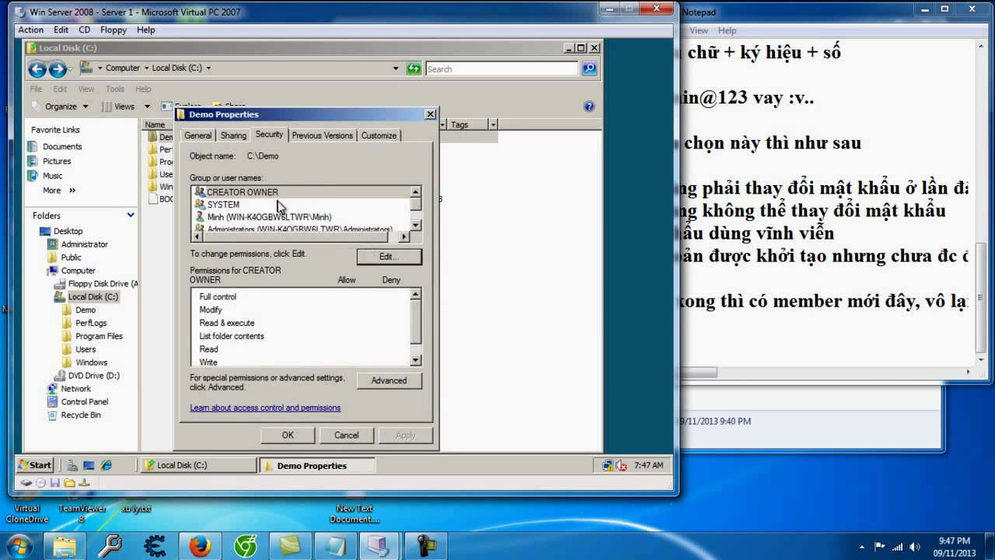
Step: Review the new user's permissions on Demo, then bring up the Advanced security settings
left_click(335, 218)
left_click(379, 250)
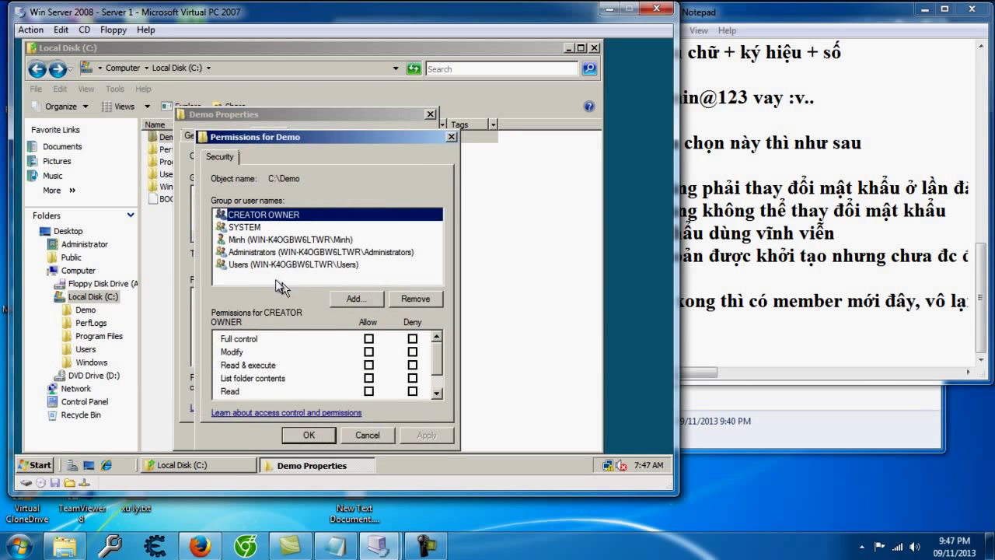
left_click(309, 434)
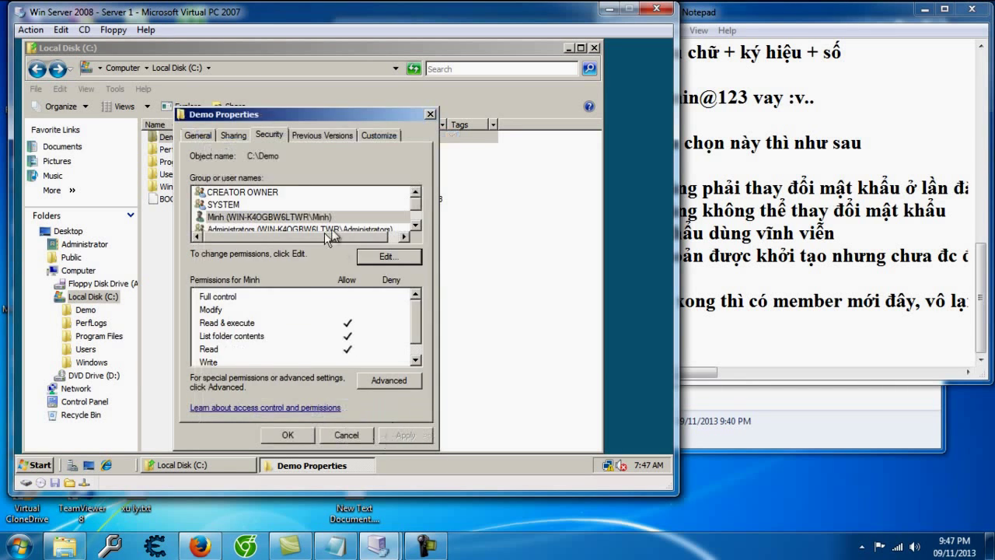
left_click(391, 381)
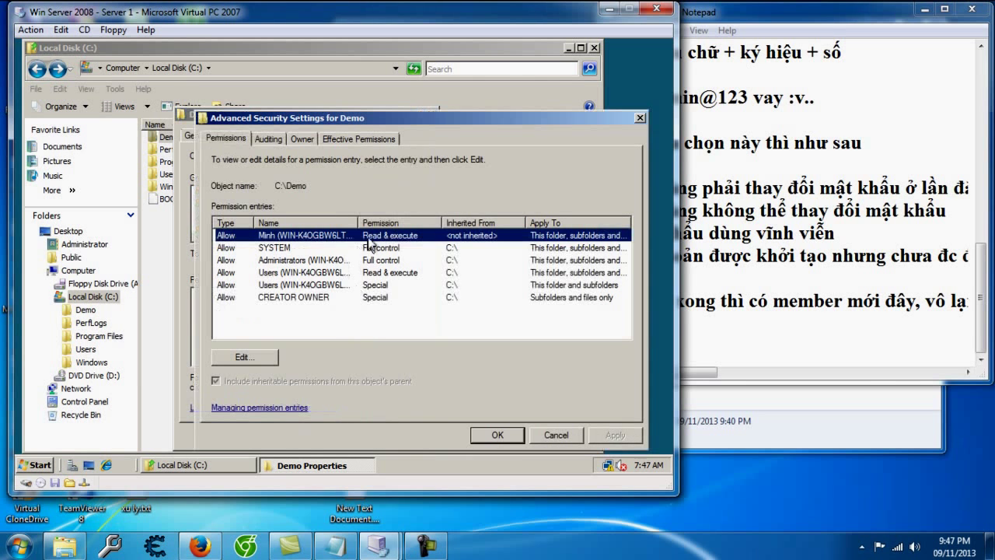
Step: Add the Notepad line 'chỉnh sửa chi tiết quyền vào advanced'
left_click(639, 118)
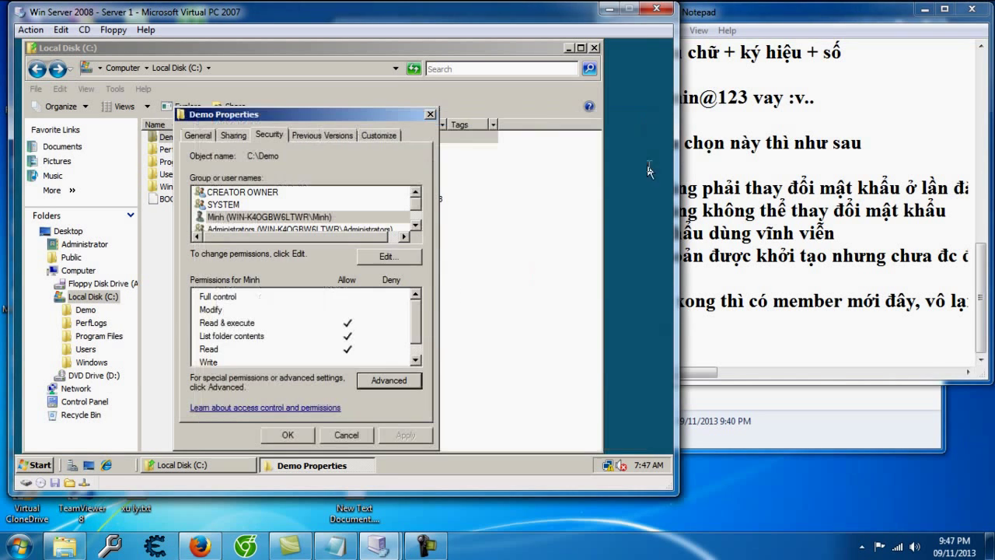
left_click(746, 343)
type("chỉnh sửa ch")
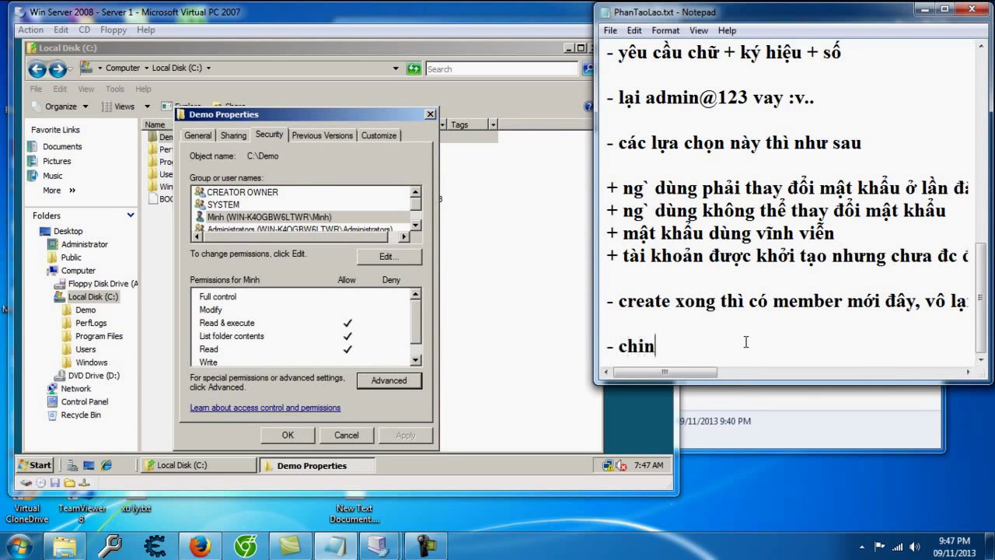
type("i tieu")
type("ết quye")
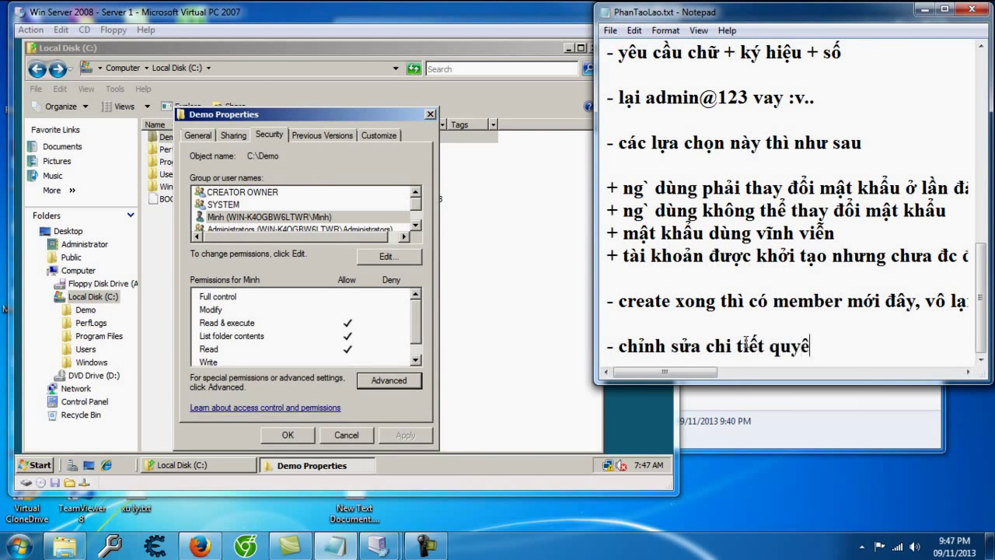
type("n vào advanced")
key("Return")
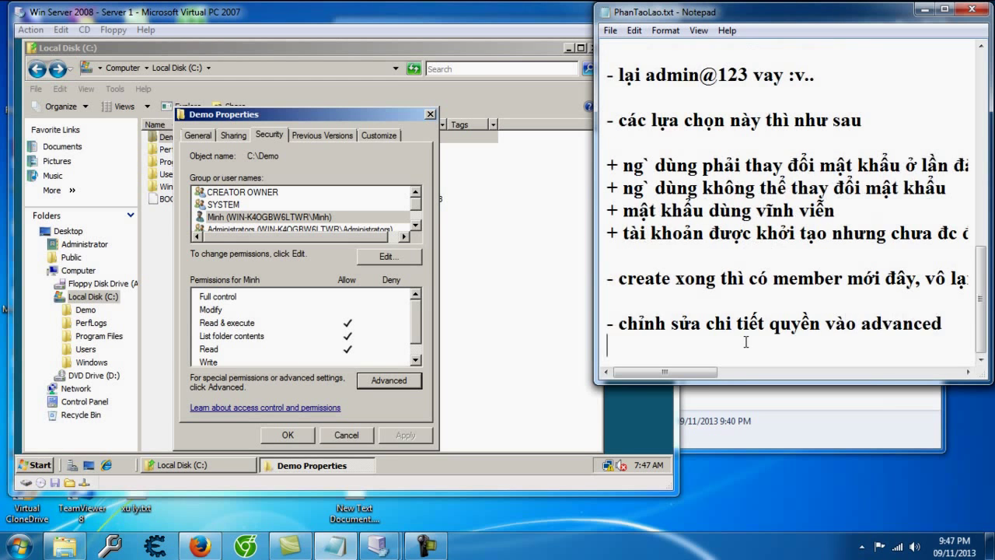
key("Return")
Step: Open Demo's Advanced settings in edit mode and bring up the new user's permission entry
left_click(402, 384)
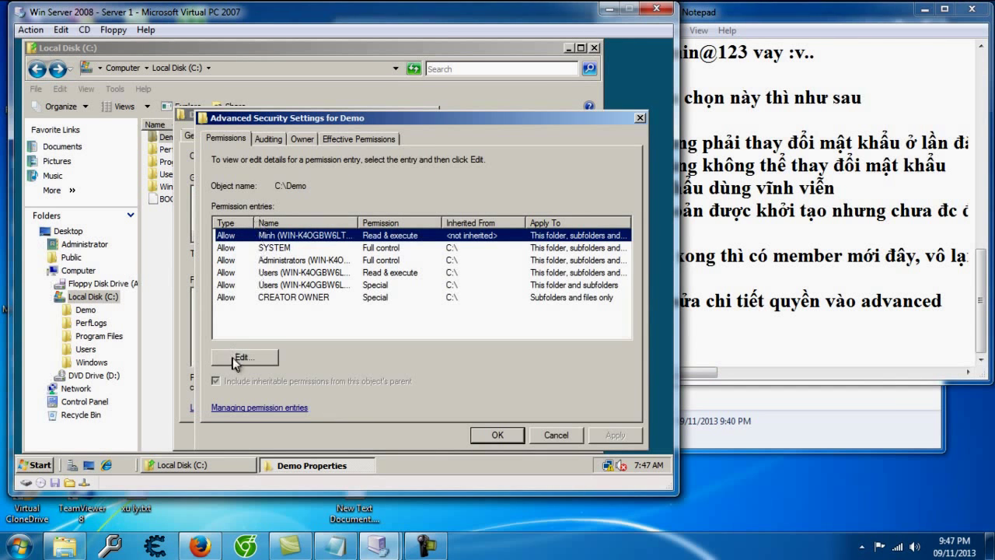
left_click(239, 357)
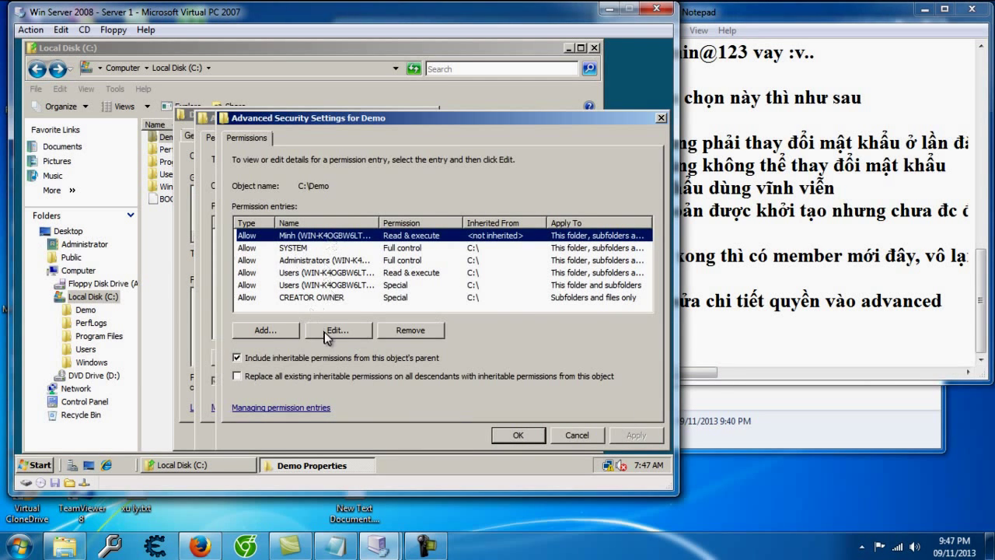
left_click(337, 329)
scroll(481, 264, "down", 1)
scroll(481, 265, "up", 1)
left_click(754, 352)
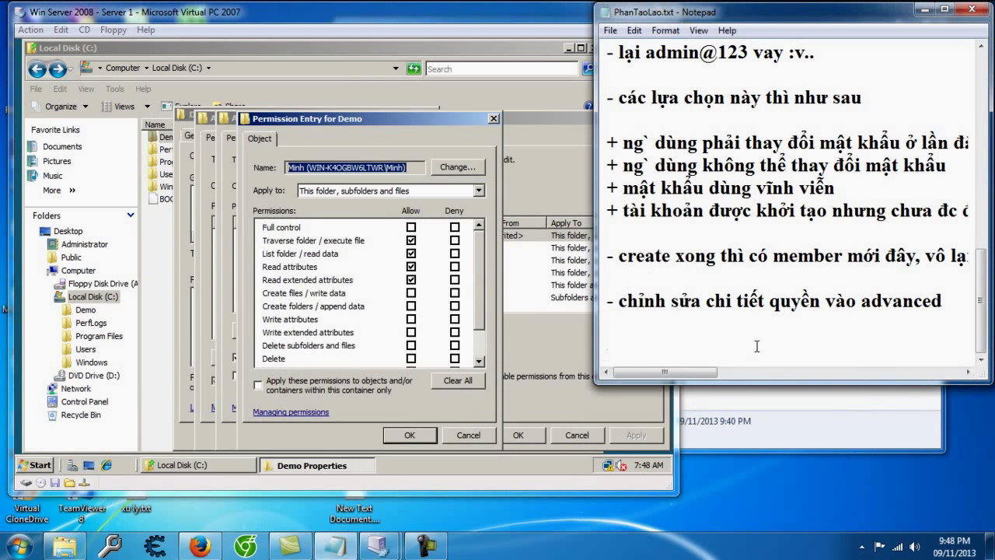
Step: Note that this is the account's folder permission list, e.g. full control without deleting folders or subfolders
type("đây là")
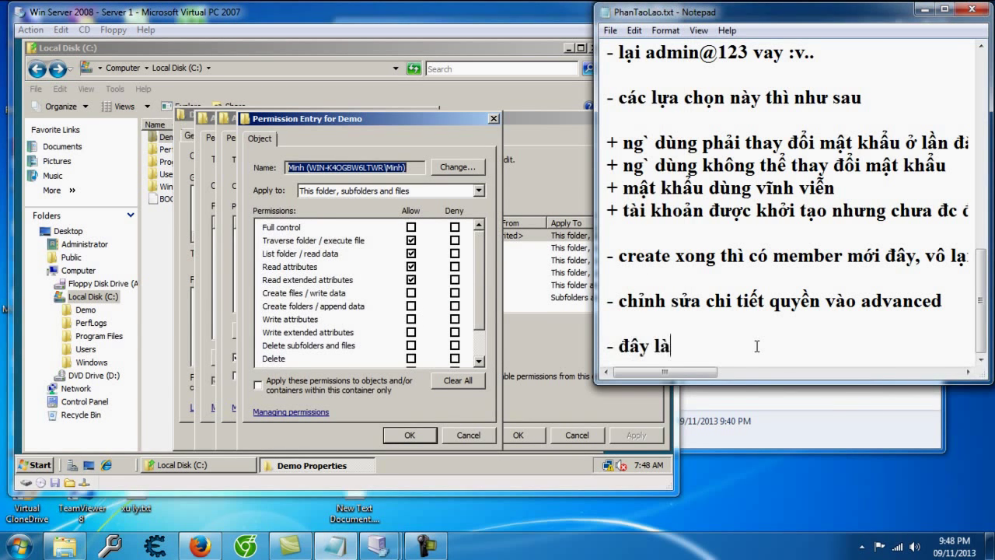
type(" 1 list quyền c")
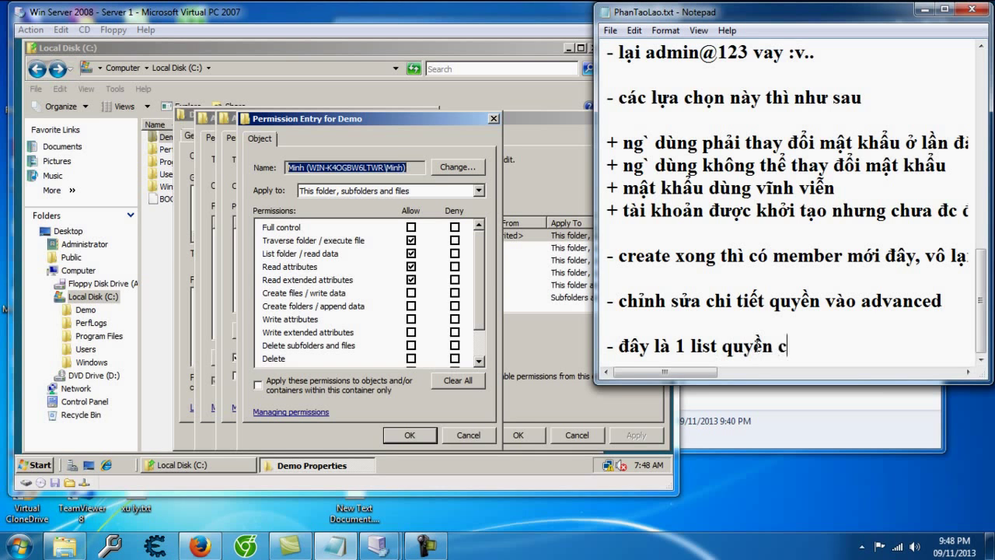
type("ủa tài khoản Min")
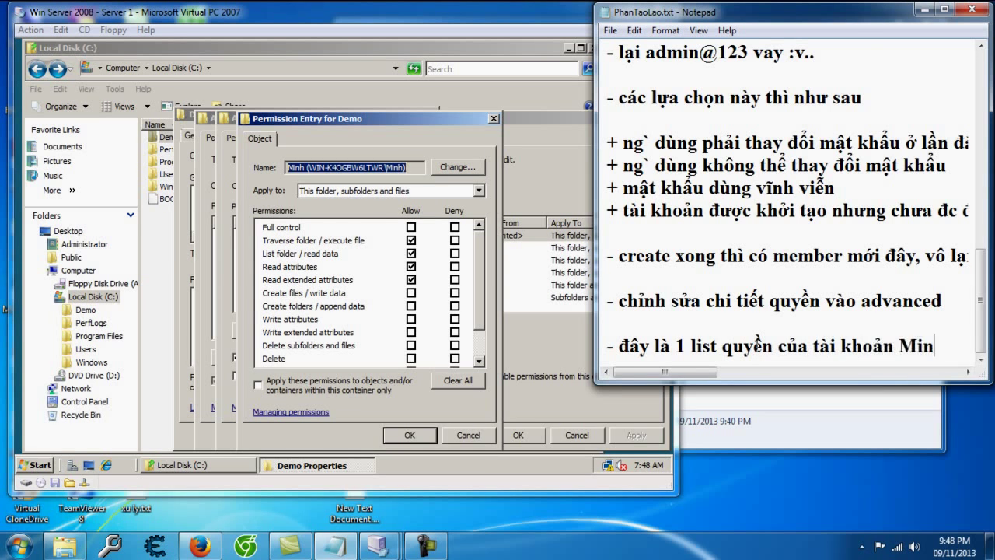
type("h với thư mục, vò")
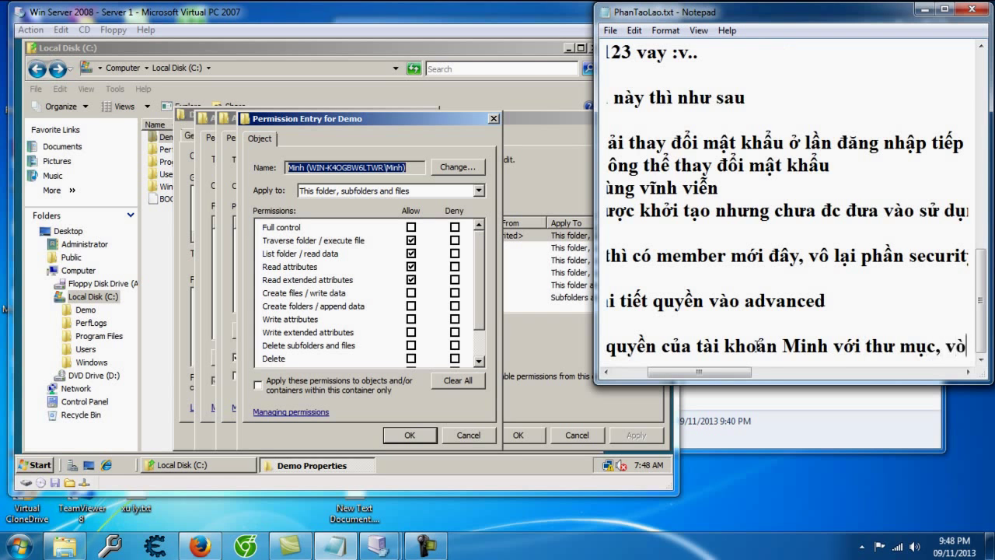
key("BackSpace")
type("í dụ nhuw mình c")
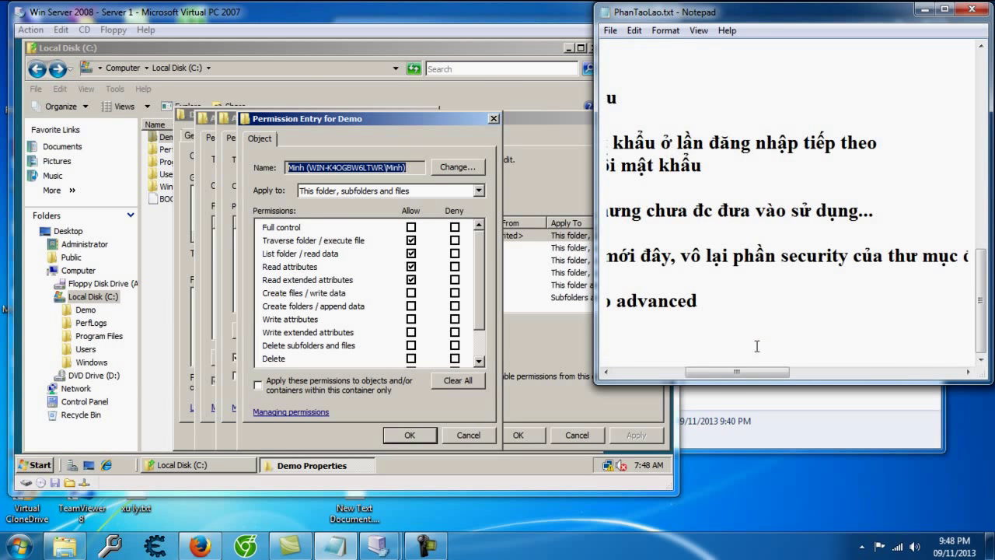
type("ấp phát")
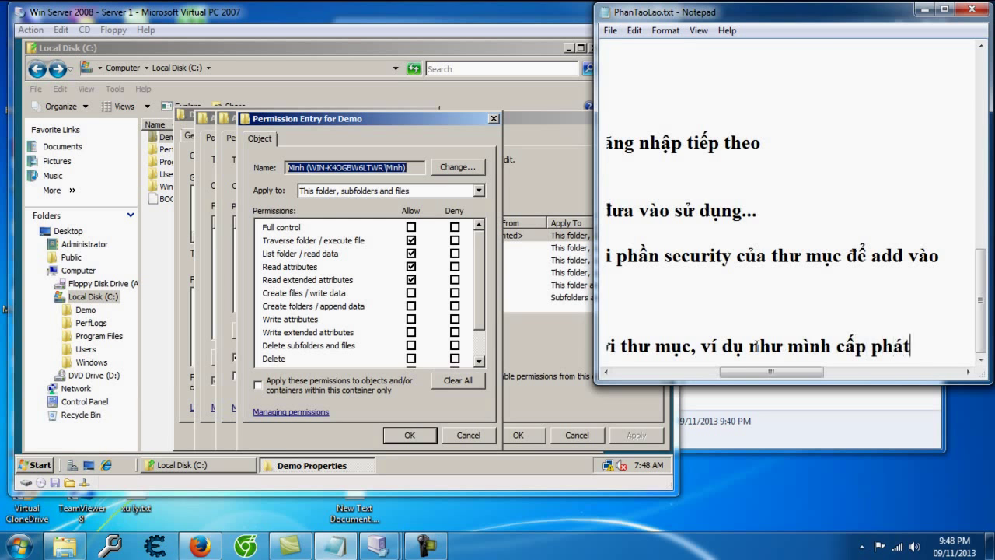
type(" cho tài khoản toàn")
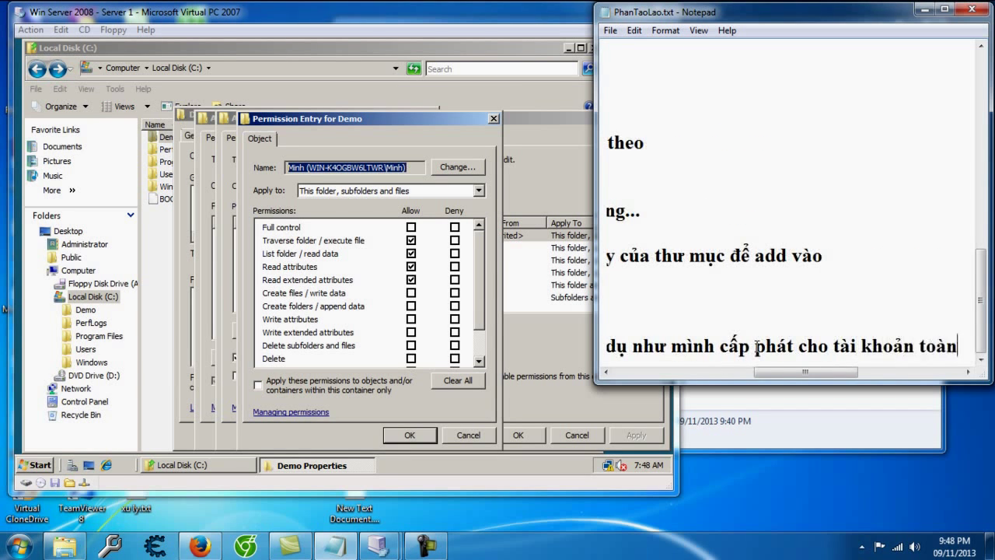
type(" quyền nhưng ")
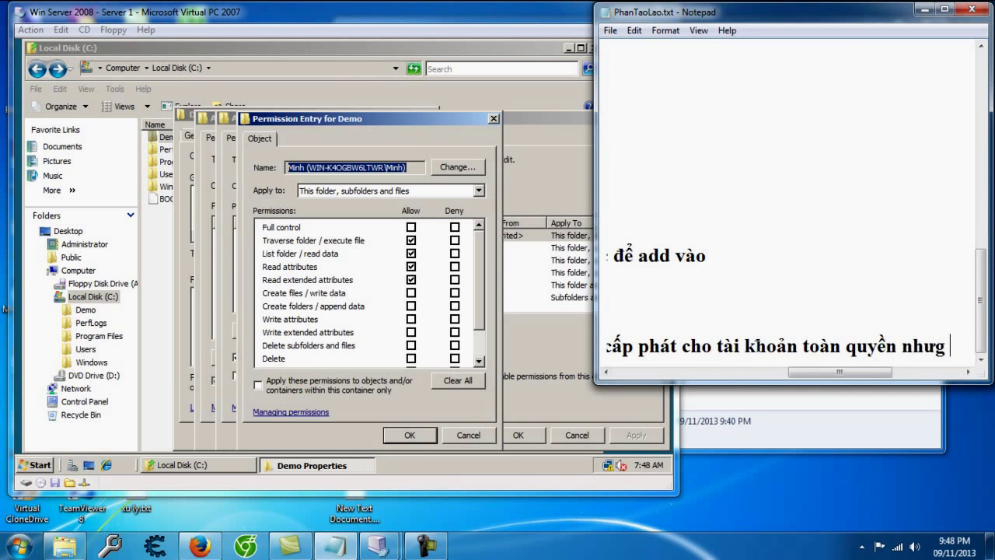
type("không được")
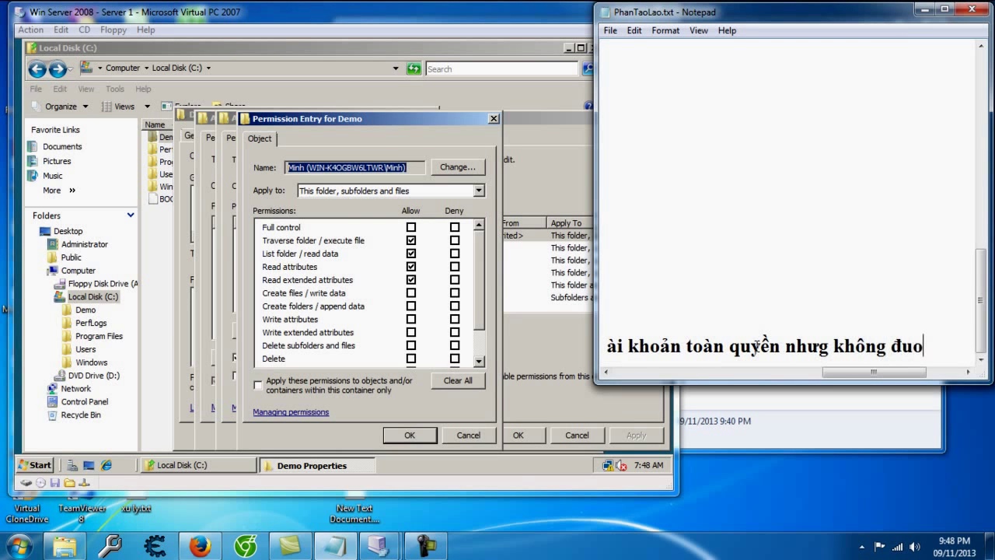
type(" xoa thư m")
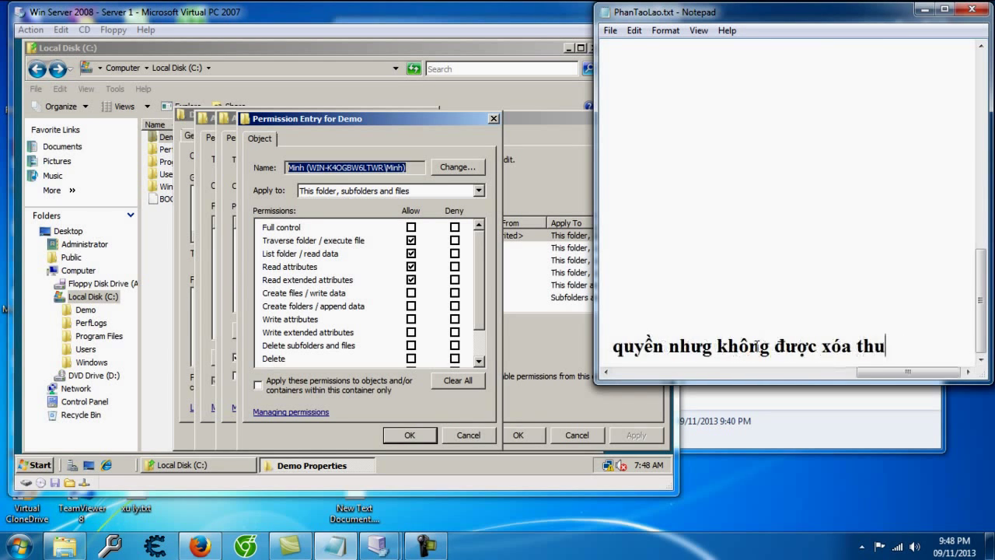
type("ục và thư mục bên trong...")
key("Return")
key("Return")
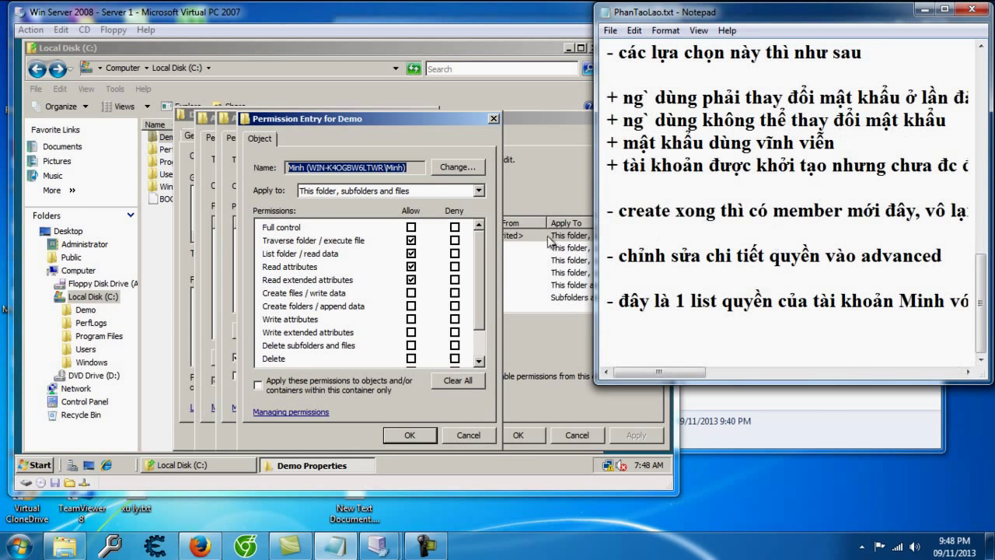
Step: Allow Full control and Deny 'Delete' and 'Delete subfolders and files' in the user's entry
left_click(419, 233)
left_click(412, 228)
scroll(480, 311, "down", 2)
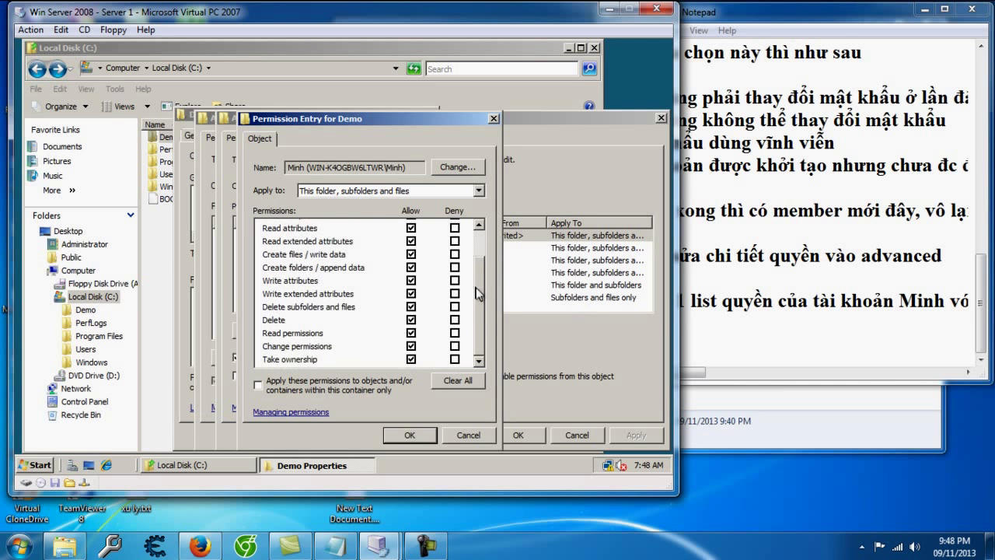
left_click(455, 320)
left_click(454, 307)
Step: Apply the permissions, accept the Deny warning, and close all security dialogs and Local Disk (C:)
left_click(410, 436)
left_click(628, 438)
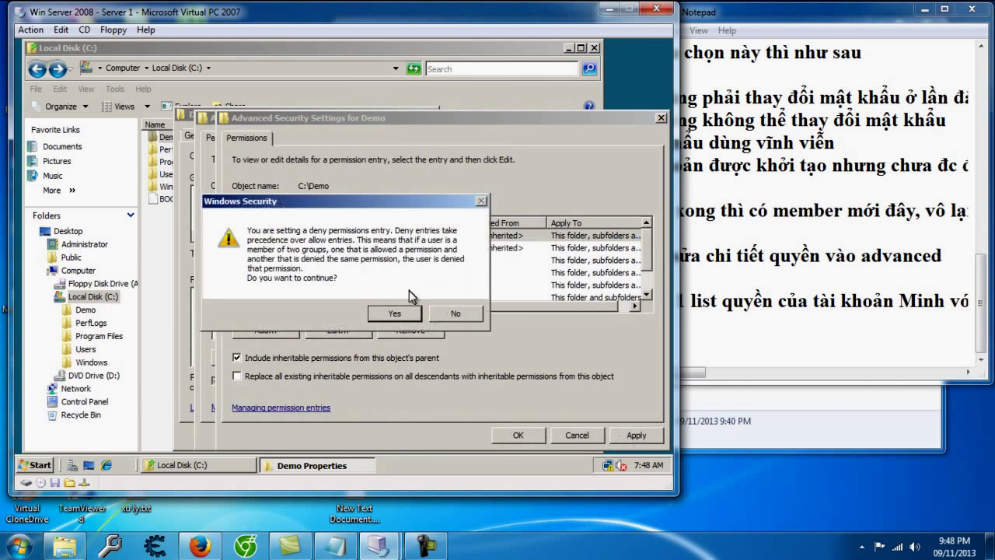
left_click(397, 312)
left_click(502, 433)
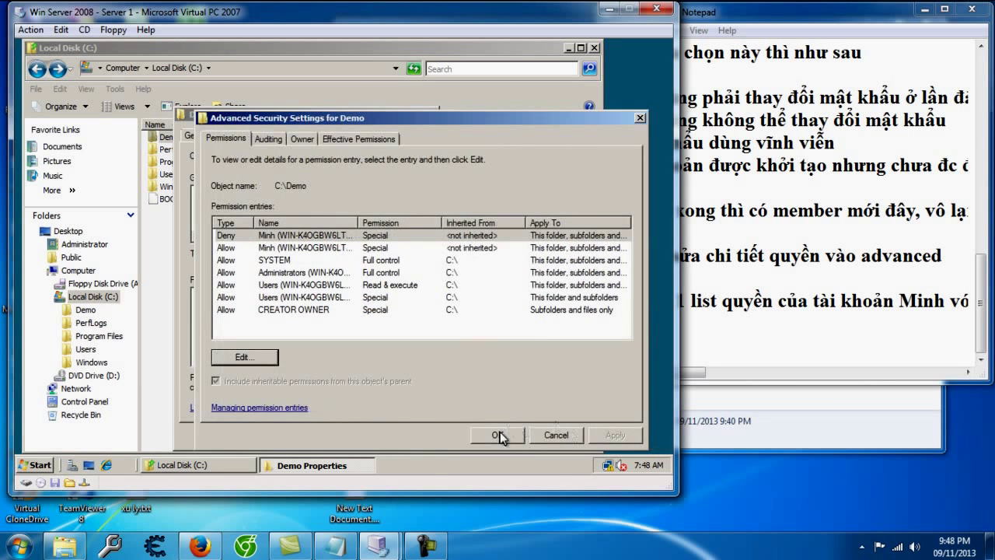
left_click(500, 434)
left_click(293, 439)
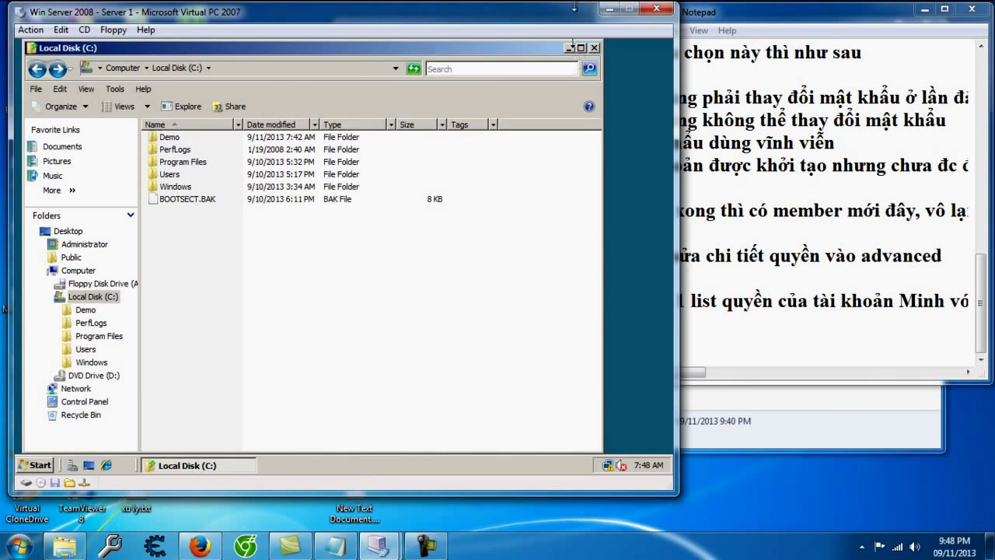
left_click(594, 48)
left_click(706, 335)
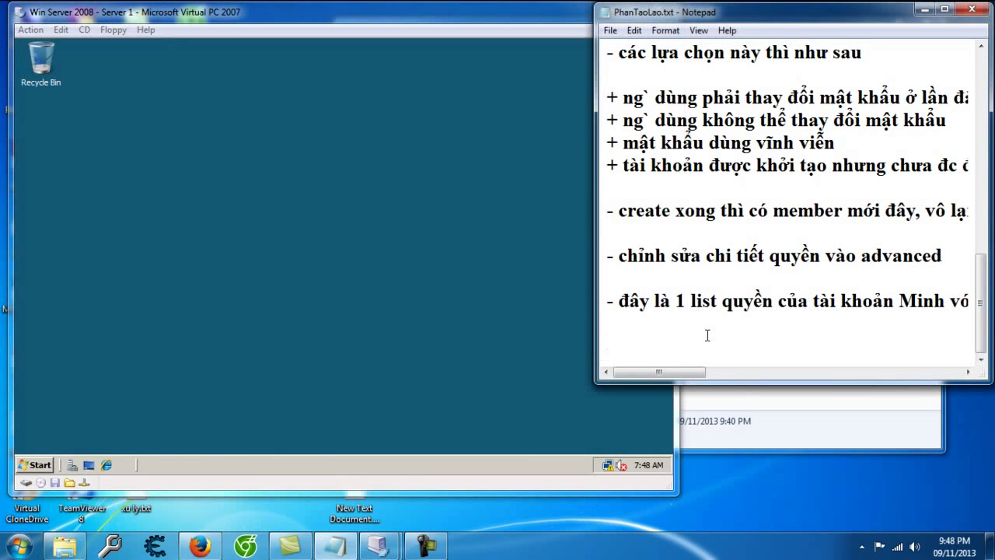
Step: Note logging off to test deleting the folder as the new user, and 'không xóa được là phân quyền OK'
key("BackSpace")
type("- bây giờ log off ")
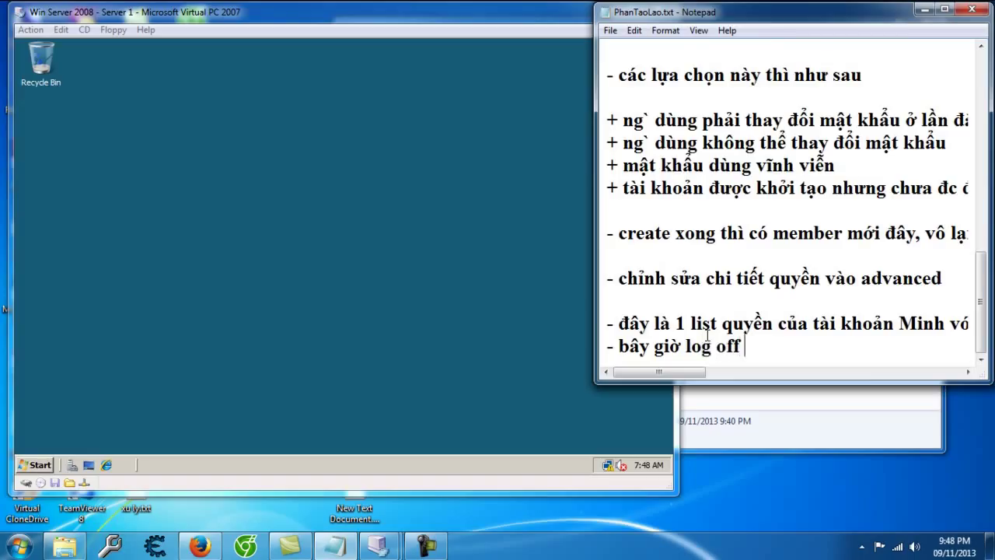
type("ra để v")
key("BackSpace")
type("ra để và")
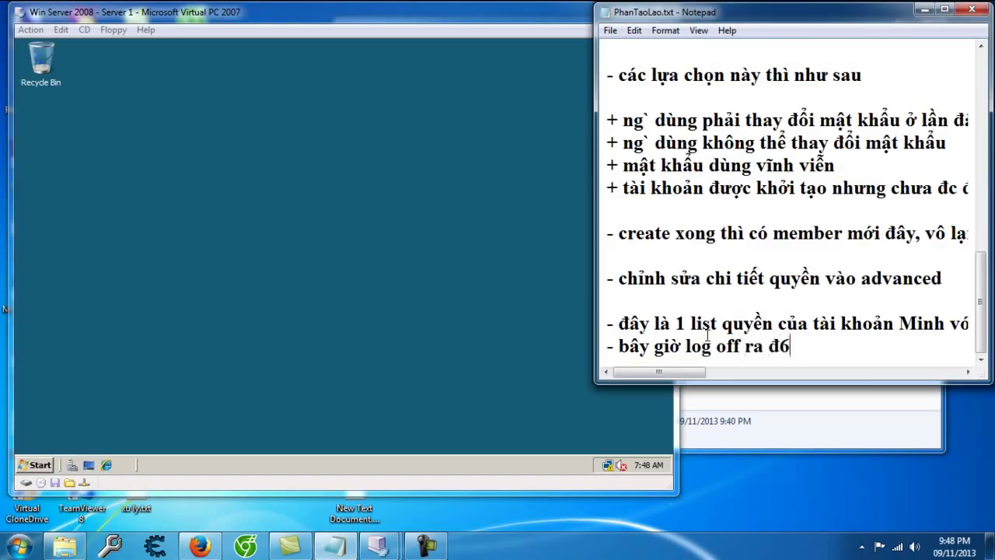
type("o tài khoản ")
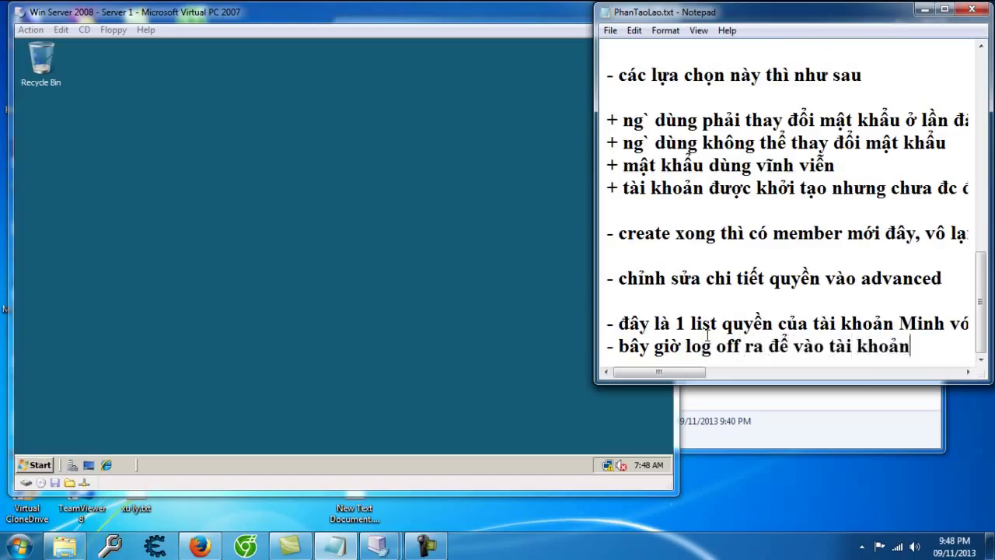
type("Minh te")
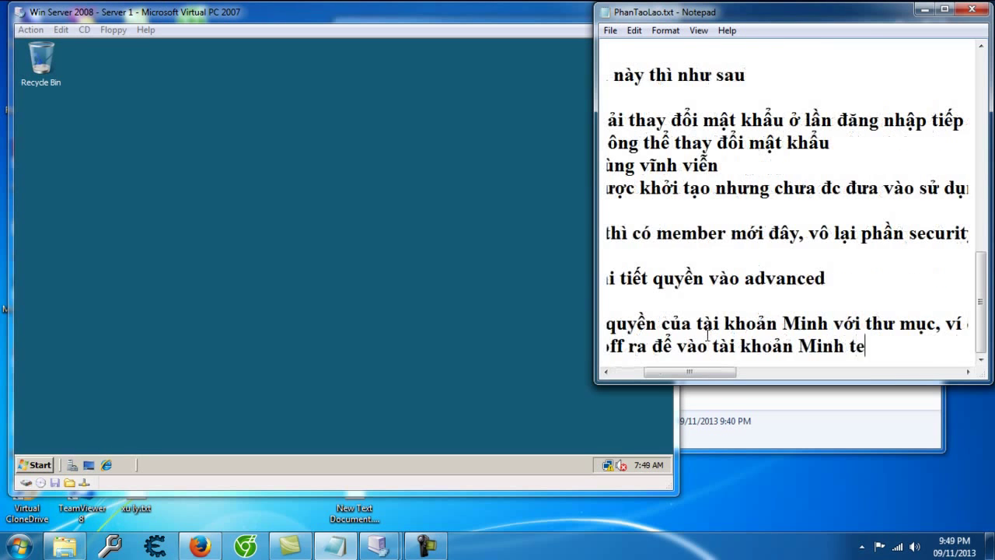
type("st thử x")
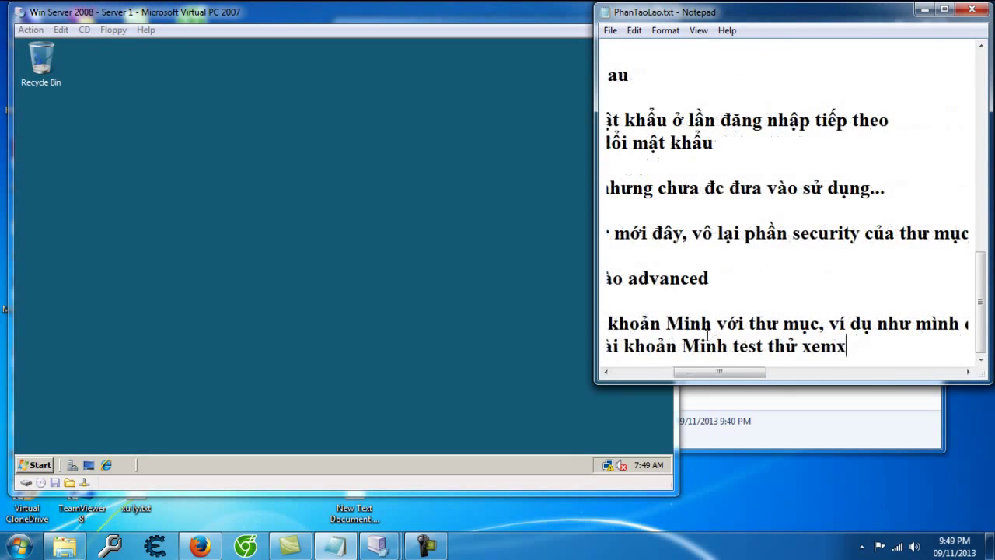
type("em xóa được th")
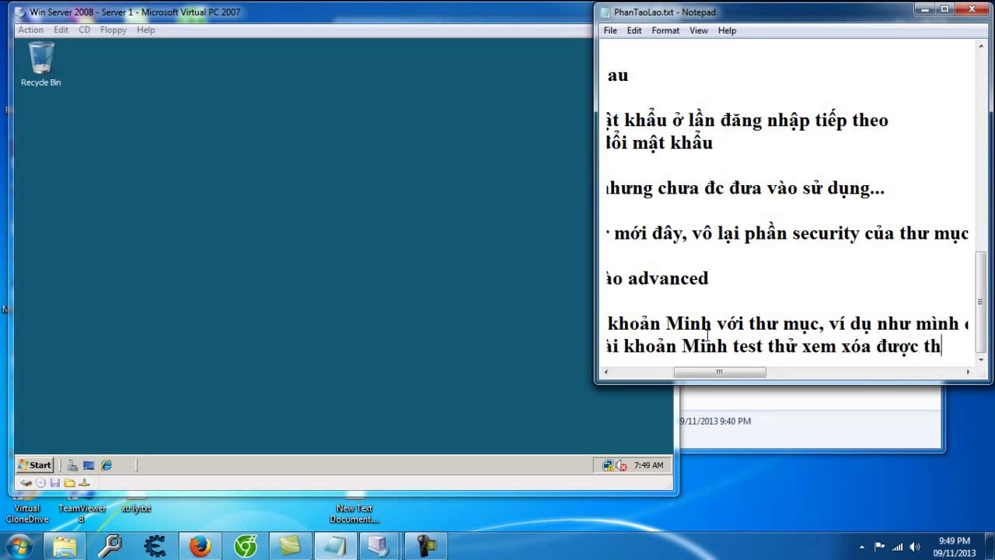
type("ư muc không")
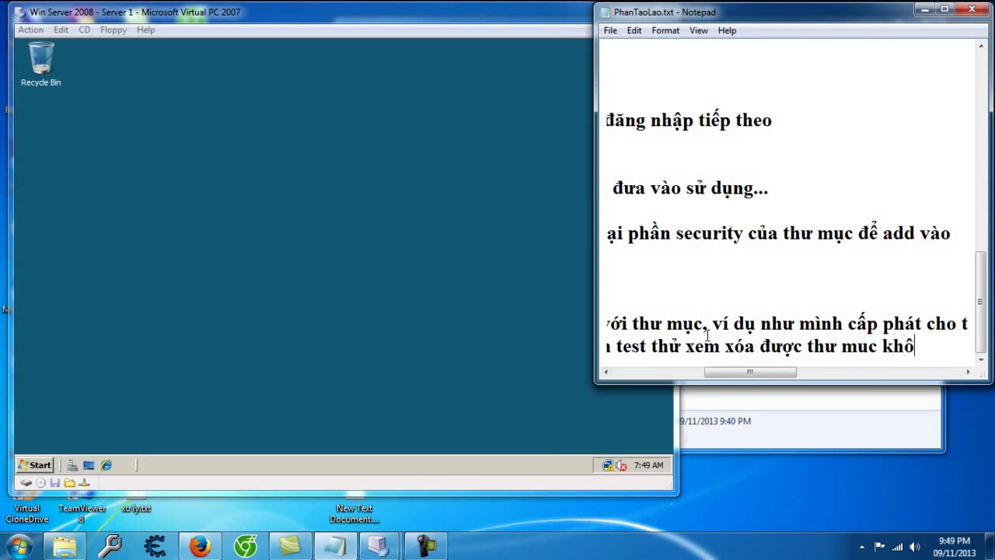
key("Return")
key("Return")
type("không xoas dduowcj laf phaa")
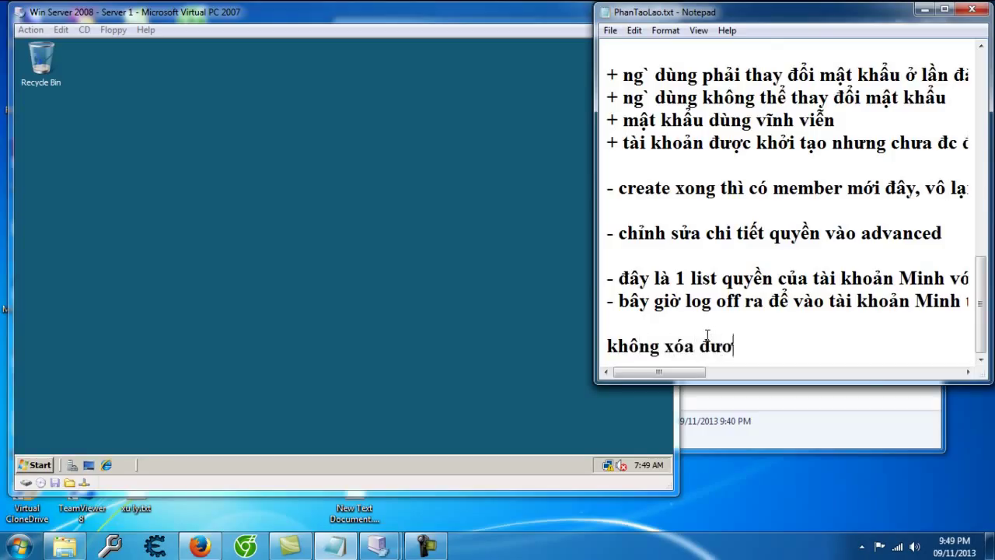
type("n quyeenf OK")
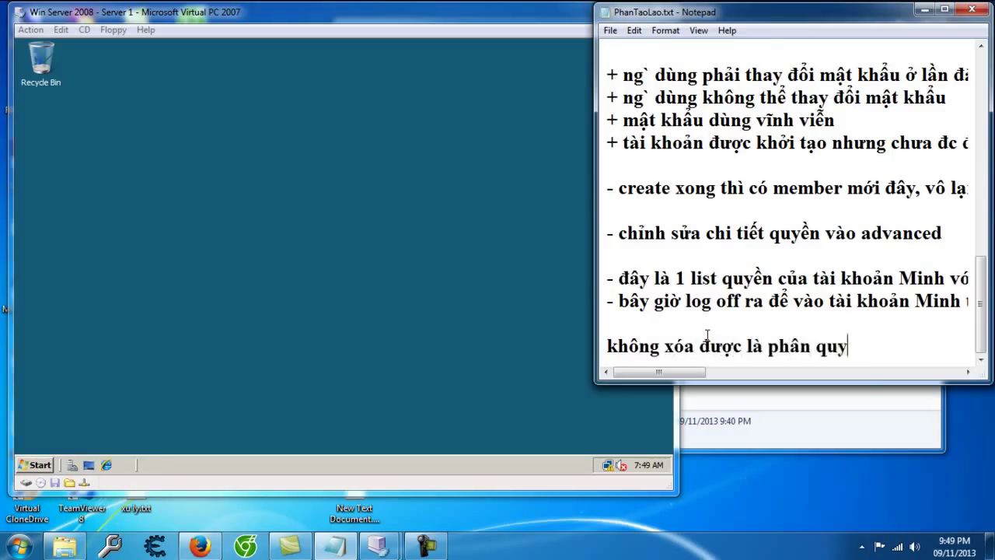
key("Return")
key("Return")
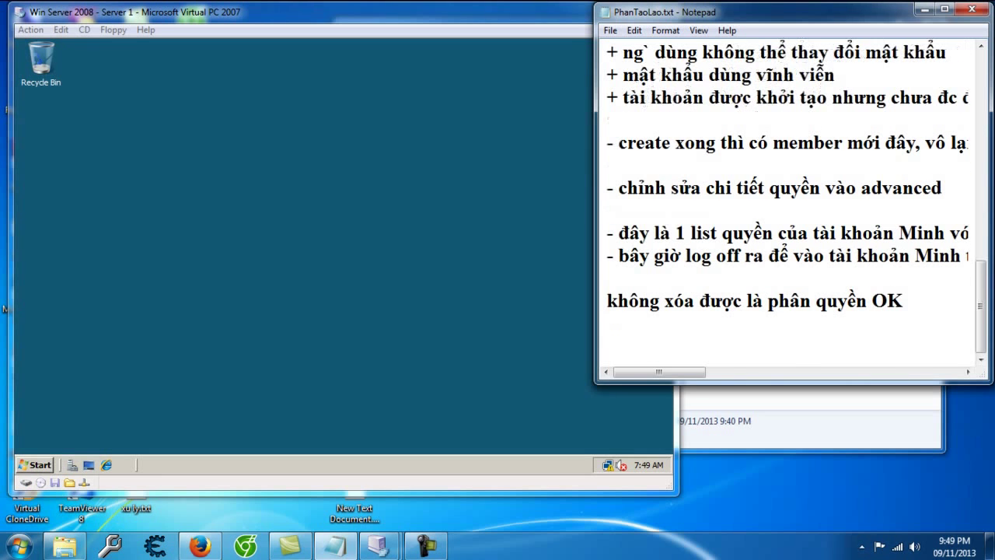
Step: Log off the Administrator and log on as the new user with that account's password
left_click(43, 465)
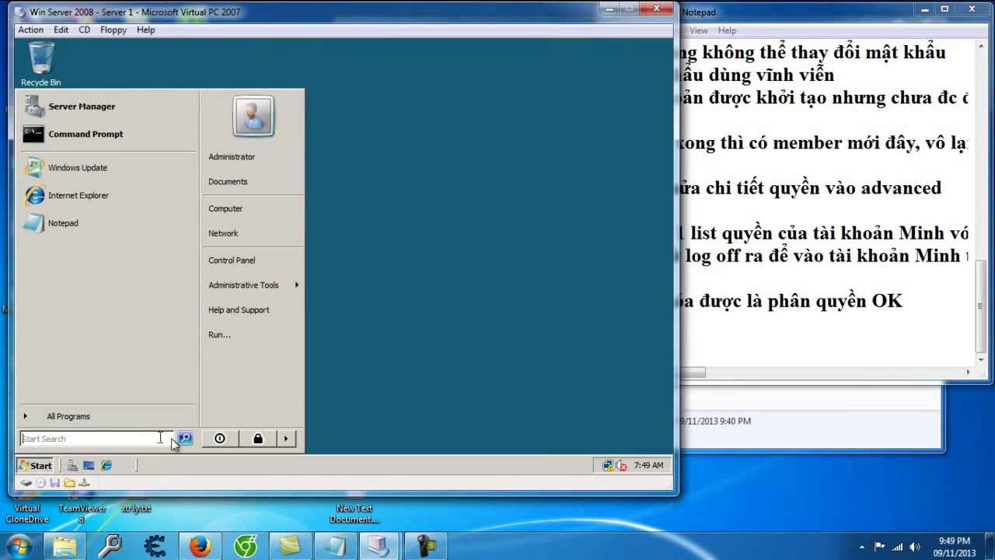
left_click(287, 439)
left_click(327, 385)
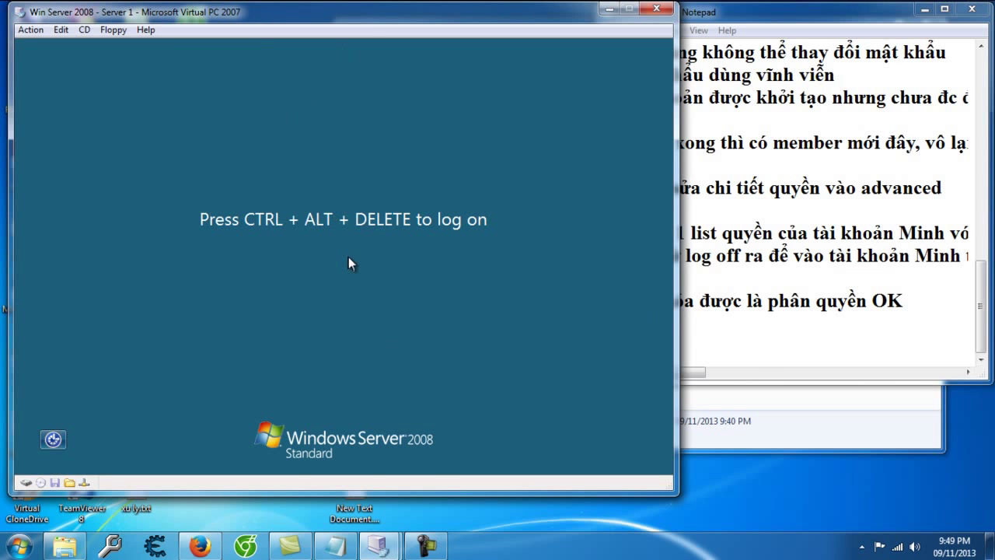
key("ctrl+alt+Delete")
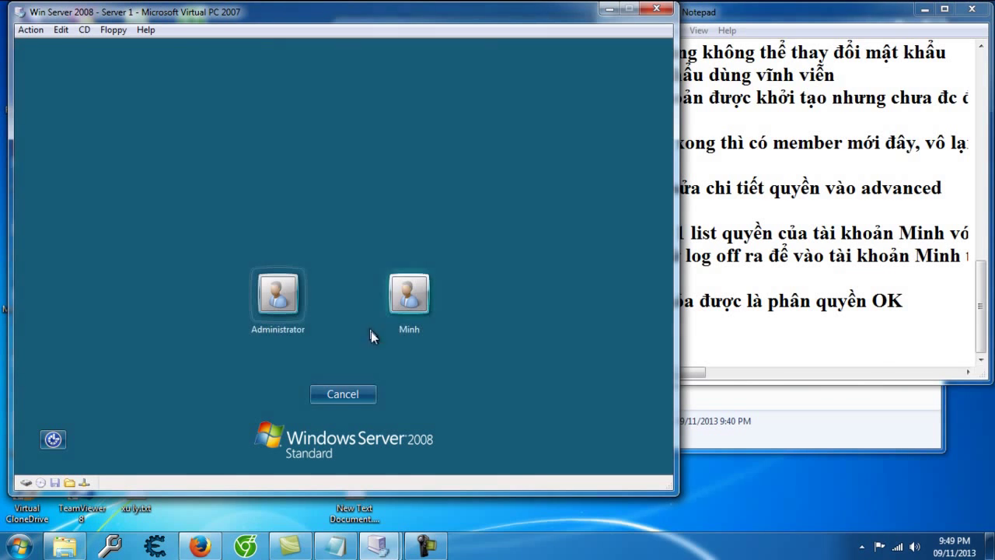
left_click(402, 307)
type("123456789")
key("Return")
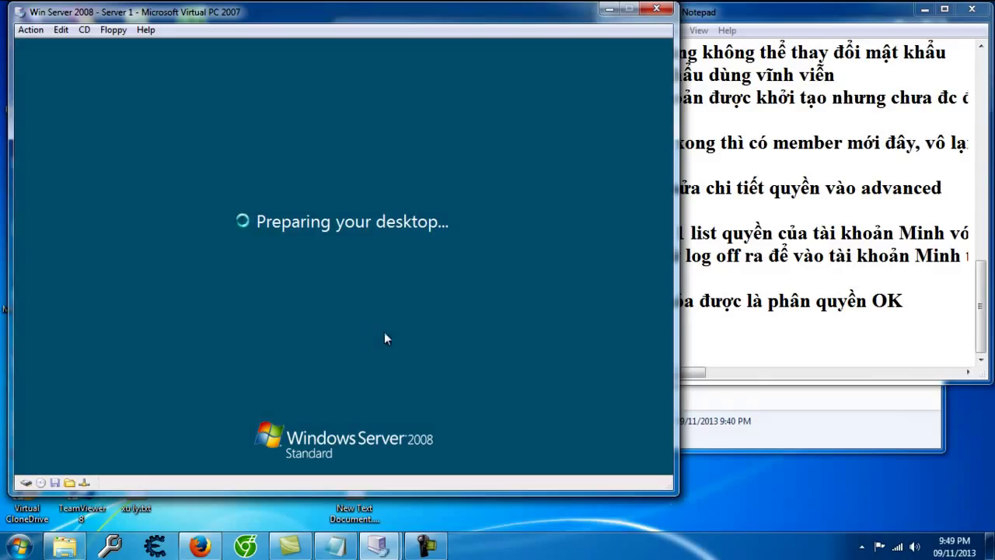
Step: Add the Notepad line '- đợi chờ ứ hạnh phúc r` -_-...' while the desktop loads
left_click(850, 345)
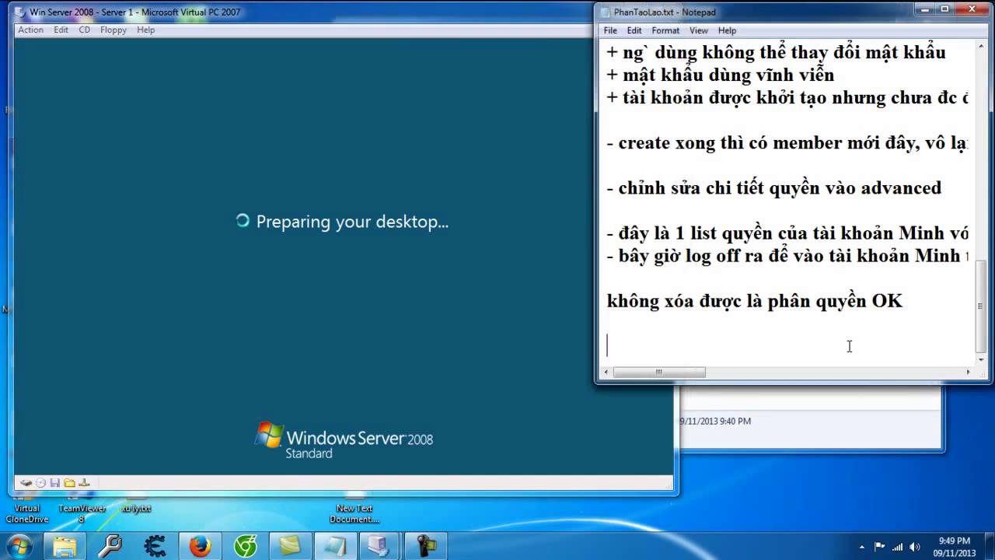
type("- do")
type("wi cho")
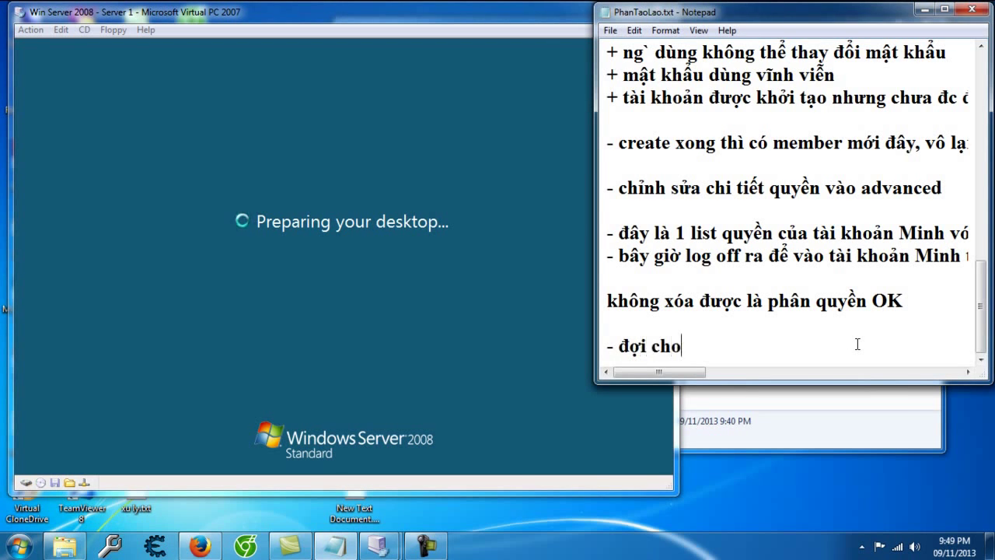
type("wf uws hanhj phusc r` ")
type("-_-...")
key("Return")
key("Return")
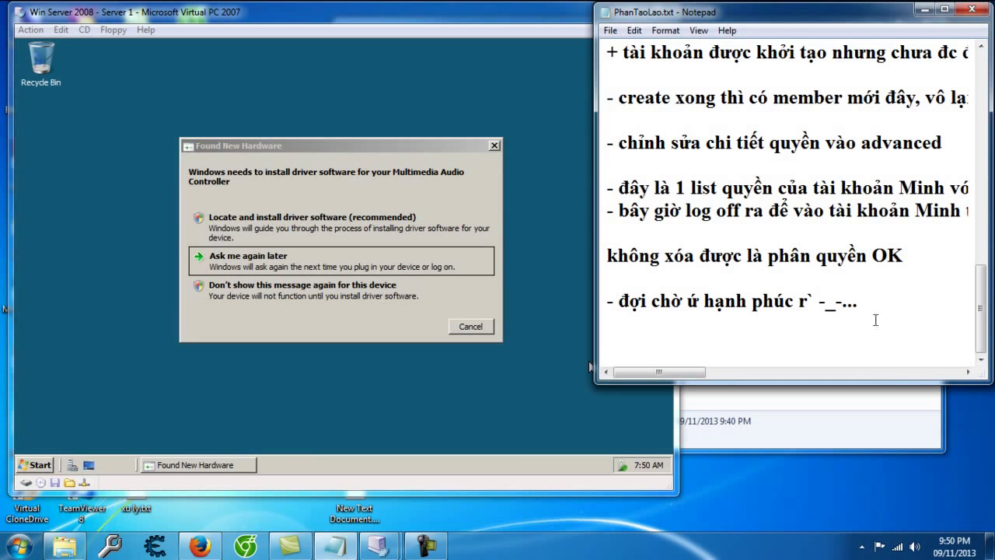
Step: Dismiss Found New Hardware and create a New Folder inside C:\Demo
left_click(258, 257)
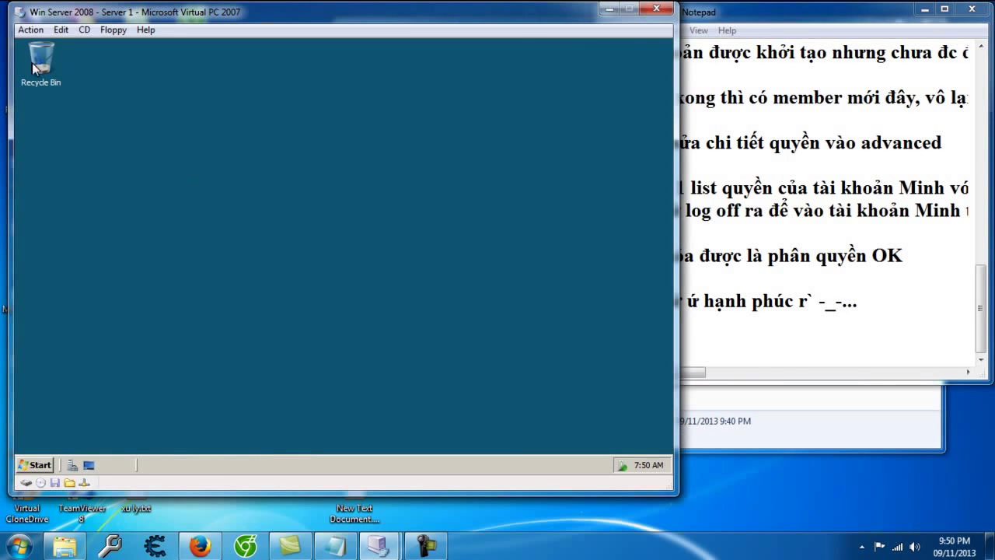
key("super+e")
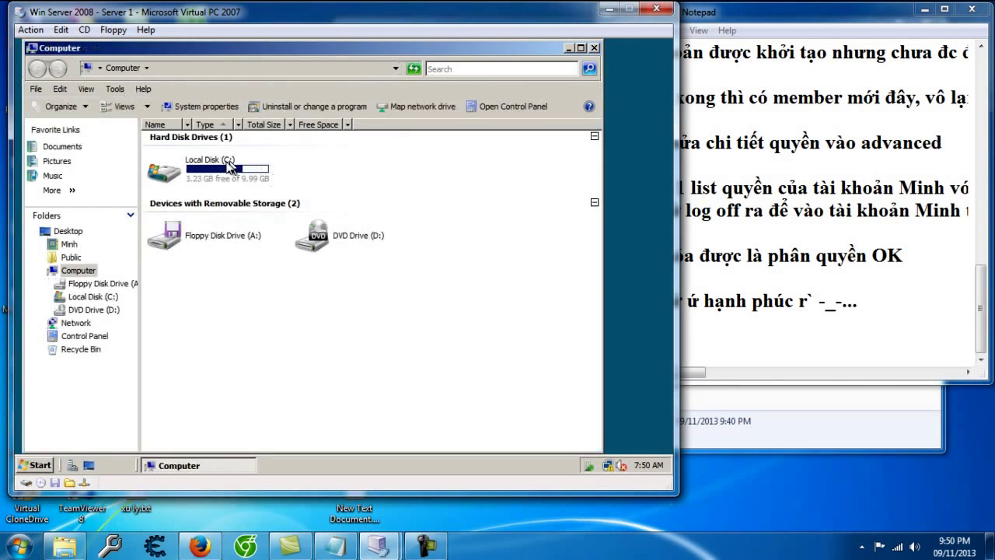
double_click(210, 178)
left_click(176, 138)
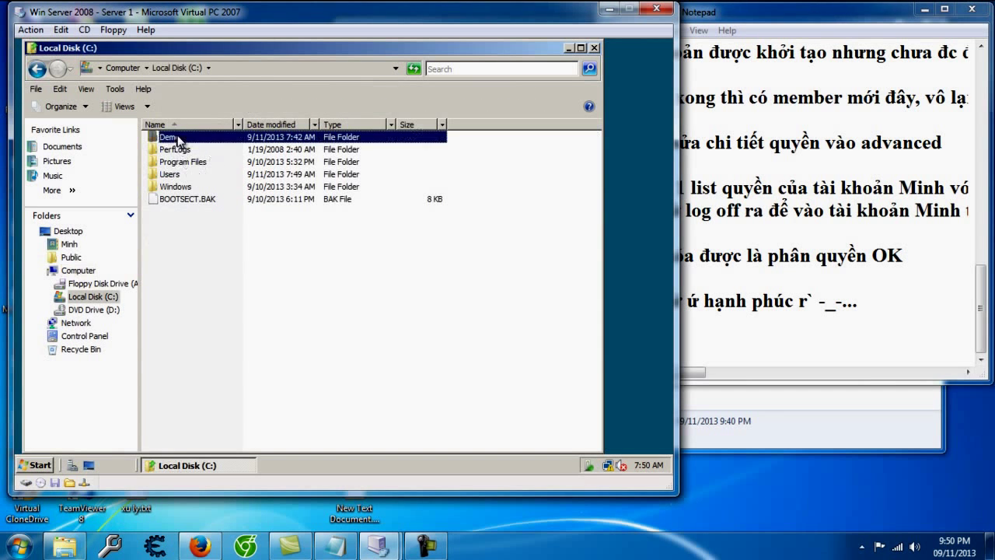
double_click(175, 142)
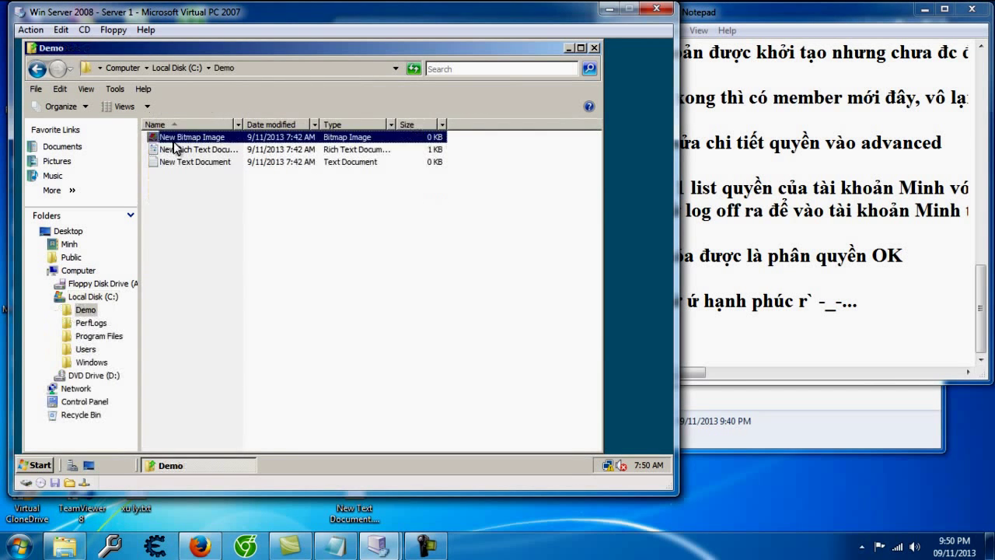
right_click(185, 197)
mouse_move(261, 323)
left_click(354, 330)
left_click(207, 178)
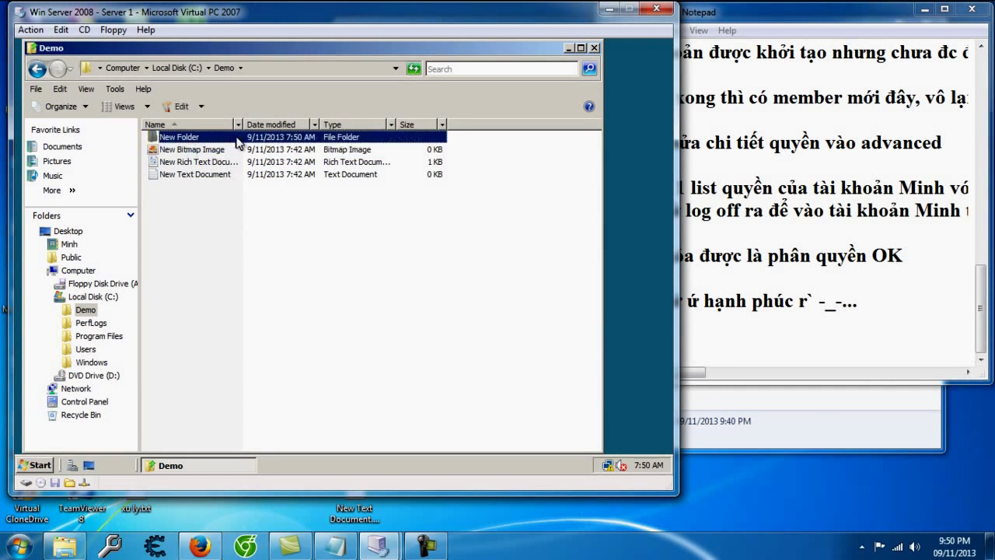
Step: Note that creating works because the account has permission, then select New Folder
left_click(713, 337)
type("- tạo thì ok vì em có quyền :")
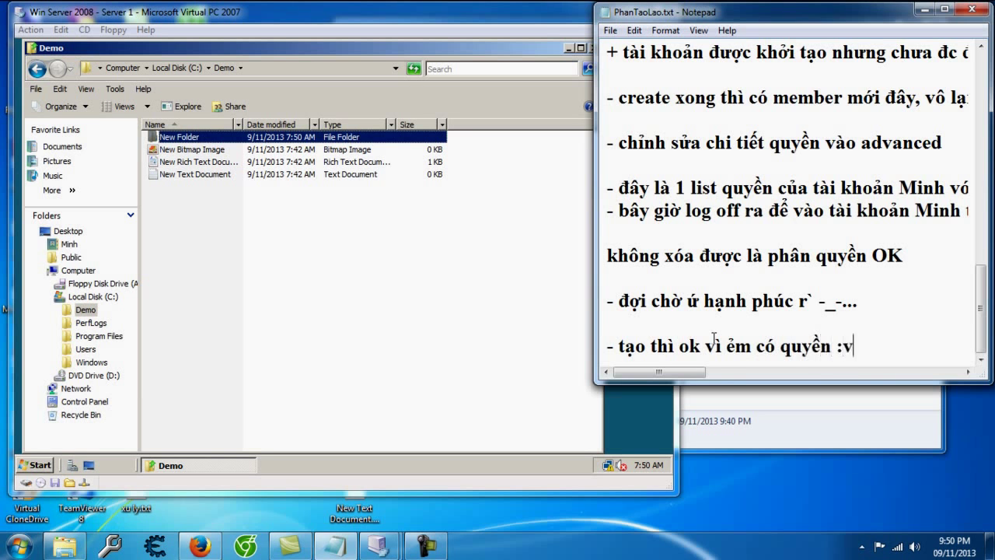
type("v..")
key("Return")
key("Return")
left_click(199, 146)
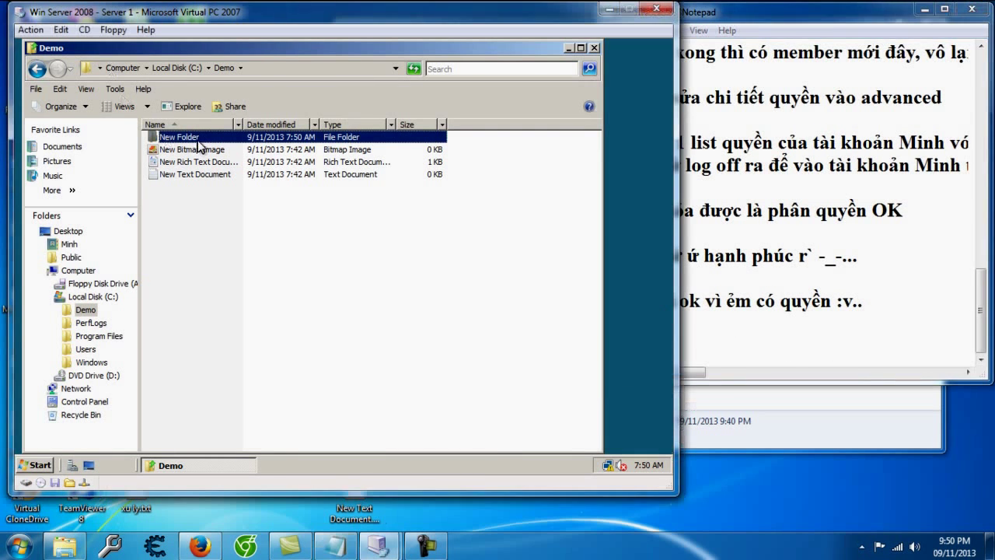
Step: Try deleting New Folder and note that deletion is blocked by permissions
key("Delete")
key("Return")
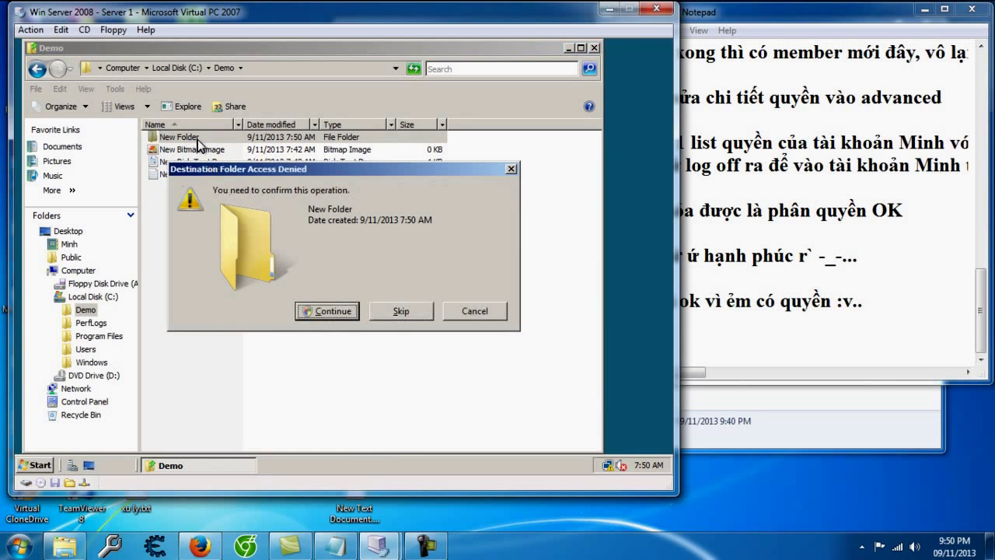
left_click(745, 334)
type("- xóa thì")
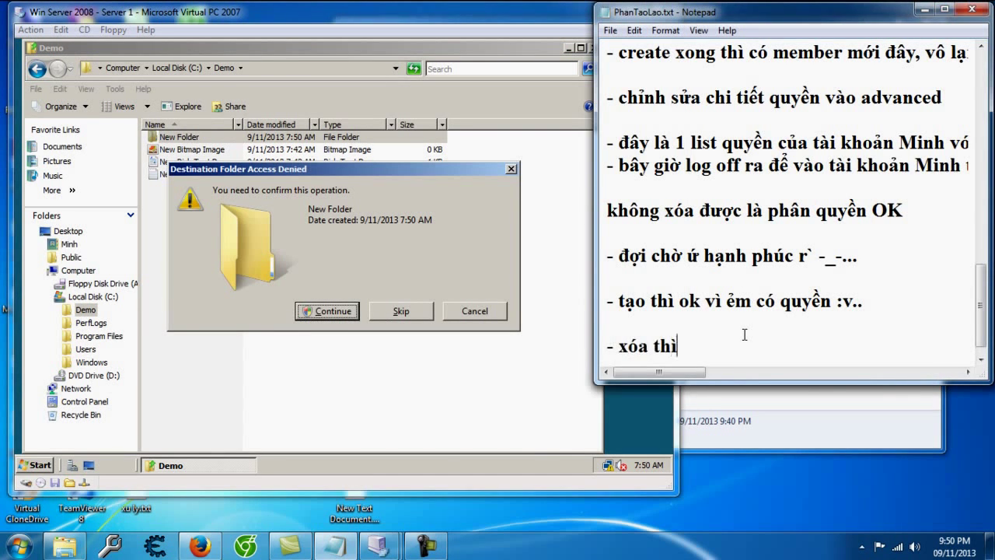
type(" khong đuo")
type("c vì b")
type("ị chặn quyền")
key("Return")
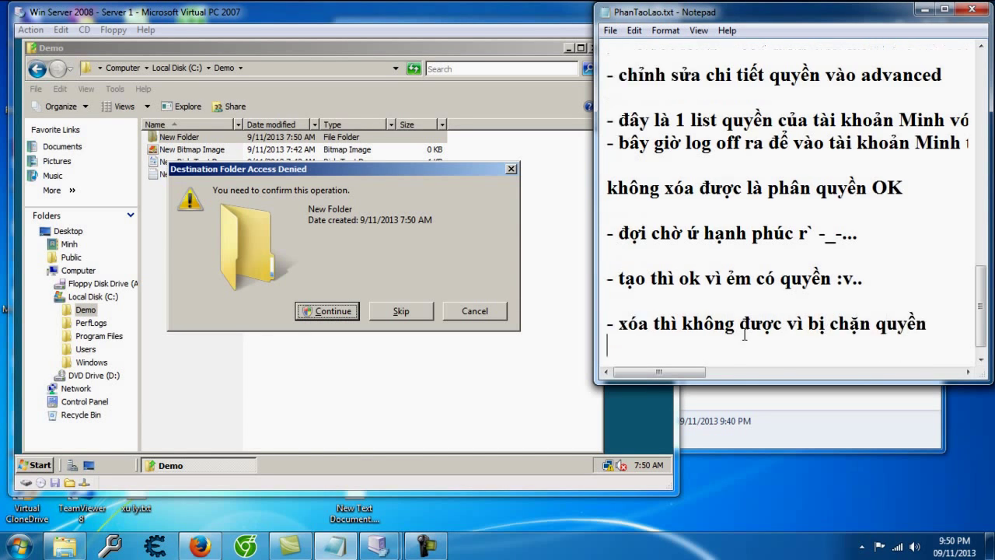
Step: Draft a note that Continue requires the administrator password, then undo it
left_click(403, 314)
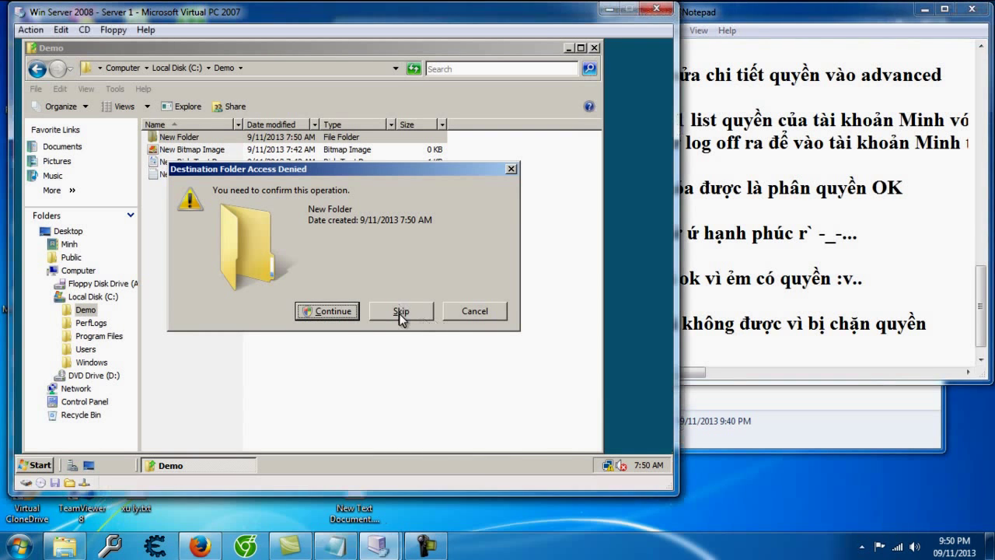
left_click_drag(693, 371, 626, 372)
left_click(657, 357)
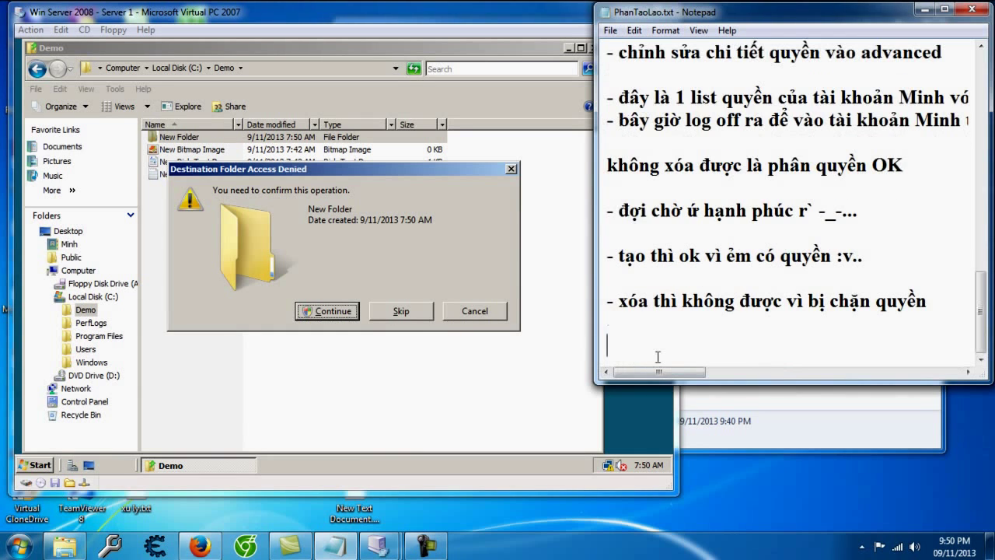
type("- nếu bấm vào co")
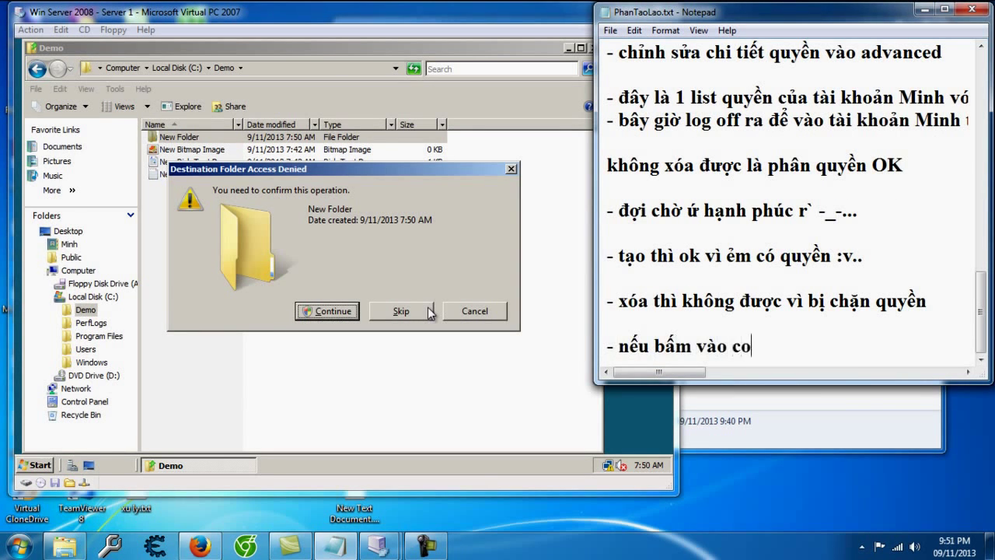
type("ntinue thi nó bă")
type("ình")
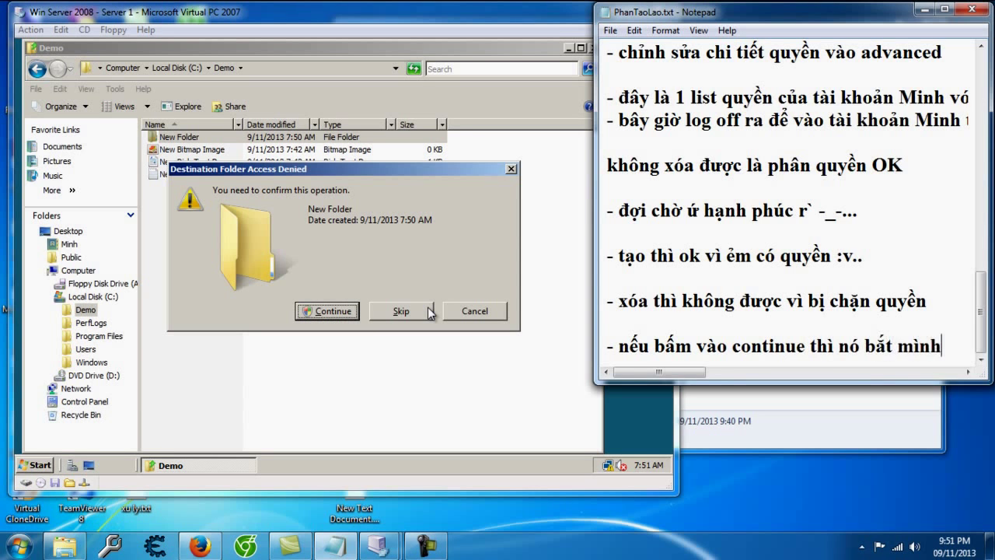
type(" phải nhạp ")
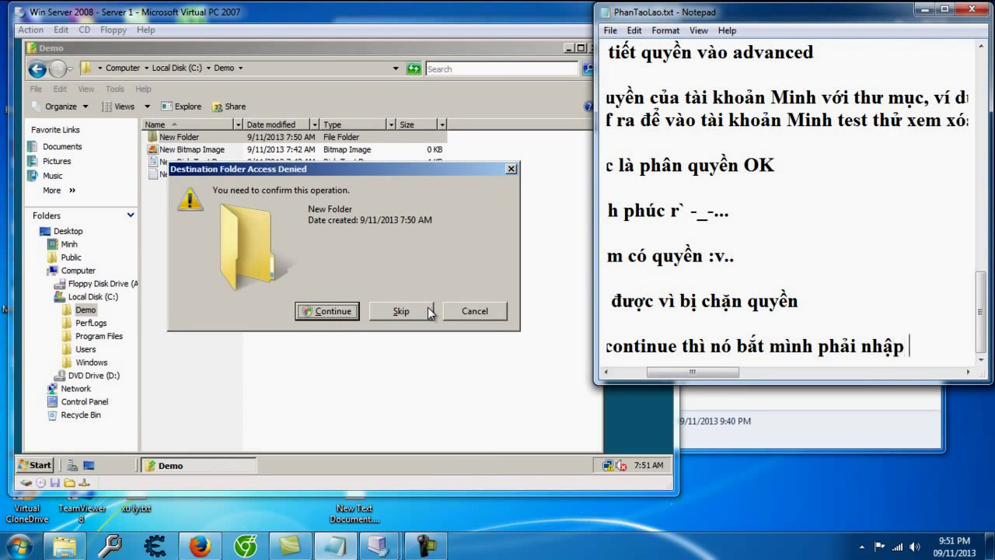
type("pass admin")
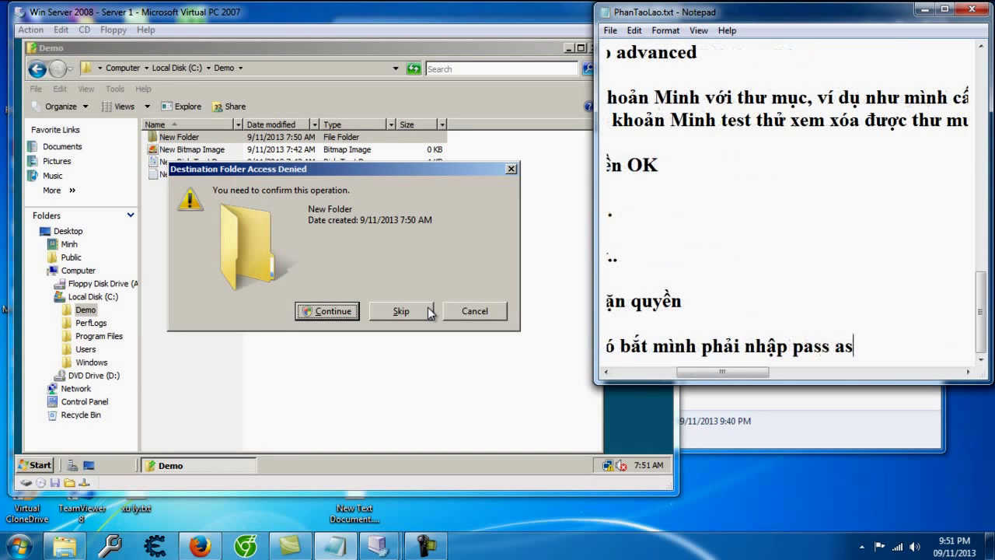
type("istr")
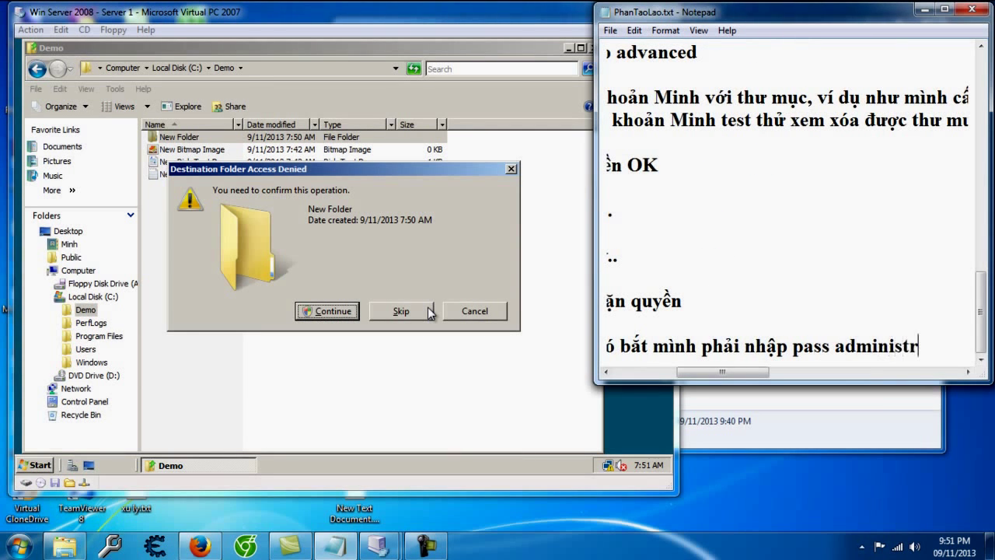
type("ator d")
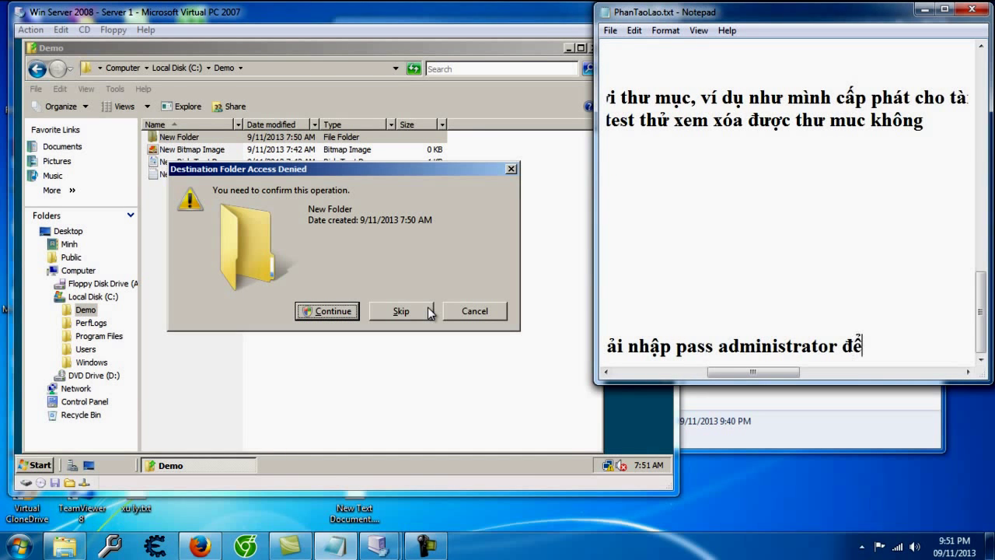
type("ể toàn quyền xo")
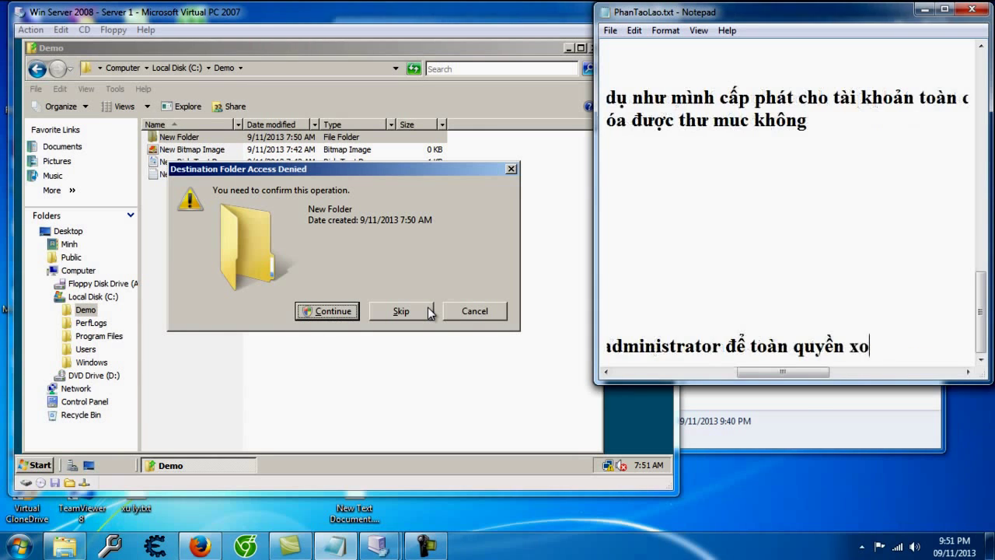
key("ctrl+z")
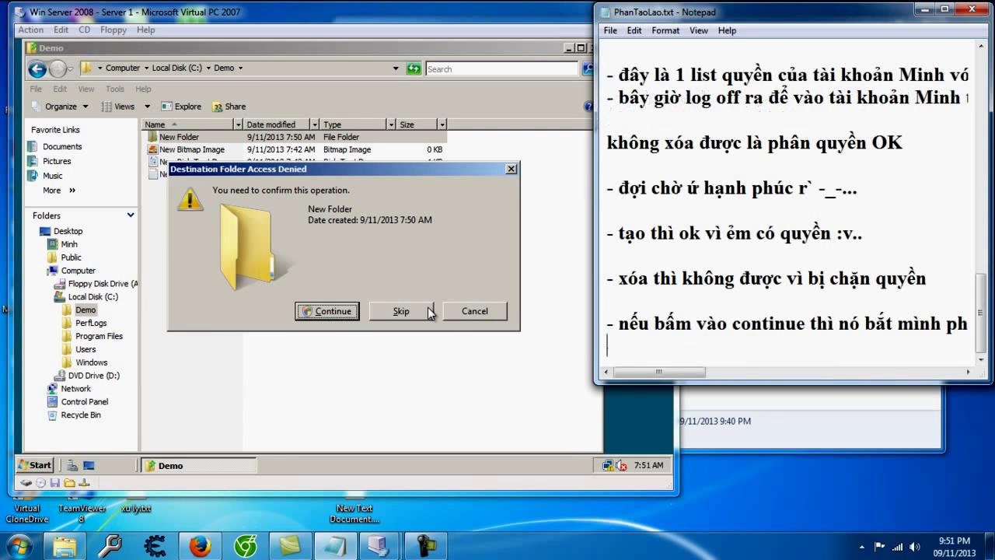
Step: Click Continue, then cancel the administrator password prompt and the recycling, keeping New Folder
left_click(320, 312)
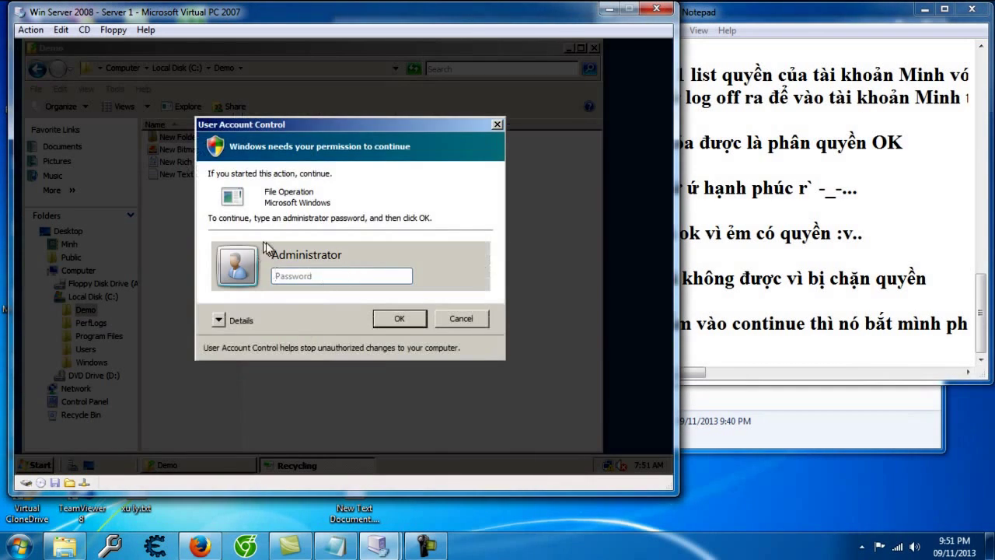
left_click(465, 319)
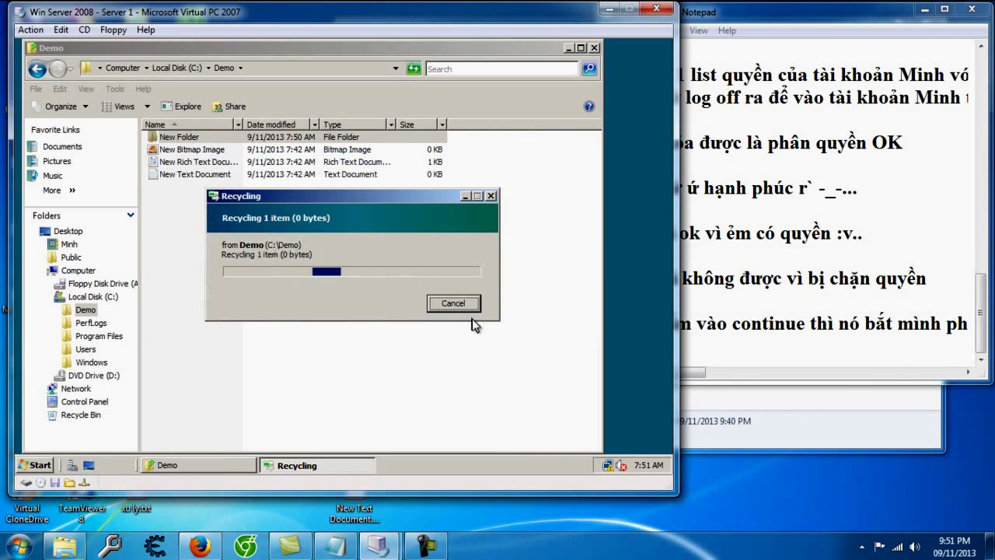
left_click(456, 307)
Step: Add the closing note 'vậy là phân quyền ng` dùng xong nhé'
left_click(738, 355)
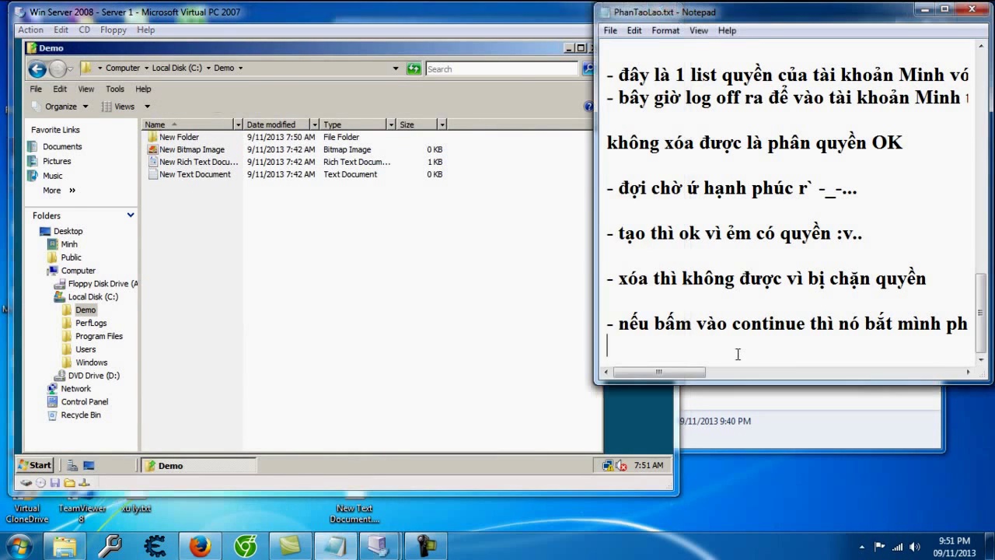
key("Return")
type("- vay là phân quyền ng` dùng cxo")
key("BackSpace")
key("BackSpace")
key("BackSpace")
type("xong nhé")
key("Return")
key("Return")
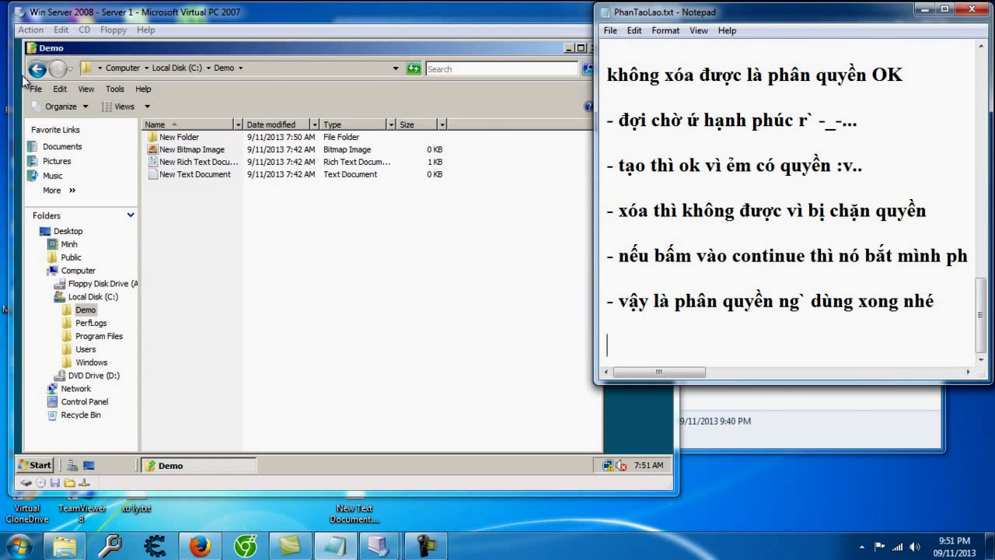
Step: Open the Demo folder's Security permissions editor, then cancel without adding anyone
left_click(35, 69)
left_click(36, 69)
right_click(168, 140)
left_click(225, 305)
left_click(264, 135)
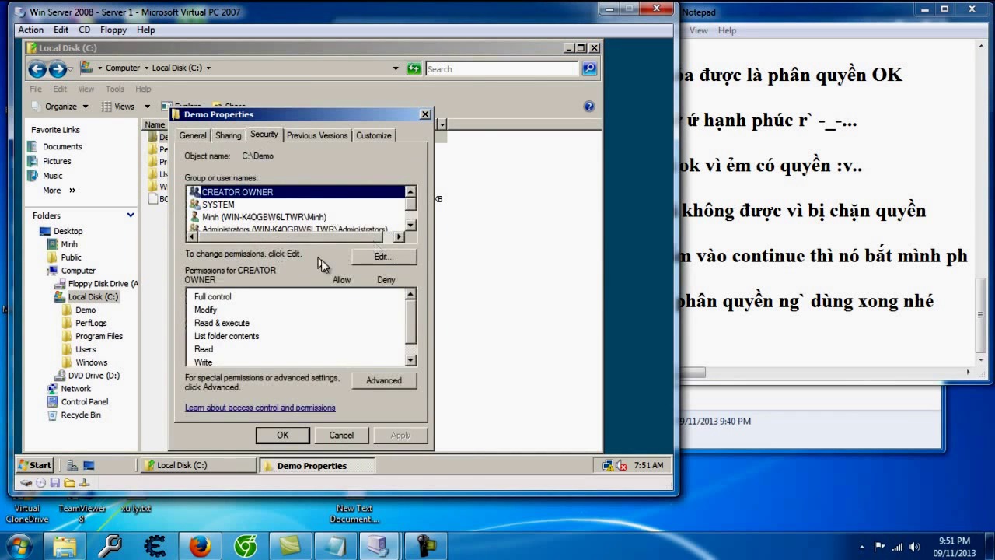
left_click(383, 255)
left_click(354, 299)
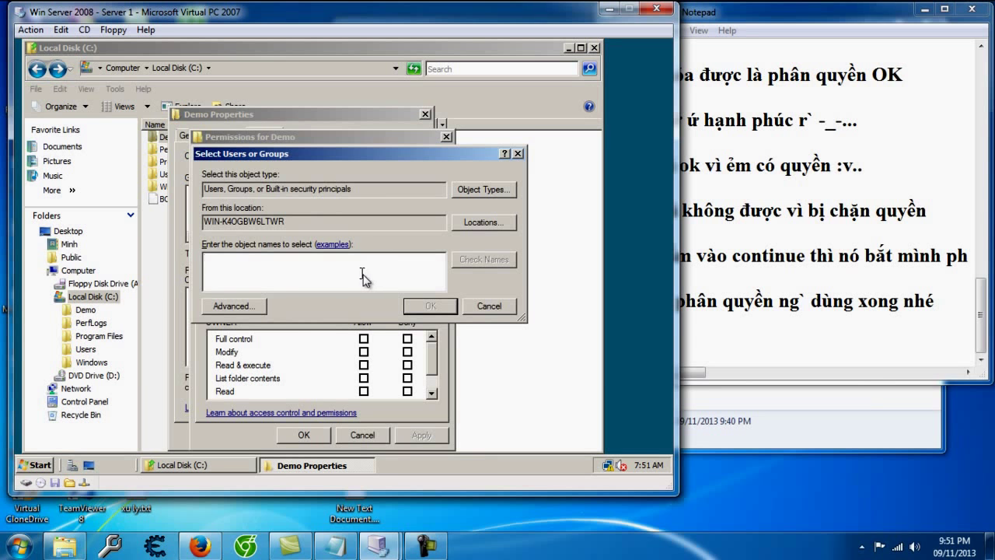
left_click(487, 306)
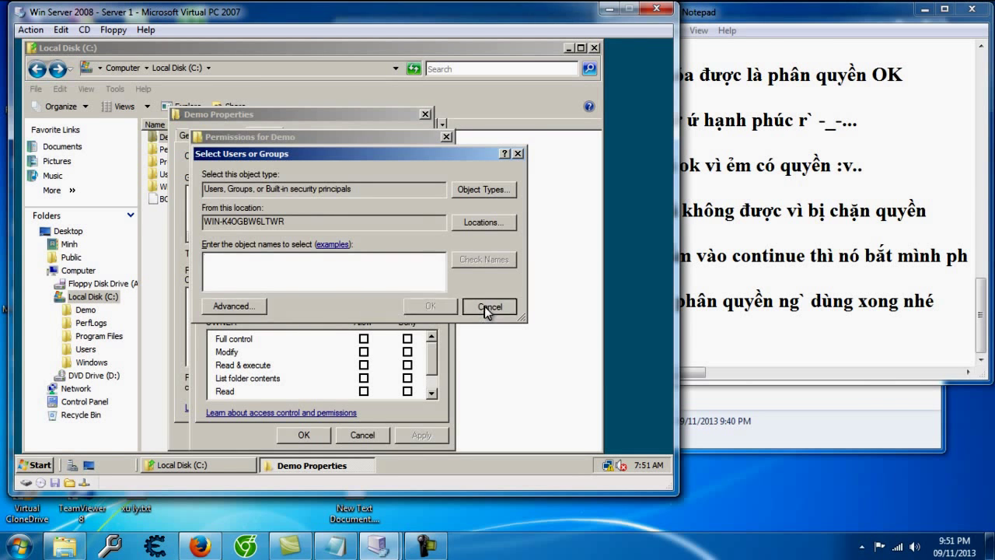
left_click(363, 433)
Step: In Advanced Security Settings, change the user's Demo entry to Allow Full control and apply it
left_click(384, 380)
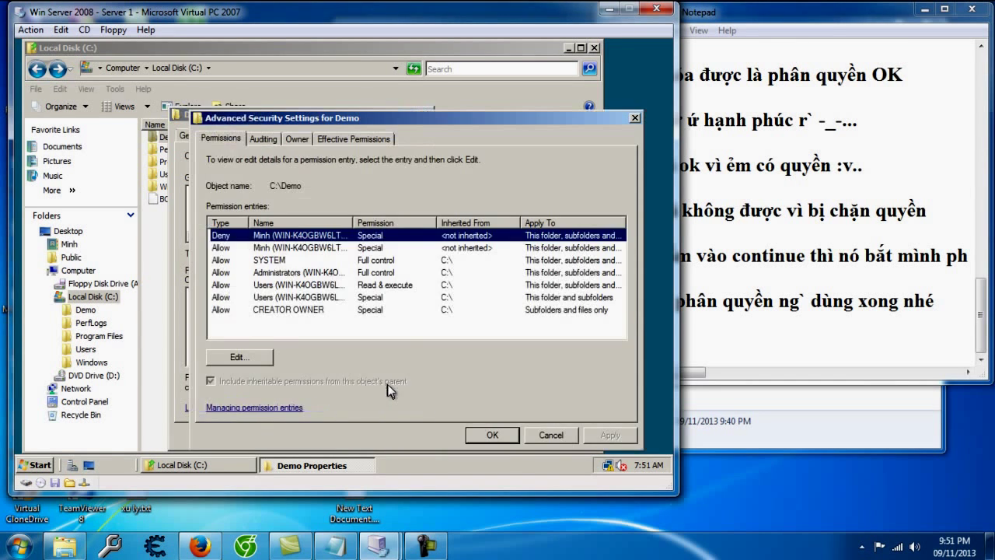
left_click(256, 356)
left_click(333, 329)
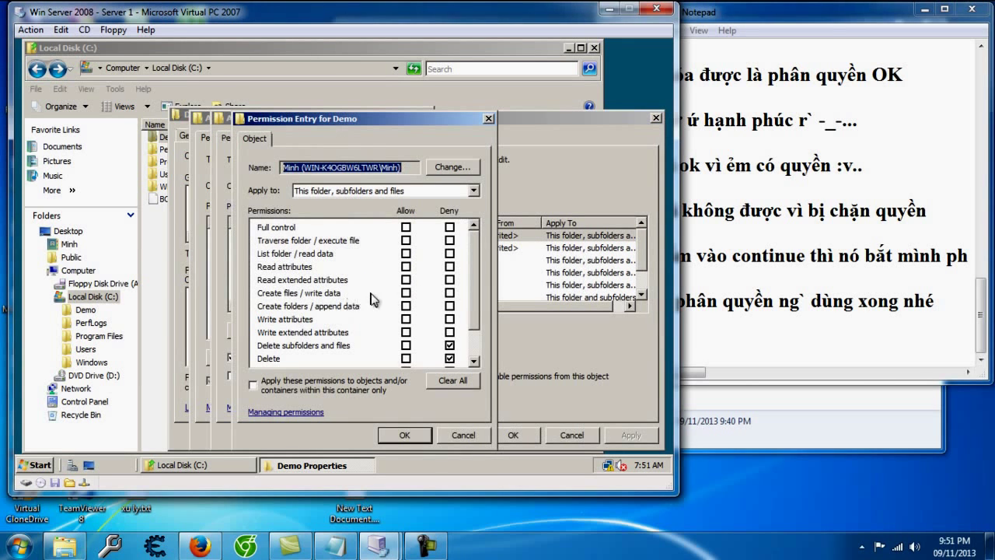
left_click(406, 279)
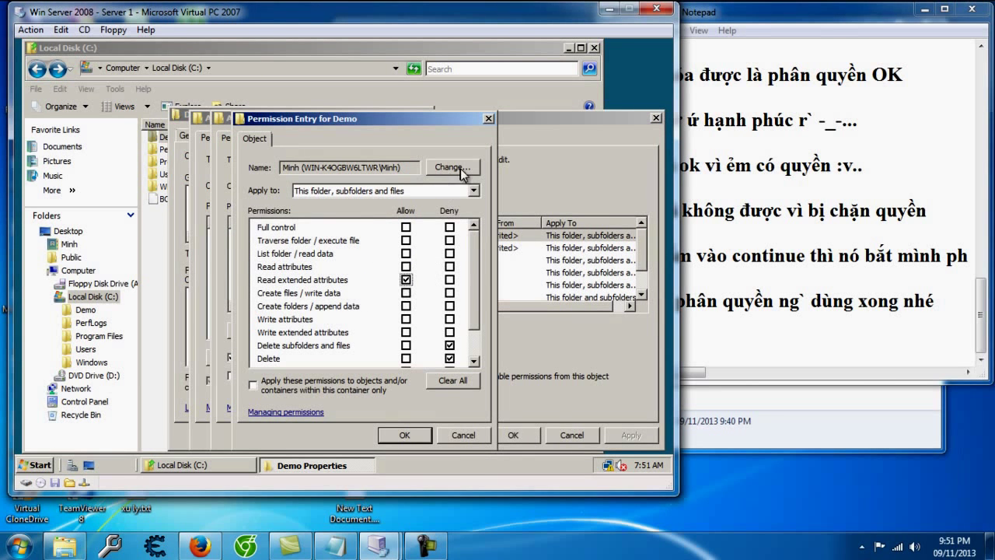
left_click(405, 227)
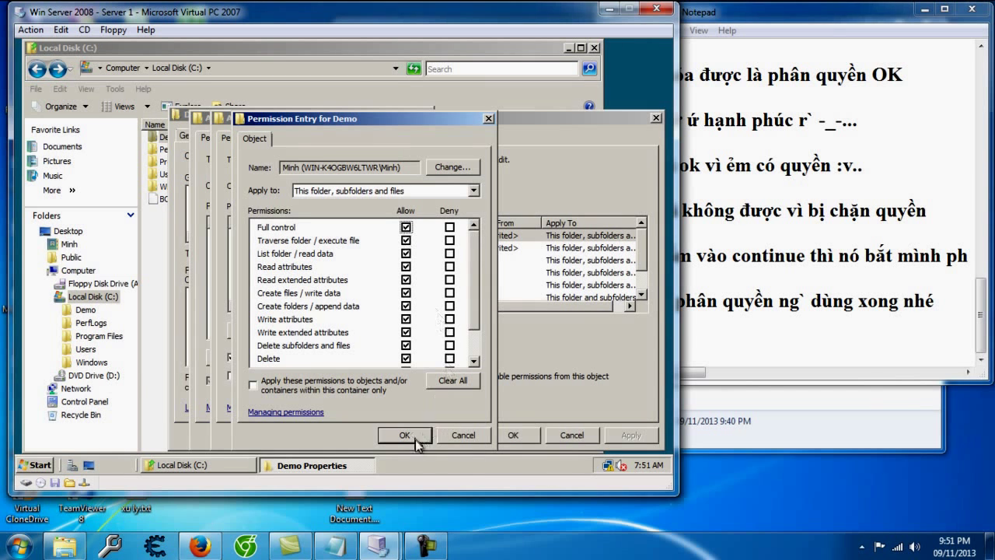
left_click(420, 436)
left_click(629, 435)
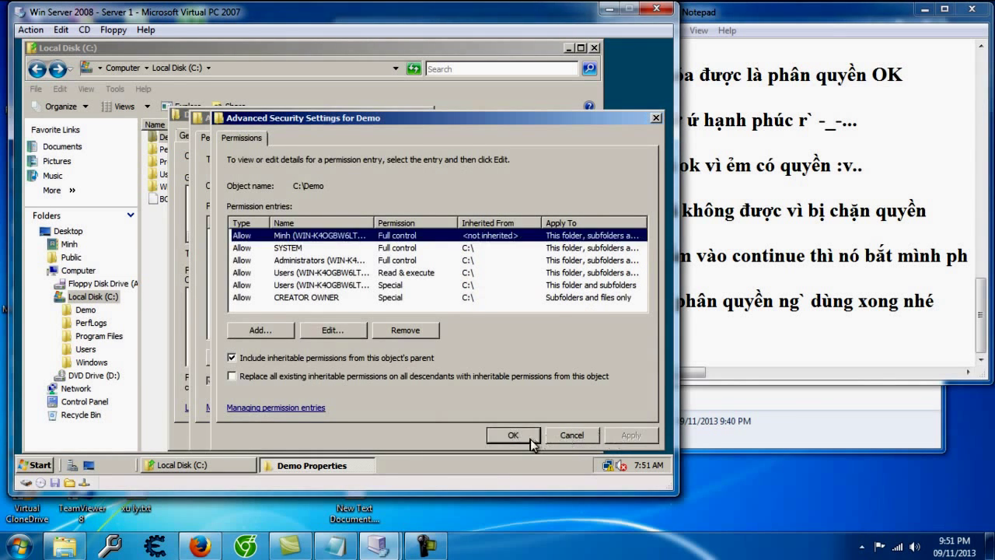
left_click(513, 435)
left_click(516, 434)
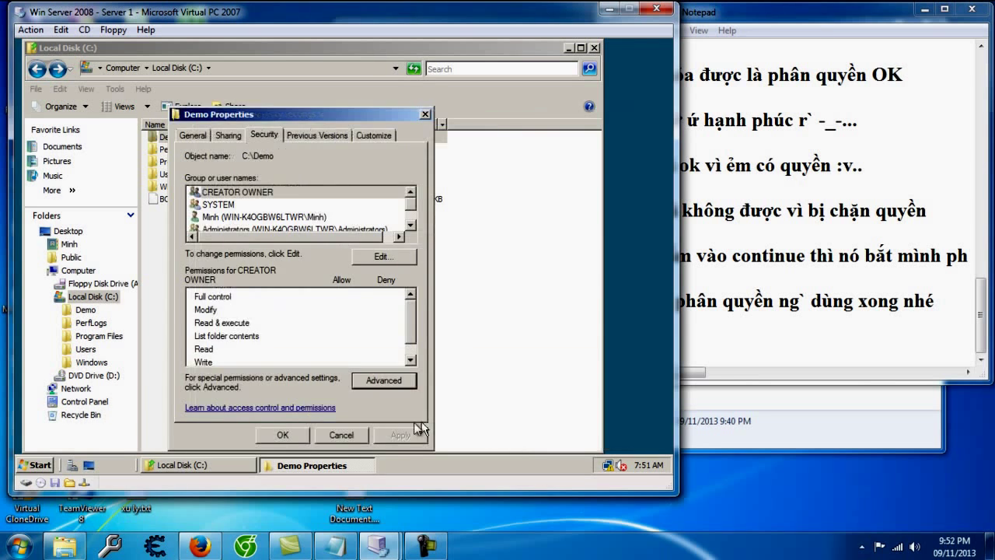
left_click(295, 435)
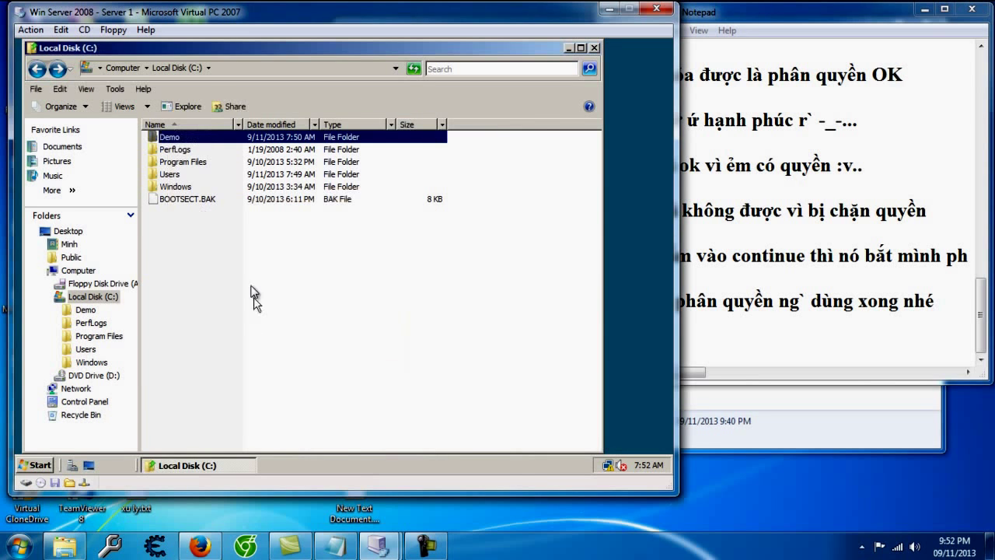
Step: Delete New Folder from the Demo folder, confirming the move to the Recycle Bin
double_click(169, 138)
left_click(171, 140)
key("Delete")
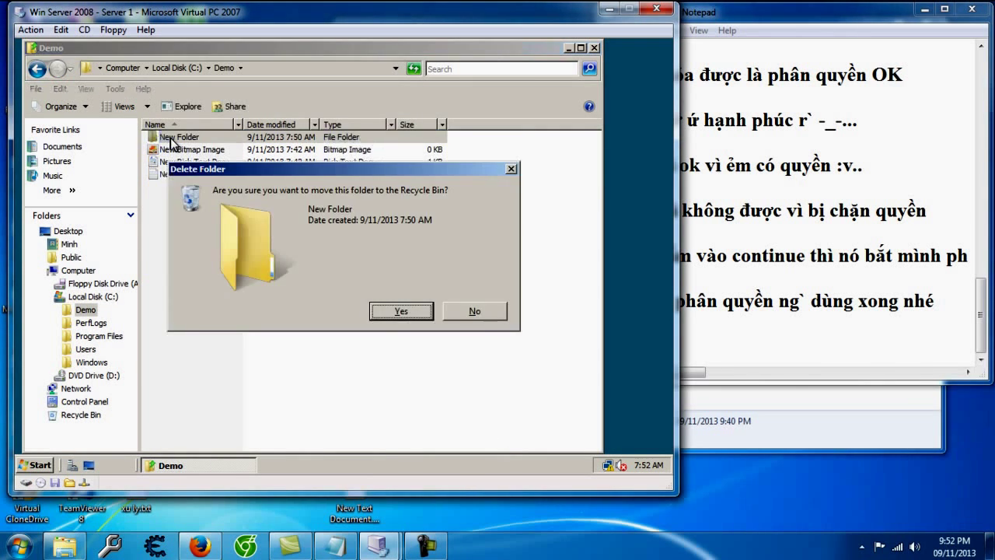
key("Return")
Step: In Notepad, note that deleting works after resetting permissions and folder sharing comes next
left_click(771, 327)
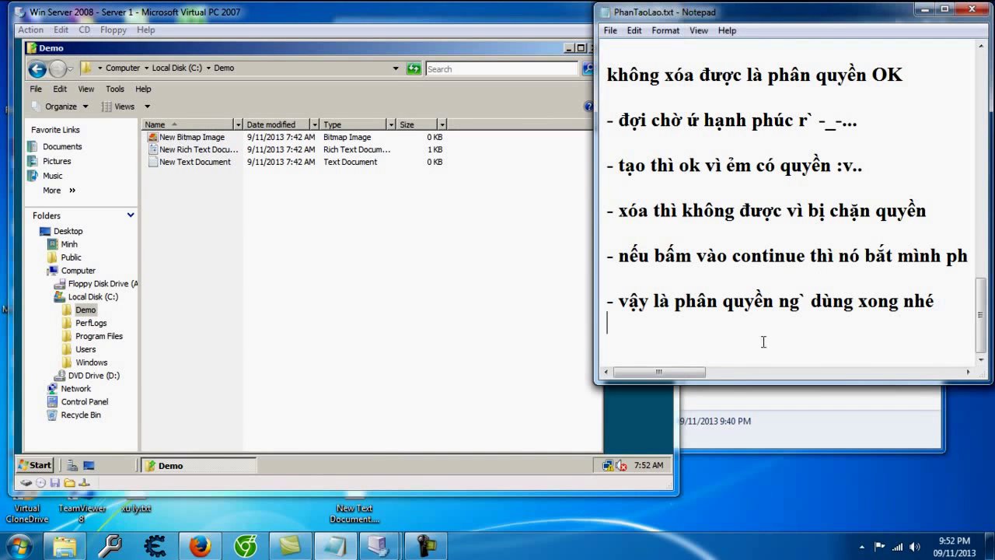
type("set quy")
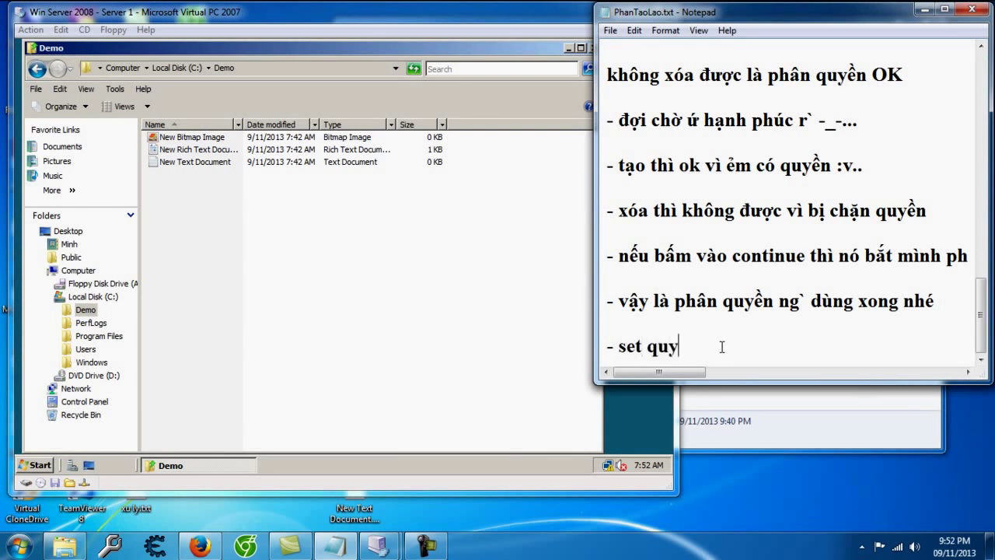
type("ền lại thì xóa ok thoôi :v..")
key("Return")
key("Return")
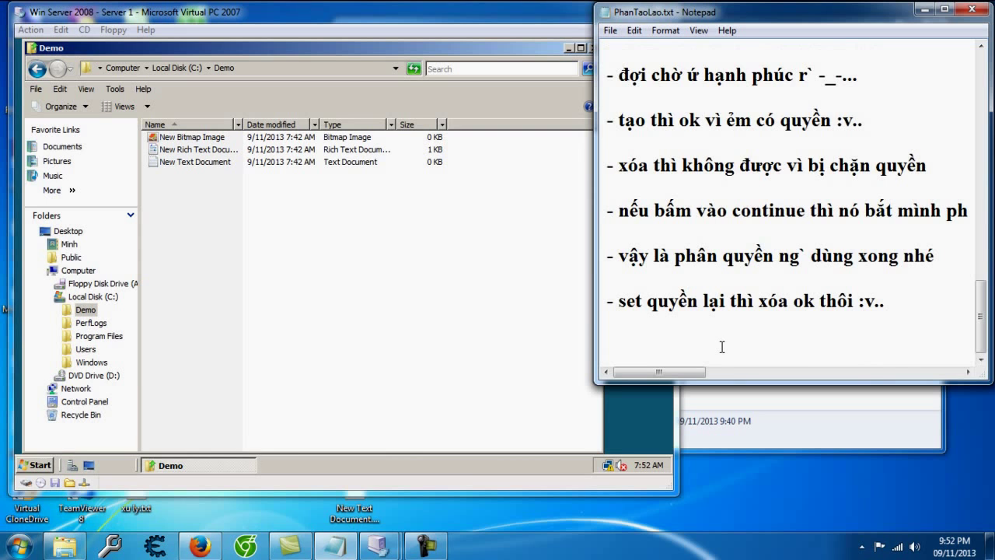
type("- xong pha")
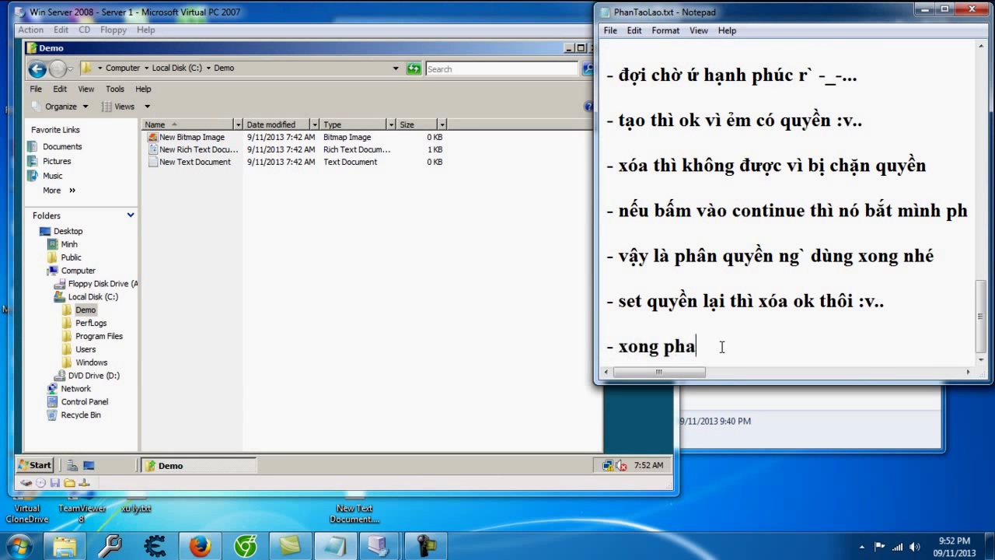
type("n q")
type("hân quyền nhé")
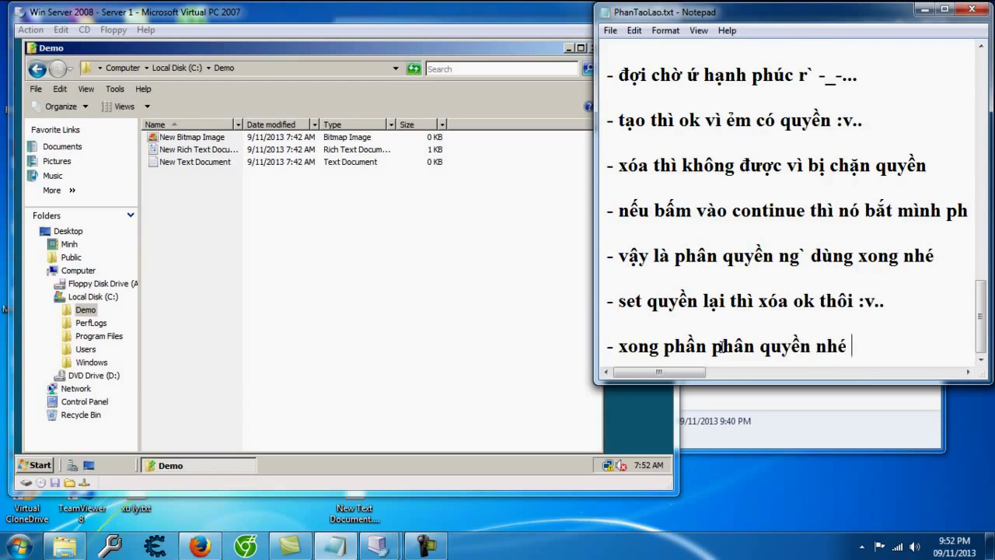
type(" -_-///")
key("Return")
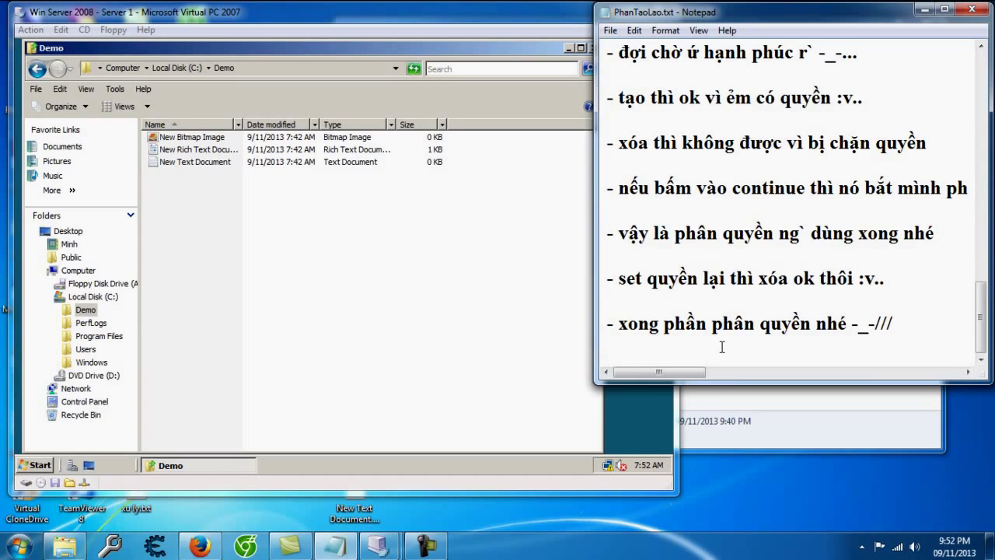
key("Return")
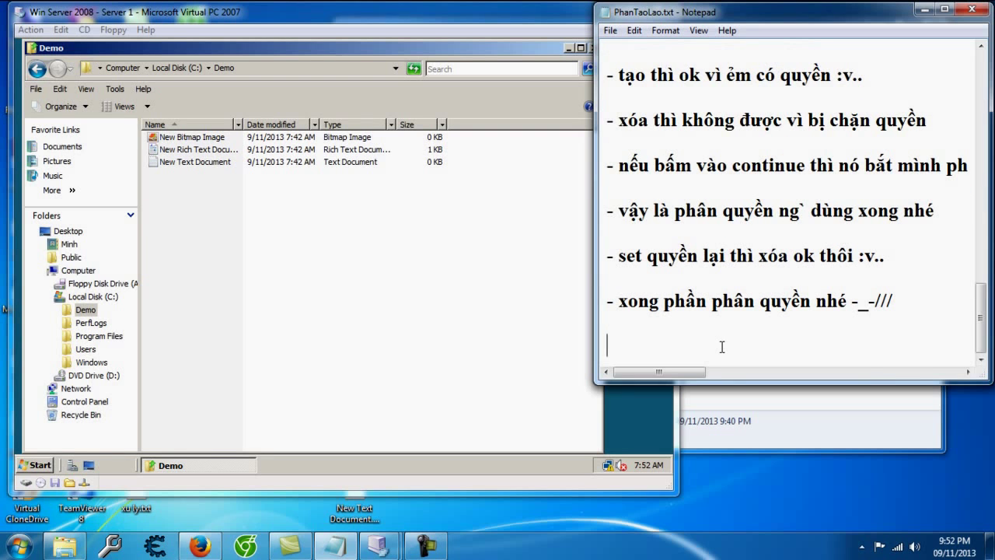
type("- bây gi")
type("owf u")
type("a phần share")
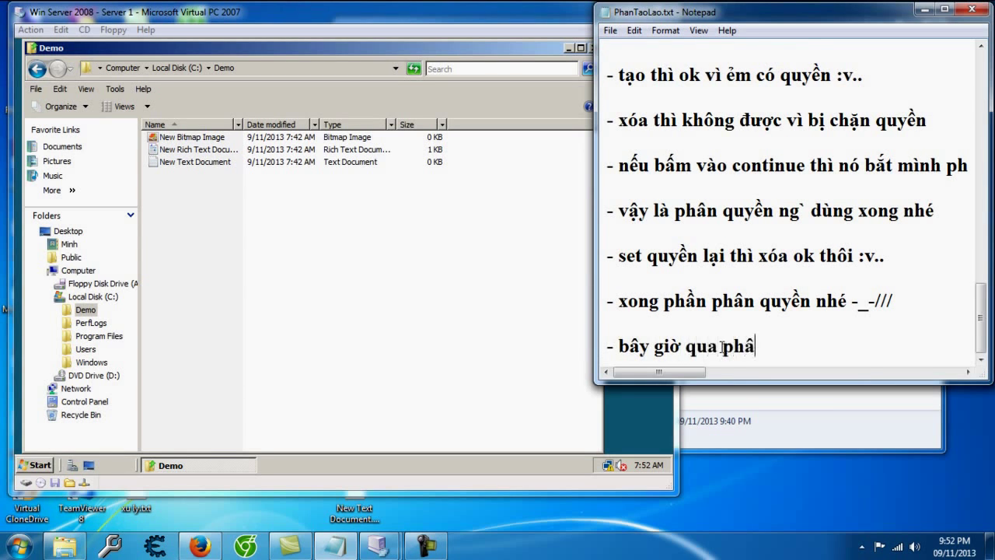
type(" thuw mu")
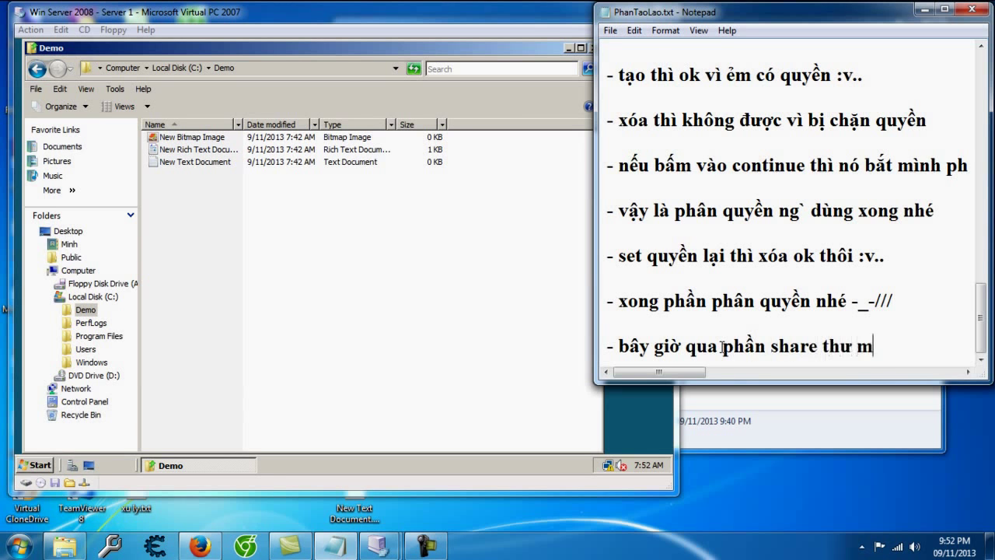
type("cj")
key("Return")
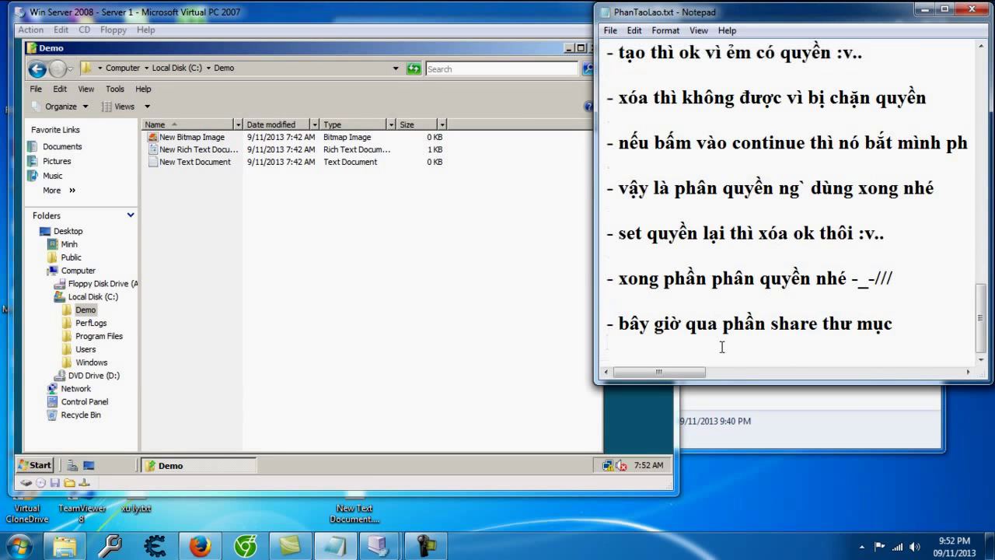
scroll(721, 347, "down", 1)
left_click_drag(48, 146, 50, 140)
Step: Create a new folder in Demo, keeping the default name New Folder
right_click(178, 258)
mouse_move(278, 395)
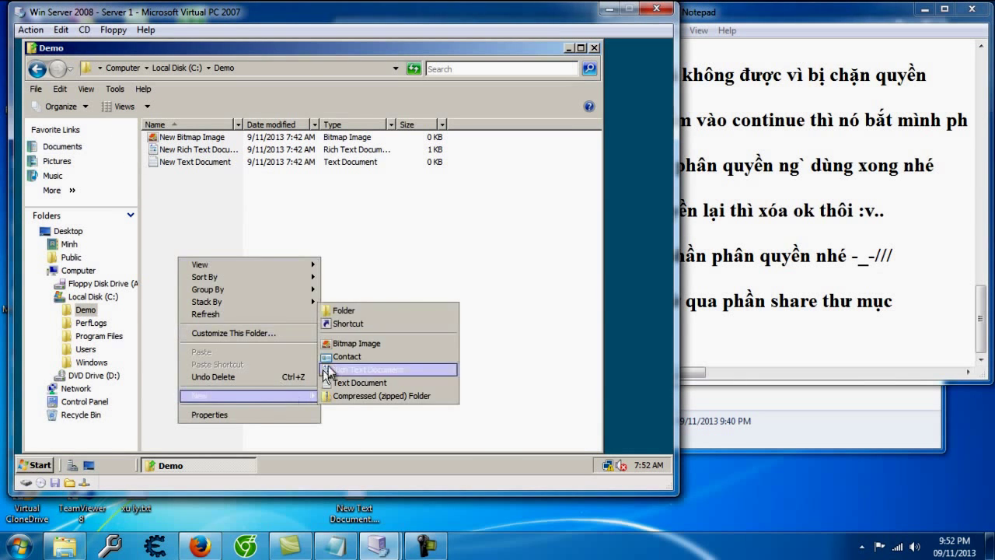
left_click(424, 311)
key("Return")
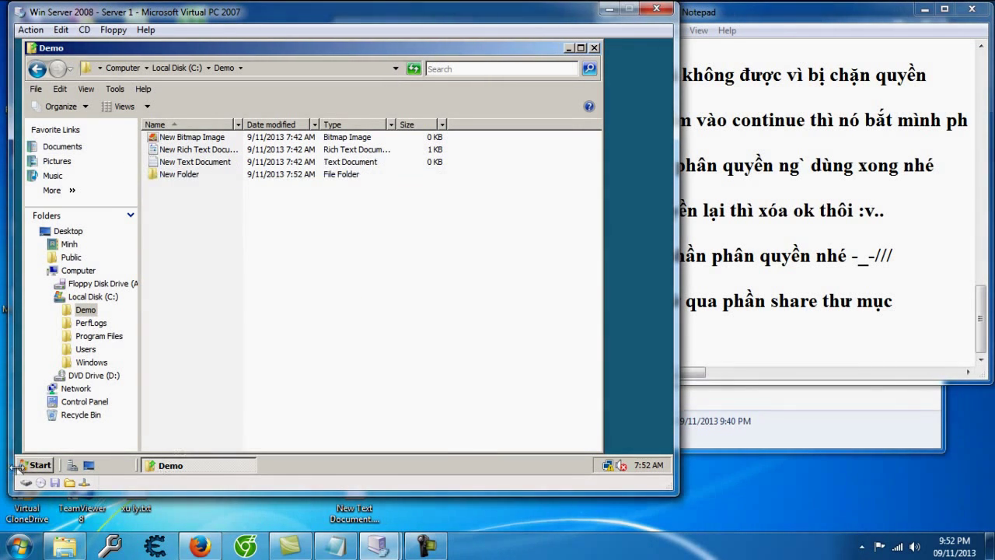
Step: Log off the current user and add the note 've lai admin cha chắc :v.' in Notepad
left_click(23, 465)
left_click(286, 438)
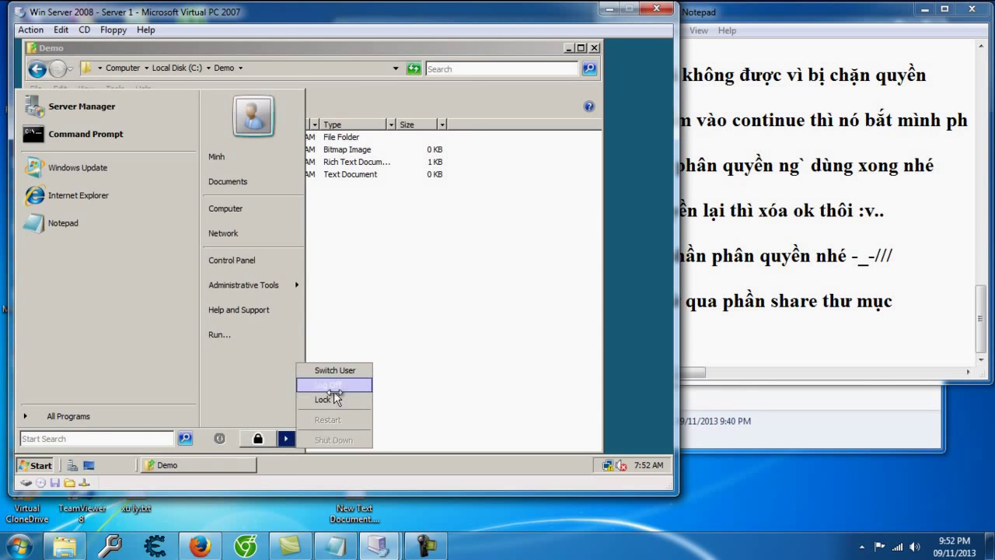
left_click(333, 386)
left_click(767, 361)
type("ve72")
key("BackSpace")
key("BackSpace")
type("lai admin cha")
type(" chắc :v.")
key("Return")
key("Return")
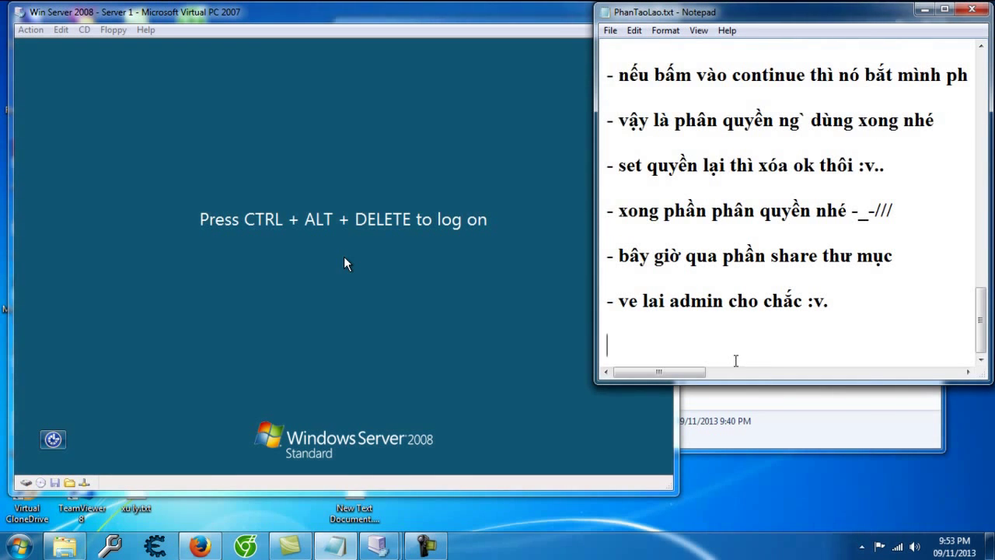
Step: Sign back in as Administrator, retrying the password after an incorrect-password error
left_click(352, 287)
key("alt+Delete")
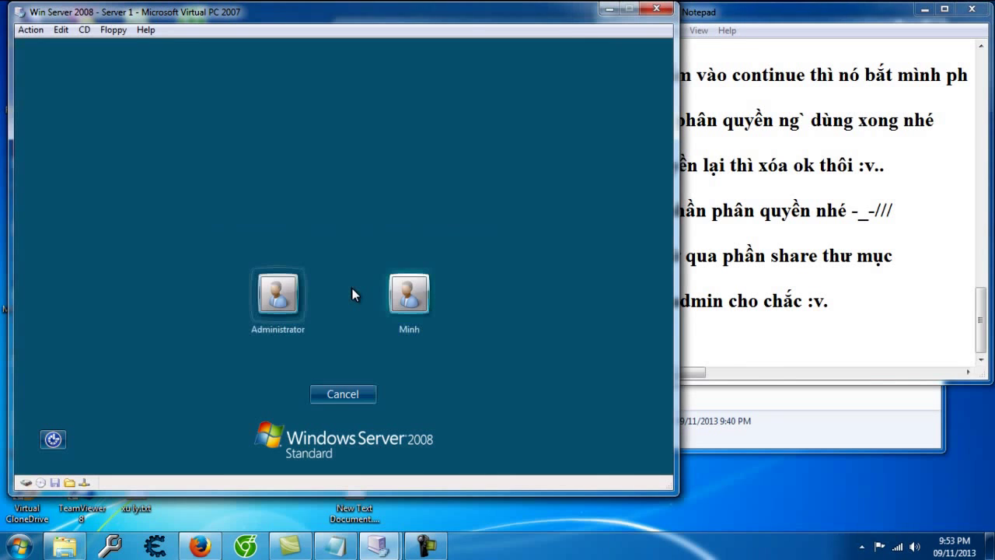
left_click(277, 294)
type("123")
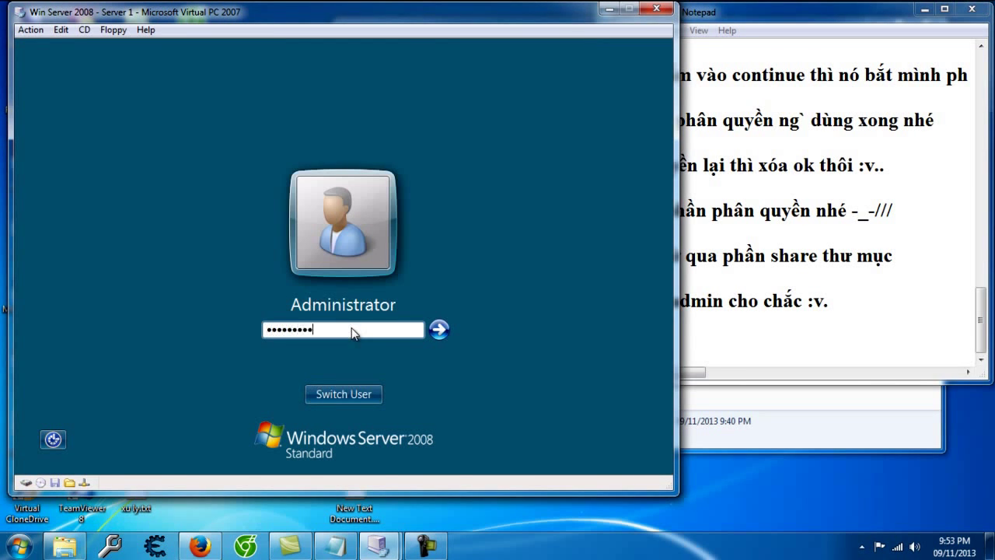
key("Return")
left_click(343, 392)
type("123456789")
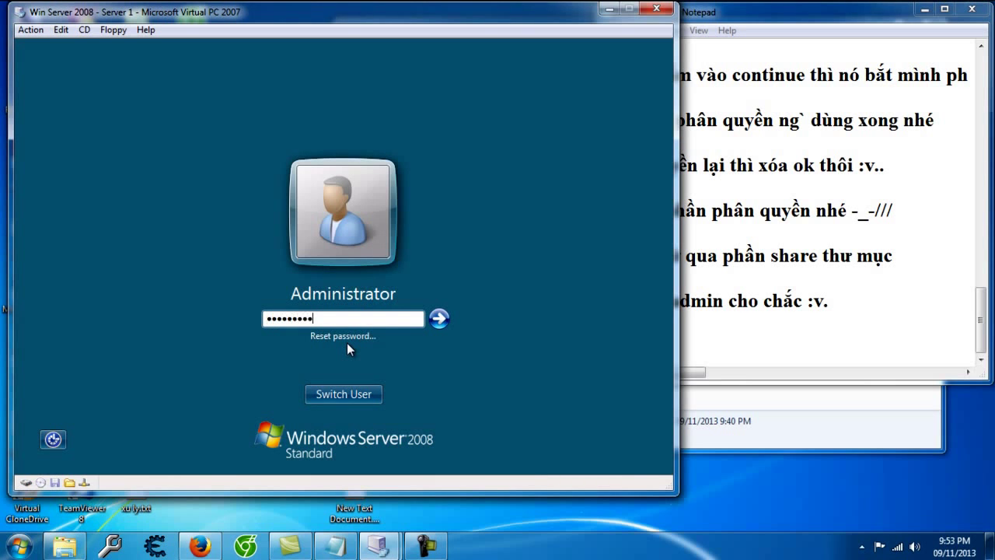
key("Return")
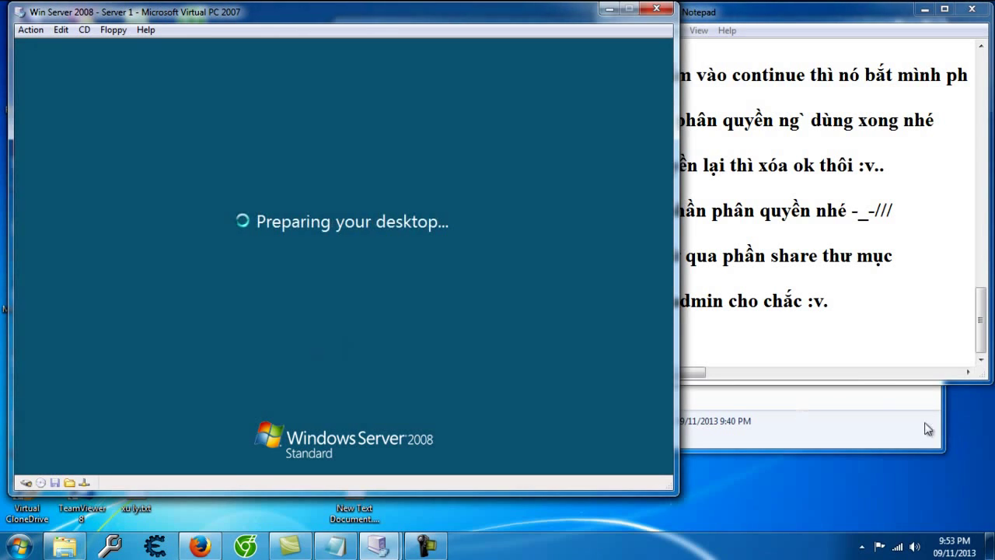
left_click(851, 352)
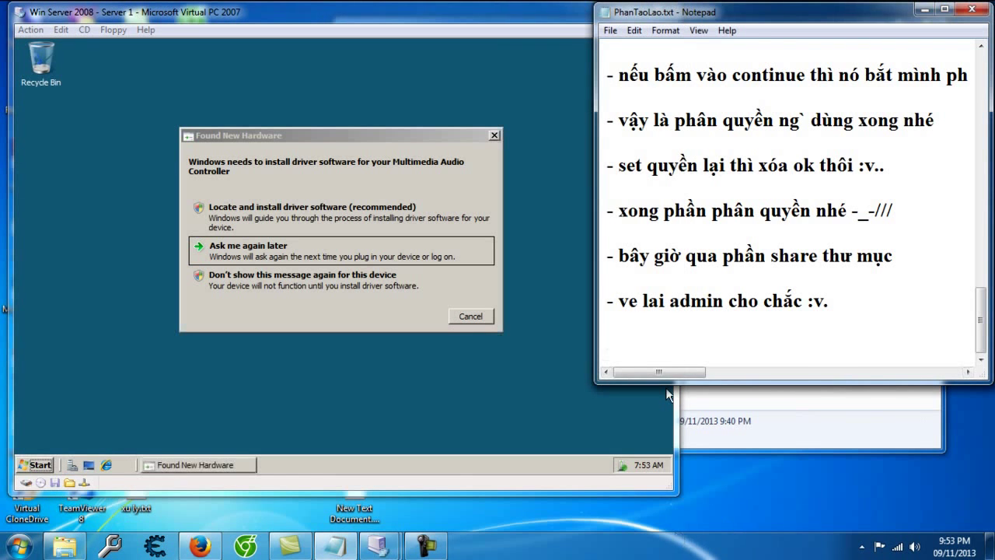
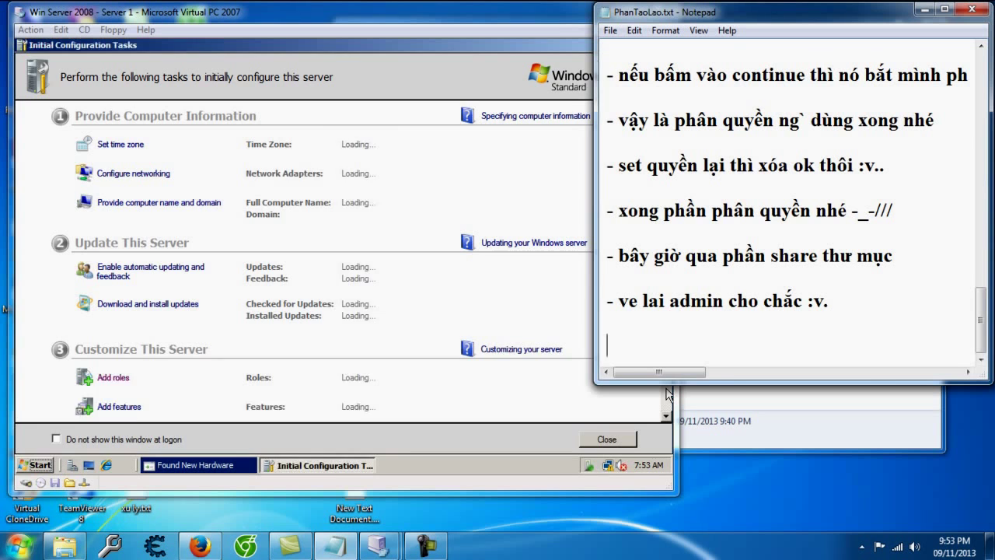
Step: Close Initial Configuration Tasks and Server Manager on the server VM and open Computer
left_click(426, 183)
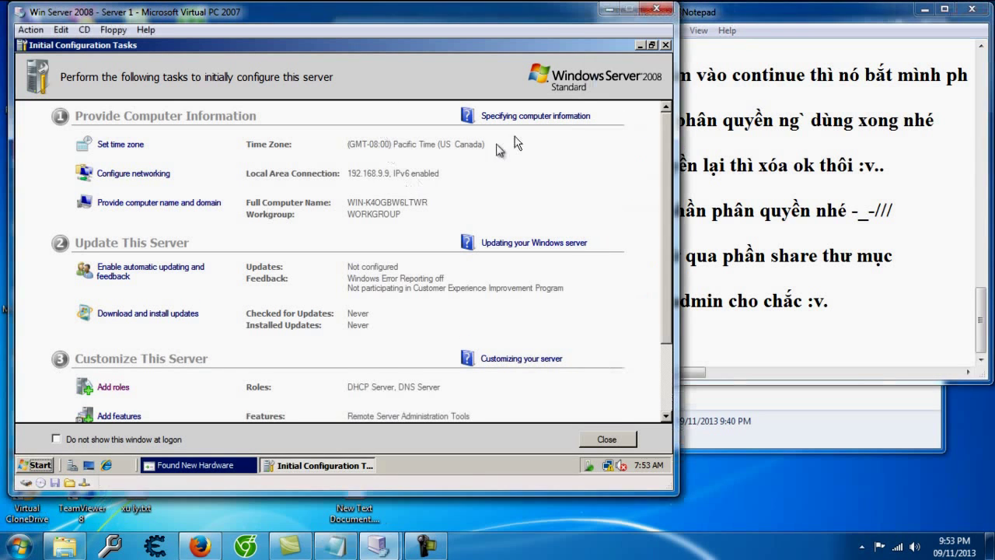
left_click(666, 45)
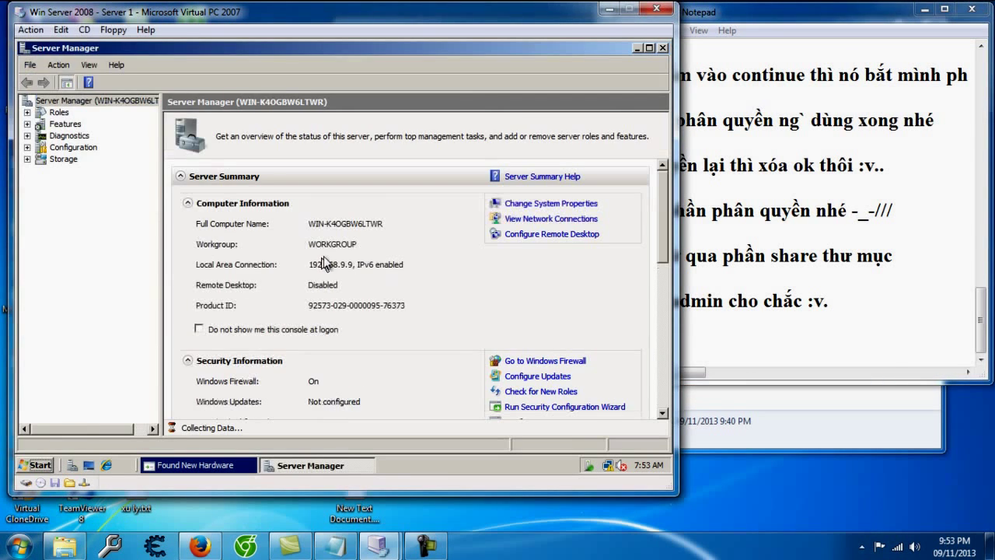
left_click(662, 48)
left_click(221, 241)
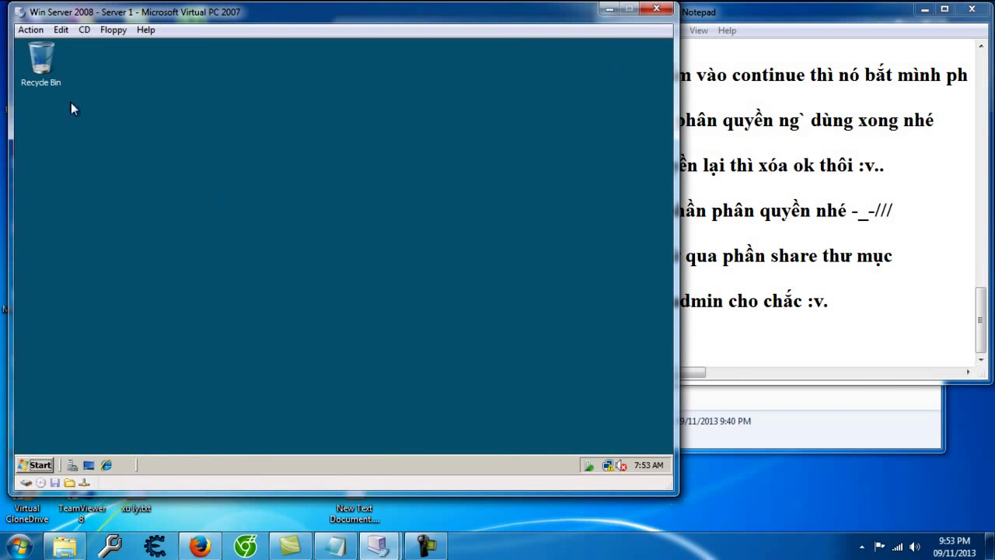
key("super+e")
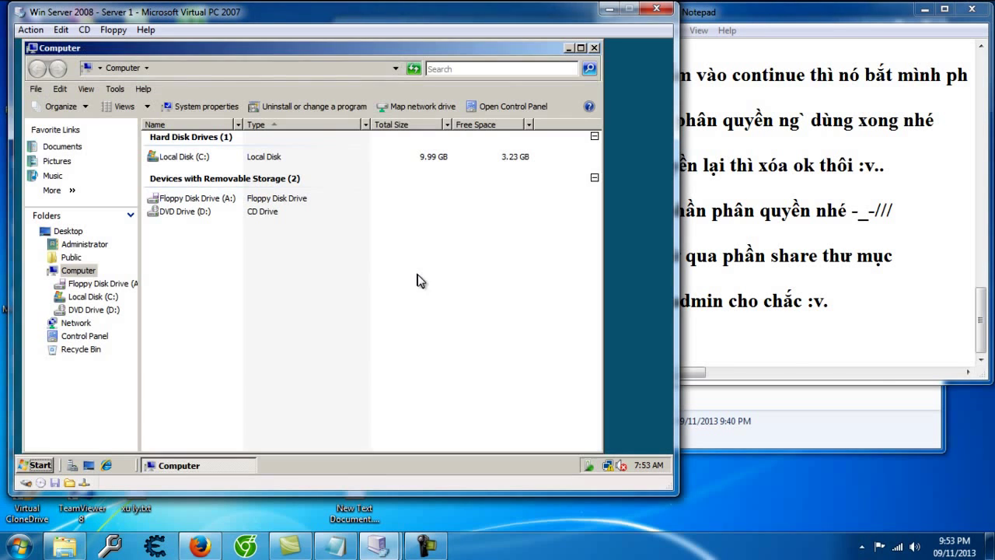
Step: Add the note '- bây de share thu muc thì..' followed by blank lines
left_click(800, 355)
type("- bây de share thu muc th")
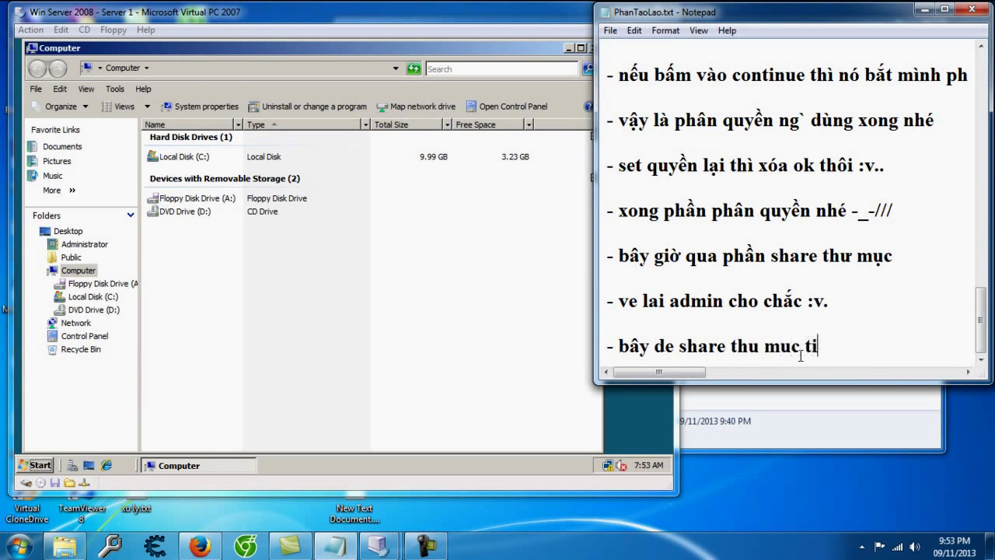
type("ì..")
key("Return")
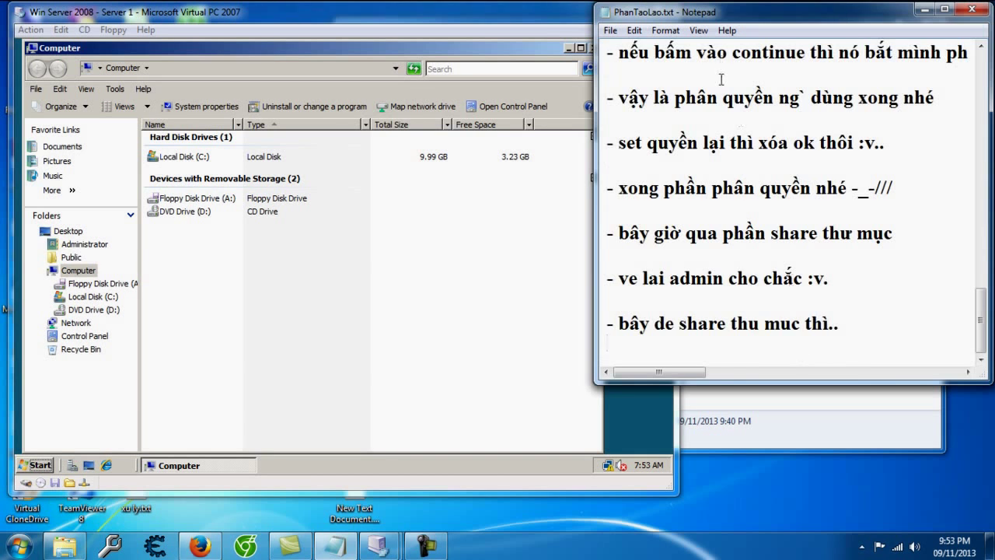
key("Return")
Step: Share the Demo folder on C: as 'Demo' through Advanced Sharing and bring up its share permissions
double_click(202, 158)
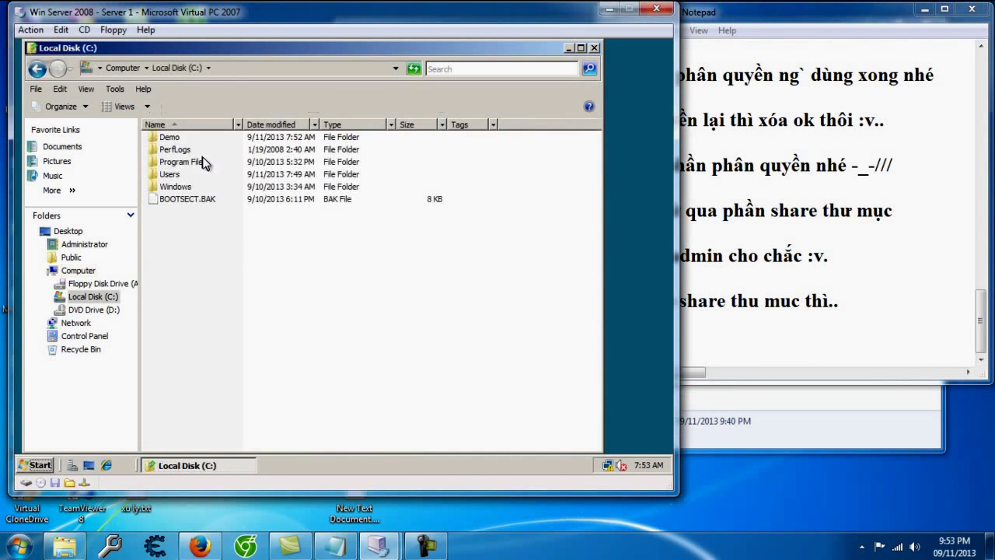
right_click(174, 138)
left_click(214, 301)
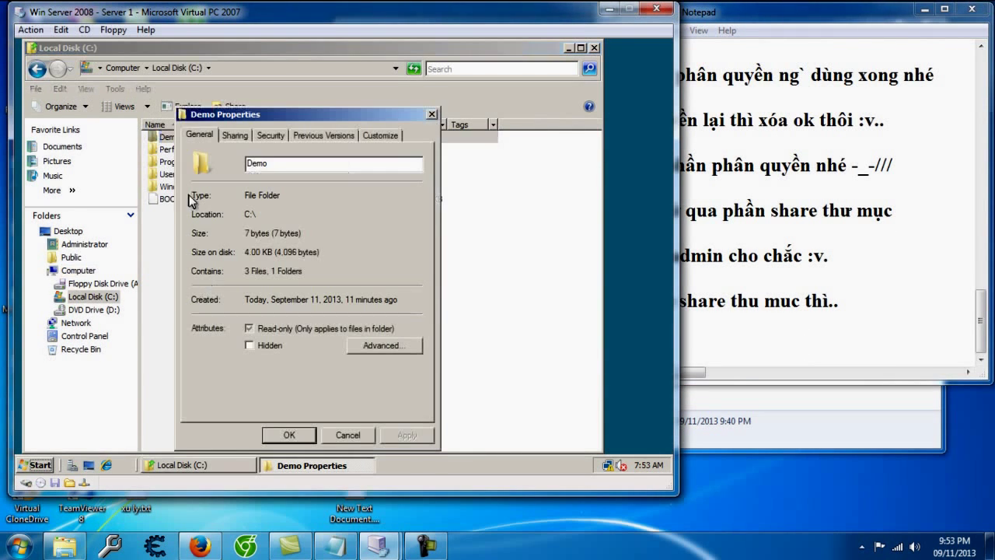
left_click(233, 136)
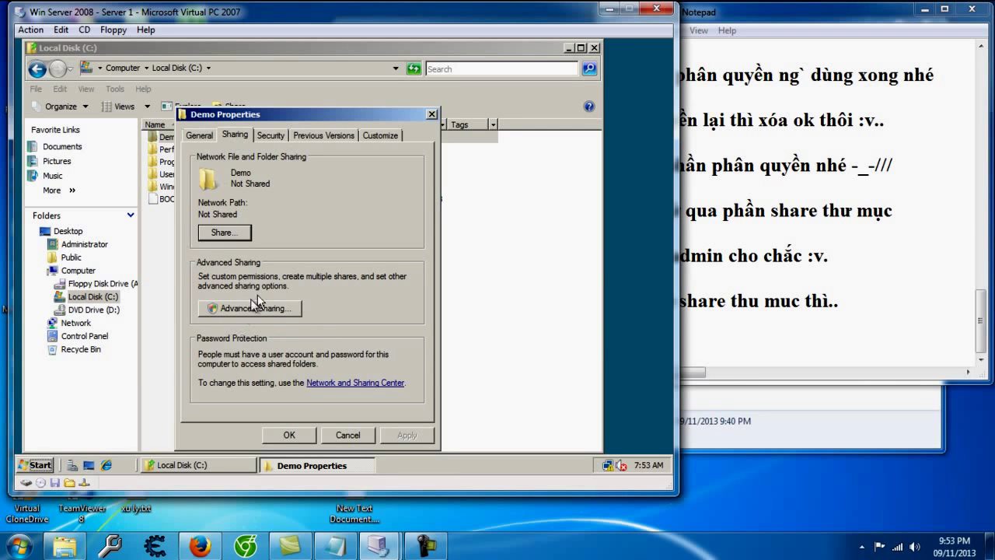
left_click(286, 319)
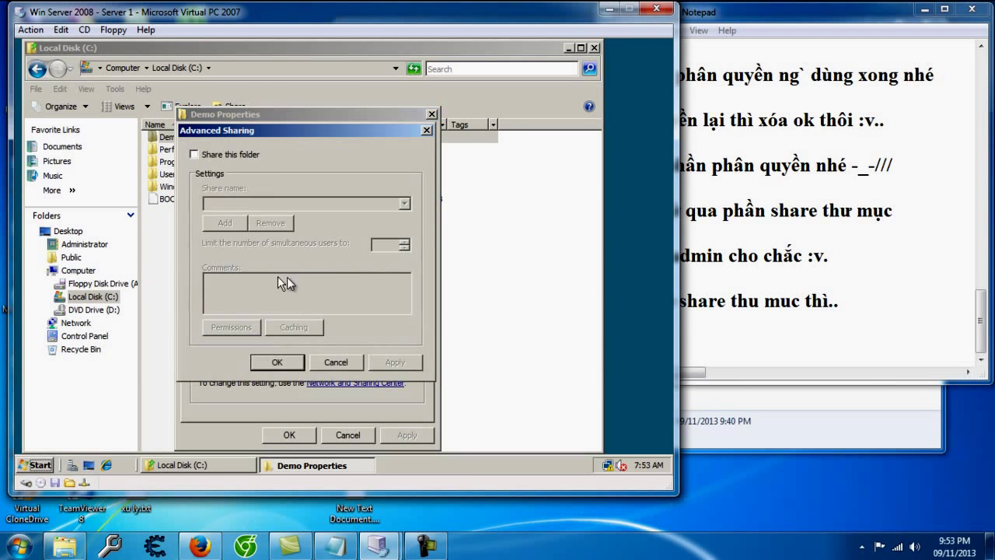
left_click(209, 155)
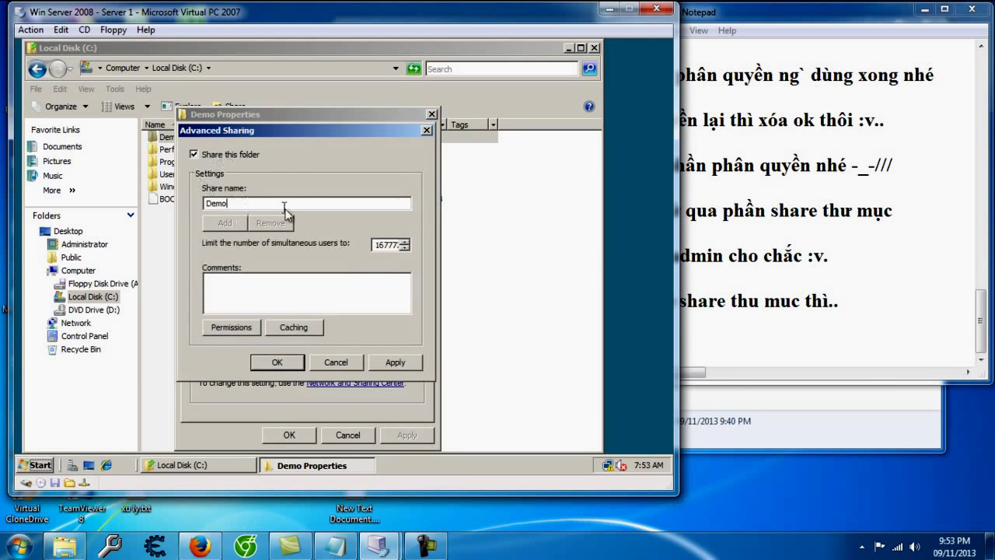
left_click(336, 301)
left_click(232, 328)
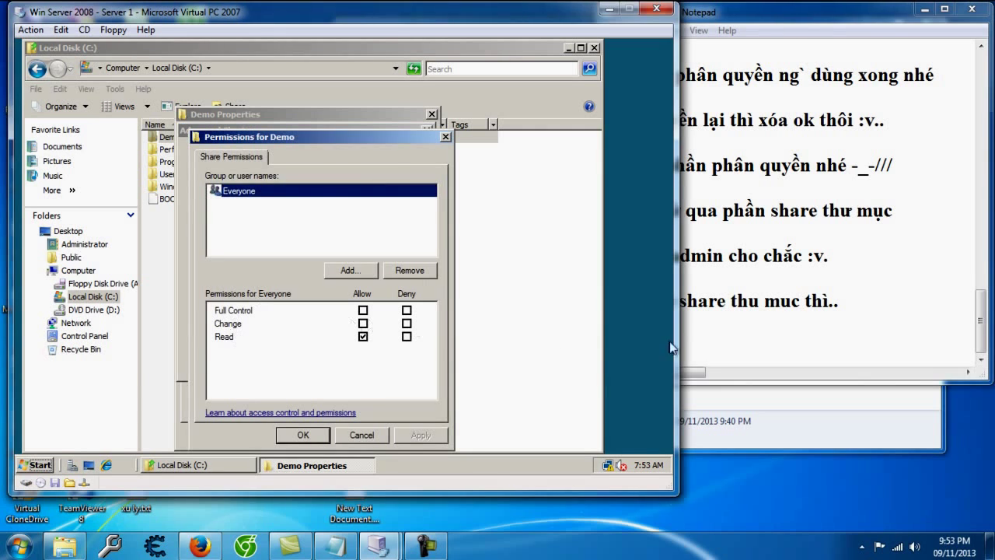
Step: Note that share permissions are separate from folder permissions, ending 'nó chọn cái giới hạn quyền hơn.'
left_click(711, 341)
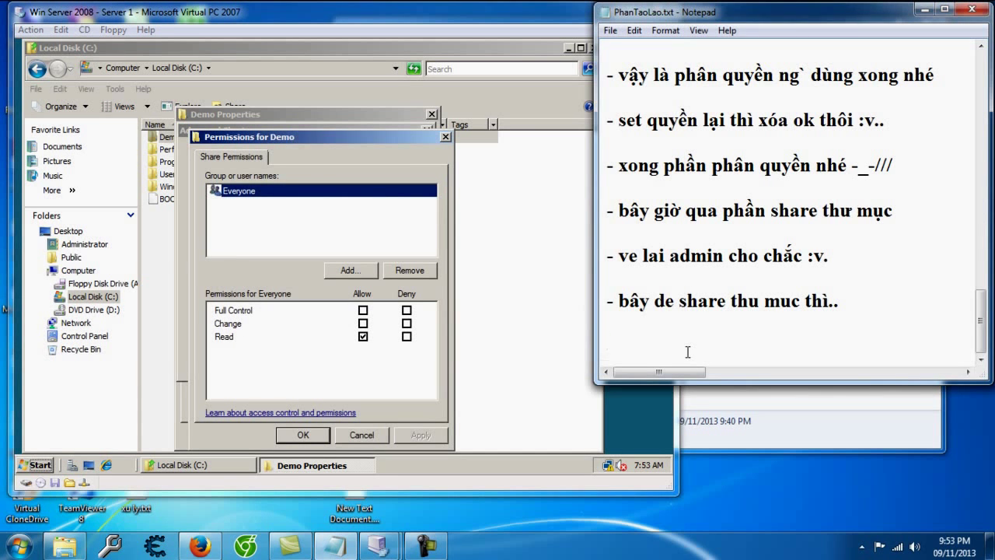
type("- phần này lap")
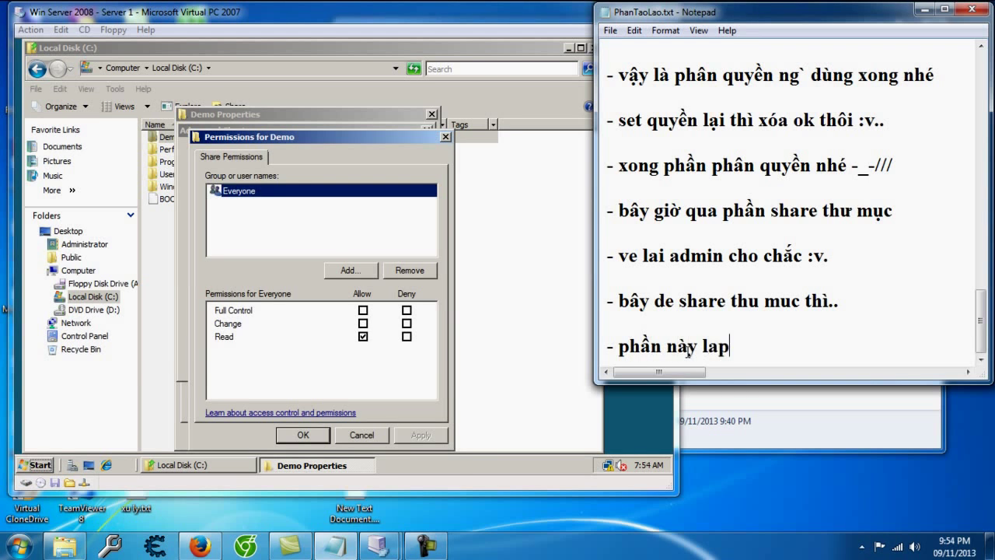
key("BackSpace")
type("` phân quy")
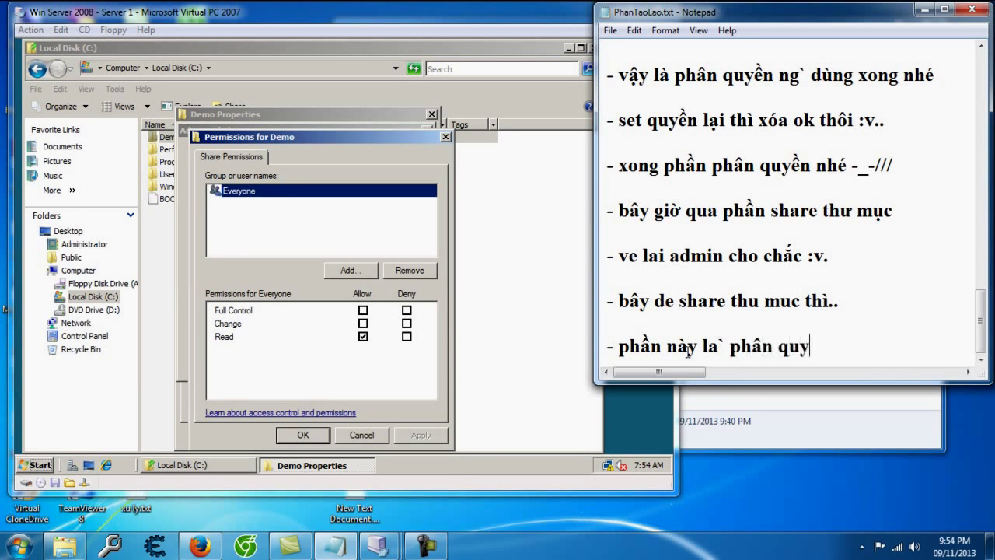
type("ền của thu mụ")
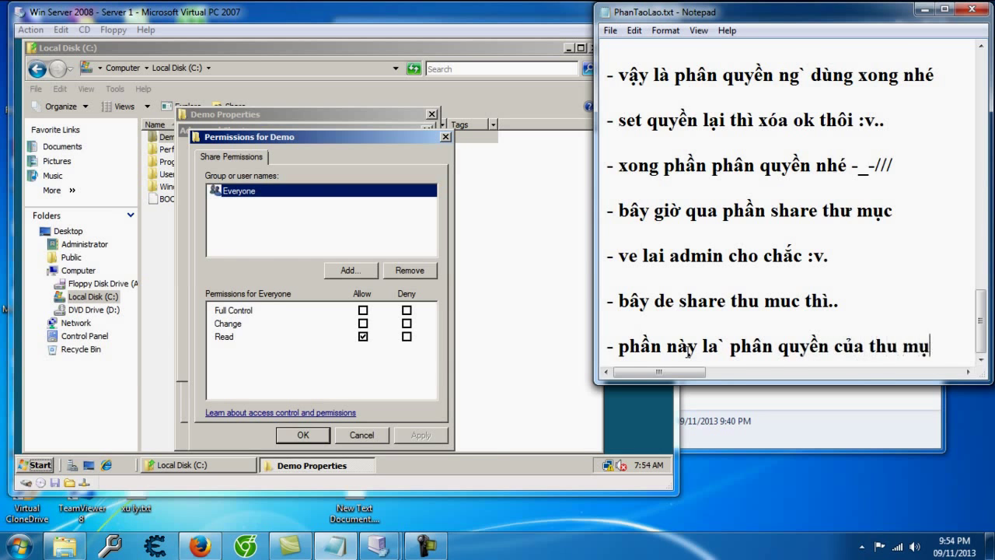
type("c, ne71")
key("BackSpace")
key("BackSpace")
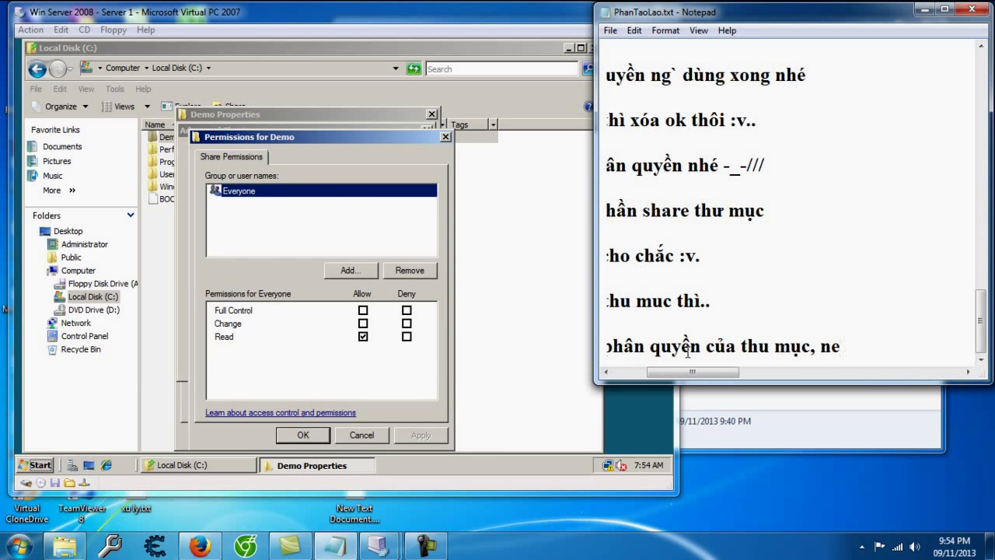
key("BackSpace")
key("BackSpace")
type("phanâ quyền của sh")
type("are hoàn toàn ")
type("riêng với pha")
type("n quyên thư mu")
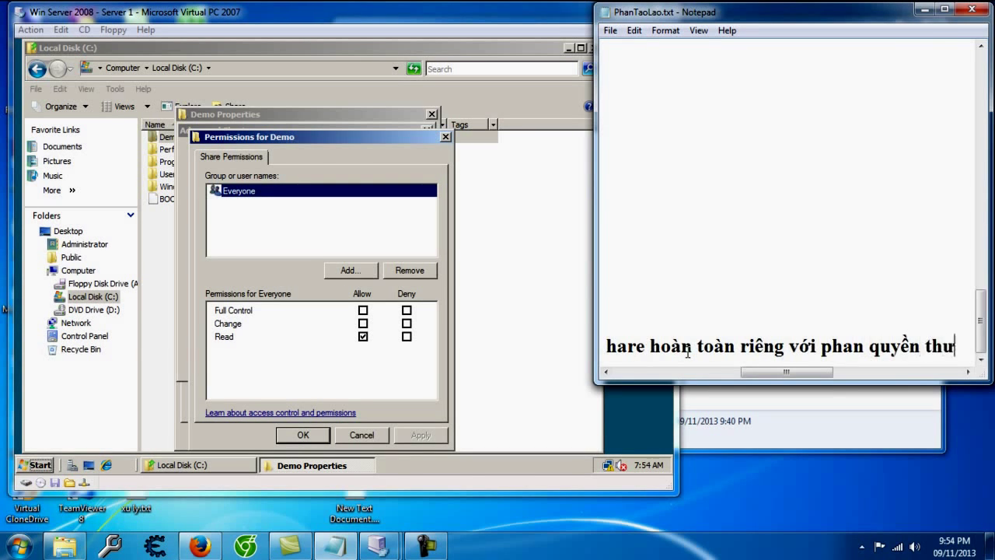
type("c nhé :v... ")
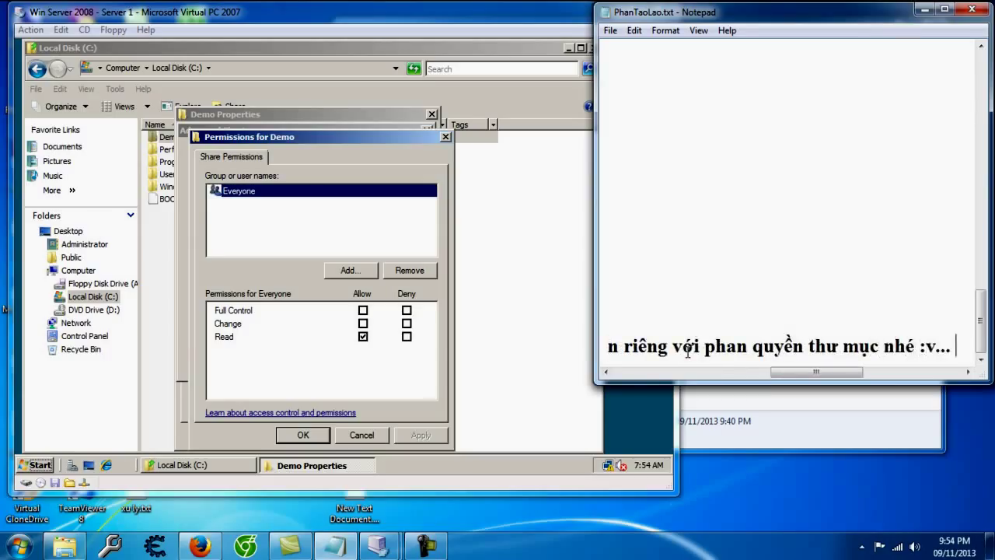
type("nhưng")
type("hi đa share thì n")
type("ó chọn cái")
type(" ít")
key("BackSpace")
key("BackSpace")
type("gi")
type("ới hạn quye72")
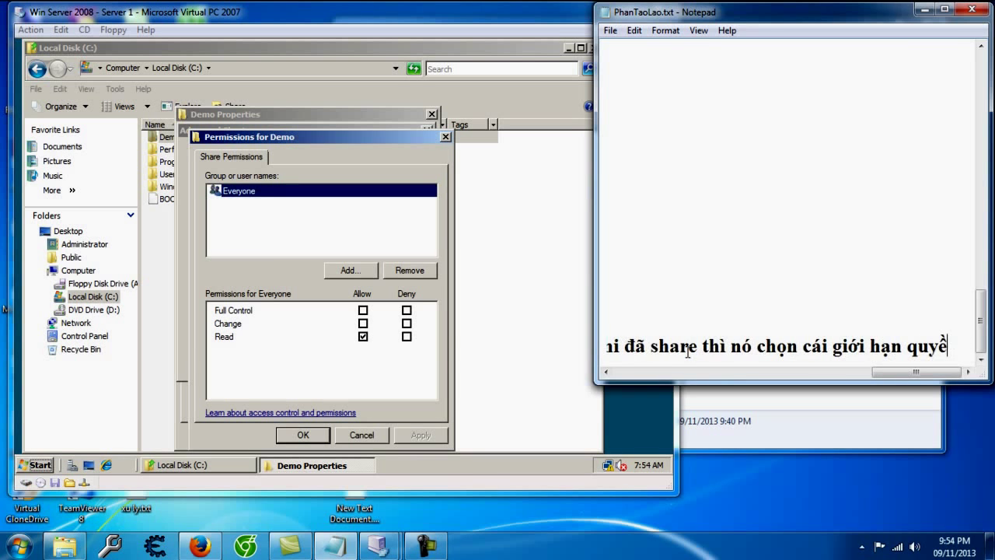
type("n hơn..")
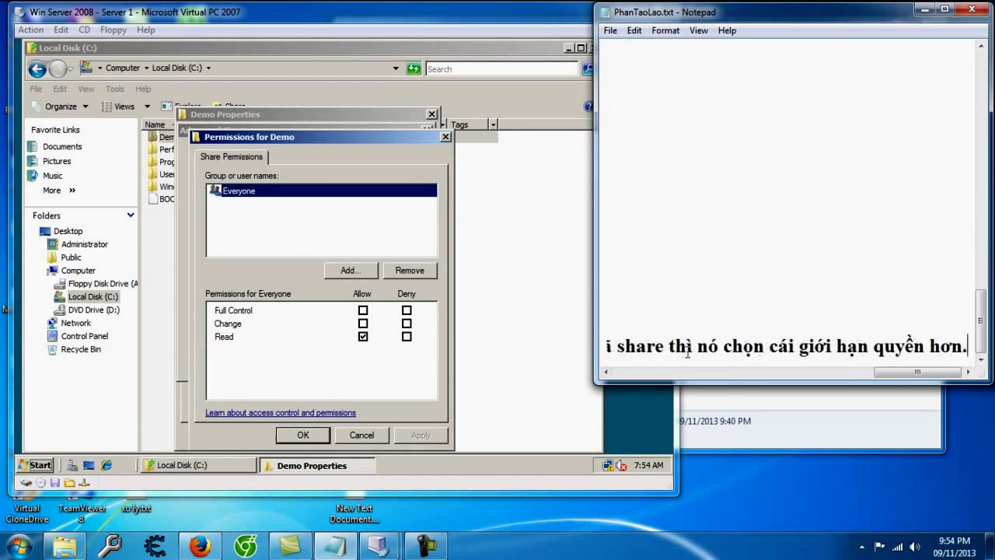
key("Return")
key("Return")
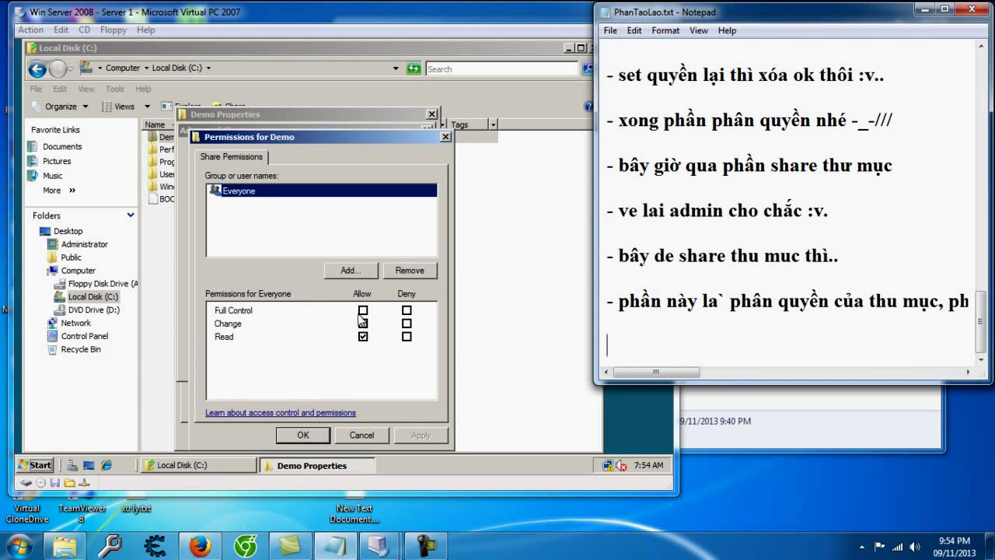
Step: Allow Everyone Full Control on the Demo share, confirm both sharing dialogs, and close Demo's properties
left_click(364, 311)
left_click(363, 310)
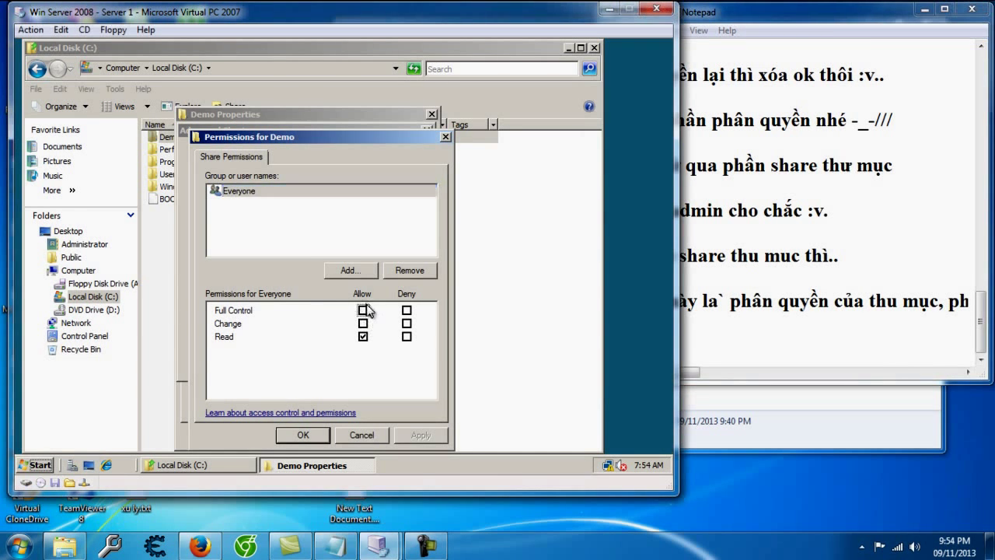
left_click(311, 435)
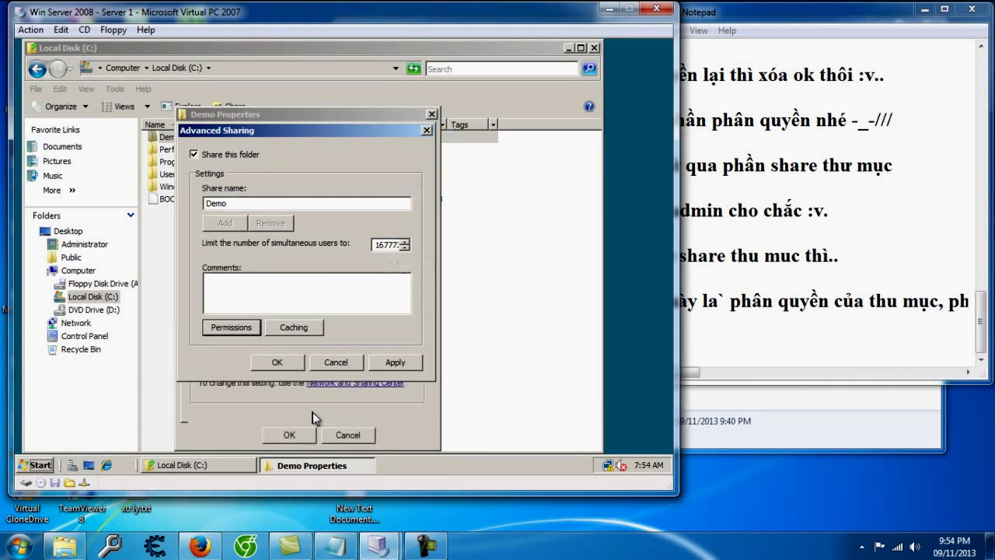
left_click(277, 362)
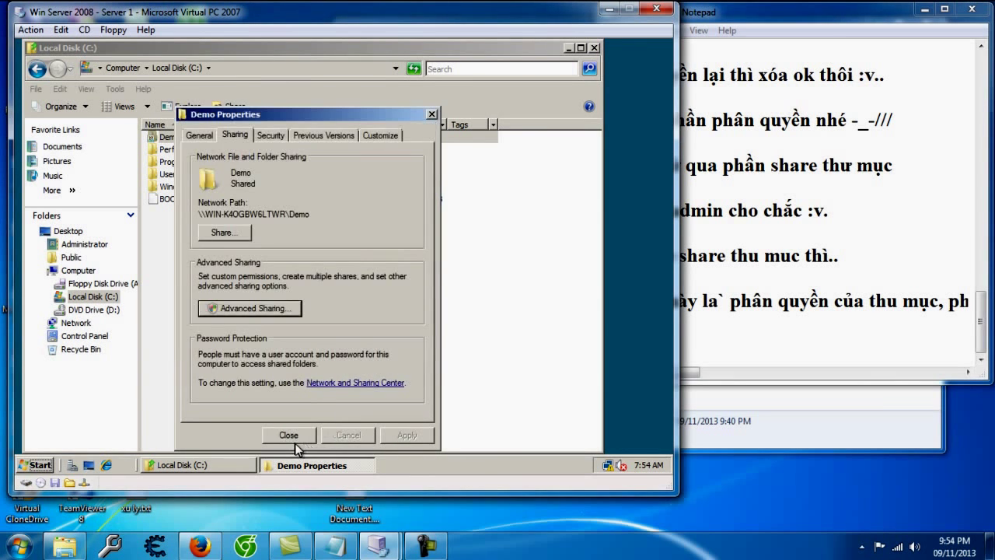
left_click(290, 434)
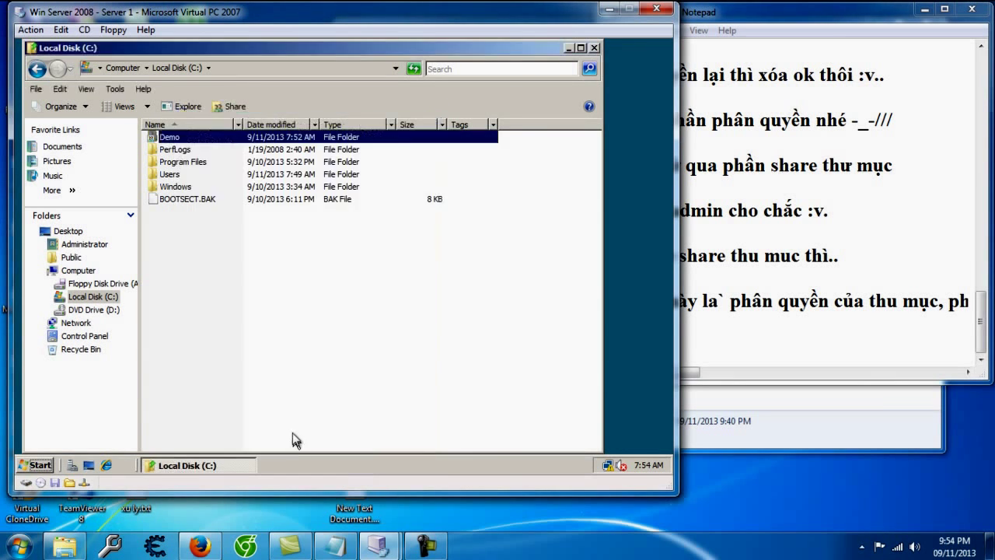
left_click(215, 139)
Step: Add the note line '- vậy là share'
left_click(731, 343)
type("- vâyj laf share")
key("Return")
key("Return")
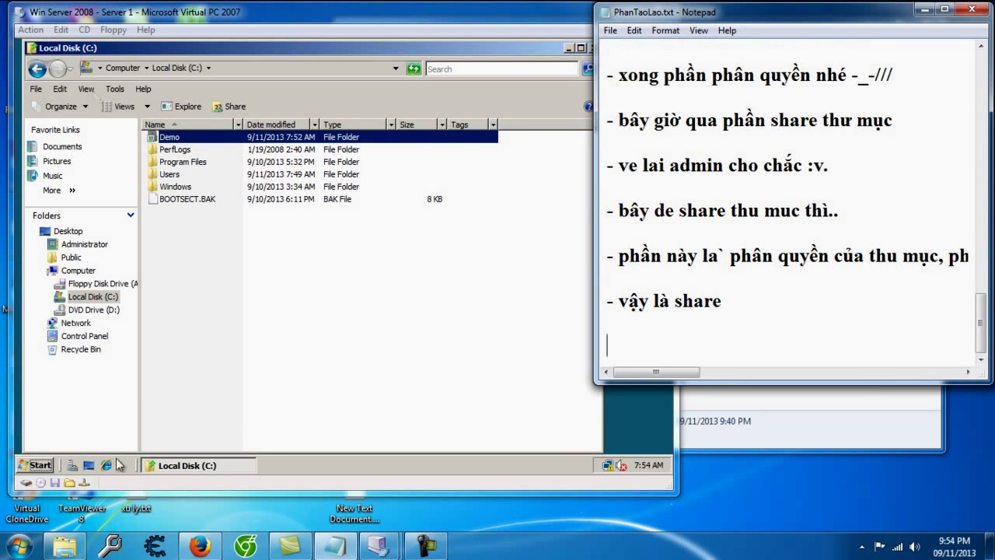
Step: Add a note about opening Win 7 to check it received the shared folder
type("- mo")
type(" win 7 le")
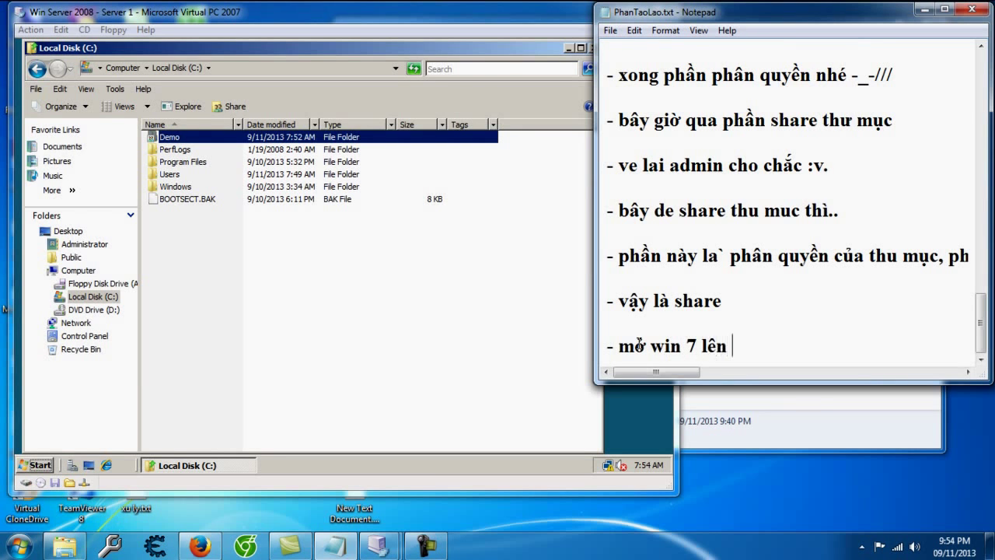
type("n nh")
key("BackSpace")
key("BackSpace")
type("xem da nhaanjdc thu")
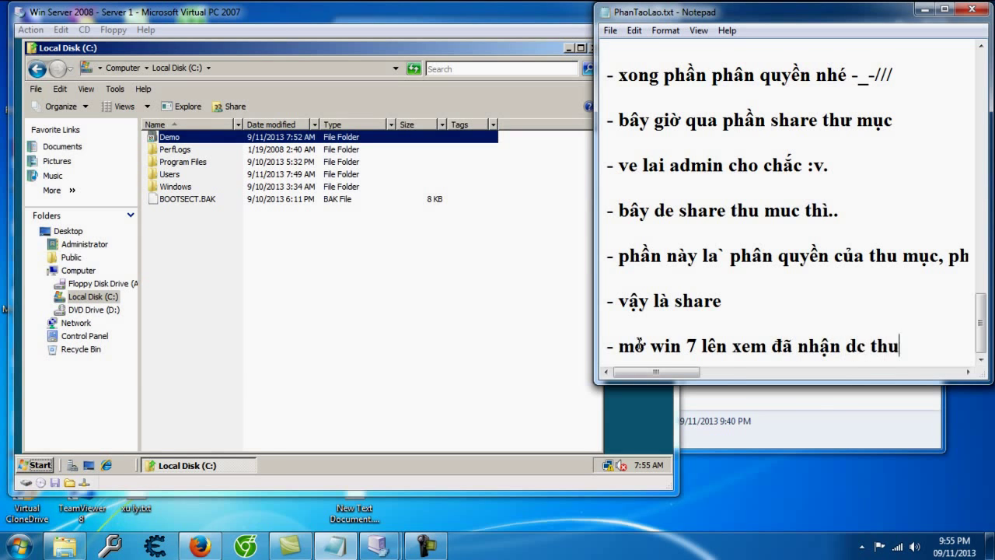
type("w muc xem")
key("BackSpace")
key("BackSpace")
key("BackSpace")
type("share ko")
key("Return")
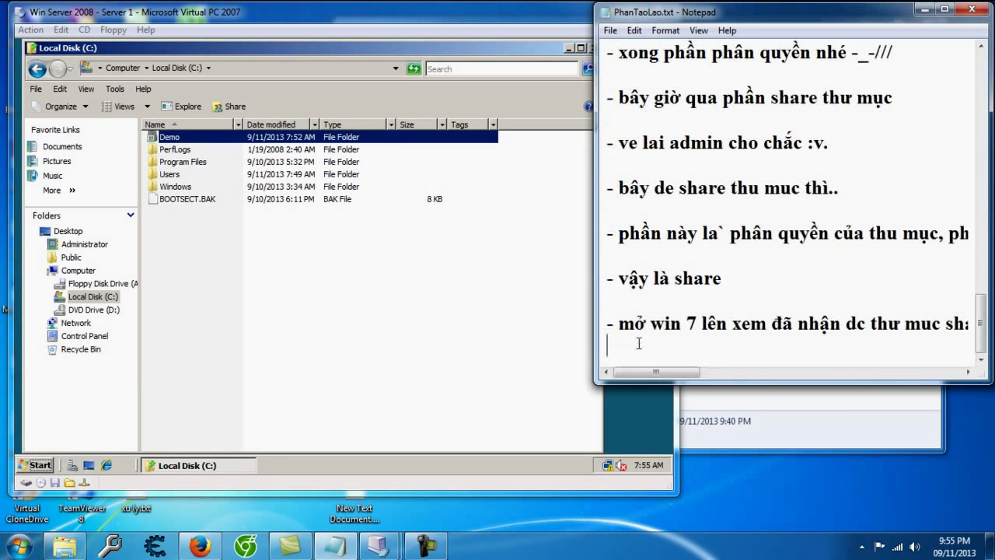
key("super")
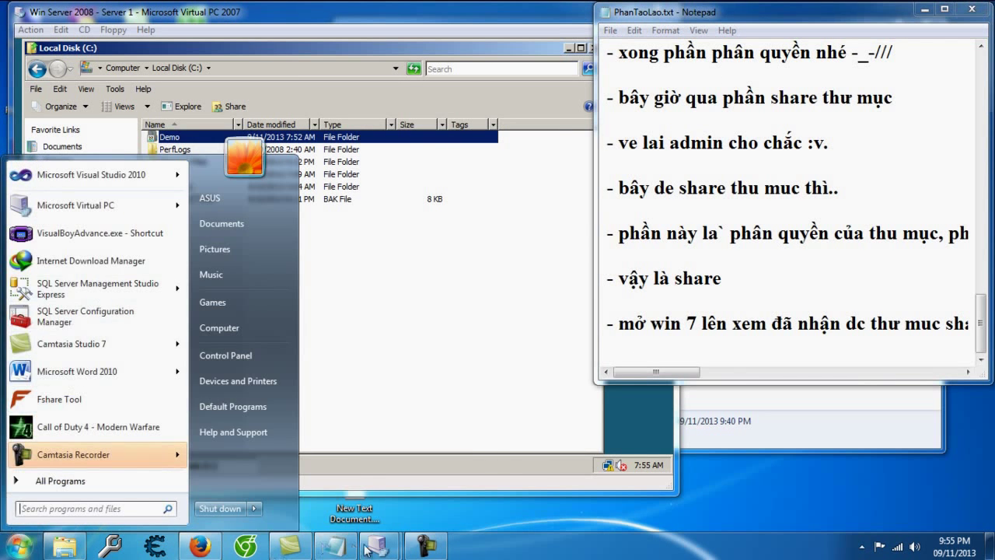
Step: Start the Win7 virtual machine and note to restrict the user account's permissions while waiting
left_click(354, 548)
double_click(142, 204)
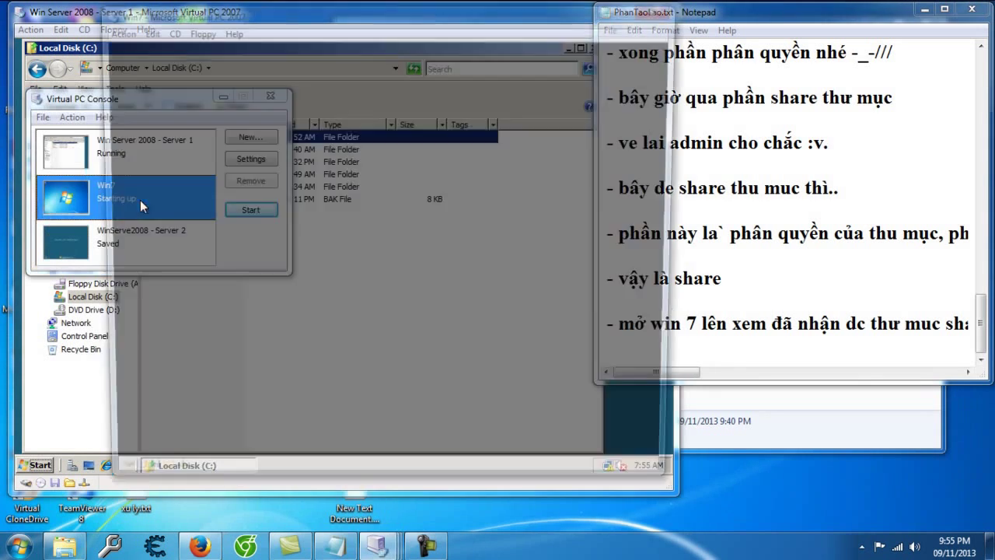
left_click(779, 359)
key("Return")
type("- trog thời")
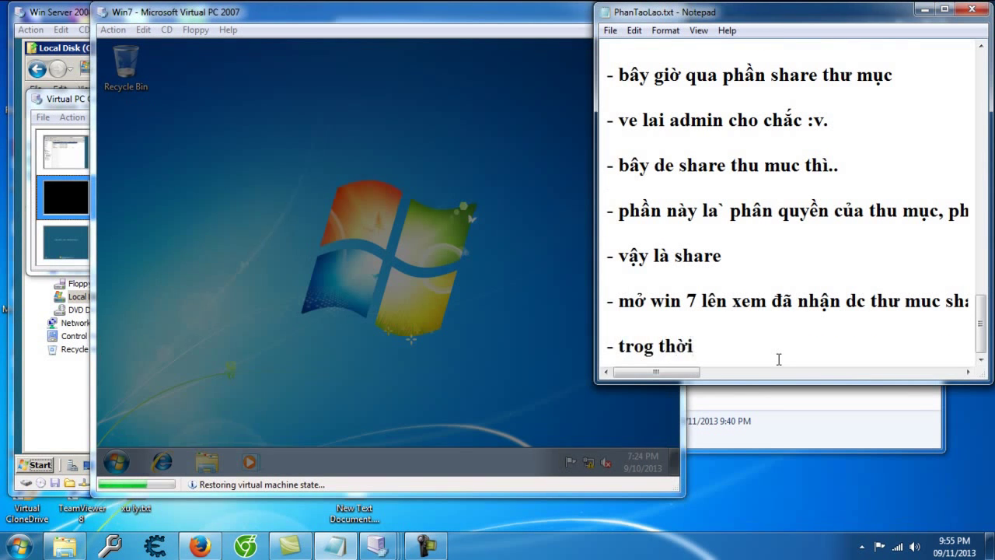
type(" gian chờ đợ")
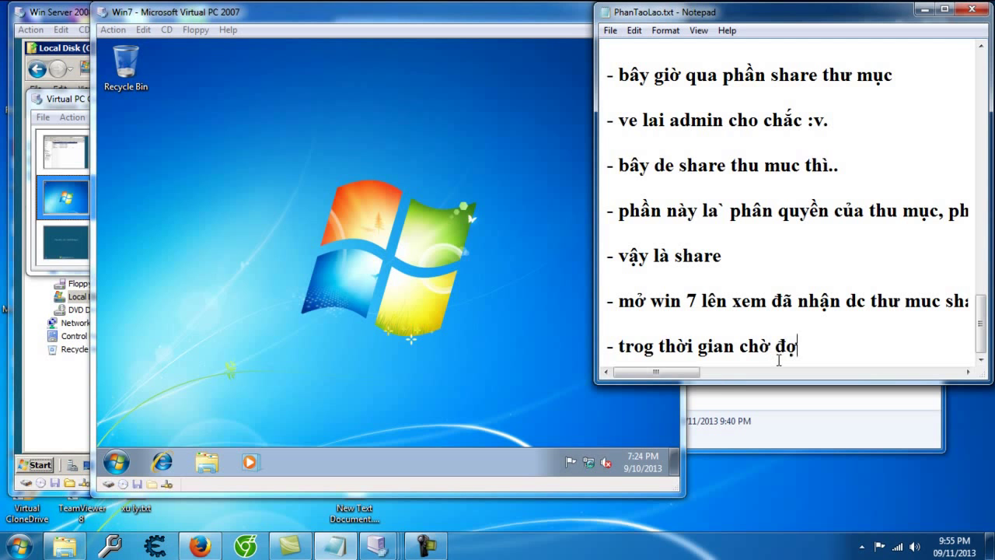
type("i thì giới ")
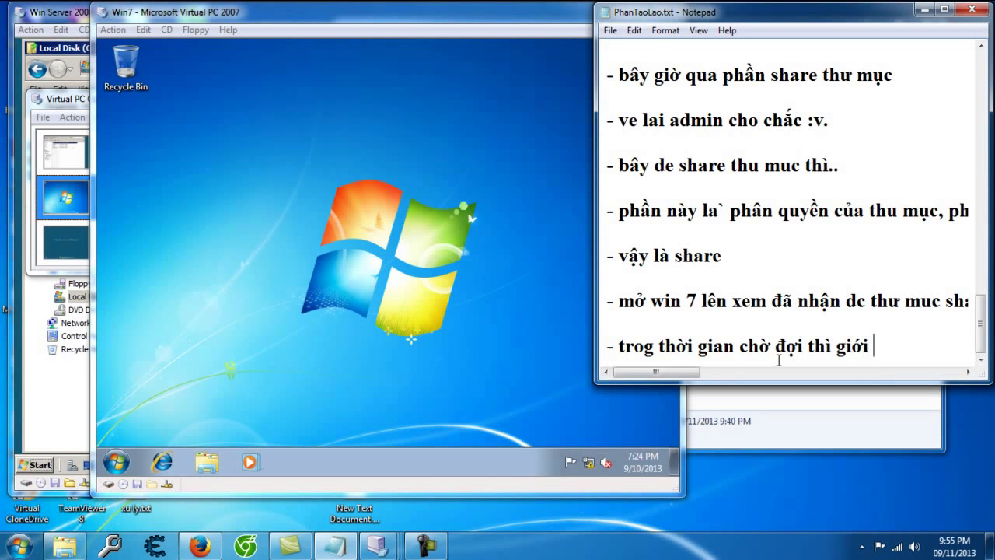
type("hạn quyền cho")
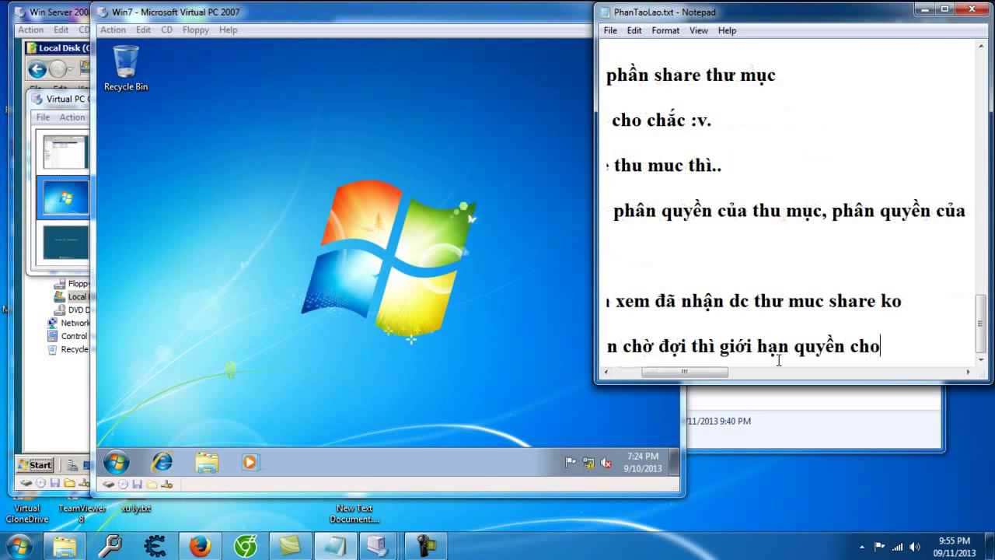
type(" tài khoản Minh")
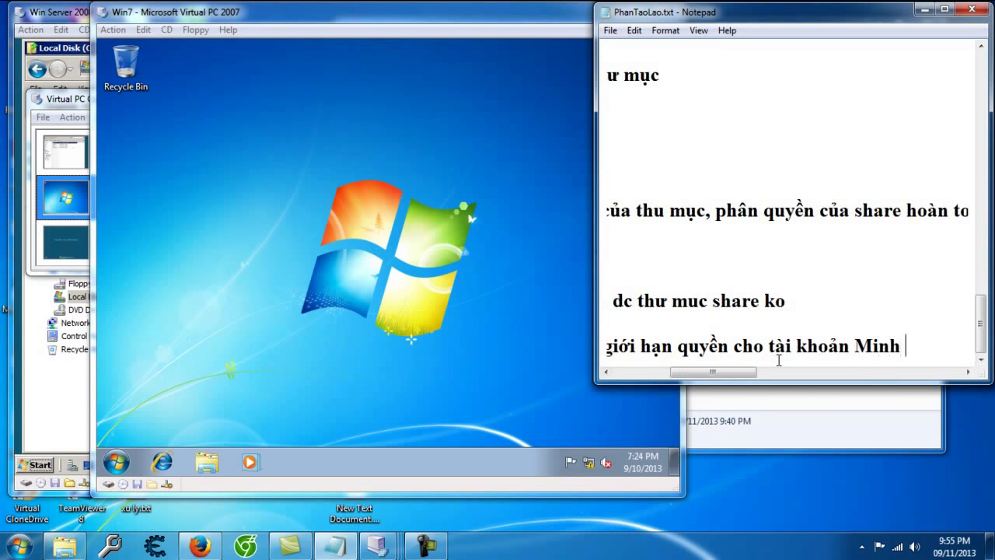
type(" xem nó gi")
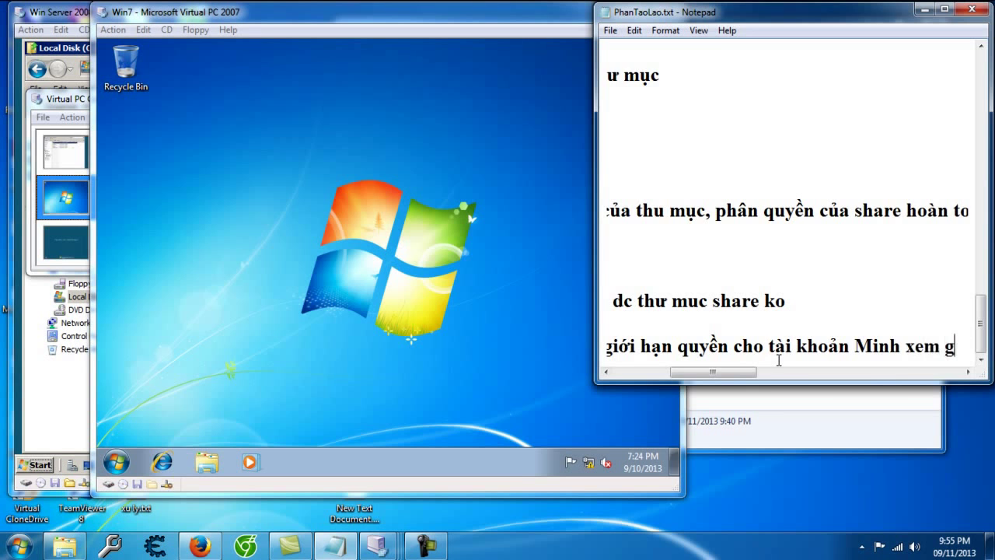
type("ới hạn sao")
Step: Note that the share gets Full Control but folder permissions stop the user deleting, then return to the server
key("Return")
type("-")
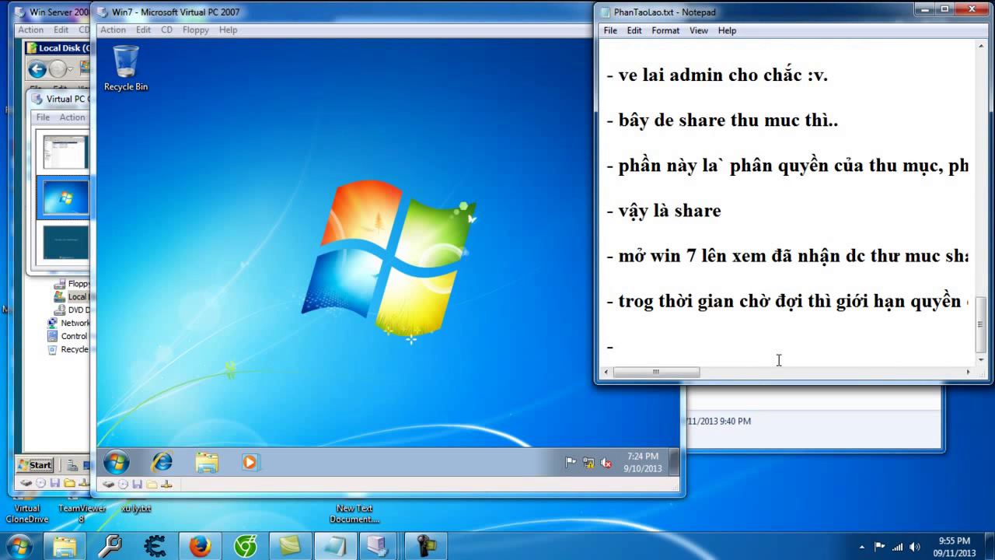
type(" khi share")
type(" thì ta đặt full c")
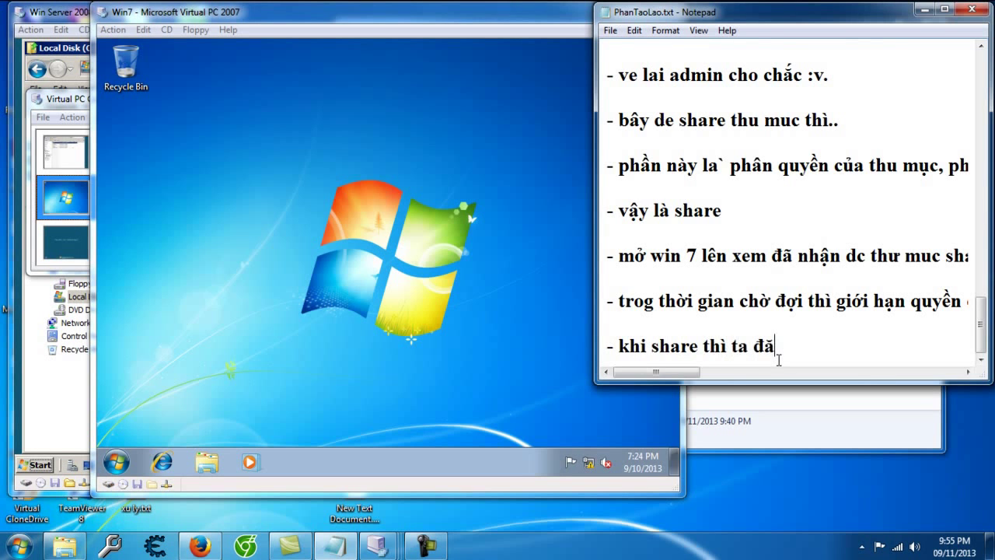
type("ontrol nhưng trong")
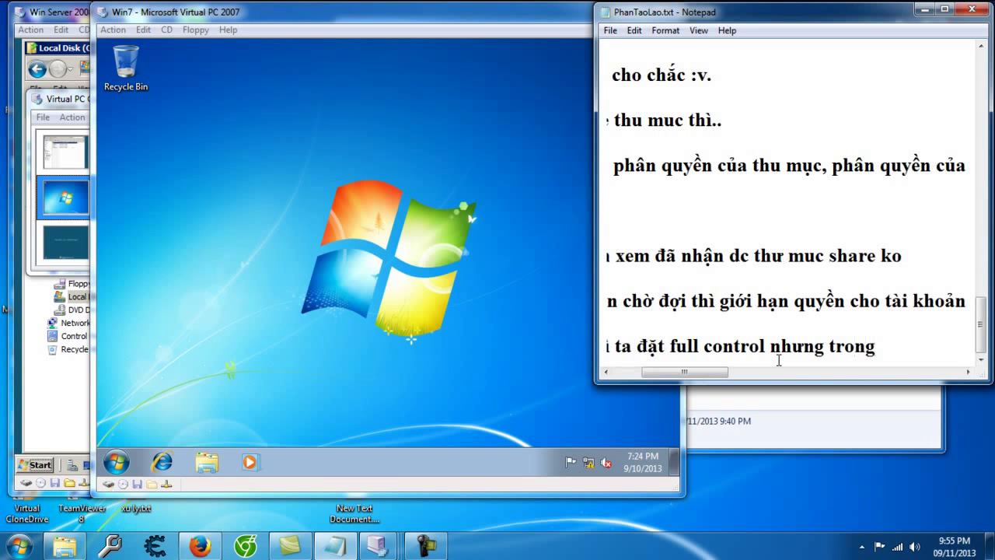
key("BackSpace")
key("BackSpace")
type("phan quyen thư mục ta chọ")
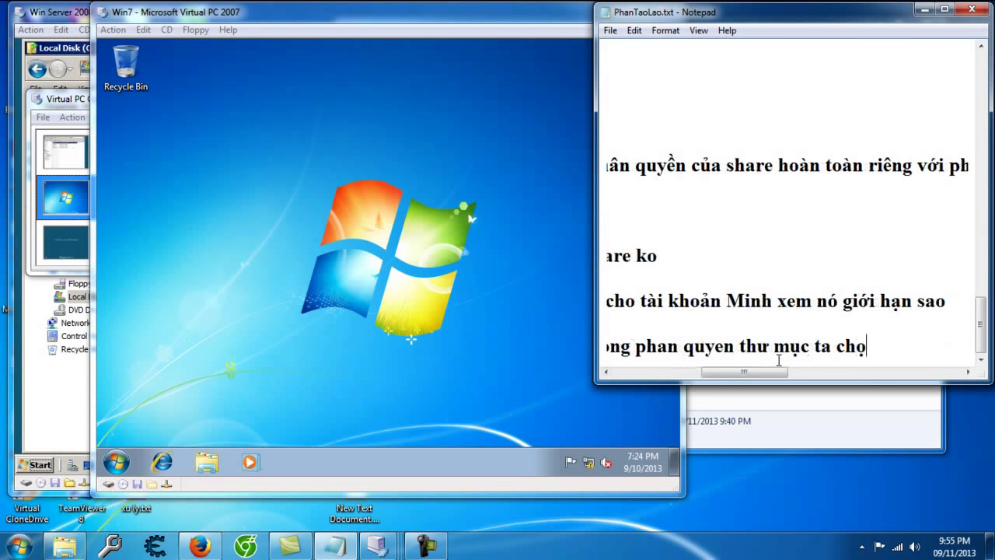
type("n Minh ko ddc xóa")
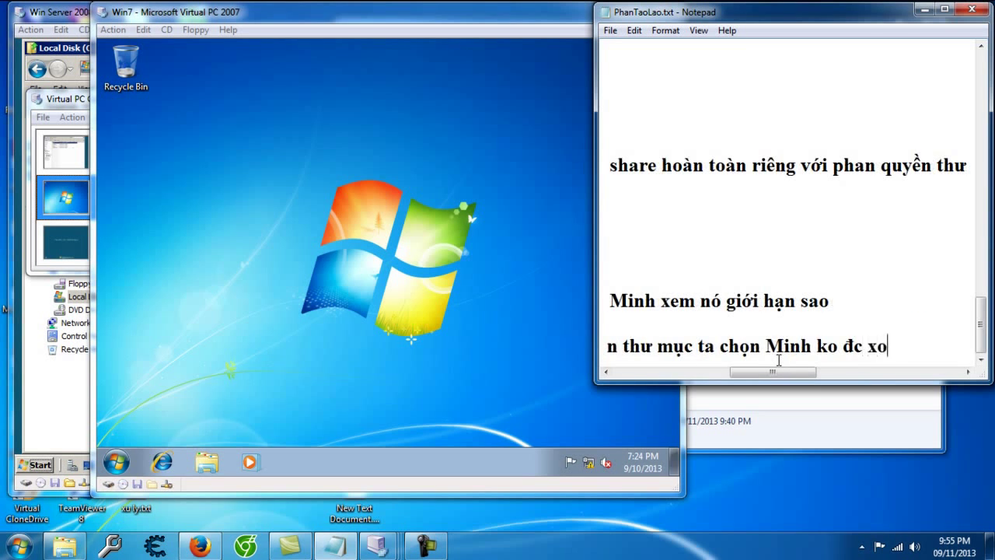
type("...")
key("Return")
key("Return")
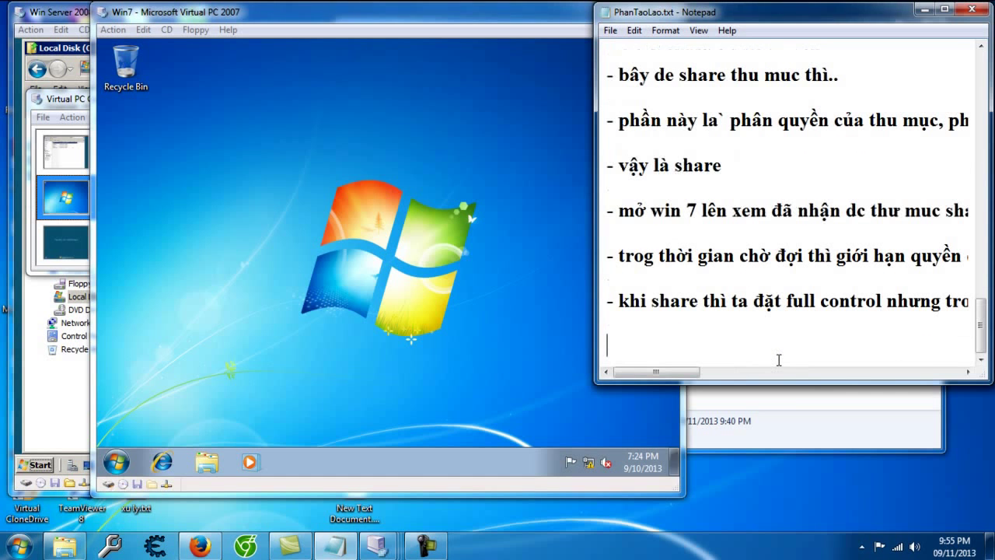
key("alt+Tab")
key("alt+Tab")
key("Tab")
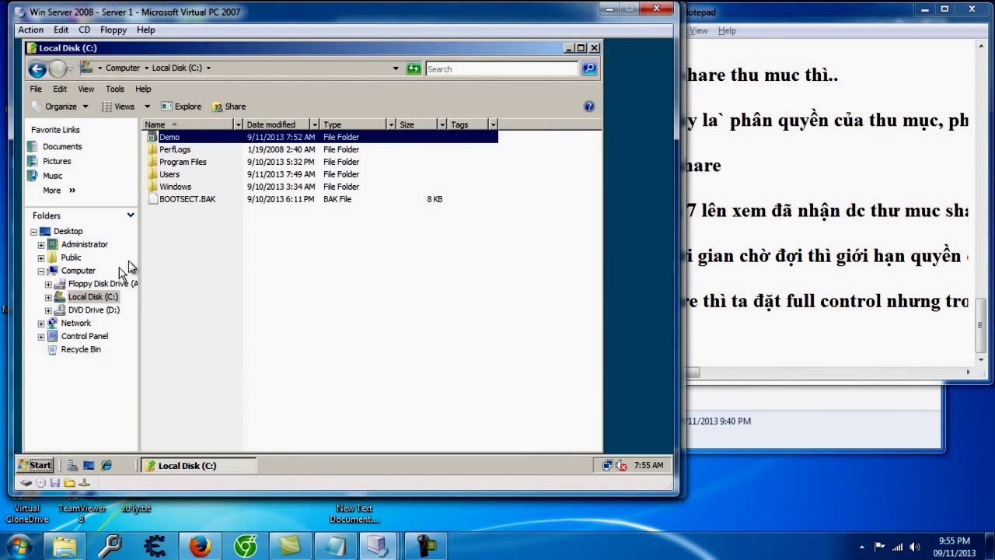
Step: Open the Demo folder's Advanced Security Settings from its Security properties
right_click(190, 140)
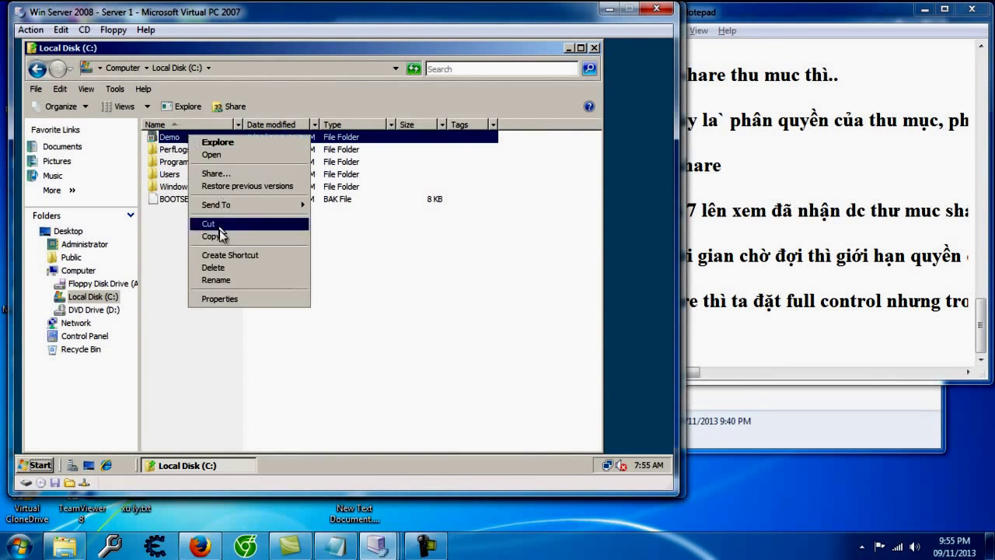
left_click(233, 299)
left_click(284, 135)
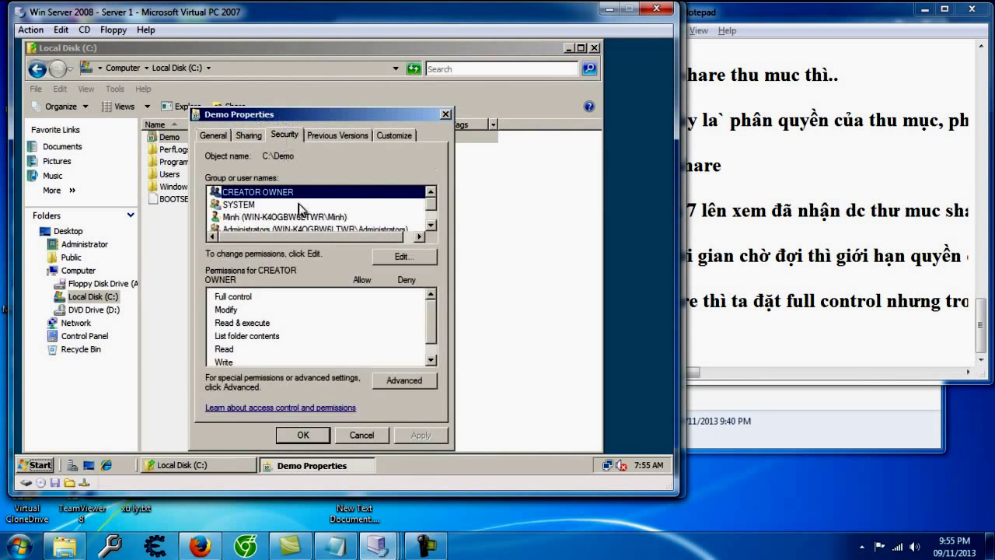
left_click(393, 255)
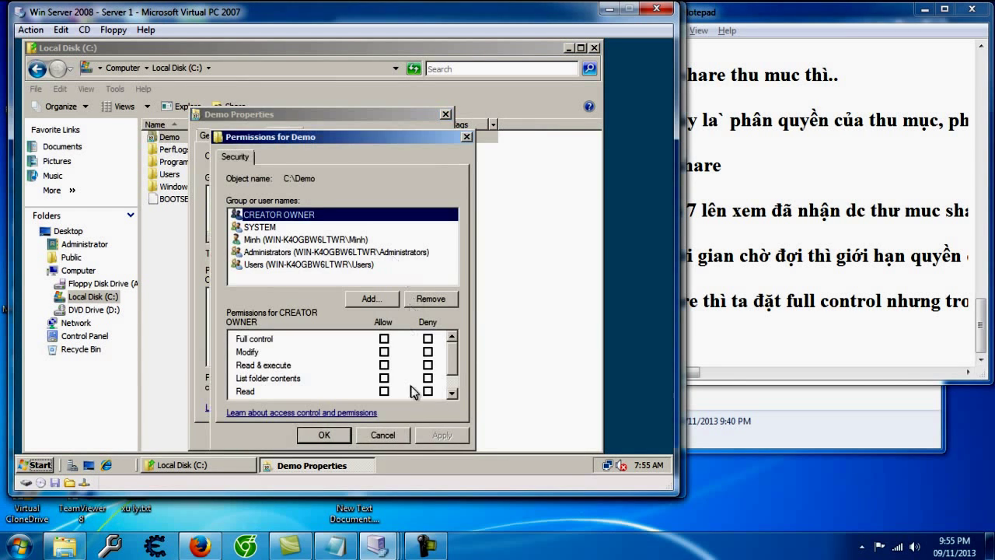
left_click(382, 435)
left_click(417, 382)
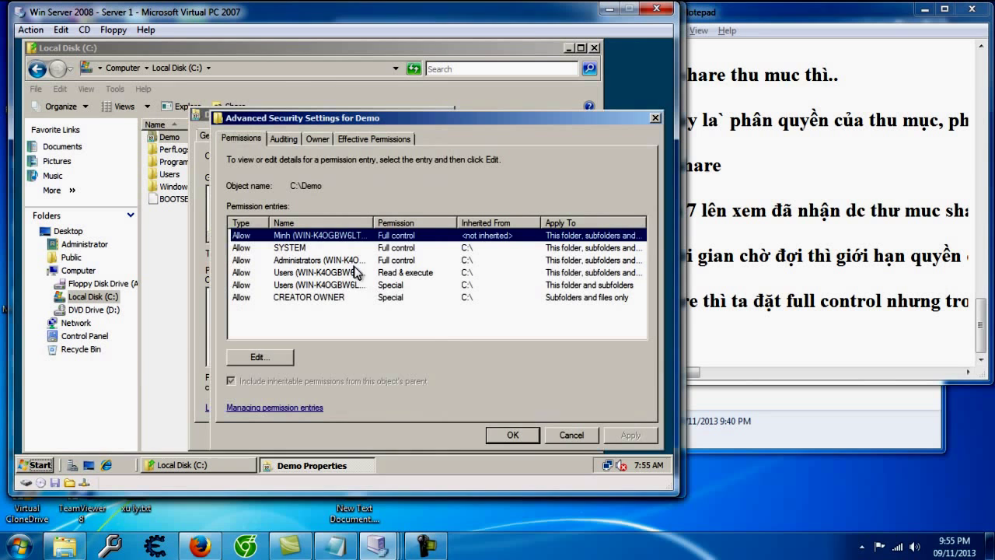
Step: Deny the user account 'Delete subfolders and files' on Demo, apply it, and close all dialogs
left_click(263, 359)
left_click(333, 327)
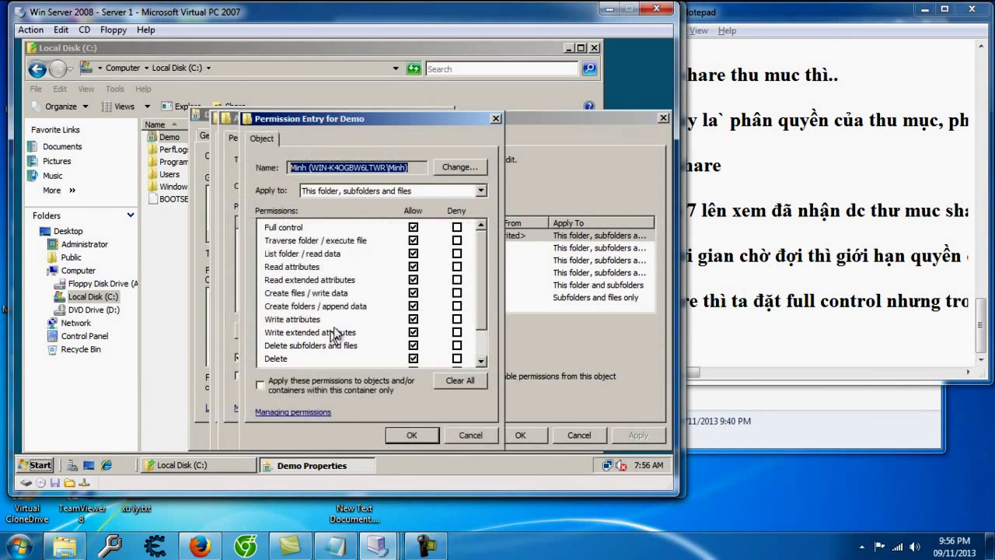
left_click(456, 345)
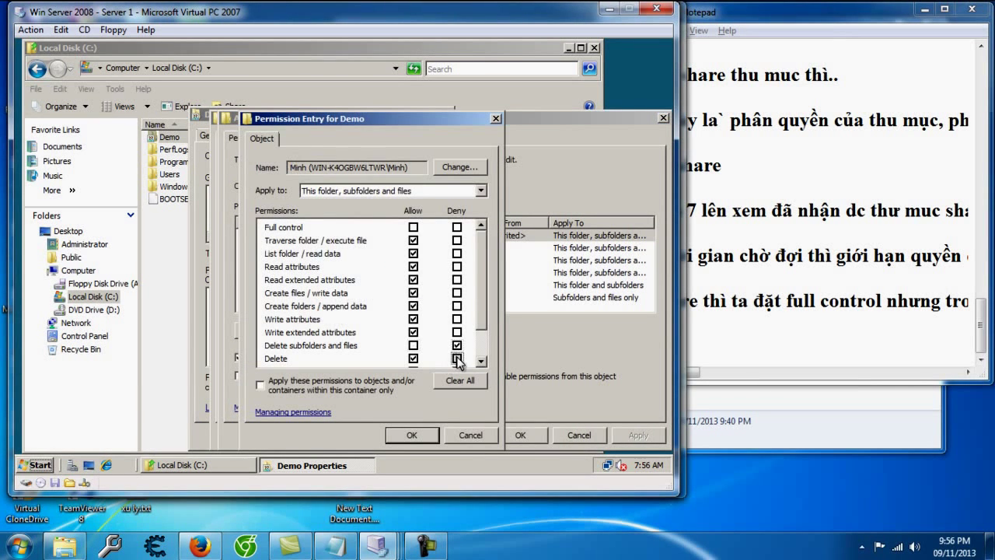
left_click(412, 434)
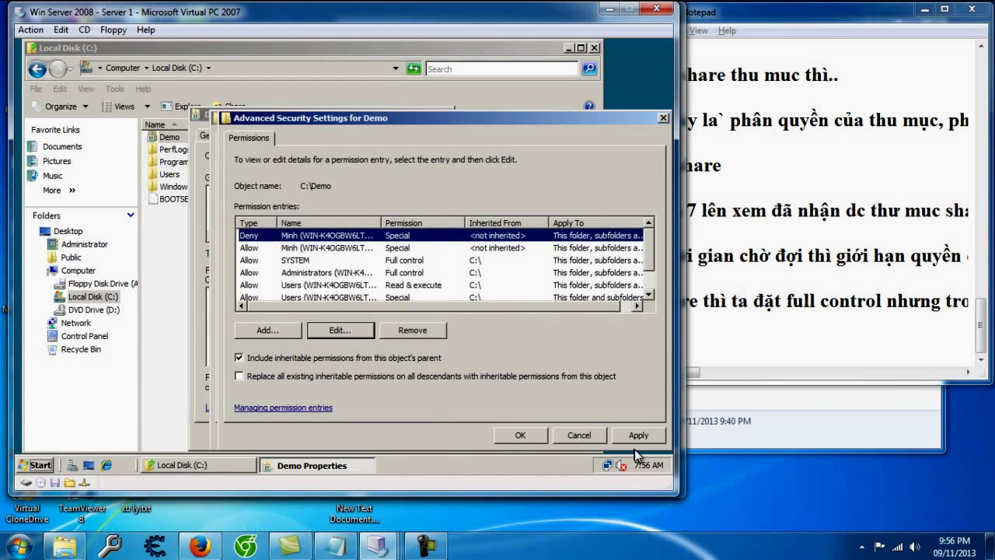
left_click(638, 434)
left_click(382, 311)
left_click(517, 434)
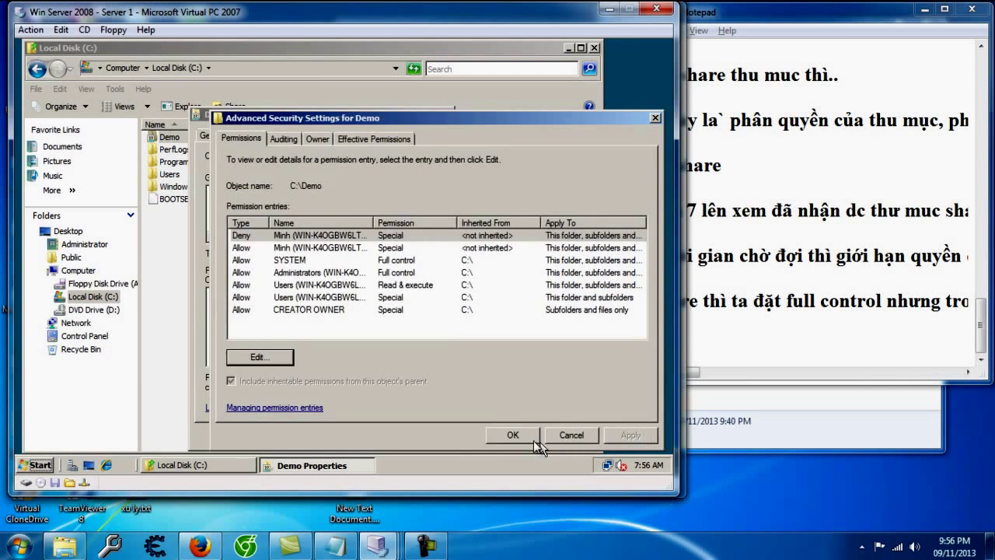
left_click(517, 435)
left_click(303, 435)
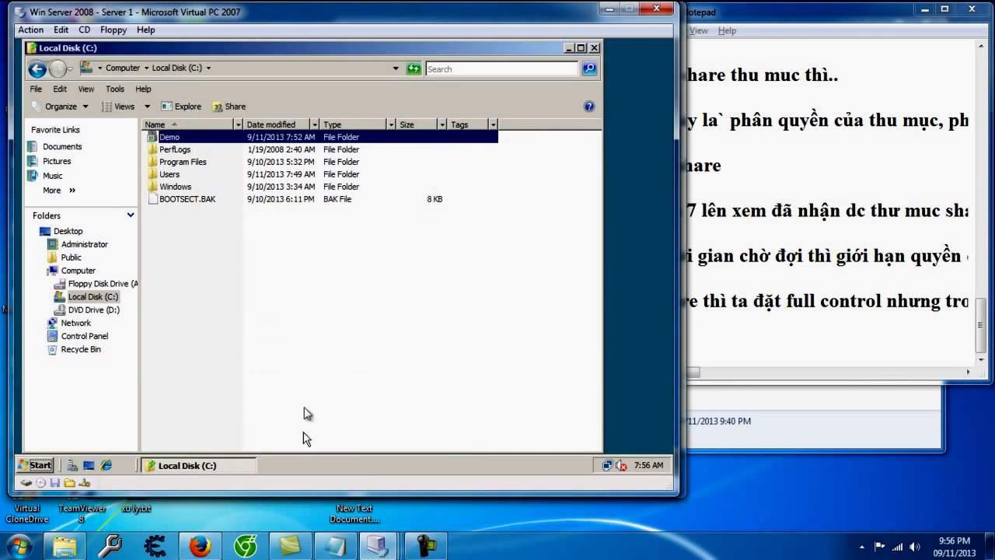
Step: Add the note '- bây giờ lấy IP máy này để win 7 truy cap'
key("alt+Tab")
left_click(769, 334)
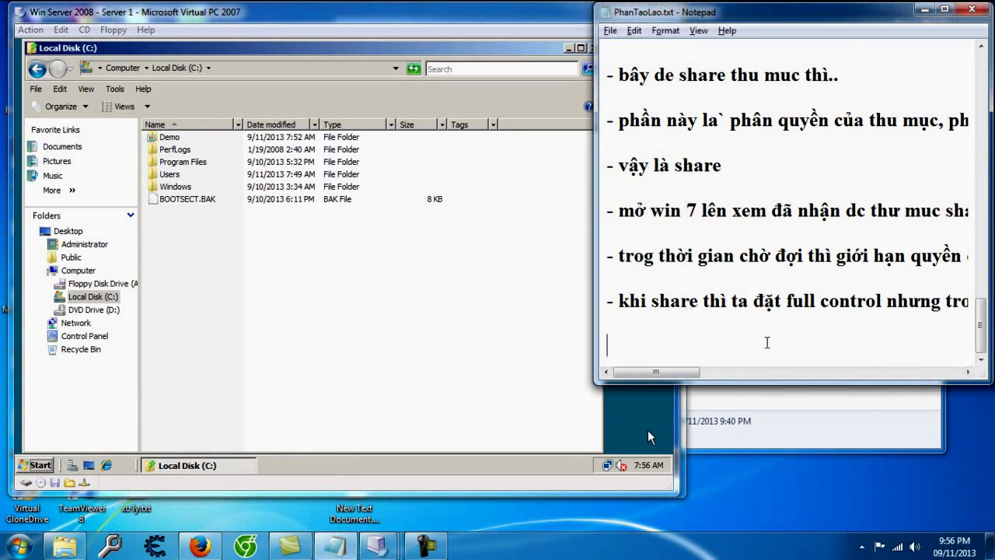
type("-")
left_click(648, 430)
left_click(770, 347)
type("bây giờ lấy ")
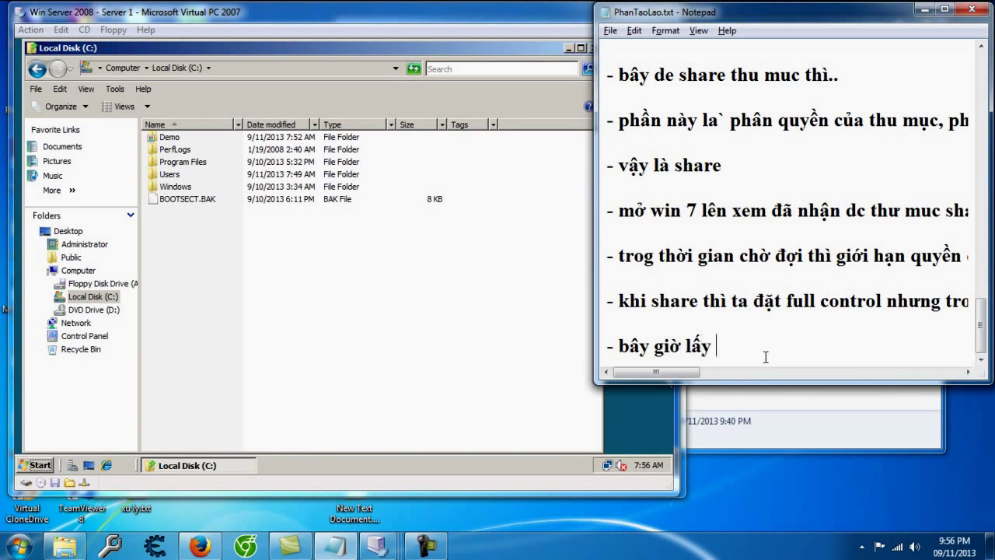
type("OP máy này đê win 7 tru c")
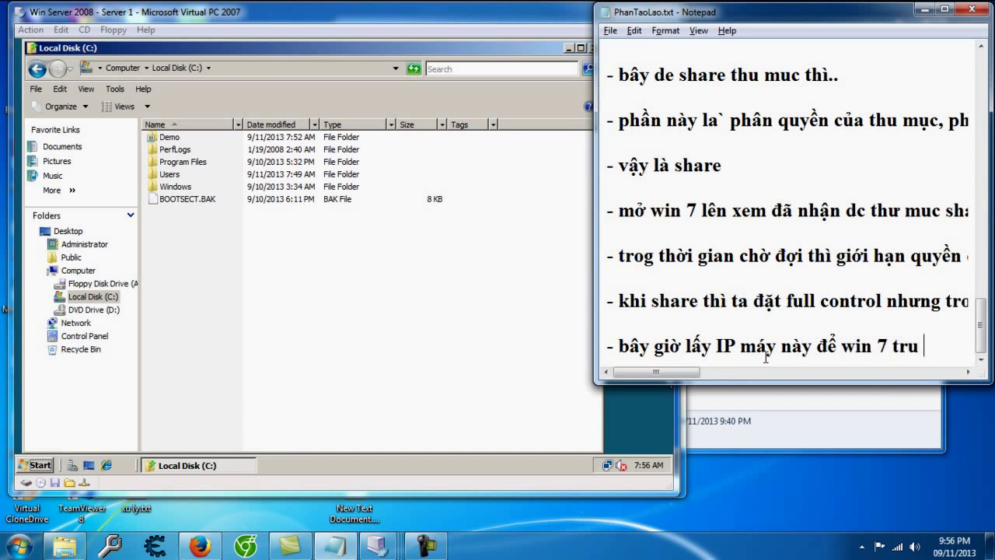
type("y cap")
key("Return")
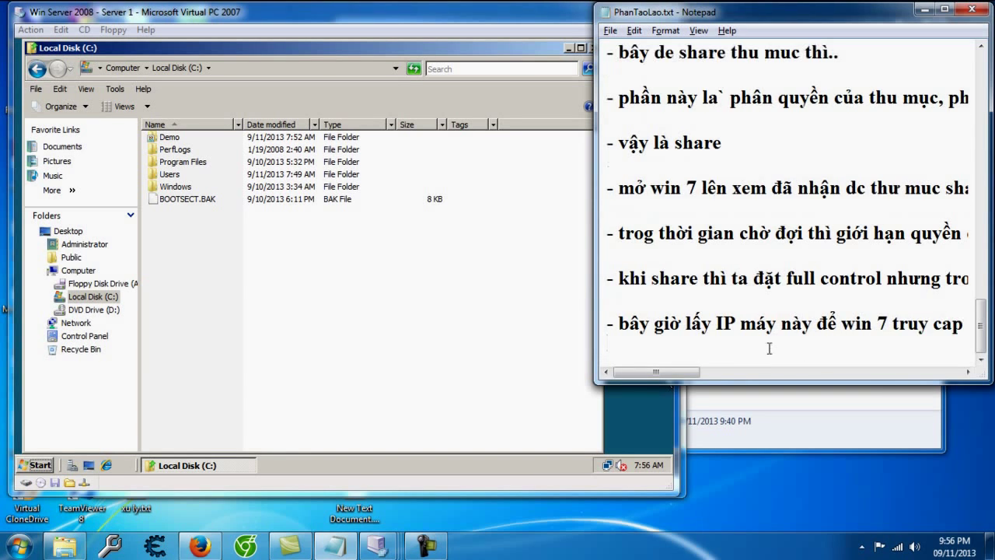
left_click(45, 465)
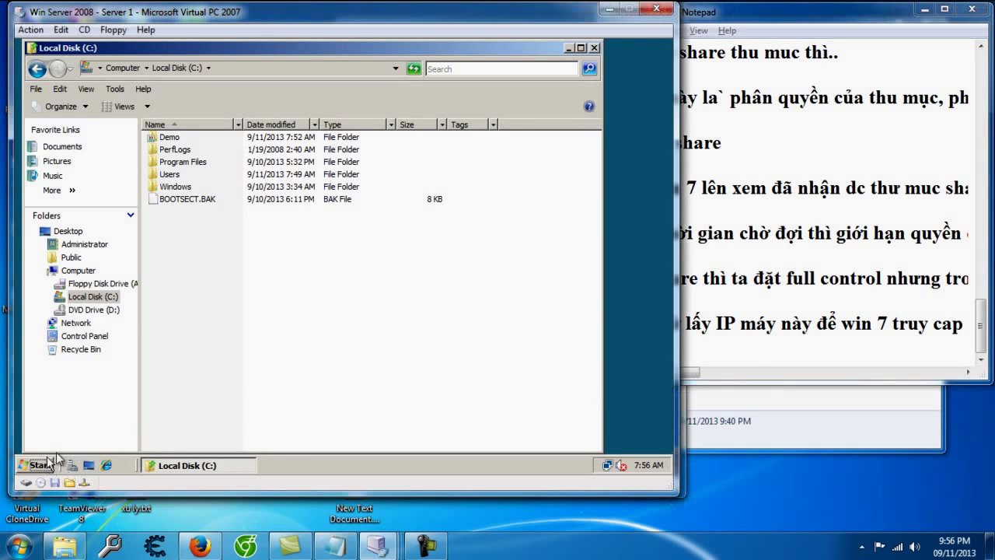
Step: Run ipconfig in a server command prompt to find IPv4 192.168.9.9, then bring up Win7
left_click(45, 465)
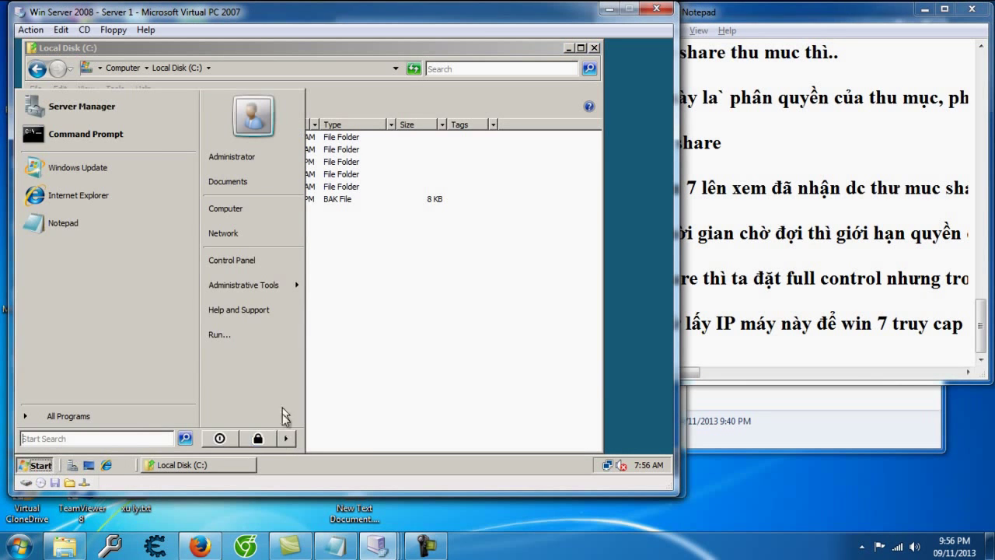
left_click(221, 330)
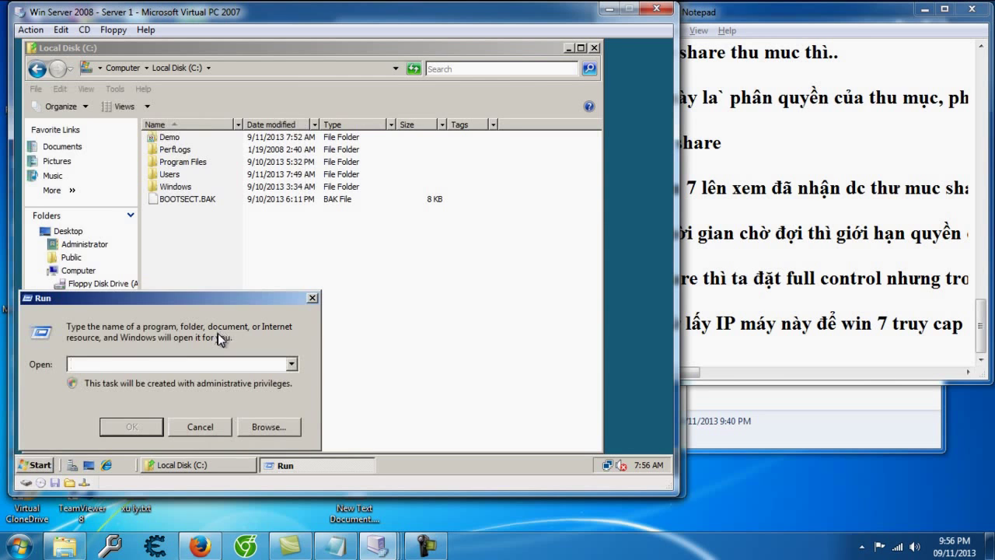
type("cmd")
key("Return")
type("ipconfig")
key("Return")
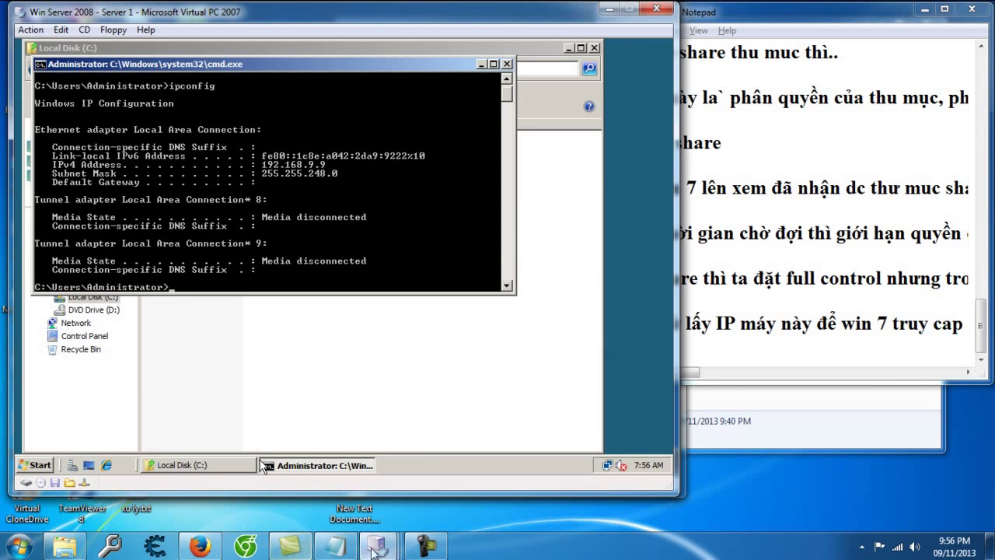
mouse_move(378, 546)
left_click(535, 481)
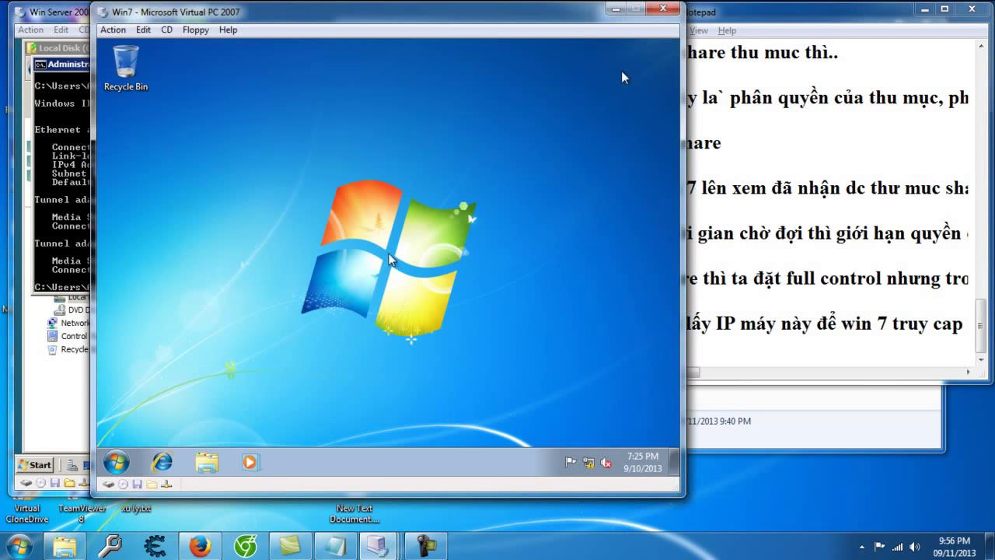
Step: From Win7's Start search, open \\192.168.9.9 to reach the server's network password prompt
left_click(136, 462)
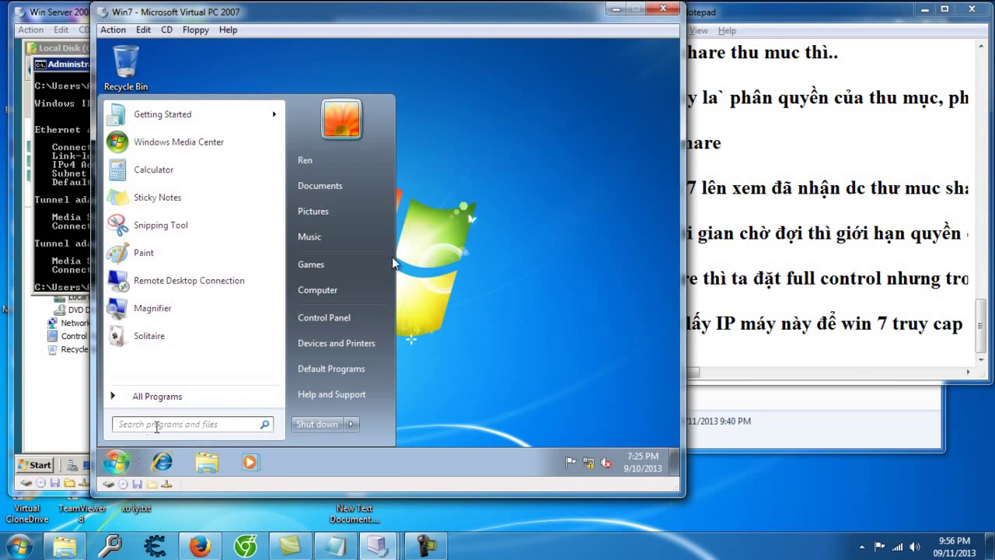
type("\\\\192.")
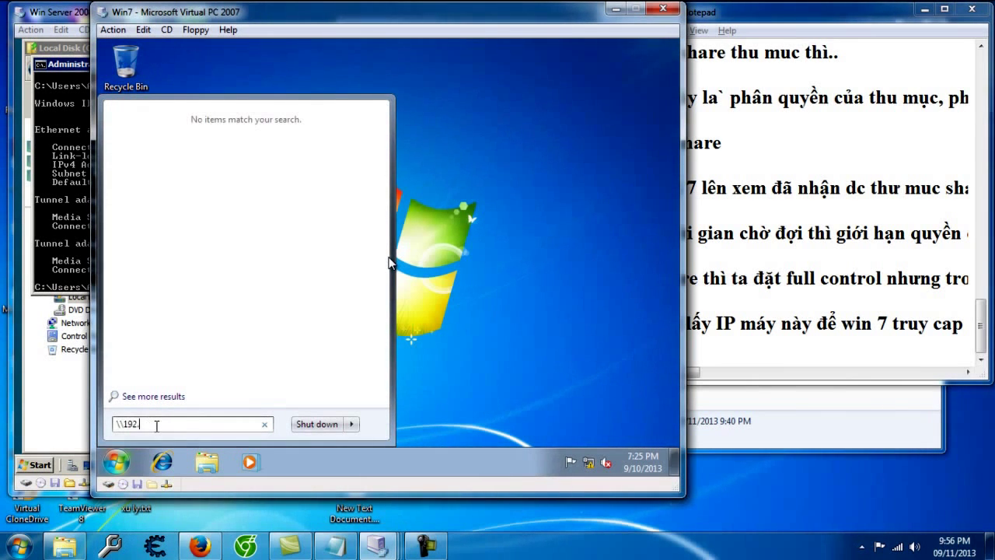
type("168.9")
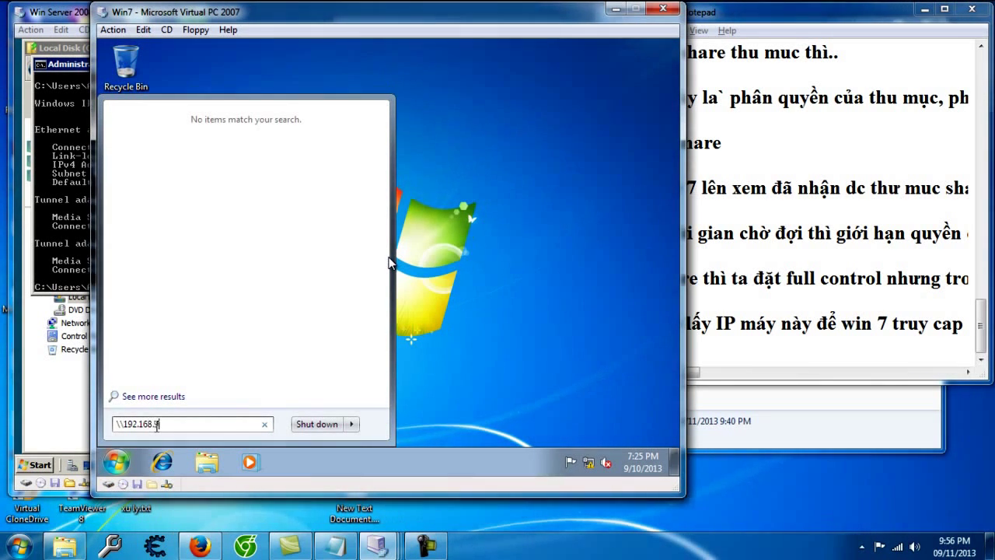
type("1")
key("Return")
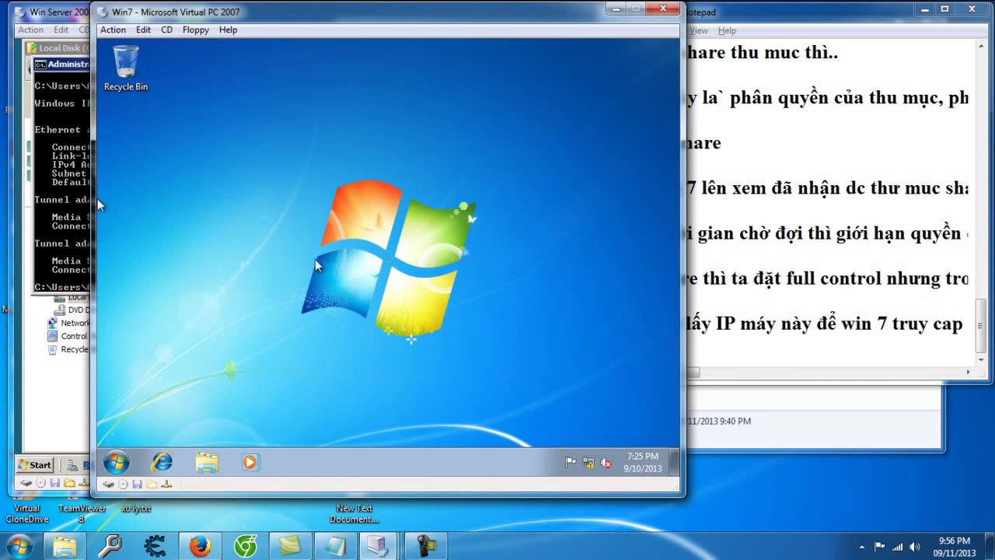
left_click(89, 221)
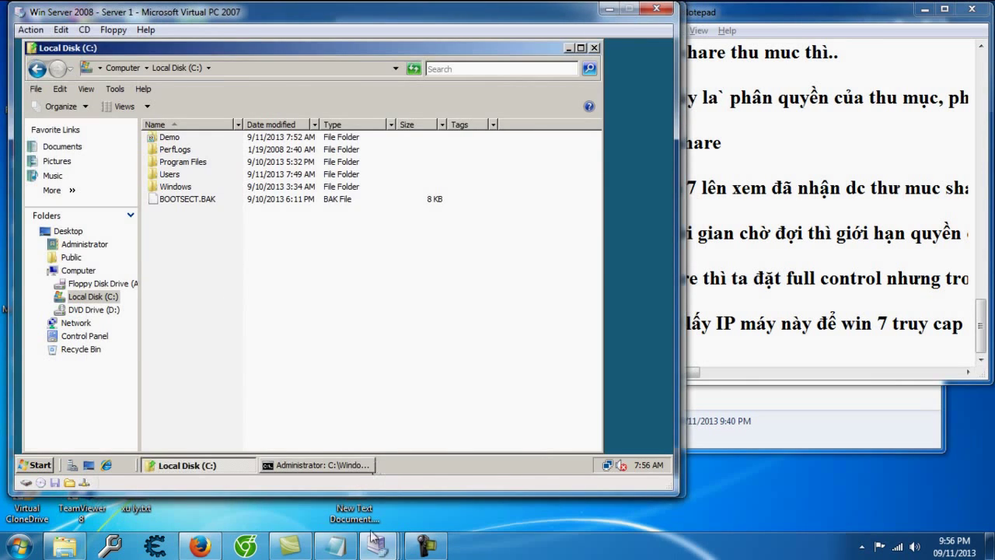
mouse_move(378, 546)
left_click(497, 475)
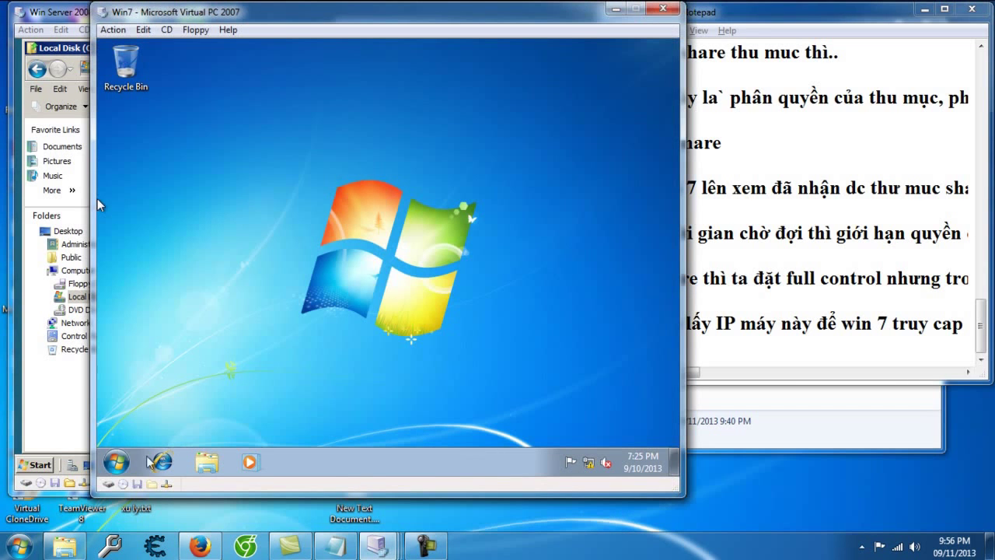
key("super")
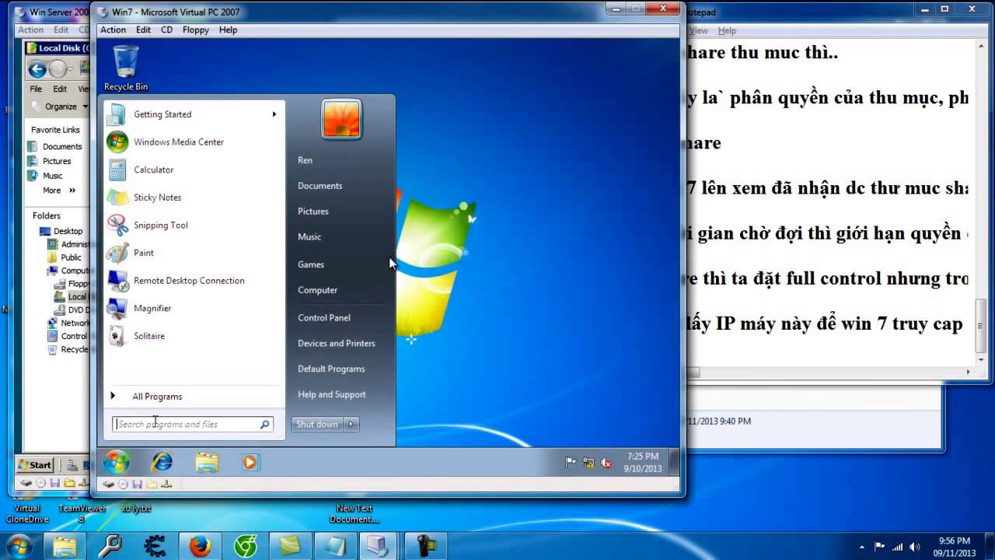
type("\\\\192.168.9.9")
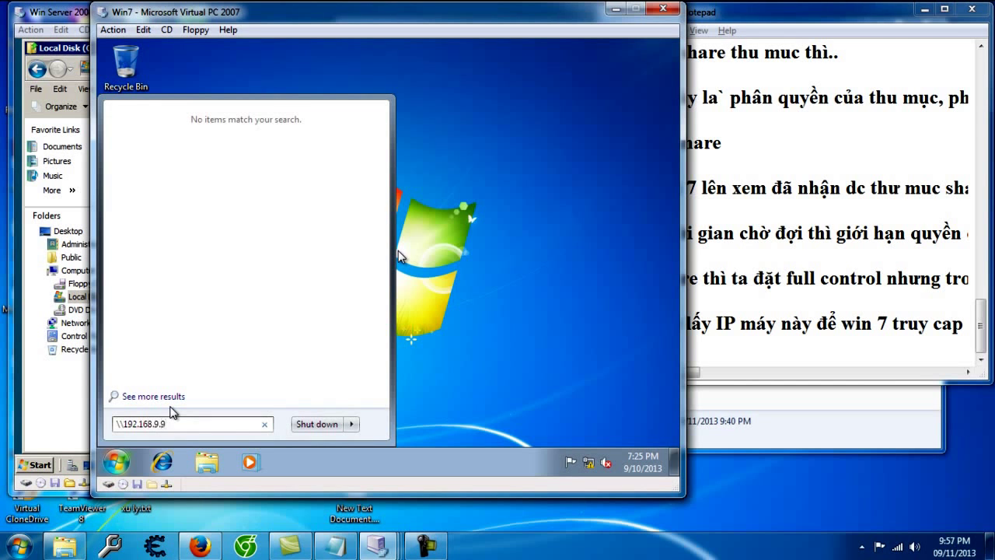
key("Return")
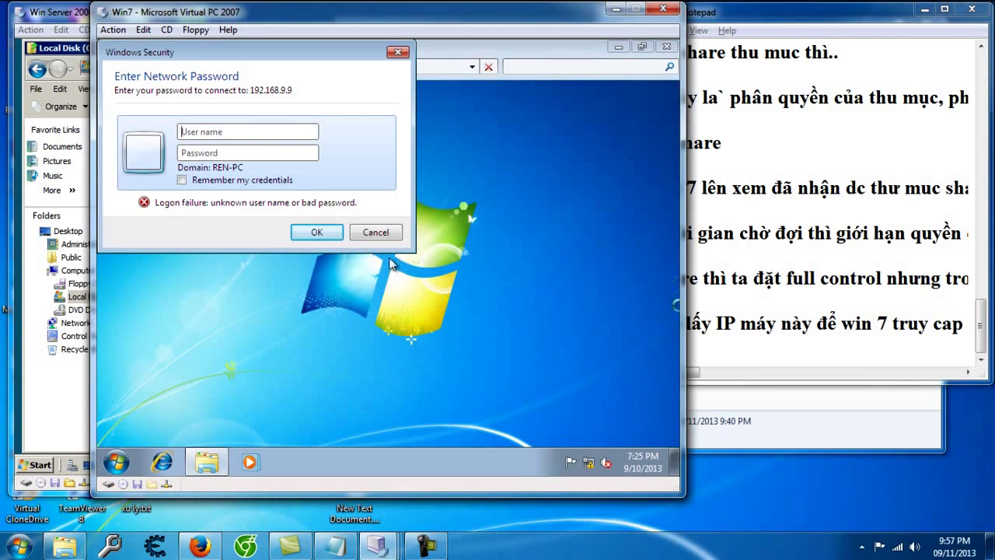
Step: Add the note line '- connect dc vào máy winserver' in Notepad
left_click(796, 359)
key("Return")
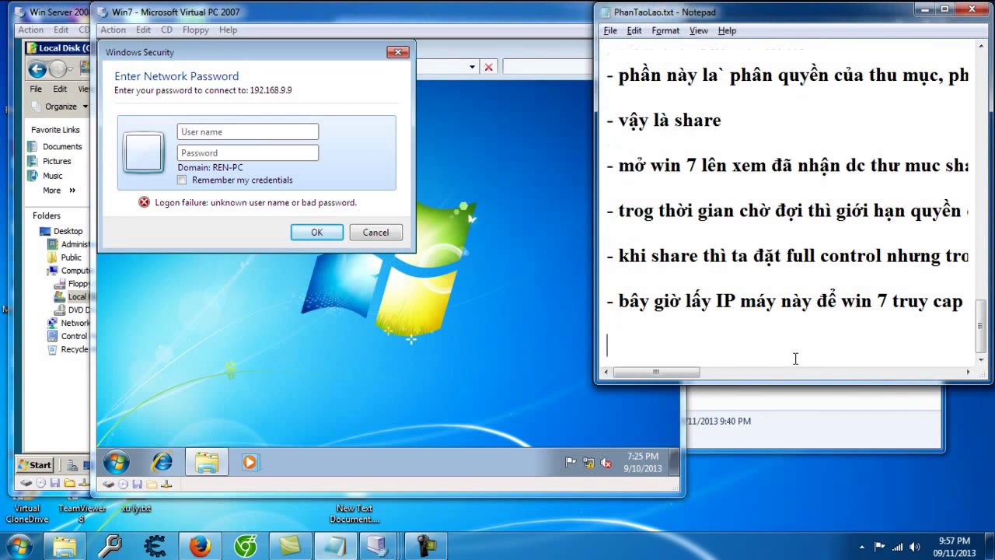
type("- connc")
key("BackSpace")
type("ect")
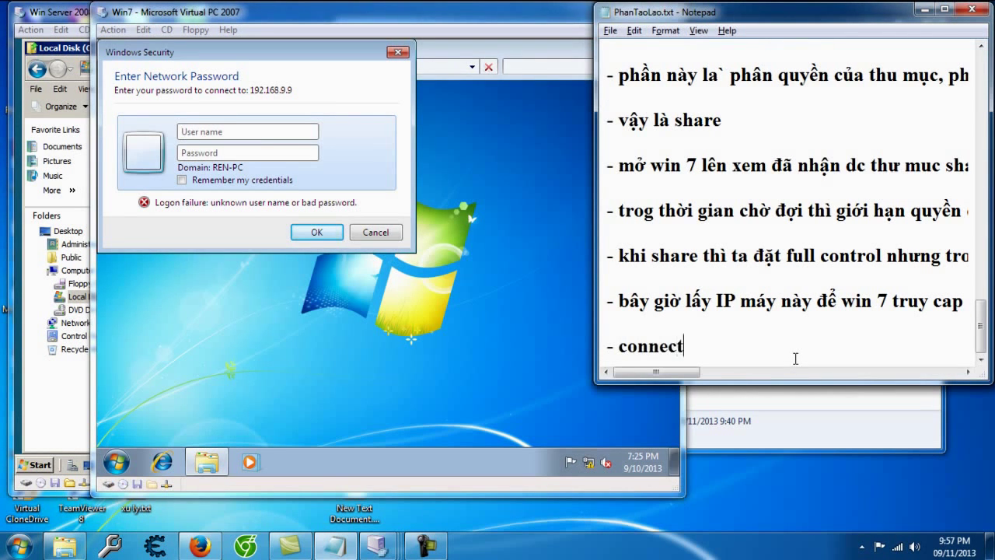
type(" dc vào màys winserve")
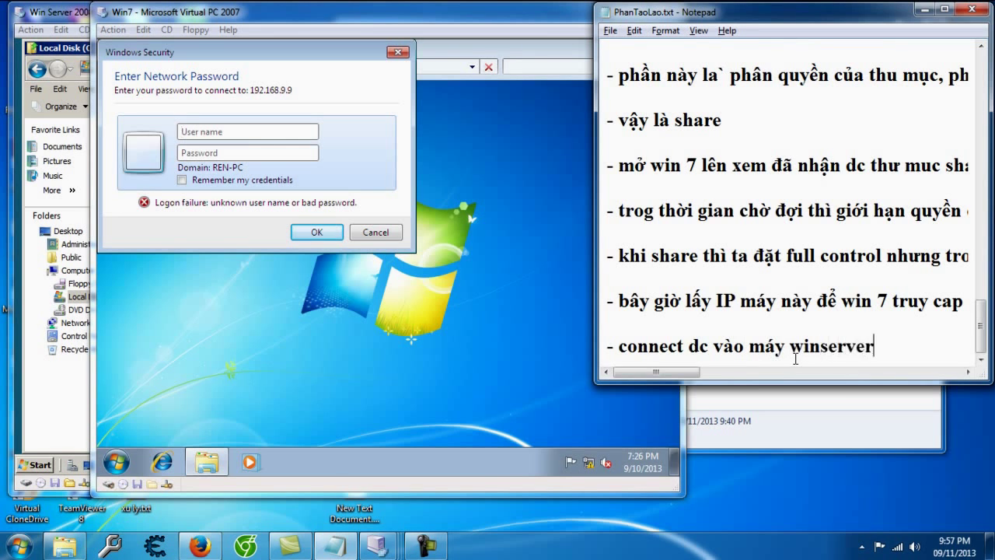
type("r")
Step: Add a note line saying to log in with the demo user's account, then a blank line
key("Return")
key("Return")
type("- bă")
key("BackSpace")
key("BackSpace")
type("đă")
type("g nhap bằng tài ko")
key("BackSpace")
type("hoản Minh nhé")
key("Return")
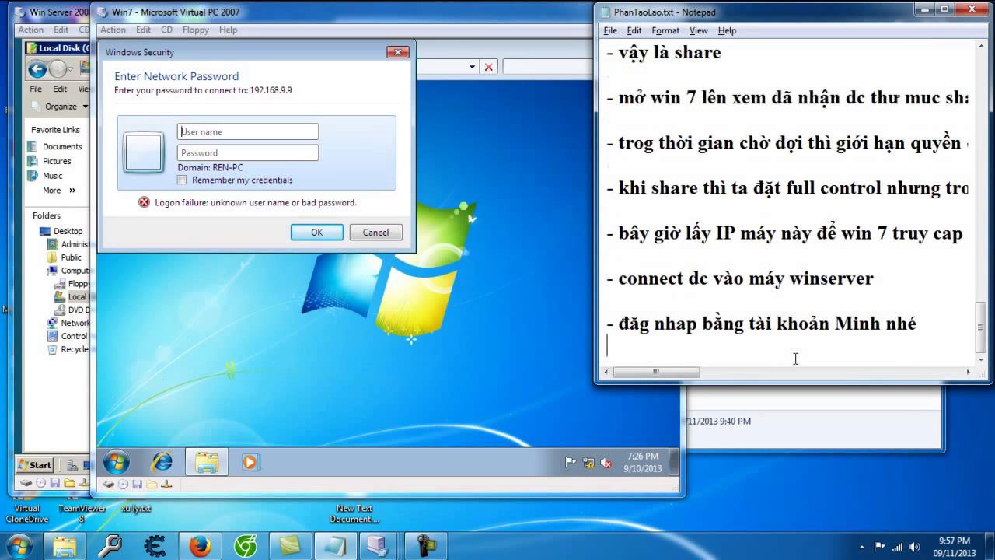
key("Return")
Step: Sign in to the server at 192.168.9.9 with the demo user's credentials
left_click(207, 132)
type("M1234")
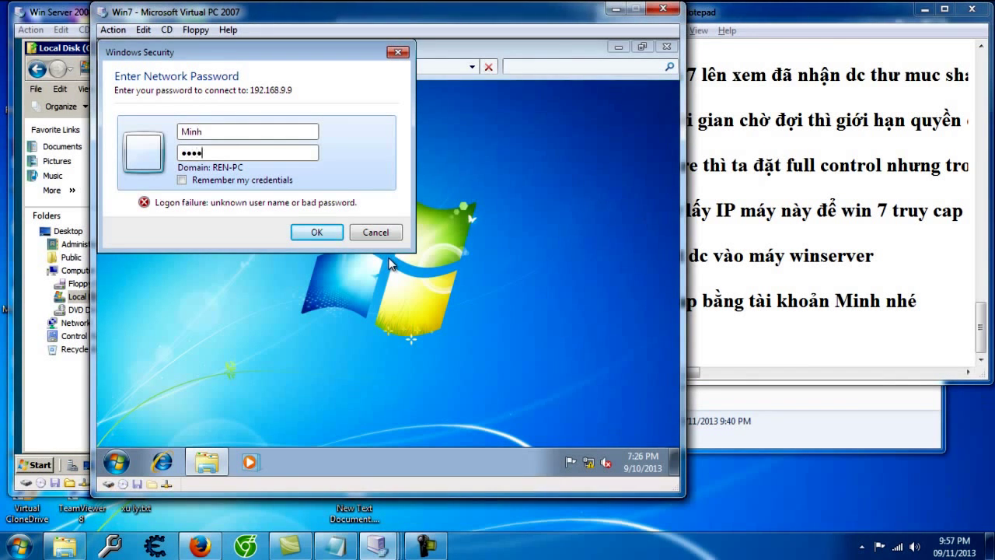
key("Return")
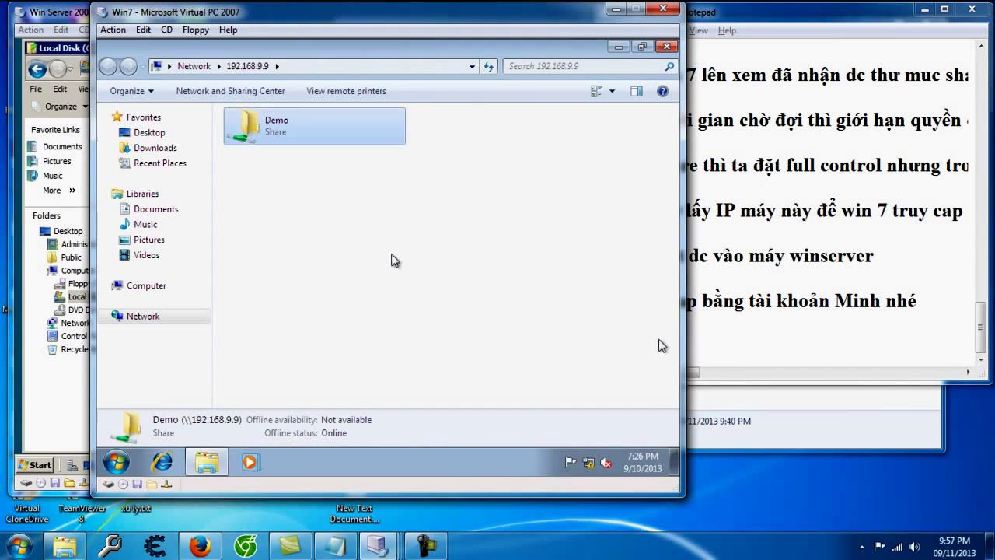
Step: Add the note '- đây là thư muc đã share' and start a new line
left_click(806, 352)
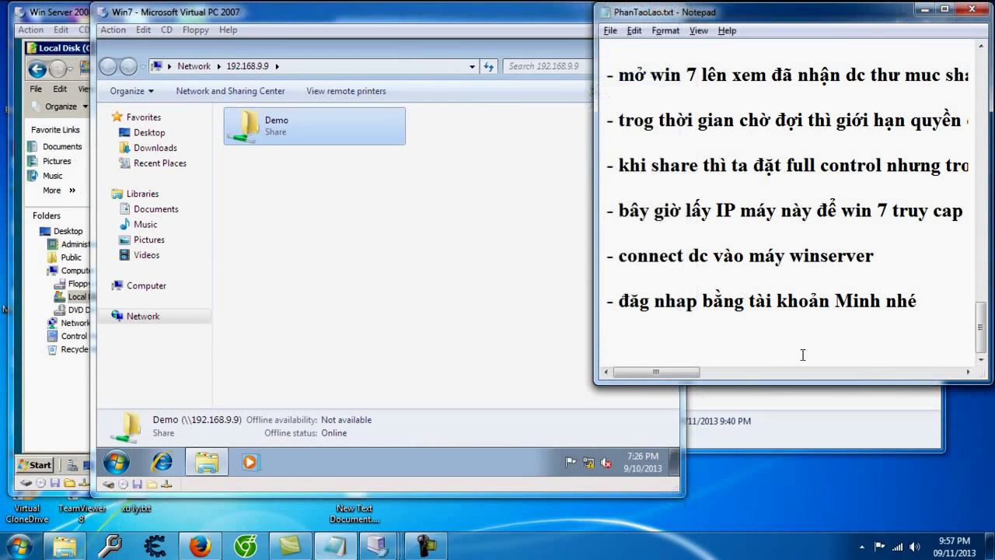
type("- daây là thư muc ")
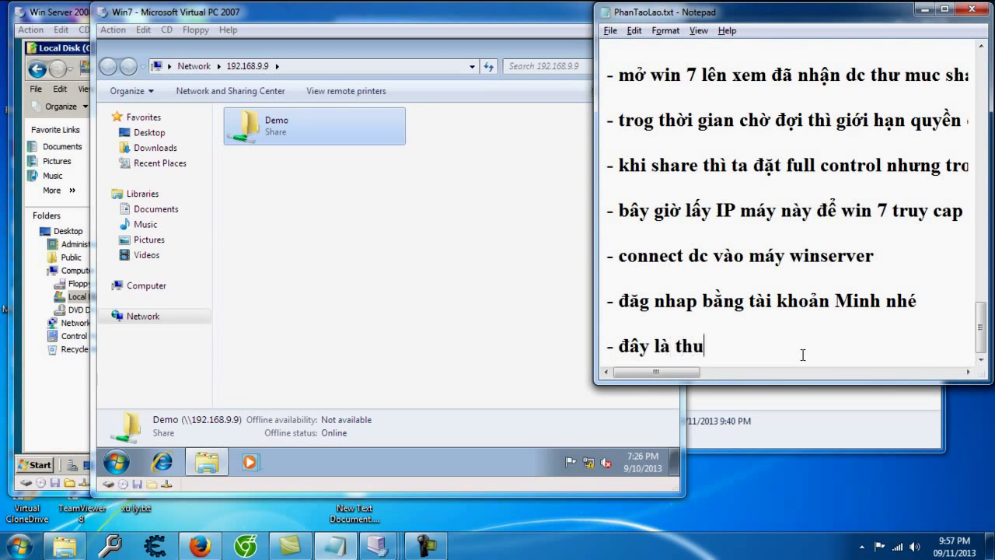
type("đã sahre")
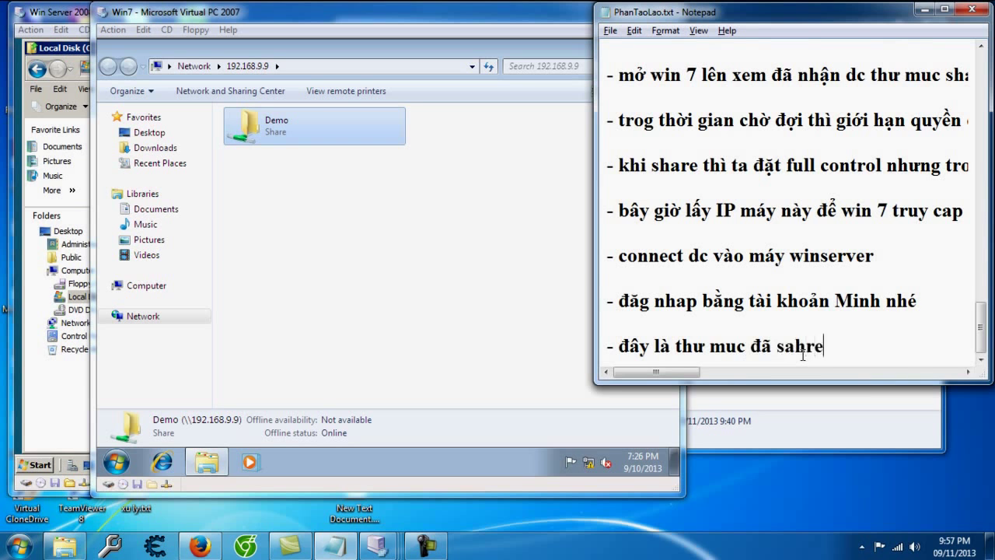
type("are")
key("Return")
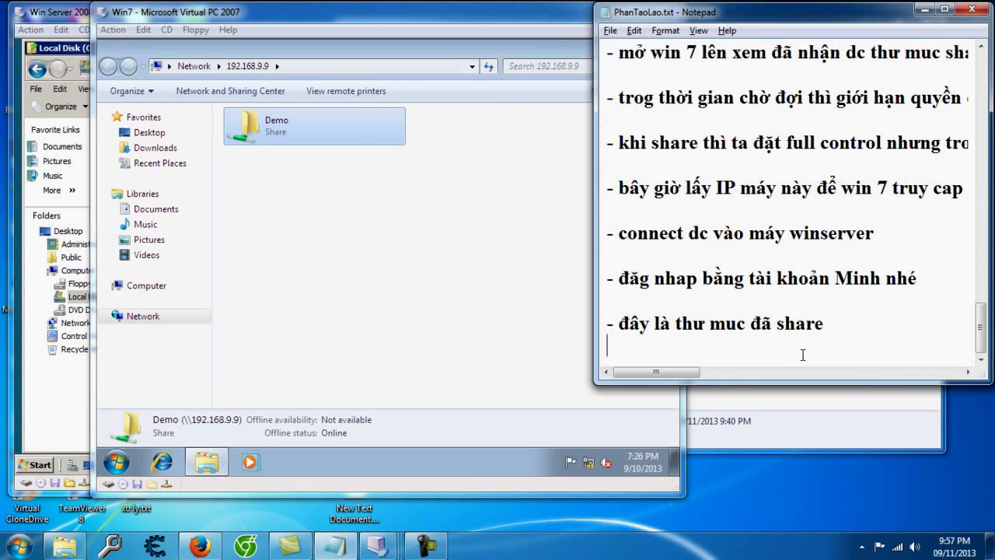
Step: Open the Demo share and try deleting New Folder, which is denied
left_click(384, 261)
left_click(324, 137)
double_click(323, 138)
left_click(272, 136)
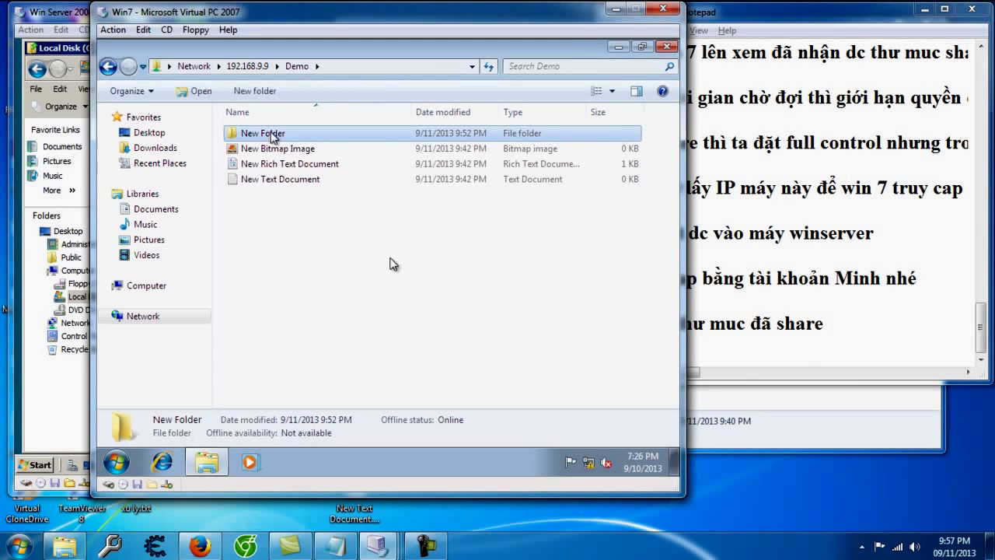
key("Delete")
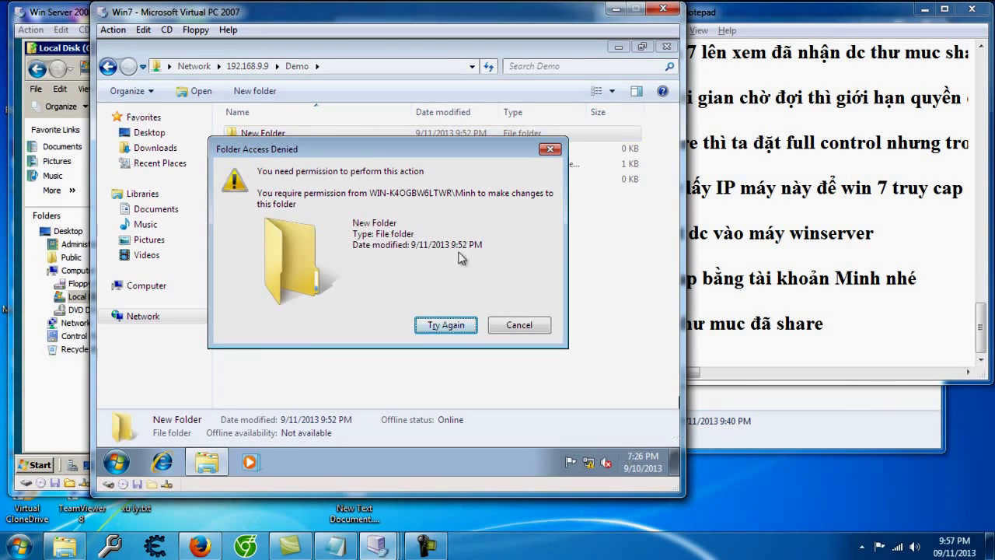
left_click(742, 350)
Step: Note that the user can't delete, folder sharing is done, and file server comes next
type("- da")
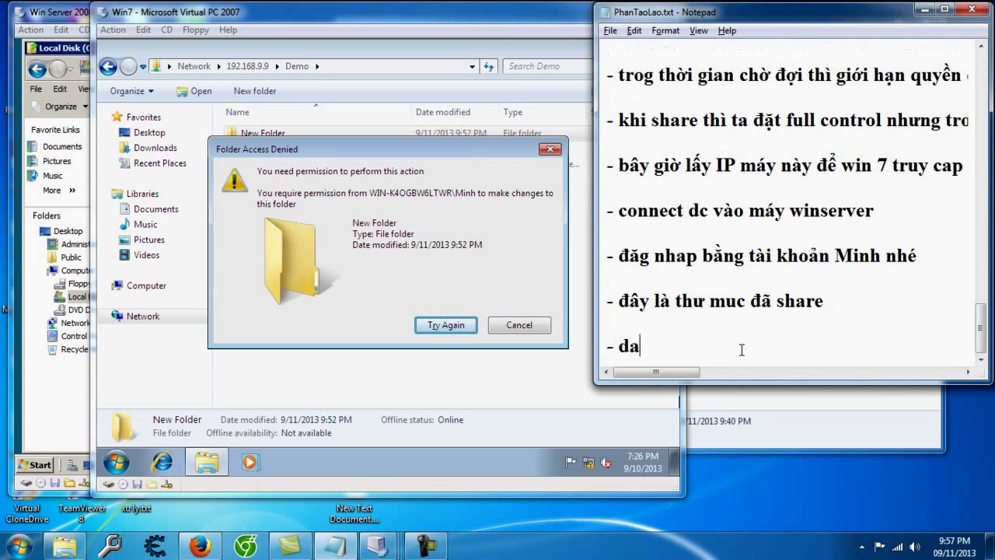
type("ấy Minh ko")
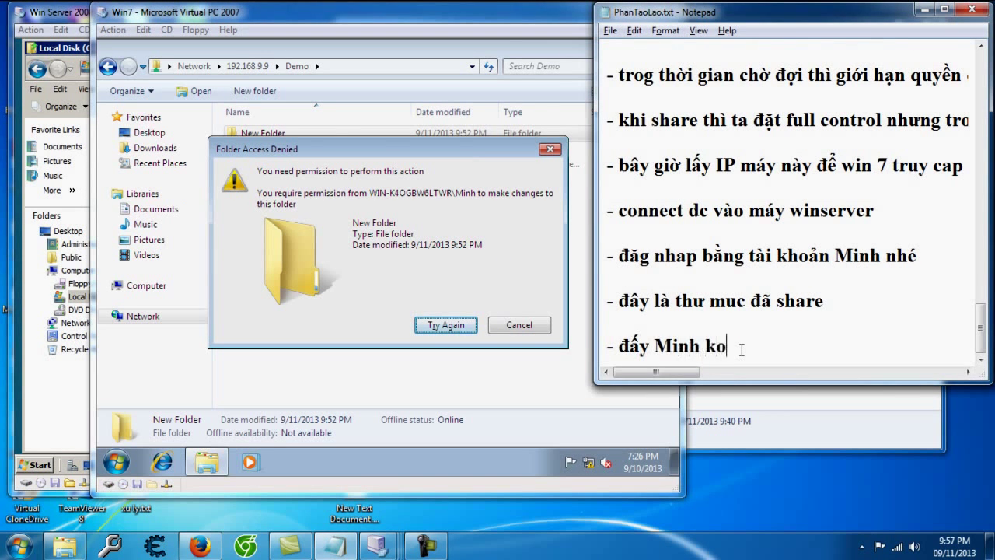
type(" có quyền xoa")
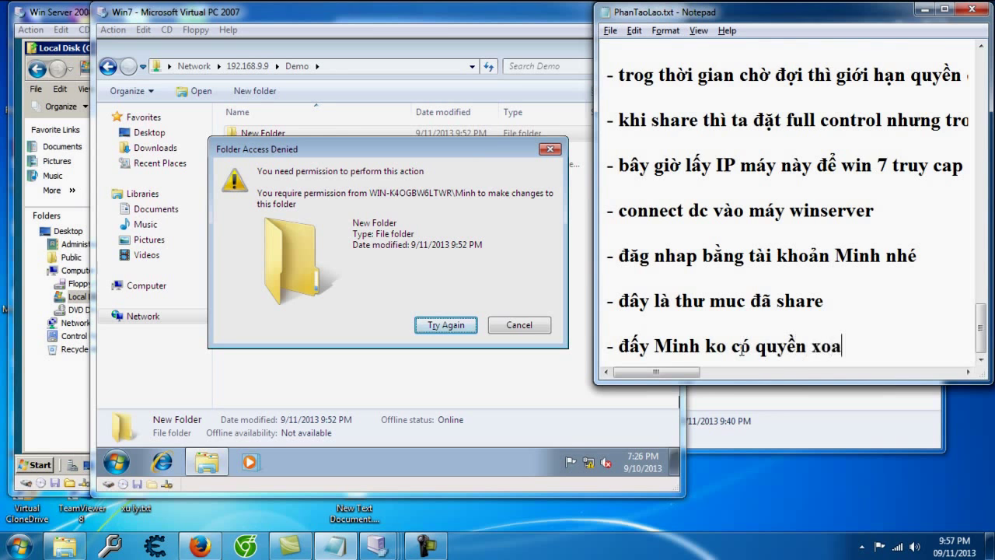
key("BackSpace")
key("BackSpace")
type("óa...")
key("Return")
type("- va")
type("y là  xong pha")
type("n")
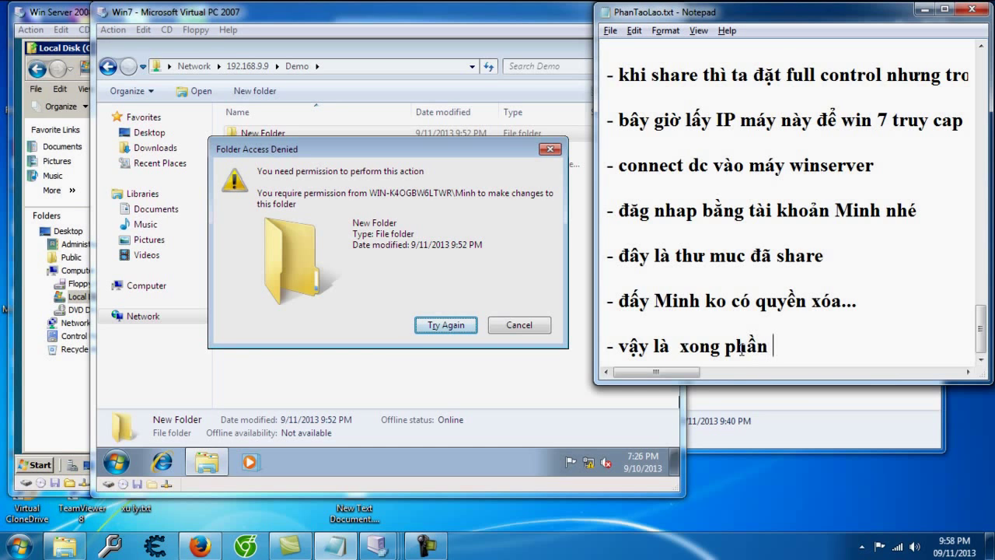
type(" shar ")
type("e thuw mục nhé...")
key("Return")
type("- tie")
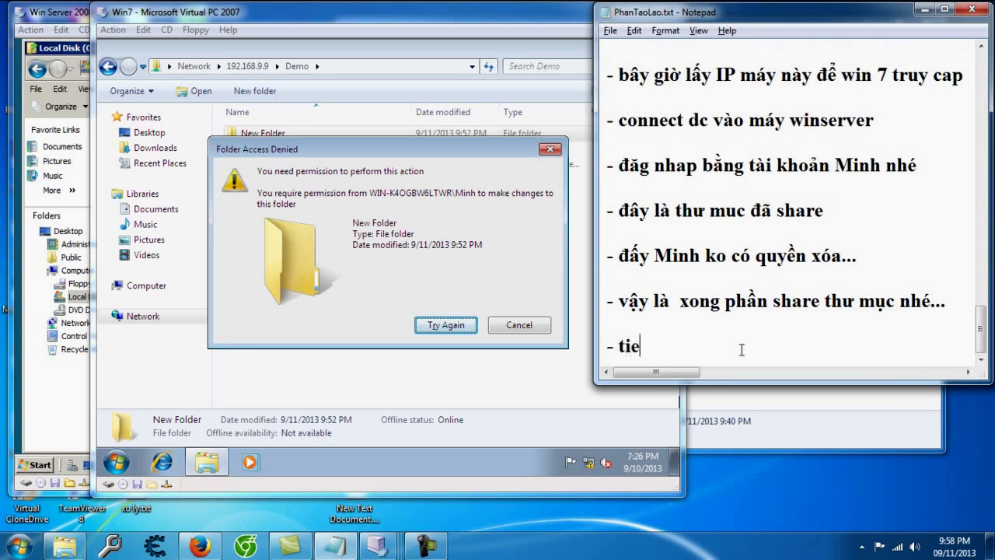
key("BackSpace")
type("ếp theo là")
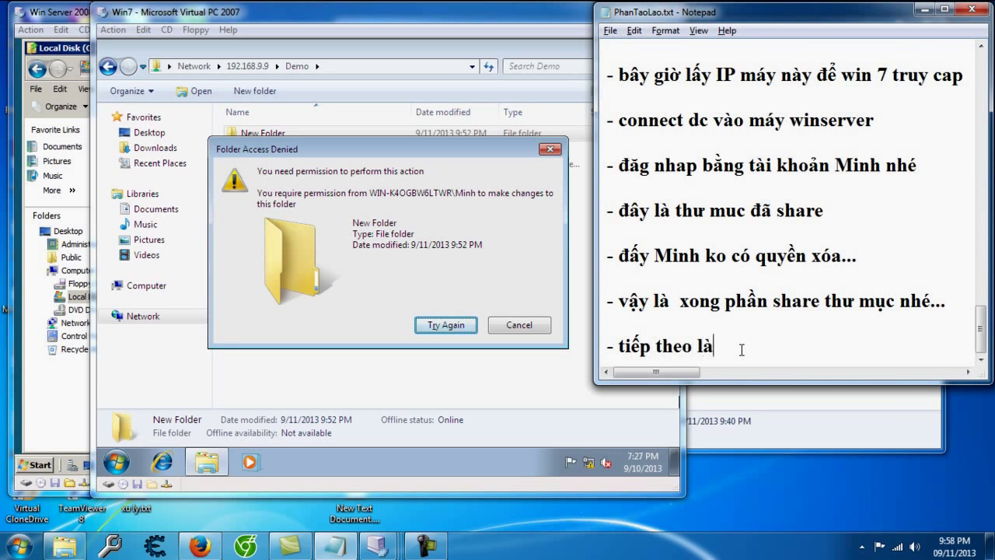
type(" file serve và")
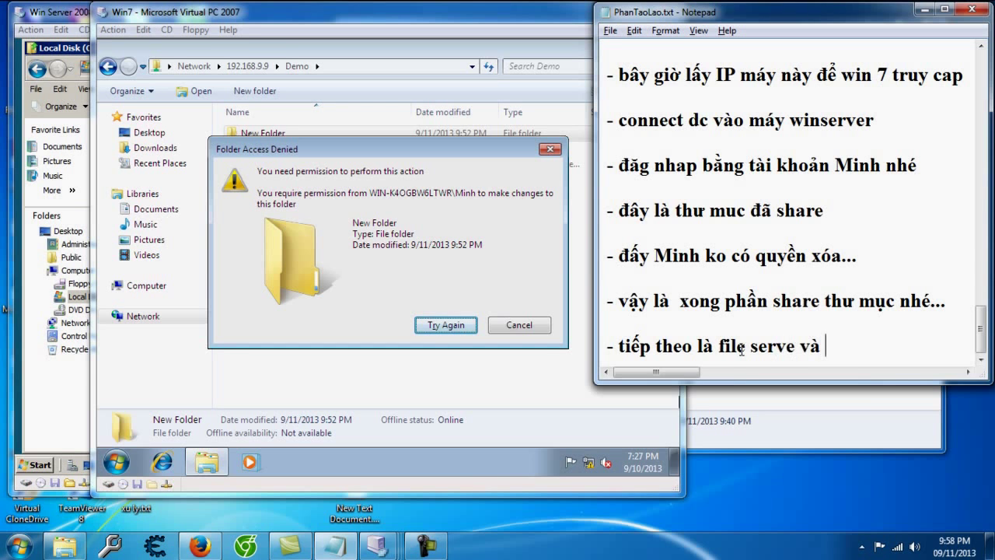
Step: Add notes that share and storage management comes next and about a food break
left_click(83, 445)
left_click(39, 464)
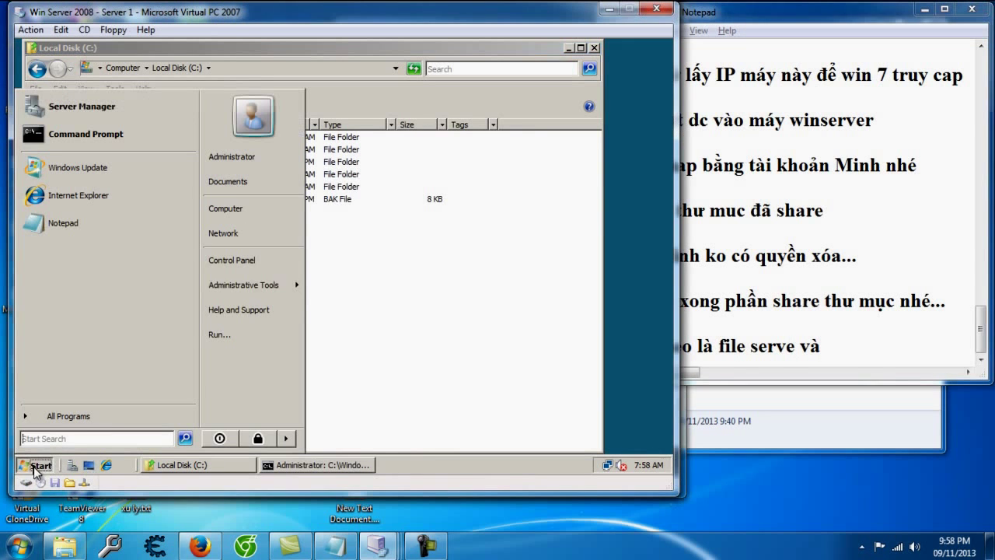
mouse_move(241, 286)
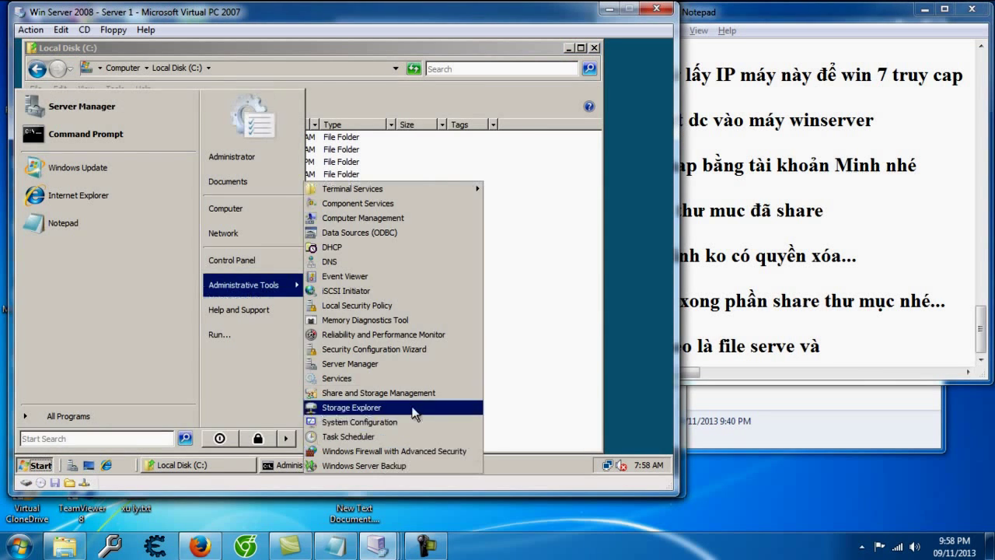
left_click(861, 358)
type("share and")
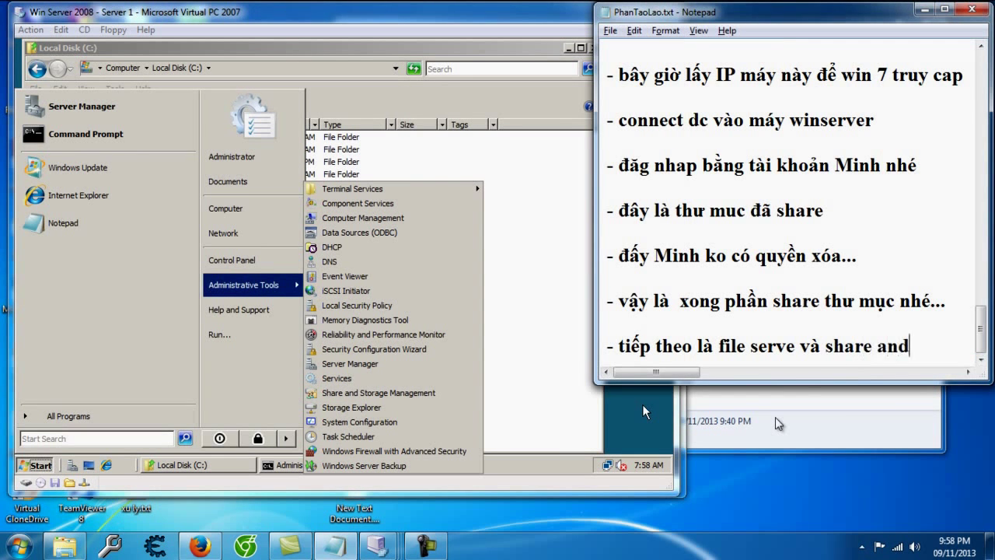
type(" storage mag")
key("BackSpace")
type("n")
type("ment...")
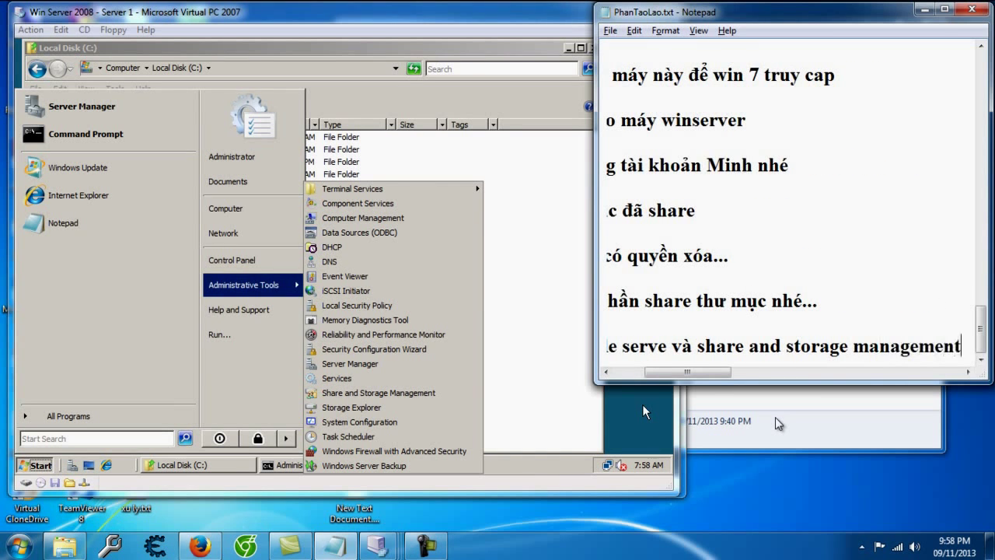
key("Return")
key("Return")
type("- đi kiếm j`")
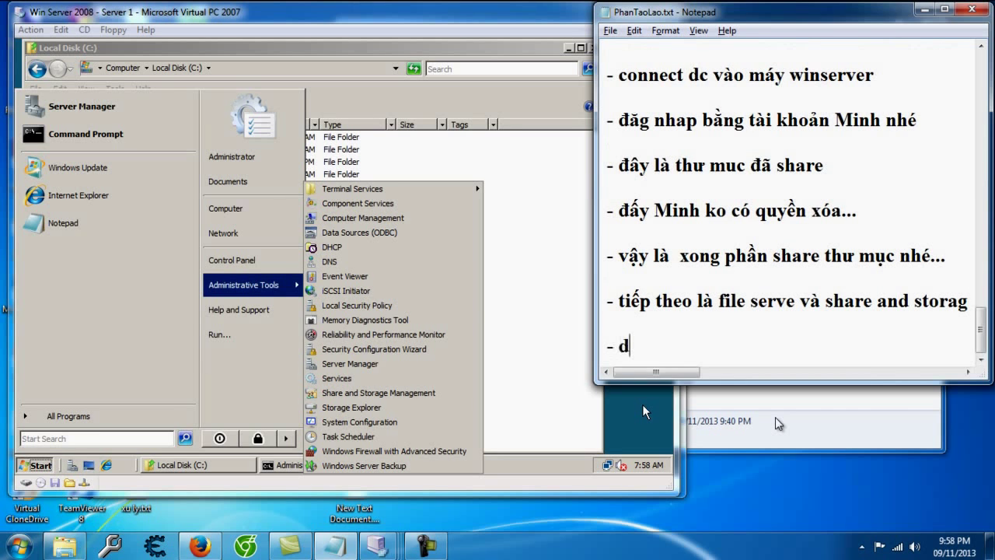
type(" ăn")
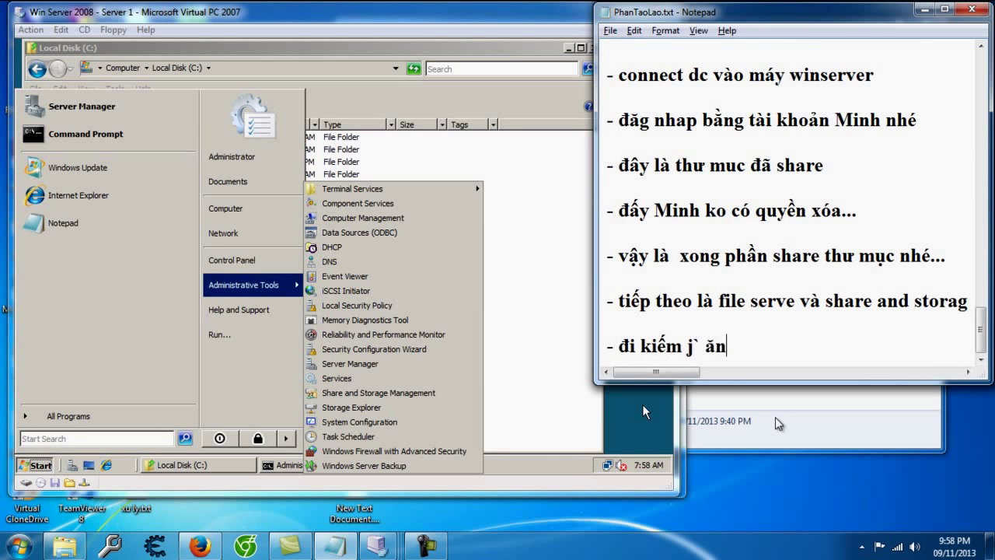
type(" đã -_-....")
key("Return")
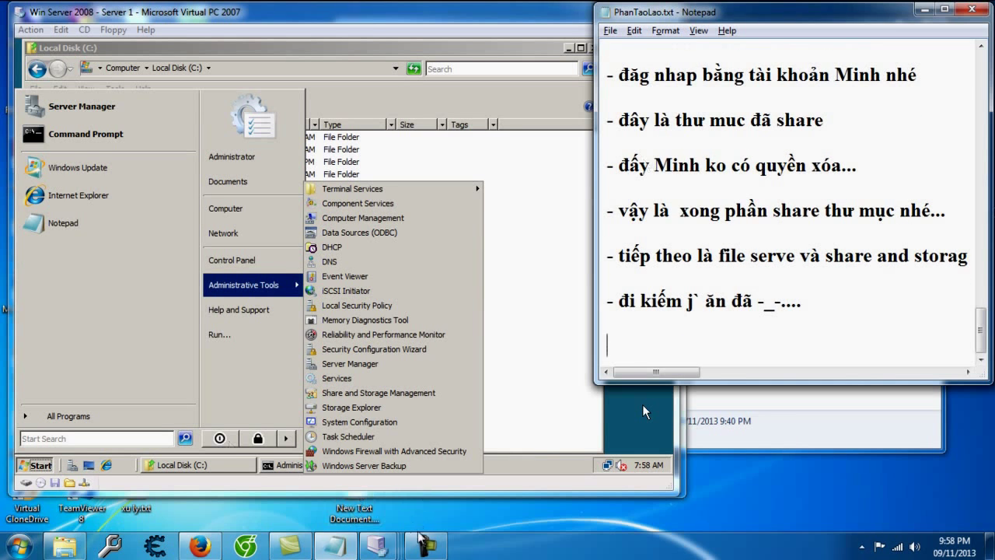
Step: Add the note '- Rồi giờ tiếp tục nhé... cài file serve đã :v..' and launch Server Manager
left_click(335, 547)
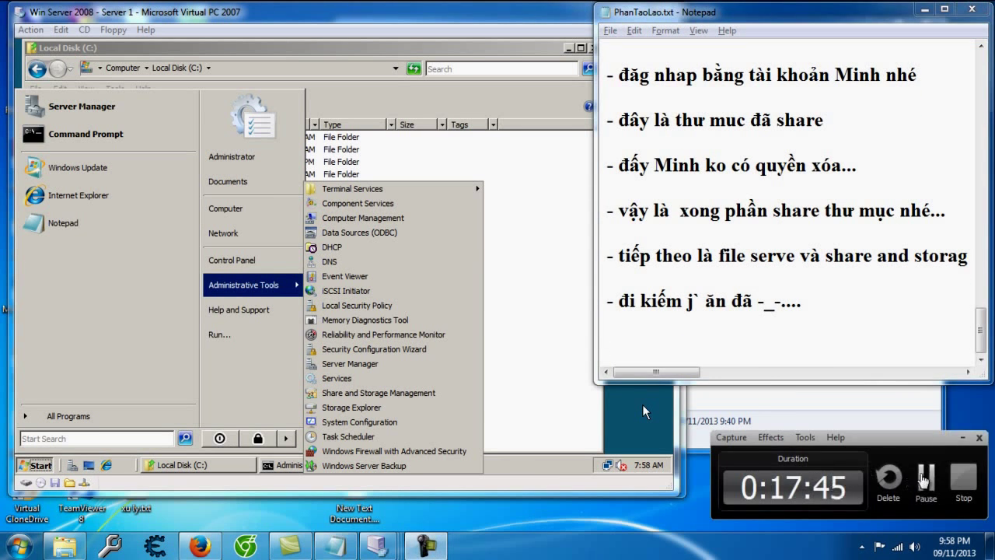
left_click(925, 476)
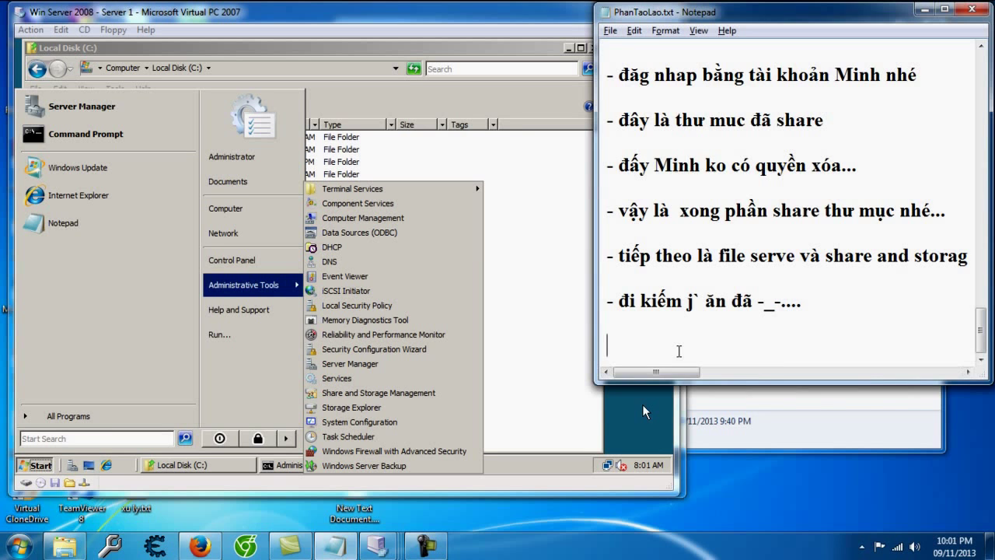
type("- Rồi giờ tiếp t")
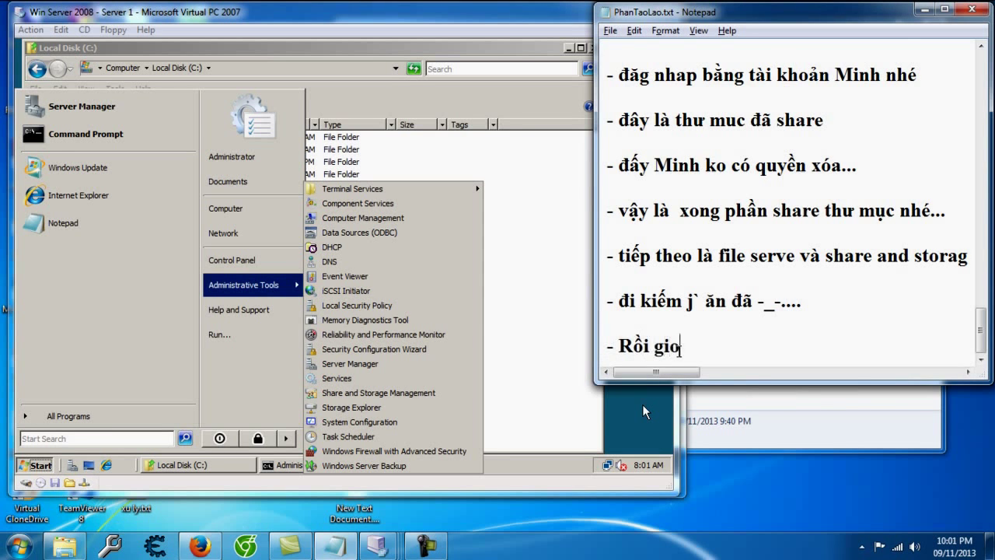
type("ục")
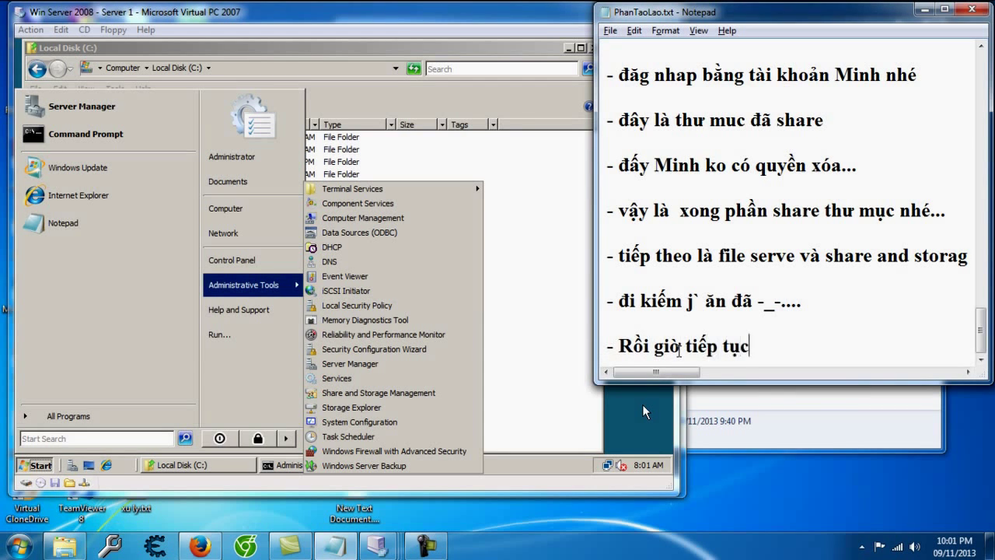
type(" nhé... càifil")
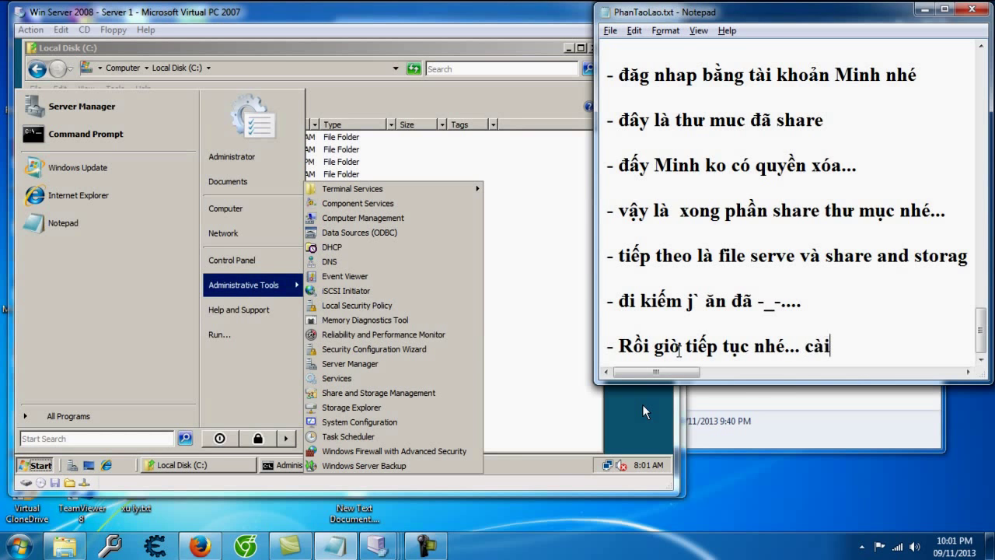
key("BackSpace")
key("BackSpace")
key("BackSpace")
type("file serve da :v..")
key("Return")
key("Return")
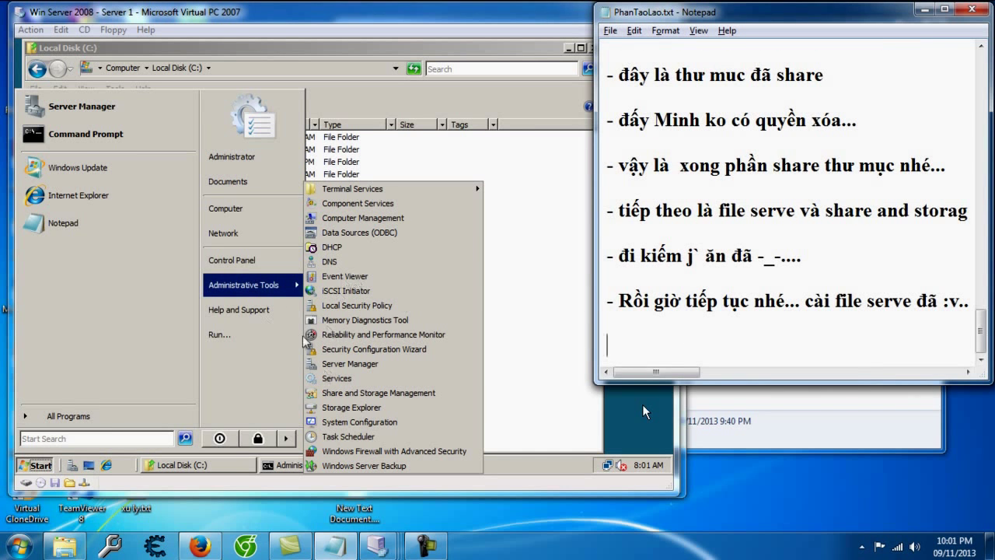
left_click(85, 106)
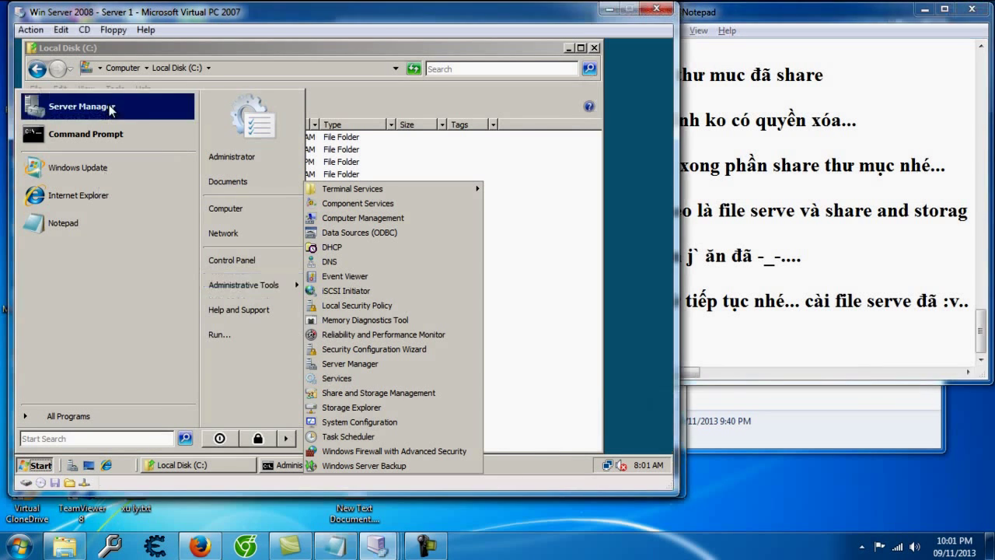
Step: Add the note '- cai y như DNS voi DHCP' in Notepad
left_click(769, 334)
type("- cai y như DNS voi DHC")
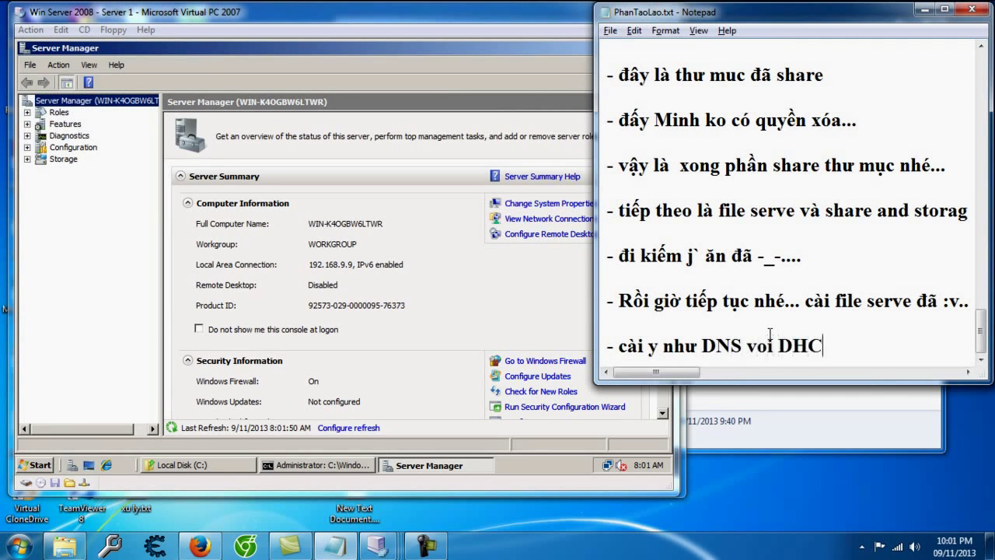
type("P")
key("Return")
key("Return")
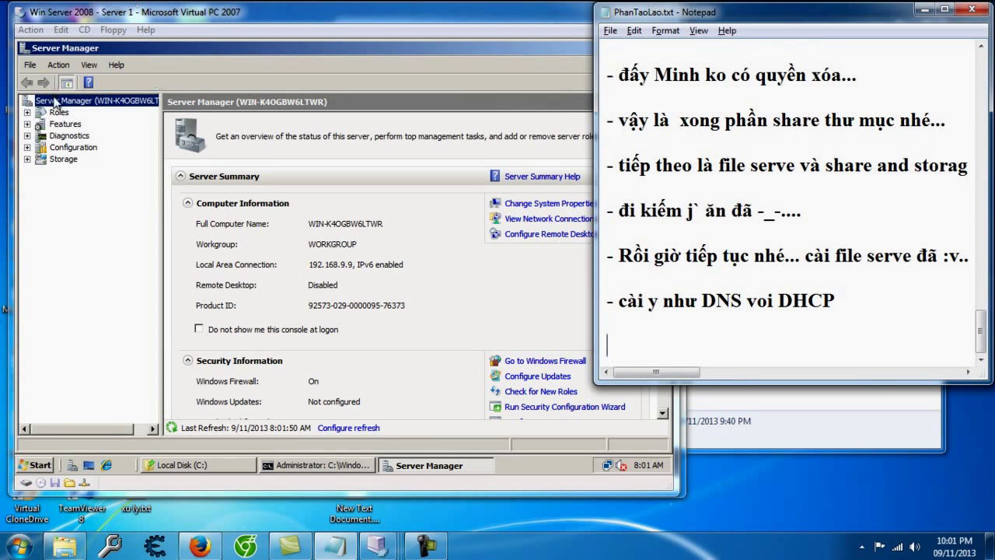
Step: Confirm File Services shows Installed in Add Roles, cancel, and open the File Services page
left_click(58, 112)
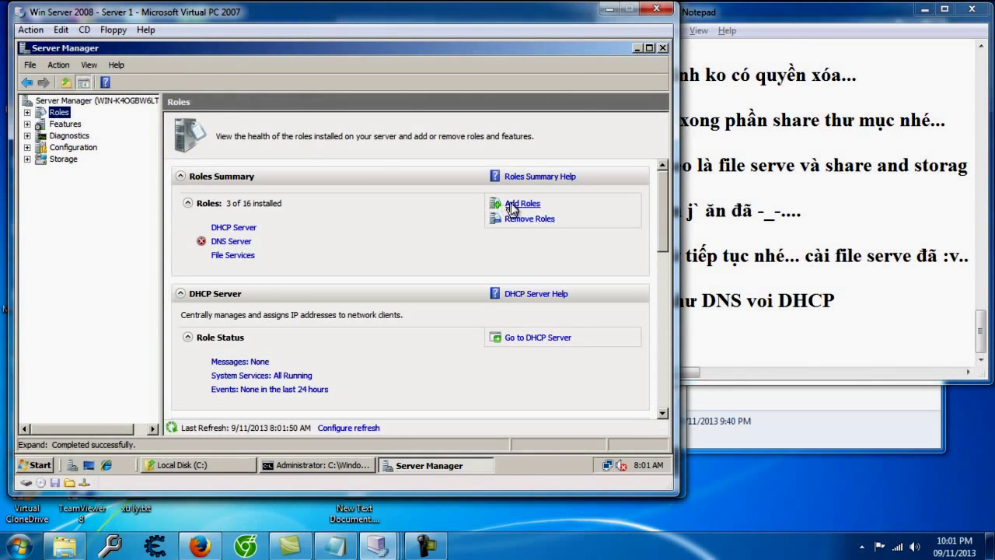
left_click(514, 204)
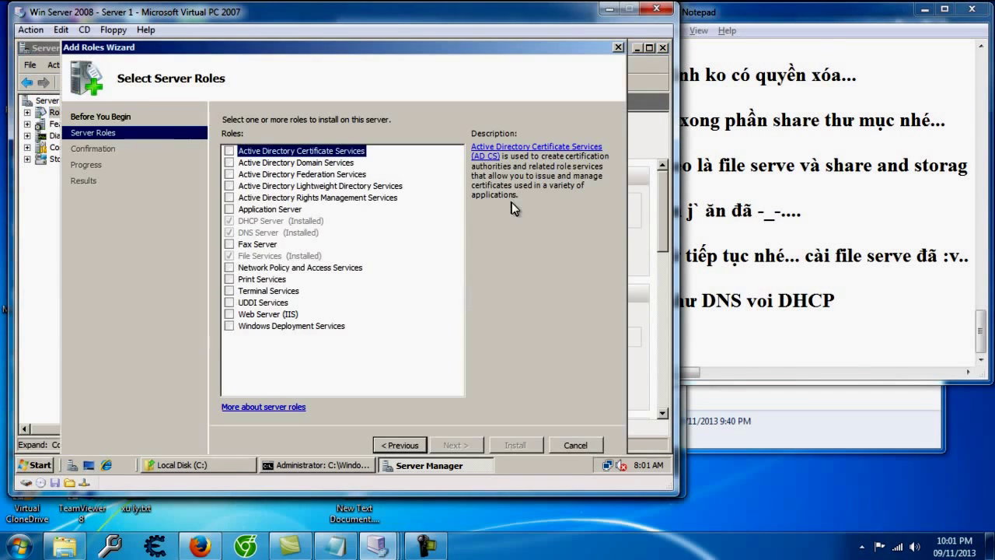
left_click(266, 256)
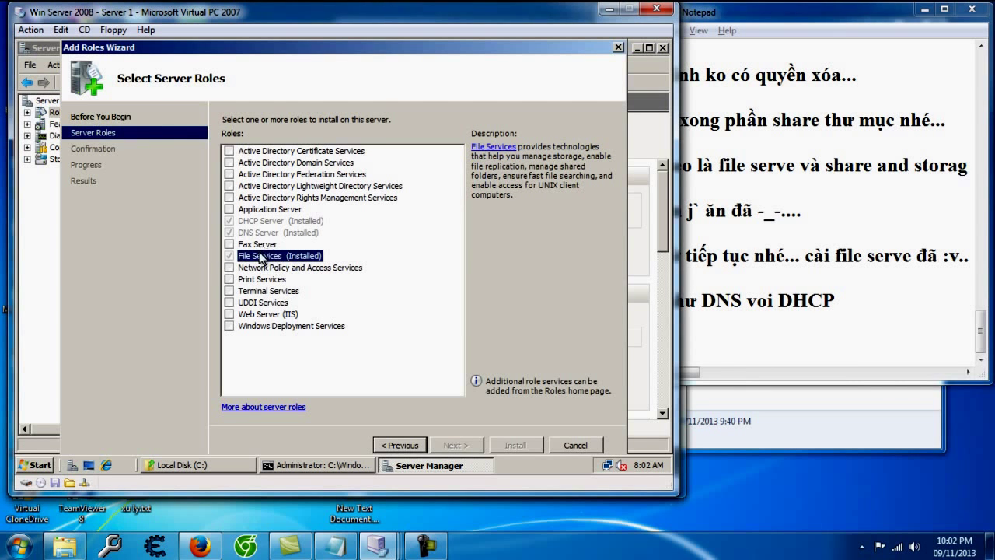
left_click(575, 444)
left_click(392, 266)
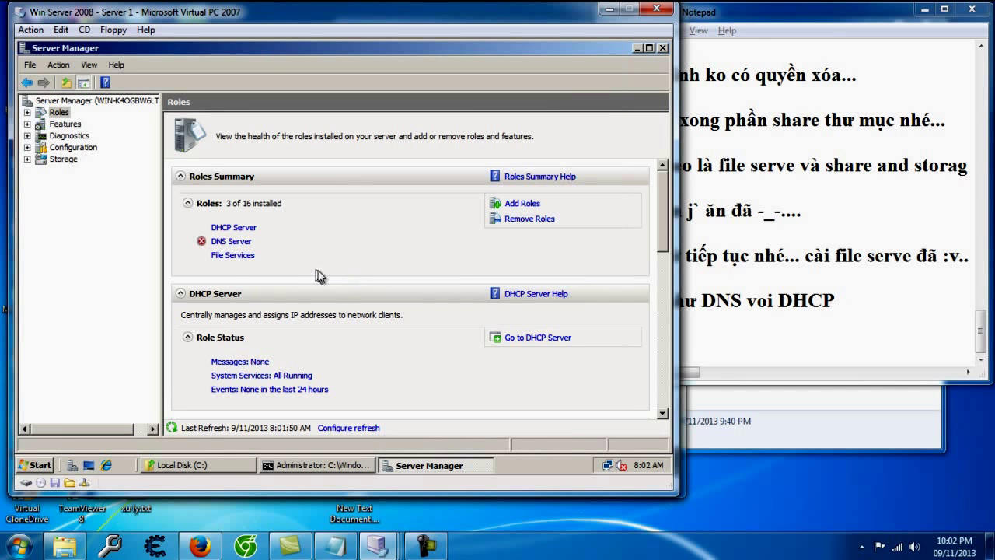
left_click(224, 255)
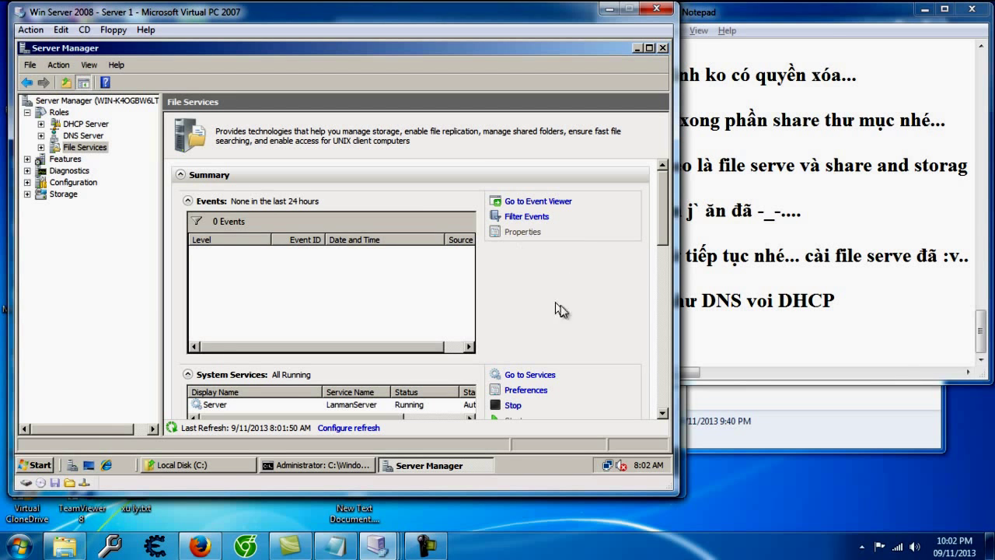
Step: Scroll the File Services page to review its installed role services
left_click_drag(662, 224, 666, 166)
left_click(35, 465)
mouse_move(254, 285)
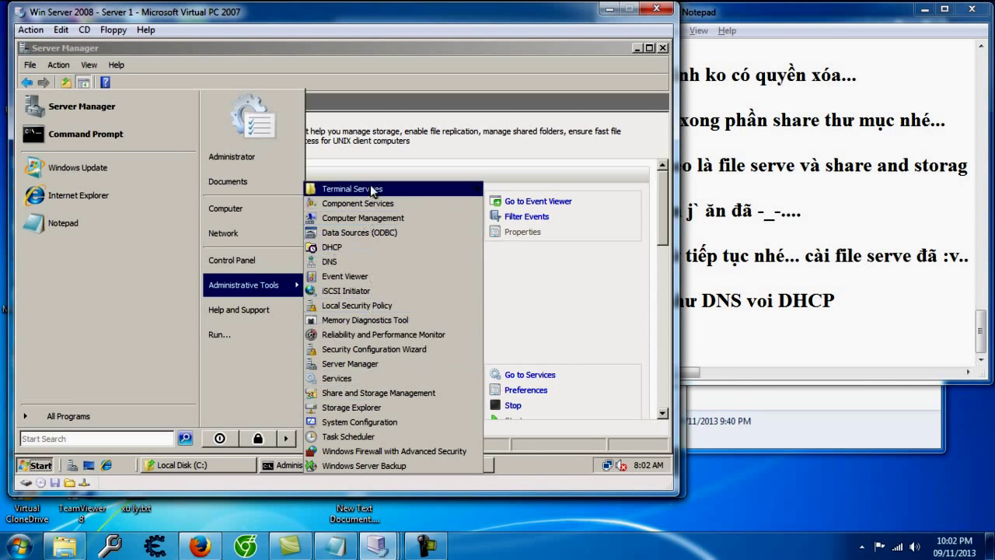
left_click(561, 274)
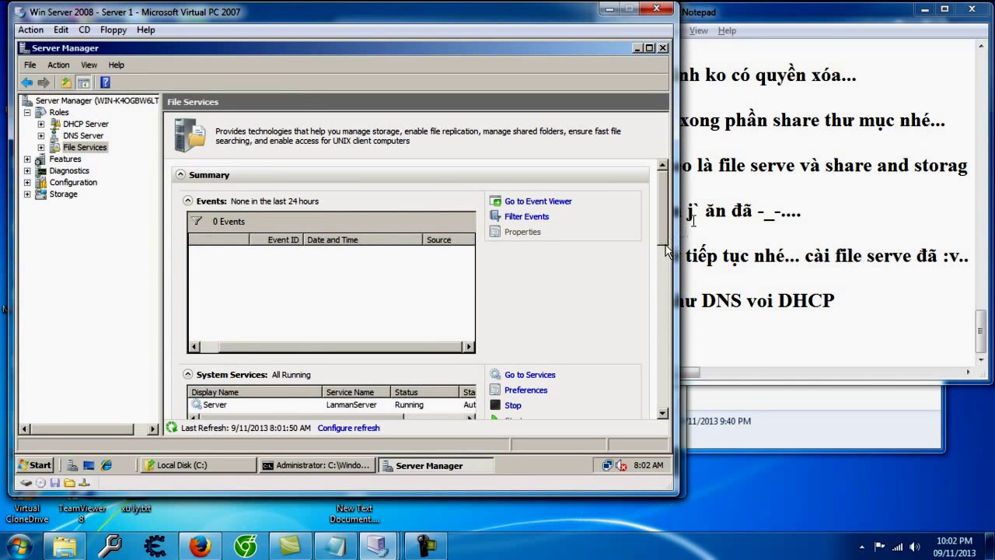
left_click_drag(658, 228, 659, 291)
Step: In Remove Role Services, review the File Server and DFS role service descriptions
left_click(549, 274)
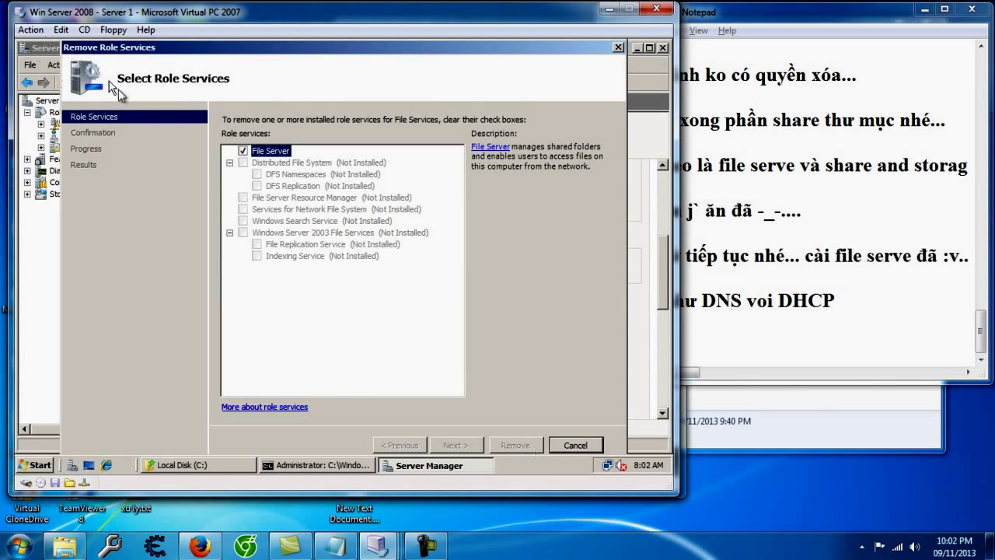
left_click(243, 150)
left_click(440, 287)
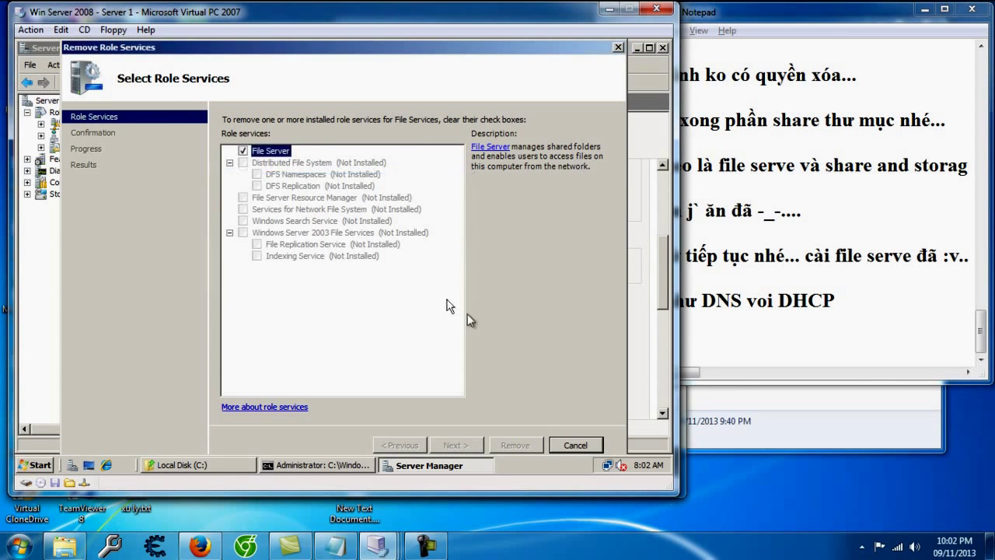
left_click(268, 187)
left_click(302, 176)
left_click(281, 152)
left_click(278, 164)
Step: Read the File Server Resource Manager description, then cancel the Remove Role Services wizard
left_click(282, 174)
left_click(268, 198)
left_click(229, 162)
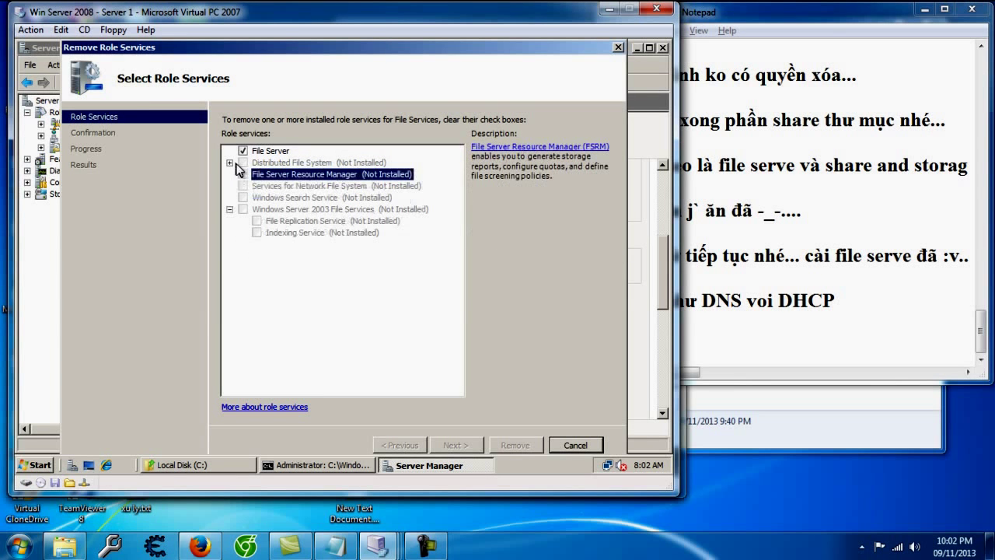
left_click(266, 152)
left_click(555, 444)
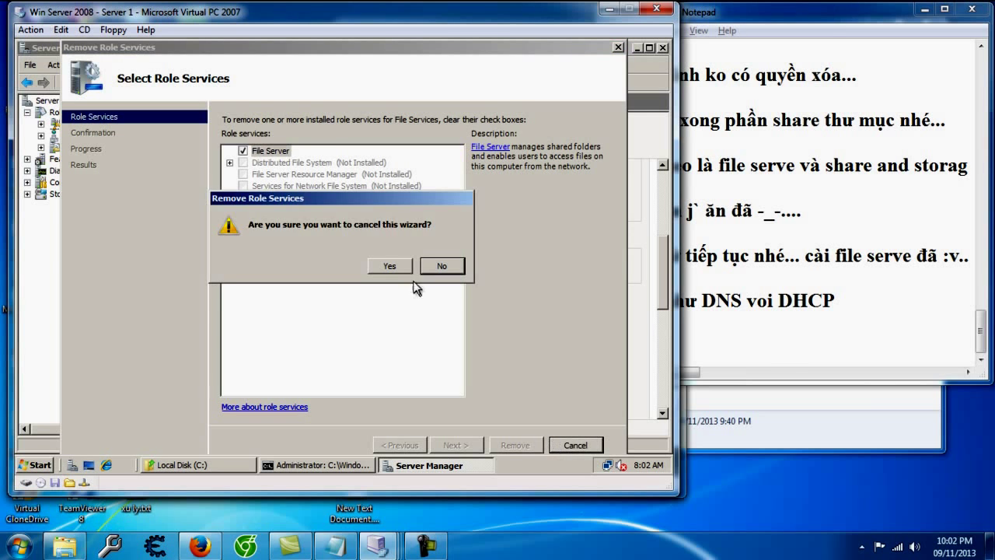
left_click(384, 264)
left_click(770, 377)
left_click_drag(766, 373, 635, 373)
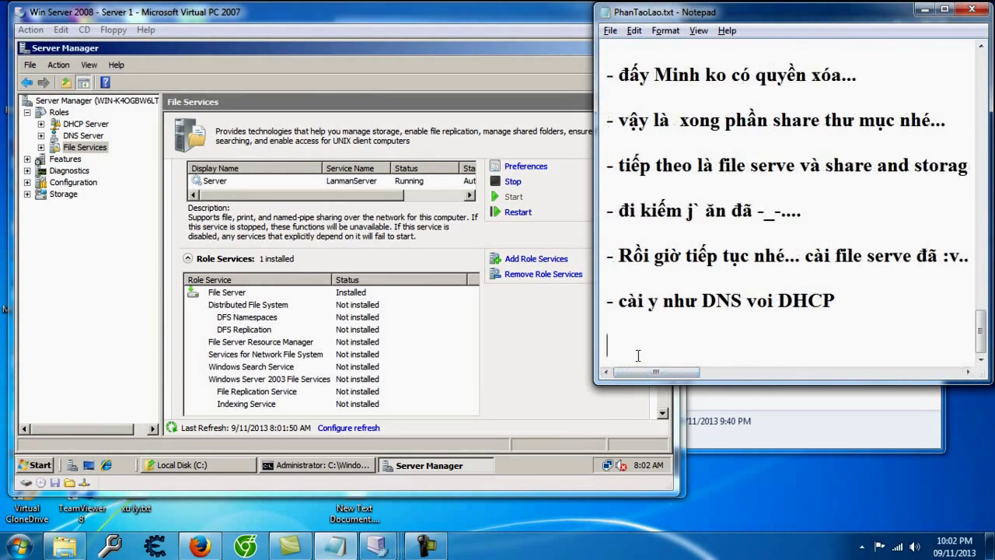
Step: Add notes wondering when it was installed and that more roles need installing
type("ủa cài luc nào ta @@...")
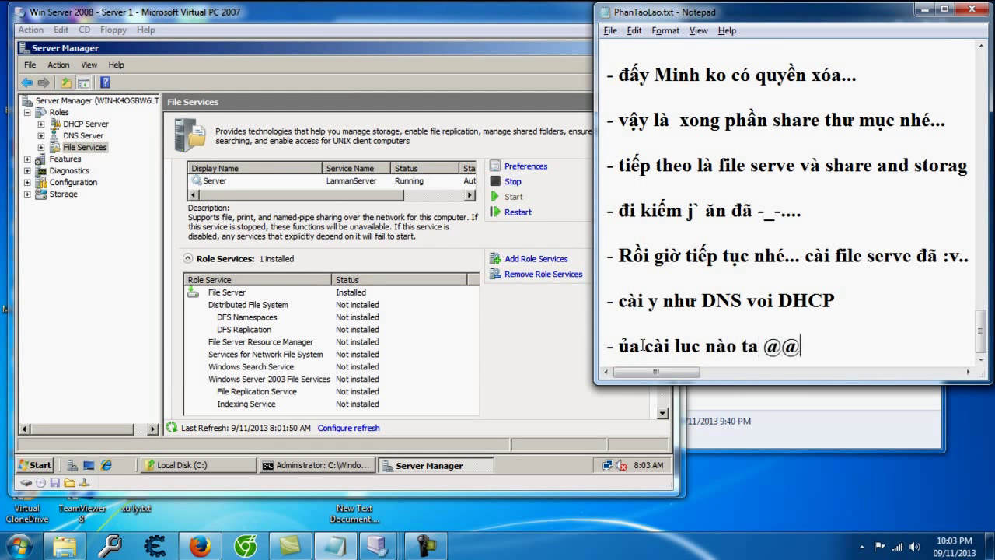
left_click(427, 546)
left_click(914, 477)
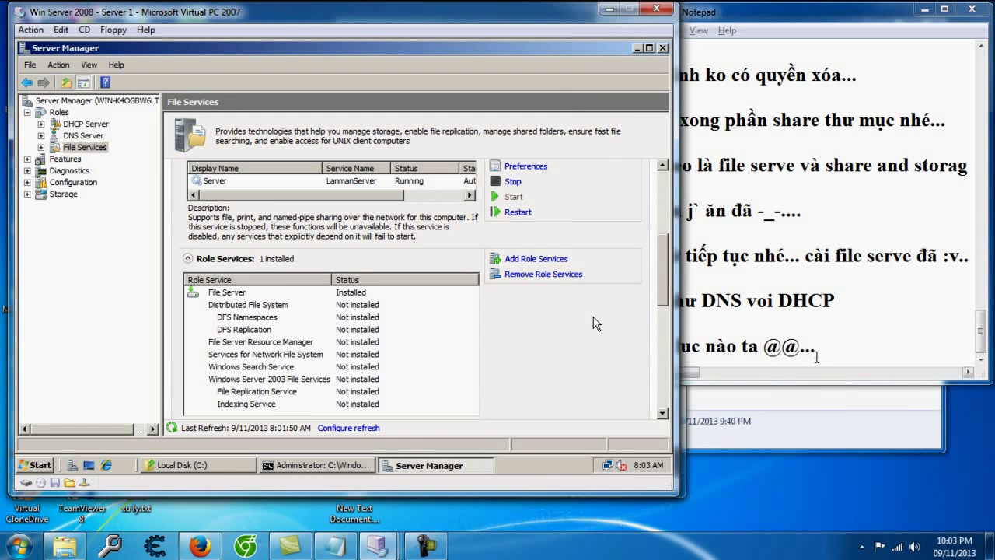
left_click(823, 342)
key("Return")
key("Return")
type("- thô ie")
key("BackSpace")
key("BackSpace")
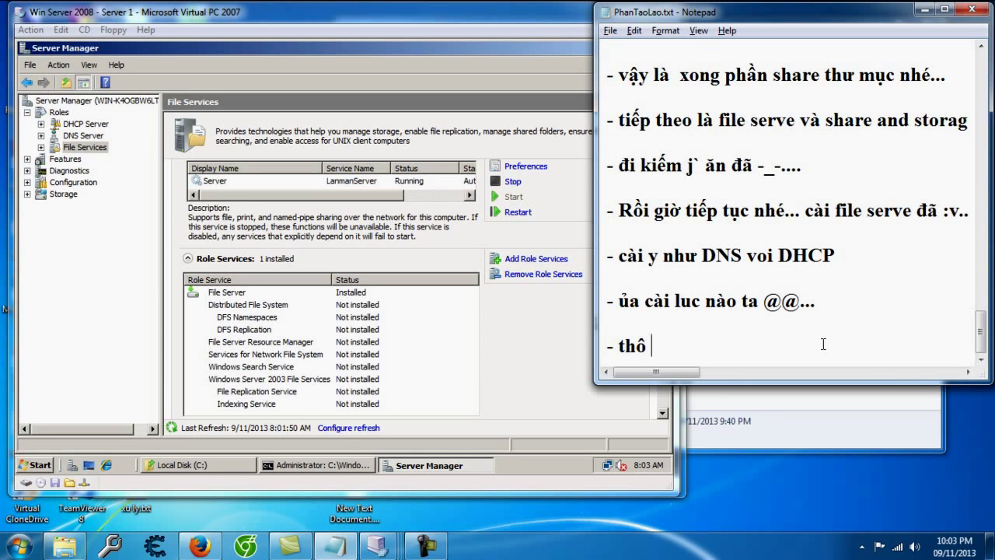
type("kệ... cái này cần caì thêm 1")
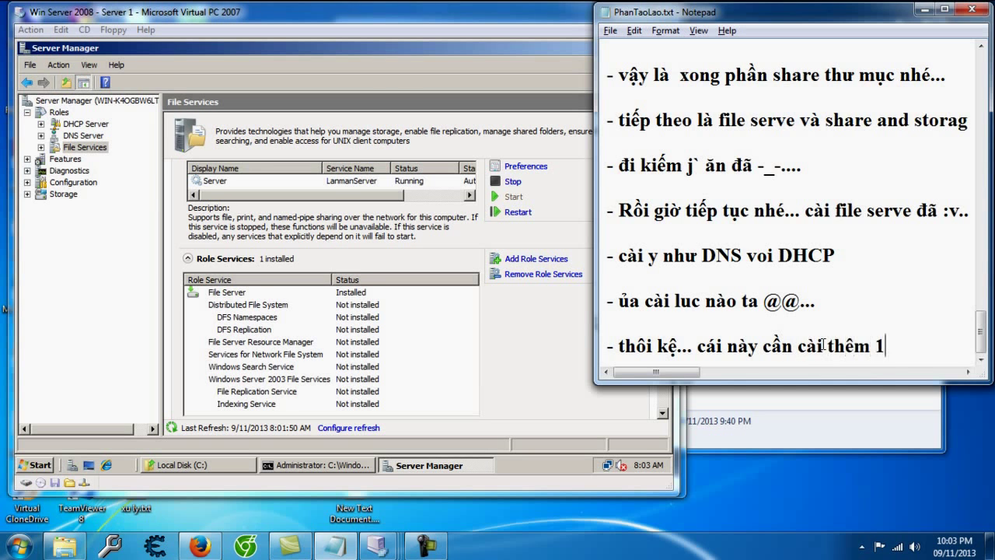
type(" số role n")
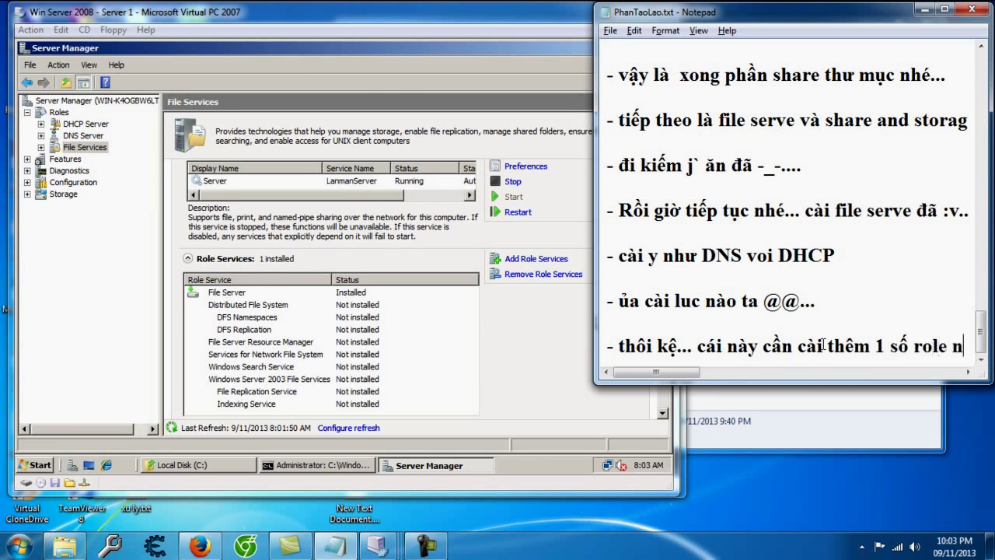
type("ữa..")
key("Return")
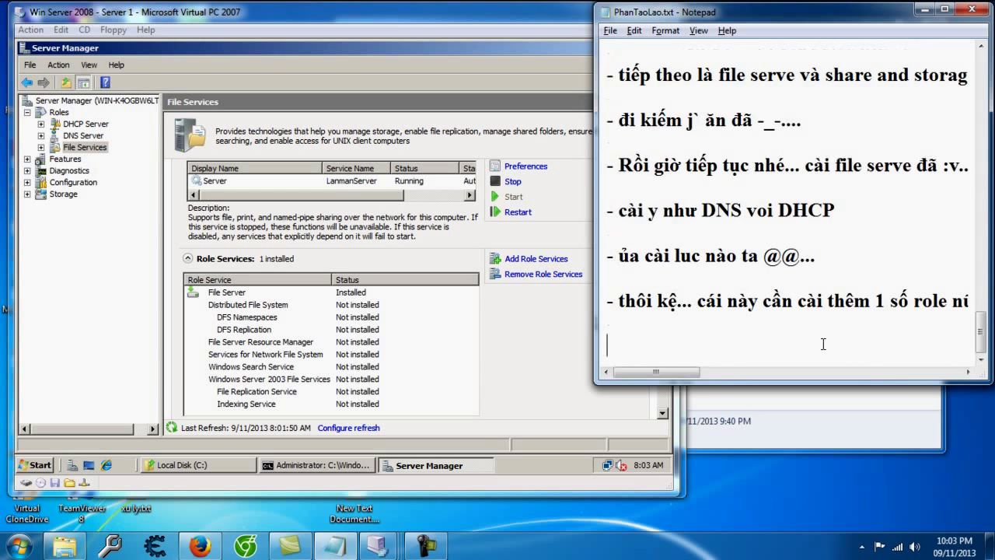
Step: Add notes '- nếu chưa cài thì cài như DNS' and '- nếu rồi thì add role services'
left_click(596, 331)
left_click(861, 361)
type("- nếu ch")
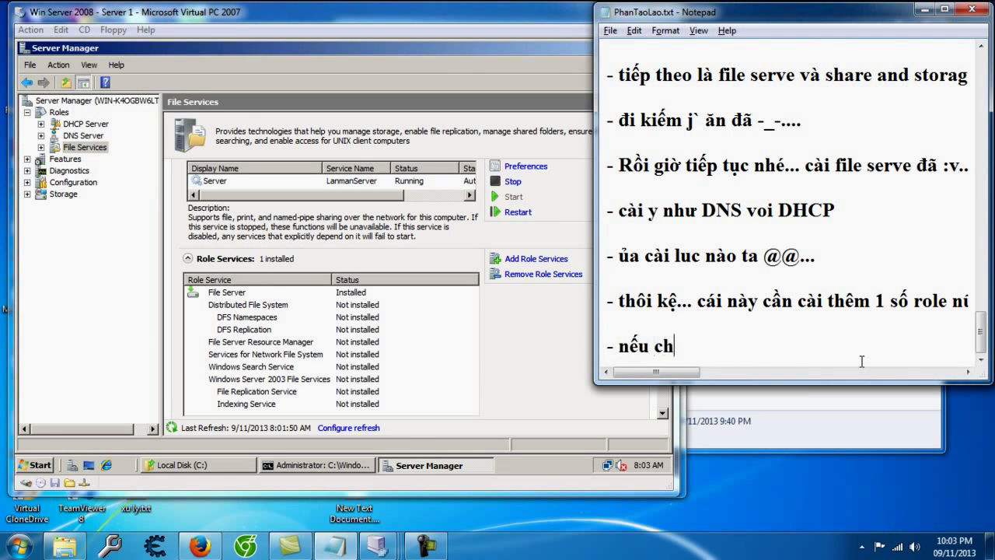
type("ưa cài thì cai nh77 D")
key("BackSpace")
key("BackSpace")
key("BackSpace")
type("DNS")
key("Return")
key("Return")
type("- nếu r")
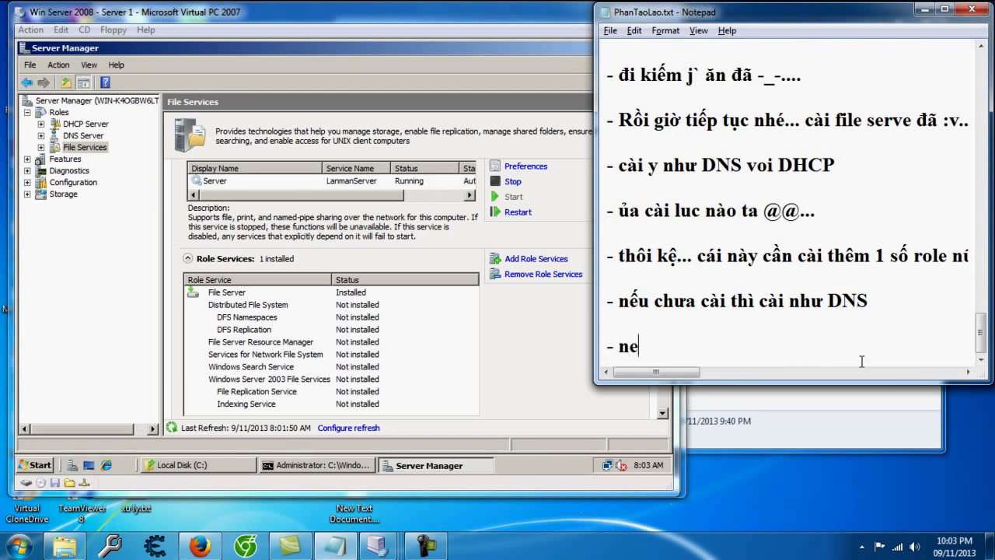
type("ồi thì add role servieces")
key("Return")
key("Return")
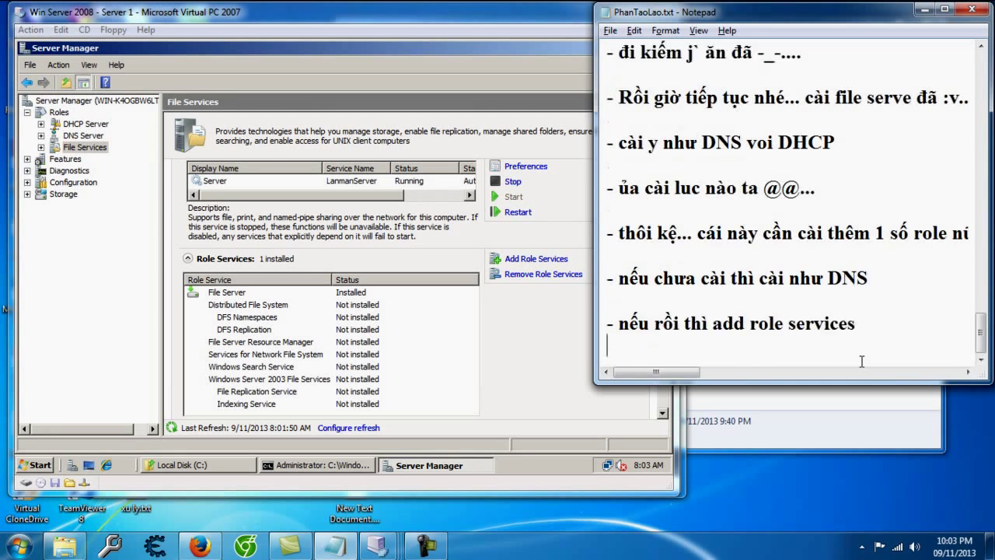
left_click(533, 260)
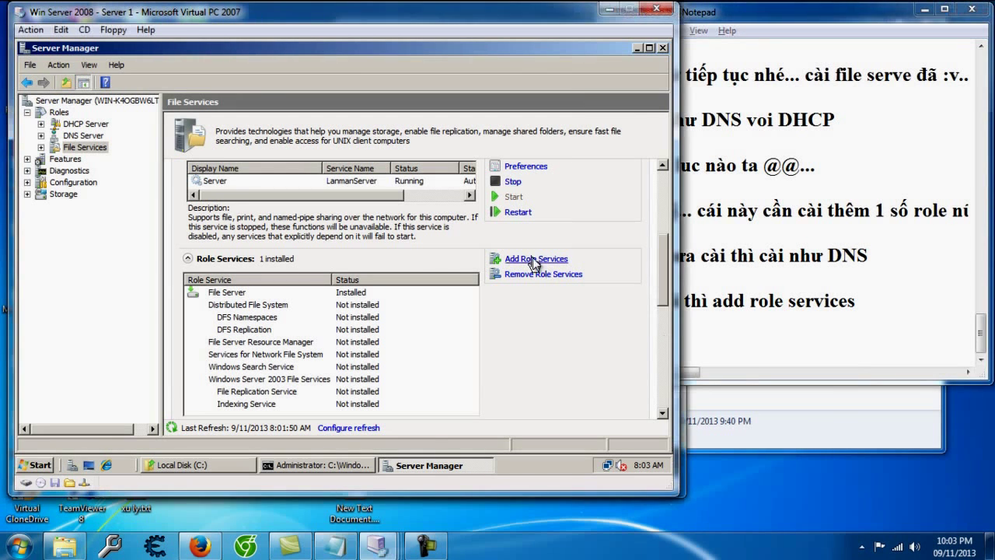
Step: Tick File Server Resource Manager in Add Role Services and note 'file server resource manager'
left_click(261, 199)
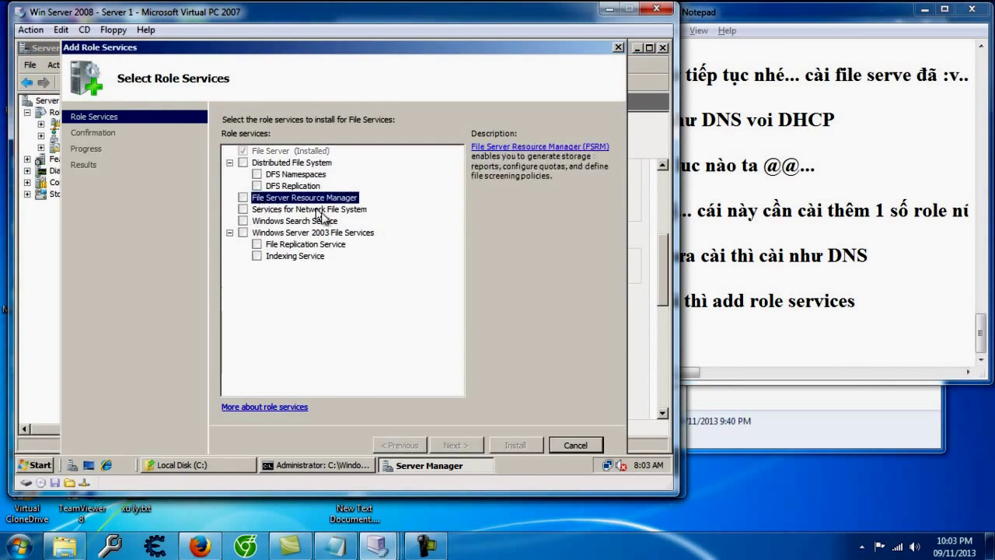
left_click(244, 199)
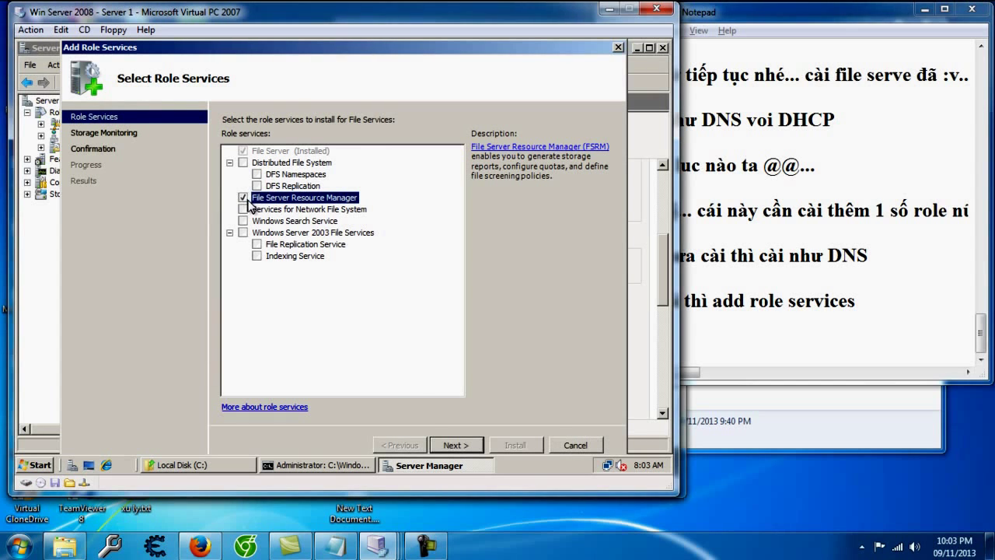
left_click(739, 343)
type("file server reo")
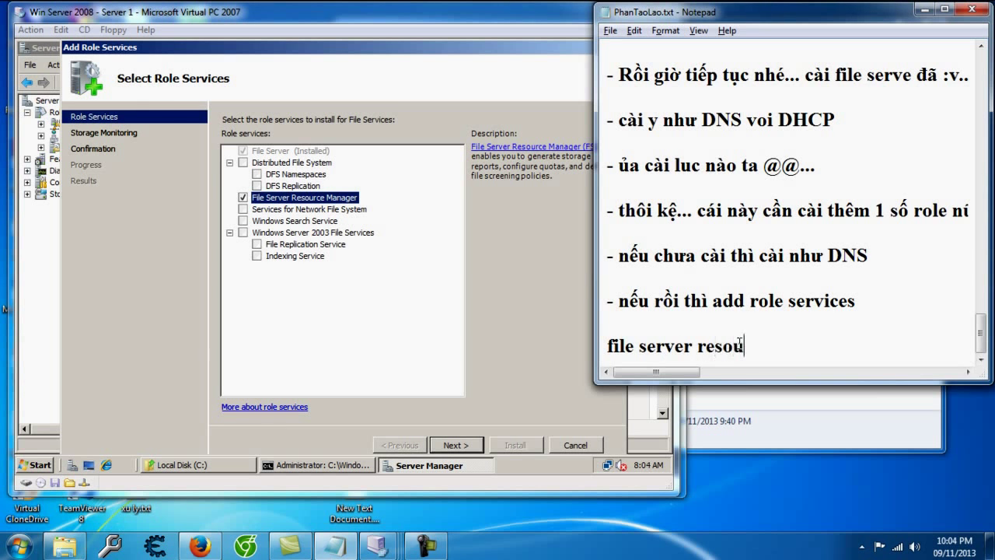
type("ource manager")
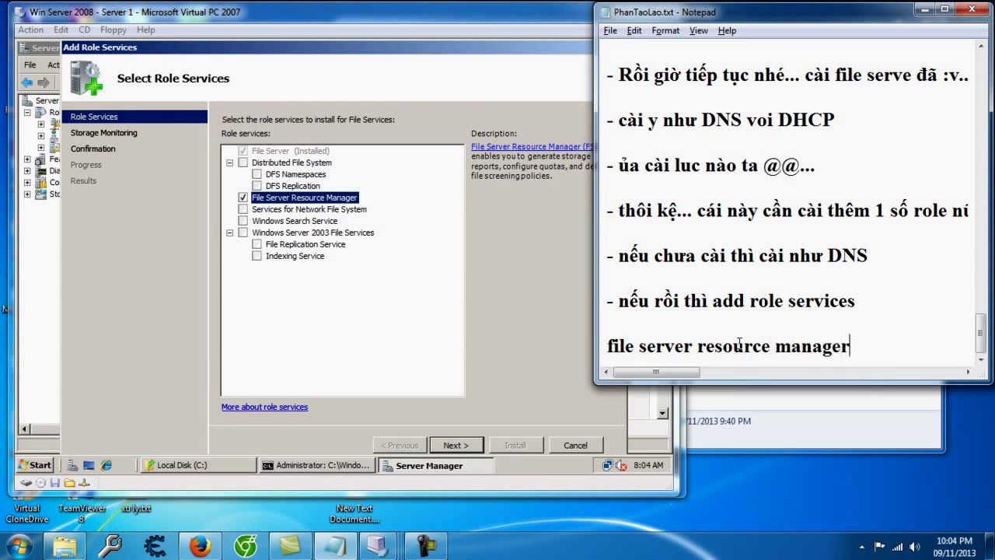
key("Return")
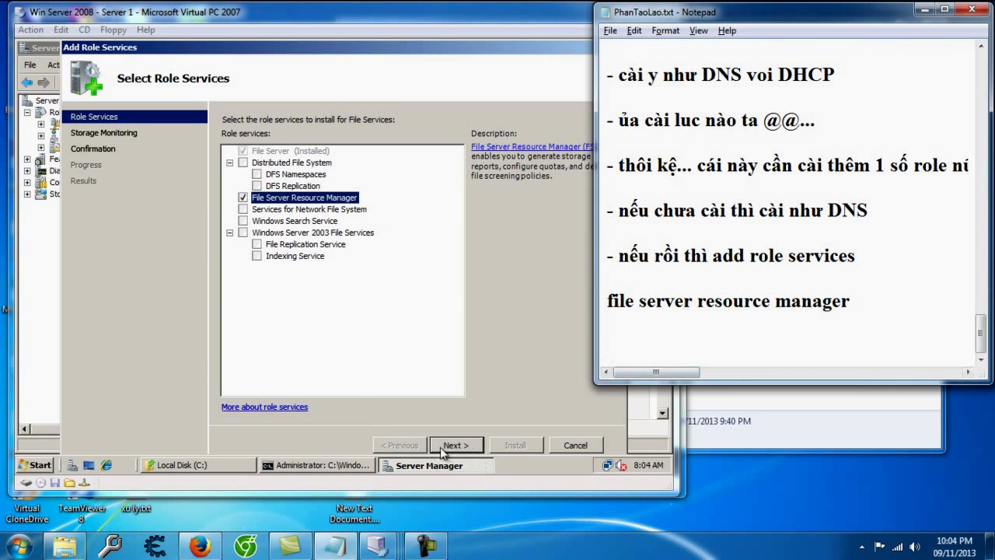
Step: Enable storage monitoring on Local Disk (C:) in the wizard and advance to Set Report Options
left_click(443, 444)
left_click(455, 445)
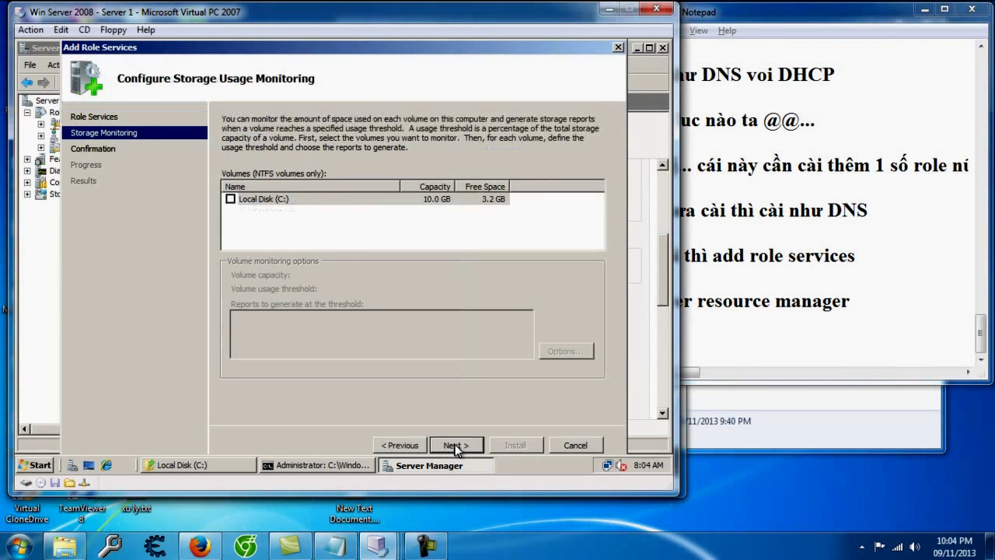
left_click(250, 199)
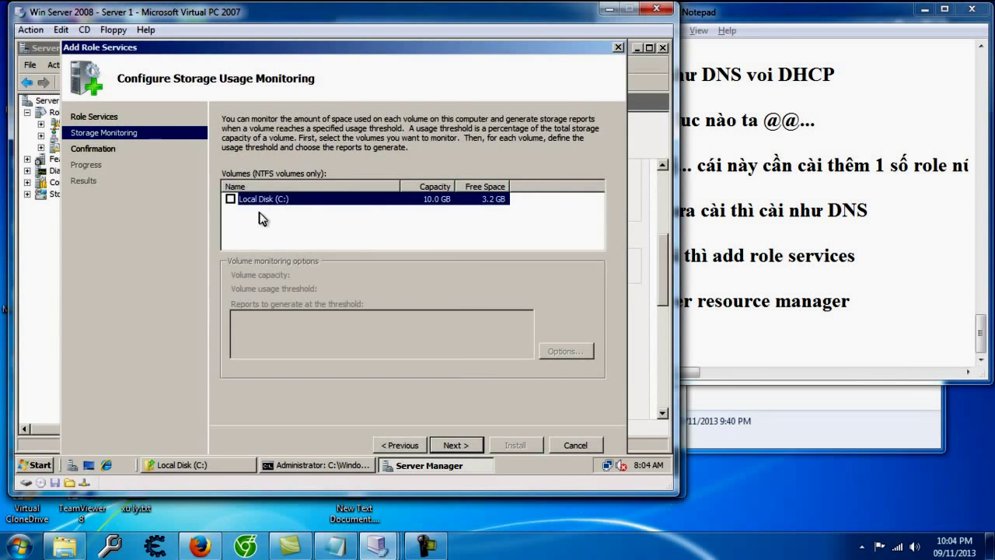
left_click(231, 199)
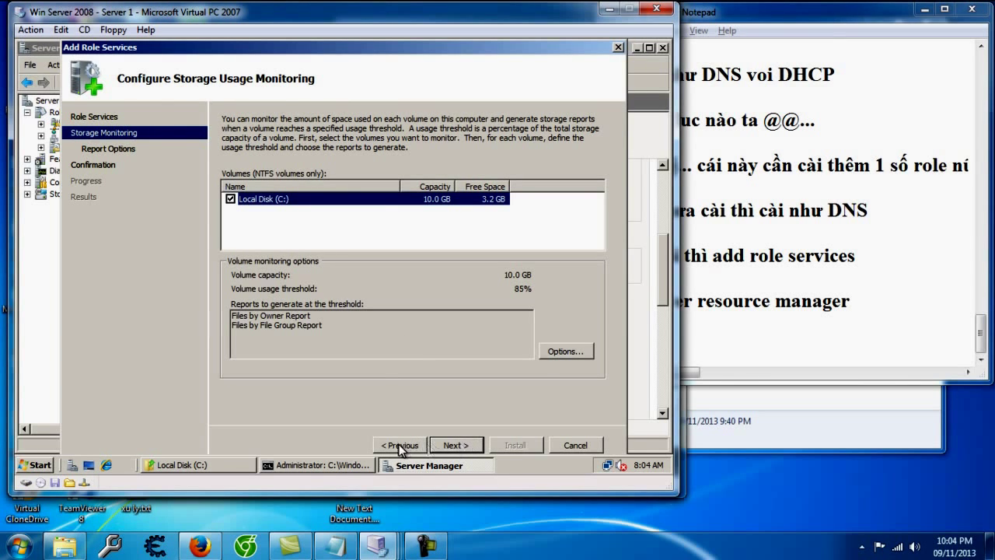
left_click(231, 199)
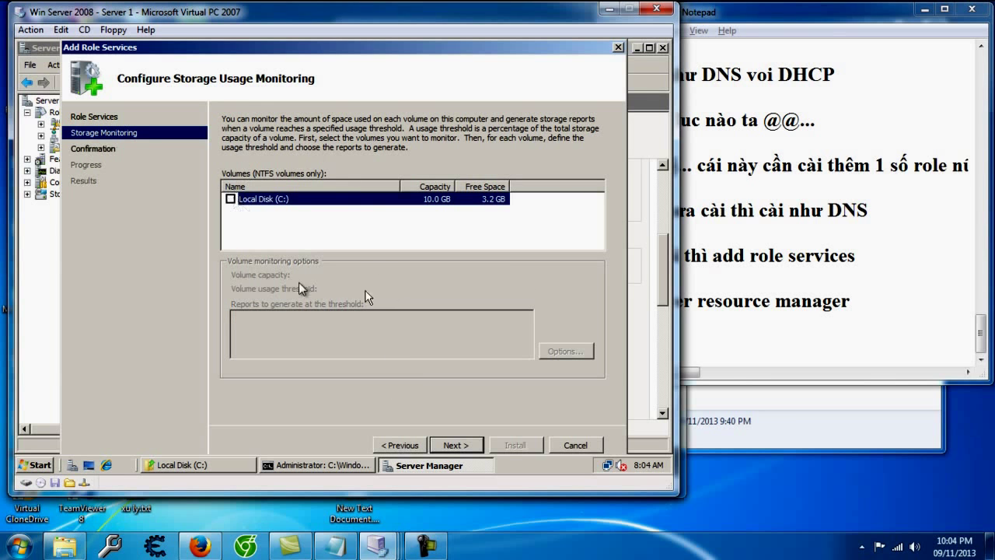
left_click(231, 199)
left_click(470, 450)
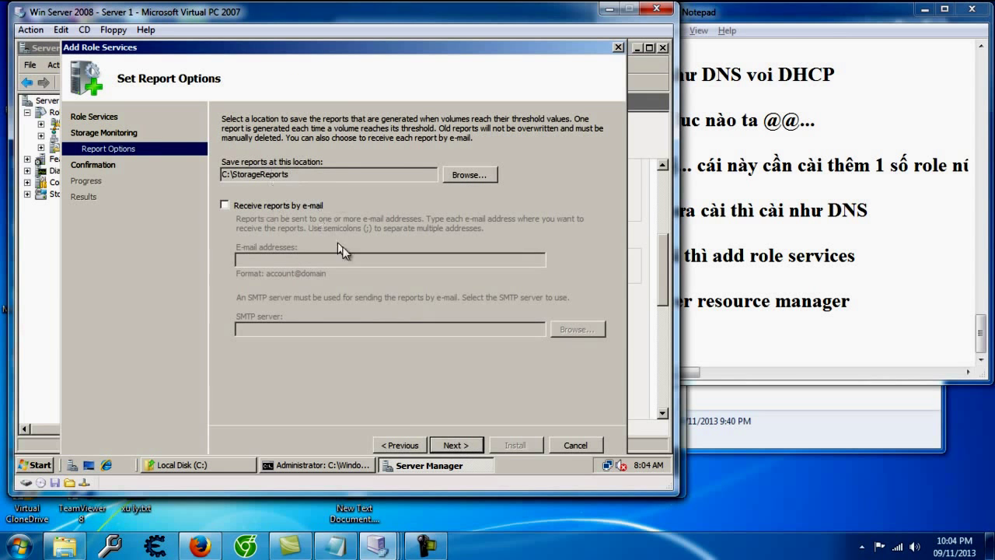
Step: Keep C:\StorageReports as the report location and install File Server Resource Manager
left_click(460, 446)
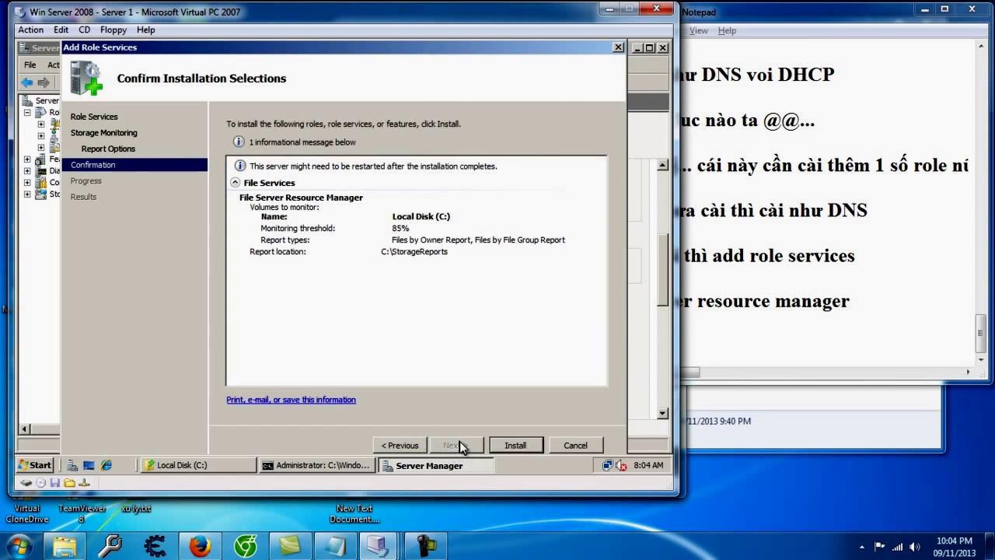
left_click(515, 445)
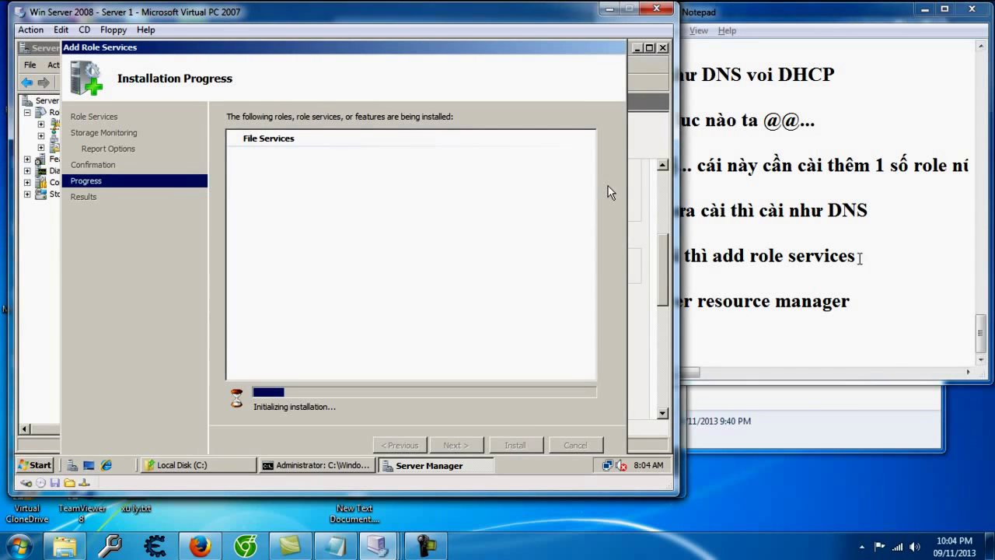
left_click(800, 334)
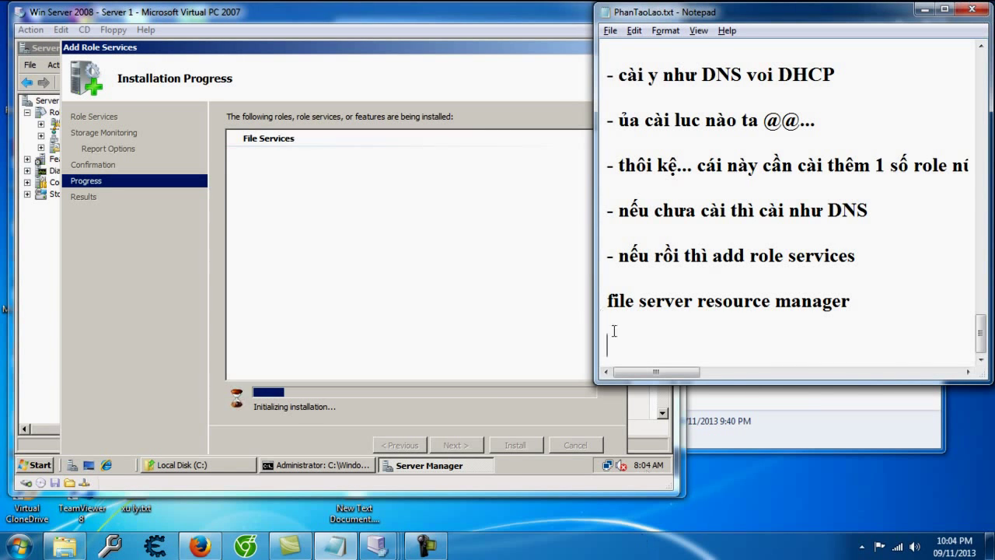
Step: Add the note '- trong luc chờ đợi thì nghiên cứu cái storage đã ..' in Notepad
type("- tron")
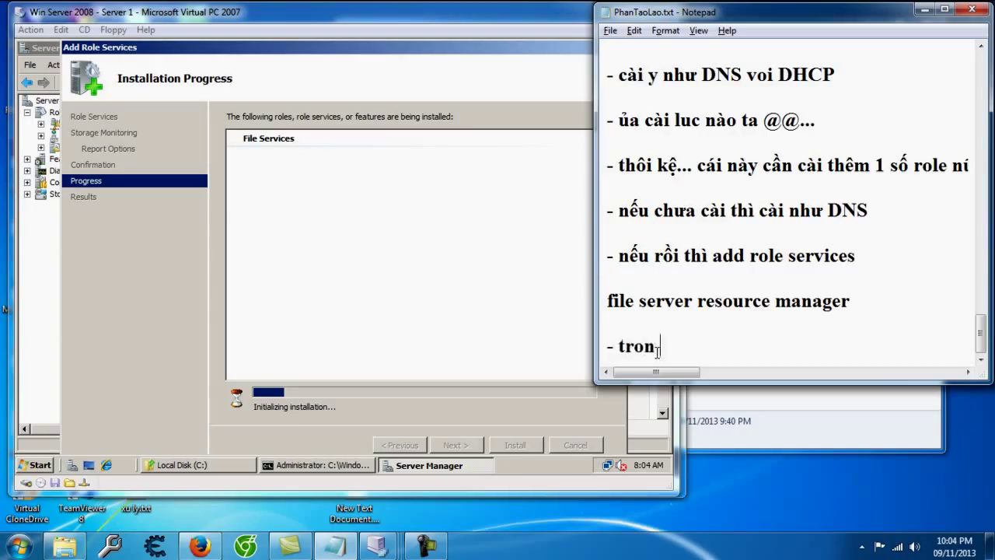
type("g luc chowf ddowji ng")
key("BackSpace")
key("BackSpace")
type("thif nghi")
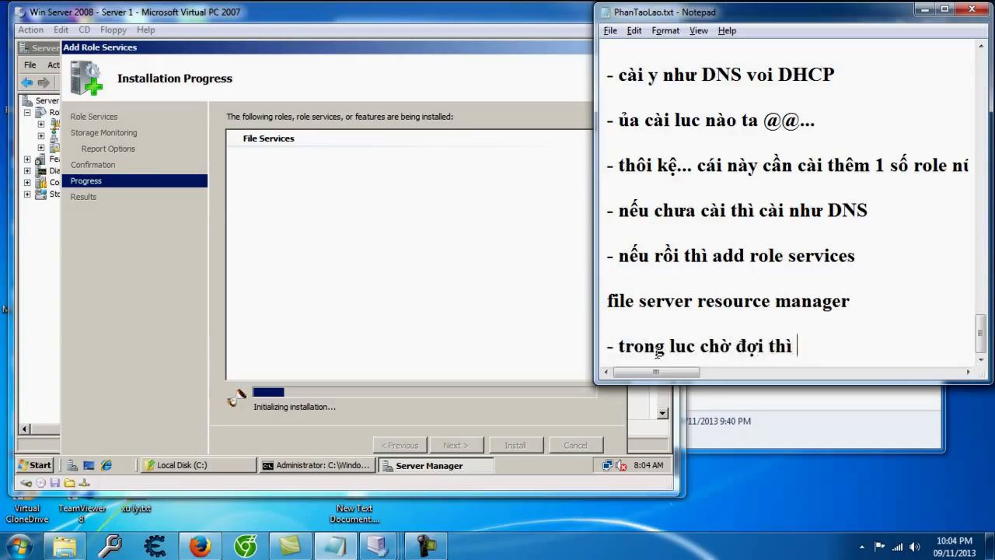
type("ep cuwsu cais storage dda")
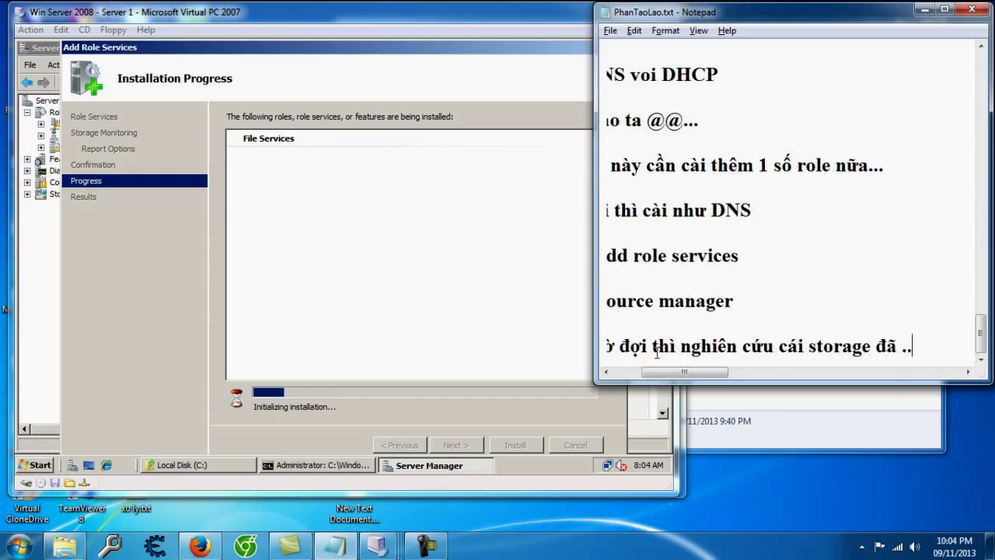
type("x .")
key("Return")
left_click(34, 467)
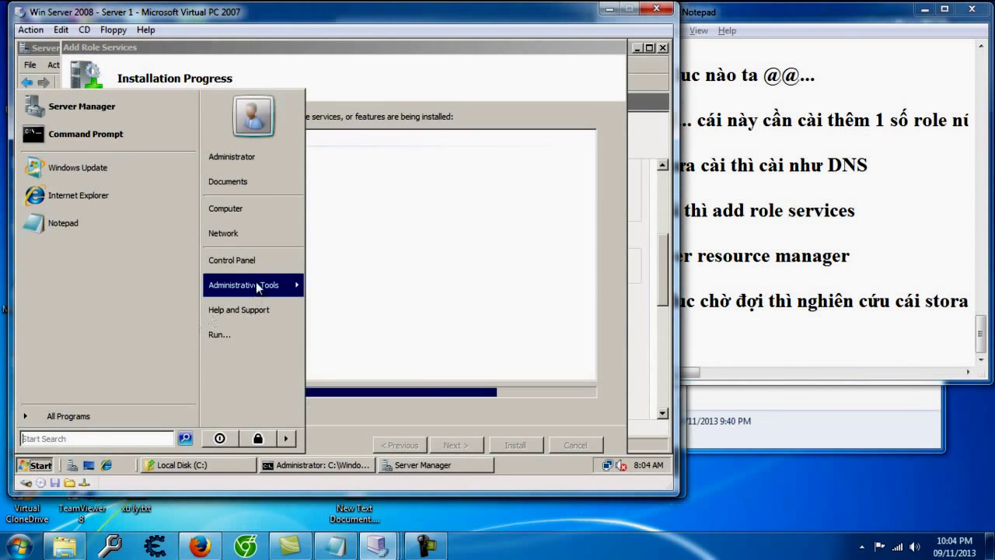
Step: Launch Share and Storage Management from Administrative Tools on the server
mouse_move(258, 288)
left_click(365, 394)
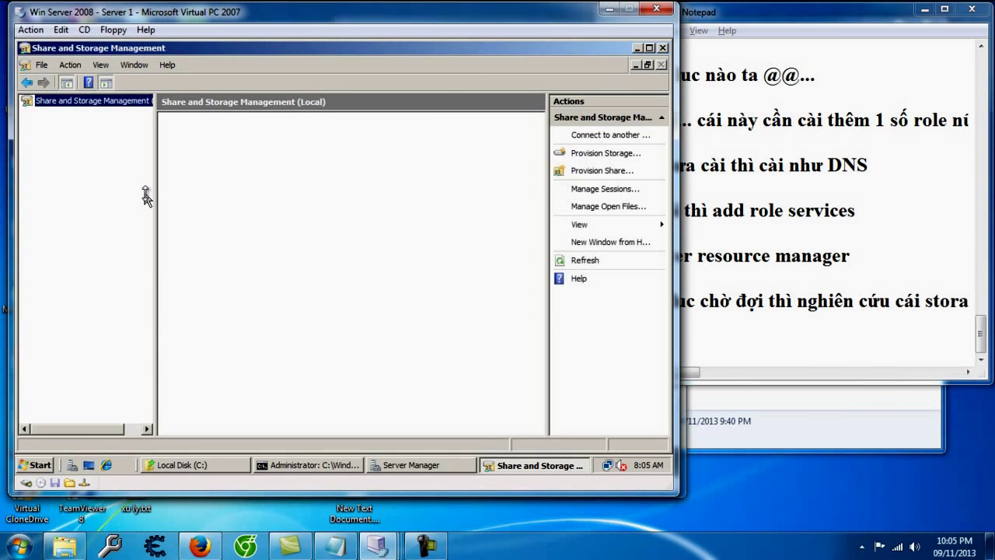
left_click(767, 343)
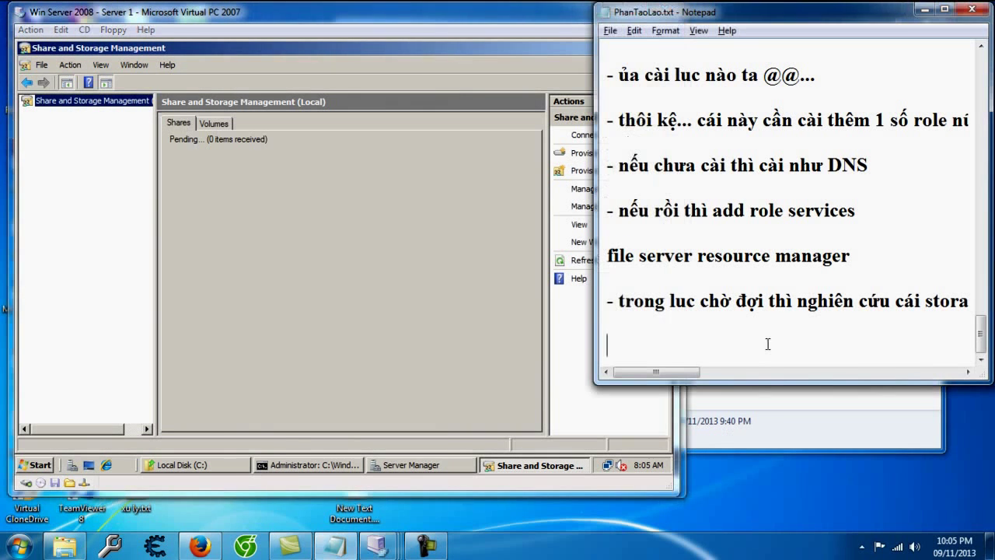
Step: Add the note '- cái này là quy định việc quản lý thư mục share' in Notepad
type("- cái này")
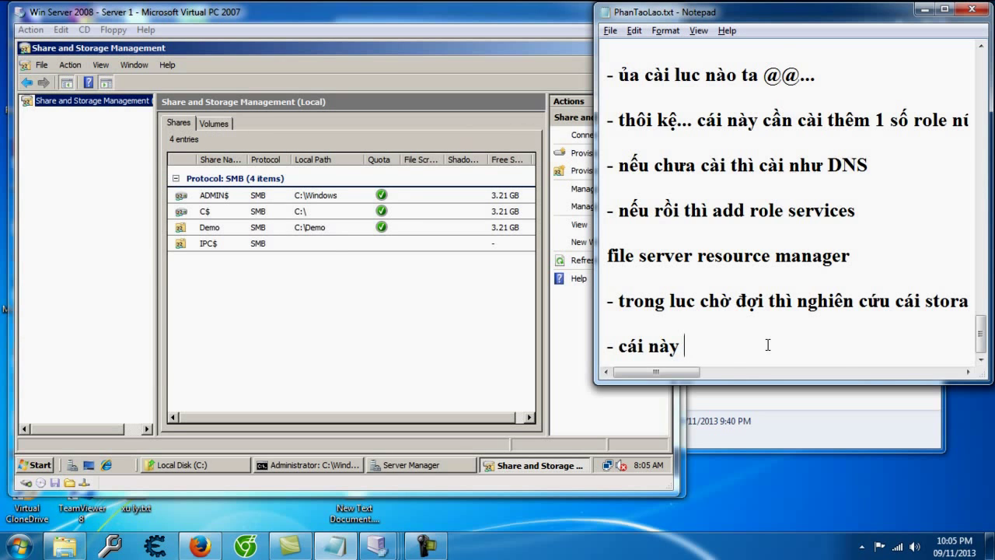
type("là quy đị")
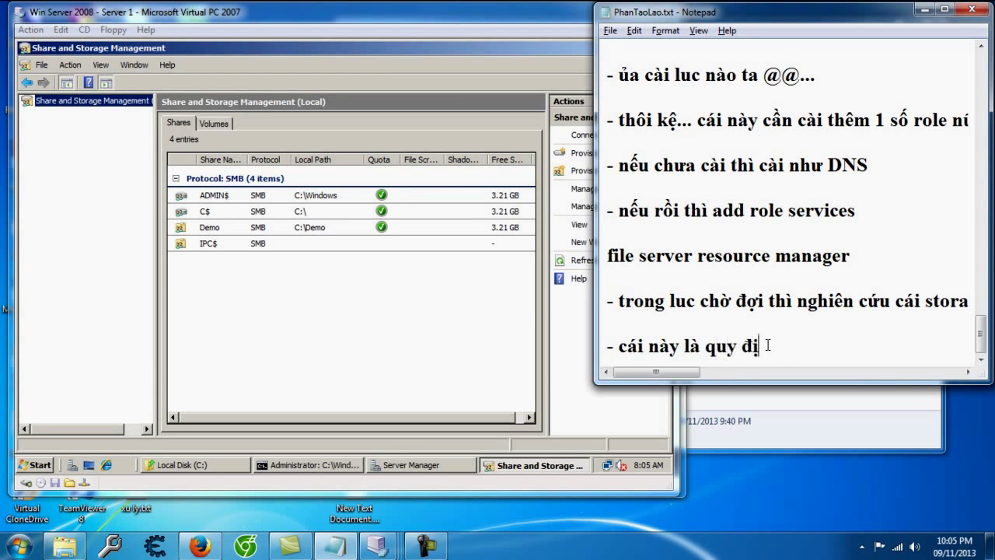
type("nh việc")
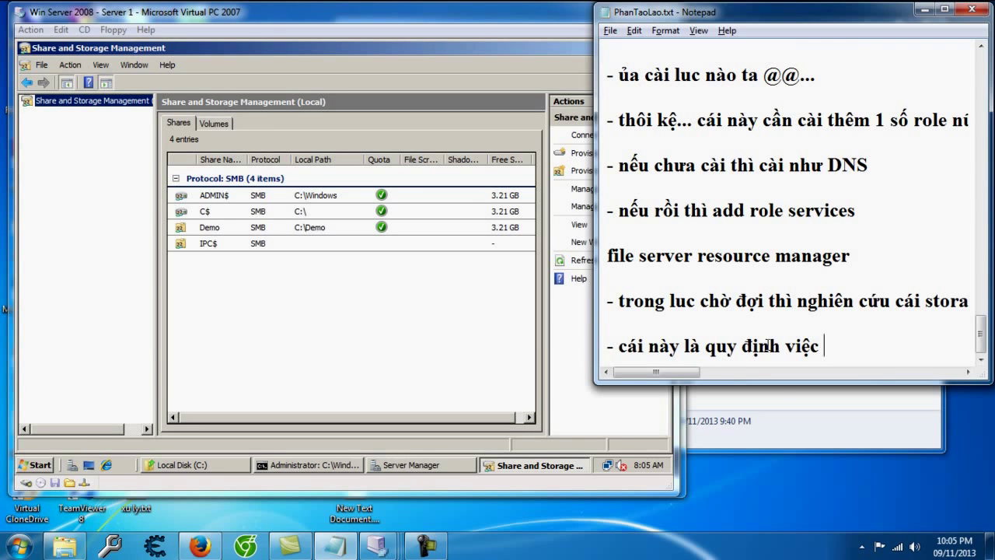
type("quản lý thư mục share của")
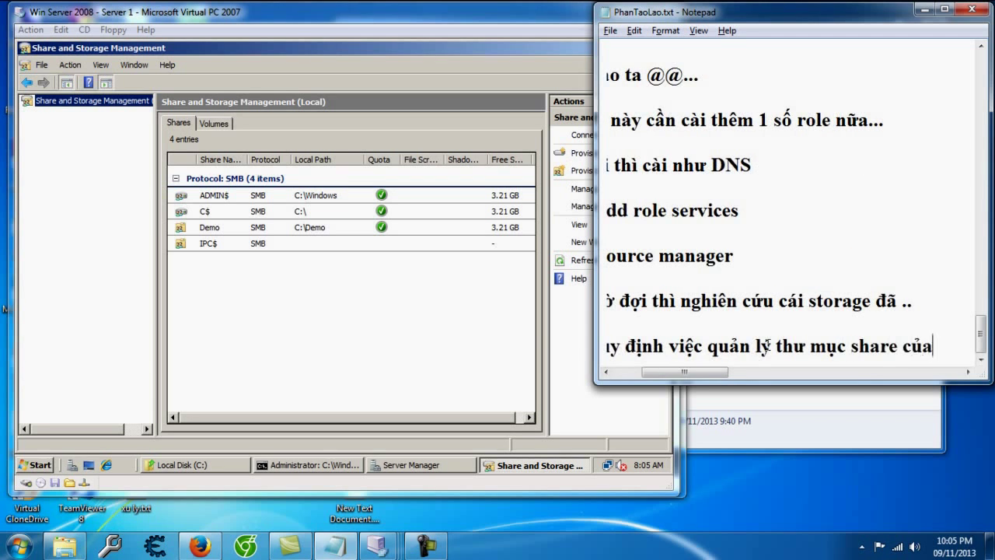
key("BackSpace")
key("BackSpace")
key("BackSpace")
key("Return")
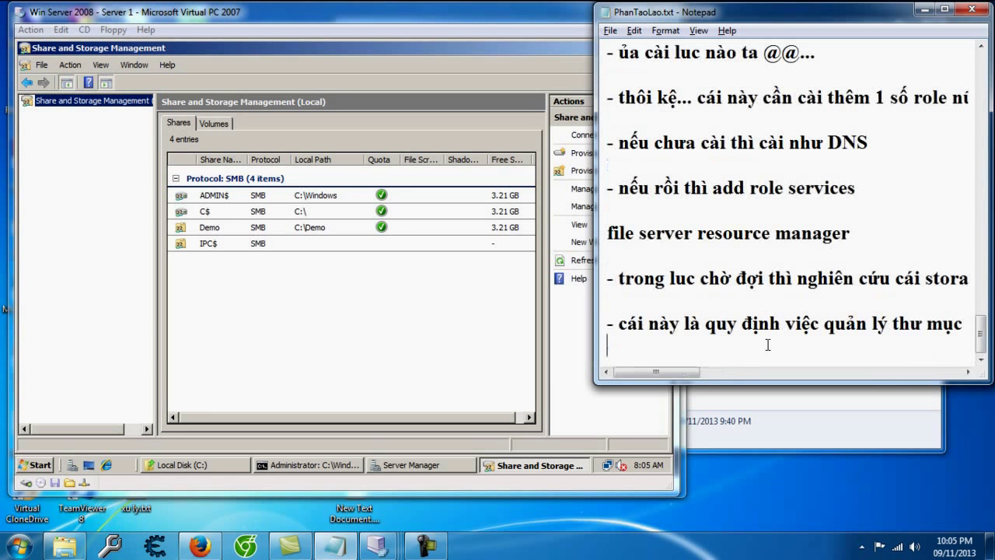
Step: Open the Demo share's properties and review its share permissions without changing them
left_click(278, 237)
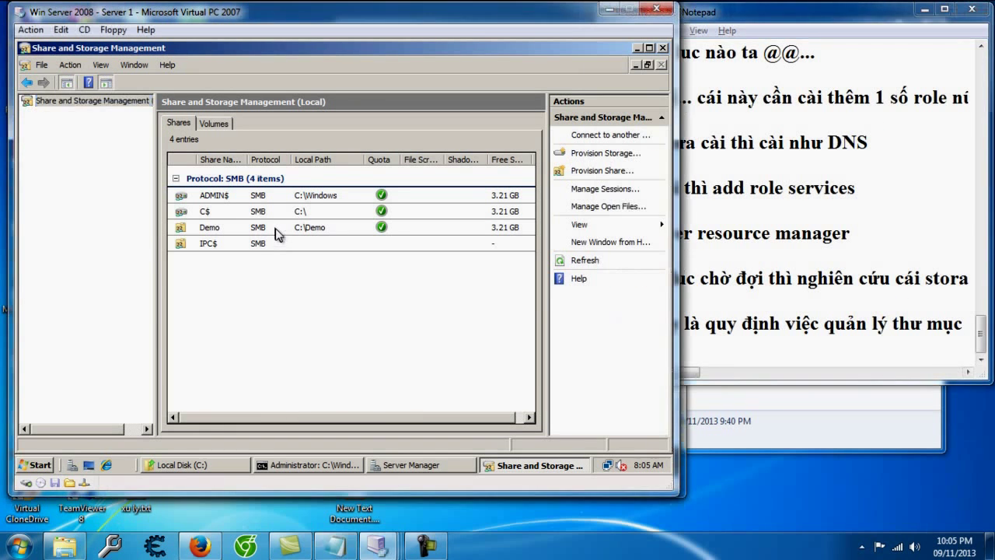
left_click(246, 235)
right_click(242, 226)
left_click(255, 247)
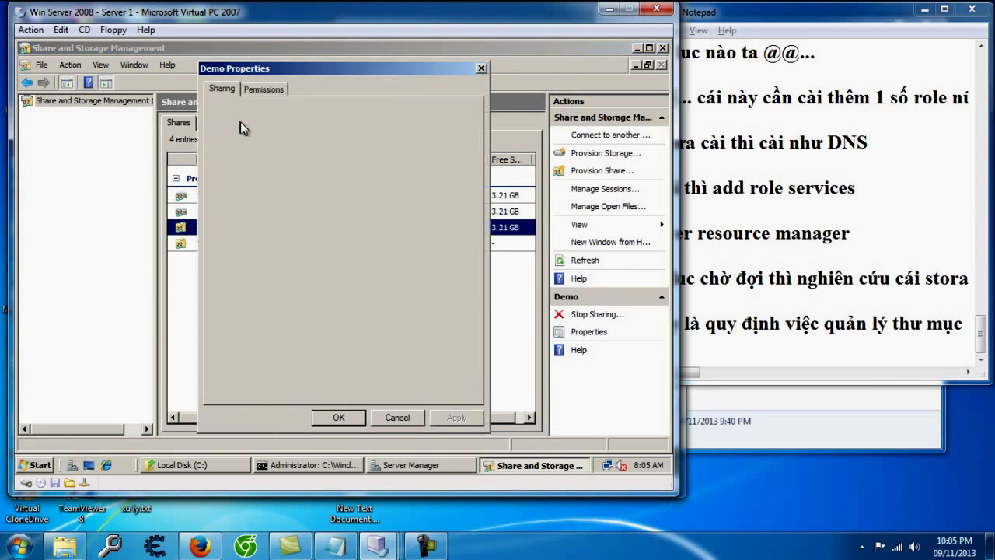
left_click(268, 88)
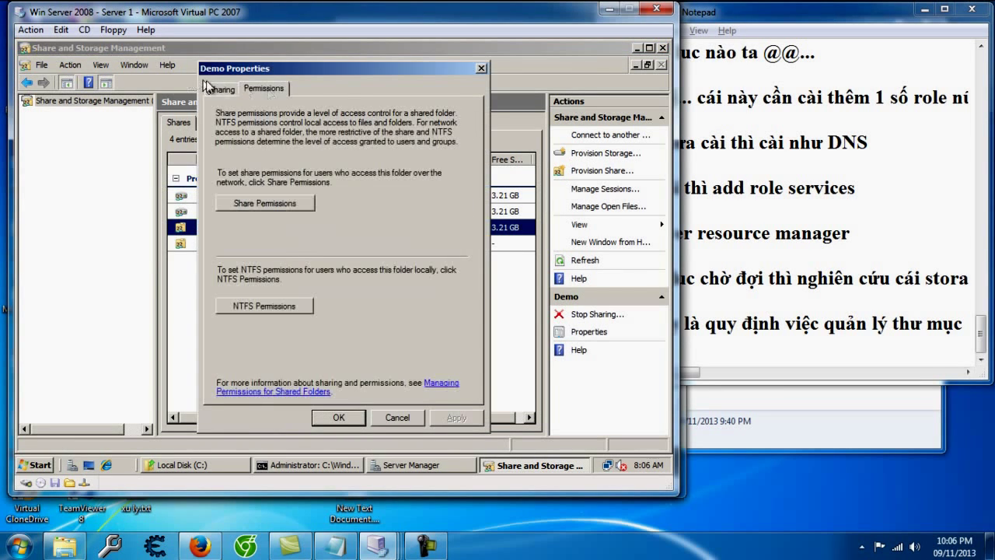
left_click(265, 203)
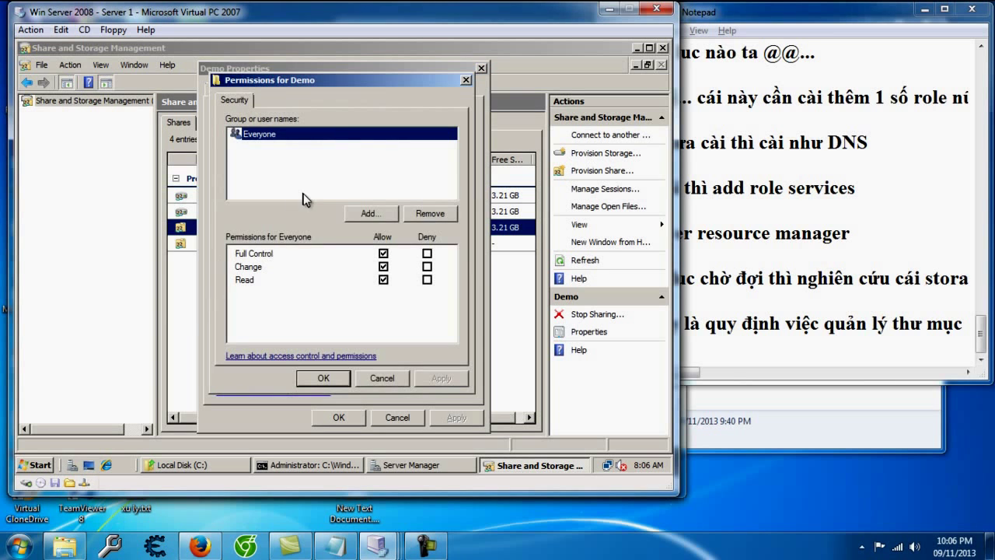
left_click(381, 378)
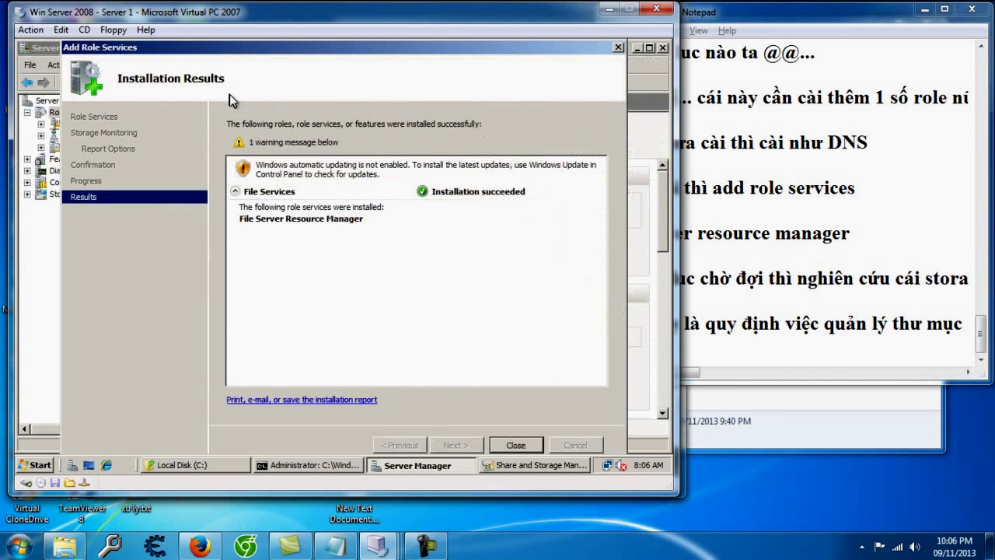
Step: Close the installation results and show Demo's NTFS permissions for the local user account
left_click(516, 445)
left_click(529, 465)
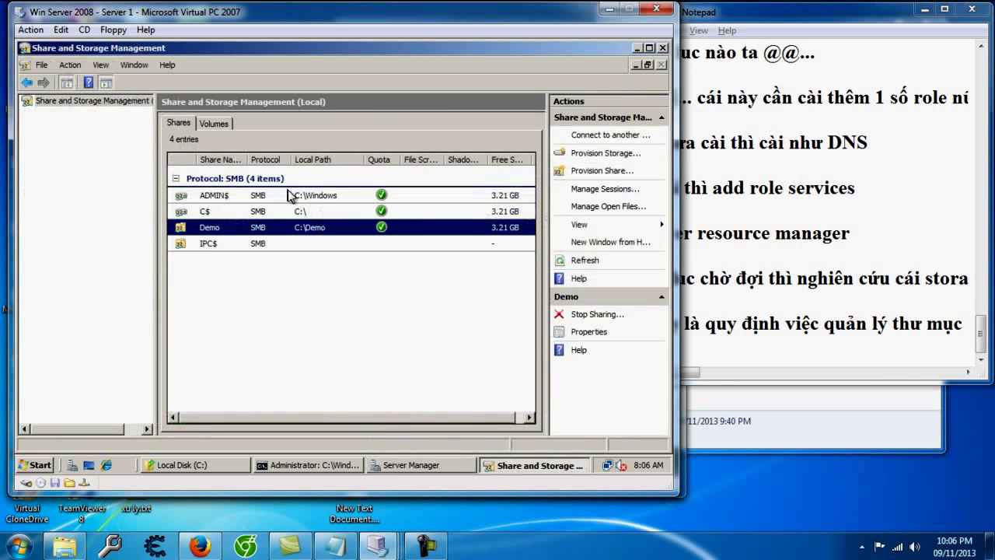
right_click(237, 238)
left_click(281, 257)
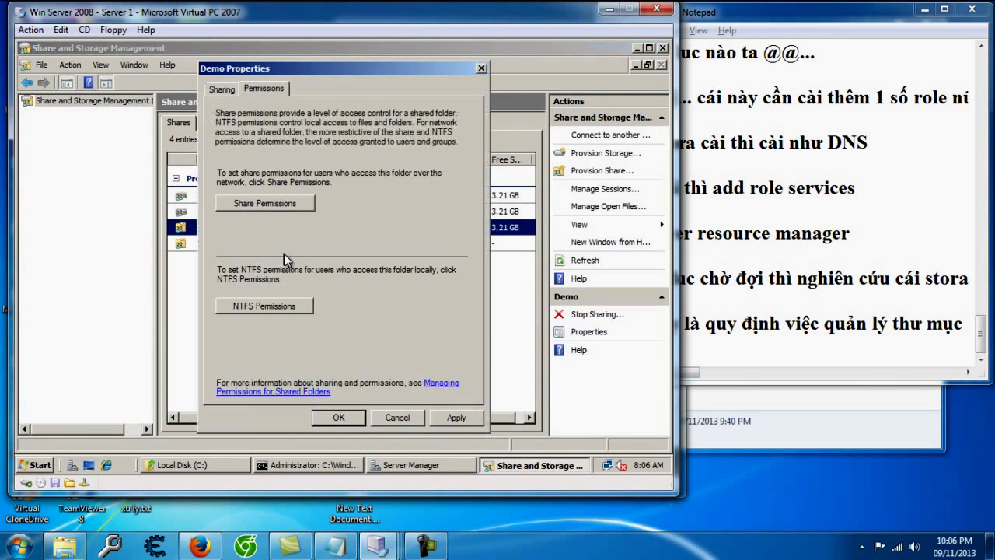
left_click(276, 307)
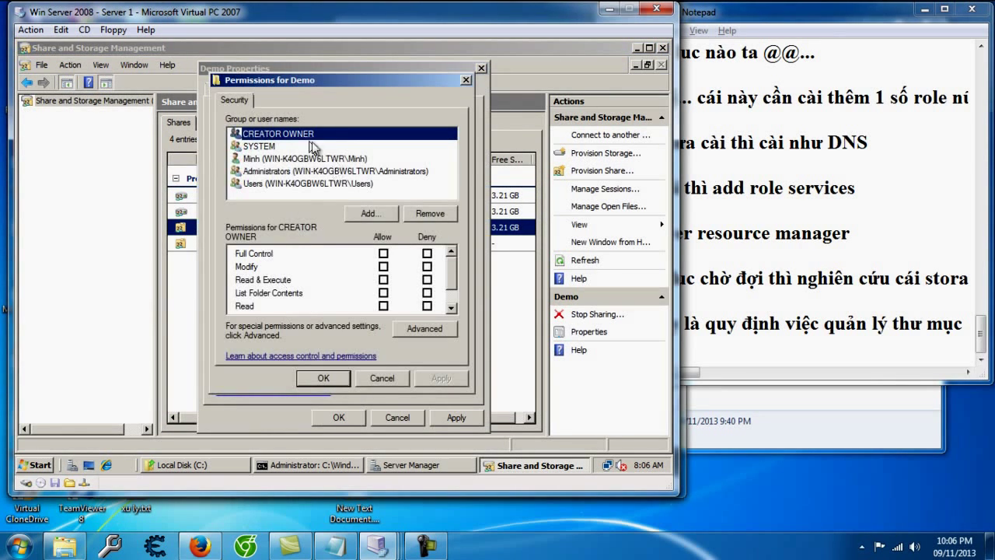
left_click(279, 159)
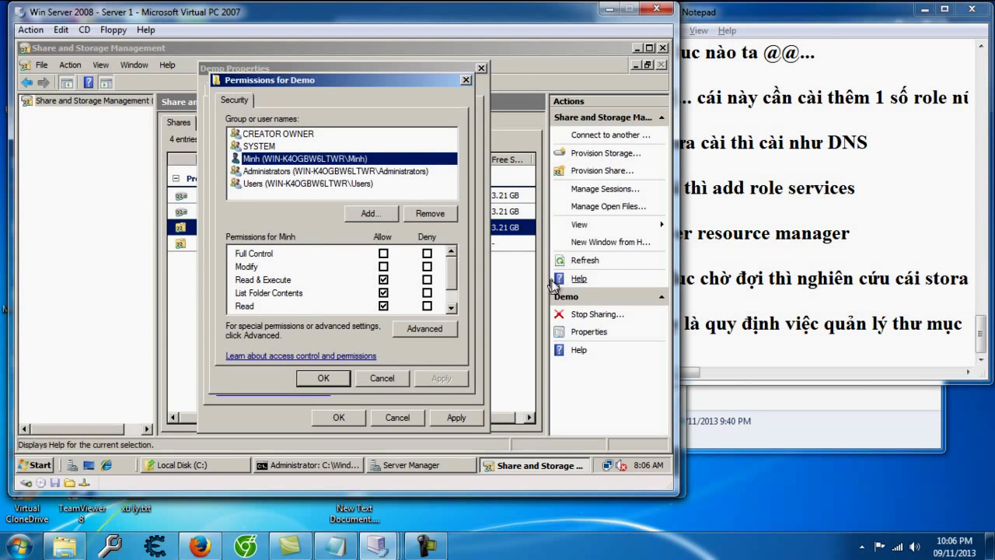
left_click(803, 336)
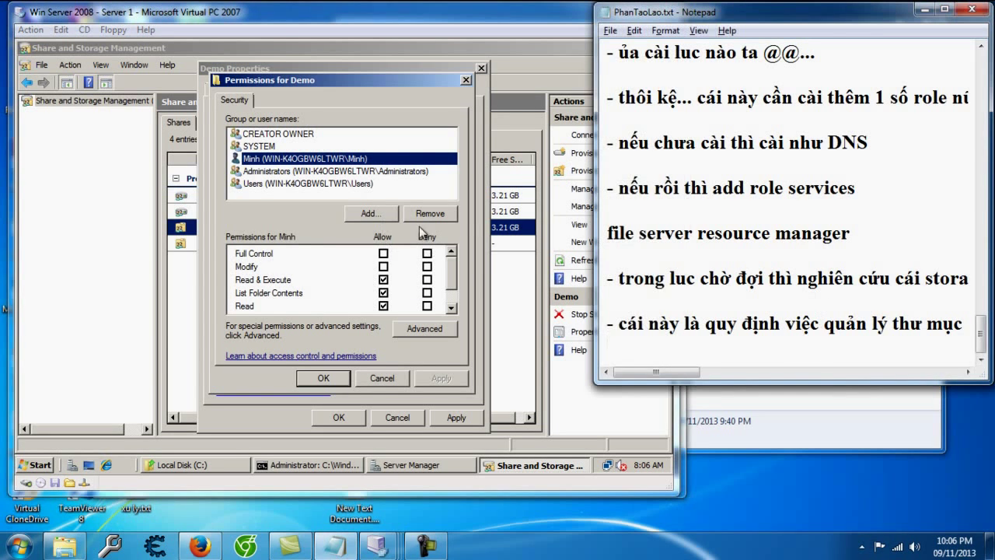
Step: Add the note '- phân quyền lại cho từng tài khoản' and cancel Demo's NTFS permissions
key("Return")
type("- phân quyền l")
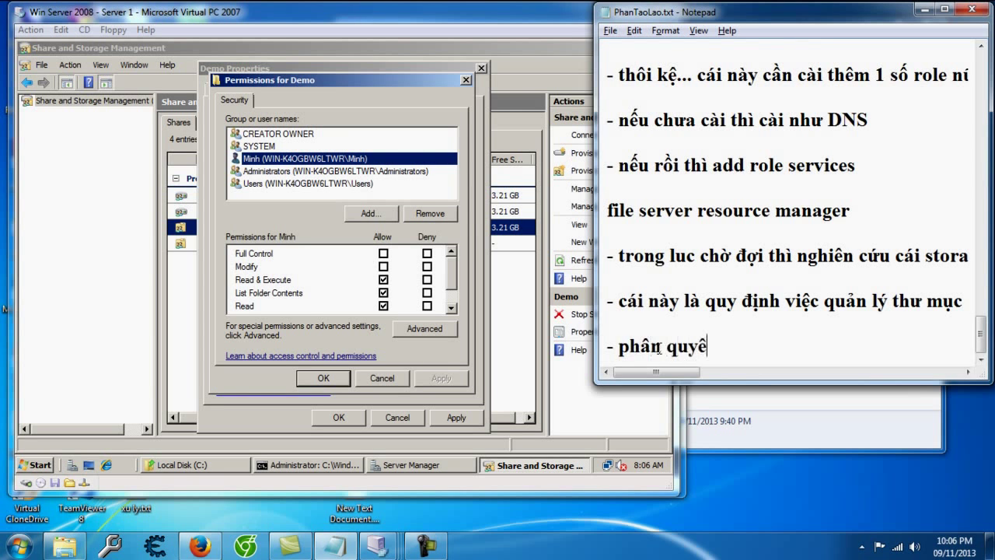
type("ại cho từng tài khoan")
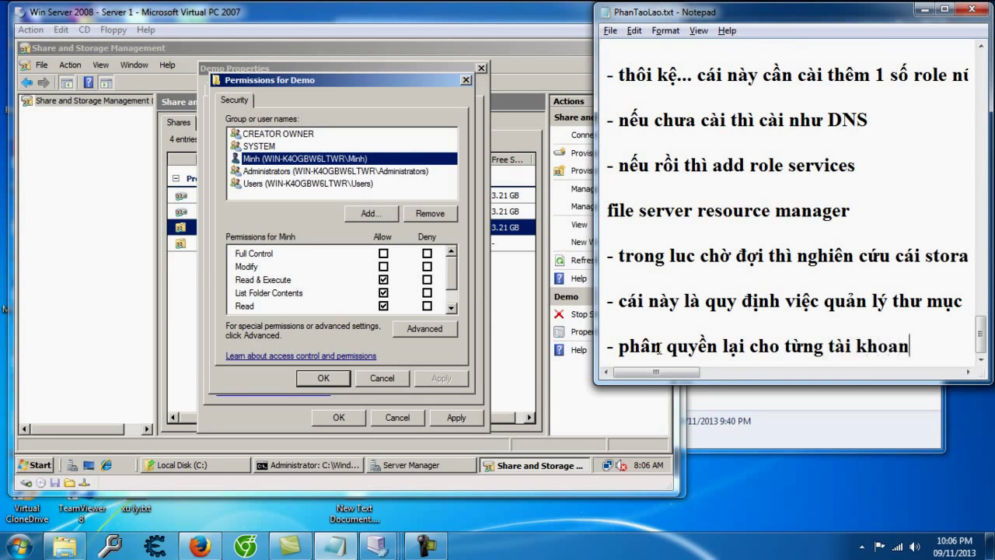
type("r")
key("Return")
key("Return")
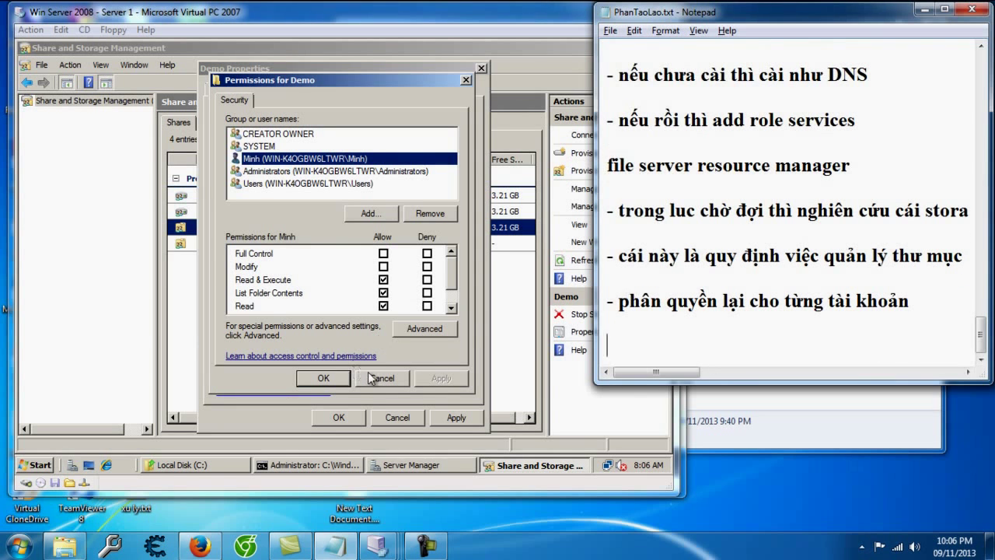
left_click(363, 373)
left_click(389, 379)
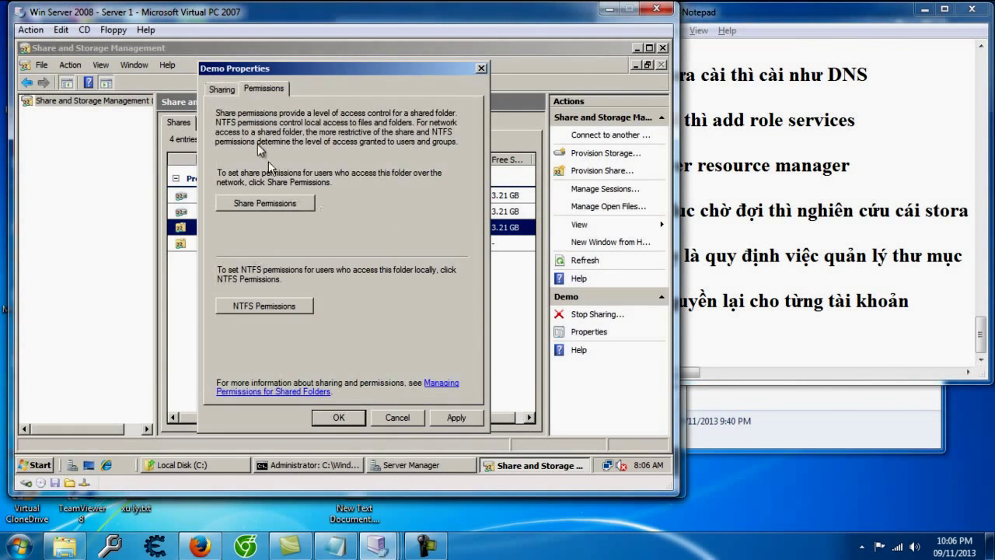
Step: Open Demo's Advanced sharing, leaving Maximum allowed users and access-based enumeration unticked
left_click(224, 88)
left_click(434, 339)
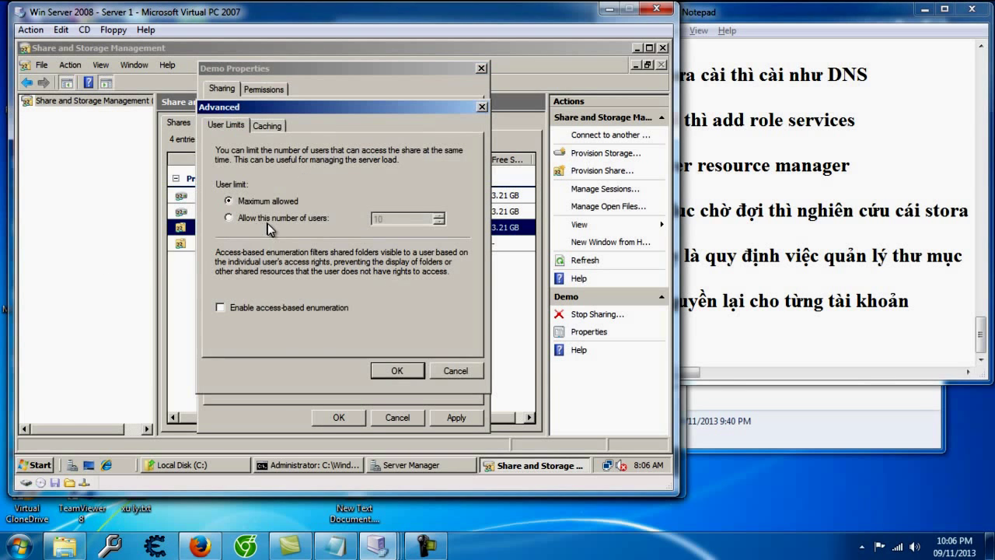
left_click(264, 217)
left_click(268, 125)
left_click(235, 127)
left_click(255, 310)
left_click(255, 308)
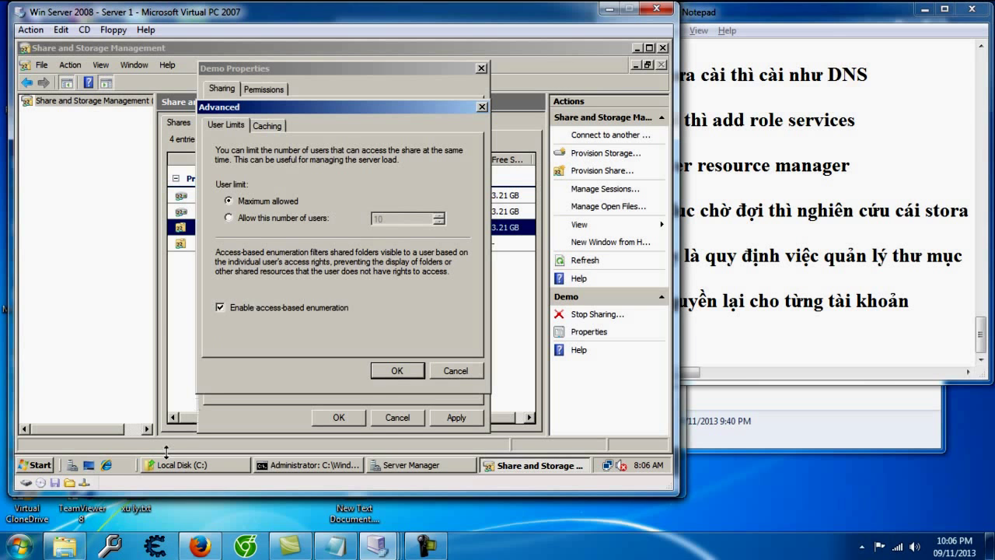
left_click(296, 305)
Step: Note that access-based enumeration hides folders from accounts without access to them
left_click(751, 348)
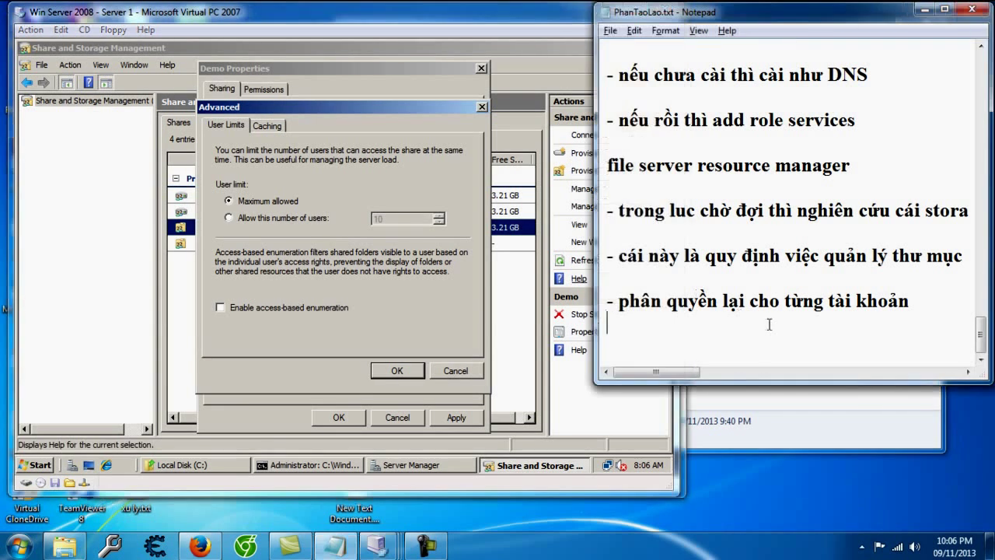
type("- phần en")
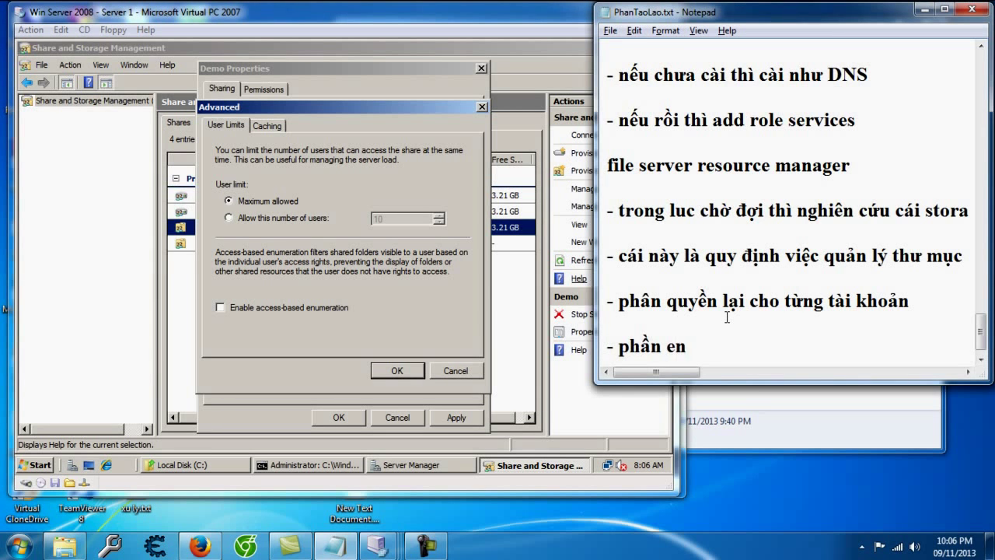
type("e")
key("BackSpace")
type("able access ")
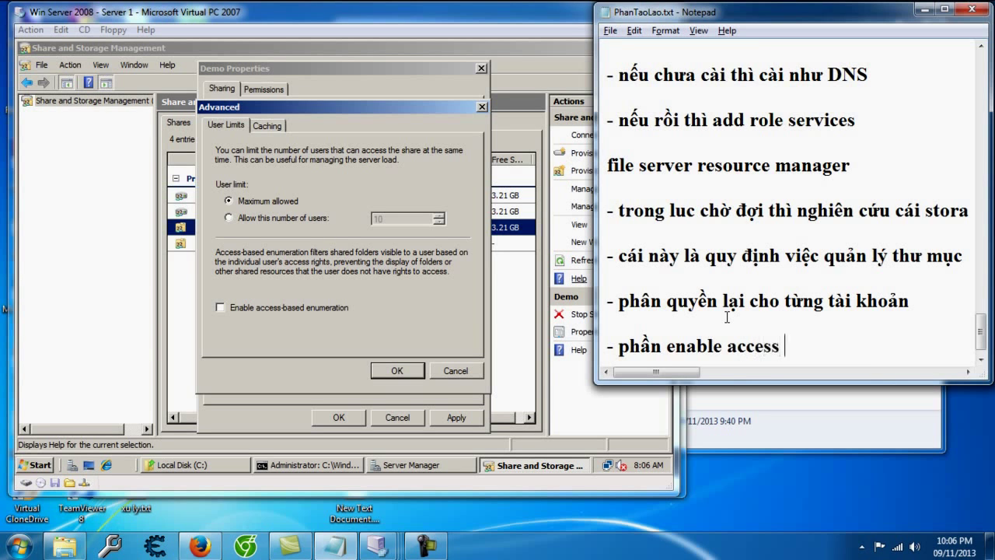
type("based enumeration là qu")
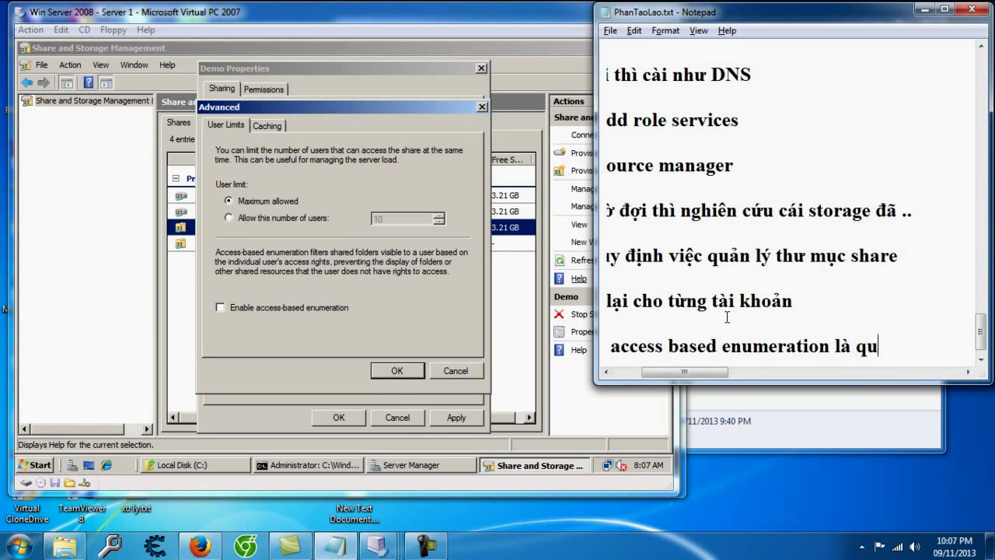
type("y định việc ẩn h")
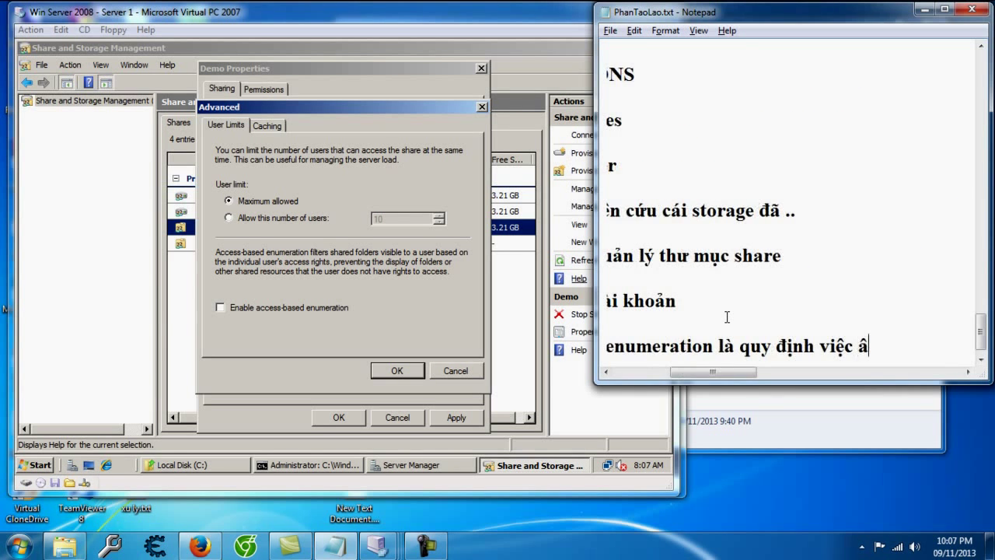
type("iện thư mục :v.")
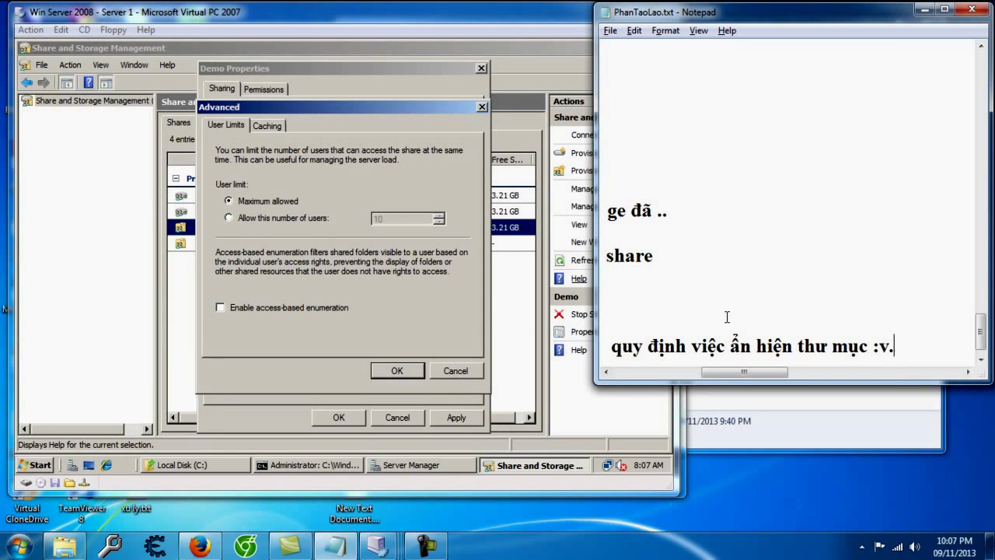
key("BackSpace")
key("BackSpace")
key("BackSpace")
type(".. nếu tai")
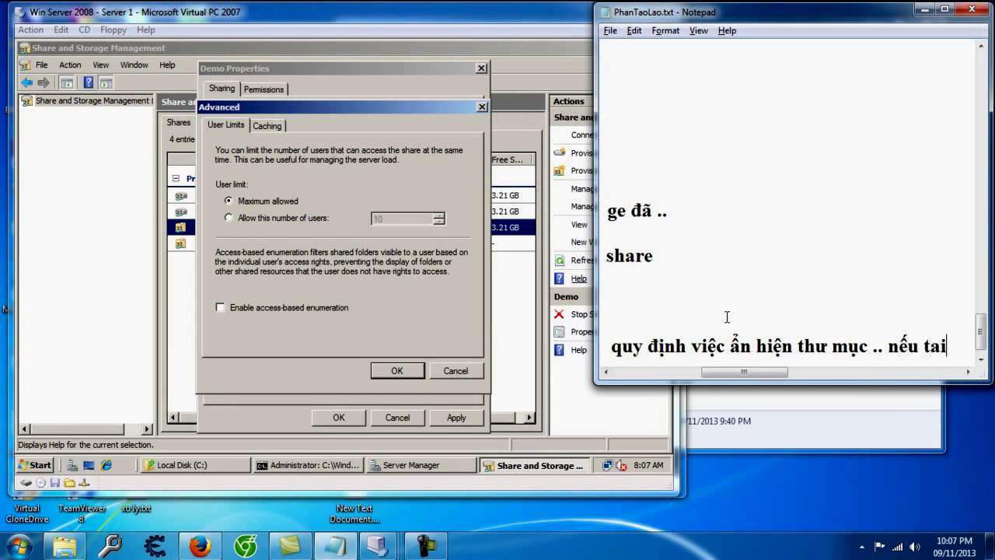
type(" khoản không cos quyeefn xem th")
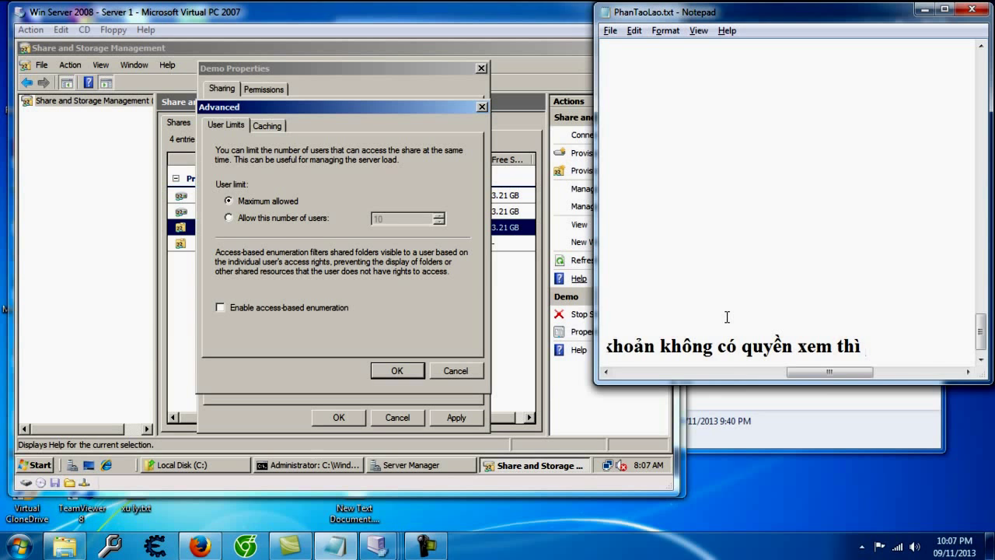
key("BackSpace")
type("x ko xuaast hie")
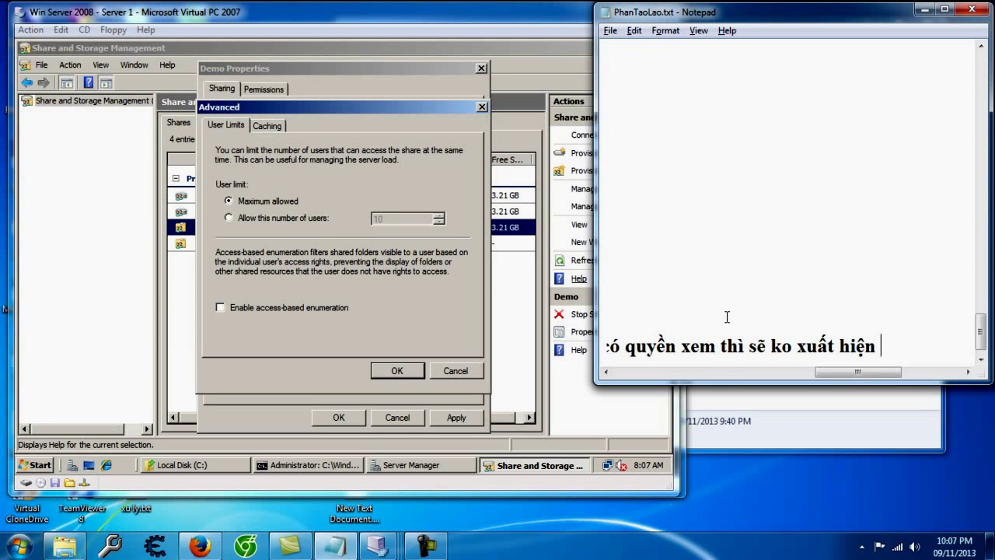
key("BackSpace")
key("BackSpace")
key("BackSpace")
key("BackSpace")
key("BackSpace")
key("BackSpace")
key("BackSpace")
key("BackSpace")
key("BackSpace")
key("BackSpace")
key("BackSpace")
key("BackSpace")
key("BackSpace")
type("thu muc ")
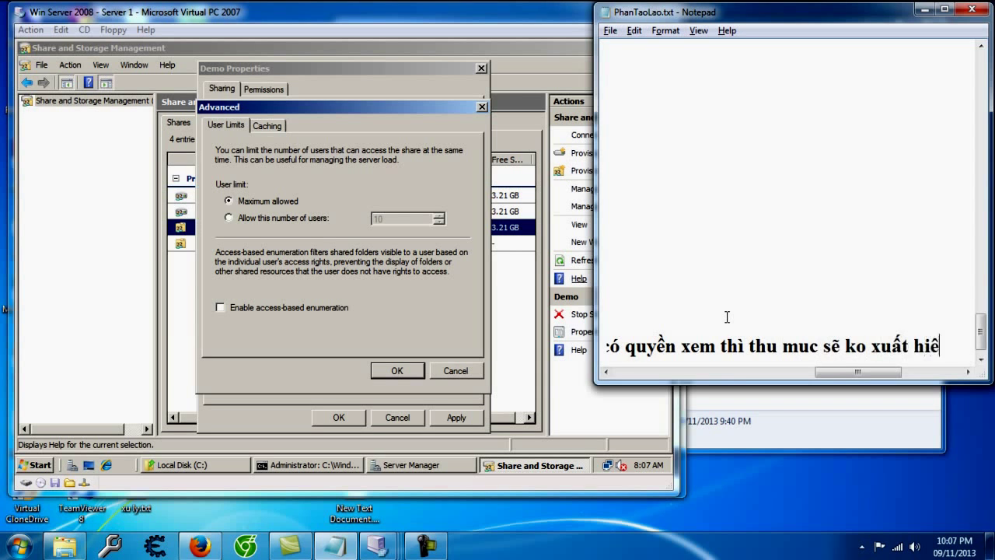
type("jn kh")
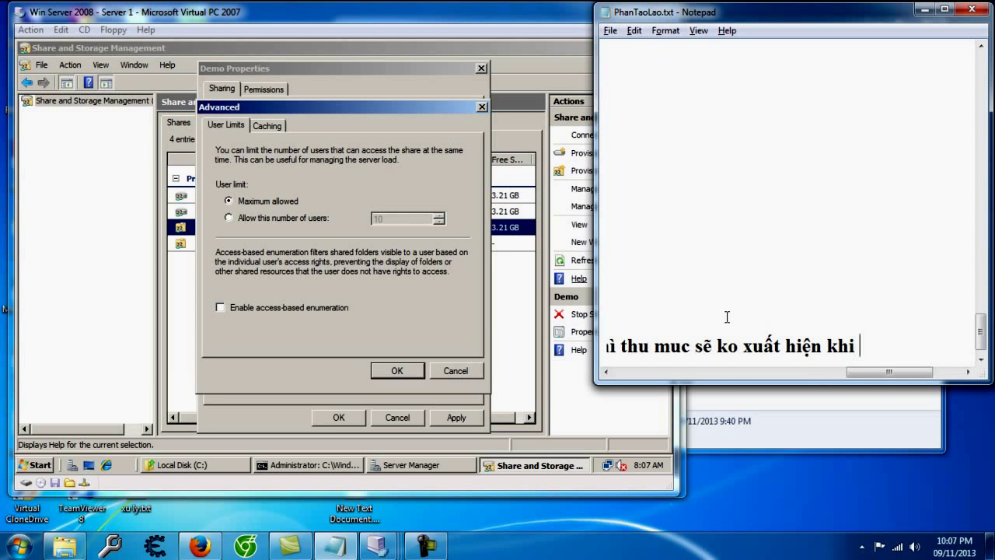
type("i tài khoản minh d")
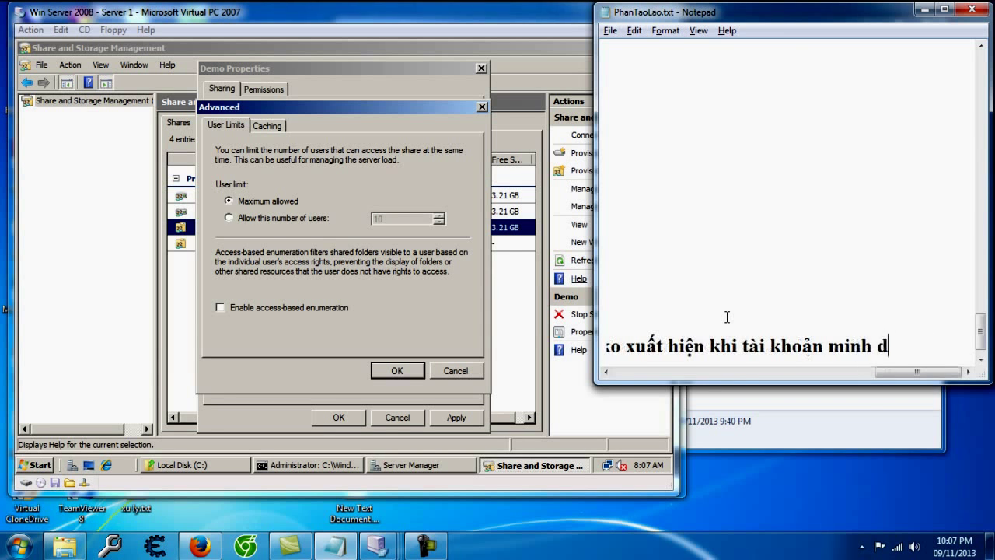
type("ập vào xem")
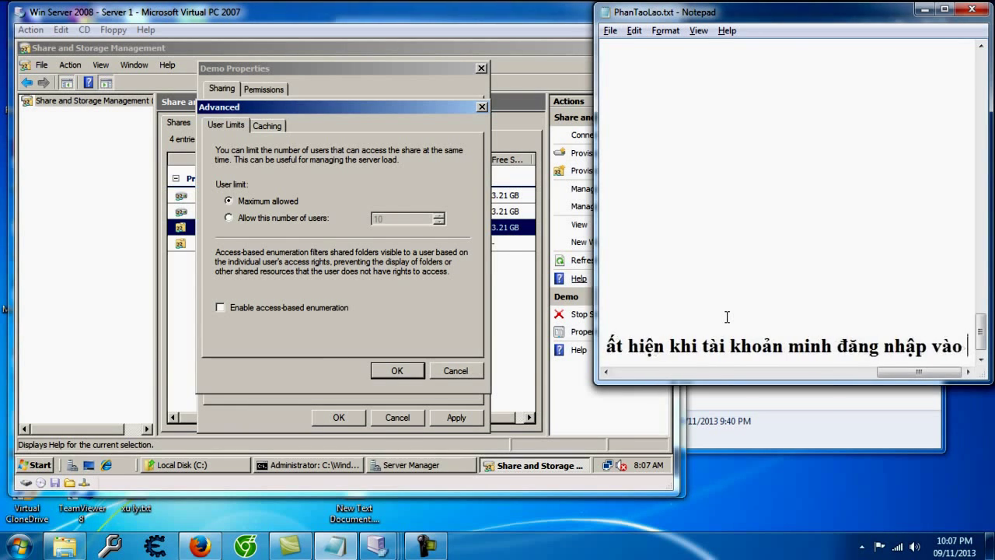
key("Return")
key("Return")
Step: Append the remark '( tránh tình trạng ngứa ngáy tay chân ấy mà =))' and start a new line
key("BackSpace")
key("BackSpace")
type("( tranhs t")
type("ình tr")
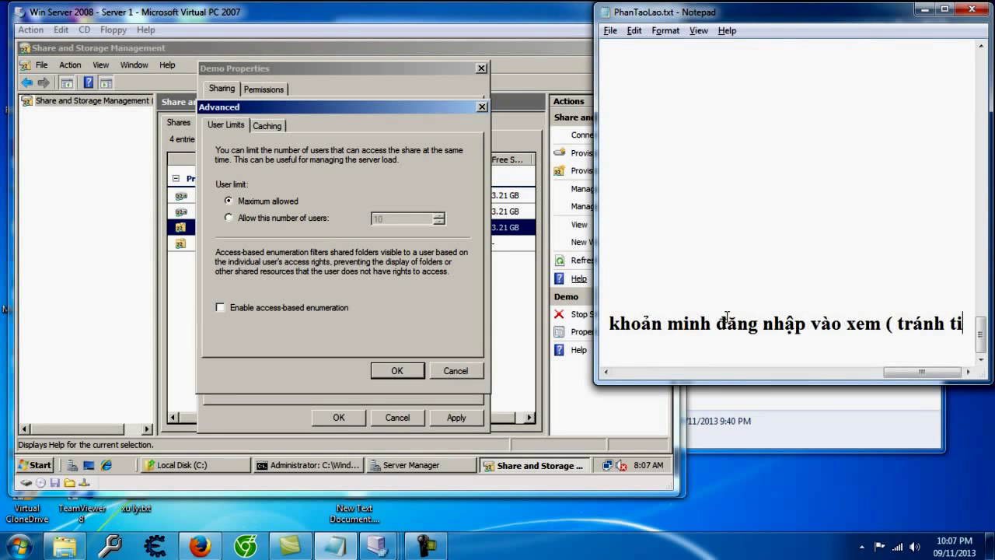
type("ạng ngứa ngay")
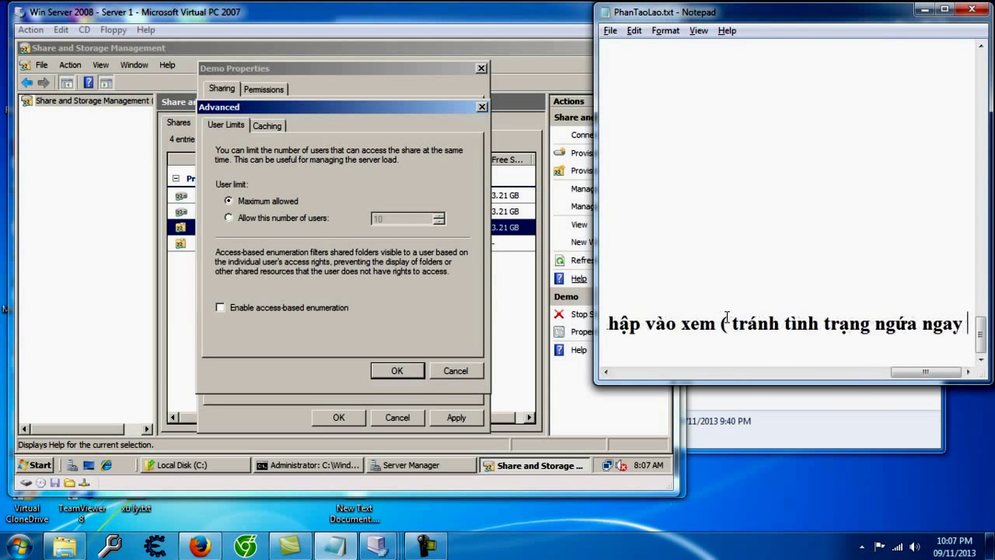
key("BackSpace")
type("s tay chân ")
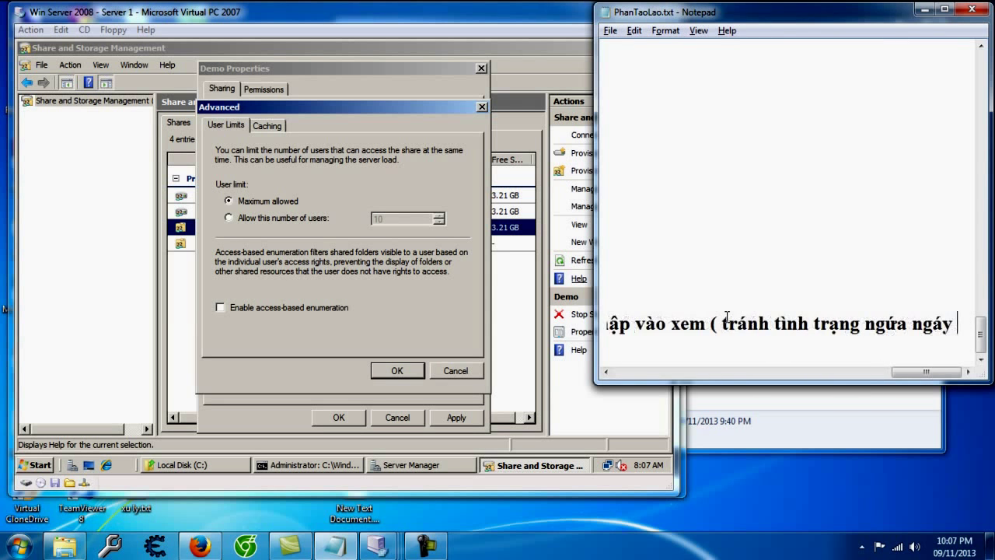
type("ấy mà")
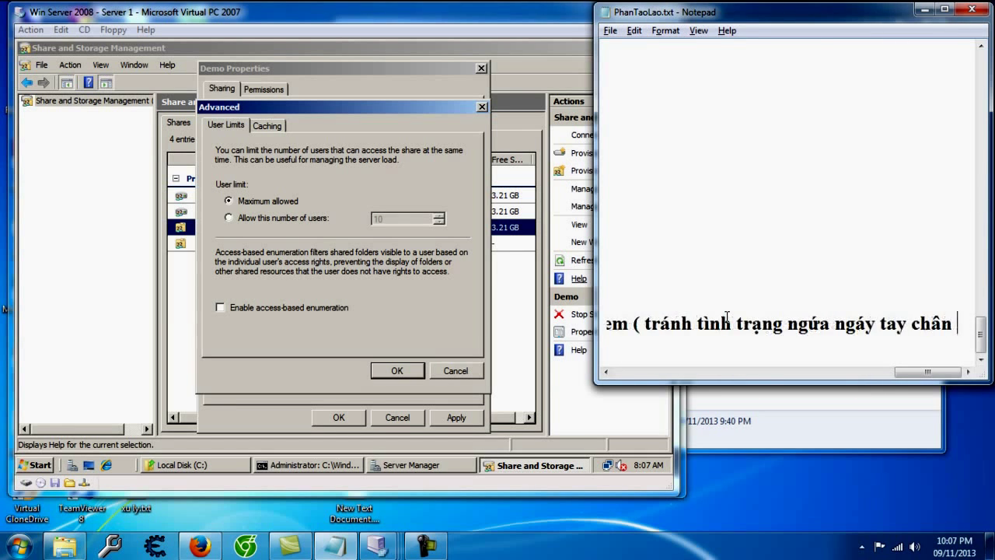
type(" =))")
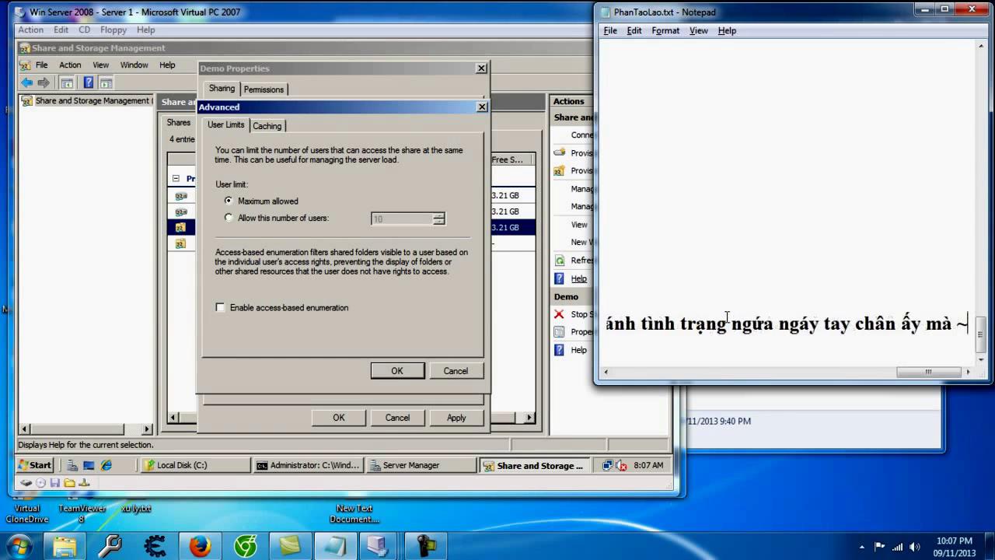
key("Return")
key("Return")
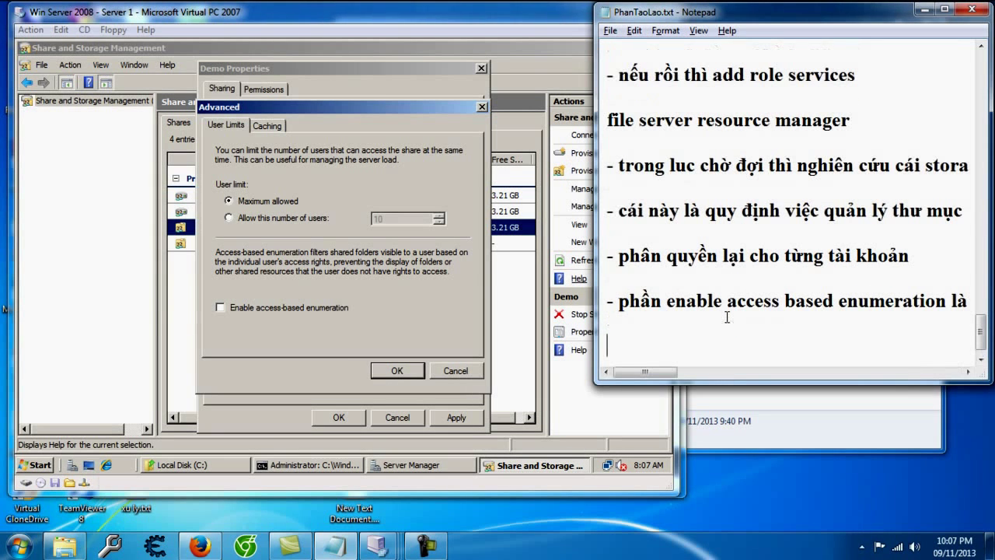
Step: Confirm Demo's advanced settings and properties with OK and return to the server's Shares list
left_click(293, 220)
left_click(275, 126)
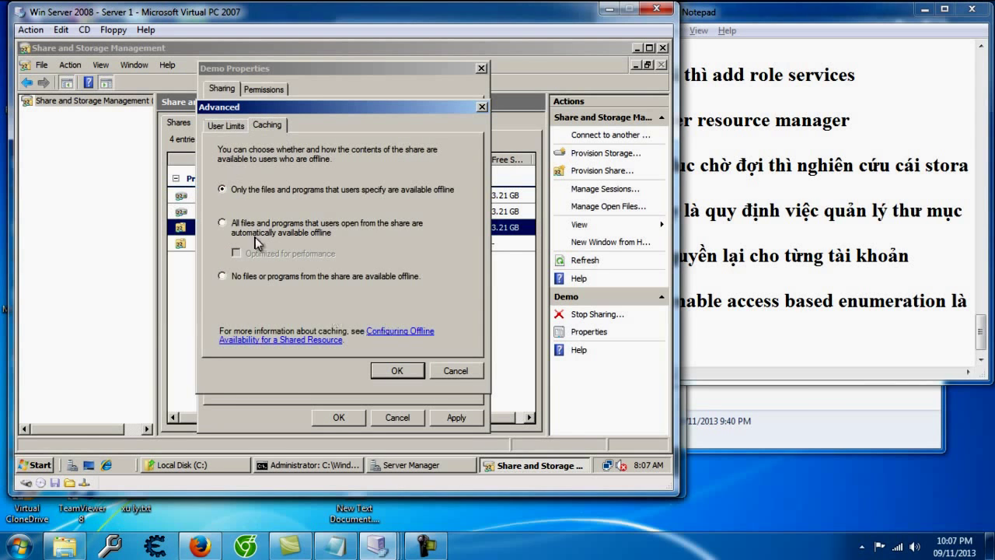
left_click(223, 127)
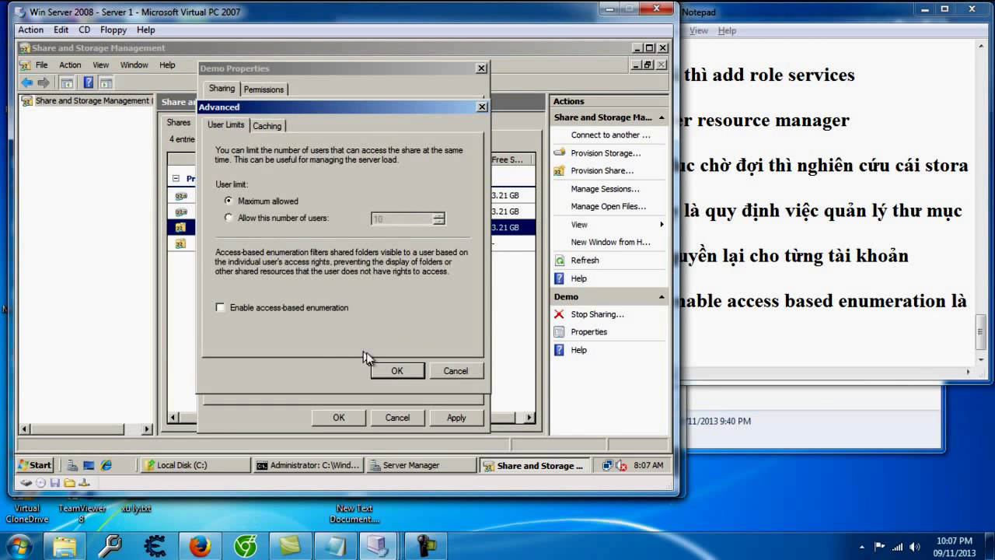
left_click(395, 372)
left_click(455, 416)
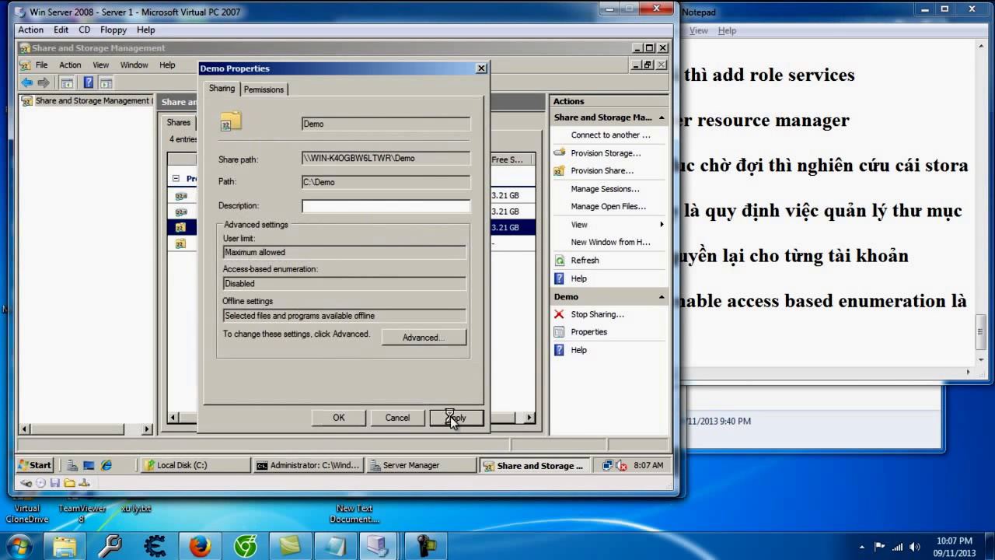
left_click(342, 417)
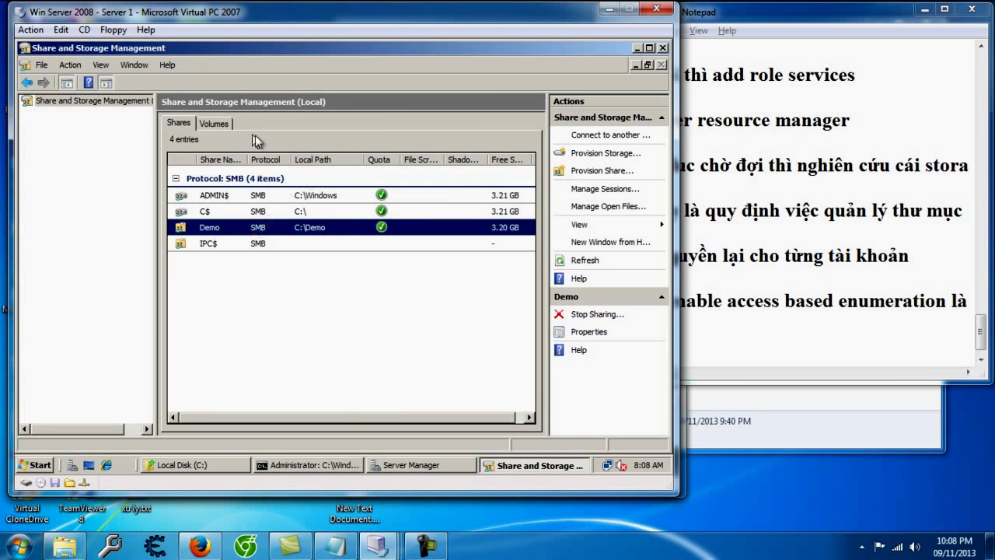
left_click(218, 125)
left_click(178, 123)
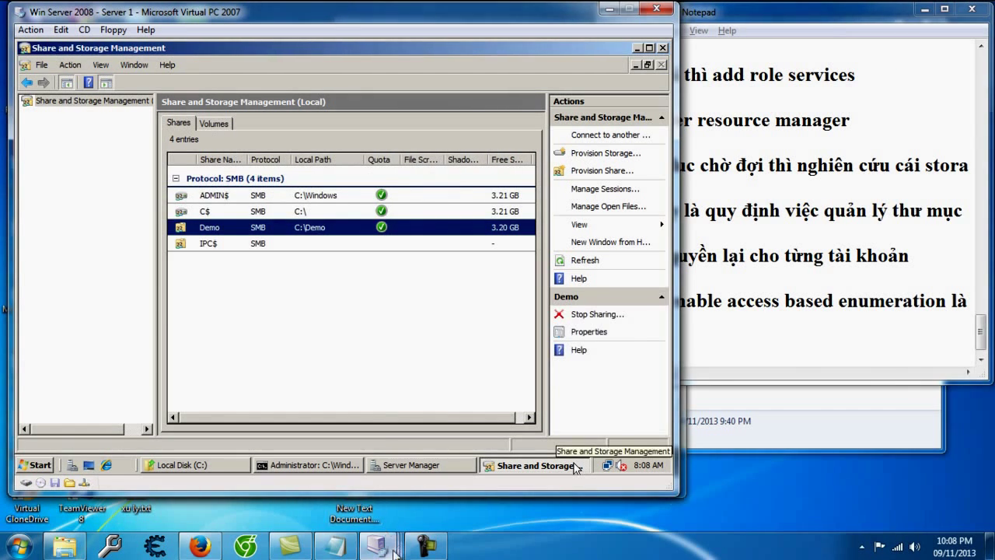
left_click(200, 547)
left_click(199, 546)
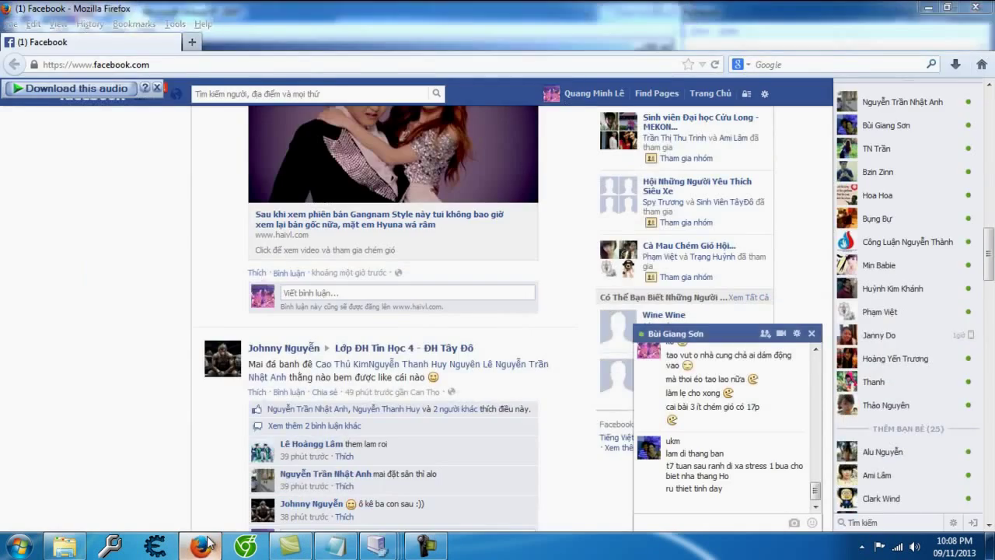
Step: Open the Demo folder's properties and review the demo user's permissions on the Security tab
left_click(228, 465)
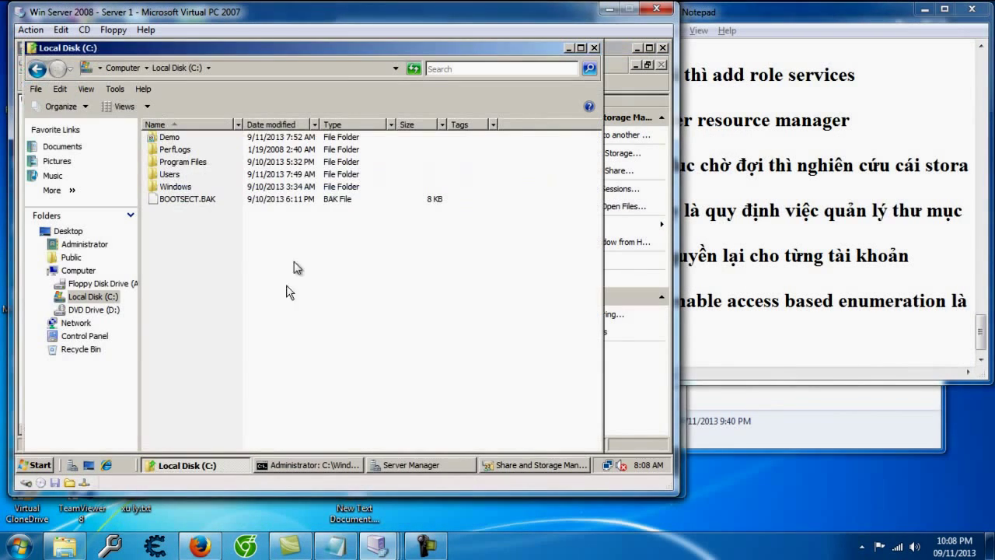
right_click(202, 137)
left_click(167, 138)
right_click(167, 138)
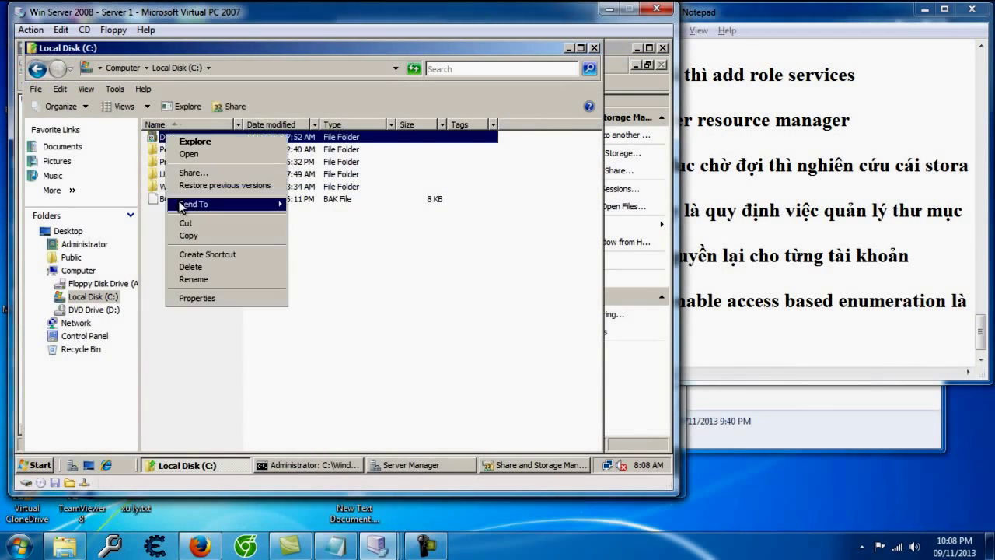
left_click(208, 298)
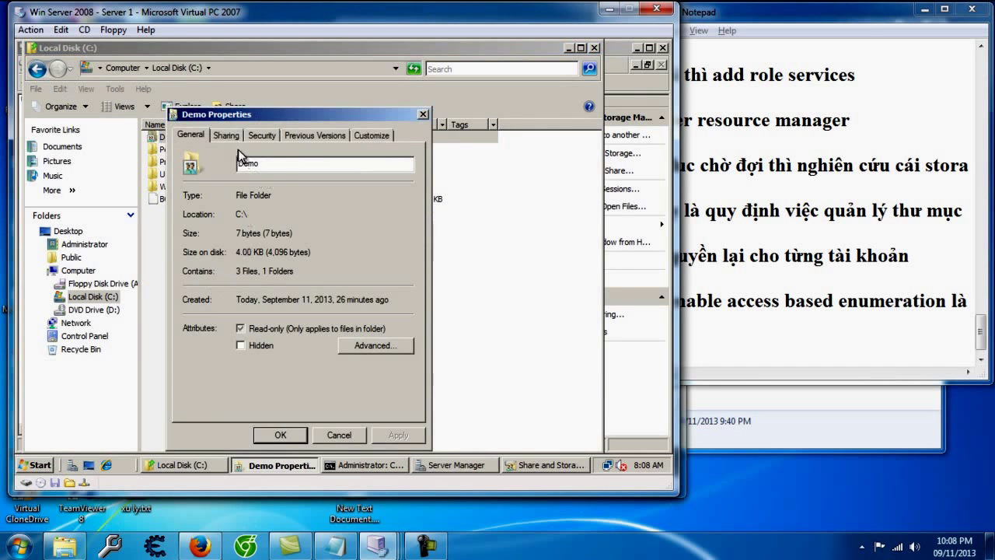
left_click(232, 136)
left_click(194, 136)
left_click(219, 136)
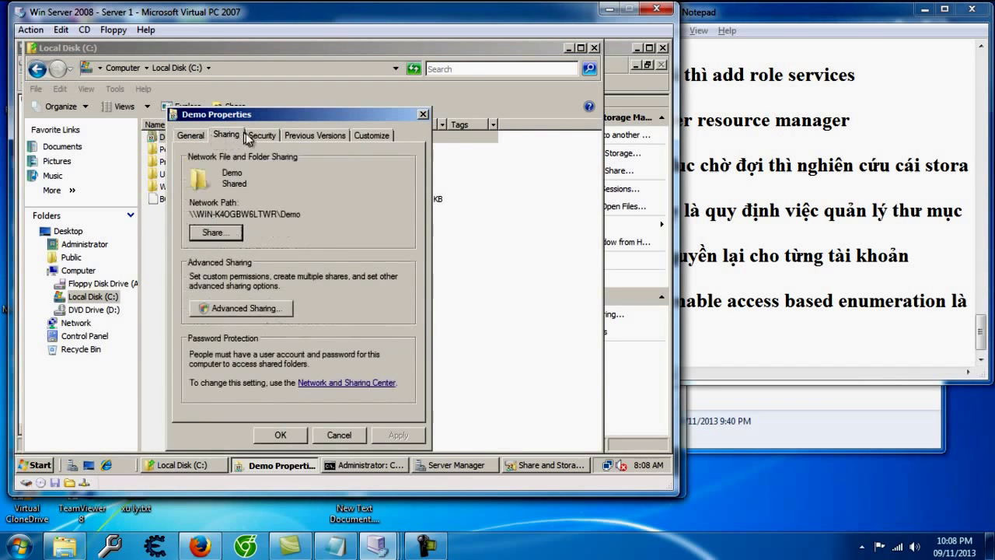
left_click(257, 136)
left_click(317, 219)
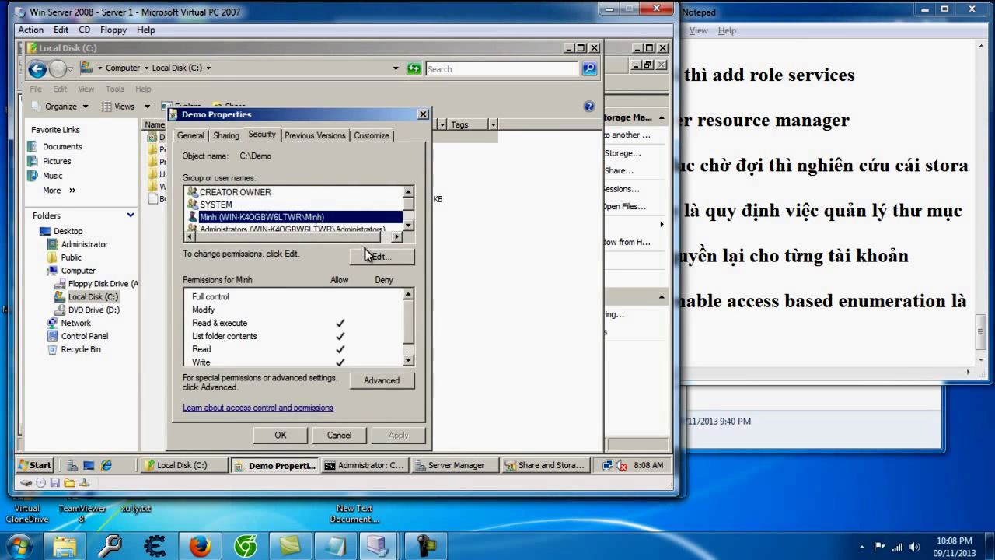
left_click(367, 255)
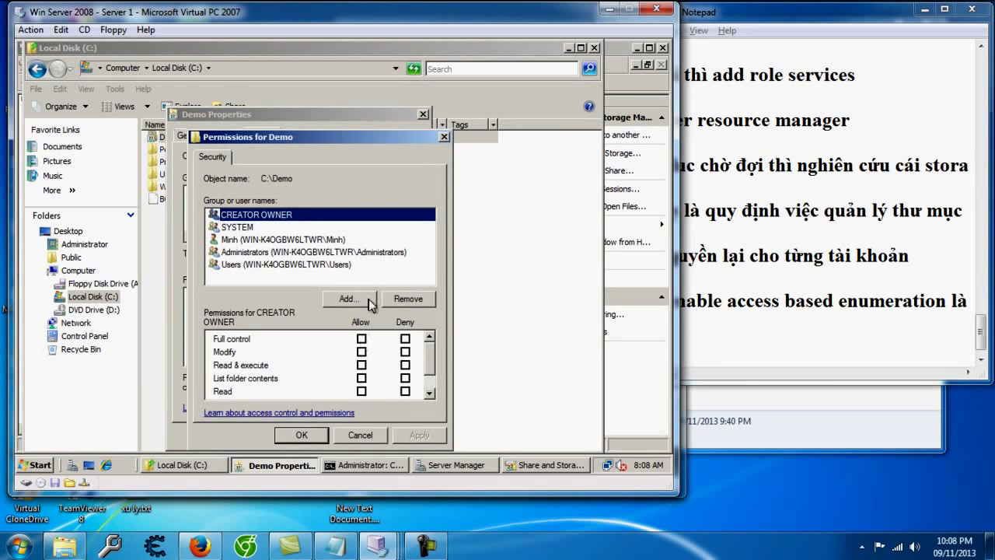
left_click(379, 434)
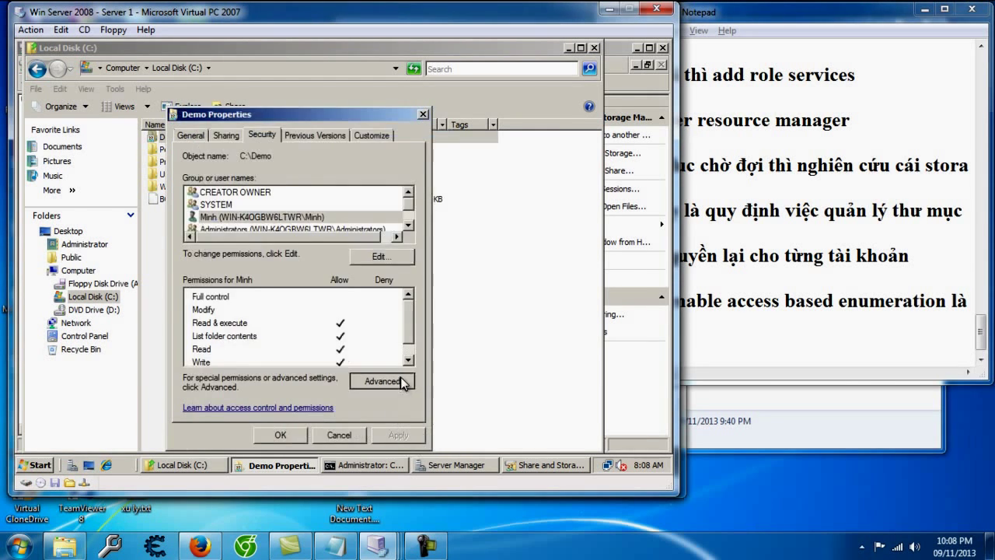
Step: In Advanced Security, clear all permissions from the demo user's deny entry and confirm every dialog
left_click(395, 381)
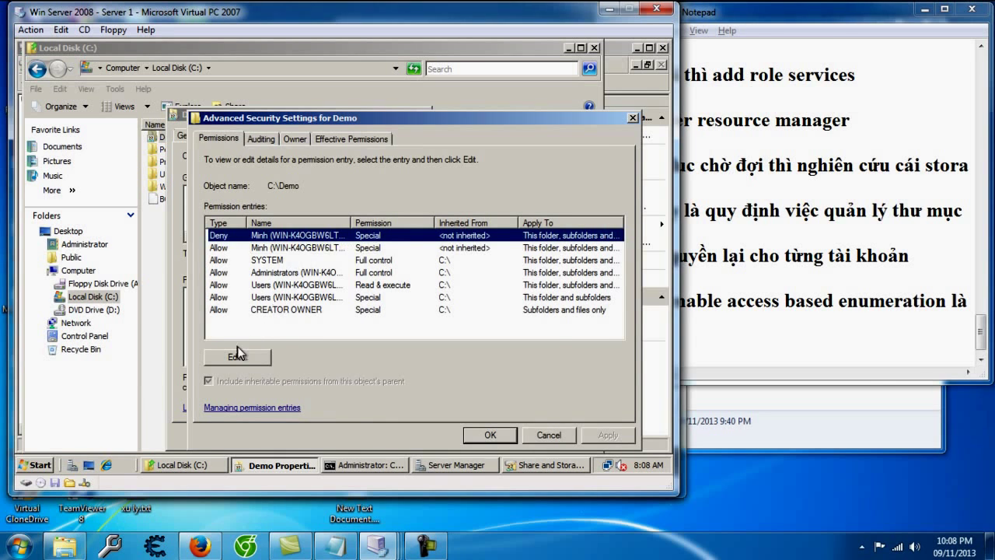
left_click(238, 357)
left_click(344, 332)
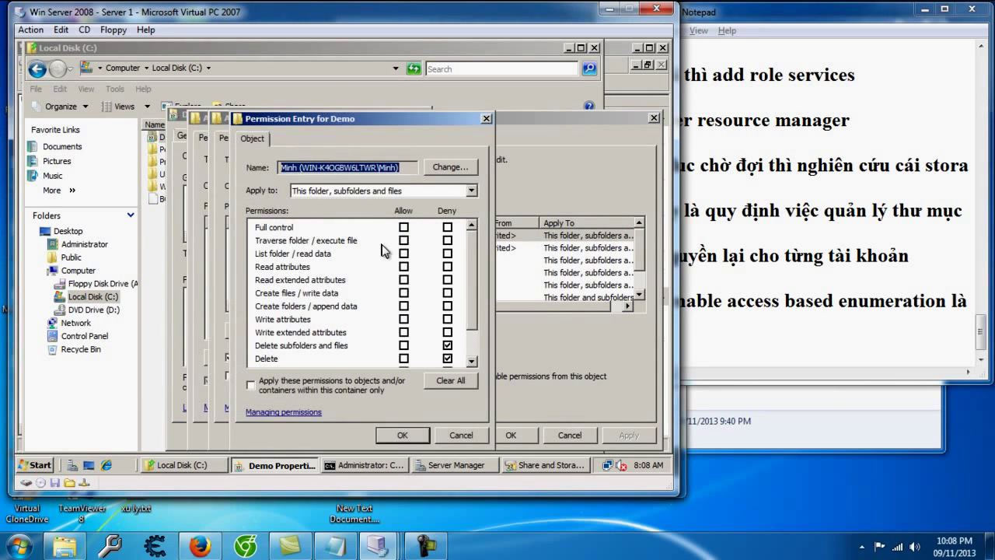
left_click(403, 227)
left_click(447, 227)
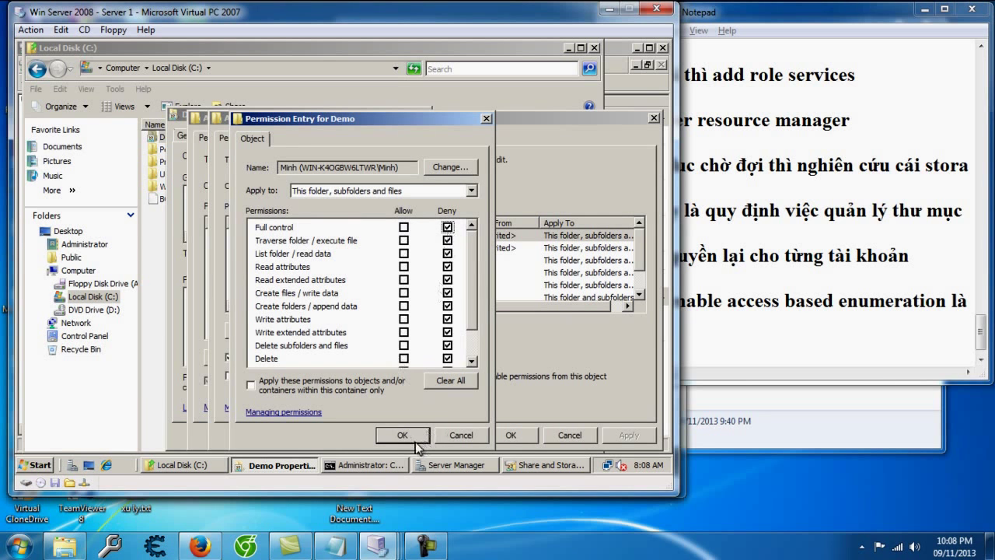
left_click(448, 240)
left_click(449, 379)
left_click(403, 435)
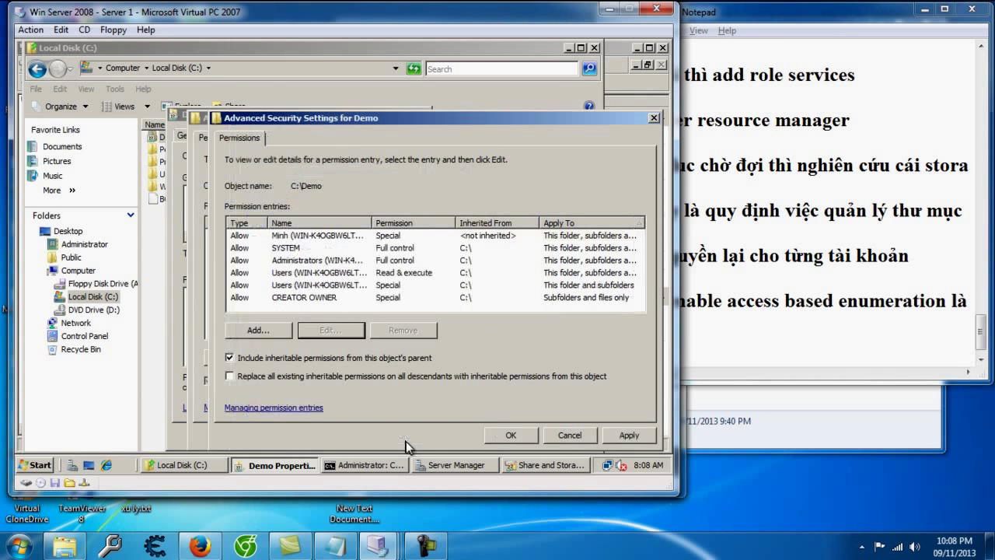
left_click(567, 437)
left_click(529, 437)
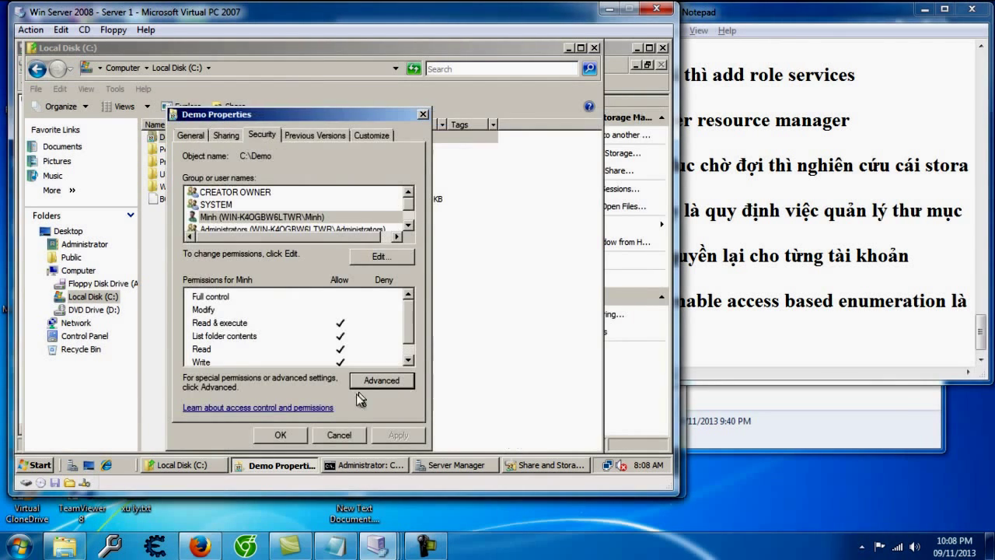
left_click(281, 434)
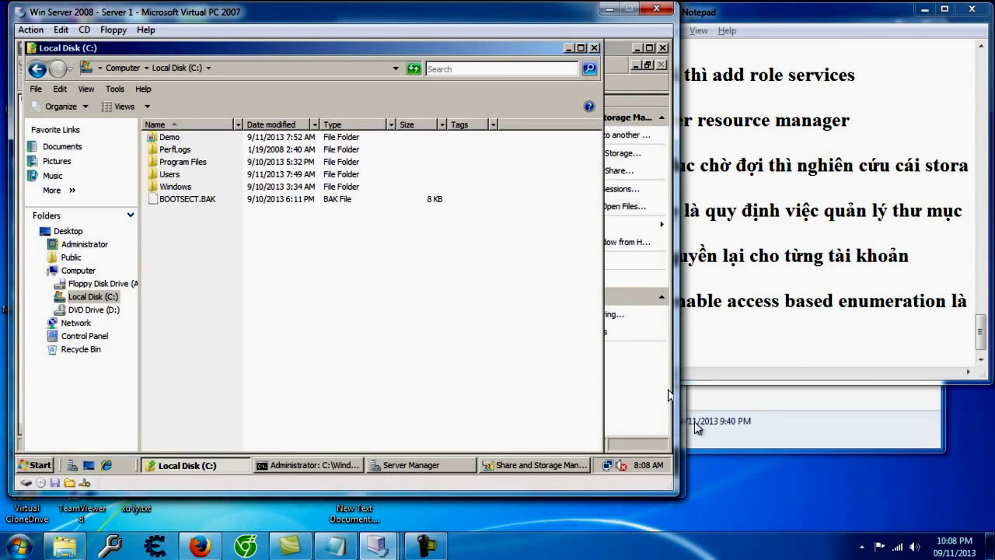
Step: Switch to the Win7 VM, dismiss the access-denied message and close the Demo share window
left_click(683, 425)
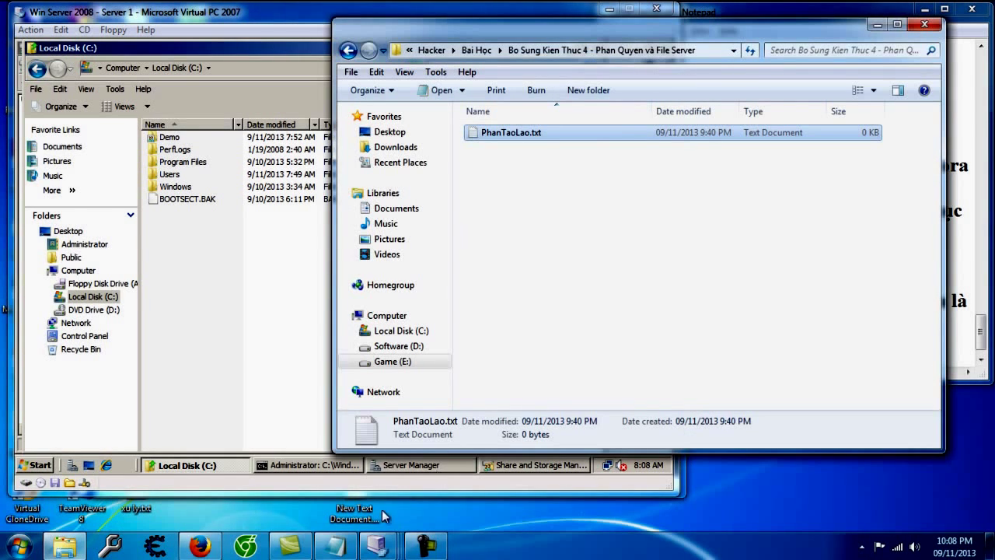
mouse_move(378, 547)
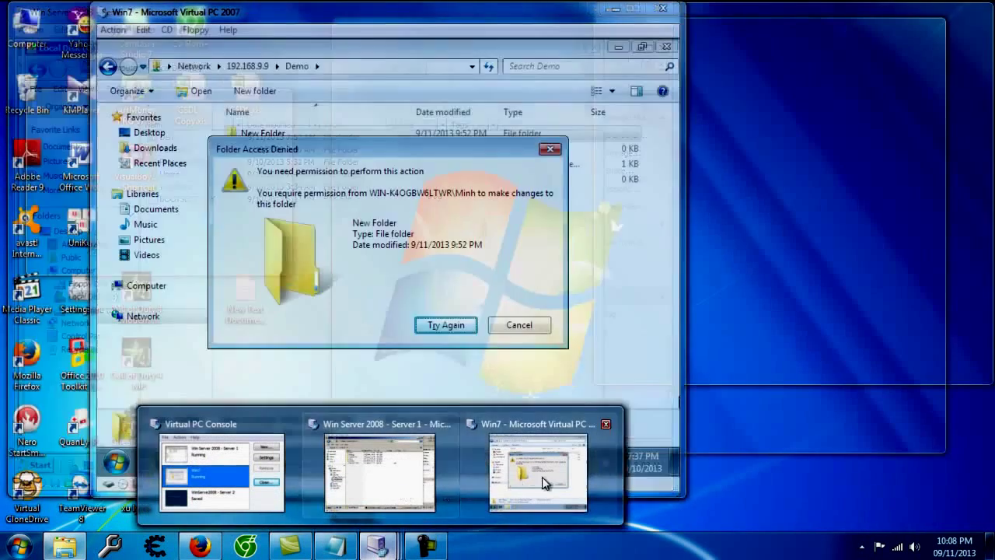
left_click(521, 478)
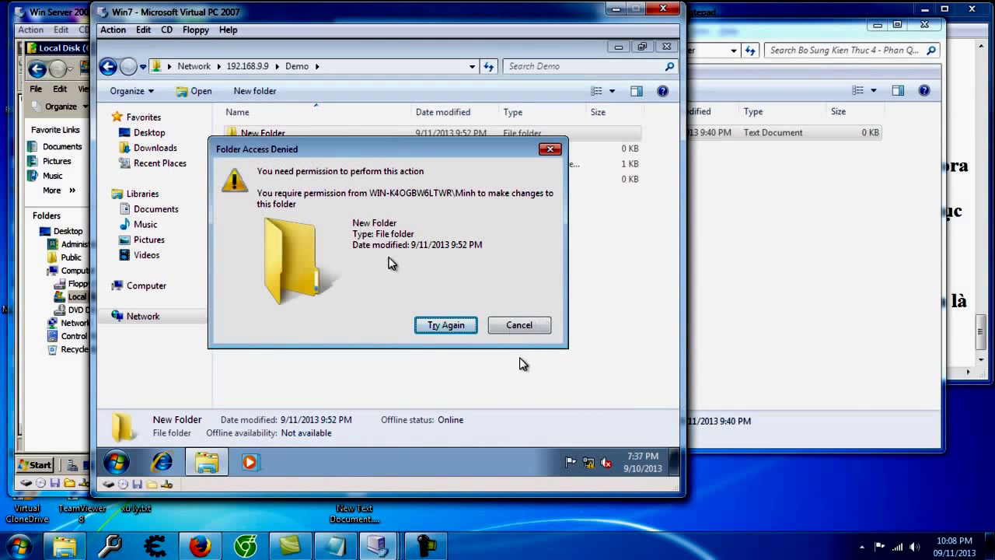
left_click(531, 328)
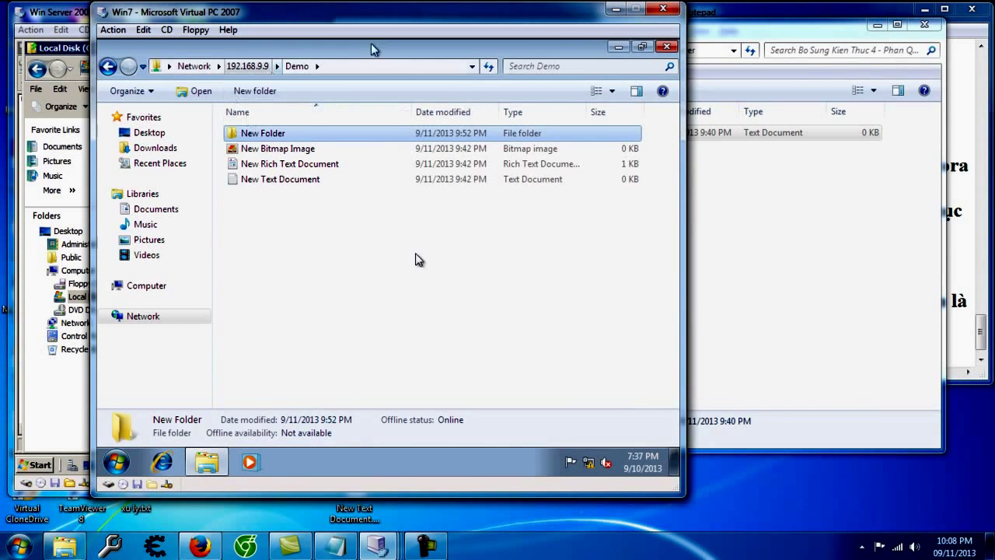
left_click(667, 46)
Step: Open the Demo share at \\192.168.9.9 from Win7, close it, and return to the server VM
left_click(116, 463)
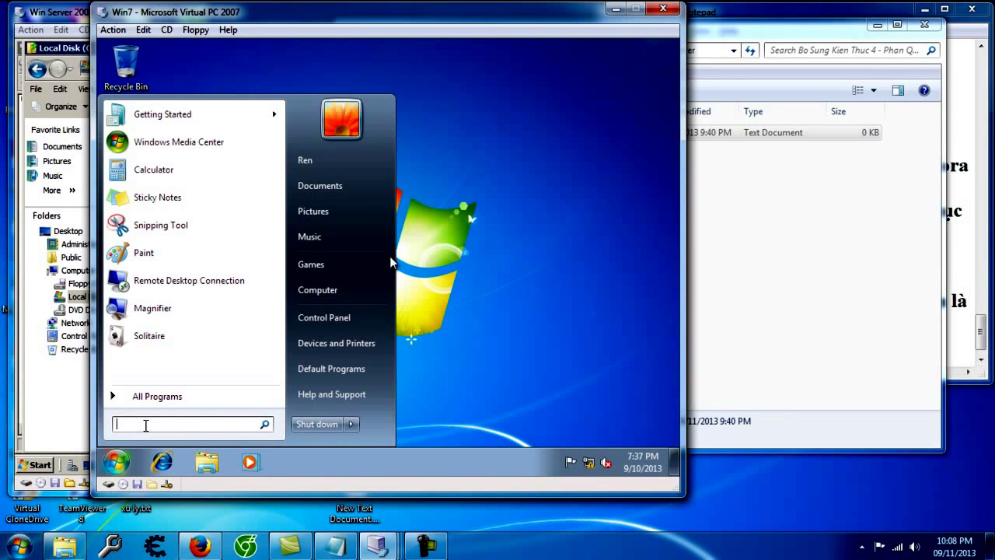
type("\\\\")
key("Down")
key("Return")
double_click(303, 124)
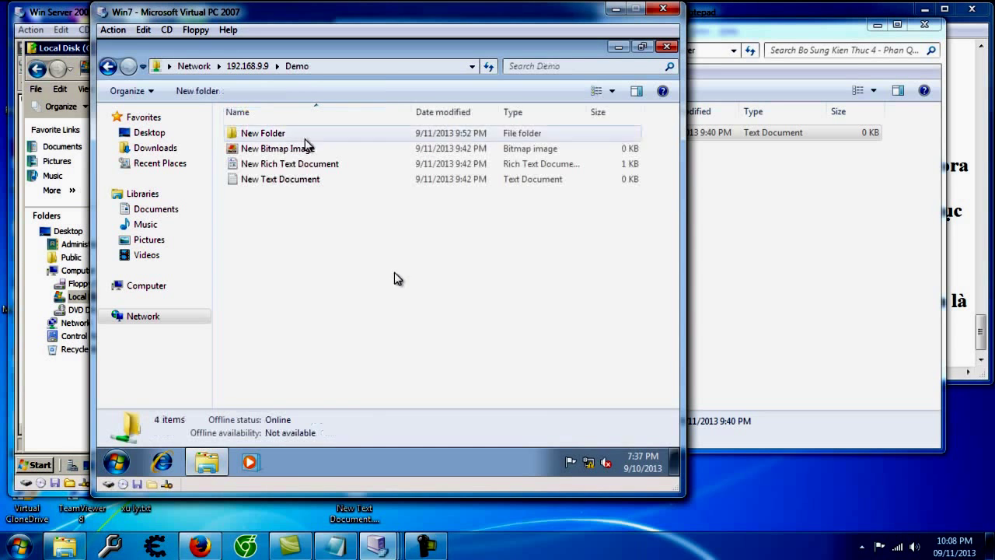
left_click(666, 46)
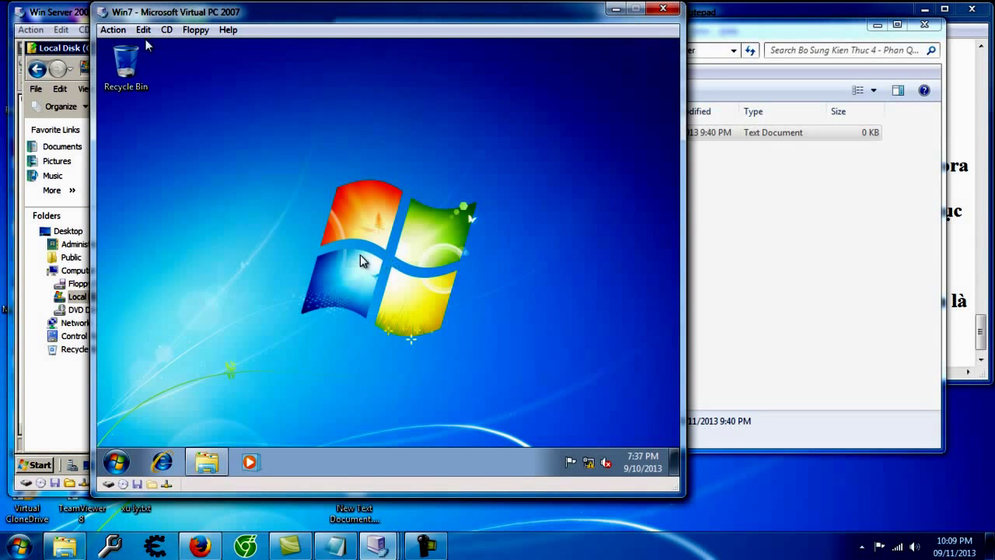
left_click(67, 11)
Step: Open the Demo folder's Advanced Security Settings with editable permission entries
right_click(206, 138)
left_click(253, 300)
left_click(279, 137)
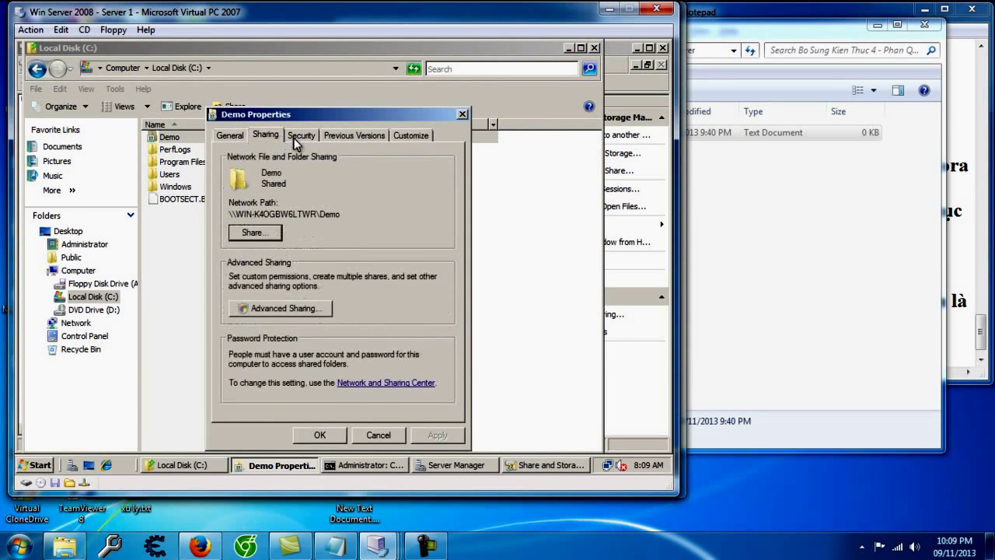
left_click(297, 140)
left_click(421, 381)
left_click(276, 359)
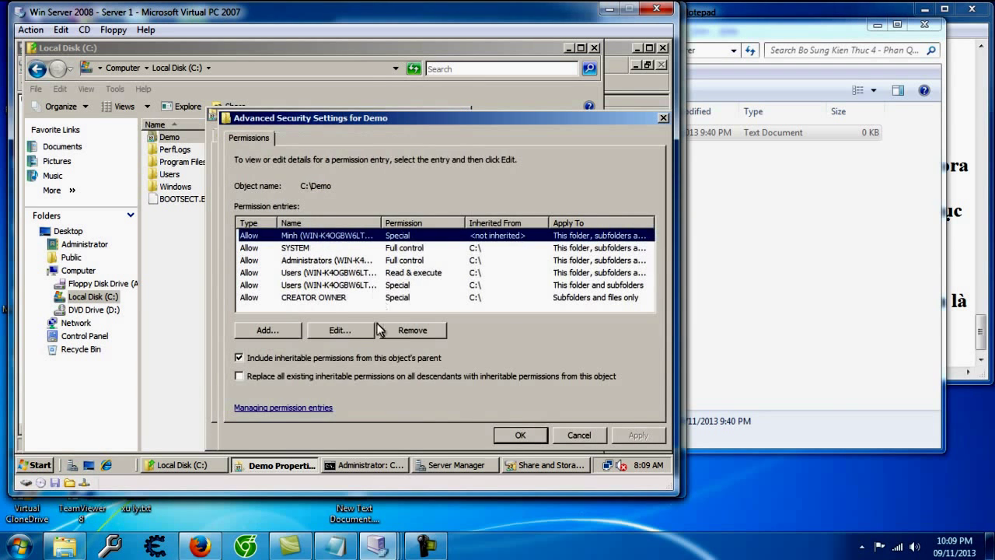
Step: Deny the demo user Full control, accept the security warning, and close the dialogs
left_click(368, 331)
left_click(457, 227)
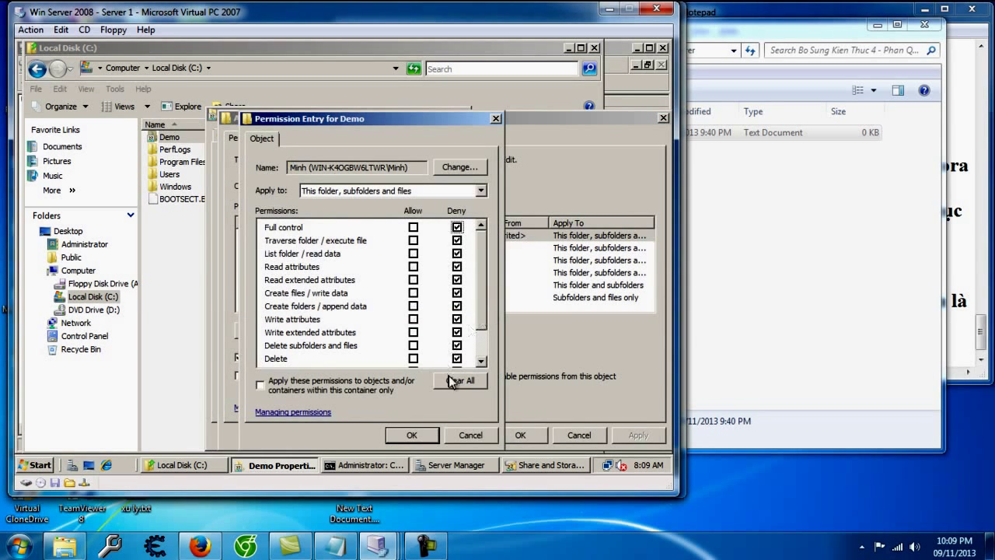
left_click(413, 436)
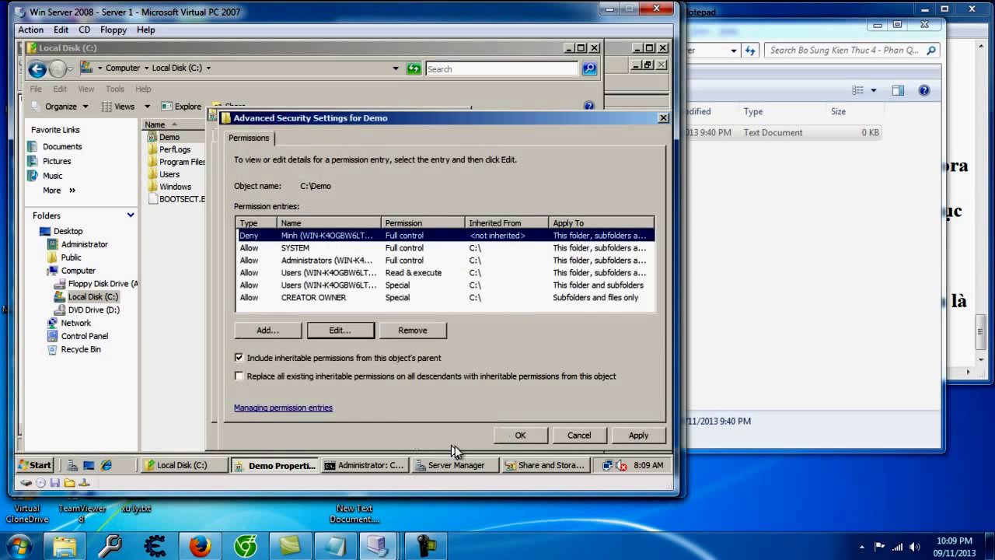
left_click(639, 436)
left_click(392, 313)
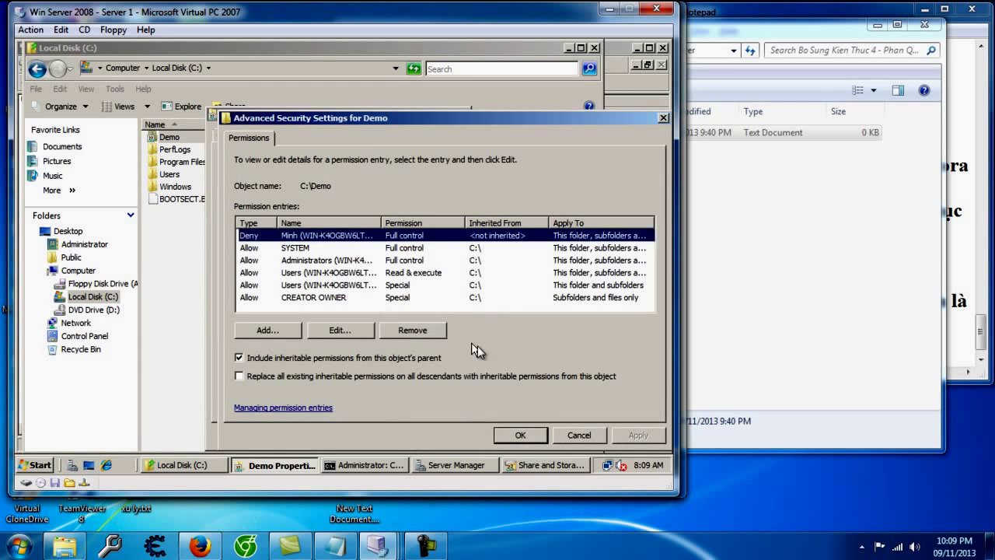
left_click(523, 437)
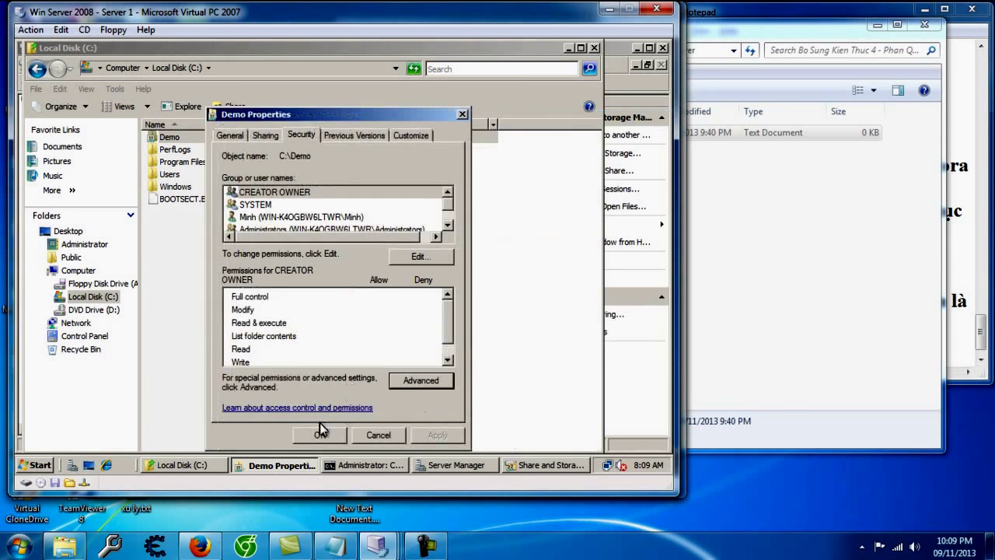
left_click(319, 433)
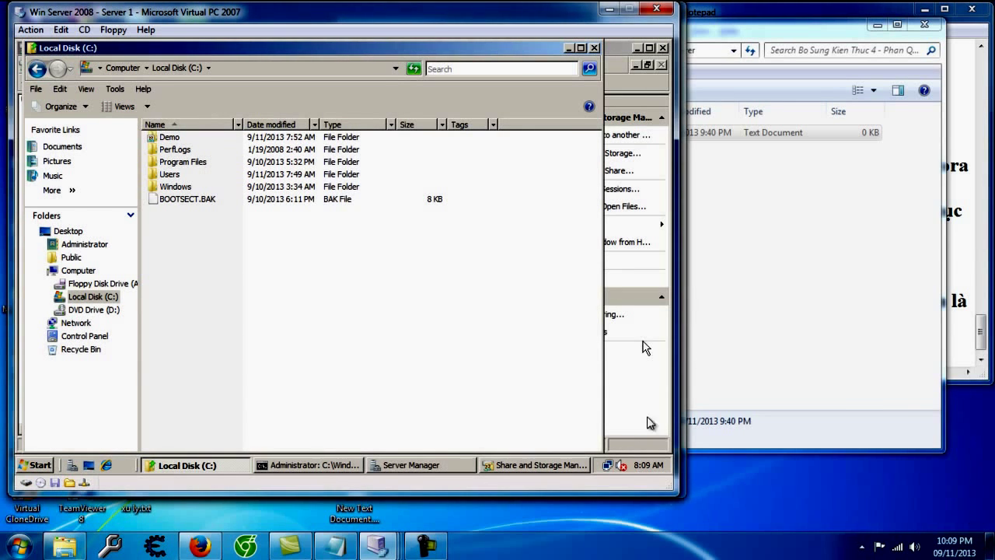
mouse_move(378, 546)
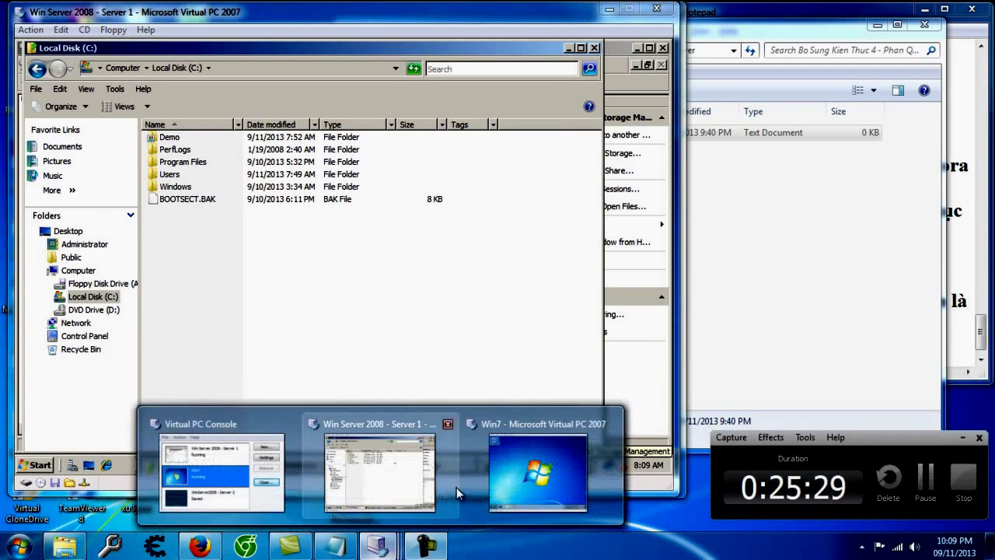
left_click(507, 493)
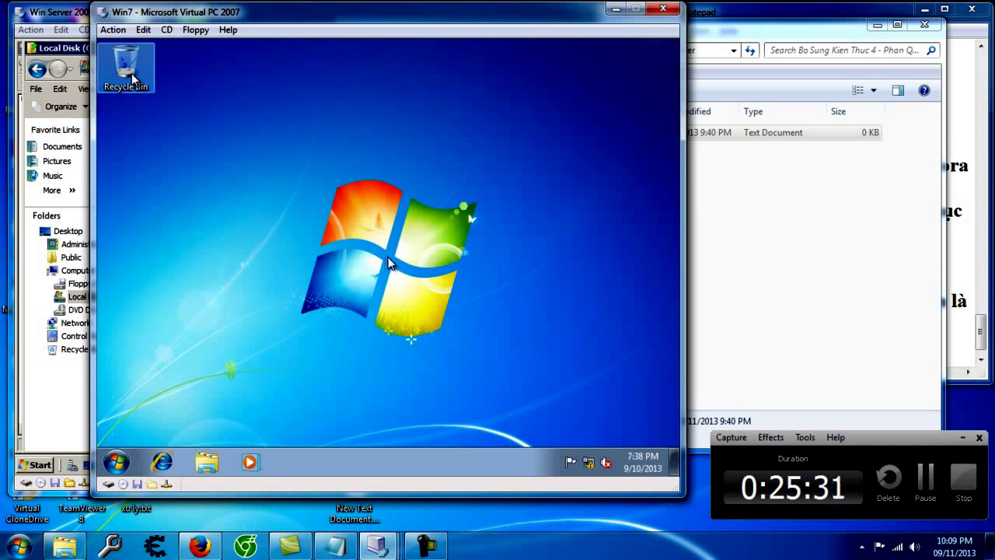
left_click(116, 464)
type("\\192.168.9.9")
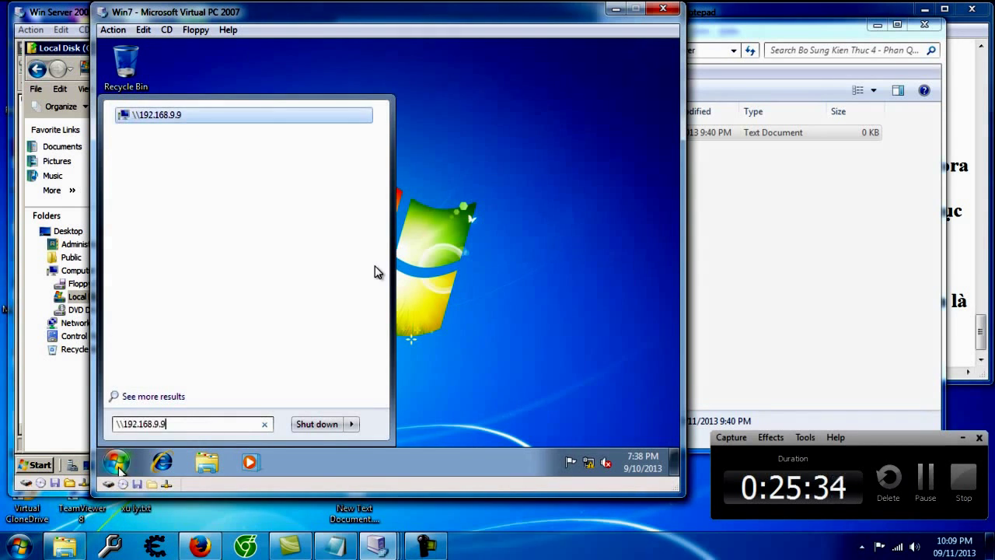
key("Return")
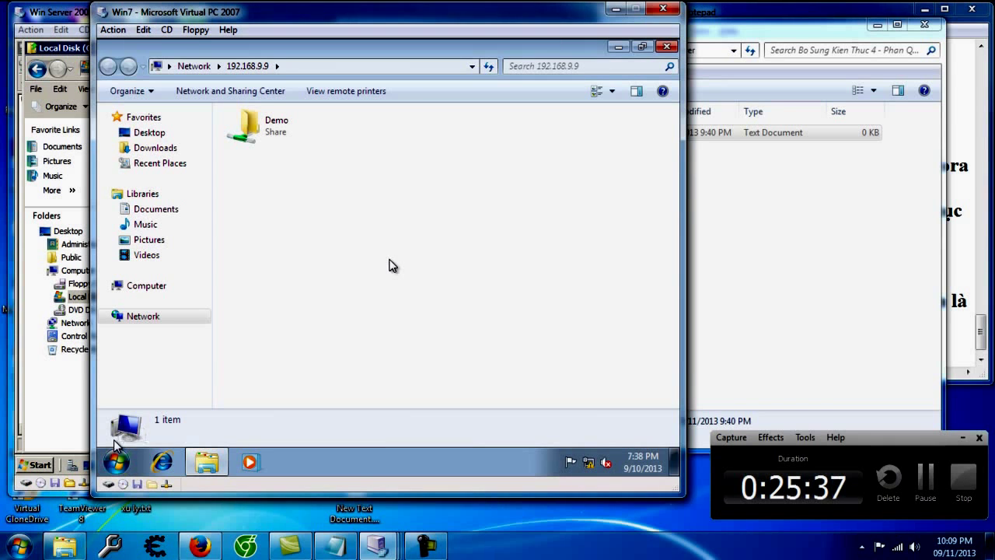
double_click(298, 140)
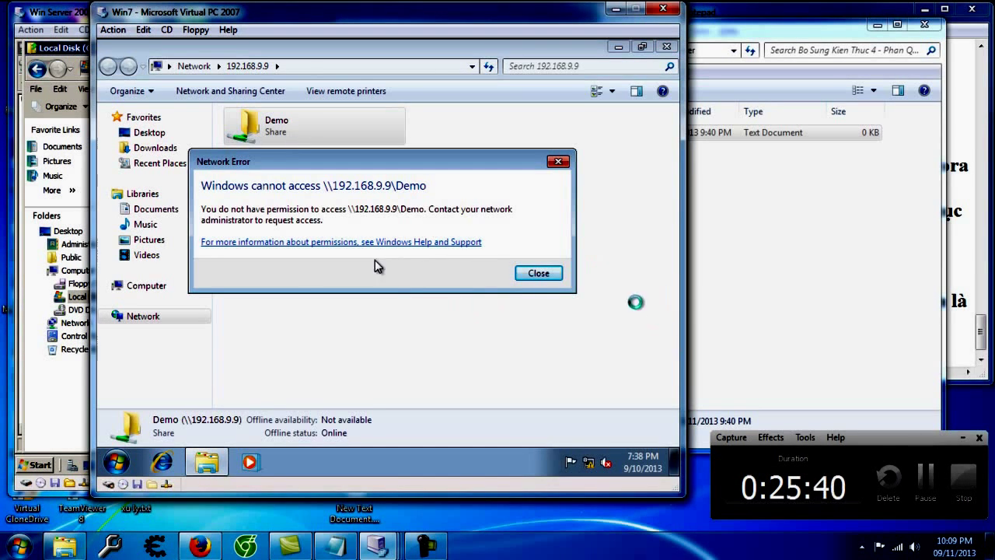
left_click(541, 274)
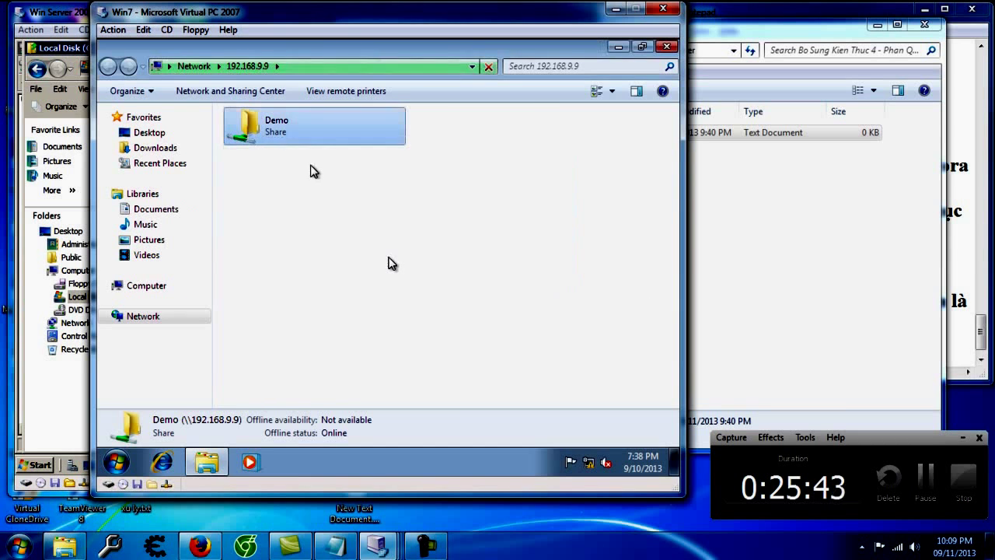
double_click(282, 133)
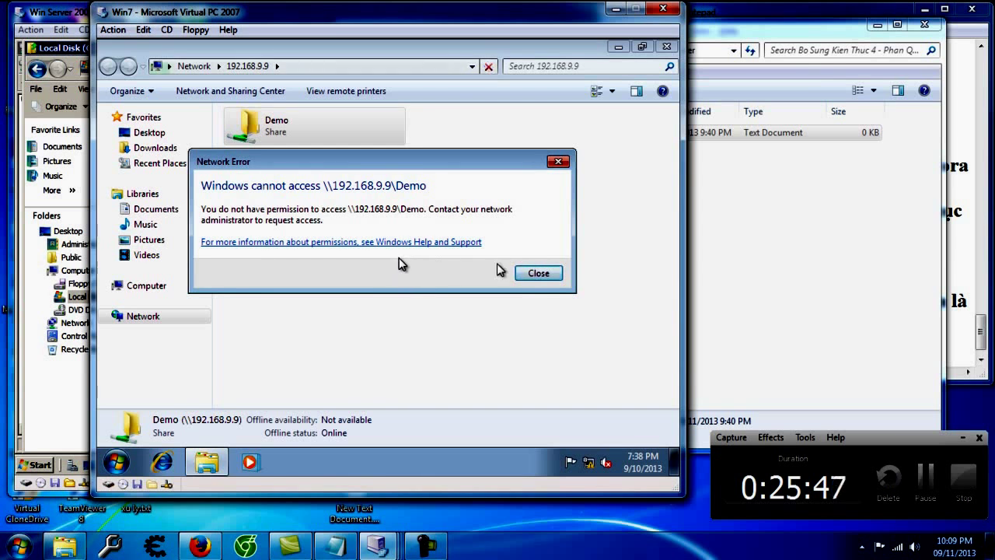
left_click(535, 273)
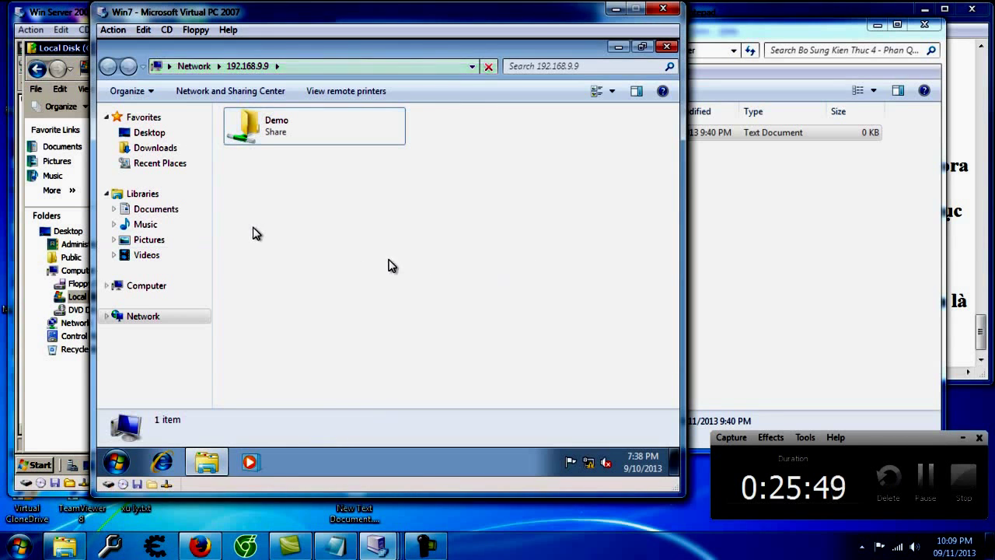
left_click(75, 293)
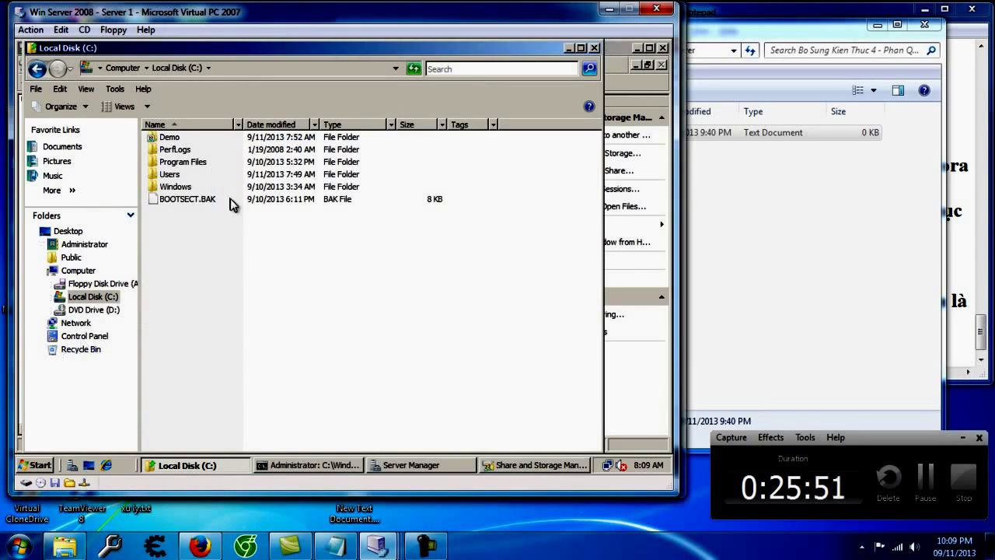
Step: Open the test user's permission entry on Demo from Advanced Security Settings
left_click(171, 138)
right_click(176, 140)
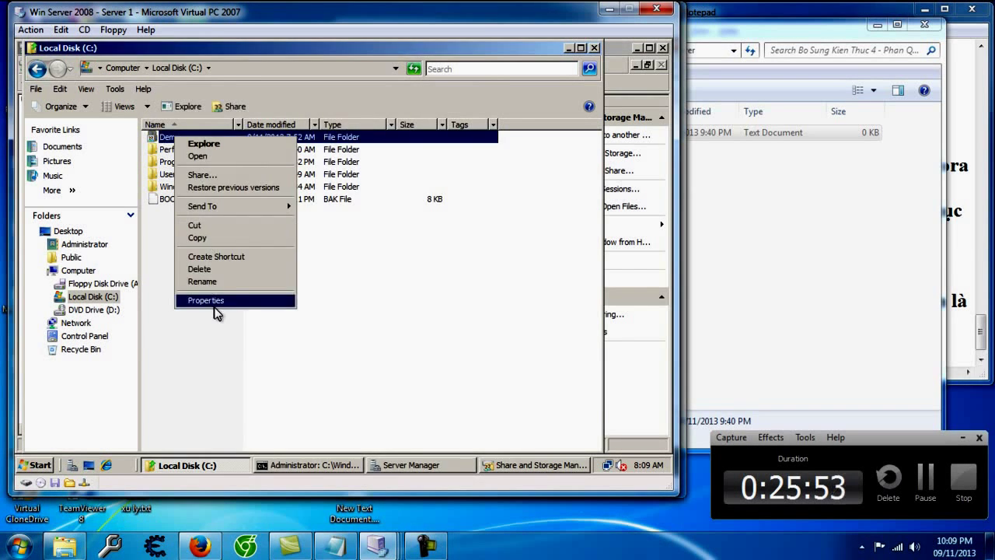
left_click(216, 303)
left_click(259, 138)
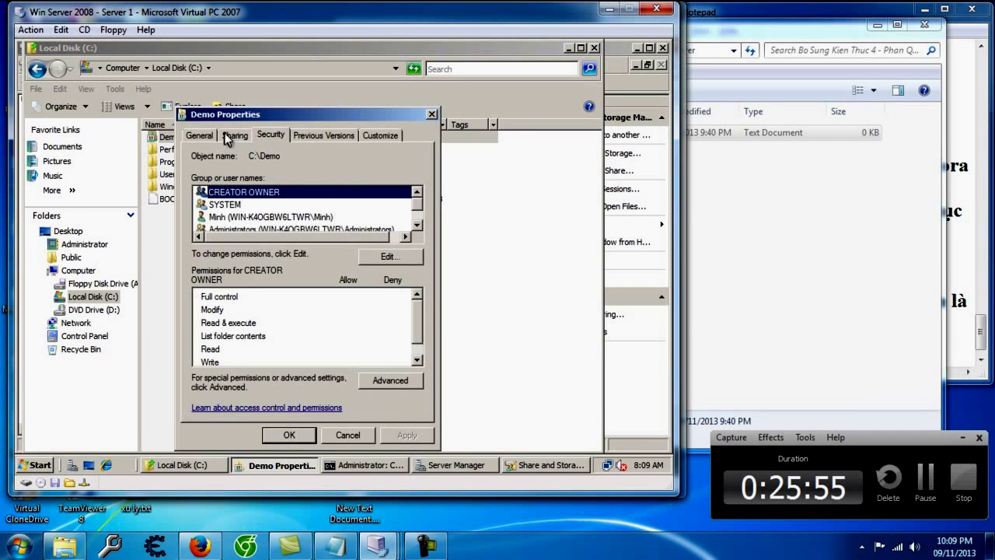
left_click(393, 381)
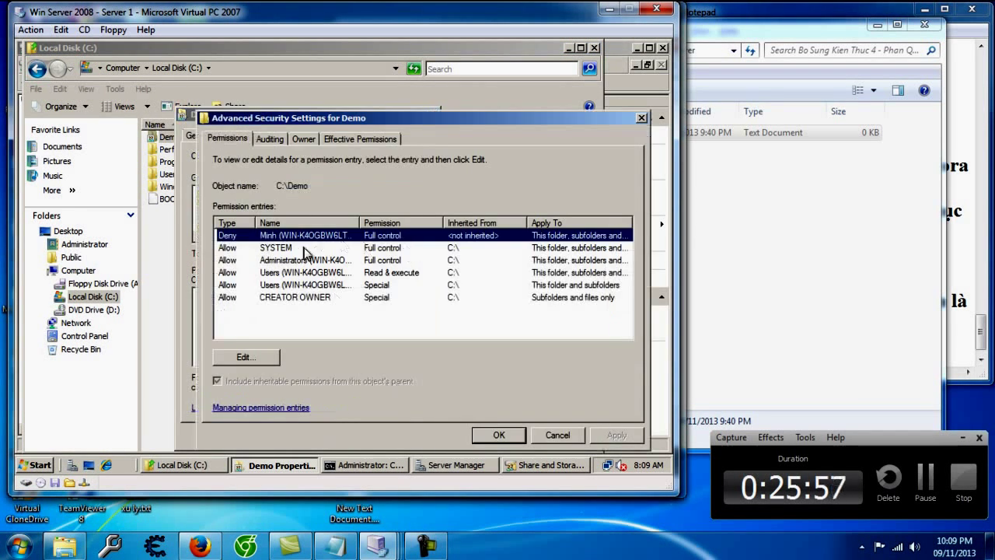
left_click(247, 357)
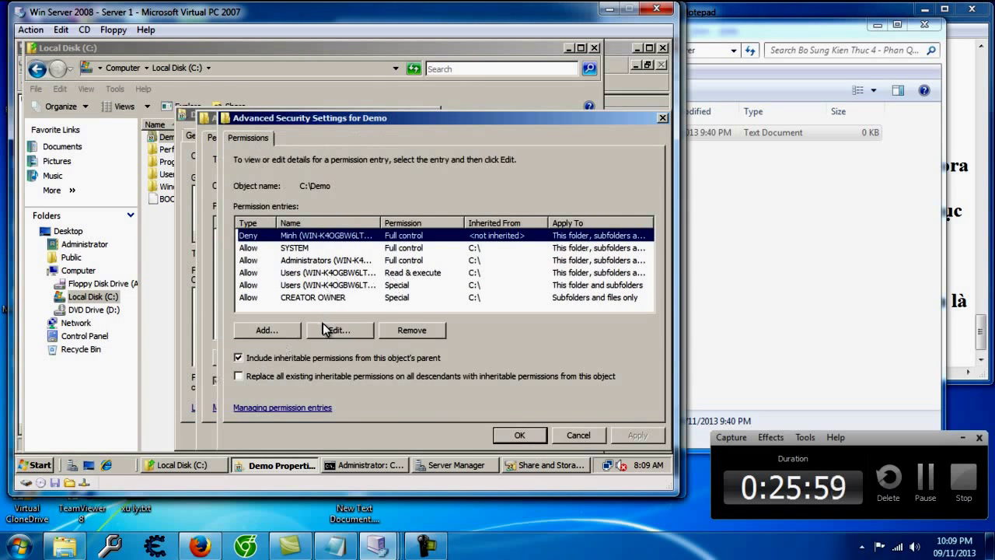
left_click(327, 328)
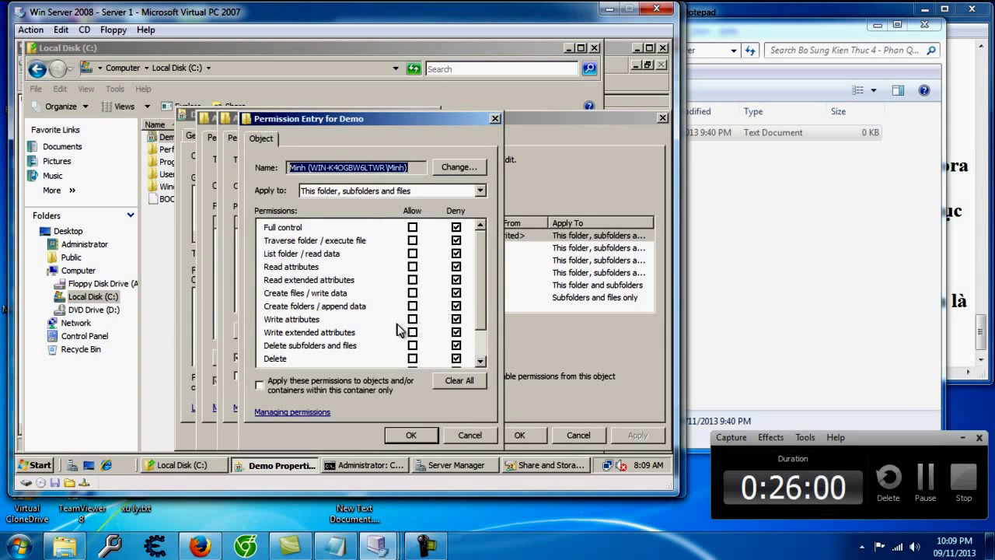
Step: Allow Full control but deny List folder / read data and Read extended attributes, then confirm all dialogs
left_click(412, 227)
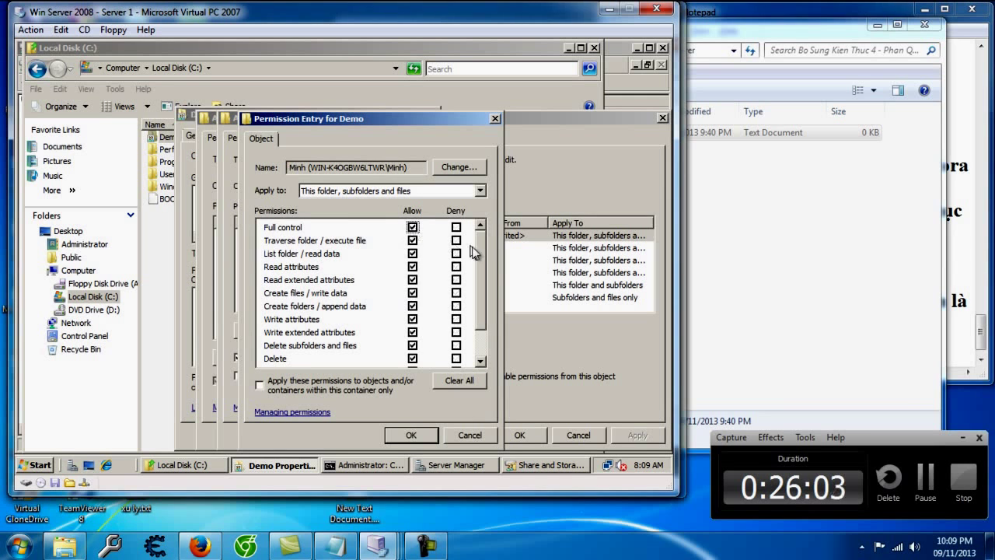
mouse_move(481, 250)
left_mouse_down()
mouse_move(481, 285)
mouse_move(486, 247)
left_mouse_up()
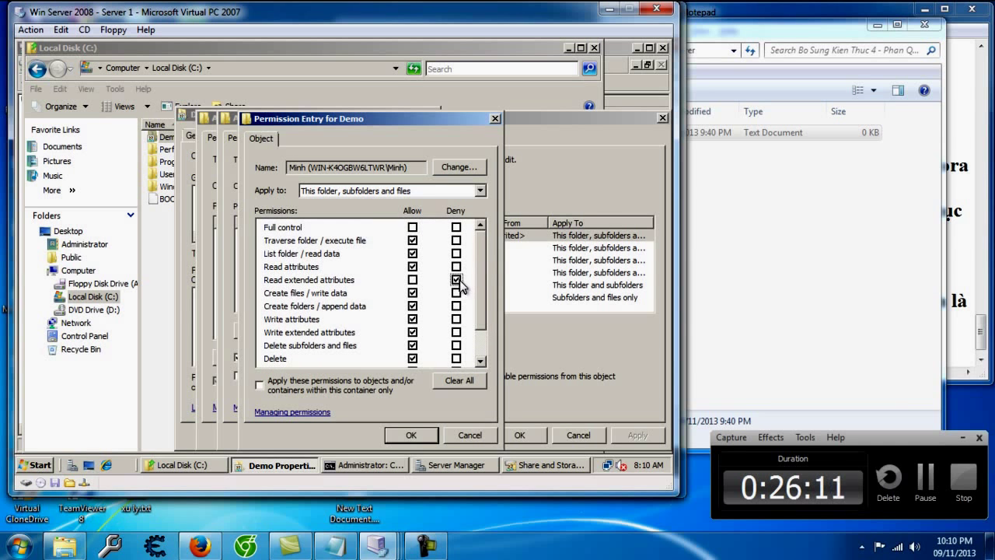
scroll(459, 286, "down", 1)
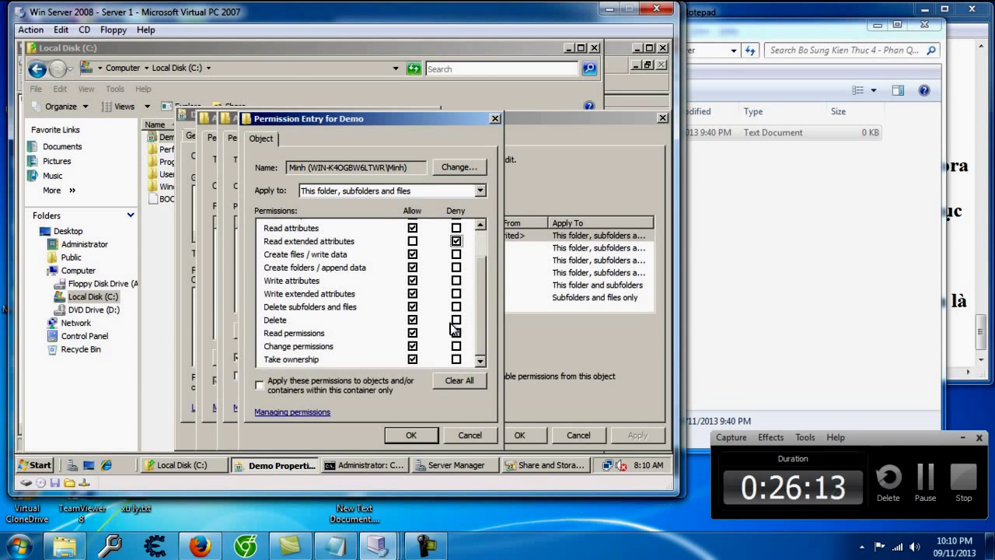
scroll(459, 311, "up", 1)
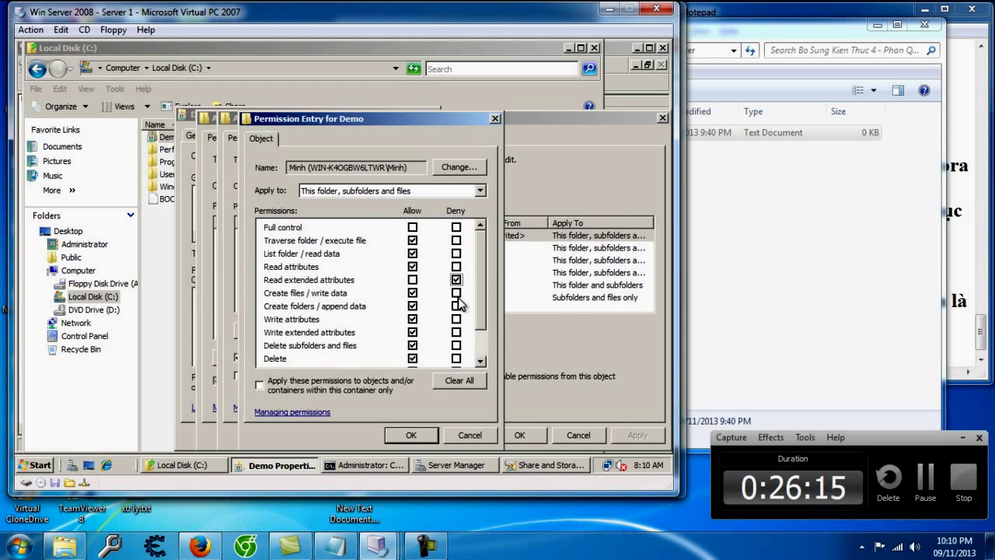
scroll(460, 304, "down", 1)
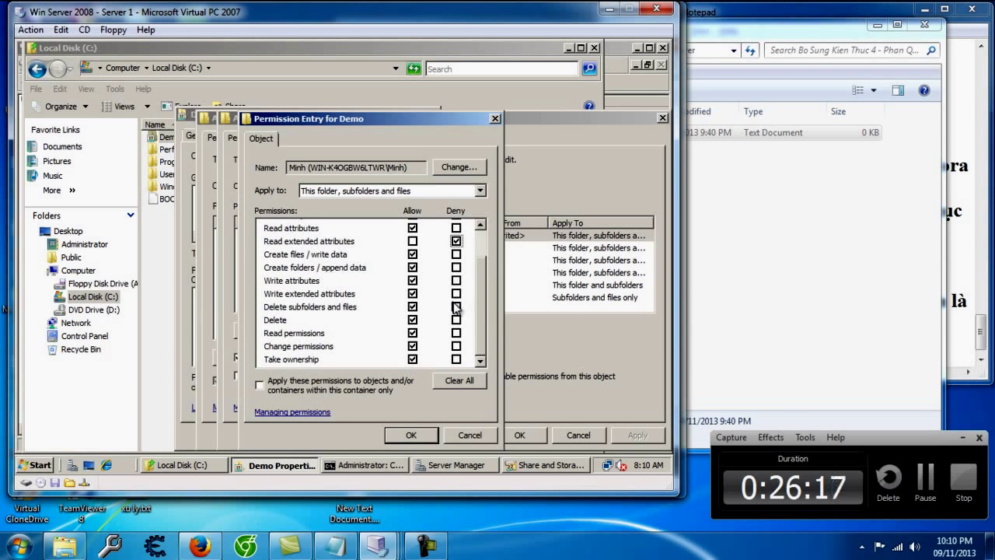
scroll(458, 307, "up", 1)
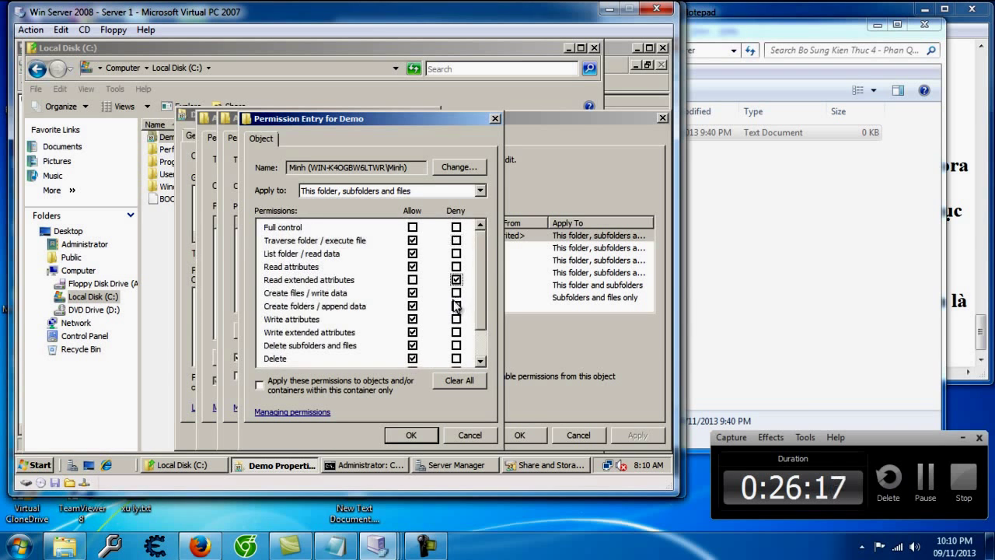
left_click(456, 254)
left_click(428, 440)
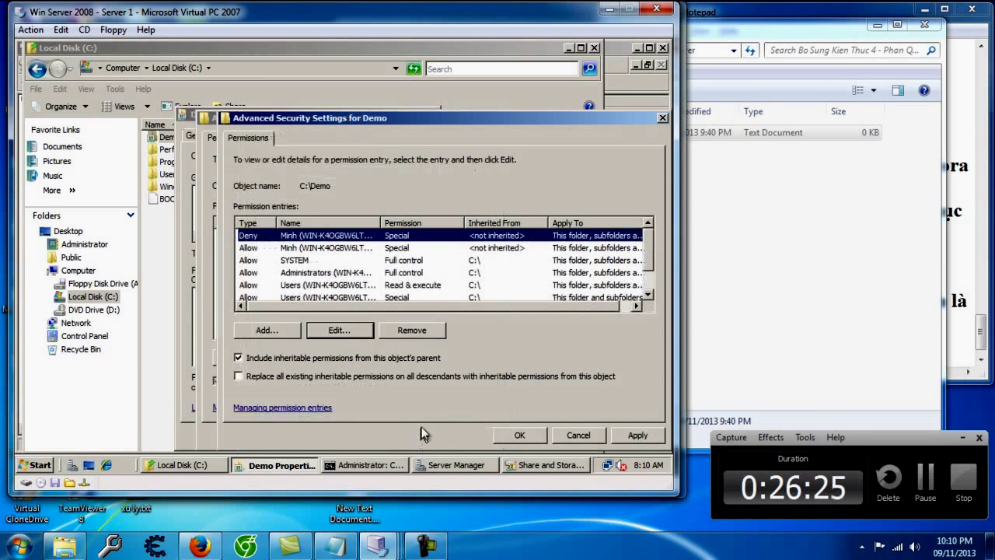
left_click(633, 435)
left_click(520, 436)
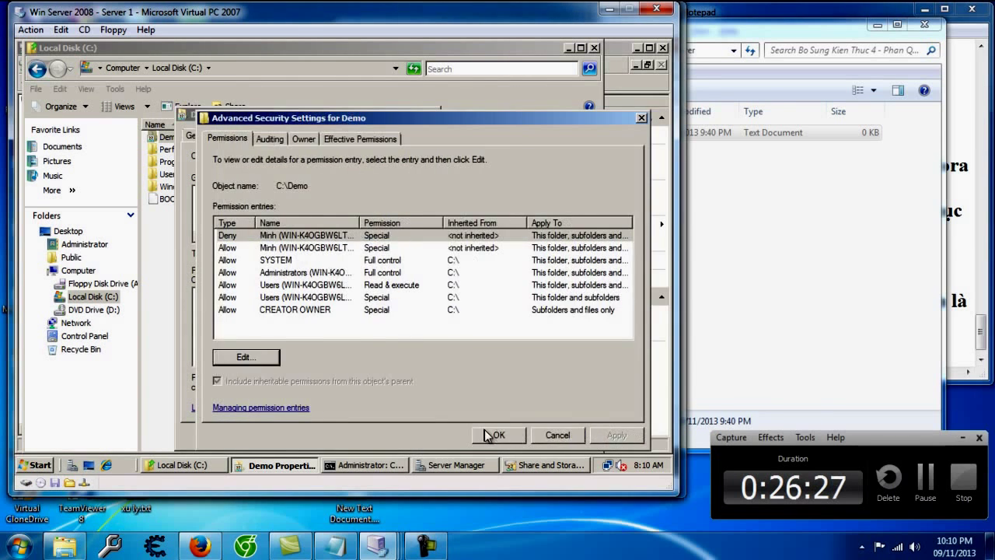
left_click(500, 435)
left_click(289, 435)
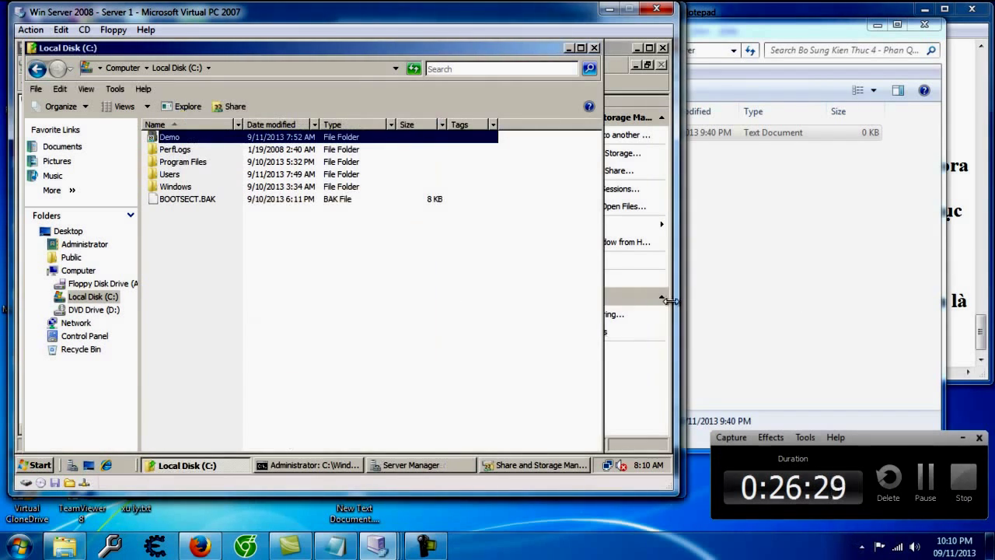
Step: On Win7, retry the Demo share, dismiss the access-denied error and close the window
left_click(709, 307)
mouse_move(391, 538)
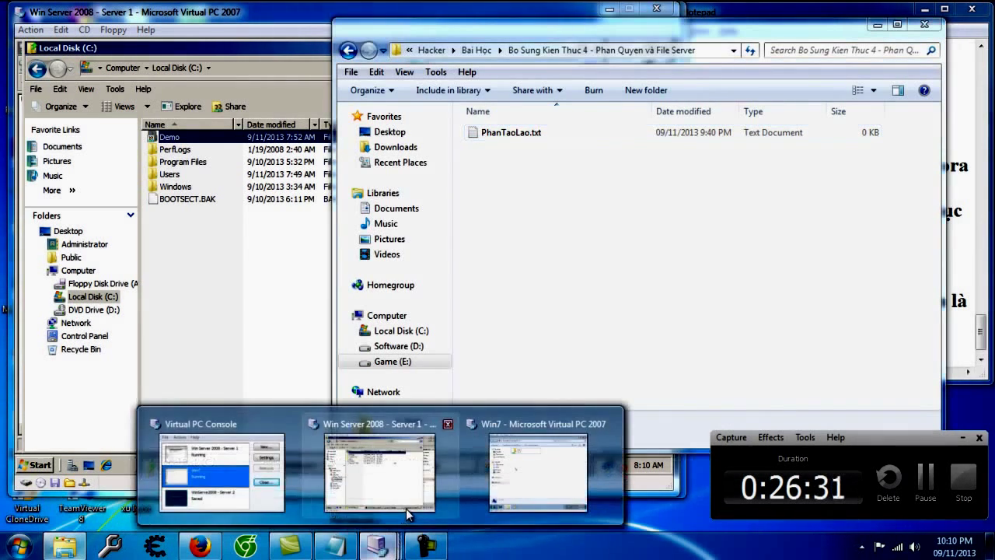
left_click(536, 459)
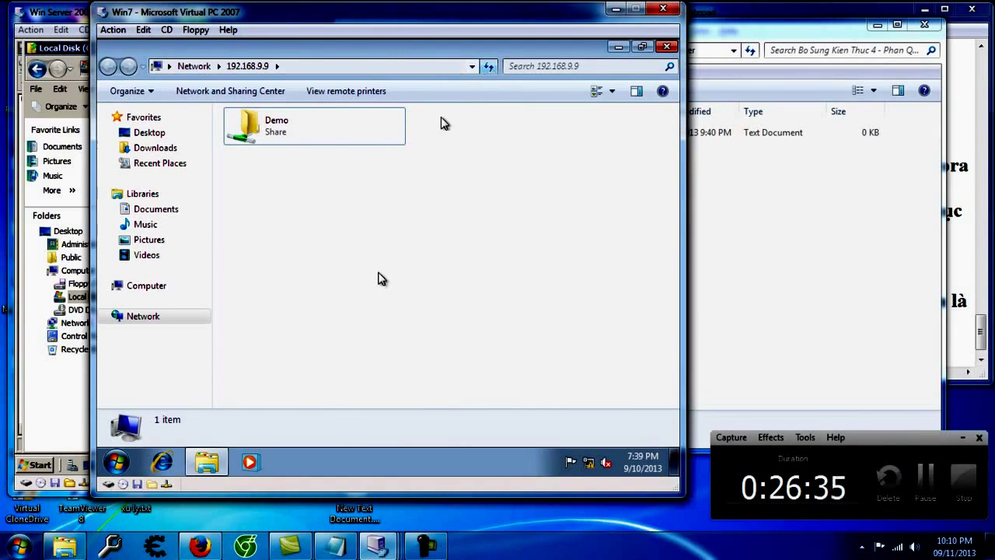
double_click(360, 128)
left_click(534, 273)
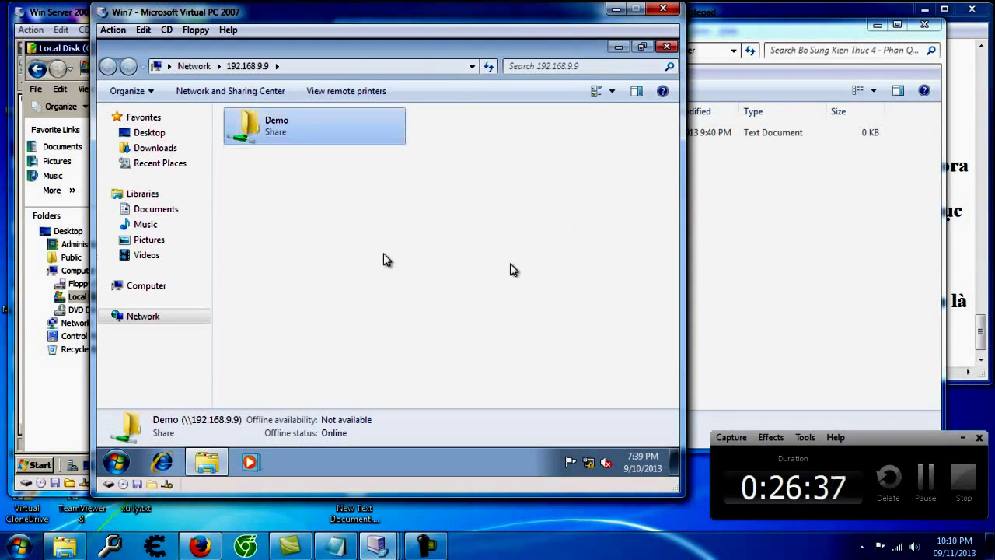
left_click(657, 48)
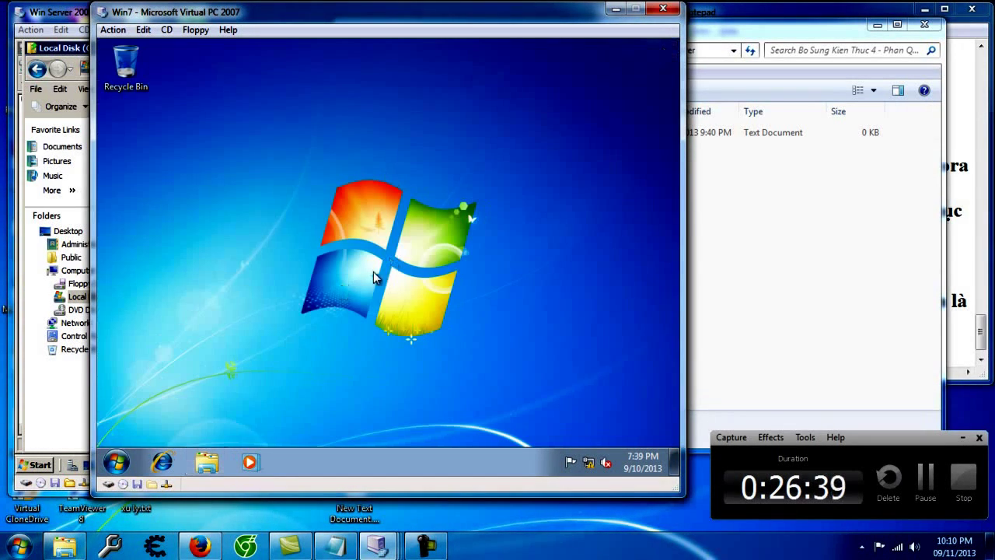
Step: Reopen \\192.168.9.9, confirm Demo is still denied, then return to the server
left_click(116, 462)
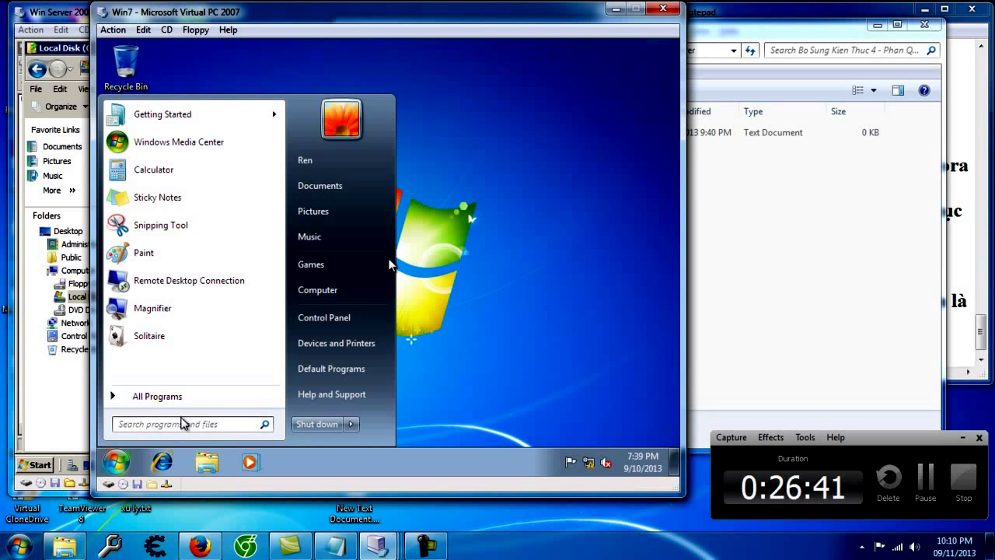
type("\\\\192.168.9.9")
key("Return")
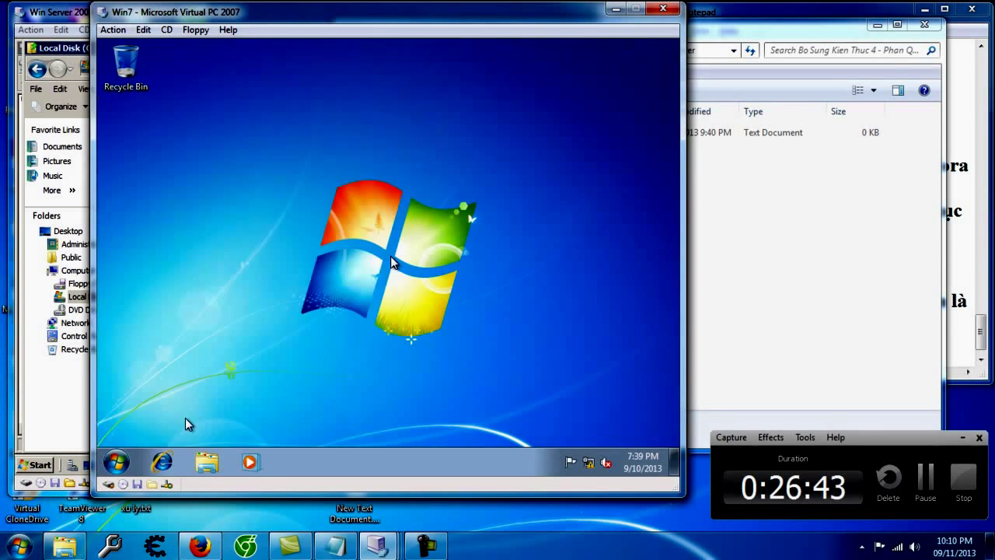
double_click(283, 131)
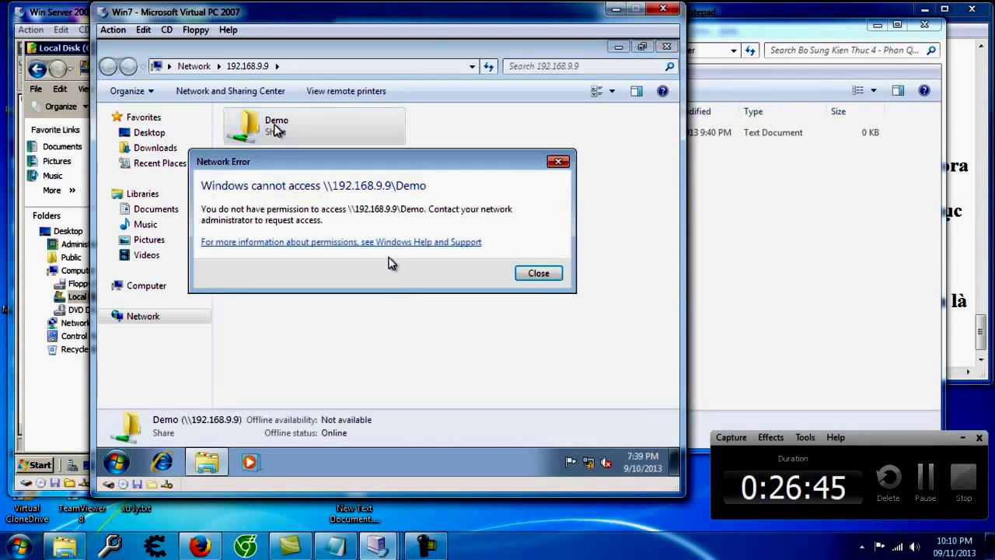
left_click(532, 272)
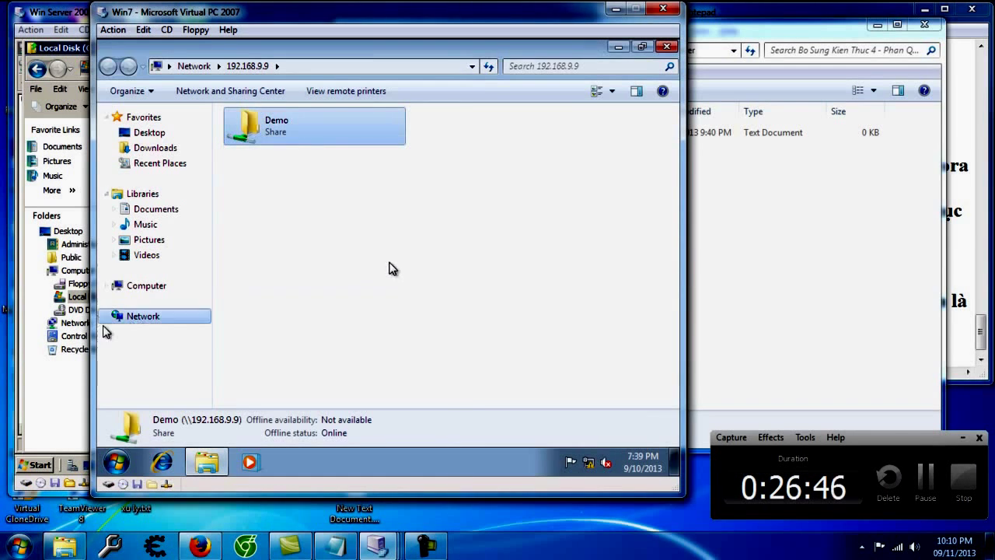
left_click(97, 393)
left_click(881, 322)
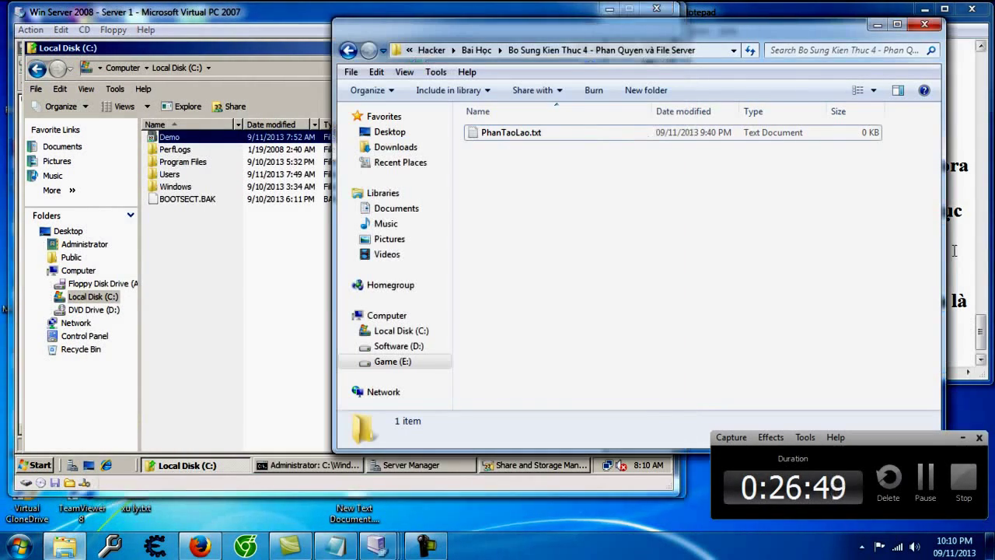
Step: Add notes to PhanTaoLao.txt that the topic isn't fully understood yet, ending '- bây giờ wa file serve nhé :v..'
left_click(952, 266)
left_click(842, 348)
type("- thôi túm lại tre")
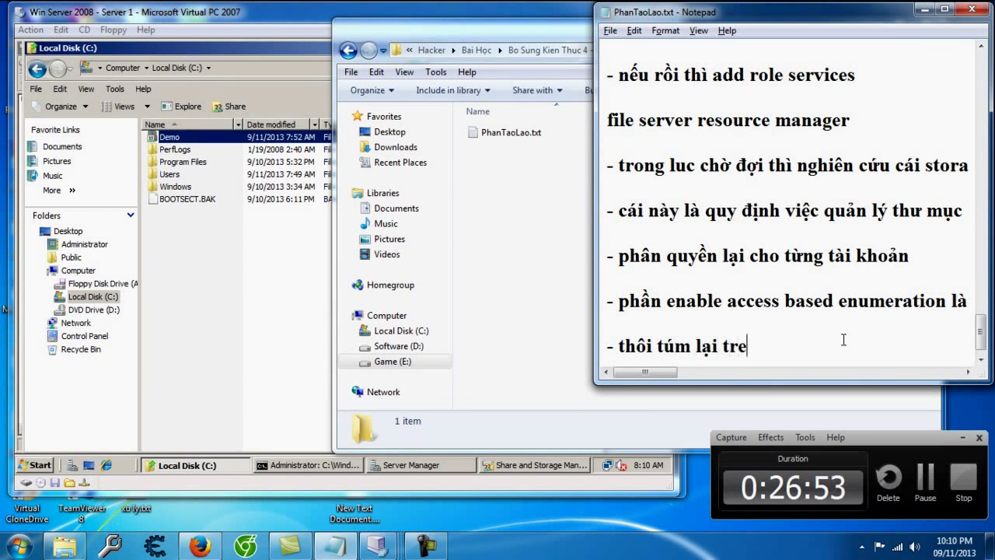
type("en tinh tha")
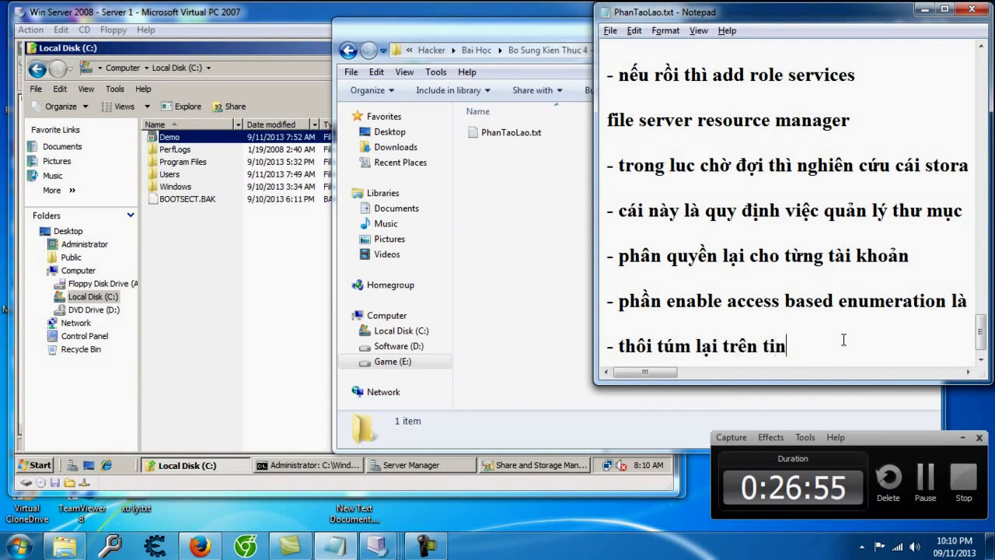
type("ần là thế")
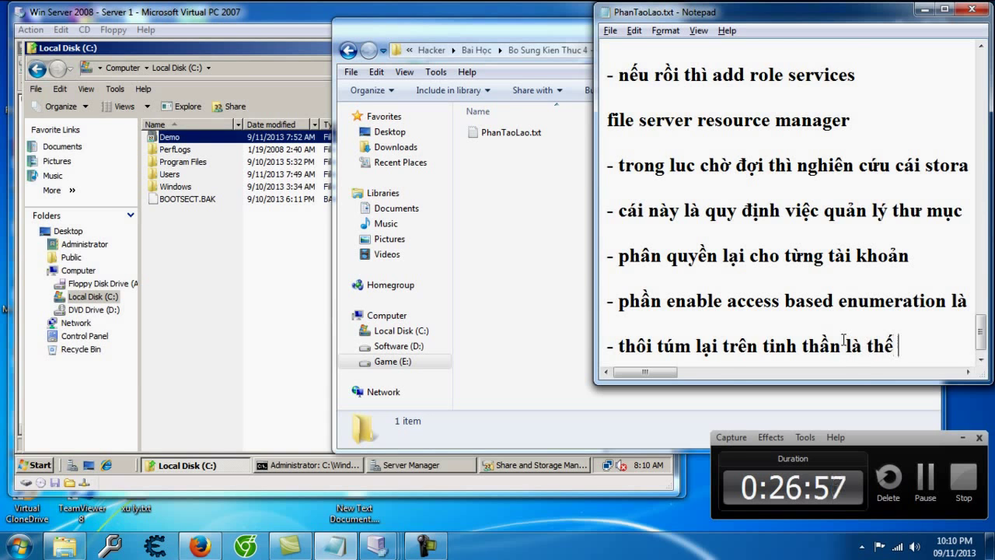
type(" -_-...")
key("Return")
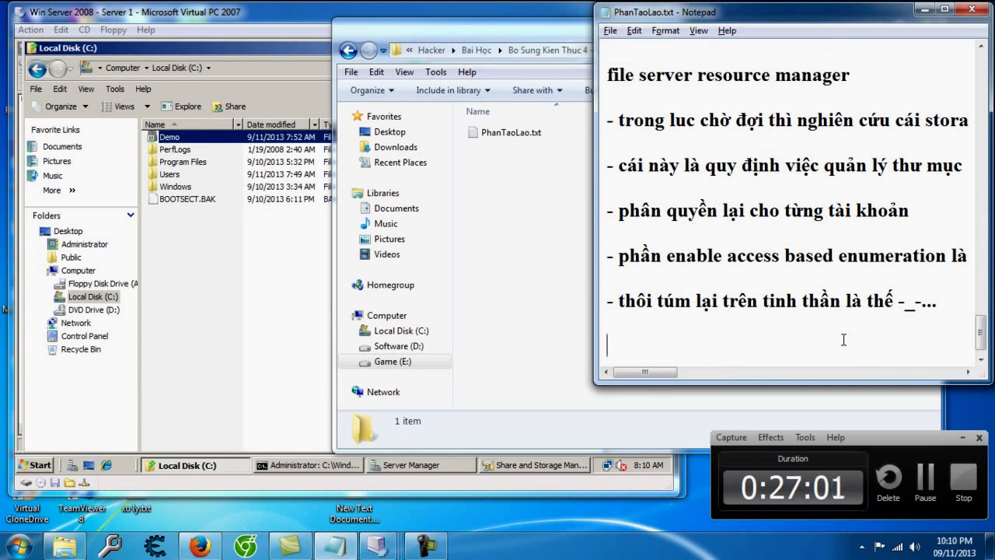
type("- cái này ")
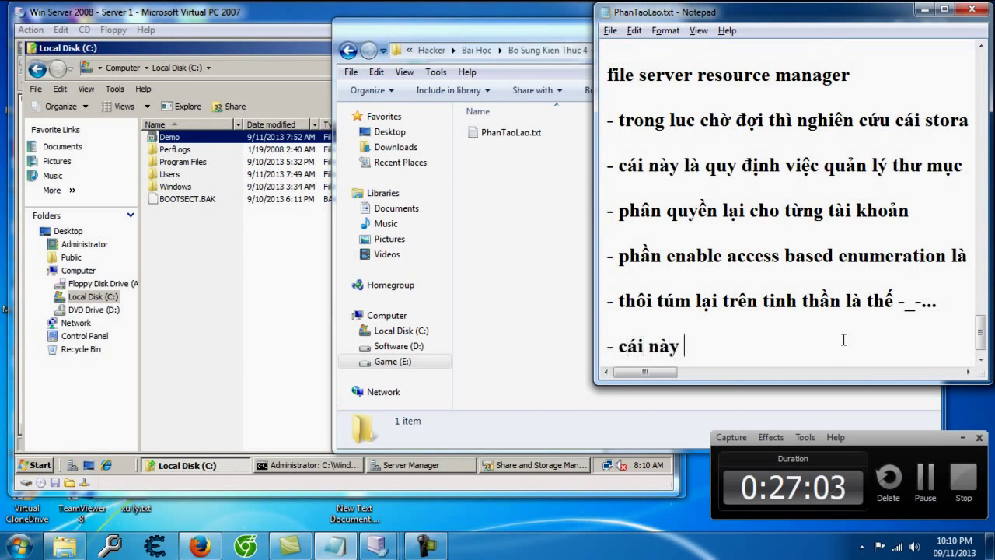
type("chưa ranhf lamws.. bao h rah2 d")
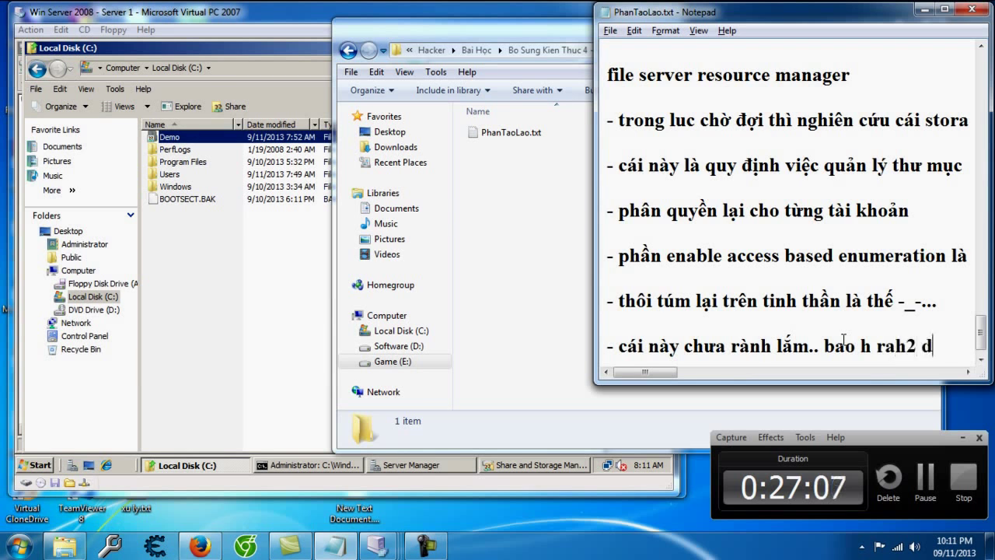
key("BackSpace")
type("nhf demo buf sau")
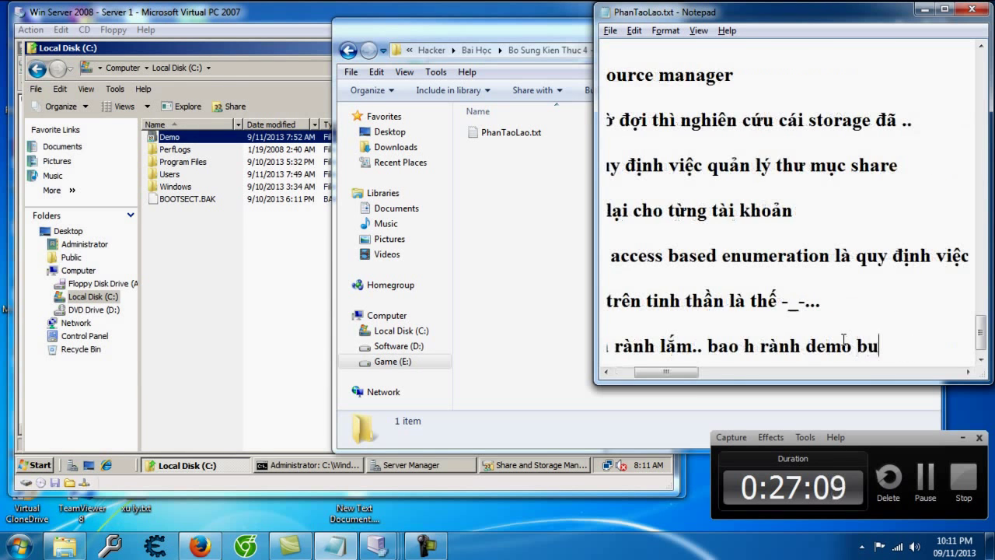
type(".. nhuwng lys thu")
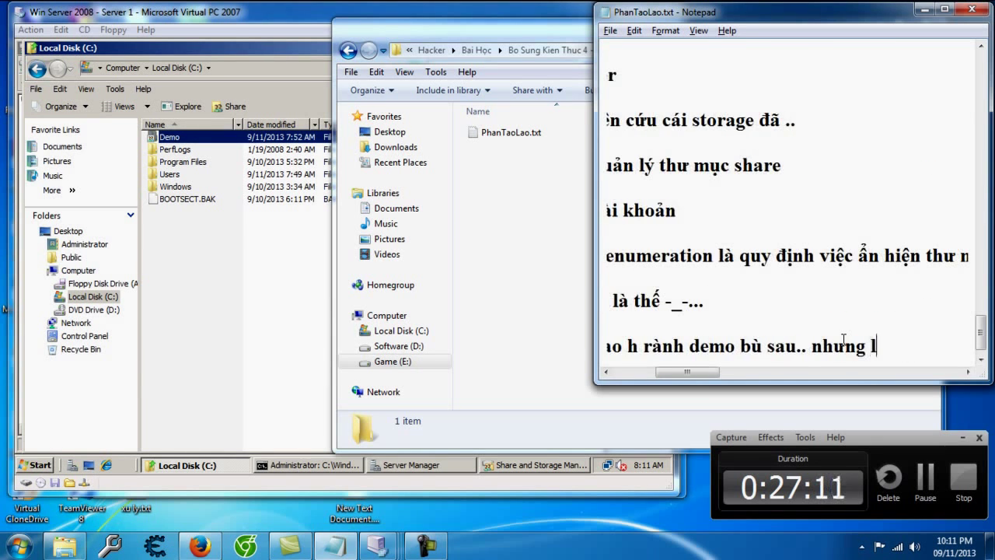
type("yeest thif chuaanr ")
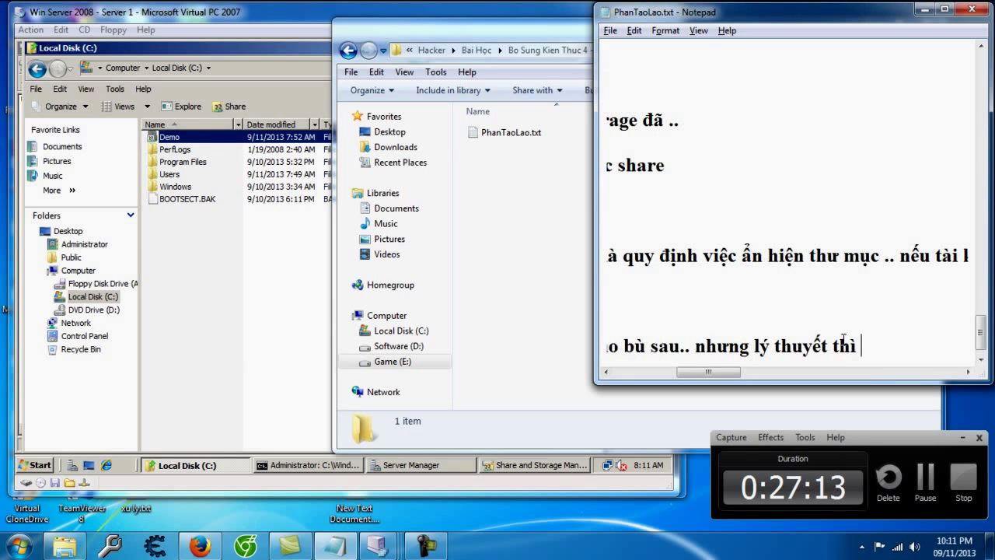
type(")")
key("Return")
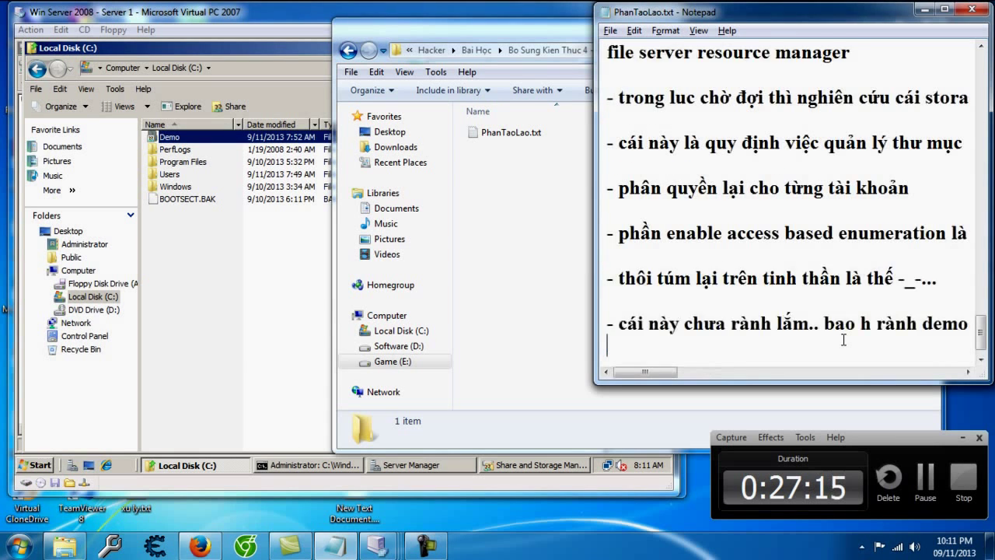
type("- baay giowf wa file serve nhes :v..")
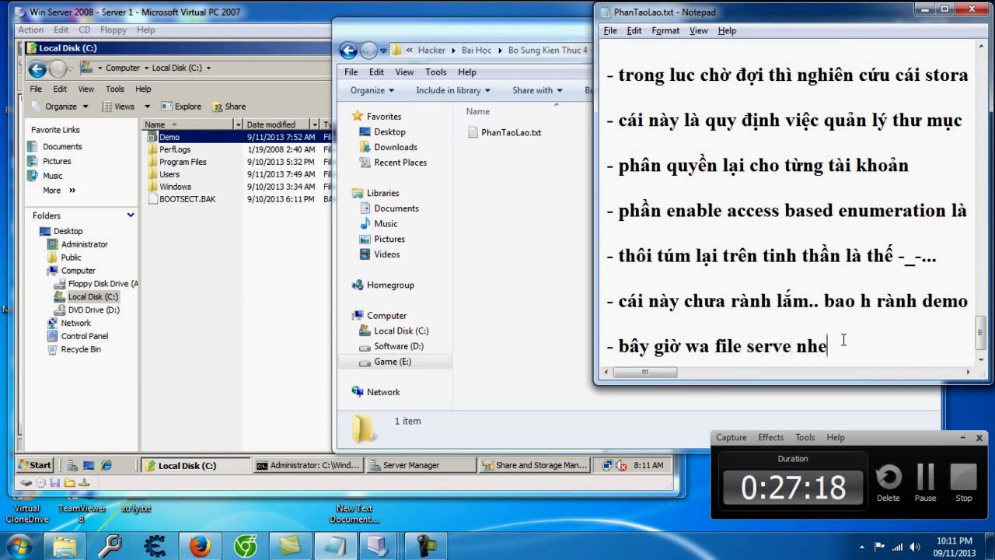
key("Return")
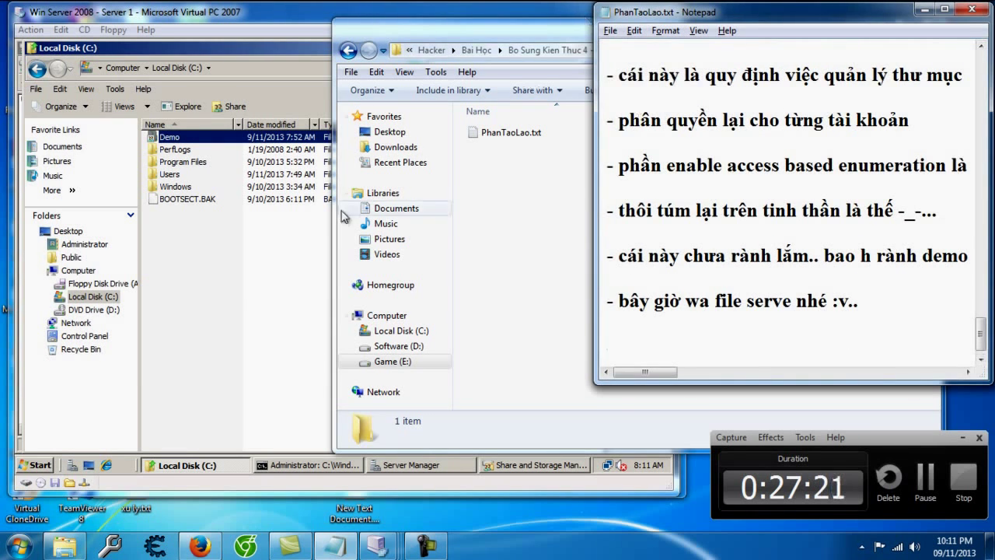
left_click(262, 257)
Step: Launch File Server Resource Manager from the server's Administrative Tools
left_click(35, 466)
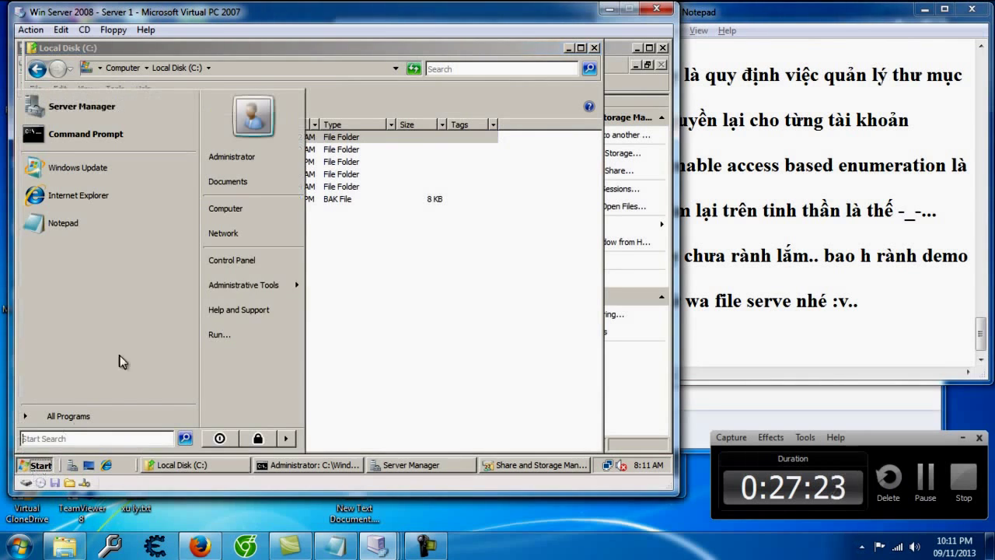
mouse_move(289, 286)
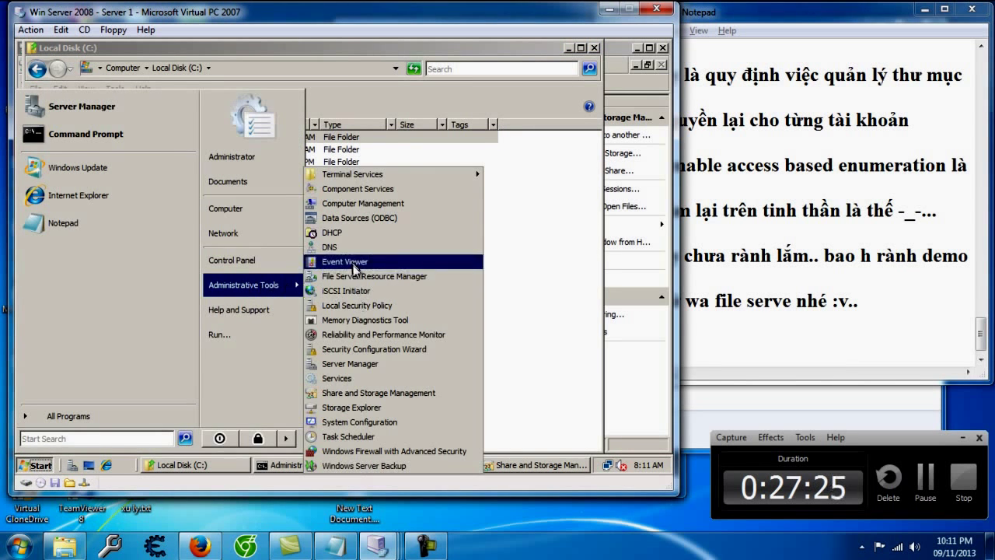
left_click(378, 286)
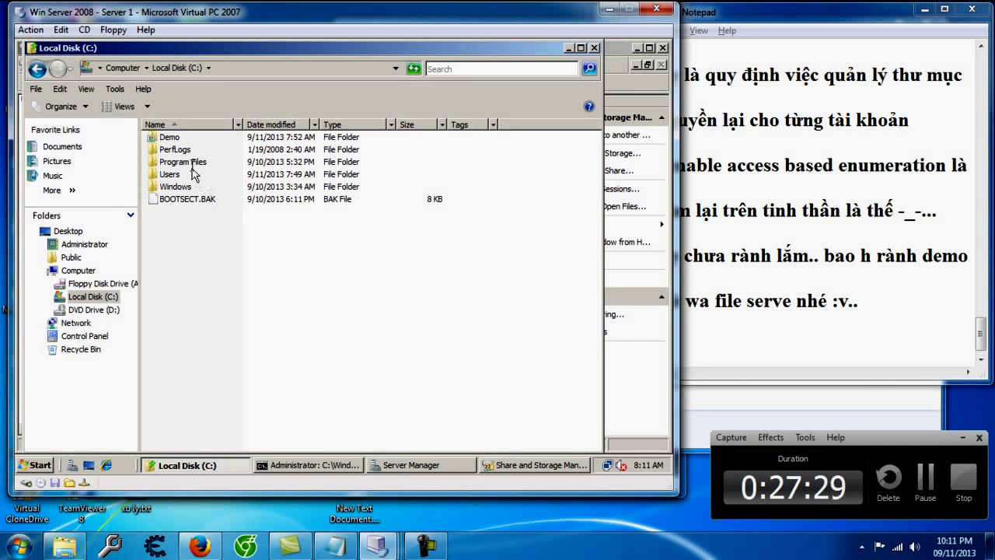
Step: Set the user's Demo permission entry to Allow Full control and close the security dialogs
right_click(181, 138)
left_click(214, 302)
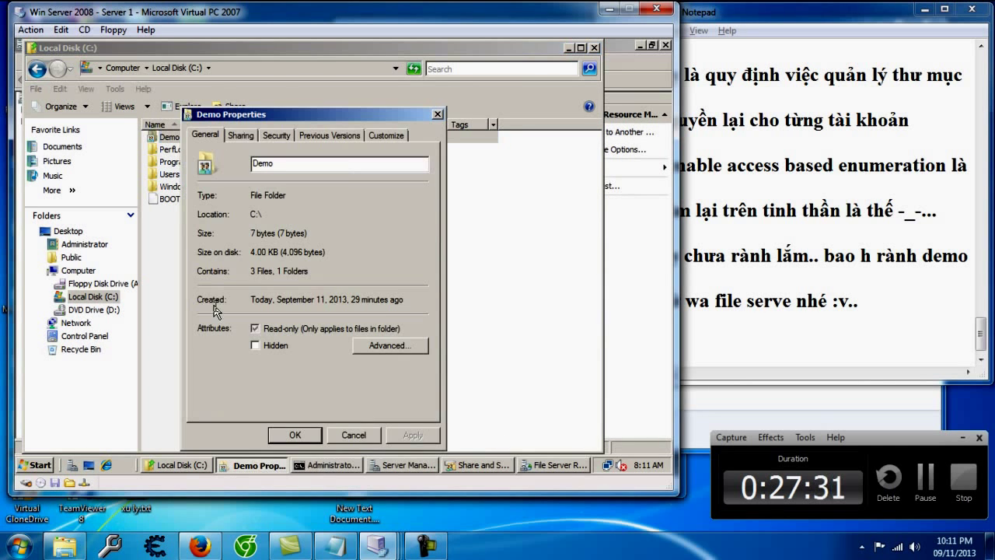
left_click(278, 136)
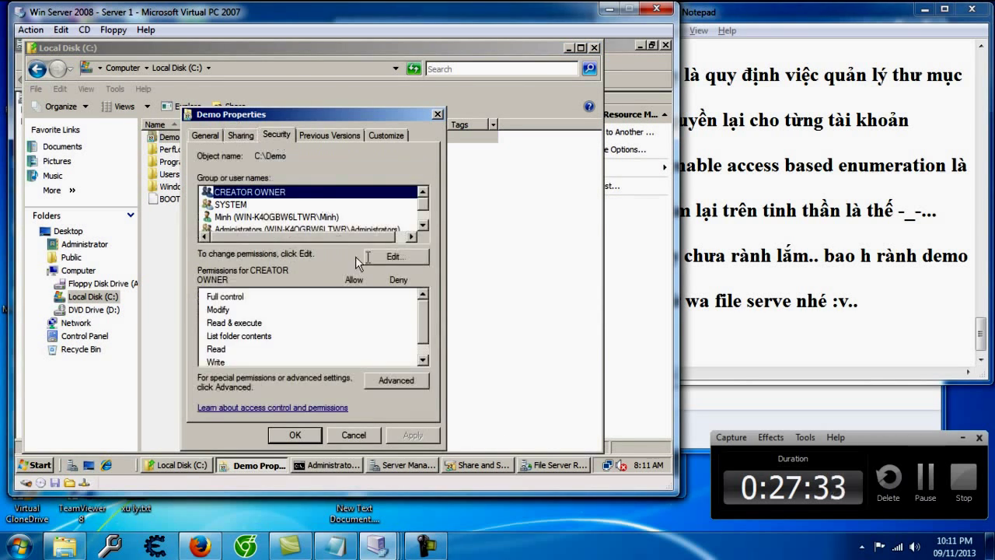
left_click(386, 379)
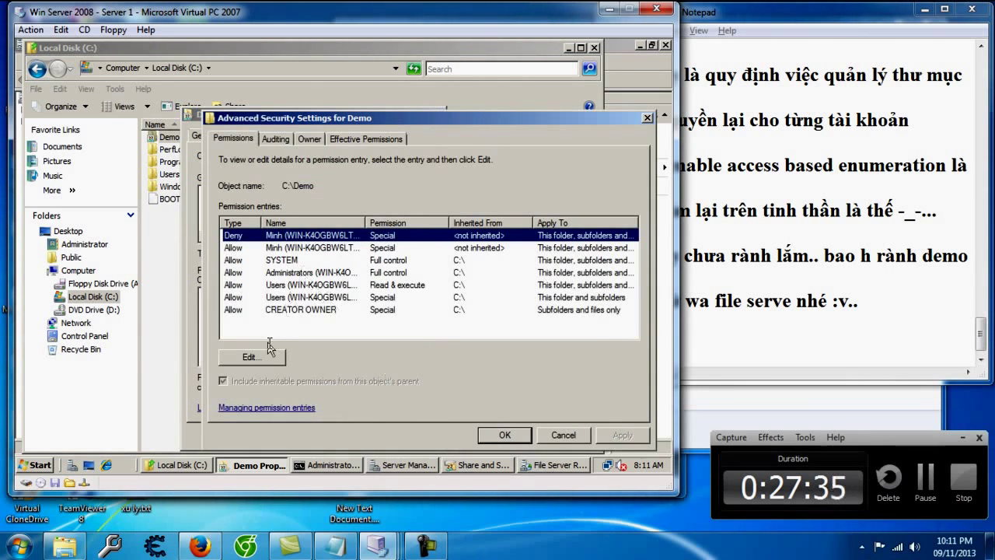
left_click(255, 354)
left_click(339, 331)
left_click(413, 227)
left_click(412, 434)
left_click(629, 435)
left_click(512, 437)
left_click(506, 435)
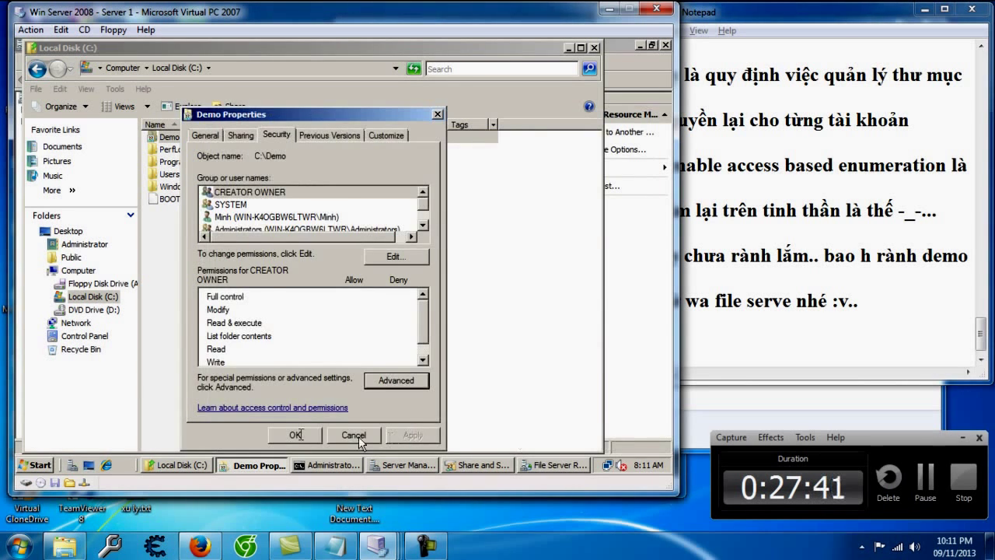
left_click(354, 434)
Step: Expand File Screening Management, select File Screens and bring up its context menu
left_click(513, 466)
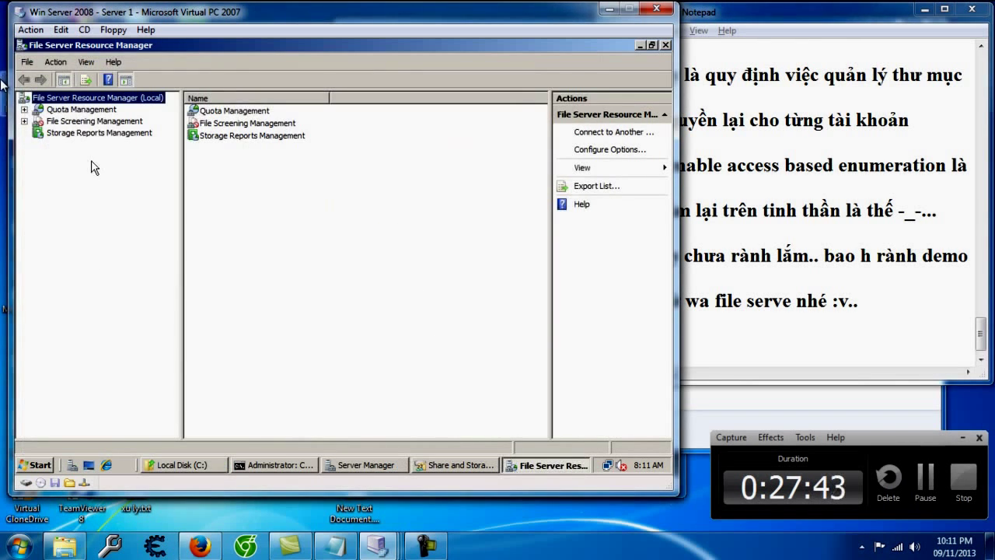
left_click(24, 122)
left_click(82, 133)
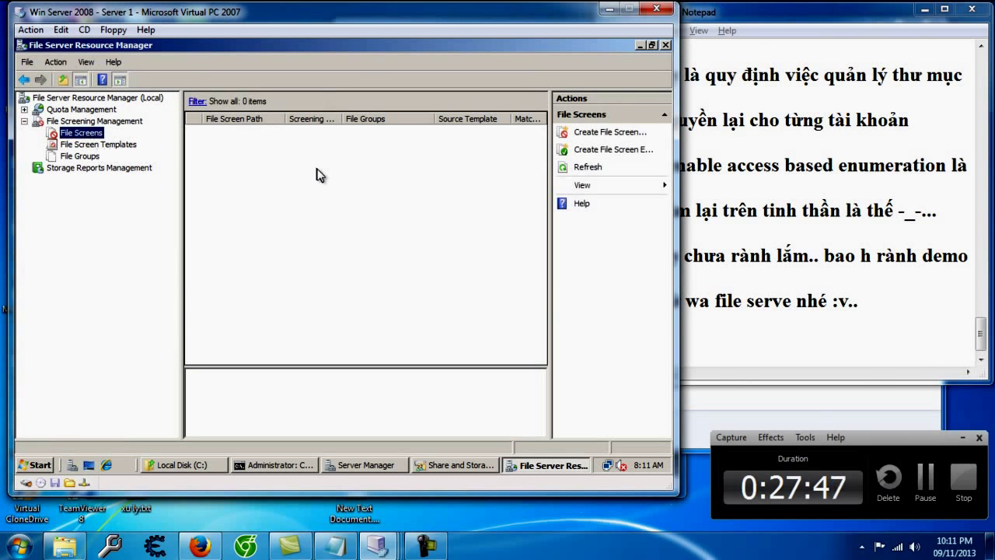
right_click(311, 168)
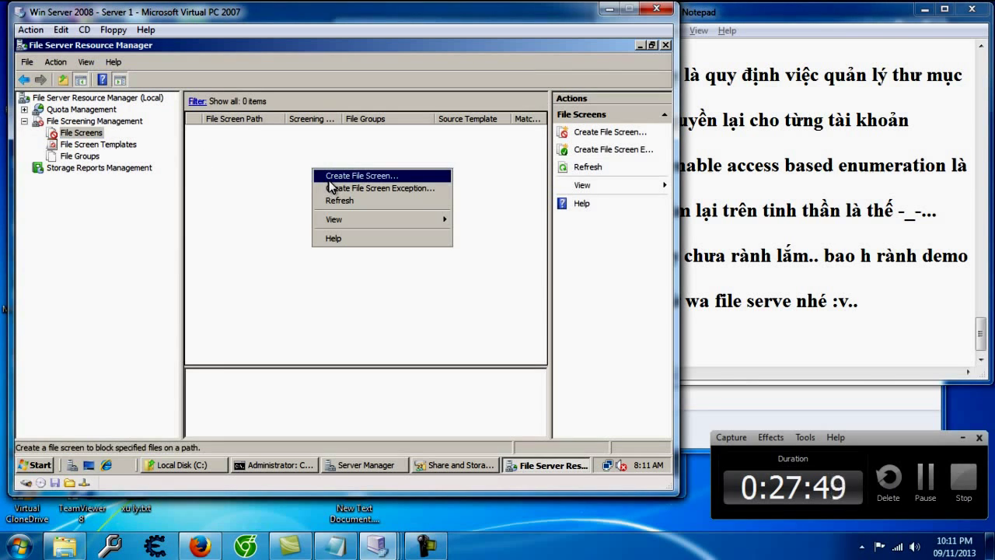
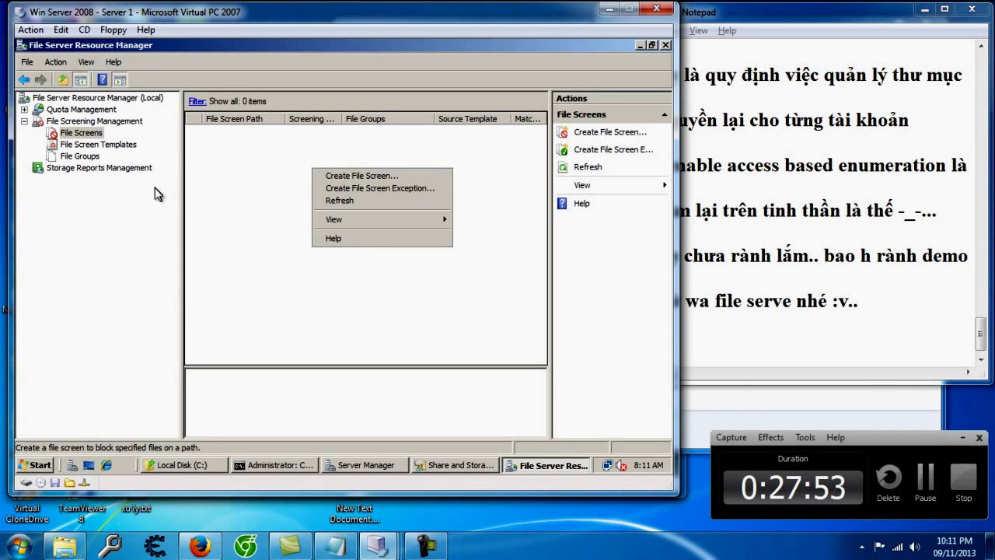
Step: Open and dismiss the Create File Screen form unused, then return to the PhanTaoLao.txt notes
left_click(345, 175)
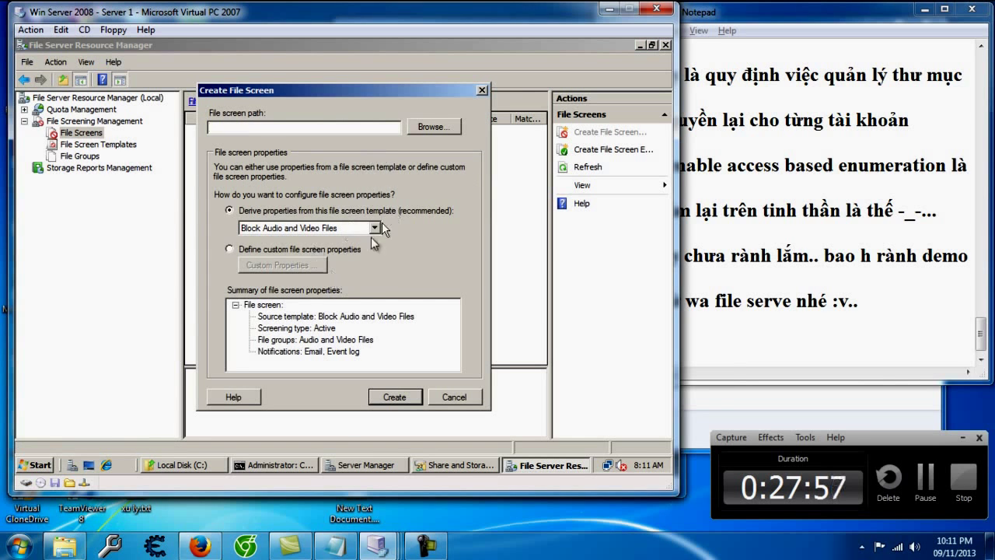
left_click(482, 90)
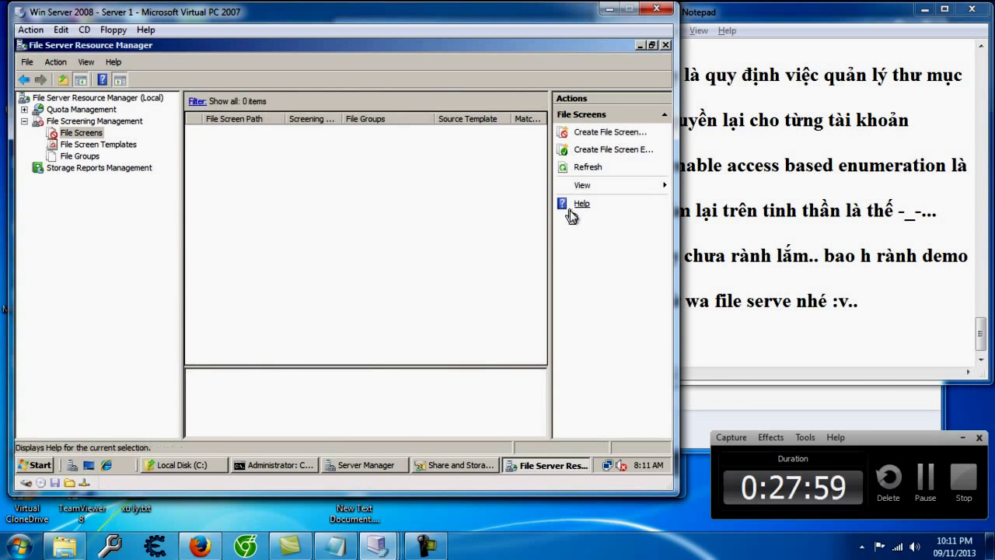
left_click(743, 345)
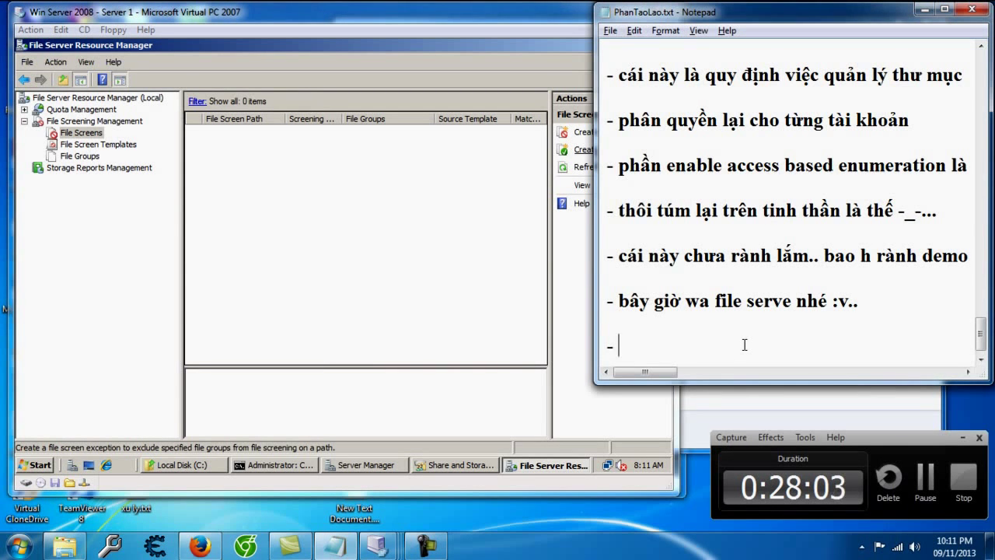
Step: Add a note that file screens block copying image or compressed files, allowing only text
type("- file screen này là")
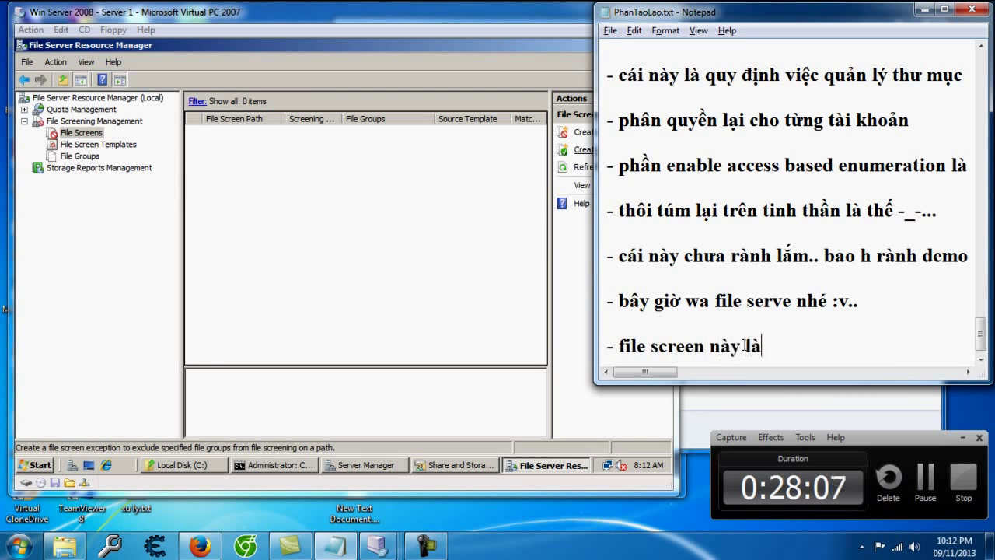
type(" chức ")
type("năng k")
type("hoóa")
type(" chép nhưn")
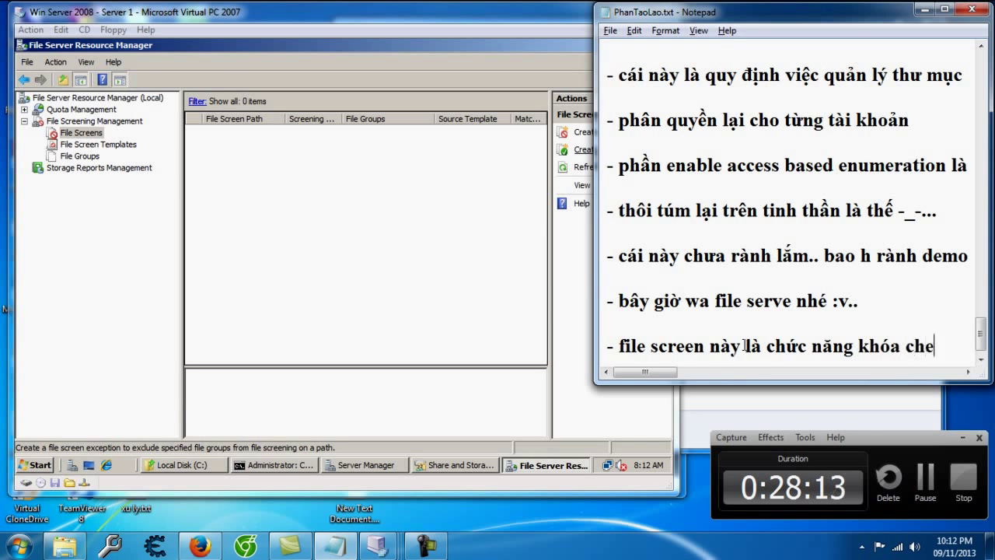
type("g t")
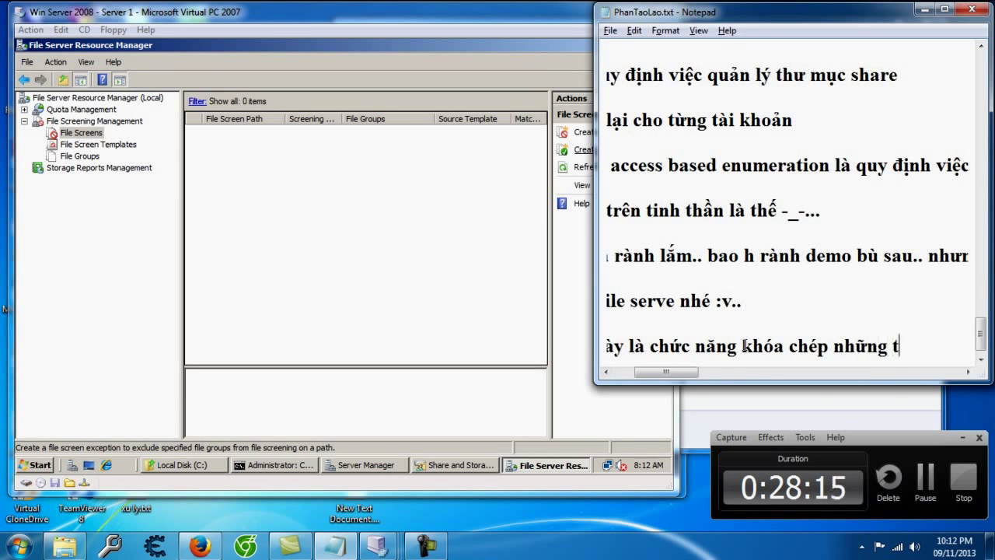
type("hứ linh tinh")
key("BackSpace")
key("BackSpace")
key("BackSpace")
key("BackSpace")
key("BackSpace")
key("BackSpace")
key("BackSpace")
key("BackSpace")
key("BackSpace")
type("linh ti")
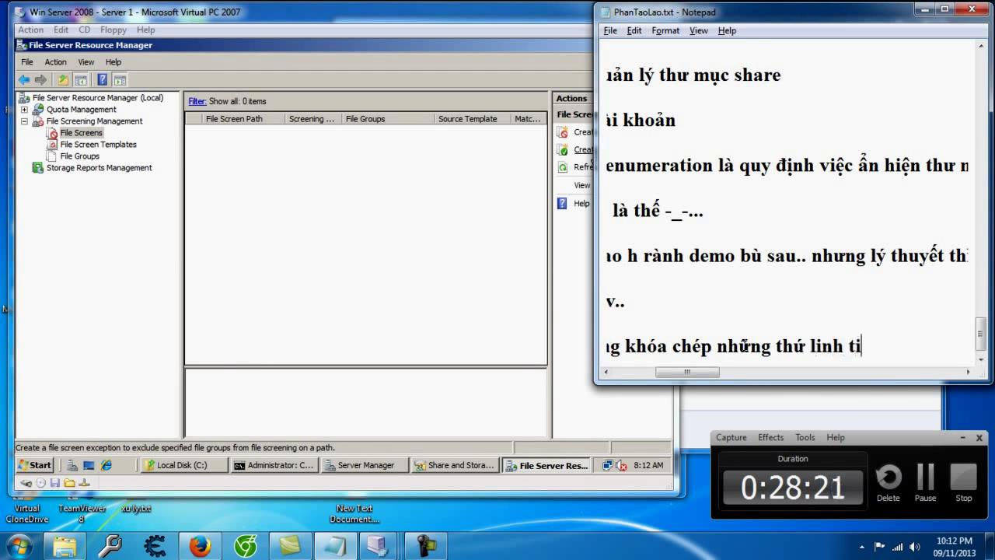
type("nh vào mo")
type("t thư ")
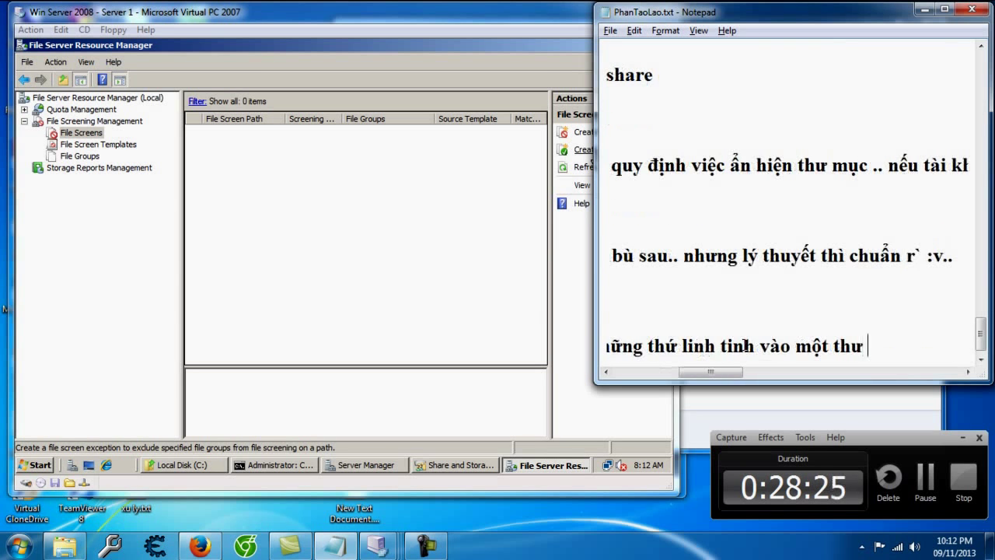
type("mục, ví dụ ")
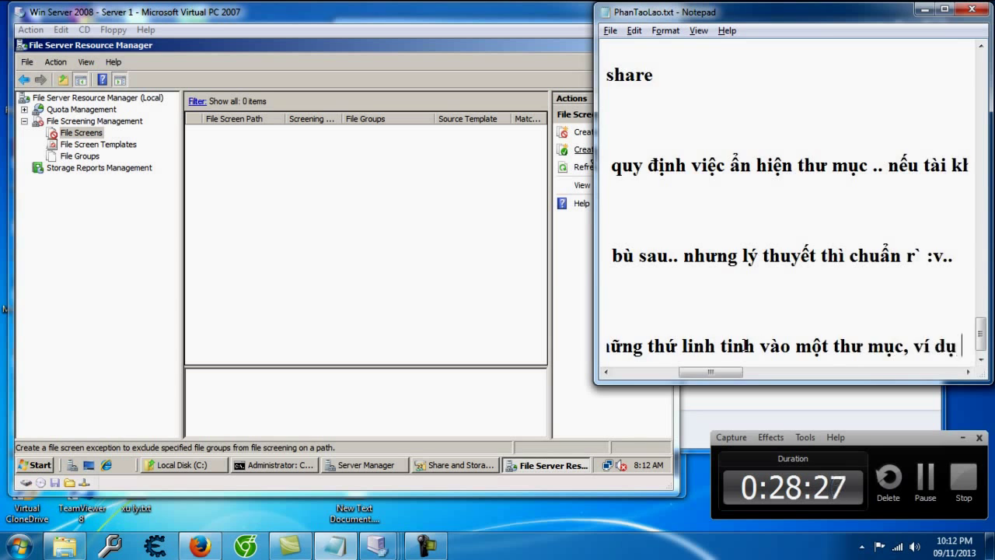
type("như chăn toàn")
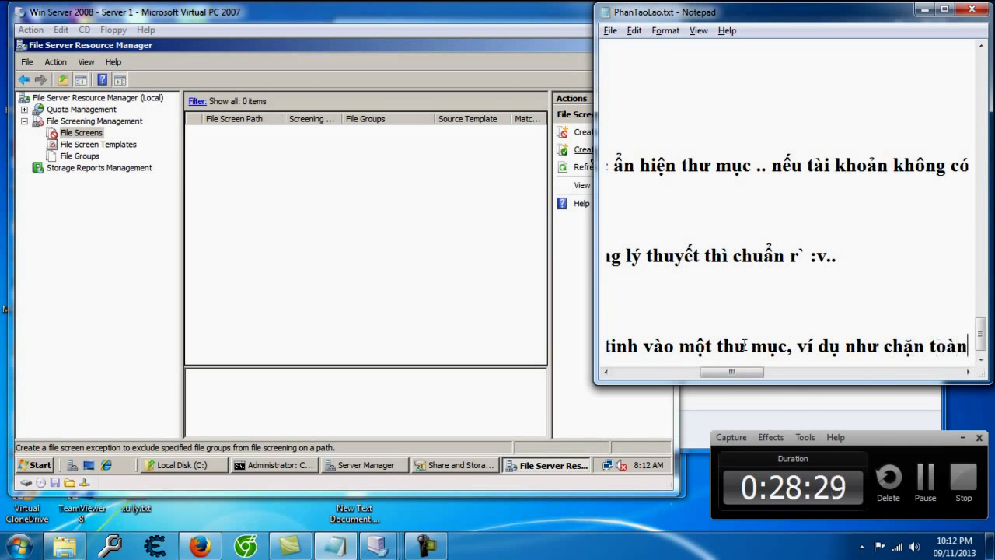
key("BackSpace")
key("BackSpace")
key("BackSpace")
key("BackSpace")
type("không ")
type("cho")
type(" taoj ")
type("c")
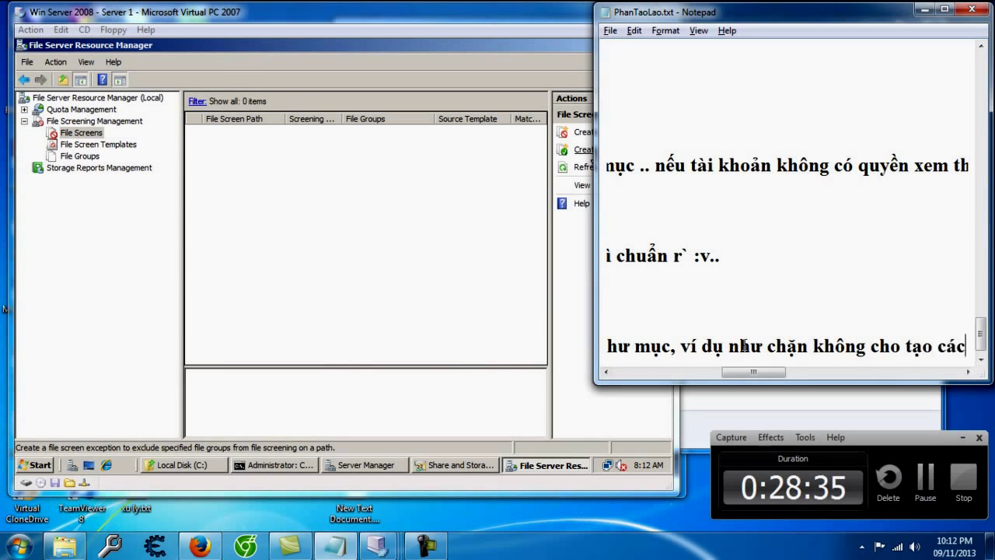
type("acs file hinhf anhr")
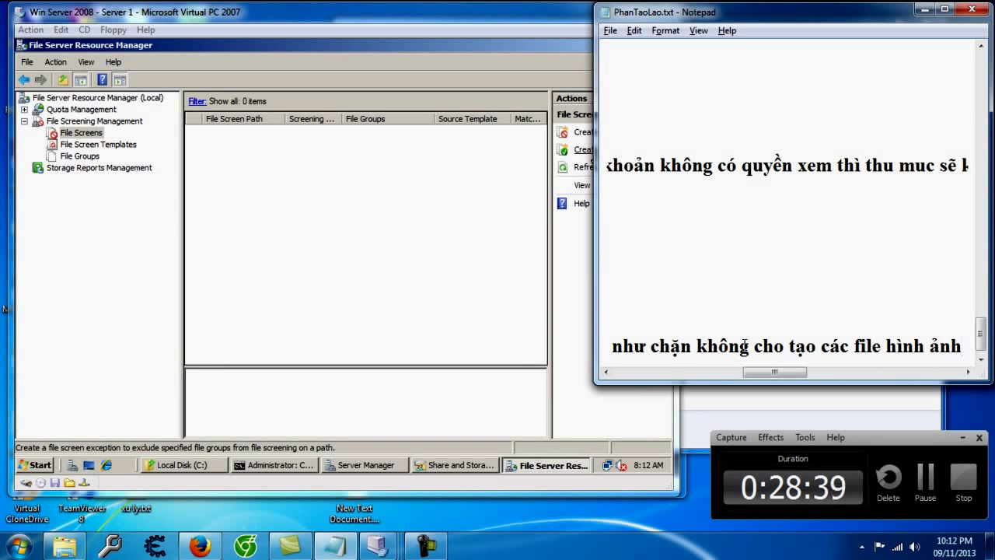
type(" hoaj")
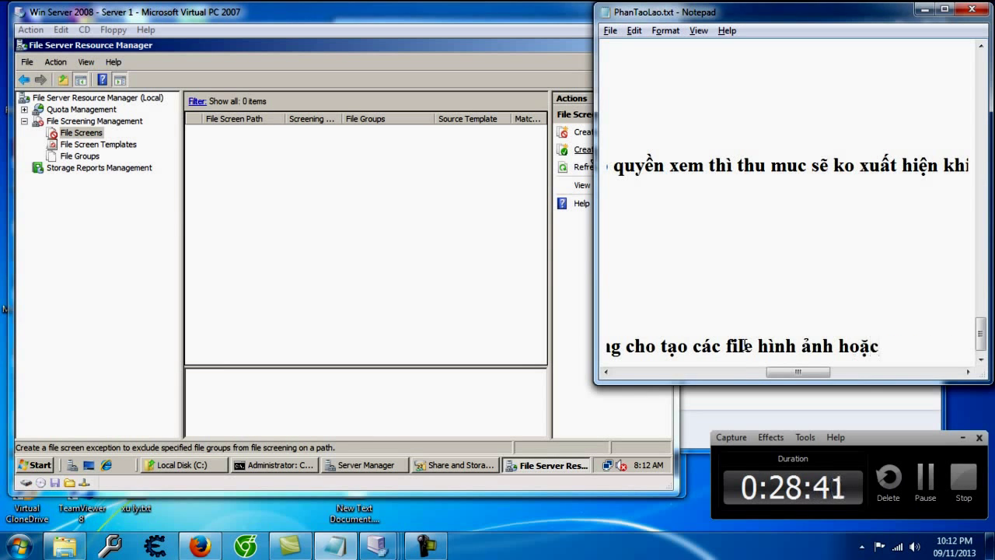
type("c ")
type("file e")
type("é")
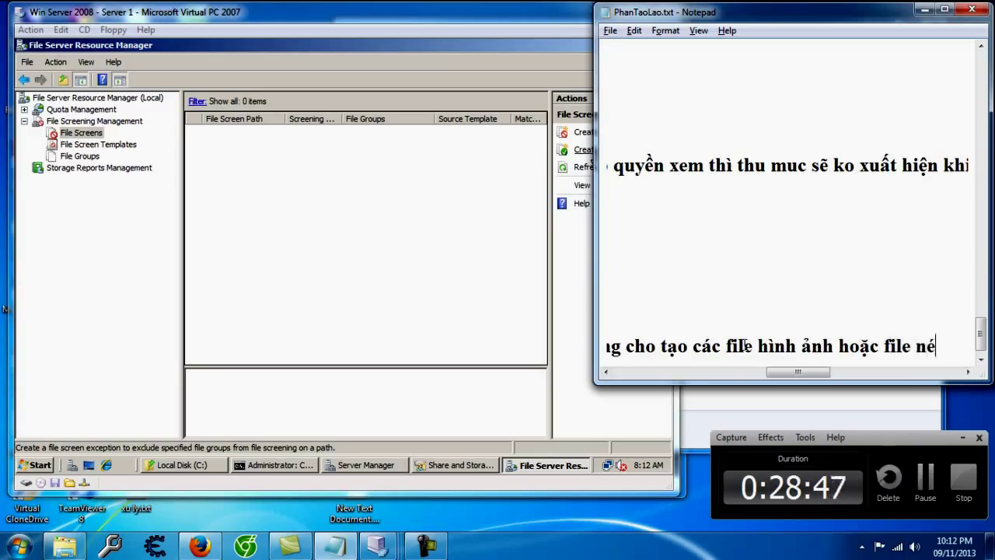
type("n mà chỉ đc chép")
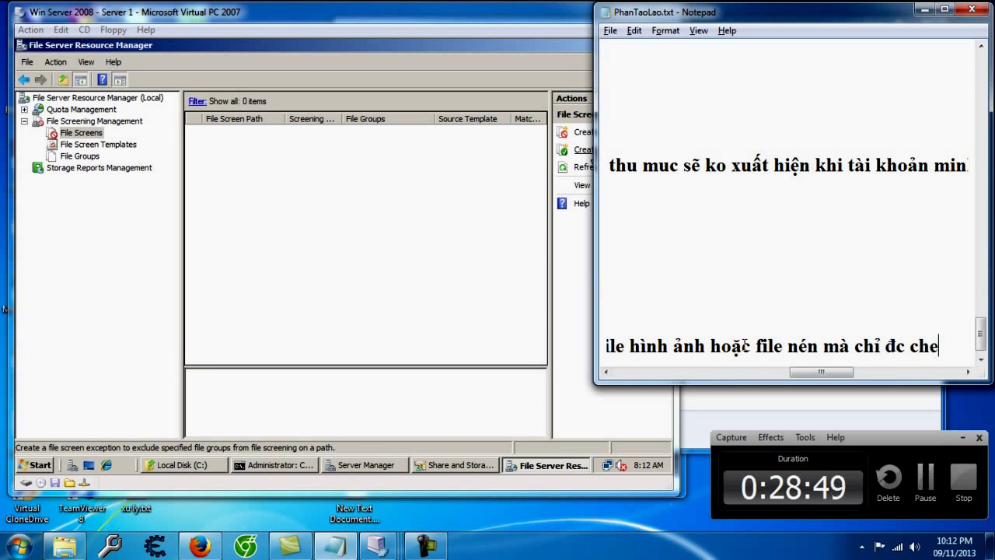
type(" những thu")
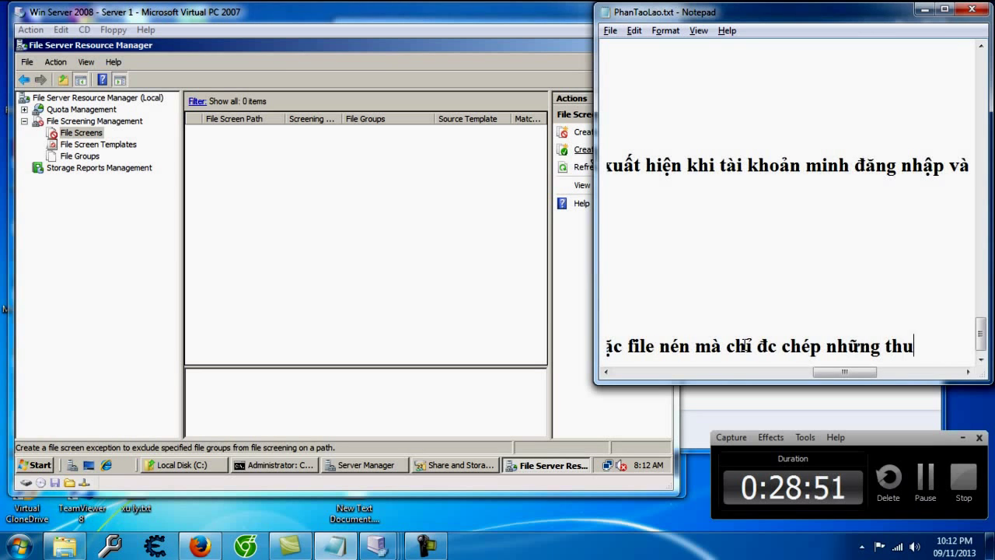
type("ứ van bản thì")
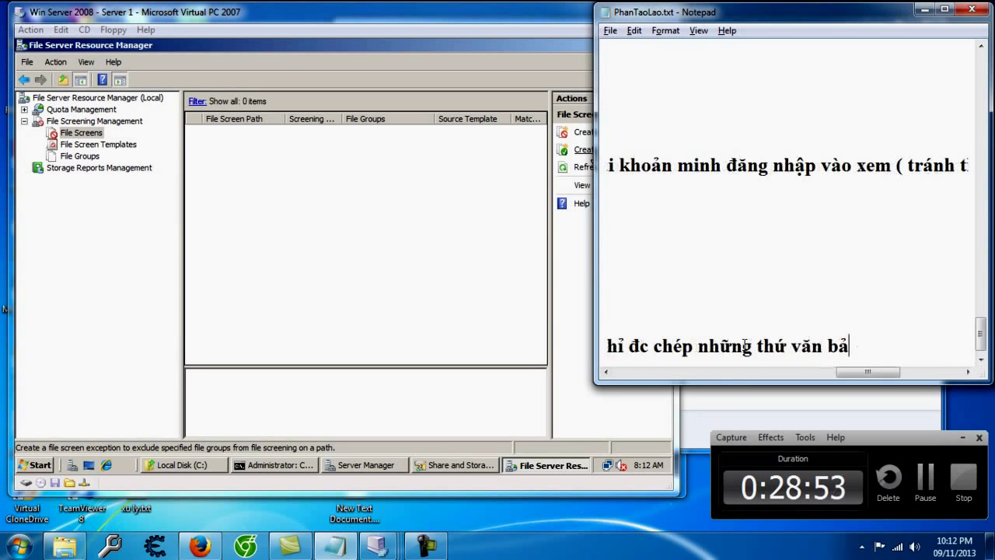
type(" can thiệp vào đây")
key("Return")
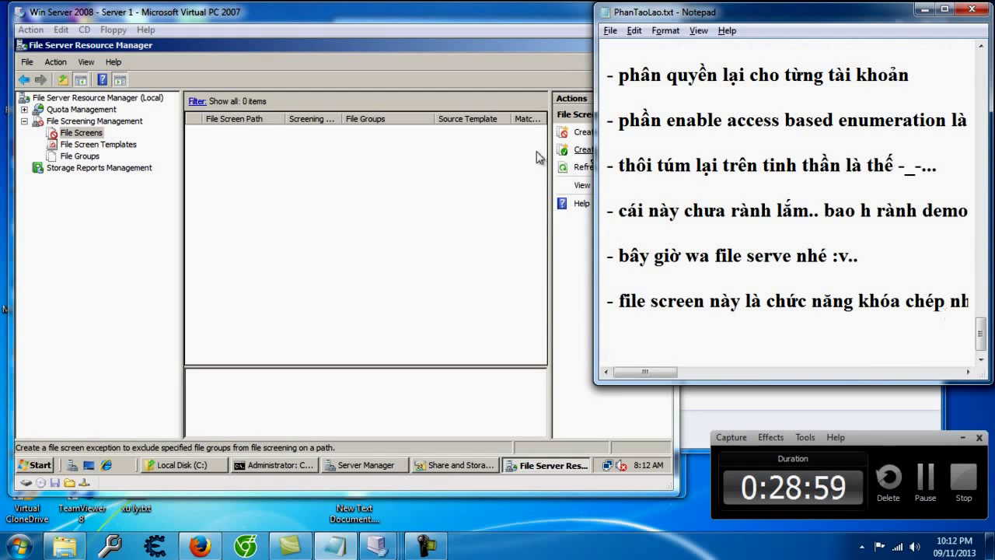
left_click(271, 157)
Step: Start a new file screen with its path set to C:\Demo
right_click(295, 174)
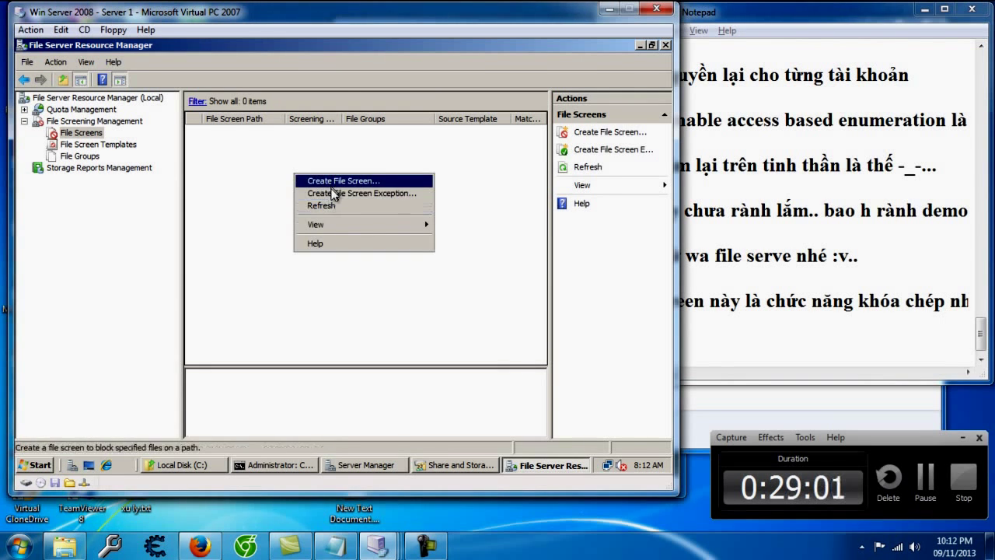
left_click(332, 182)
left_click(433, 126)
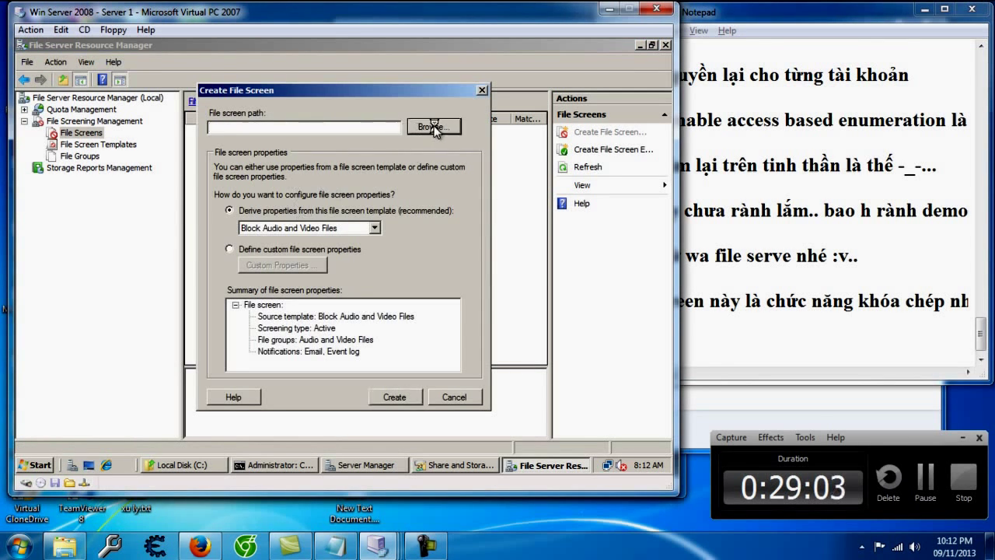
double_click(293, 210)
left_click(286, 224)
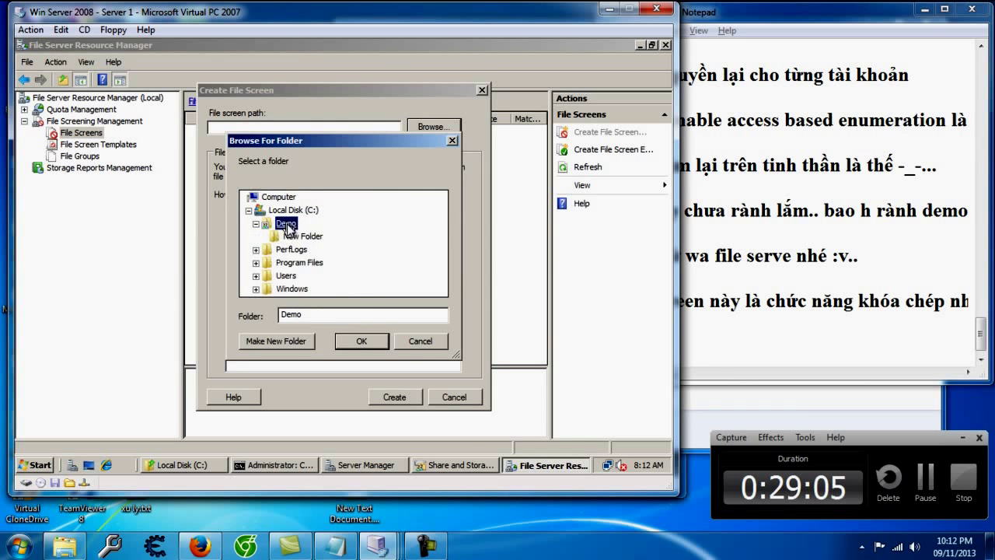
left_click(364, 340)
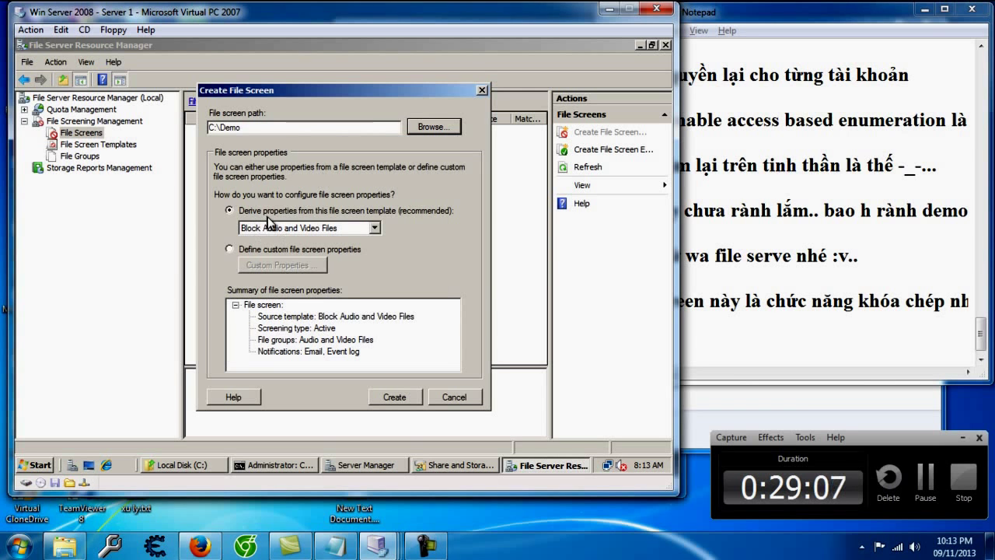
Step: Choose custom file screen properties instead of a template and open the Custom Properties dialog
left_click(265, 249)
left_click(296, 210)
left_click(297, 227)
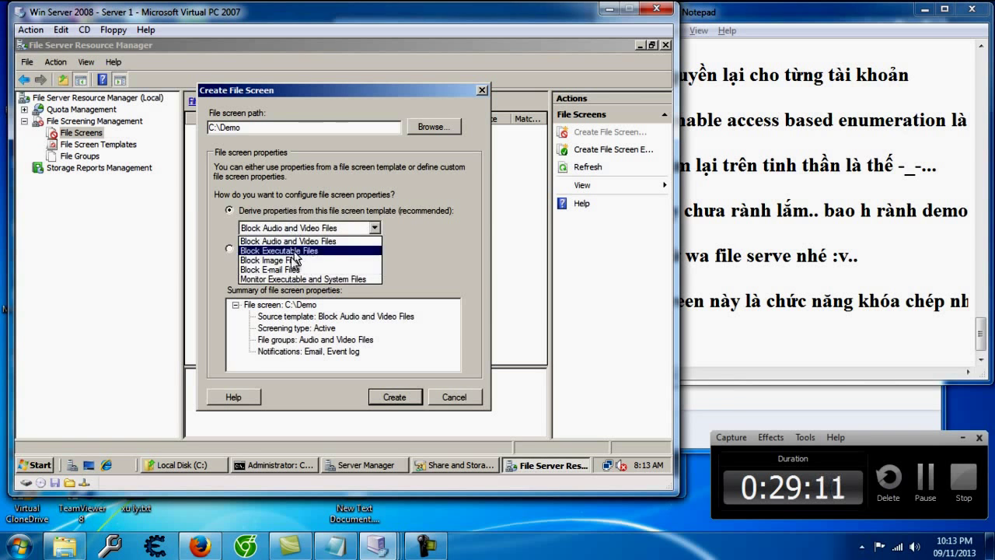
left_click(302, 227)
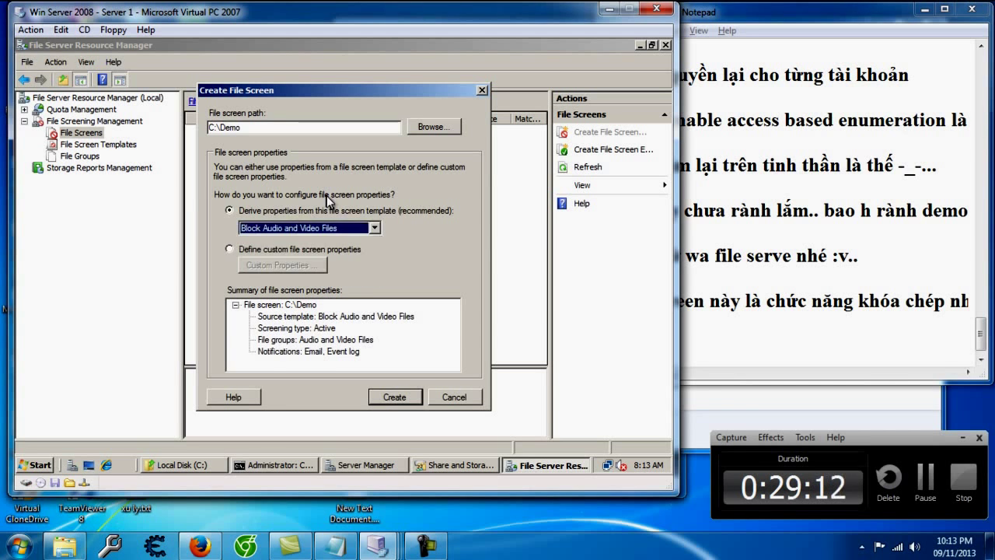
left_click(273, 248)
left_click(319, 264)
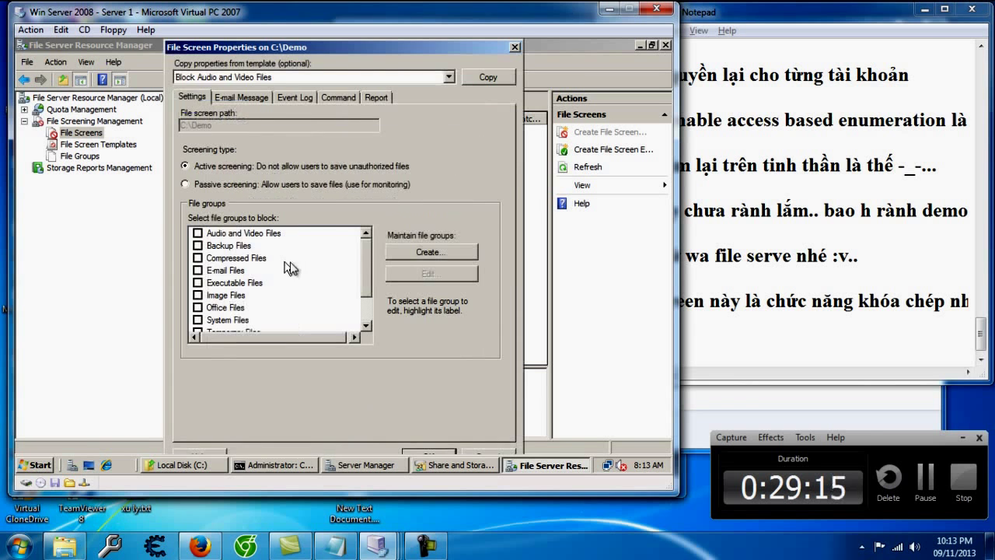
mouse_move(364, 261)
left_mouse_down()
mouse_move(366, 297)
mouse_move(376, 246)
mouse_move(367, 311)
mouse_move(374, 247)
left_mouse_up()
left_click(700, 340)
Step: Add the notes 'ca1 list thứ cần block owr ddaay :v...' and 'chỉ chừa cai office ko xem sao :v..'
type("- ")
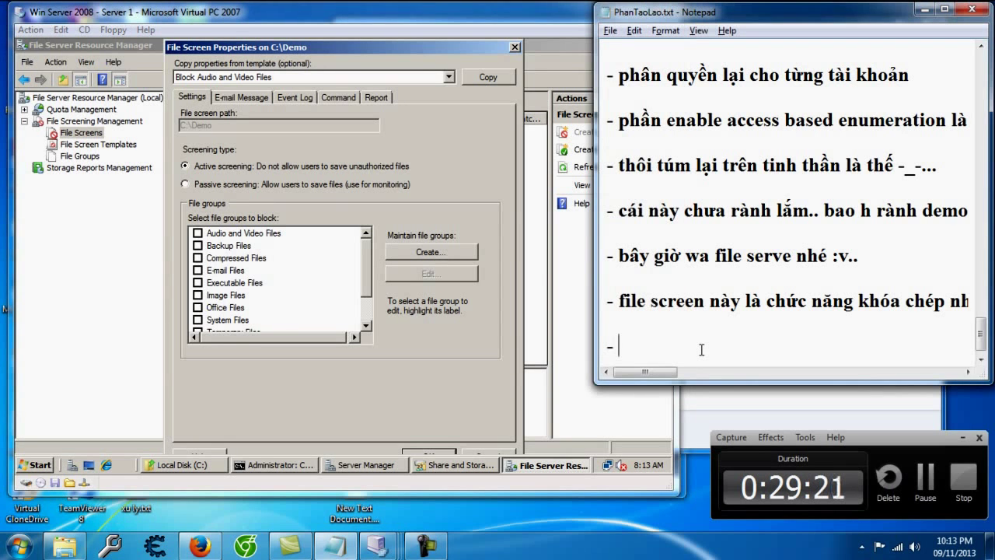
type("ca1 li")
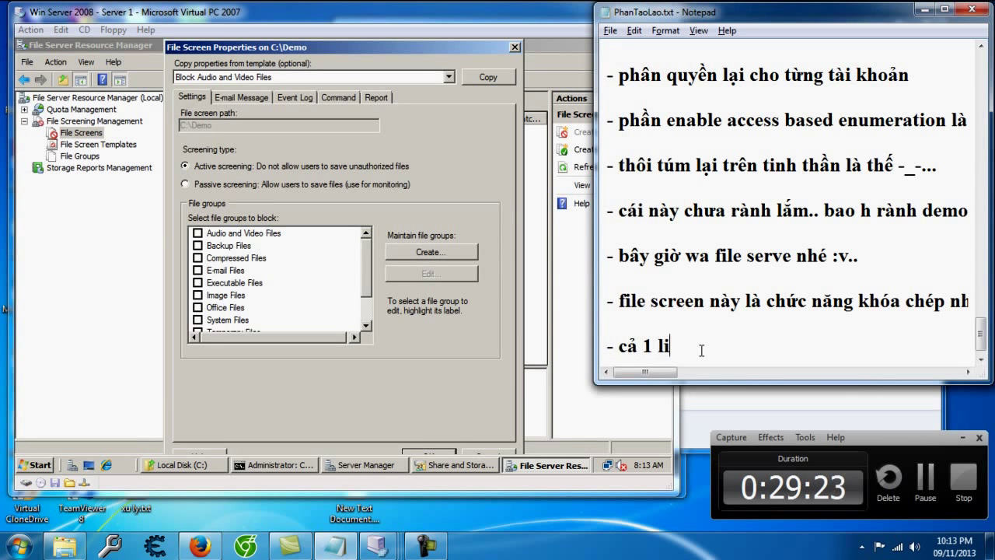
type("st thứ cần block o")
type("wr dda")
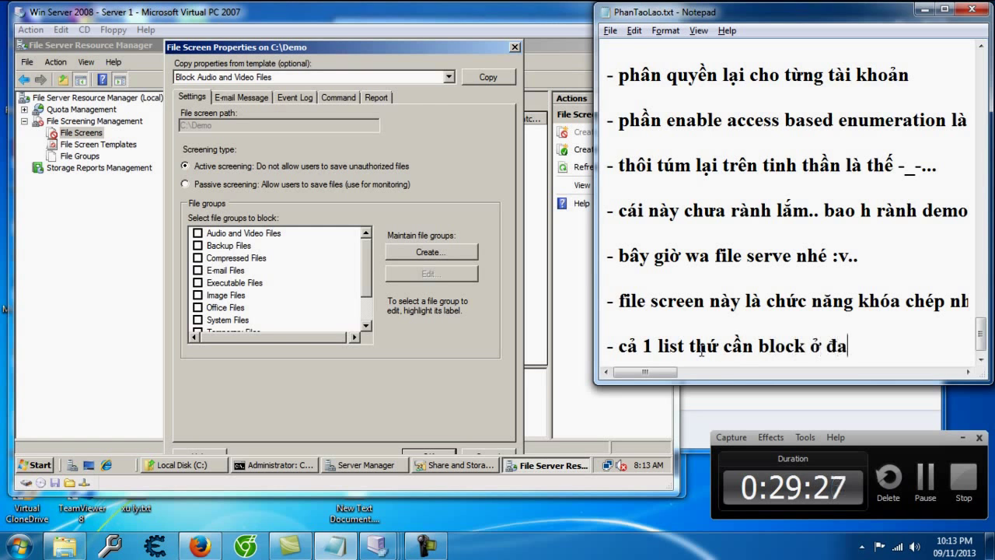
type("ay :v...")
key("Return")
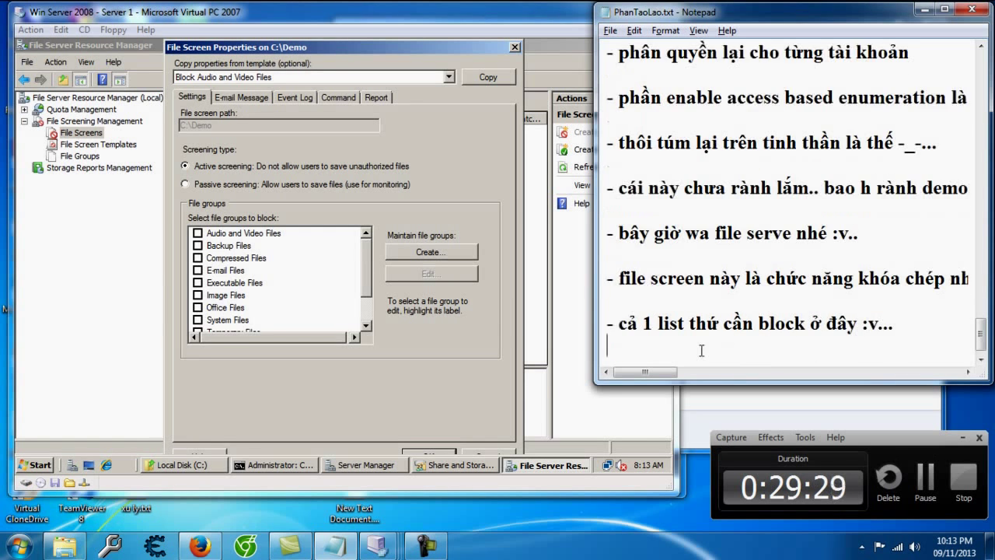
key("Return")
type("- c")
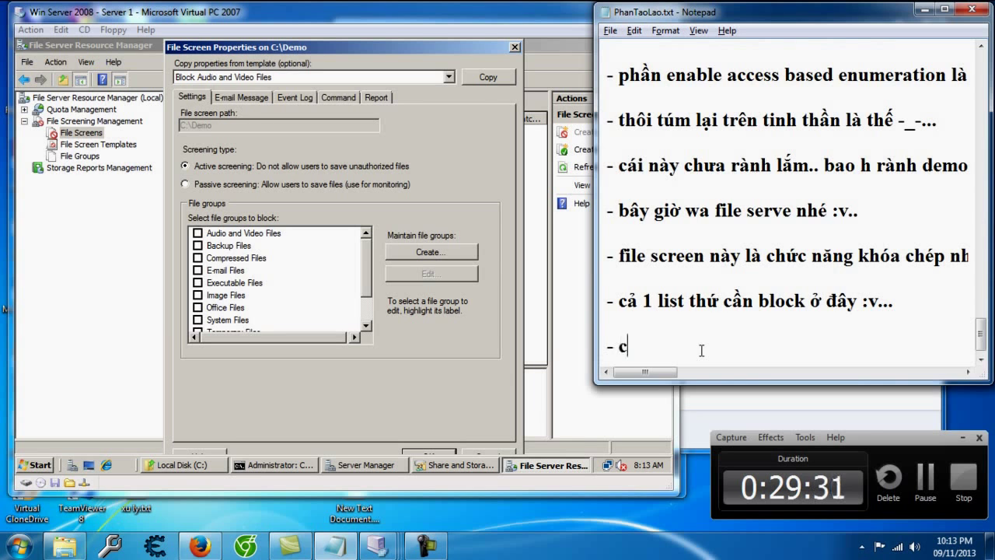
key("BackSpace")
type("chỉ c")
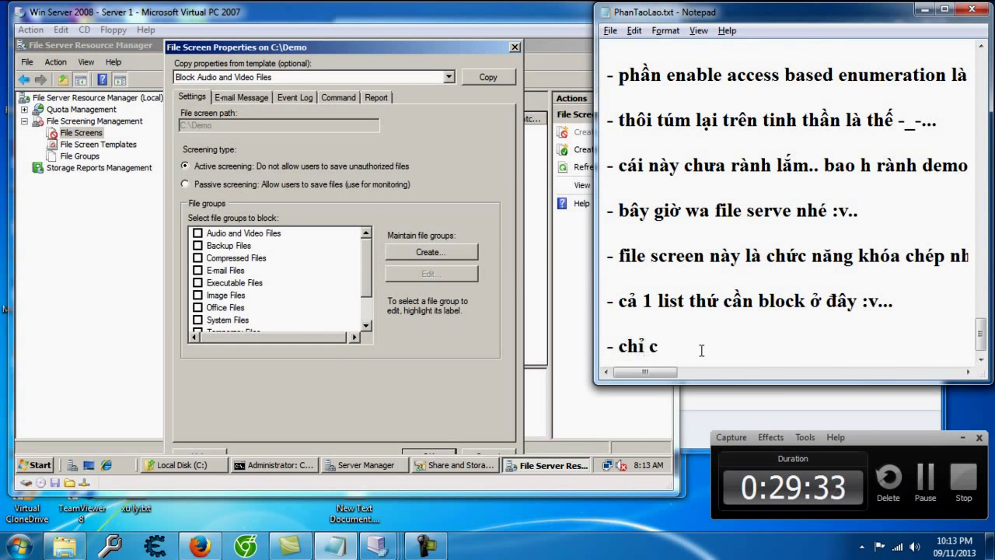
type("hừa cai office ko xe")
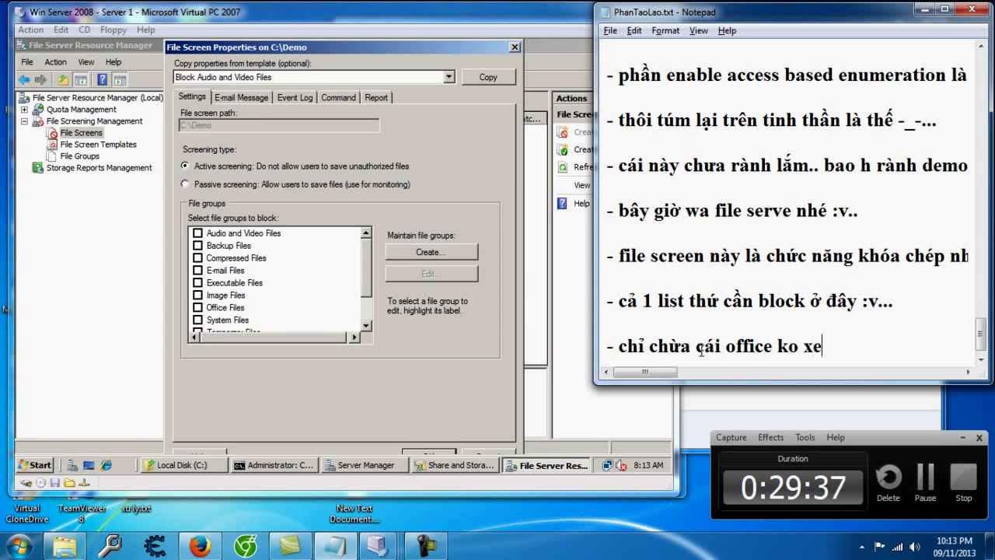
type("m sao :v..")
key("Return")
key("Return")
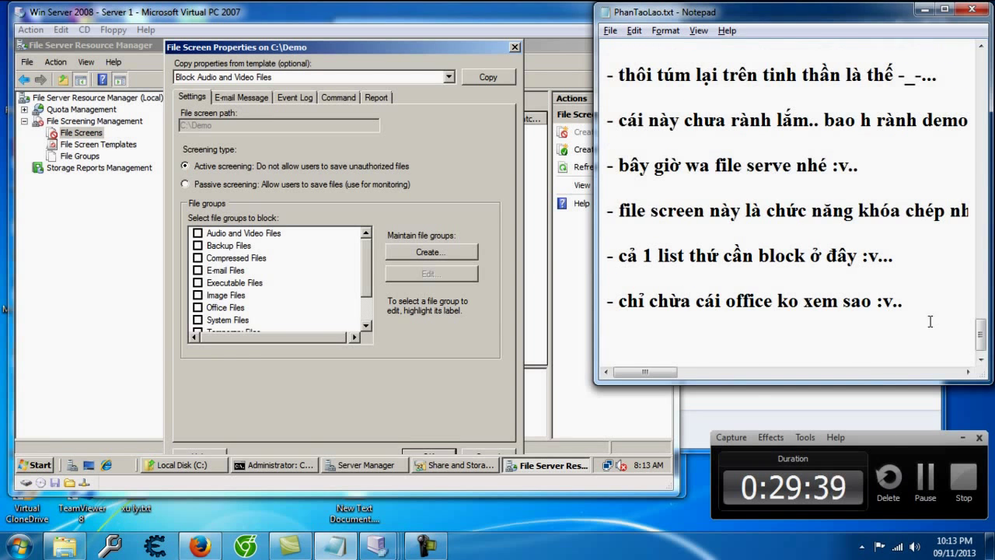
Step: Block every file group except Office Files: audio/video, backup, compressed, e-mail, executable, image, system, temporary, text, web
left_click(197, 232)
left_click(197, 245)
left_click(198, 257)
left_click(198, 269)
left_click(198, 283)
left_click(197, 295)
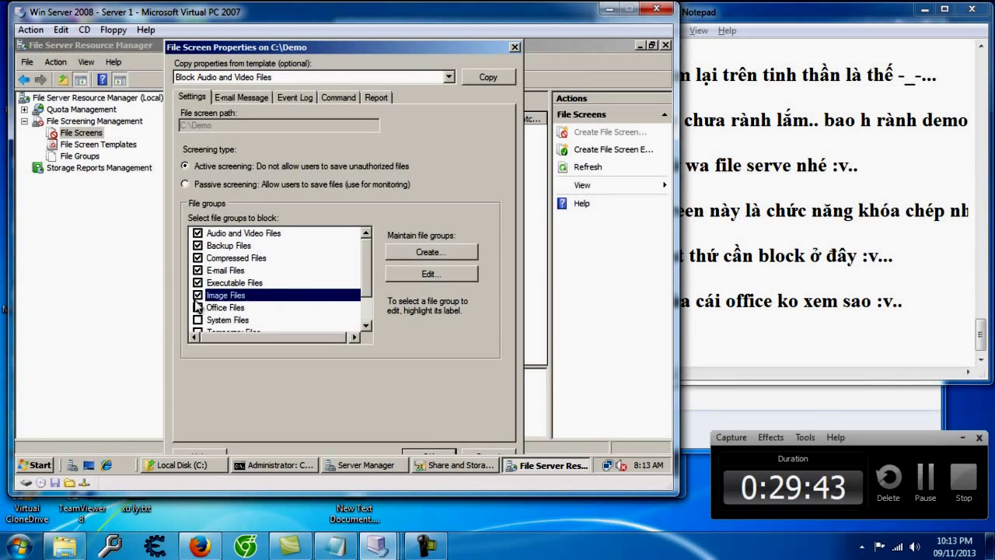
scroll(198, 314, "down", 1)
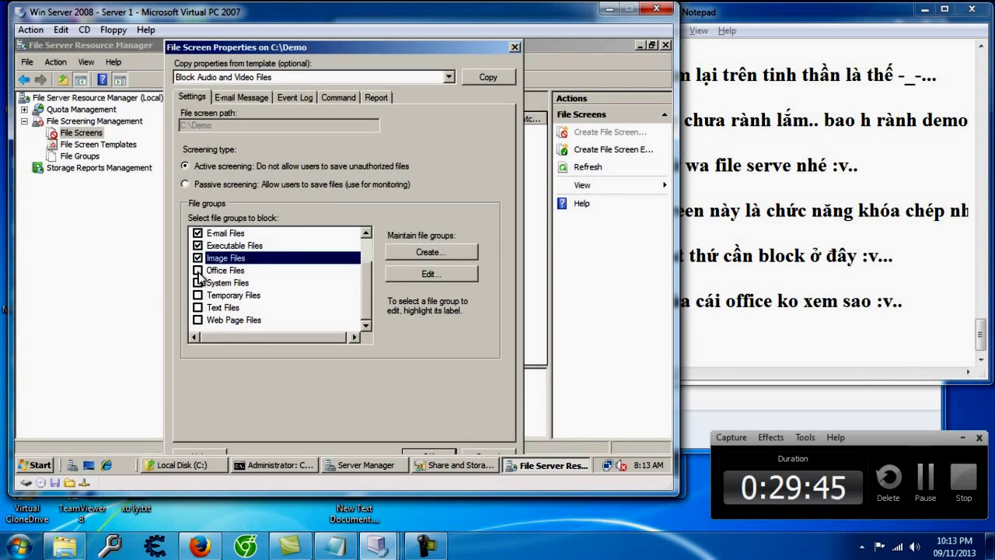
left_click(197, 282)
left_click(197, 294)
left_click(197, 307)
left_click(198, 319)
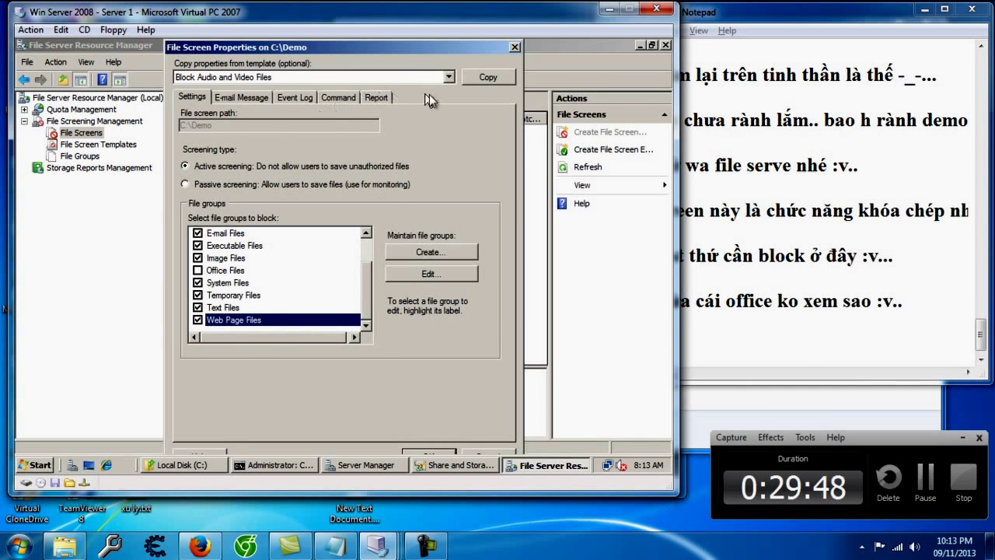
Step: Confirm the properties, create the C:\Demo screen, and choose saving it without a template
left_click(252, 98)
left_click(295, 97)
left_click(334, 97)
left_click(194, 100)
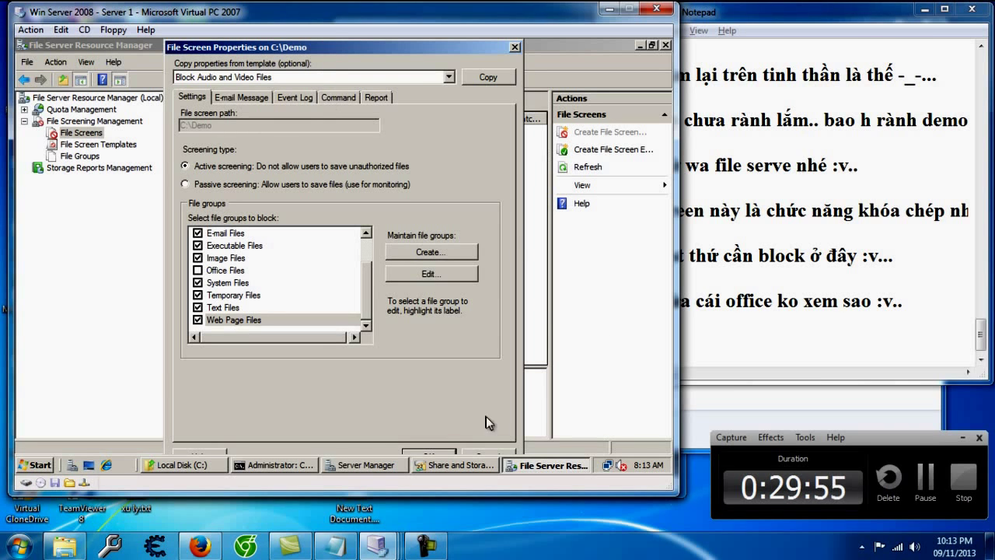
left_click(432, 454)
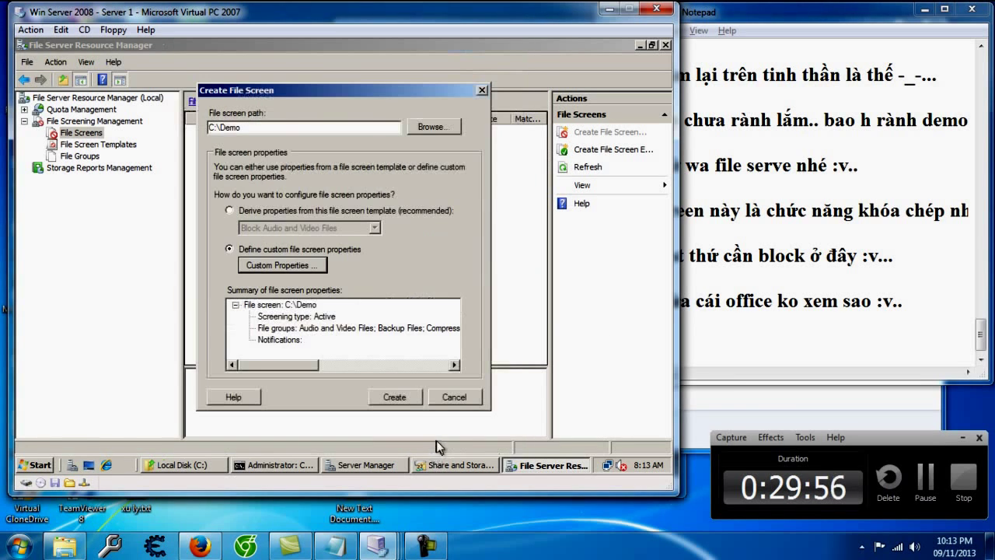
left_click(395, 397)
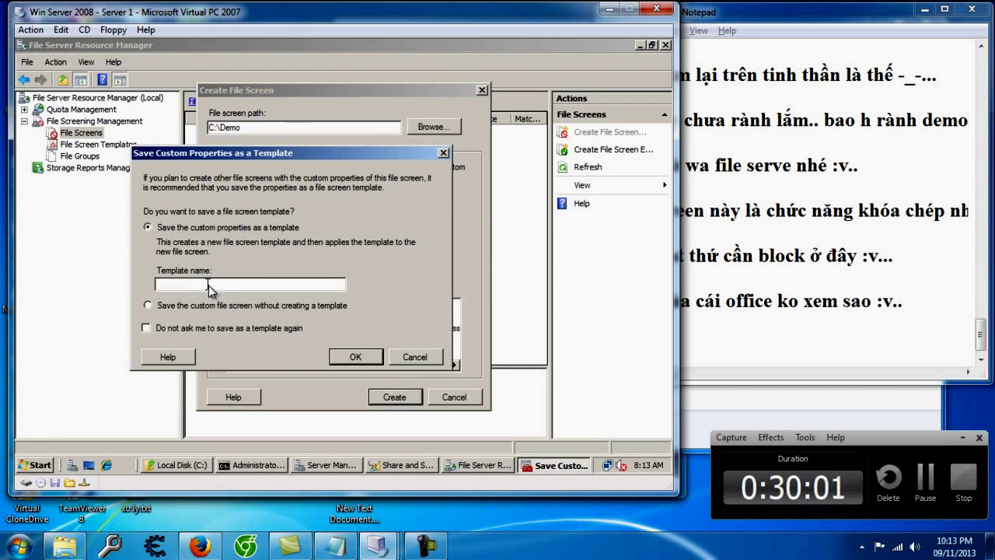
left_click(177, 307)
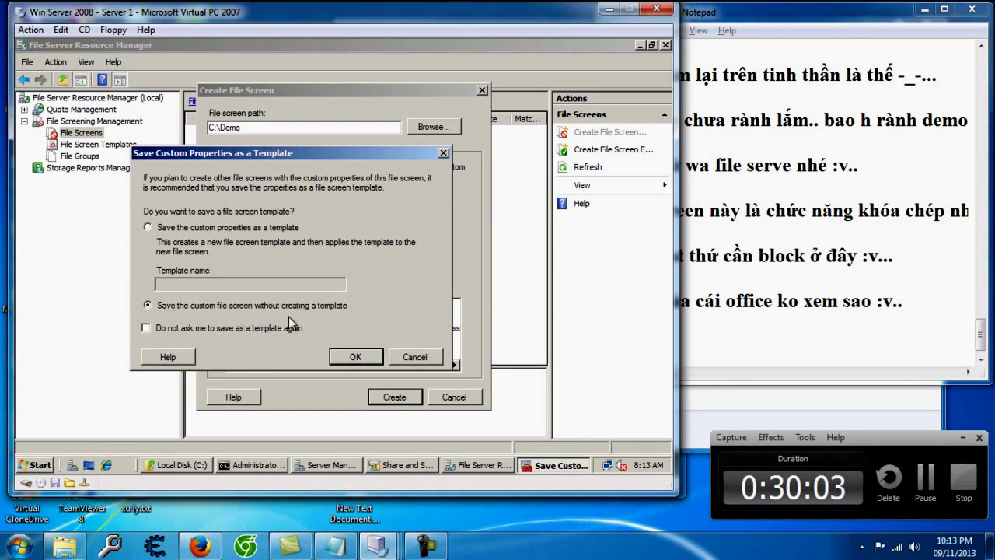
left_click(743, 333)
type("-")
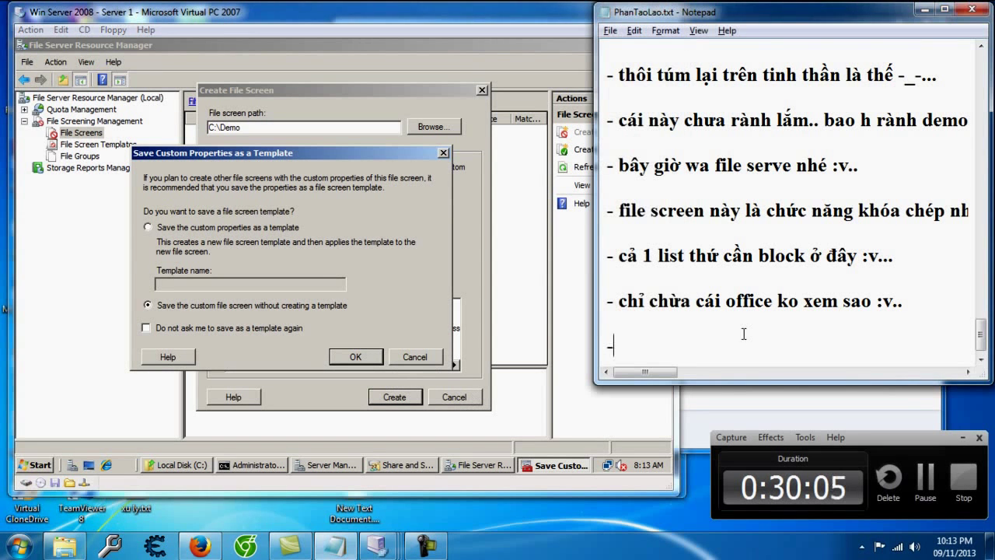
type(" khởi tao teamp")
Step: Finish the note line about skipping template creation
key("BackSpace")
key("BackSpace")
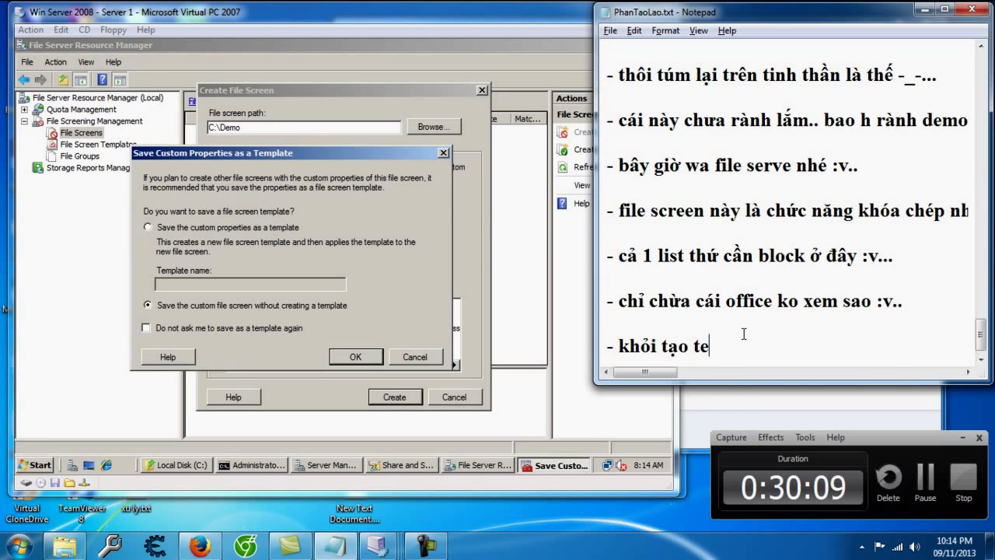
type("late mệt")
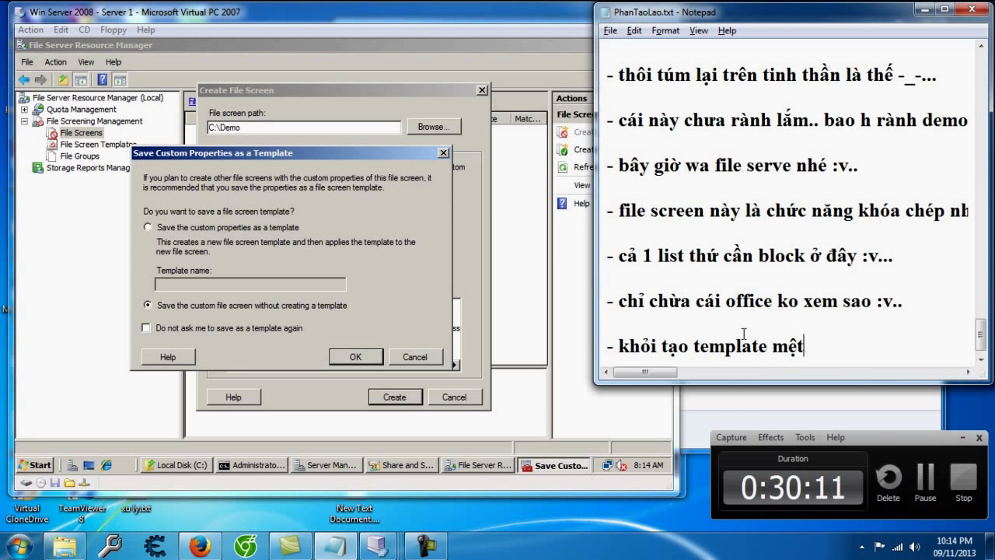
type("mà nói thật cũng chả biet nó là cái quái j` ")
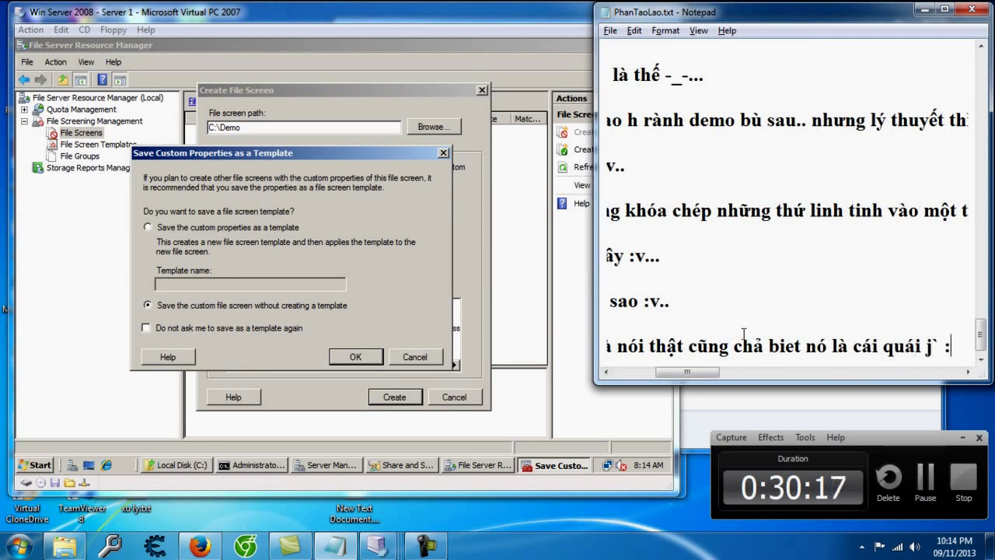
type(":))")
key("Return")
key("Return")
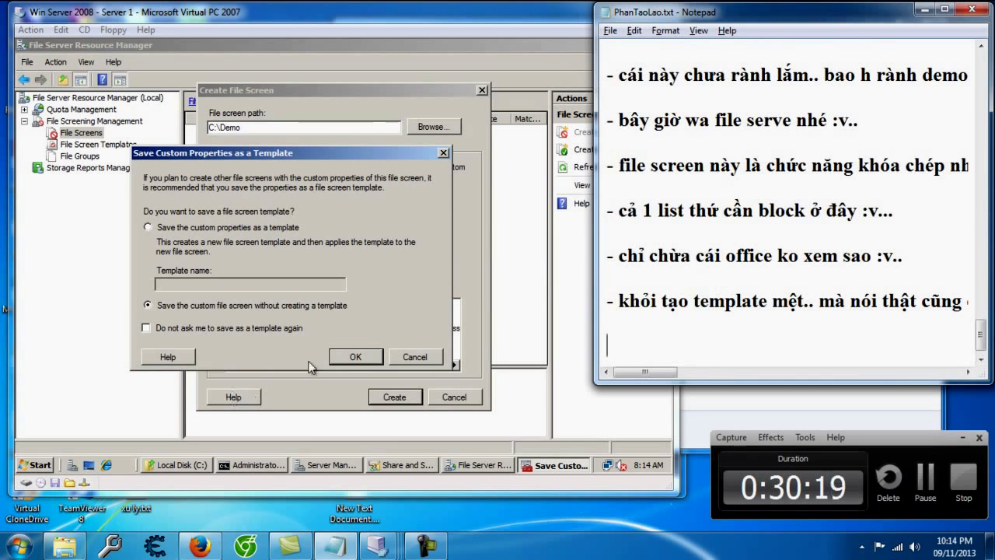
Step: Confirm saving without a template and check the new C:\Demo file screen in the list
left_click(355, 356)
left_click(339, 156)
left_click(373, 182)
Step: Review the C:\Demo screen, switch to Share and Storage Management, and note 'baay giờ tạo thử :v..'
left_click(394, 159)
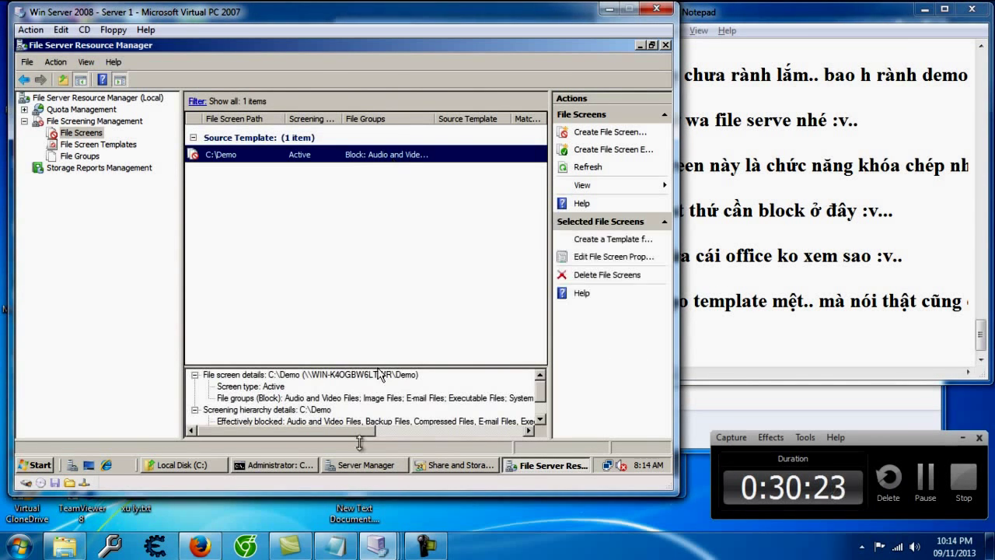
left_click(449, 466)
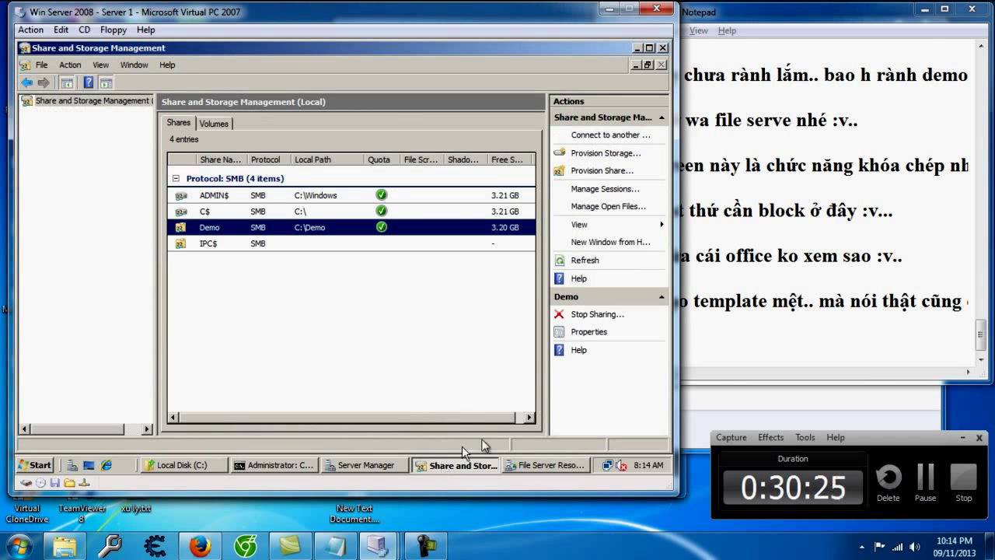
left_click(747, 385)
key("Return")
key("Return")
type("- ba")
type("ay giờ tạo thử :v..")
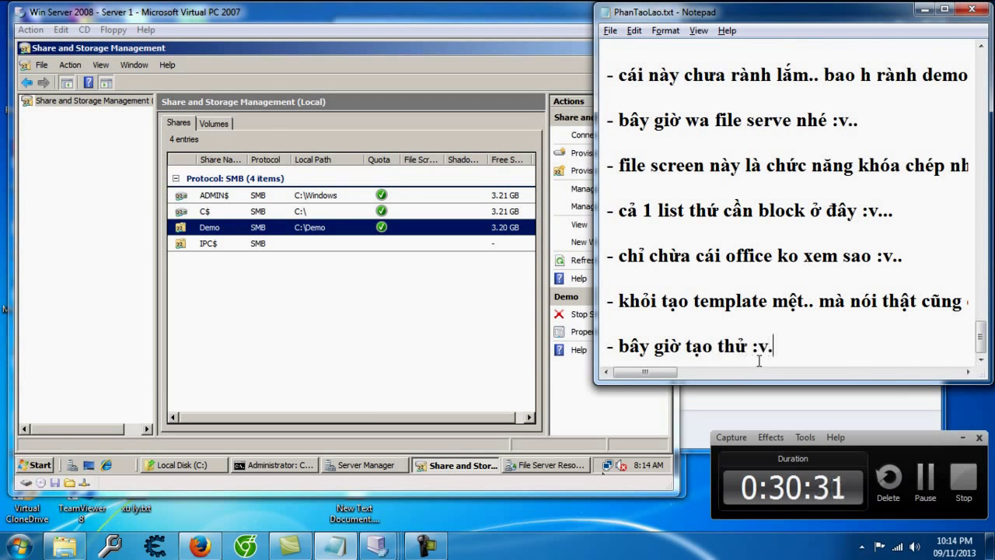
key("Return")
Step: On the Win7 VM, open the Demo share on \\192.168.9.9
mouse_move(422, 546)
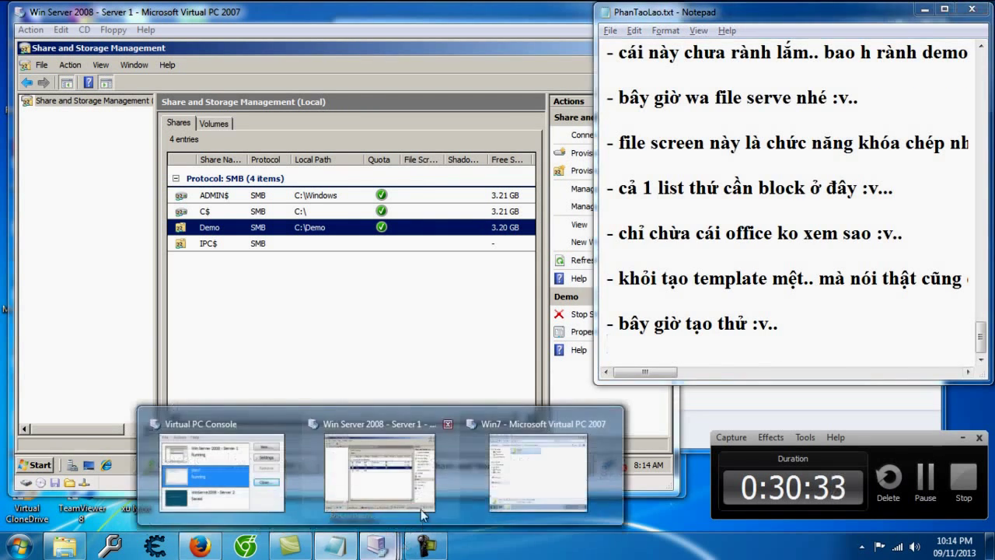
left_click(518, 484)
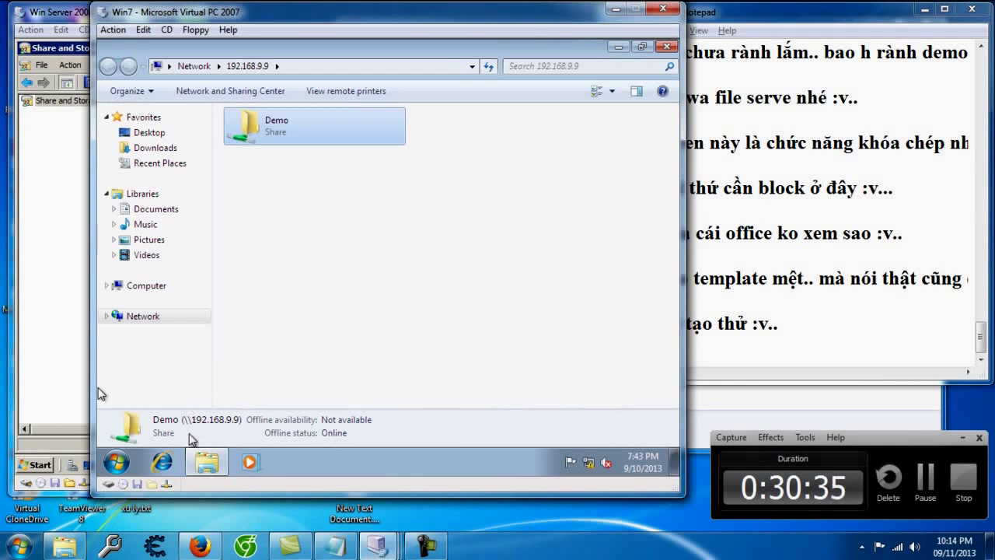
left_click(666, 46)
left_click(116, 462)
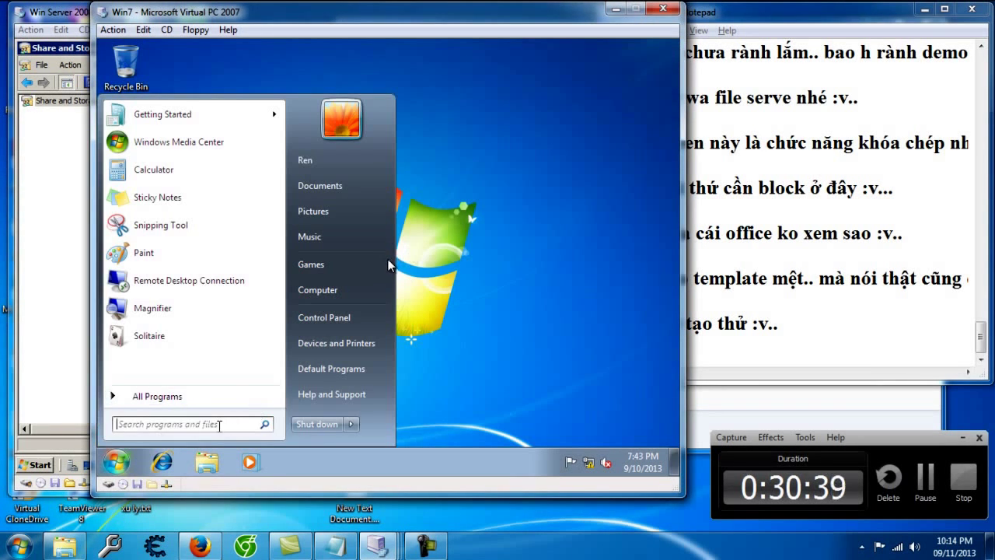
type("\\192.168.9.9")
key("Return")
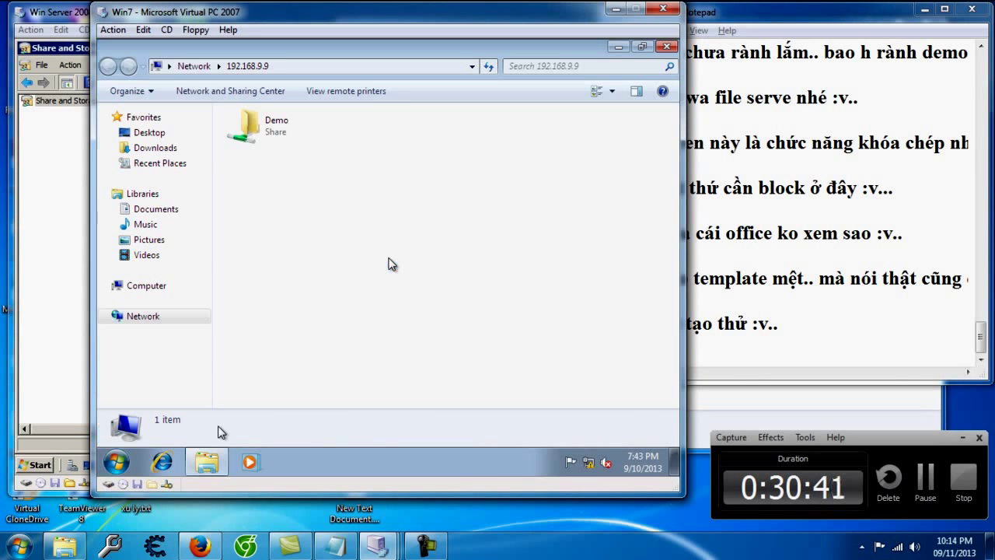
double_click(305, 128)
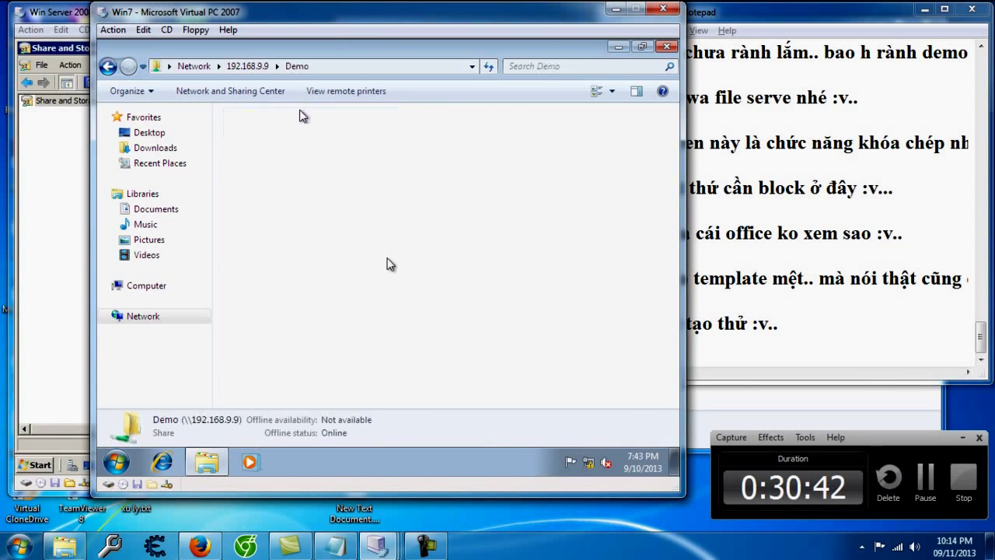
Step: Try creating a bitmap image in Demo, note that images are blocked, and dismiss the denial
right_click(250, 196)
mouse_move(374, 340)
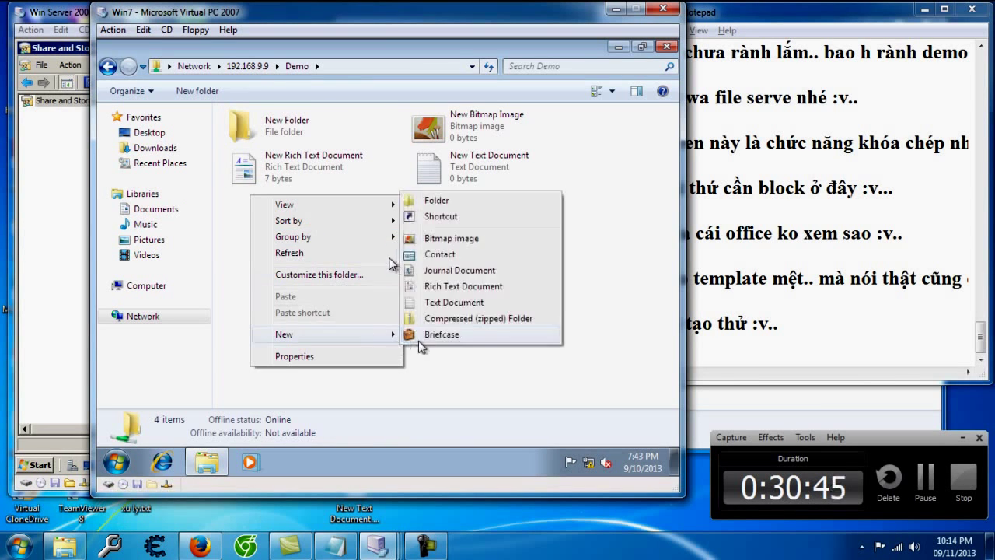
left_click(476, 237)
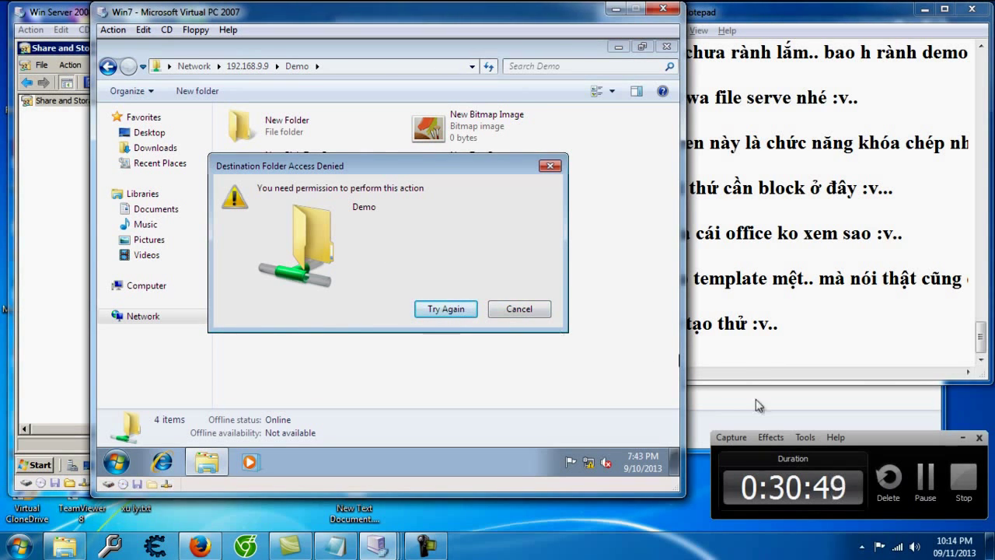
left_click(730, 361)
type("-")
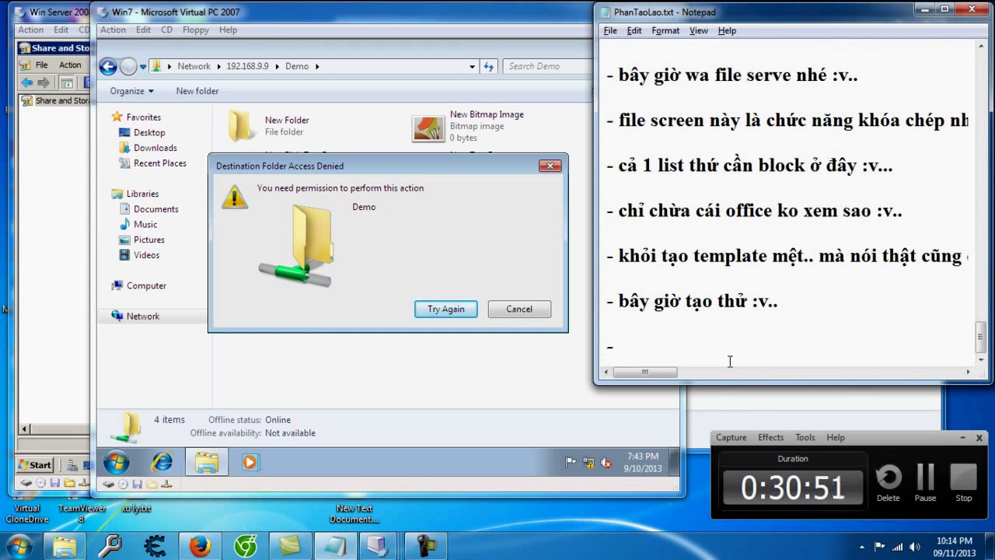
type(" tạo hình bị chặn r` đaấy :v")
key("Return")
key("Return")
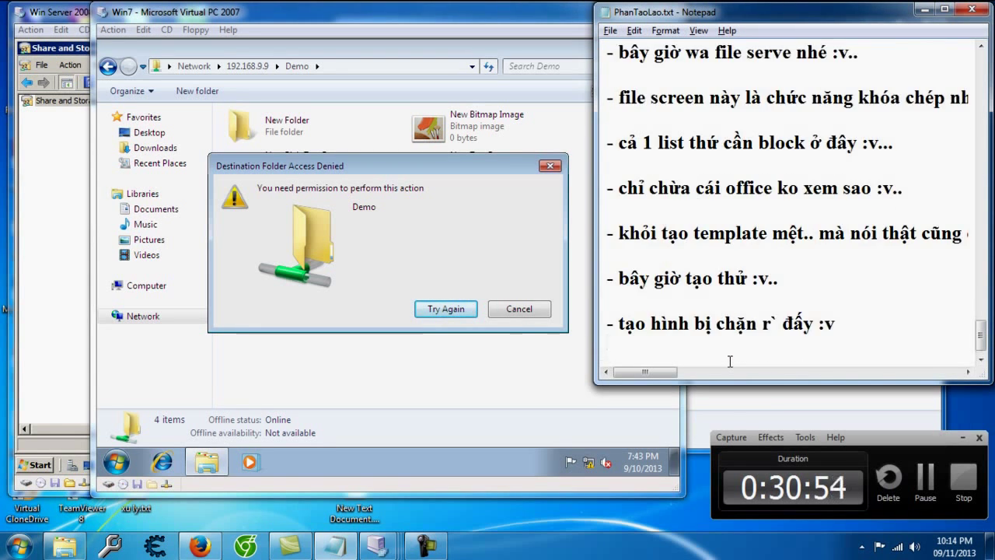
left_click(480, 315)
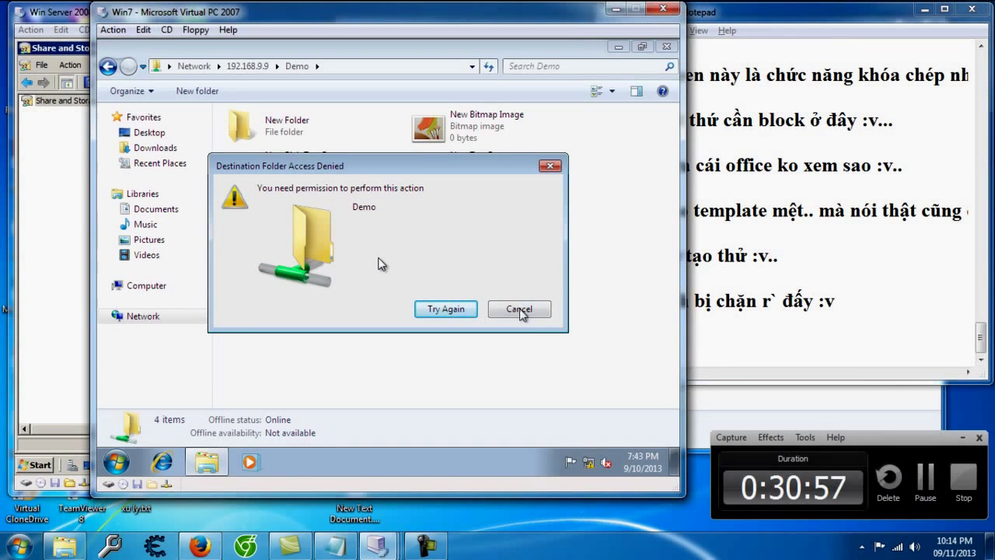
left_click(434, 311)
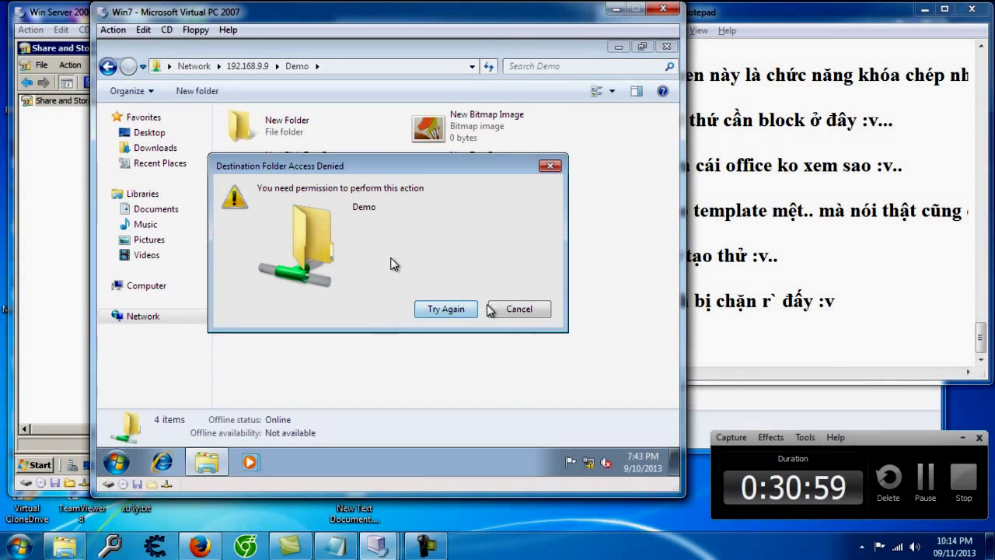
Step: Create a New Journal Document in Demo and note that text documents are allowed
right_click(458, 133)
mouse_move(559, 273)
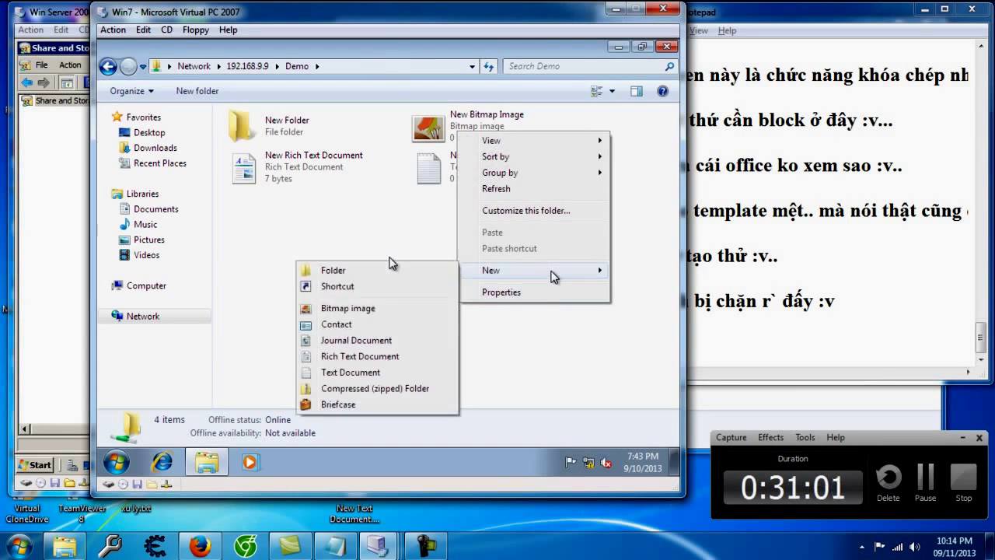
left_click(405, 347)
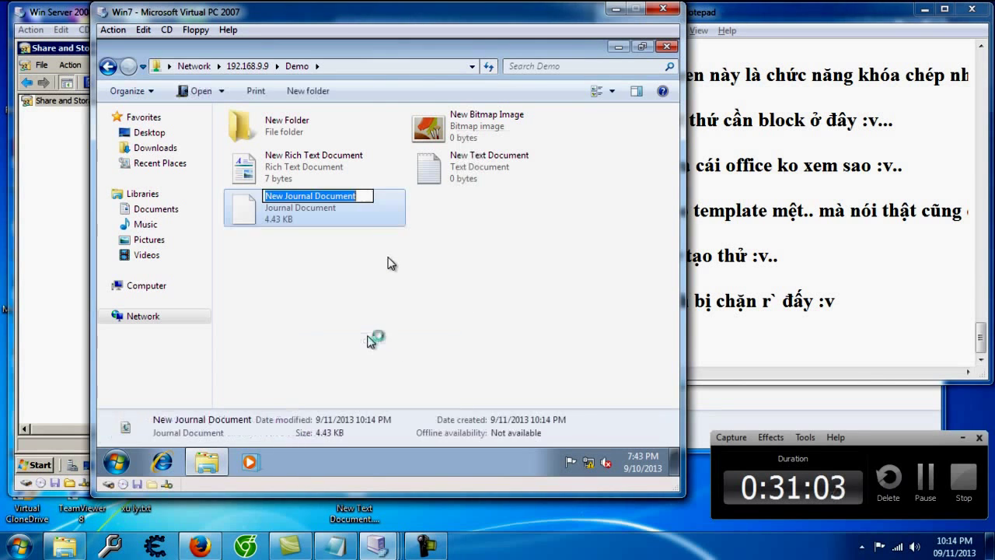
left_click(442, 280)
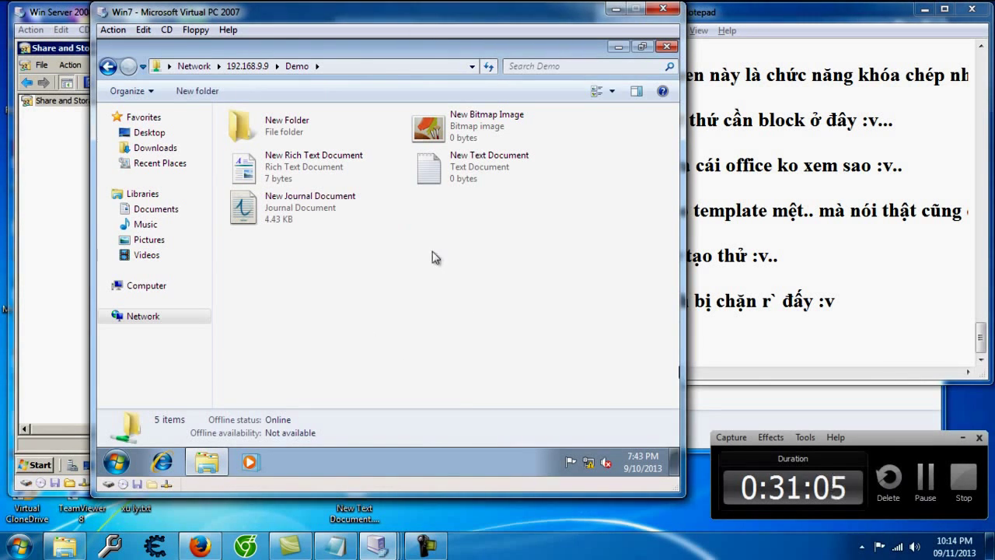
left_click(743, 319)
type("ái này văn bản dc -_-")
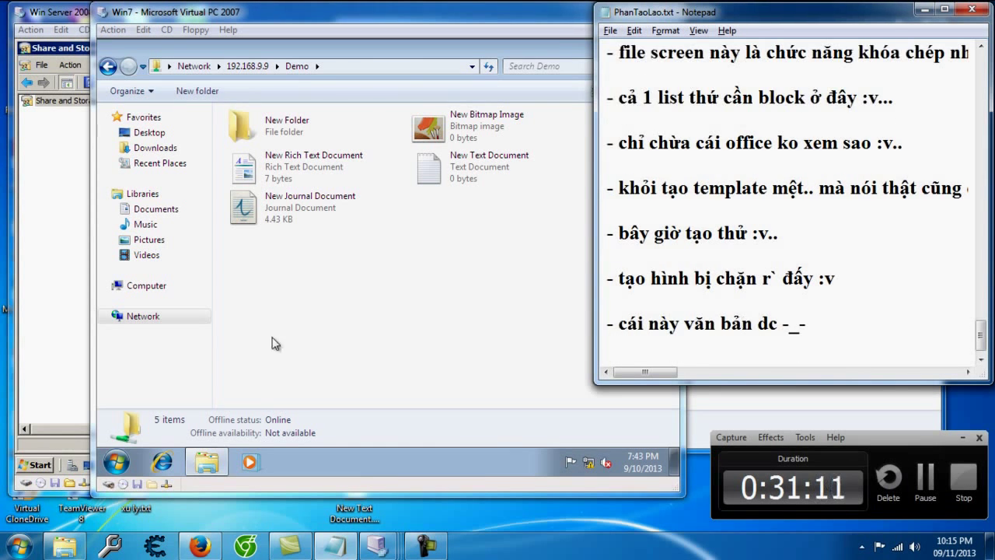
Step: Try creating a compressed zipped folder in Demo and dismiss the Access is denied error
left_click(346, 318)
right_click(526, 193)
mouse_move(599, 332)
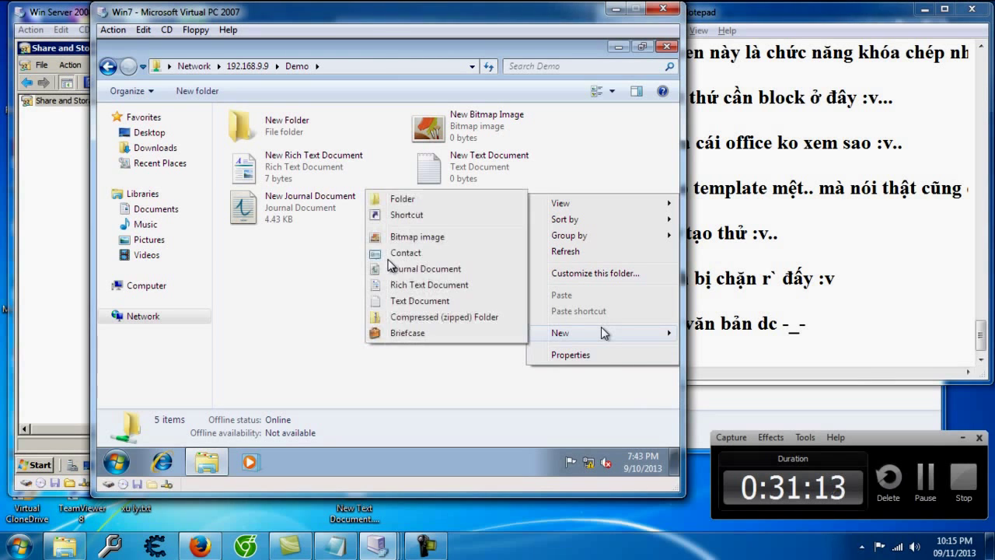
left_click(447, 319)
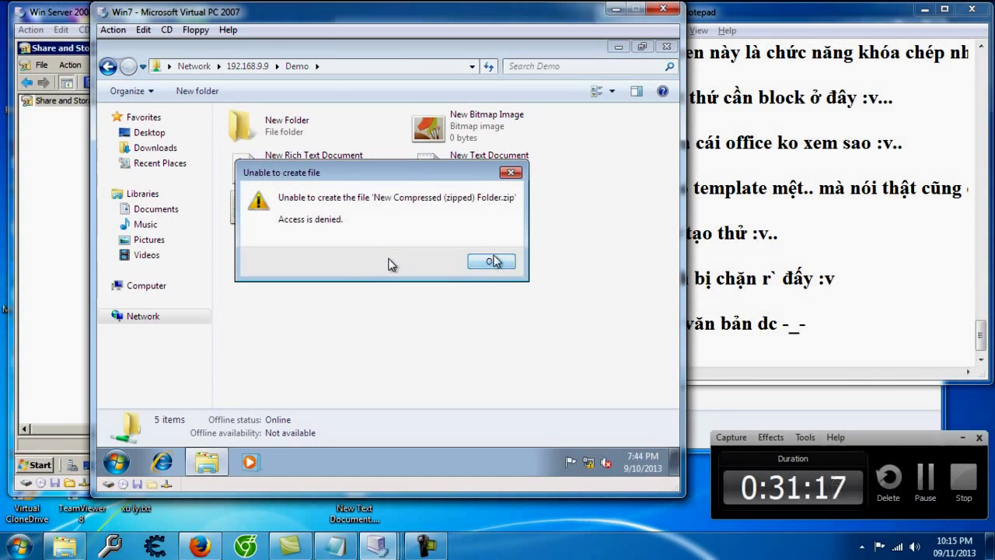
left_click(493, 261)
Step: Note that zips are blocked and that quotas come next, then return to the Server VM
left_click(724, 358)
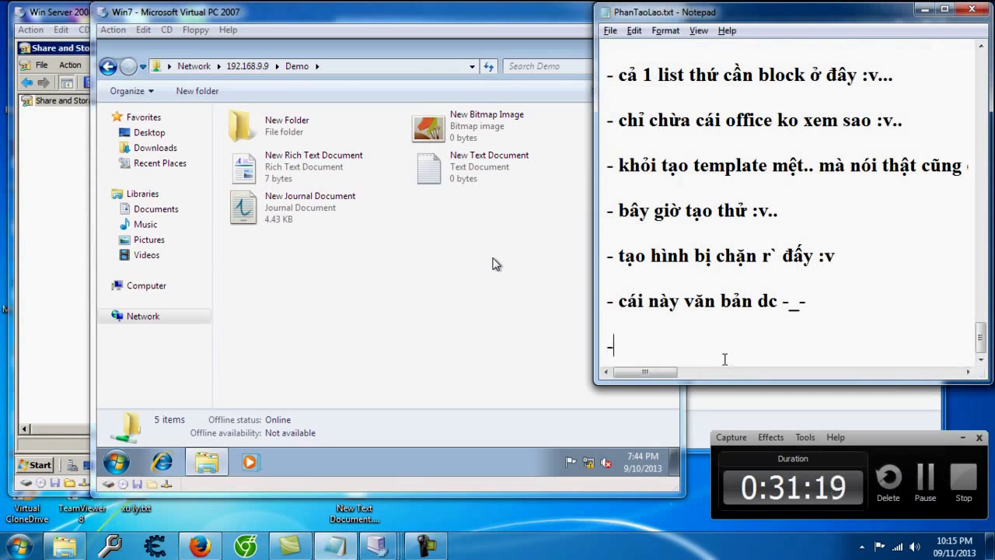
type("- tạo zip ko dc,")
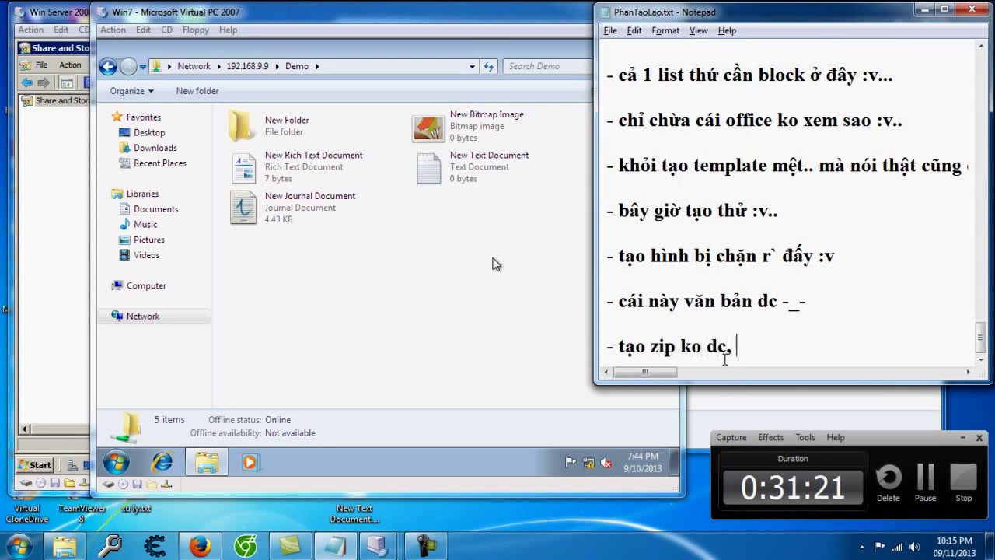
type(" Ok nhé :v..")
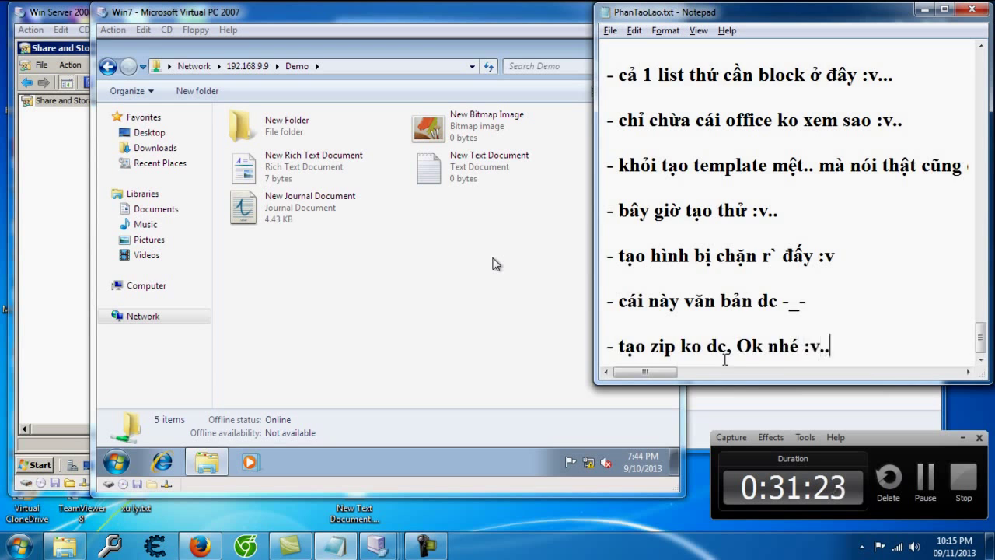
key("Return")
key("Return")
type("- còn ")
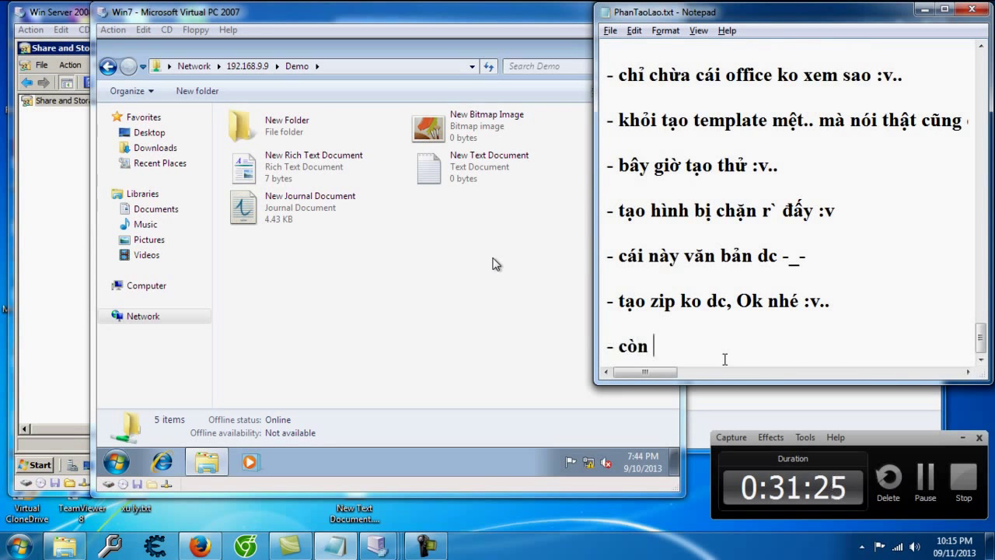
type("1 cai nữa là ")
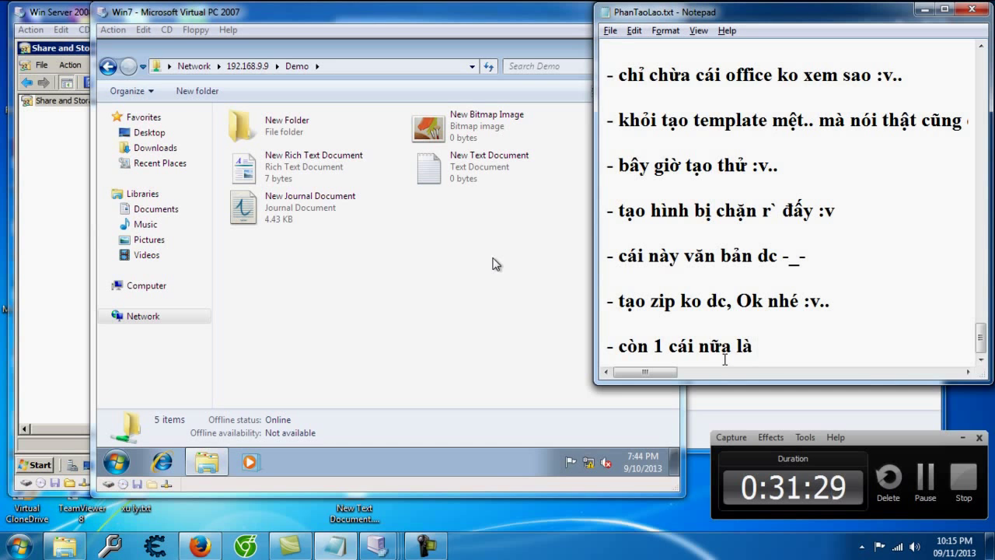
type("hạn ngạch -_-")
type(".. tên nghe oa")
type("ch mà cũng chả ")
type("hỉu nó nói ca")
type("ij ` ")
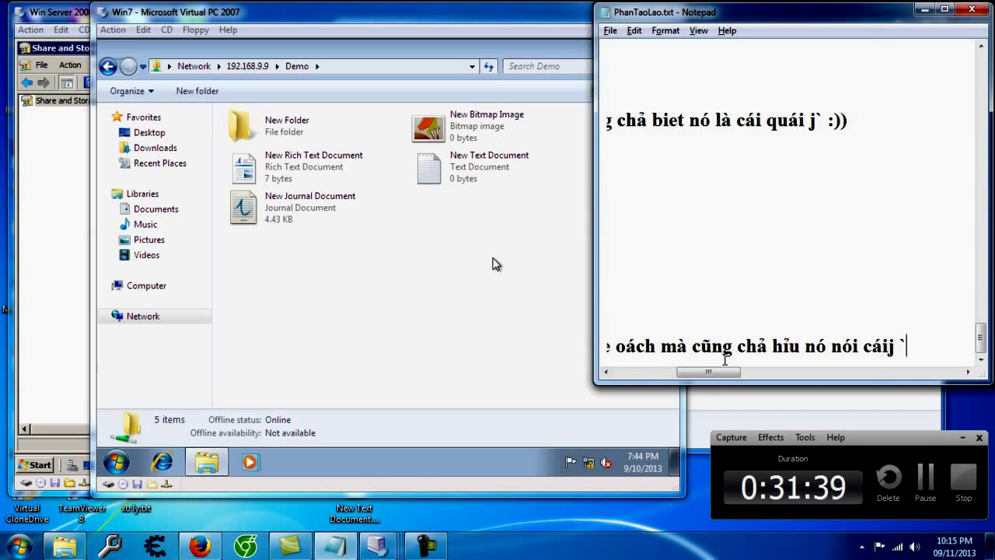
type(":)")
key("Return")
key("Return")
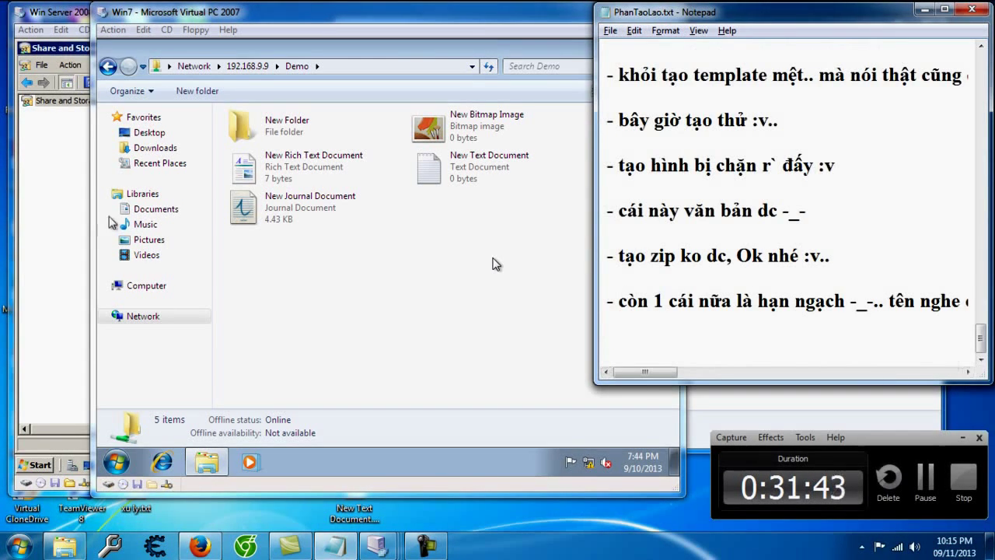
left_click(48, 300)
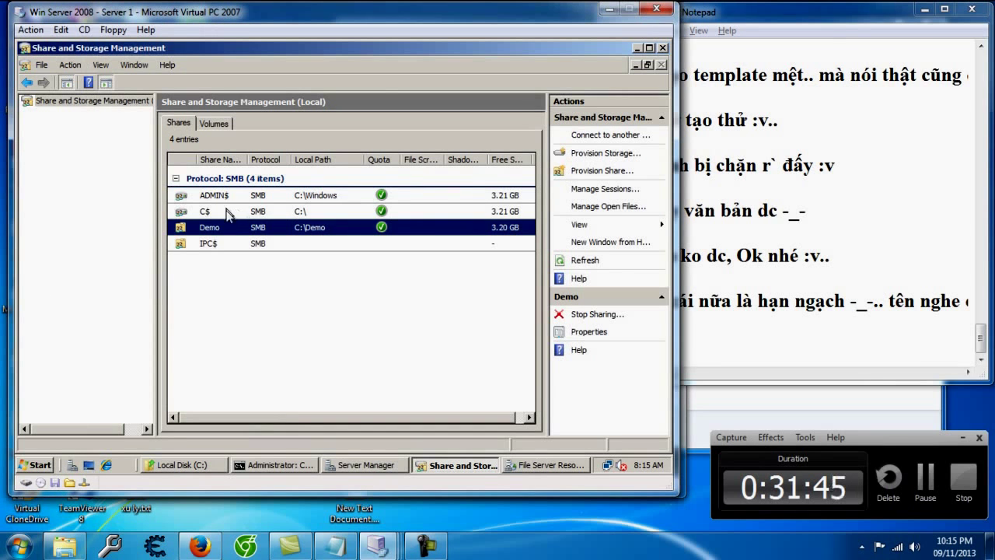
Step: Close Share and Storage Management and open the Quotas list, selecting the C: quota
left_click(663, 47)
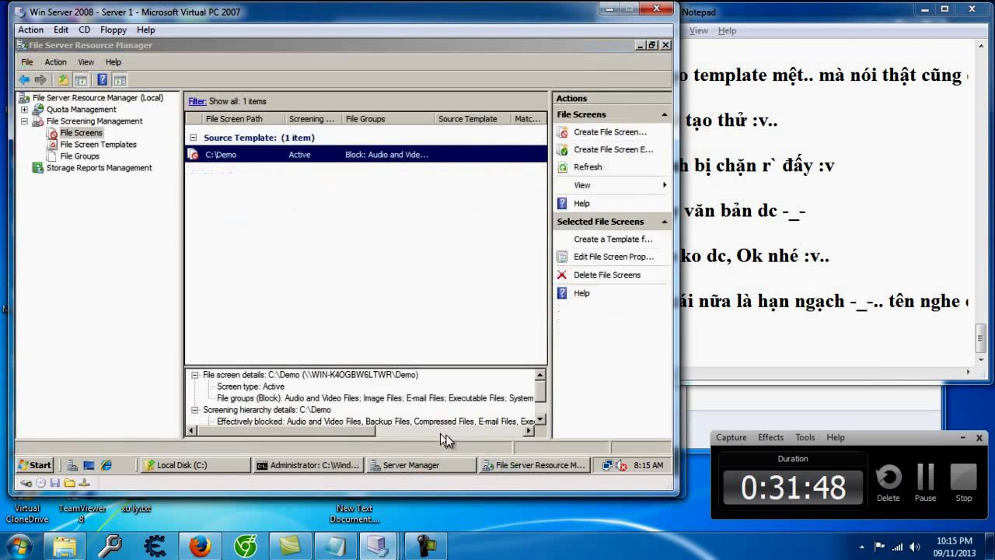
left_click(544, 465)
left_click(81, 110)
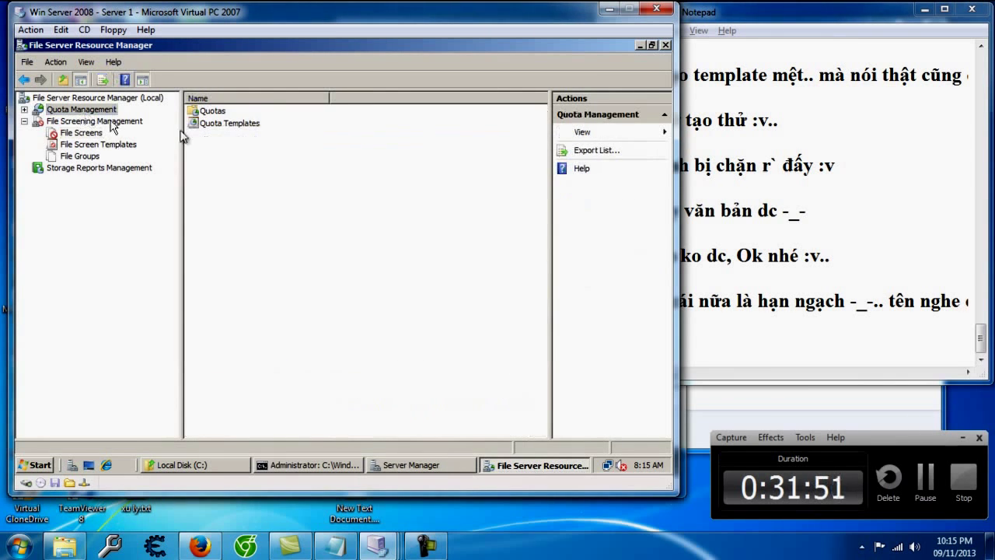
left_click(220, 115)
double_click(220, 117)
right_click(229, 141)
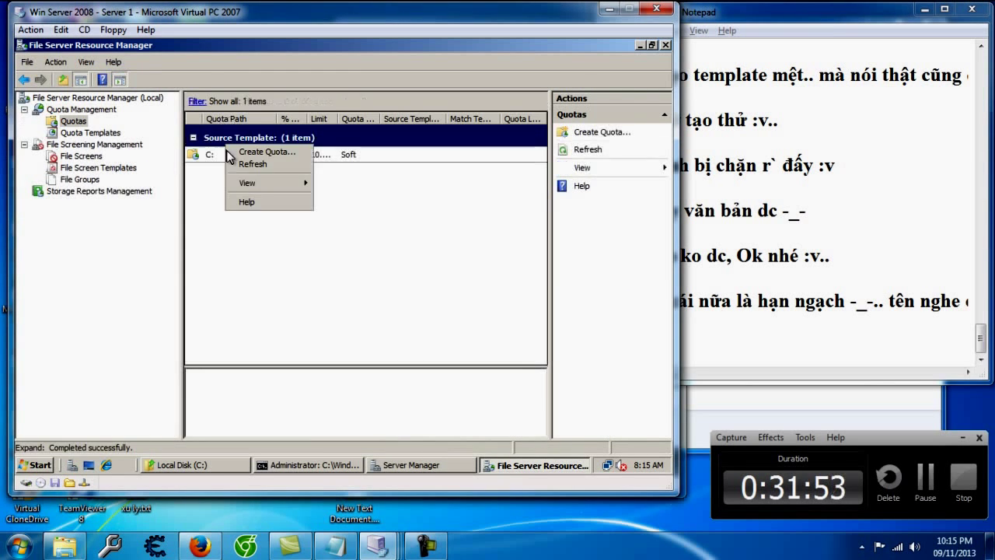
left_click(211, 158)
left_click(212, 158)
Step: Start a template from the C: quota with 100 MB Limit source, abandon it, and return to Quotas
right_click(213, 155)
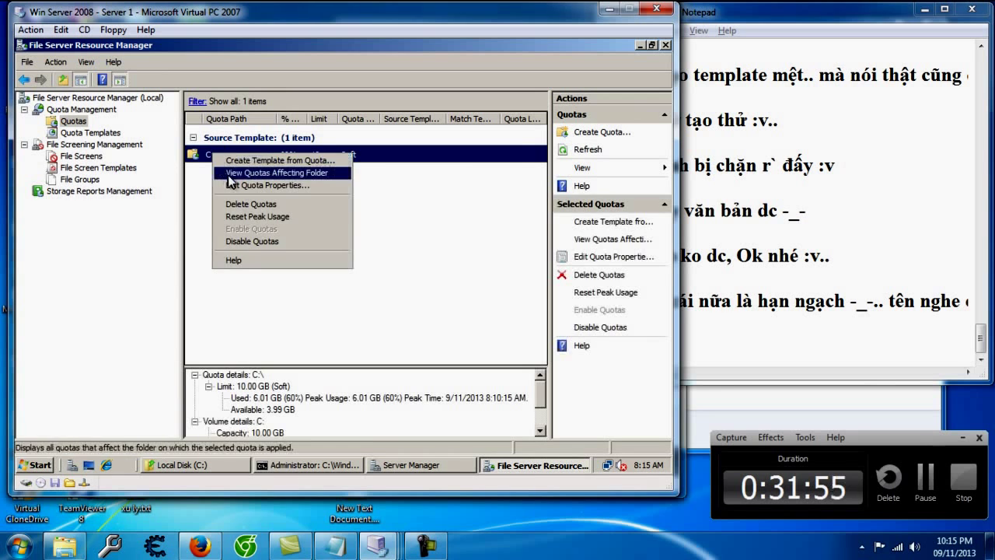
left_click(237, 160)
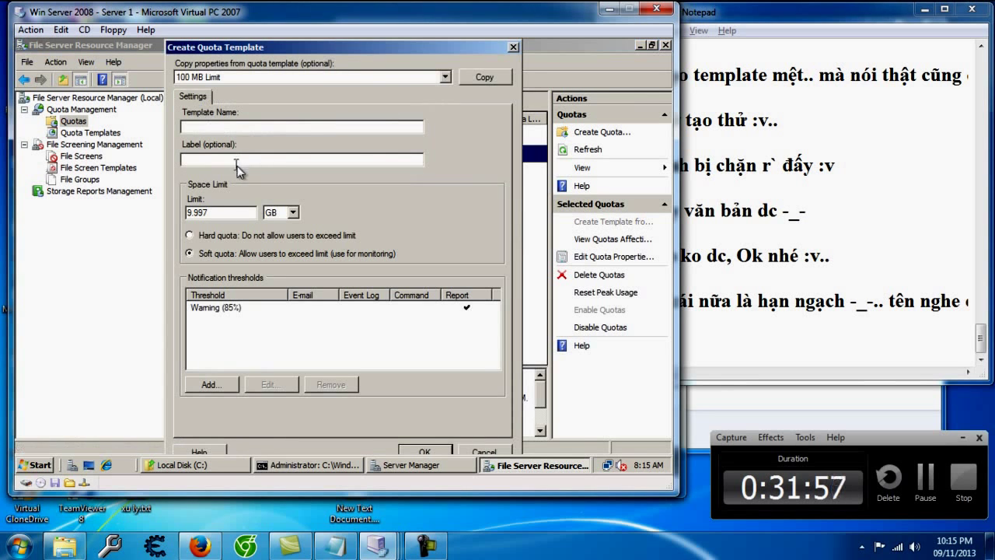
left_click(447, 78)
left_click(449, 79)
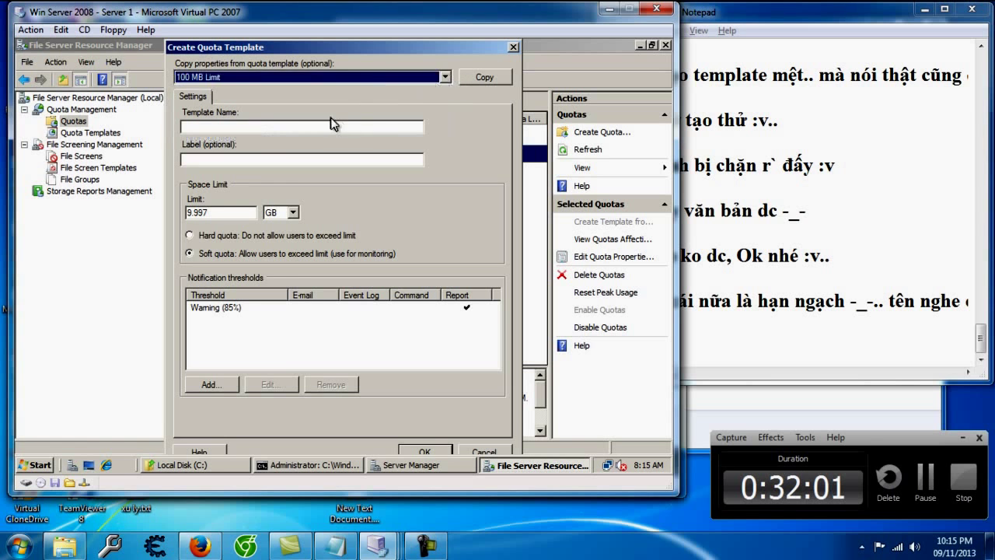
left_click(513, 47)
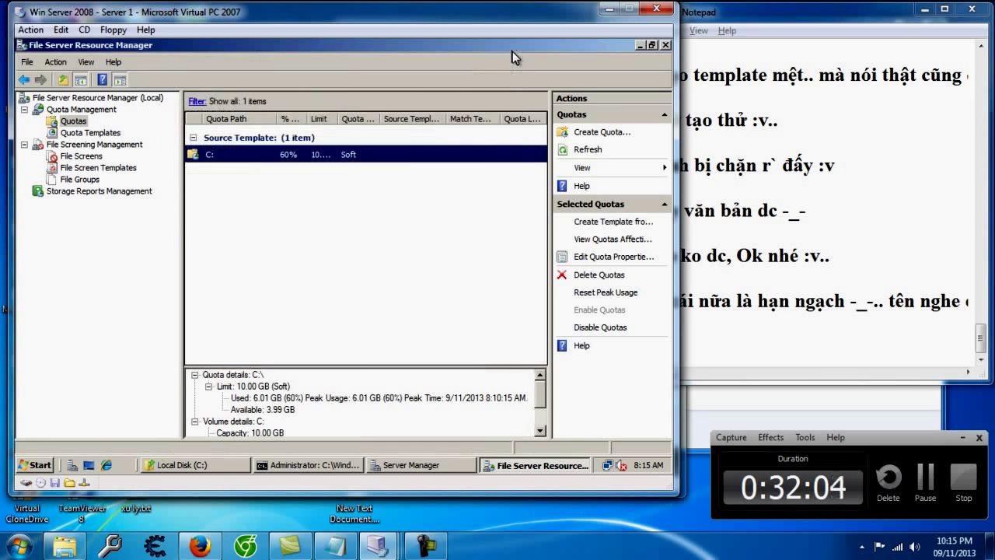
left_click(111, 135)
left_click(78, 122)
right_click(306, 240)
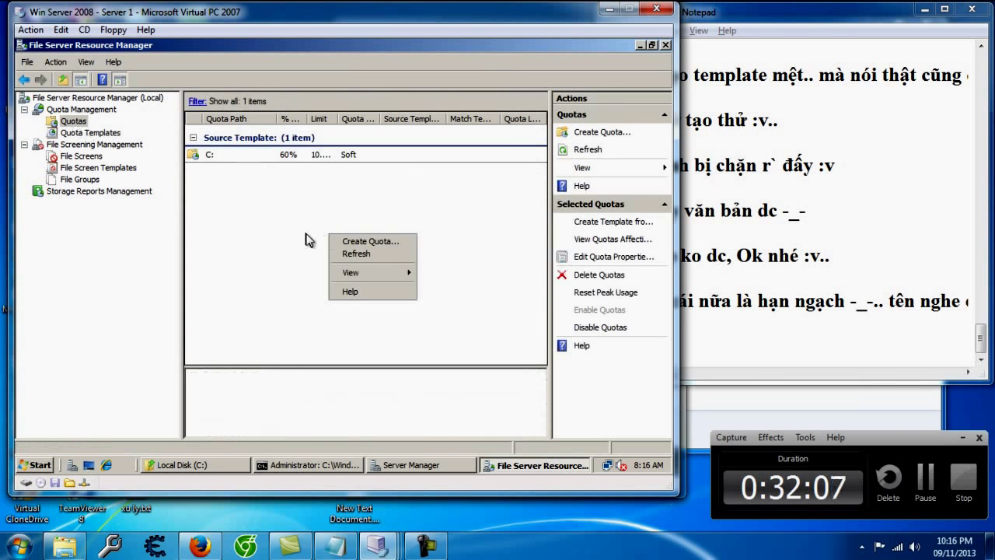
Step: Start a new quota on path C:\Demo, keeping the 100 MB Limit template
left_click(346, 241)
left_click(446, 112)
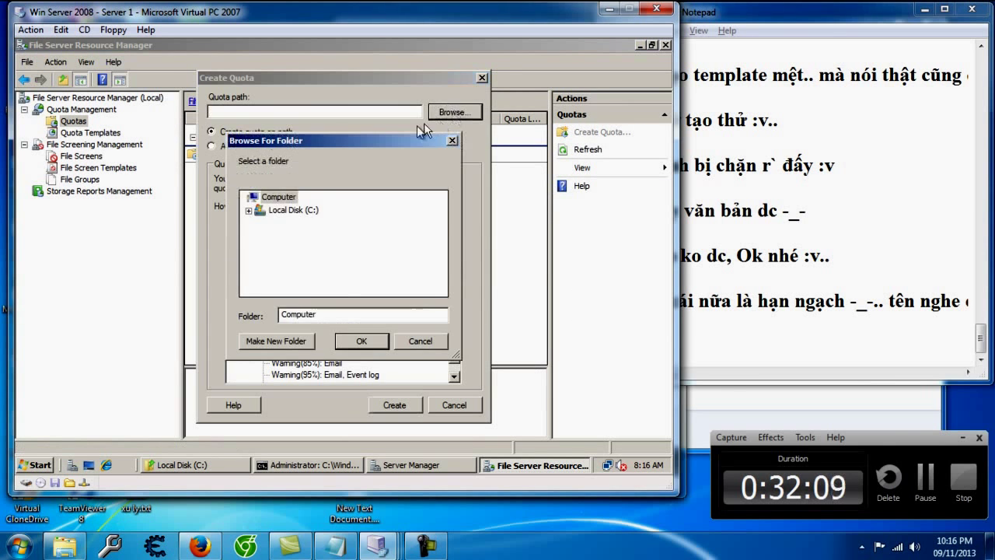
double_click(284, 211)
double_click(282, 224)
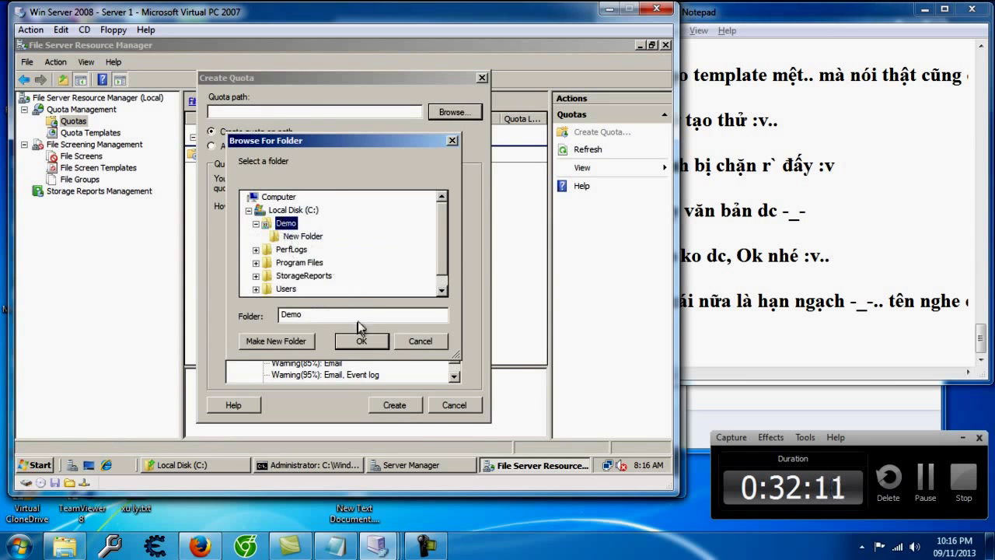
left_click(361, 341)
left_click(272, 240)
left_click(271, 240)
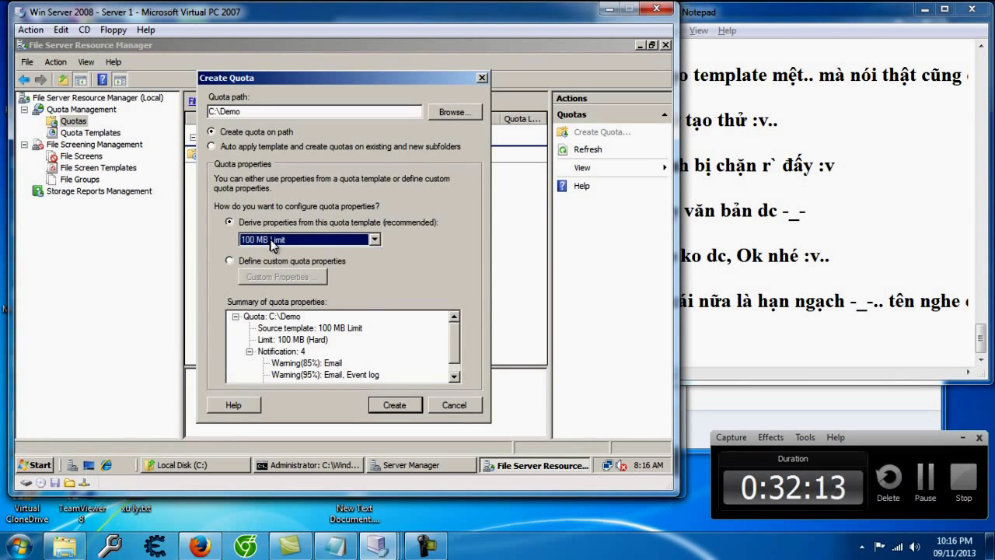
Step: Note in the lesson file that a quota limits folder size, e.g. a 100 MB limit
left_click(854, 363)
type("- cái hạn nga")
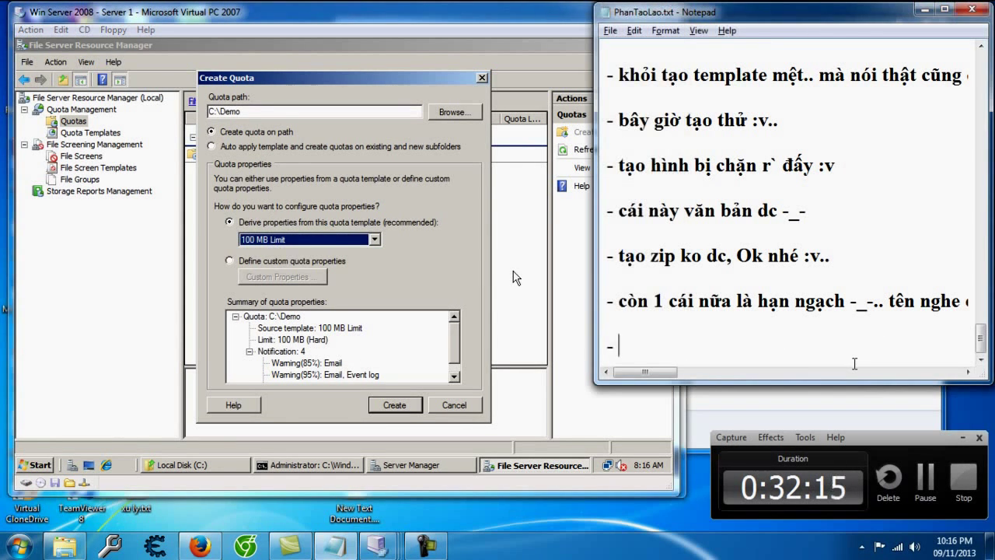
type("cái hạn ngahc")
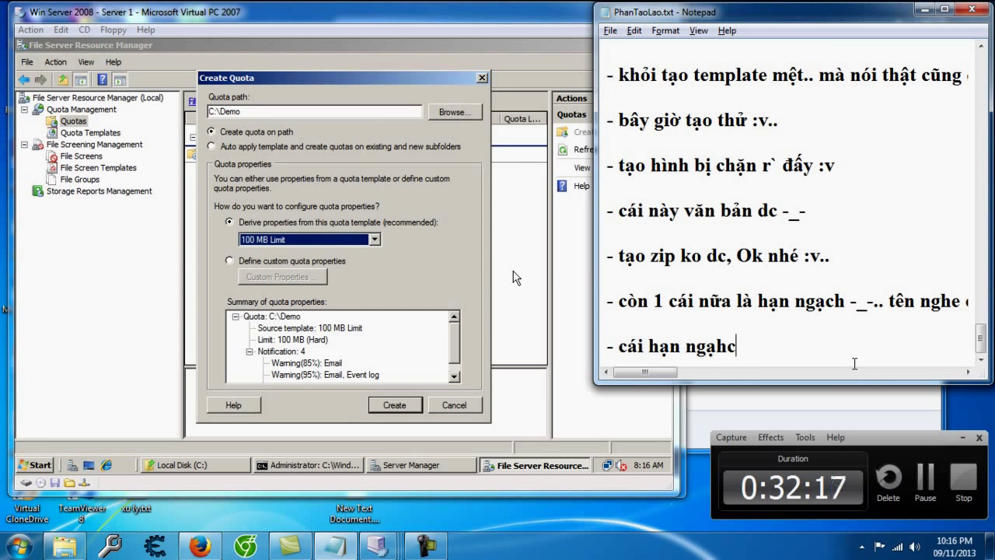
type("h này là giới hạn")
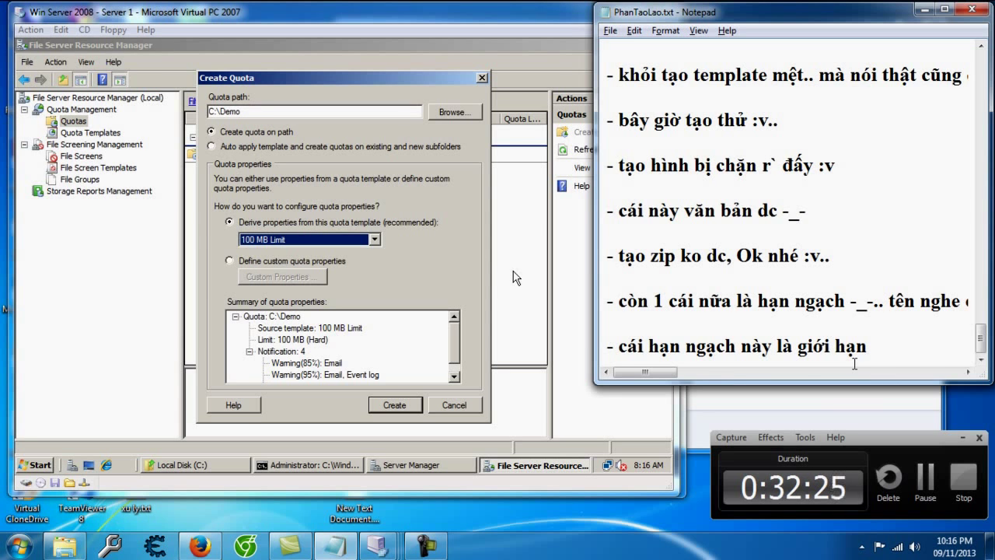
type("dung lượn")
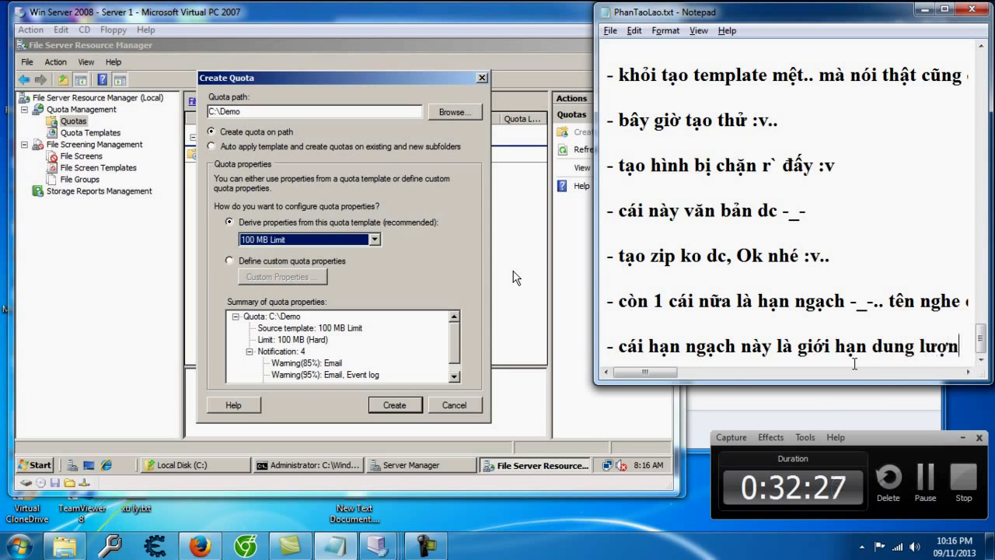
type("g cuar ")
type("thư mục nh")
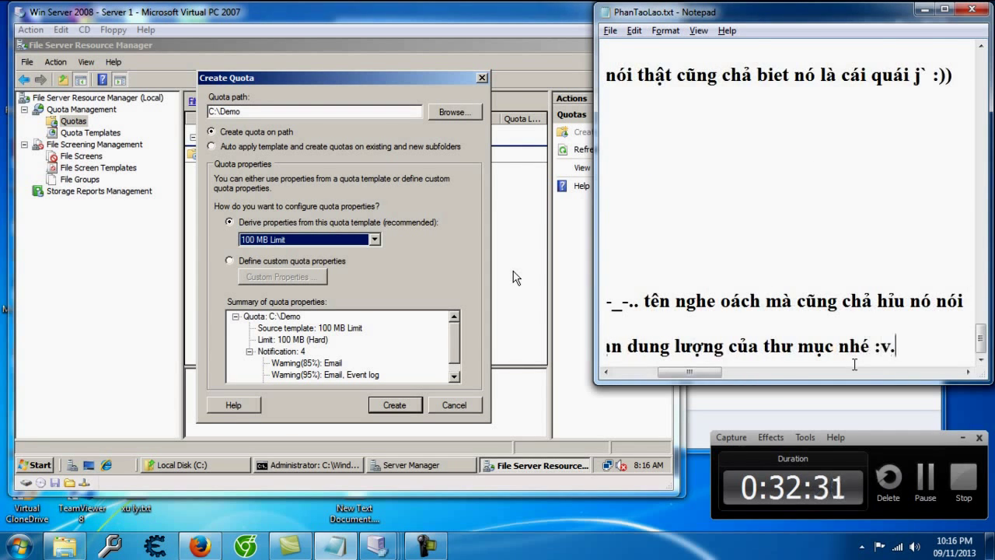
type("é :v.")
key("Return")
key("Return")
type("- như cái này là")
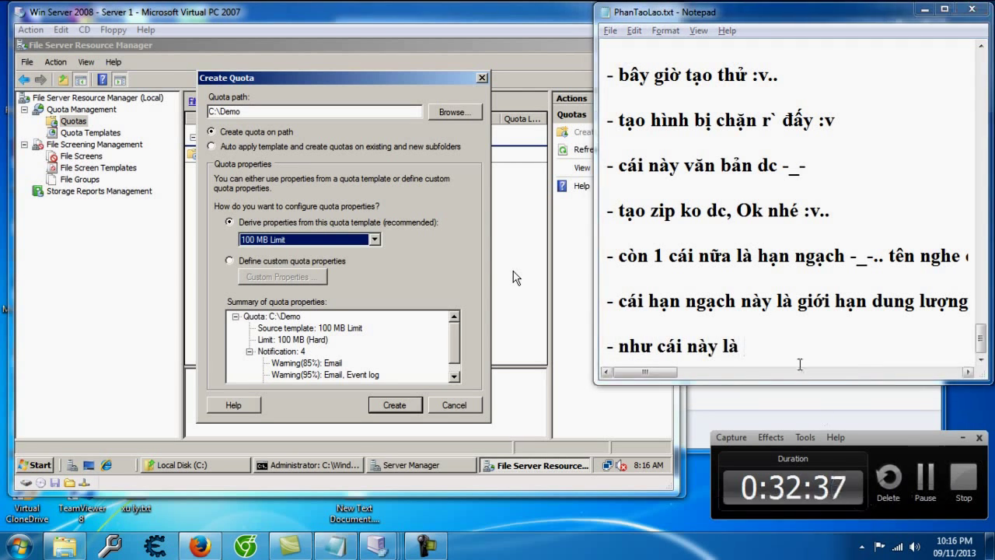
type(" limit ")
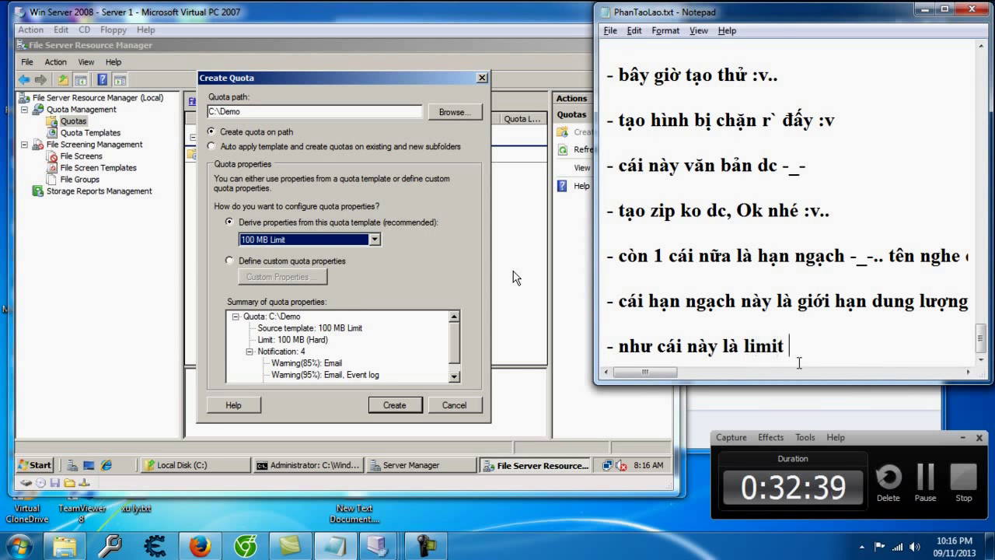
type("100mb :v..")
key("Return")
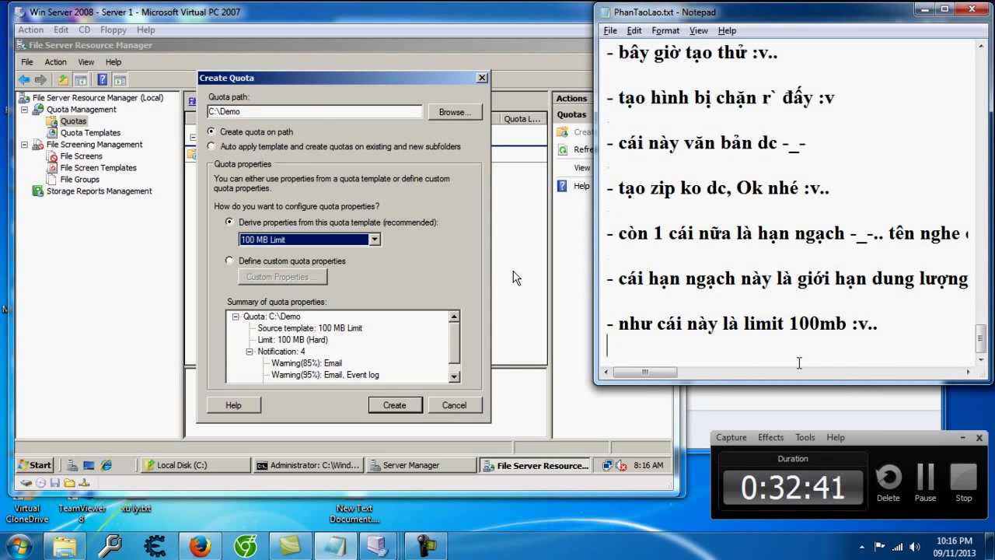
Step: Switch the quota to custom properties and open the custom quota properties
left_click(342, 239)
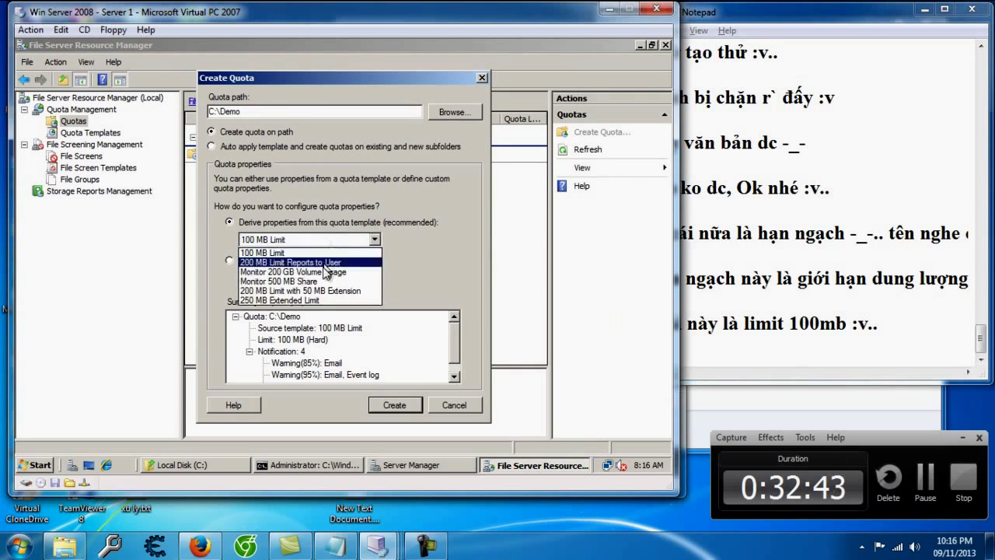
left_click(477, 255)
left_click(253, 260)
left_click(309, 285)
Step: Add a note that quotas offer many other options
left_click(842, 362)
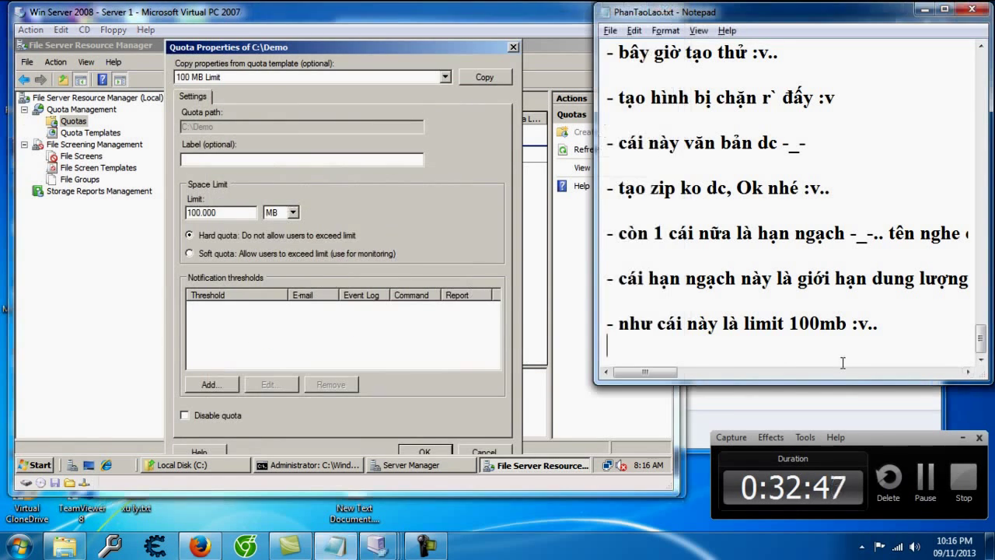
key("Return")
type("- và nhiu lua chọn khác :v")
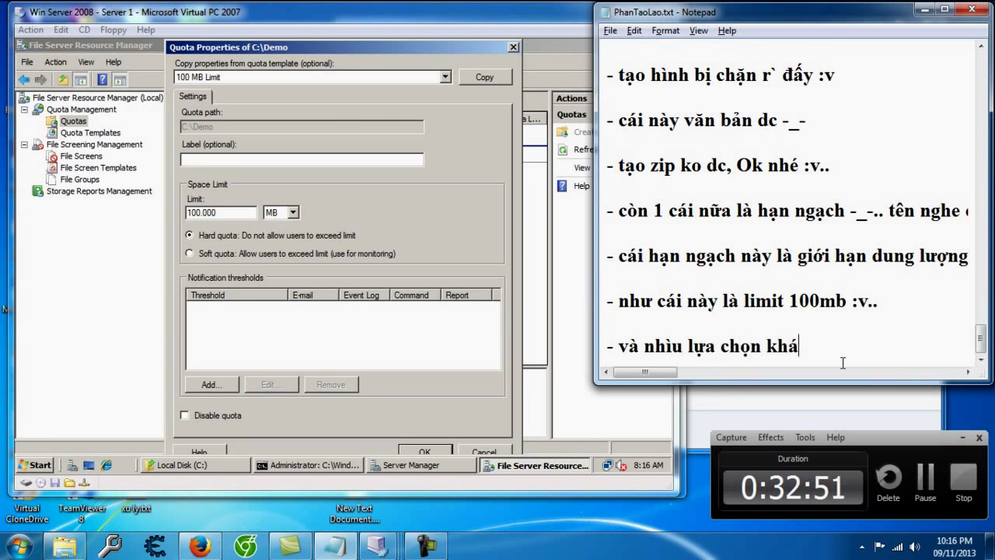
type("..")
key("Return")
key("Return")
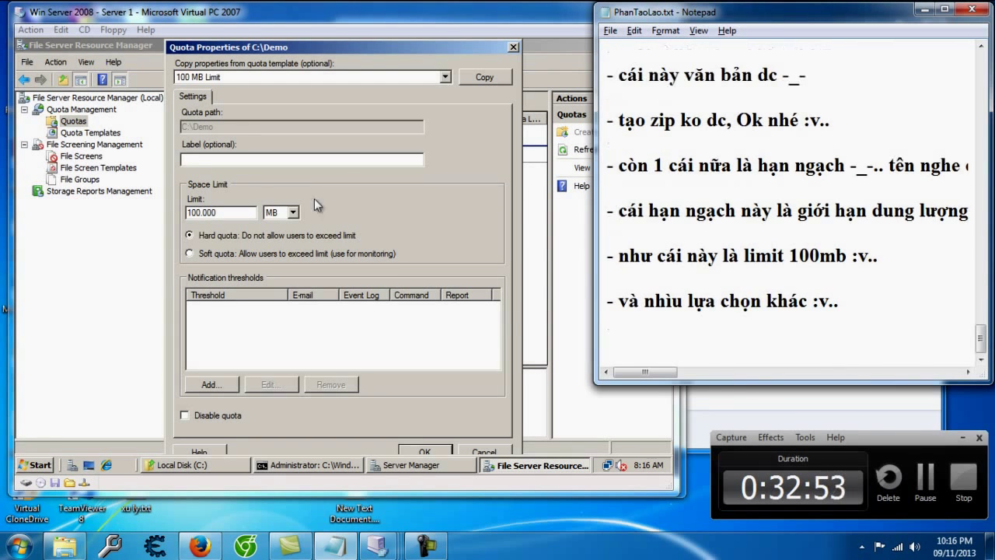
Step: Cancel the custom properties, re-select the 100 MB Limit template, and create the C:\Demo quota
left_click(519, 195)
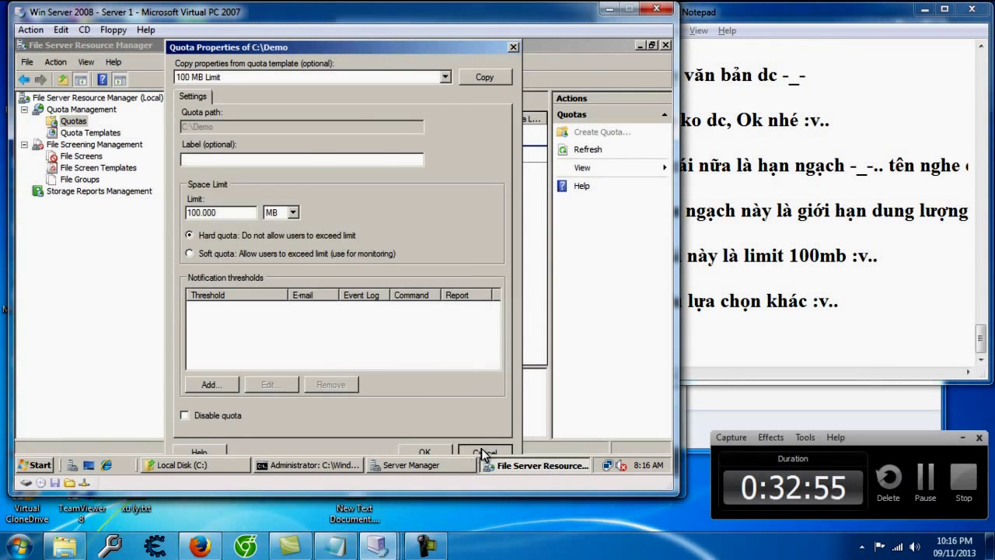
left_click(482, 452)
left_click(317, 224)
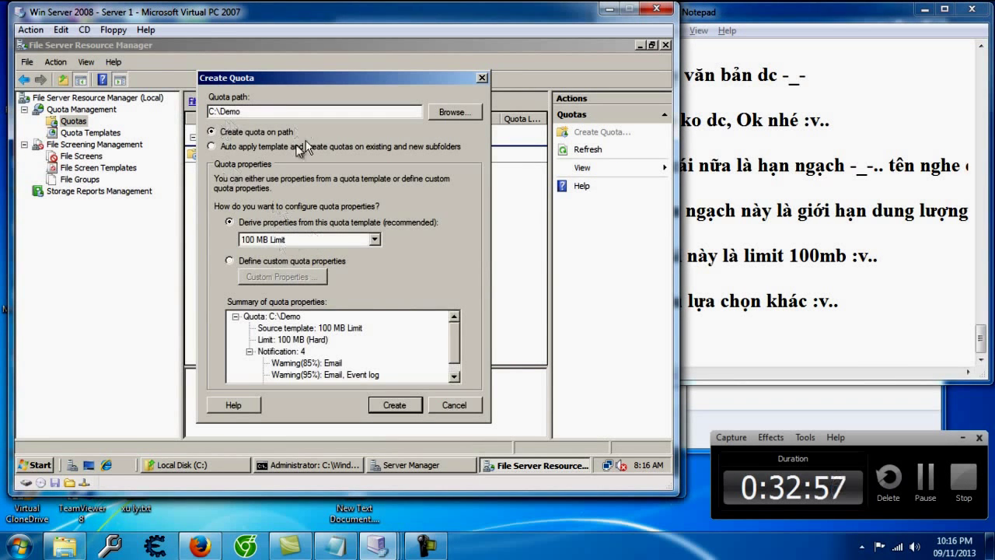
left_click(392, 405)
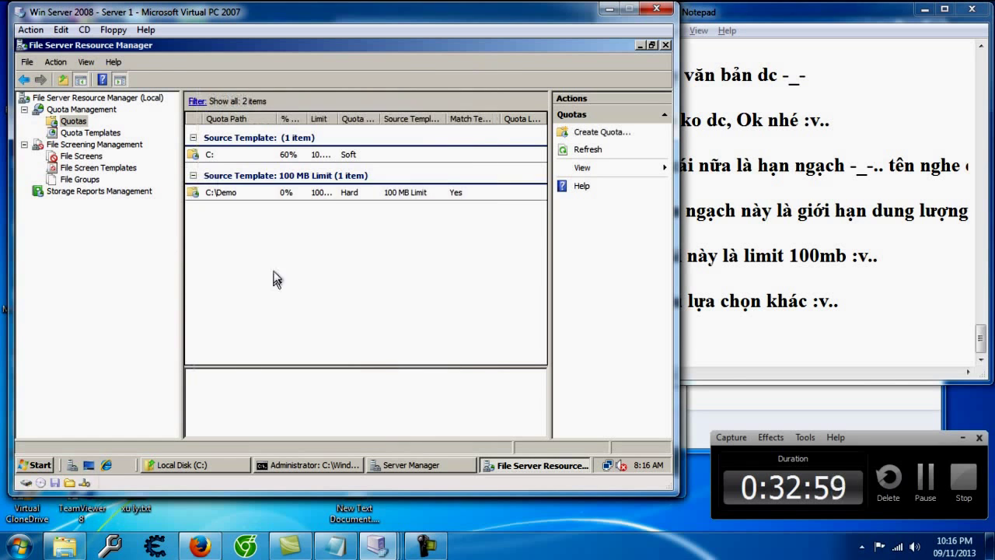
Step: Show the C:\Demo quota details and note that part 4 is done, with share and storage next
left_click(405, 202)
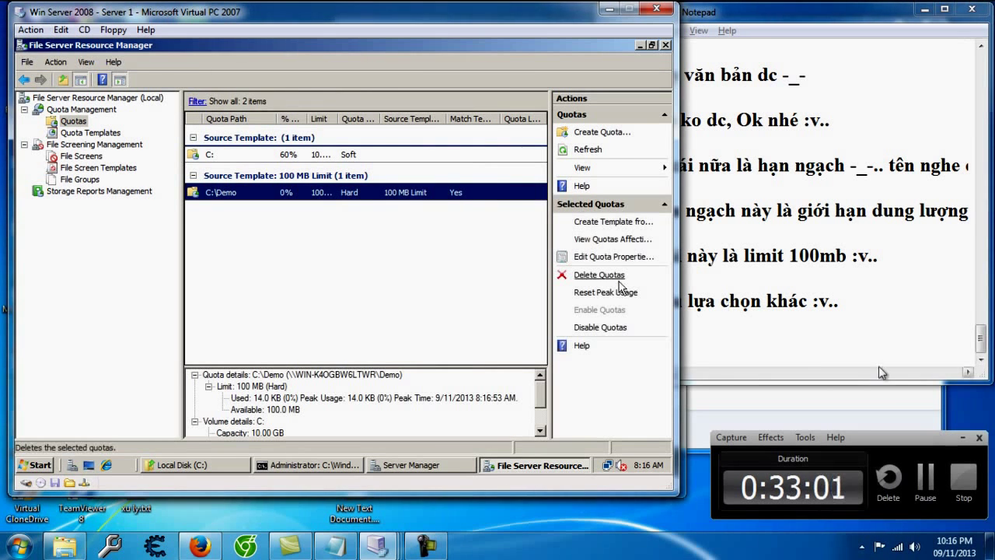
left_click(809, 359)
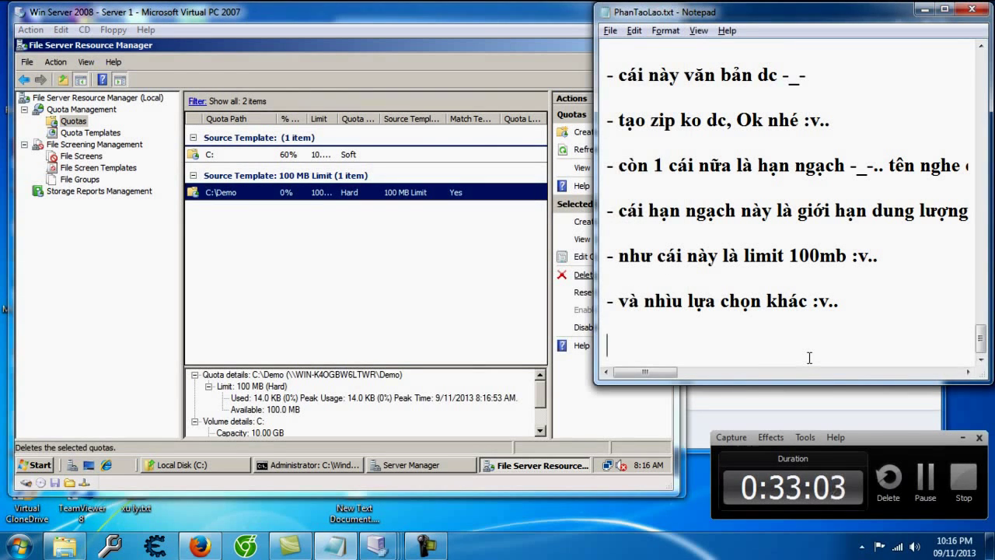
type("- cái")
key("BackSpace")
key("BackSpace")
key("BackSpace")
key("BackSpace")
key("BackSpace")
key("BackSpace")
key("Return")
type("- thế là xong pahần bài 4 rồi nh")
key("BackSpace")
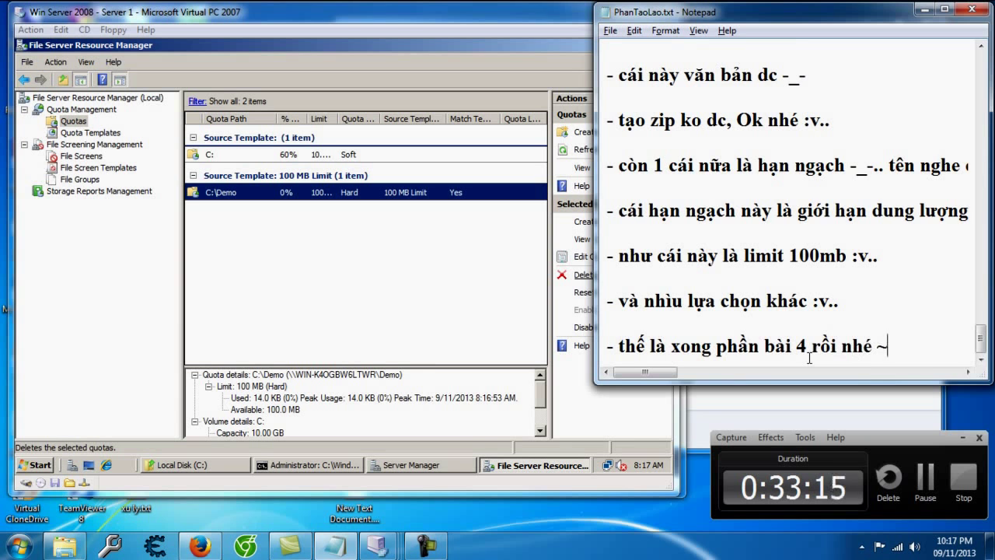
type("~.~.. phần")
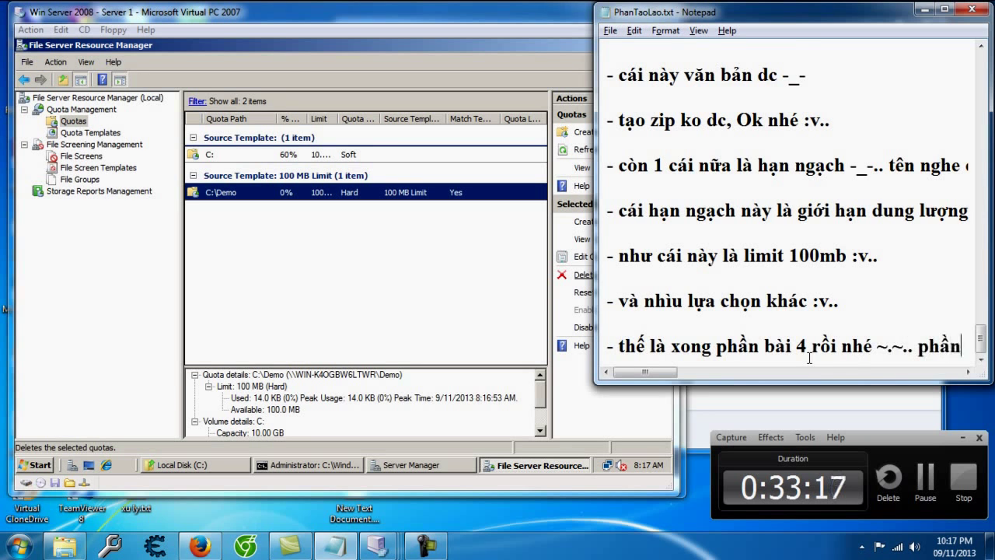
type(" share and st")
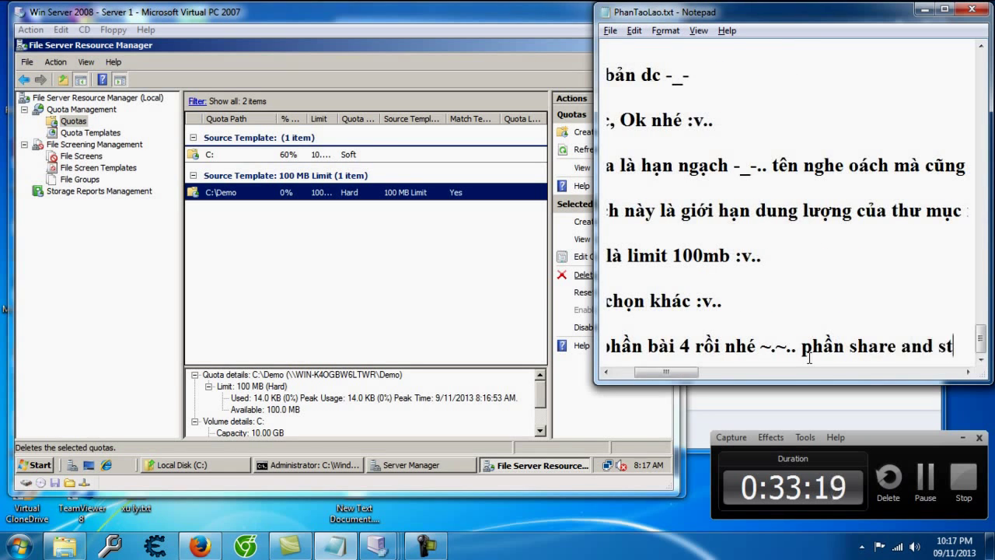
type("orage mò kỹ đã r` là tút sau :v..")
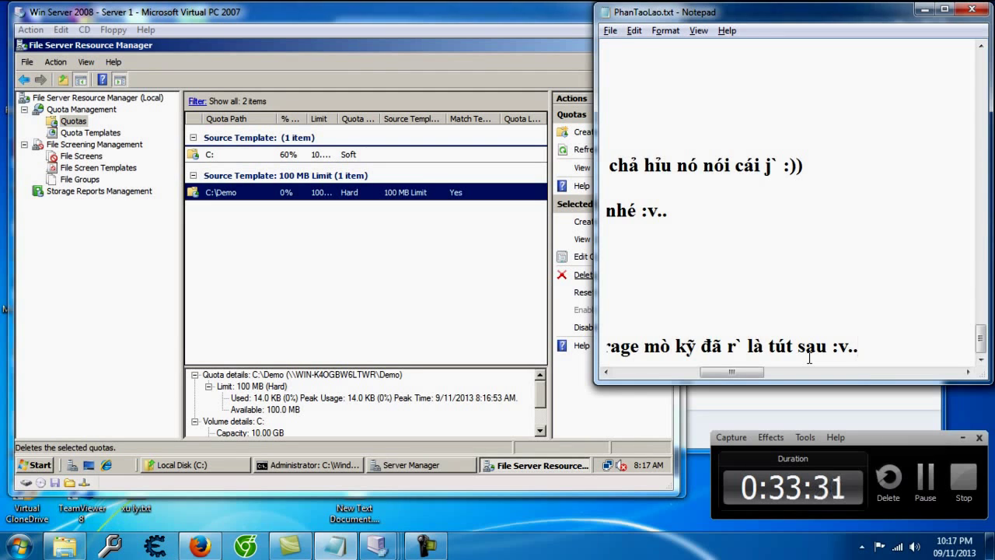
key("Return")
key("Return")
Step: Add the closing 'FINISH ~.~..' note and stop the screen recording
type("- vậy nhé..")
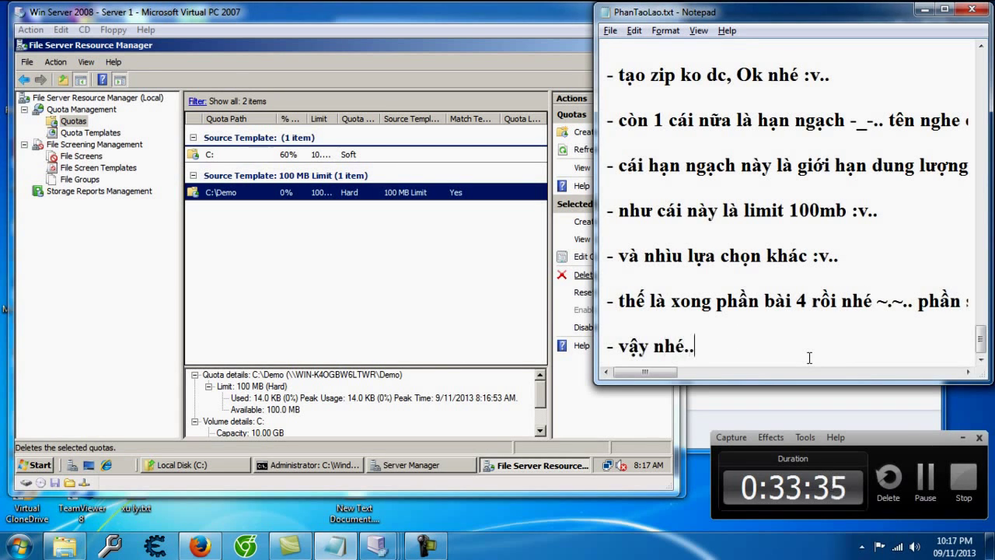
type(". FISN")
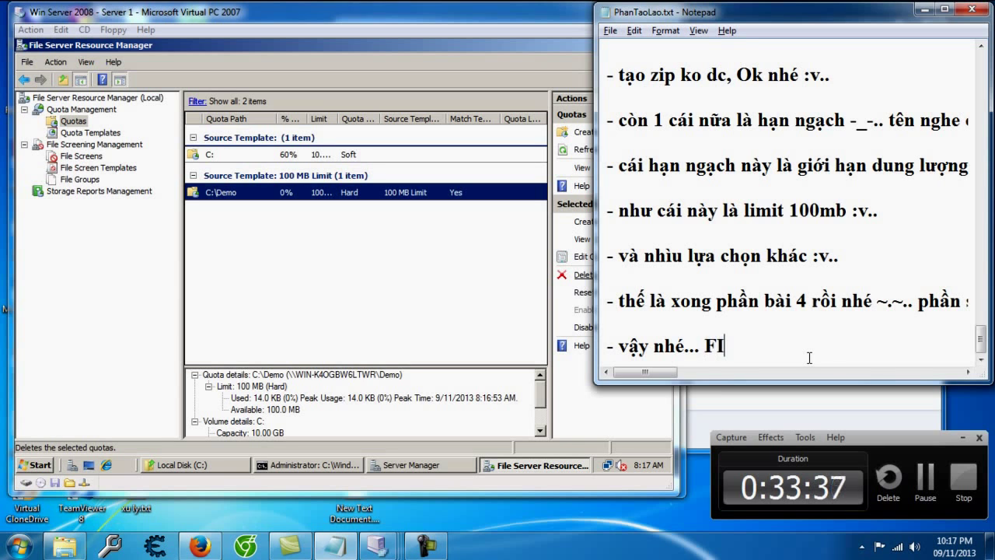
key("BackSpace")
key("BackSpace")
type("NISH ~.~..")
key("Return")
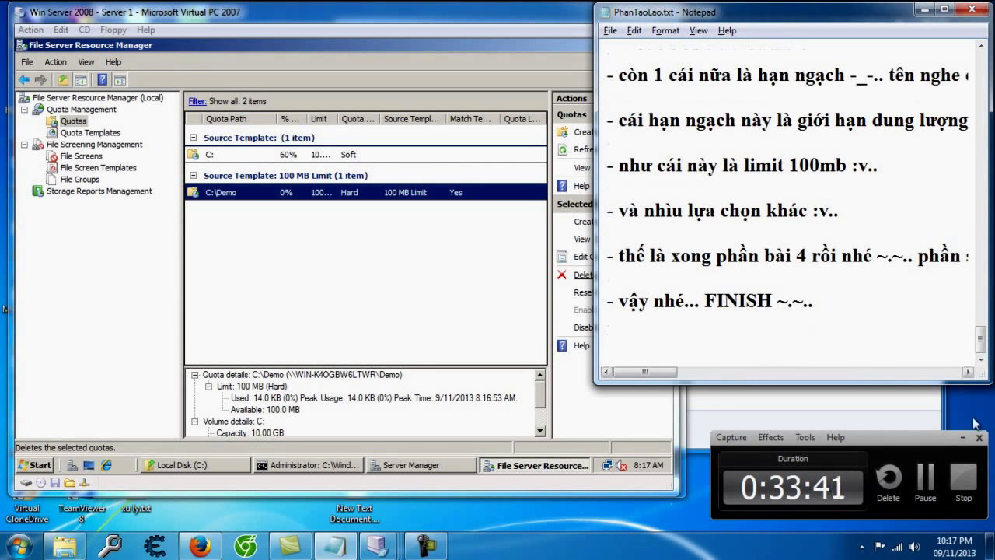
left_click(973, 497)
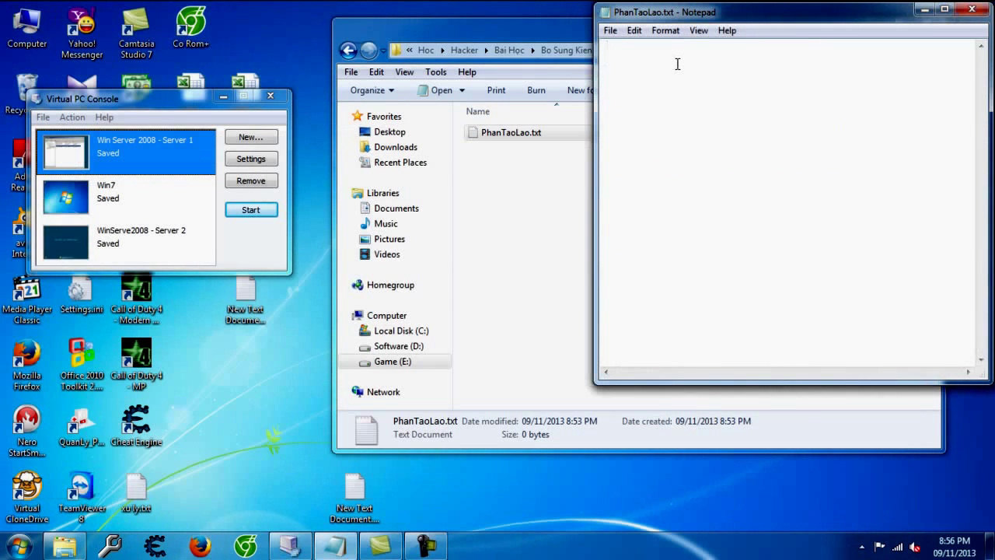
Step: Type the 'Bai 3 : Cấu Hình DHCP' heading, the Server 2008 and Win 7 VM roles, and the DHCP install line
type("Bai 3 : Cấu ")
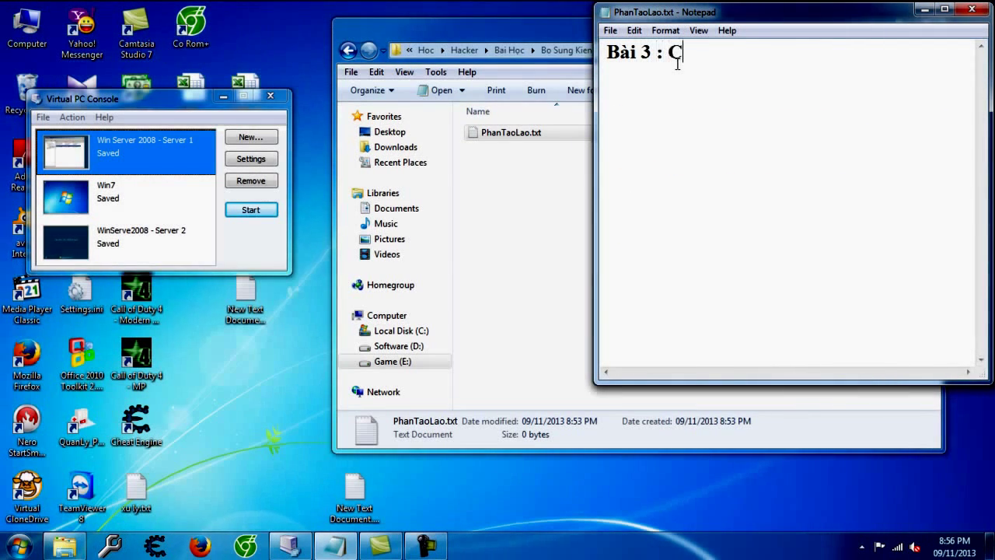
type("Hình DHCP...")
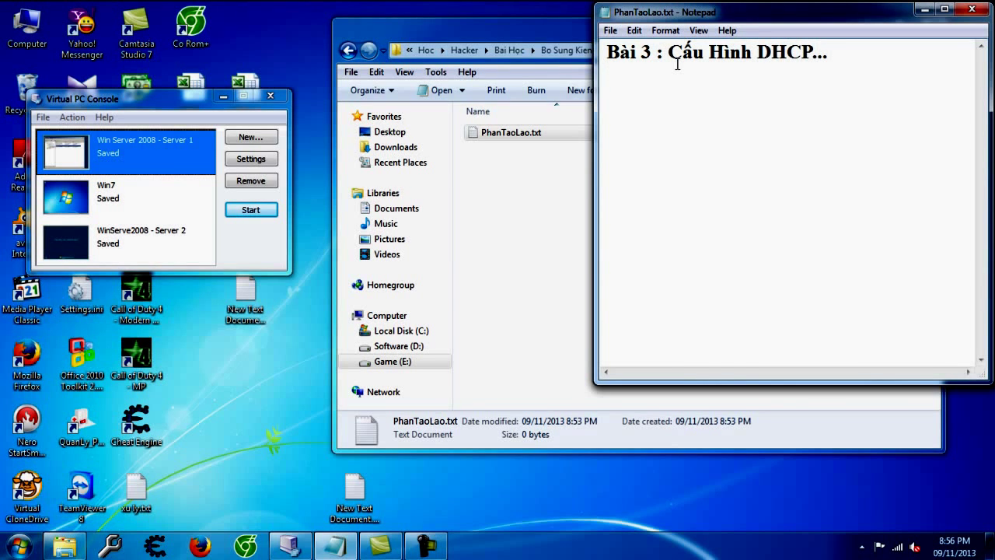
type(" công cụ :")
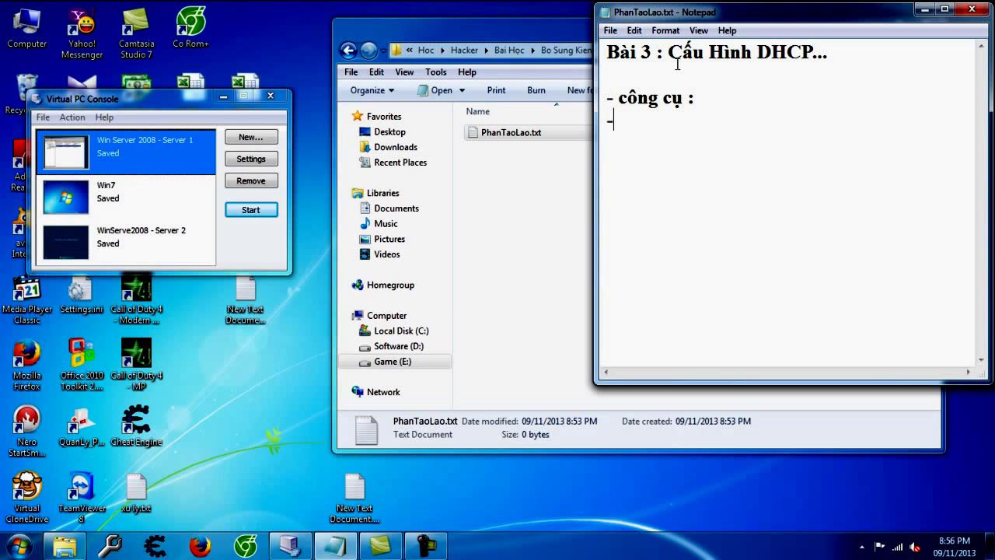
type(" M")
key("BackSpace")
type("+ máy ảo win ser")
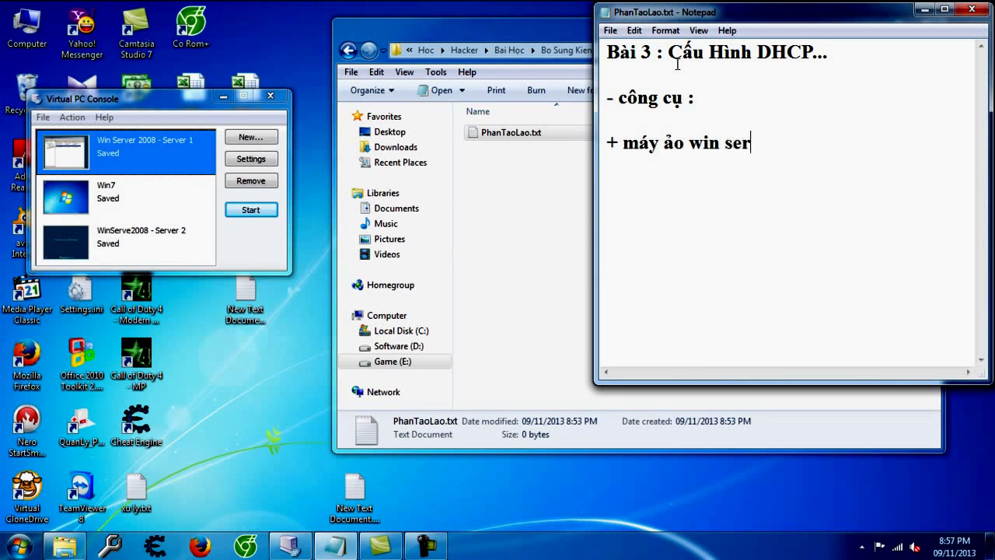
type("ver 2008 là")
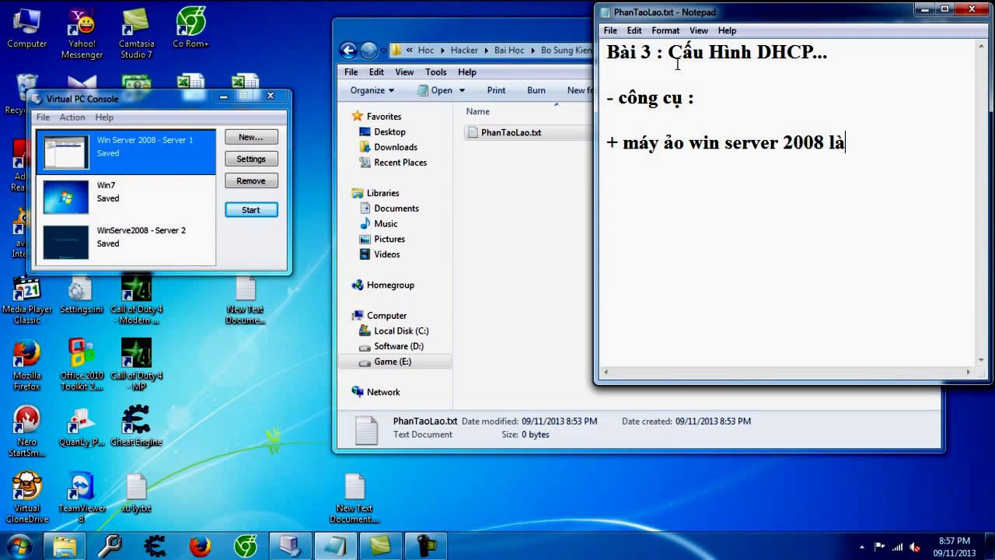
type("m máy serve và máy ảo wi")
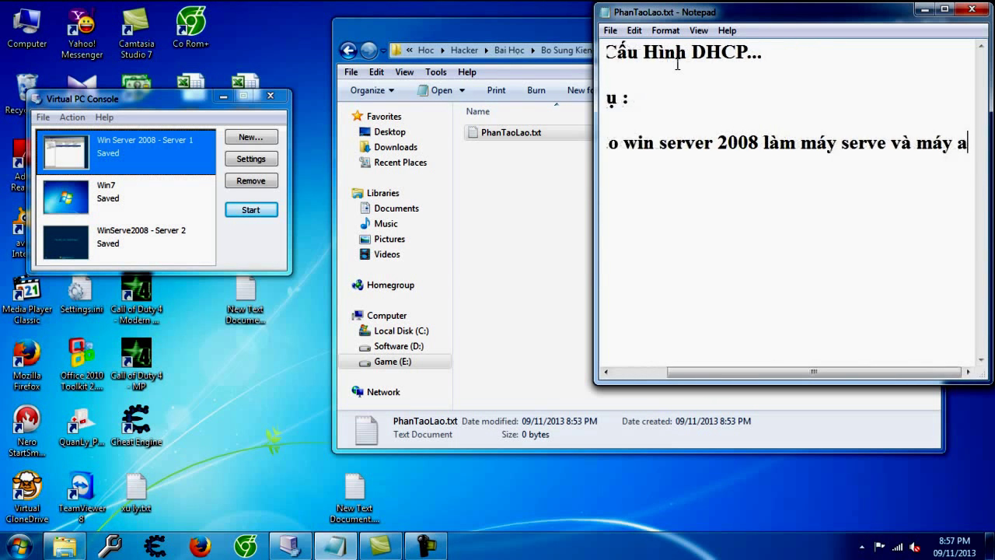
type("n 7 làm c")
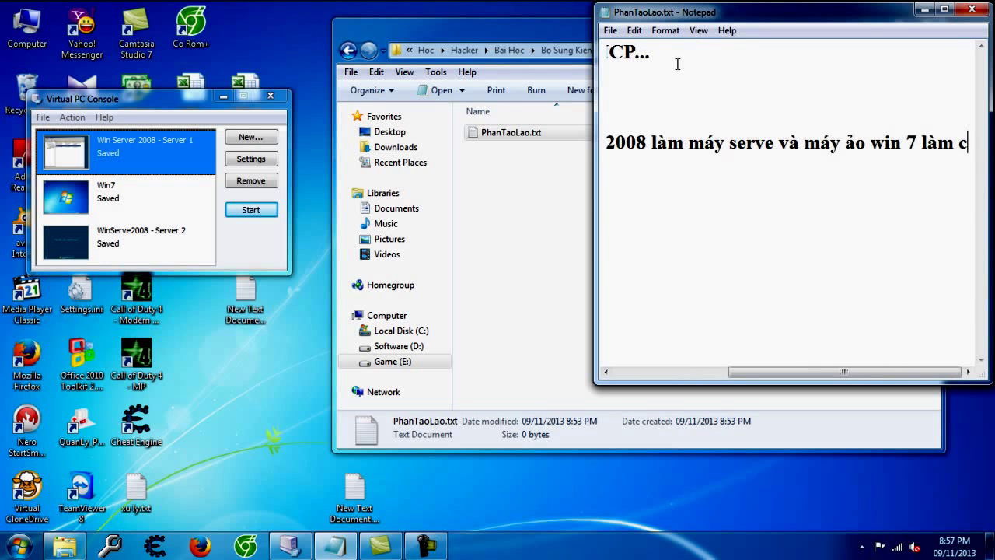
type("lient")
key("Return")
type("- Bay giơ")
type("cài DHCP cho")
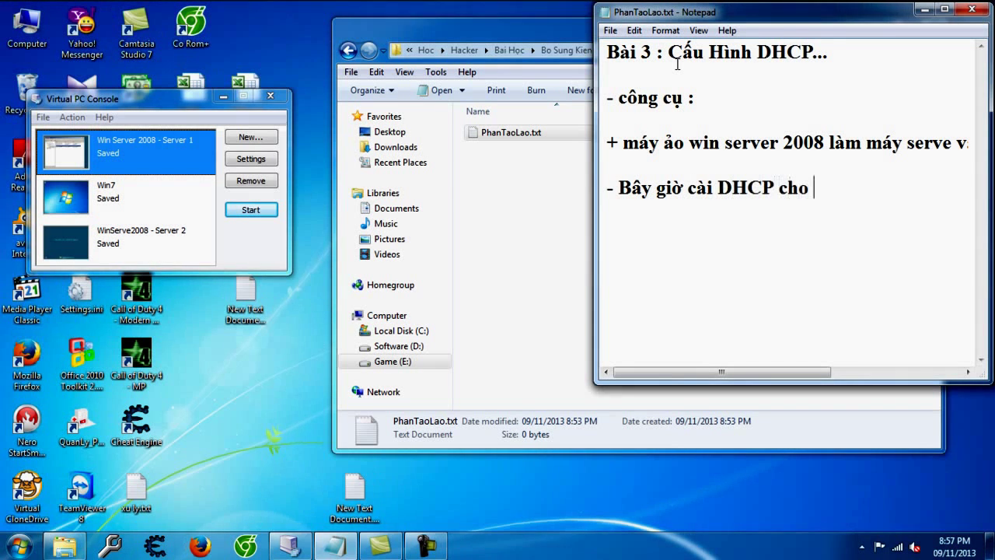
type(" máy server :v..")
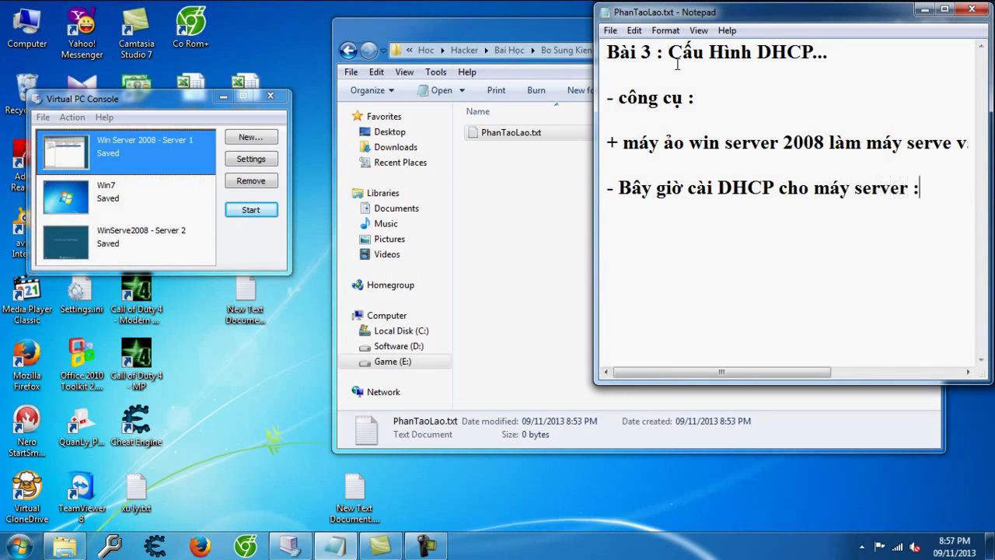
Step: Start the Win Server 2008 - Server 1 VM and note resetting VM networking to internal-only IPs
double_click(101, 142)
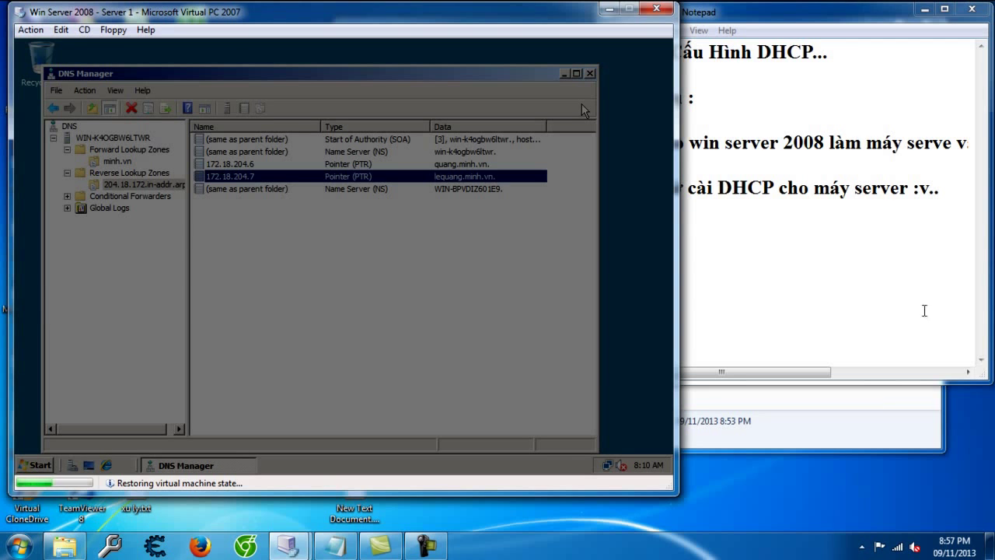
left_click(793, 282)
type("- Trước khi cài d")
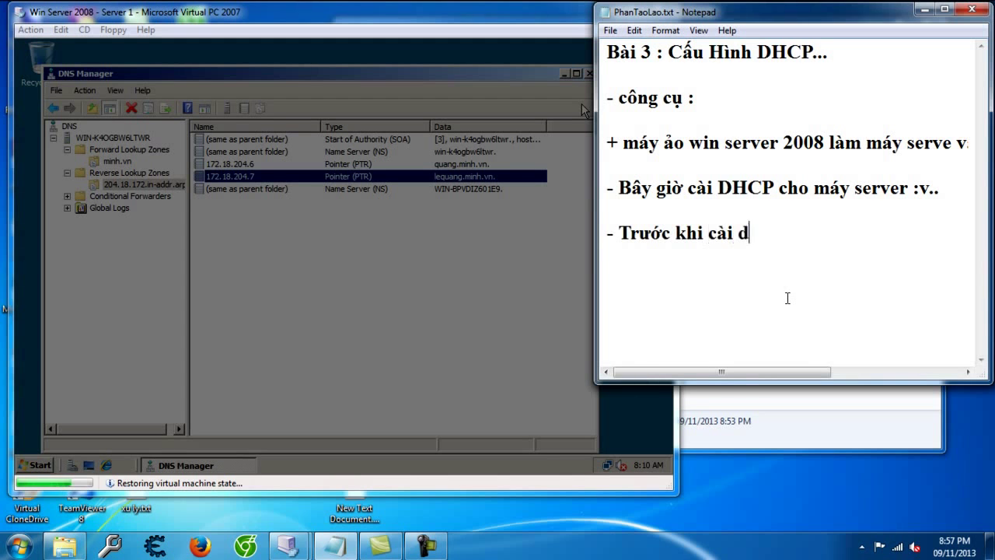
type("ể chắc a")
type("n là 2 máy ảo c")
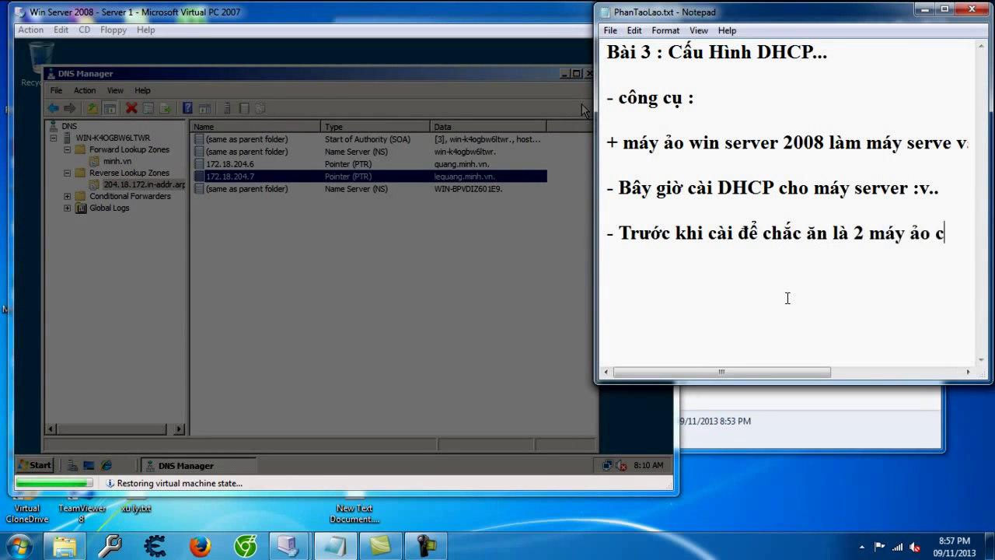
type("hỉ l")
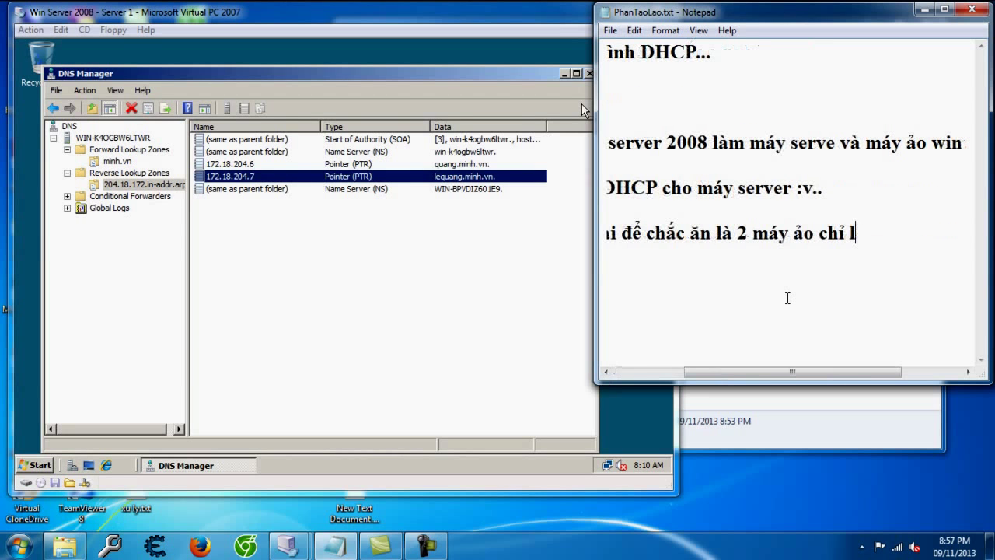
type("ấy IP của")
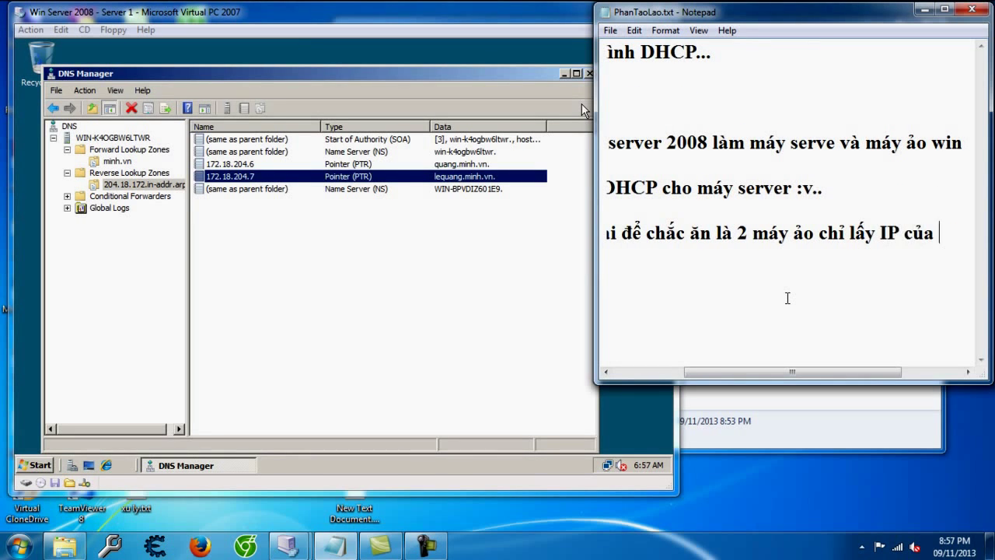
type(" nội bộ p")
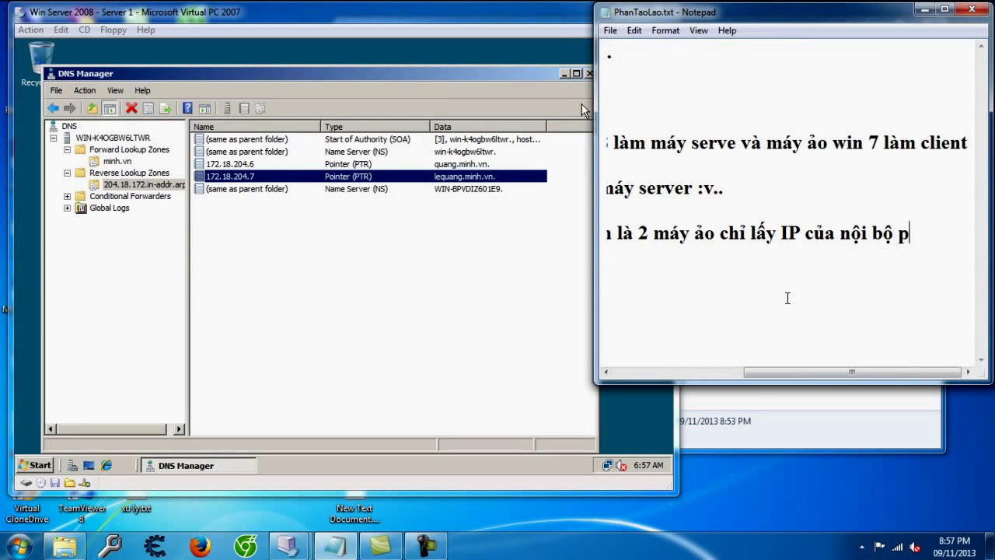
key("BackSpace")
type("trong máy mình thôi")
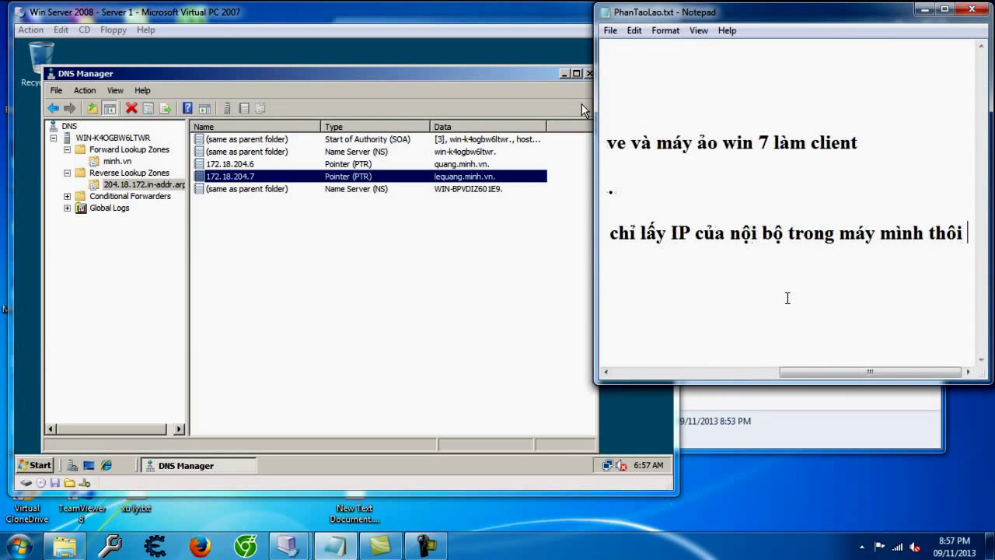
type(" thi ")
type(" set lại ner")
type("working ch")
type("o máy ảo")
key("Return")
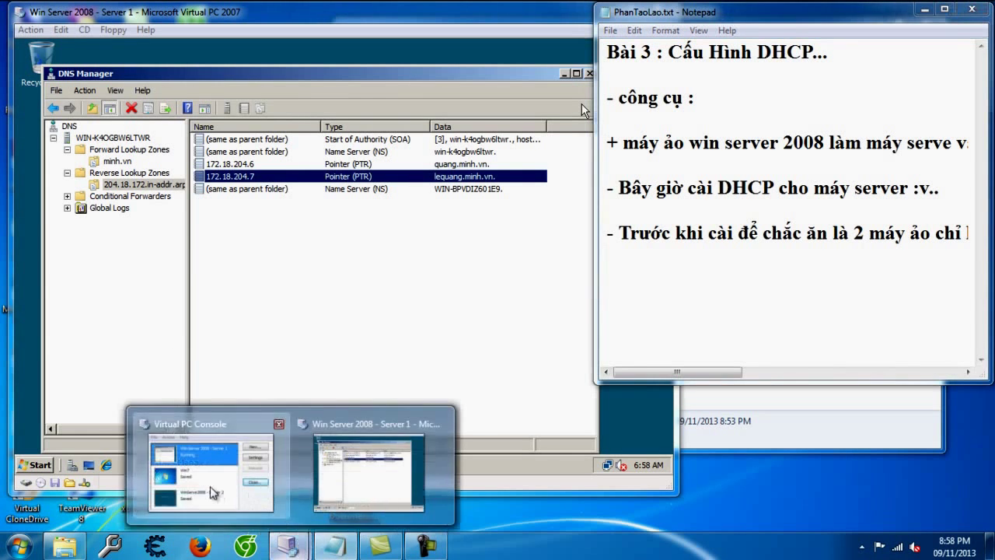
Step: Set Win Server 2008 - Server 1's network adapter 1 to Local only and note '- local only'
left_click(211, 446)
left_click(43, 116)
left_click(136, 109)
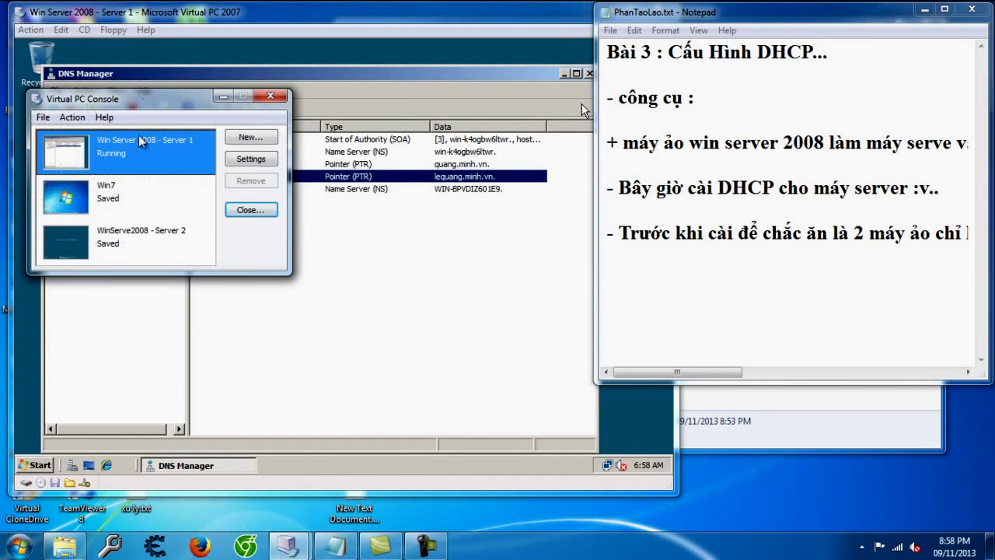
left_click(250, 158)
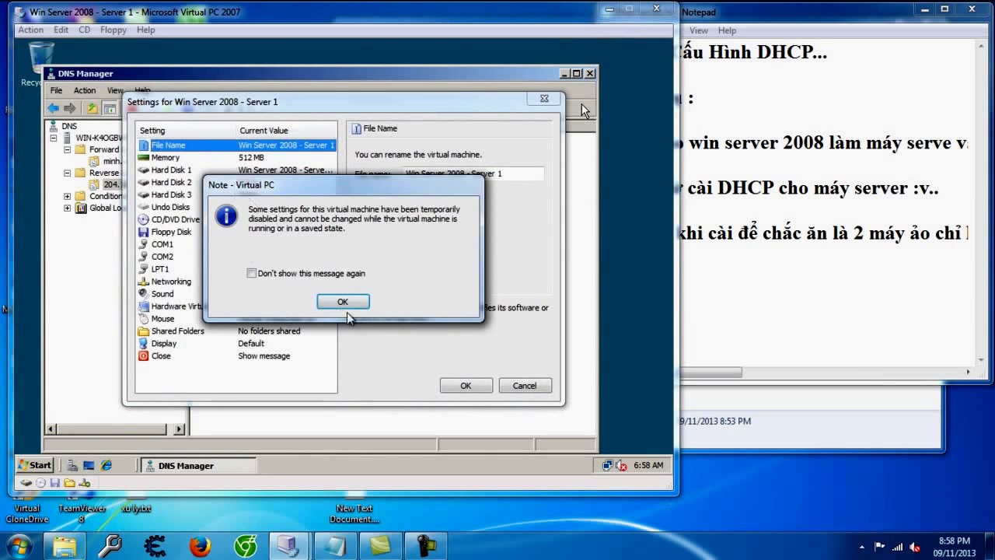
left_click(346, 300)
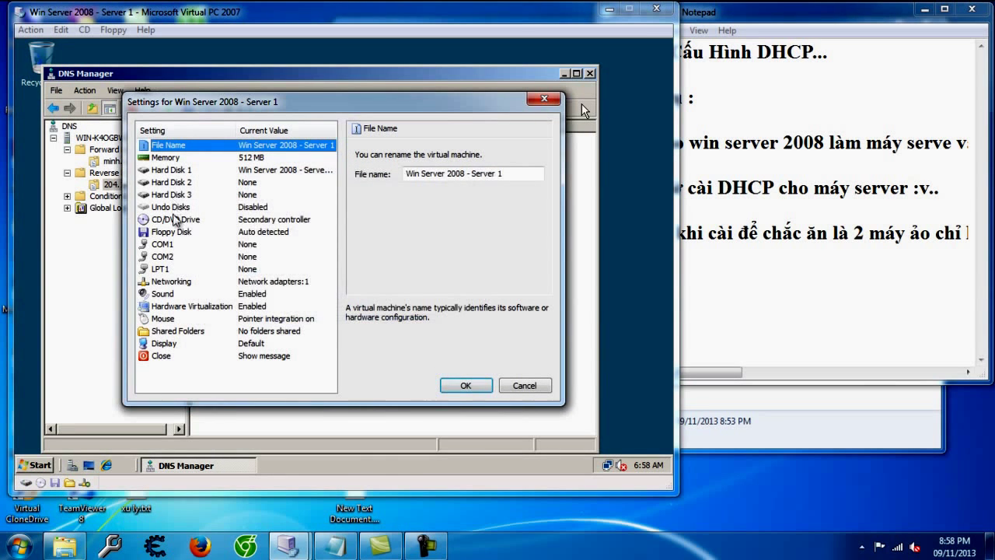
left_click(190, 283)
left_click(471, 178)
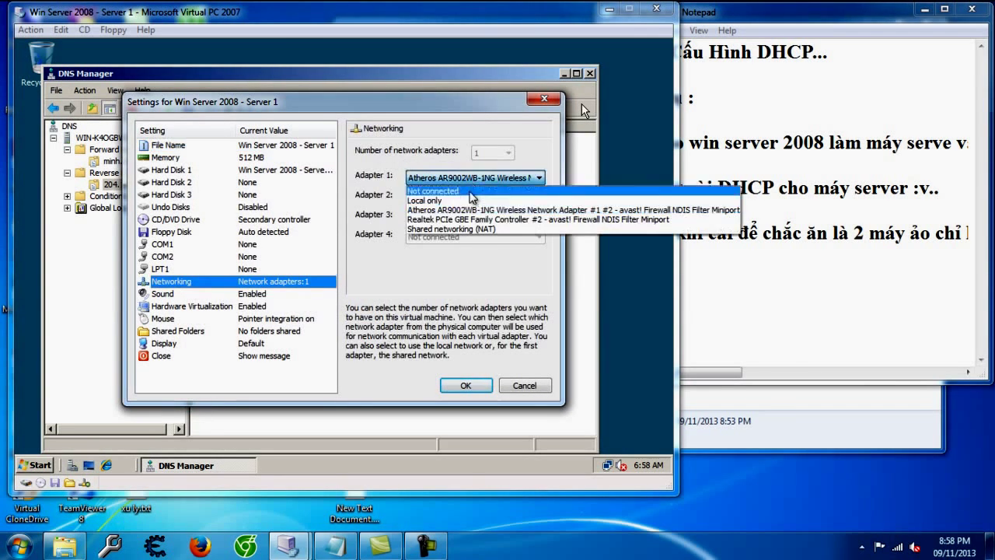
left_click(451, 201)
left_click(465, 384)
left_click(871, 290)
type("- local only")
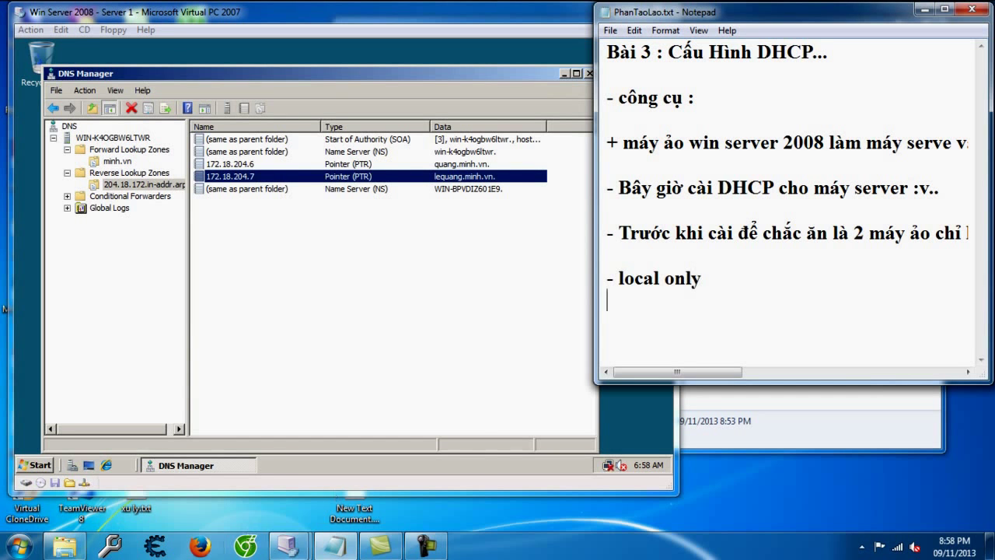
Step: Set the Win7 virtual machine's network adapter 1 to Local only
mouse_move(287, 546)
left_click(255, 486)
left_click(122, 212)
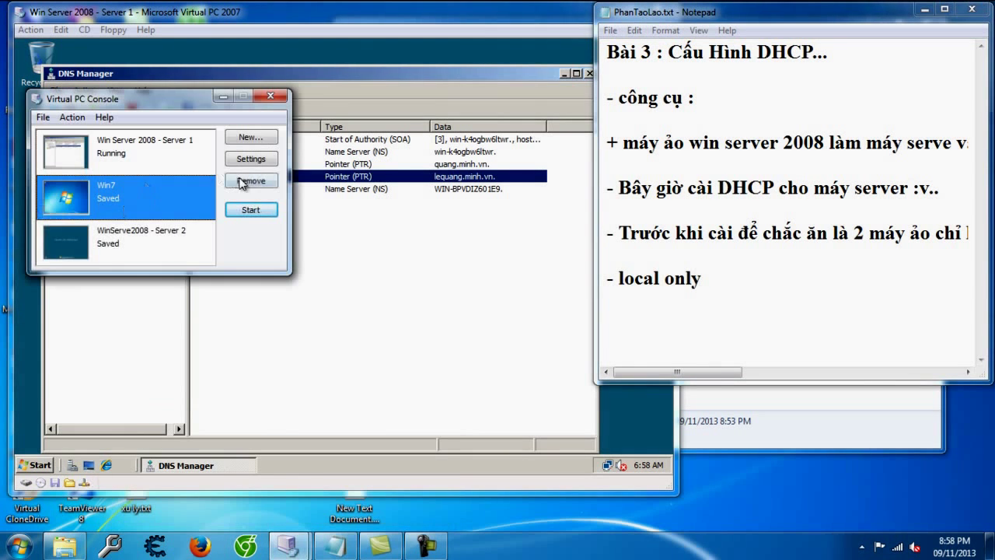
left_click(251, 159)
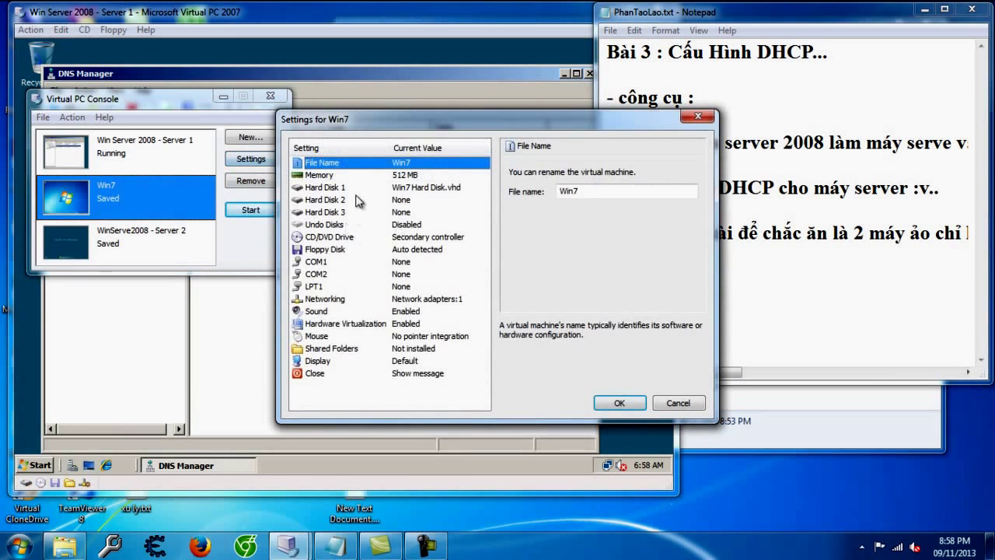
left_click(345, 302)
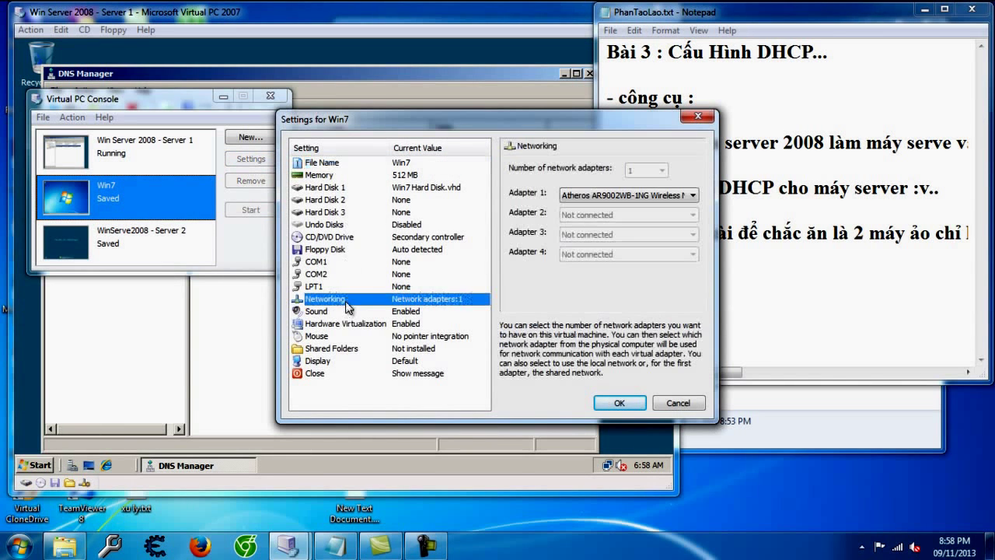
left_click(639, 195)
left_click(622, 216)
left_click(639, 400)
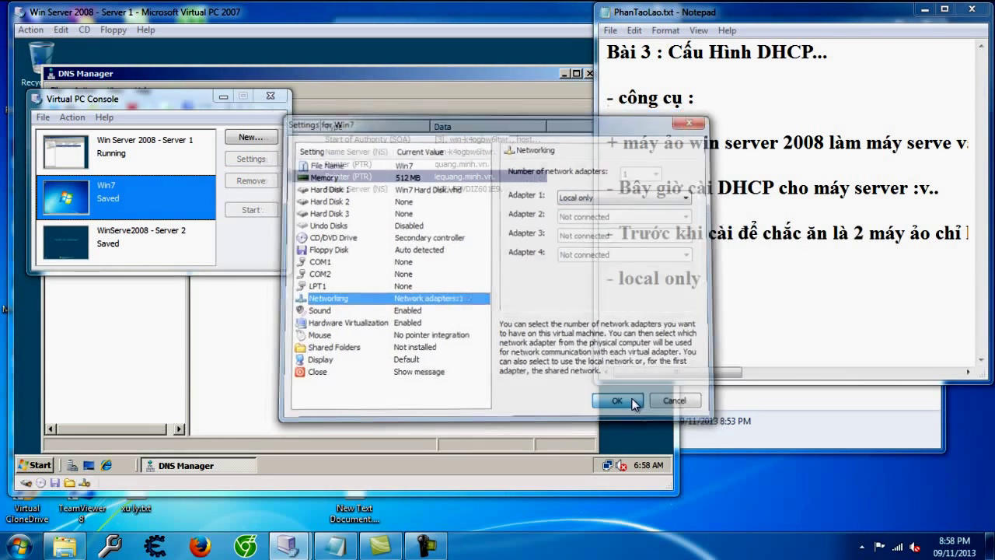
Step: Add the note 'rồi Ok :v...' and bring up the server's network status popup
left_click(696, 329)
left_click(382, 308)
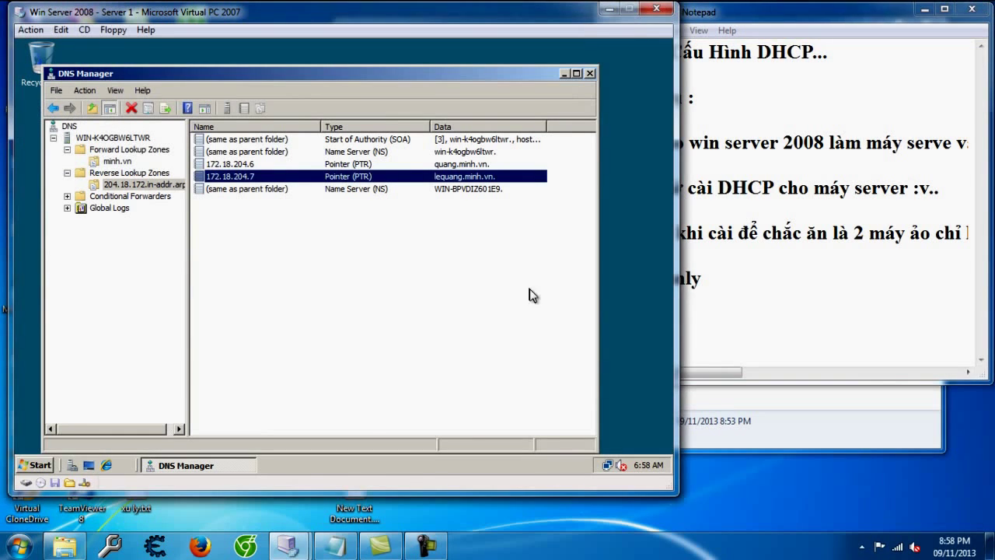
left_click(658, 331)
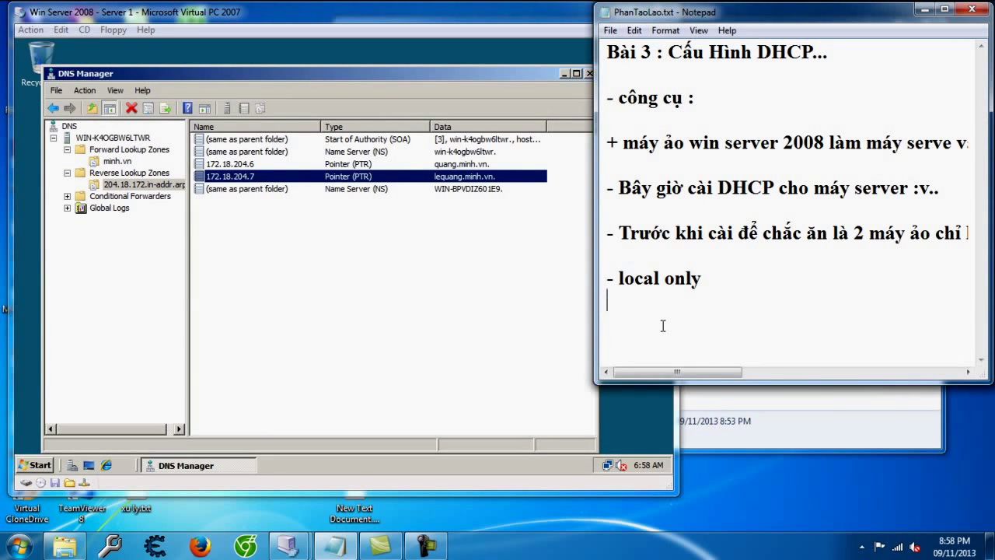
type("rồi Ok :v...")
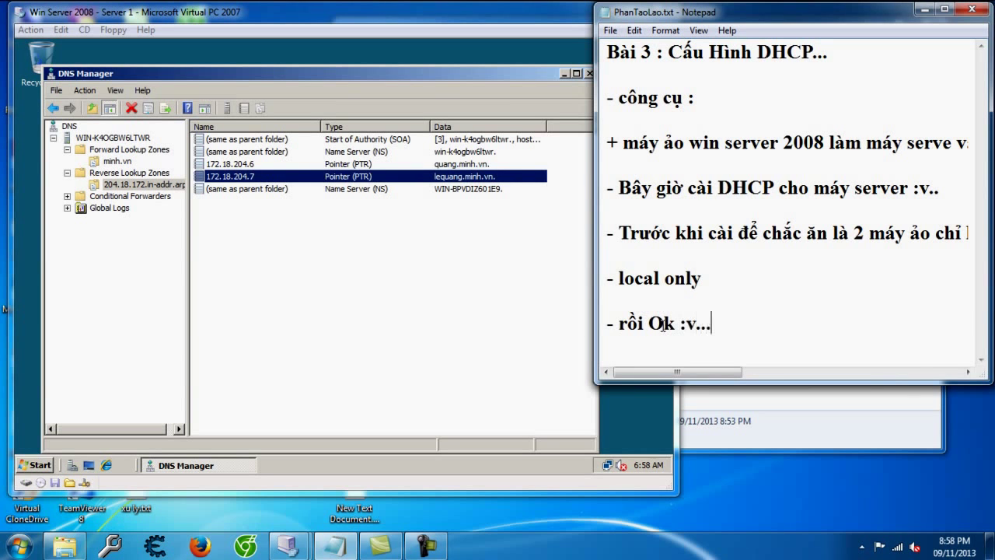
type(" đ")
key("BackSpace")
left_click(496, 351)
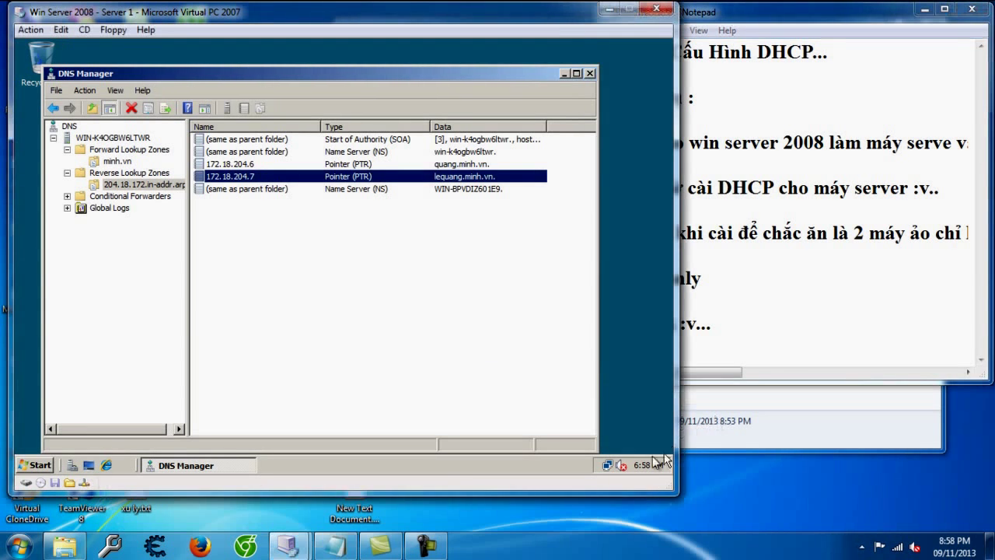
left_click(607, 465)
Step: Open the Local Area Connection's TCP/IPv4 properties from Network and Sharing Center
left_click(612, 440)
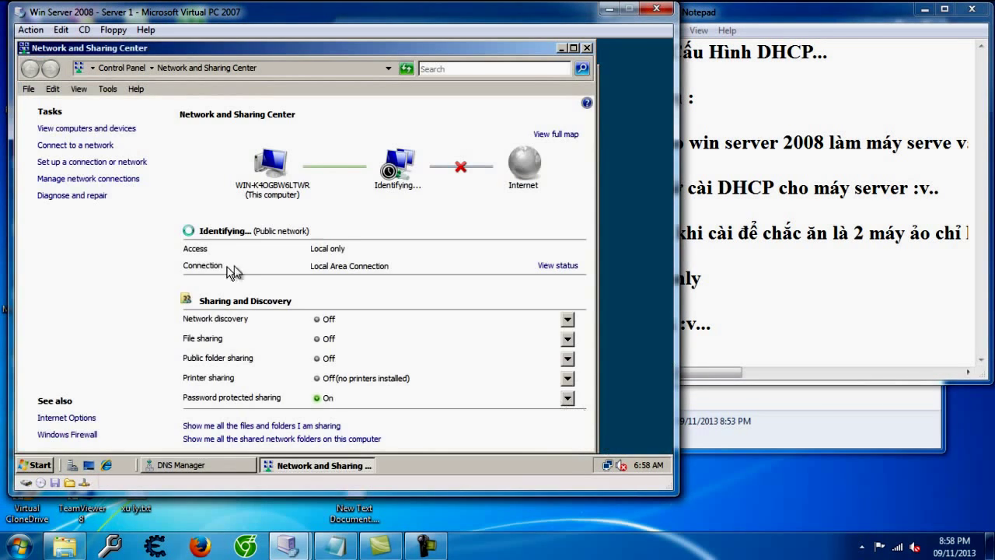
left_click(573, 268)
left_click(267, 368)
left_click(333, 280)
double_click(332, 280)
Step: Note that the IP is being changed to match the instructor's
left_click(745, 337)
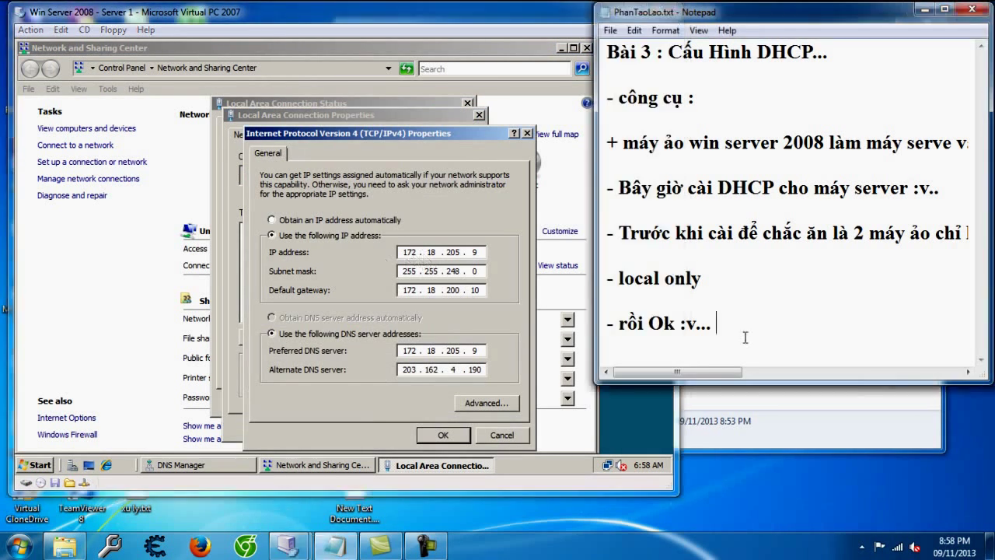
key("Return")
type("- đo")
type("i IP cho gi")
type("ống thầy day")
type(" :")
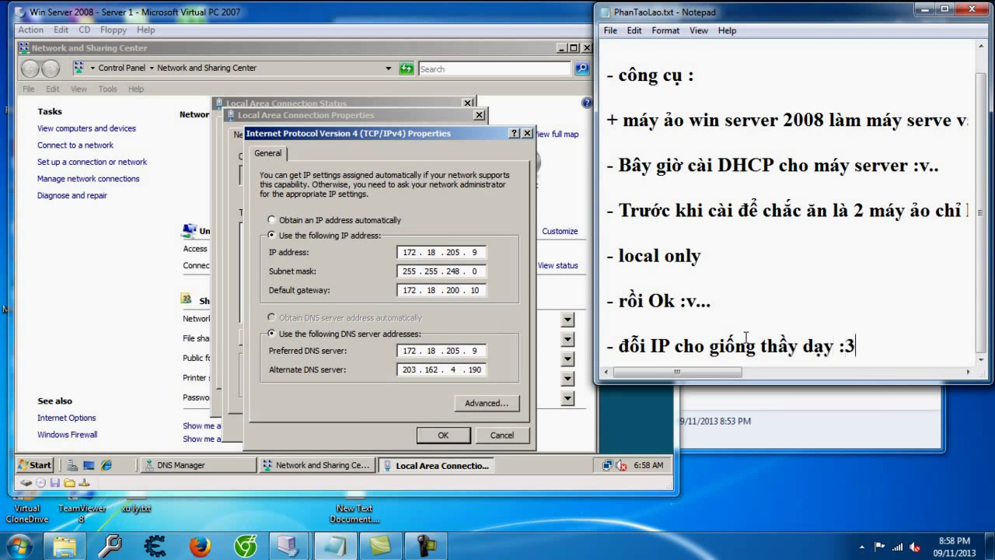
type("3..")
key("Return")
key("Return")
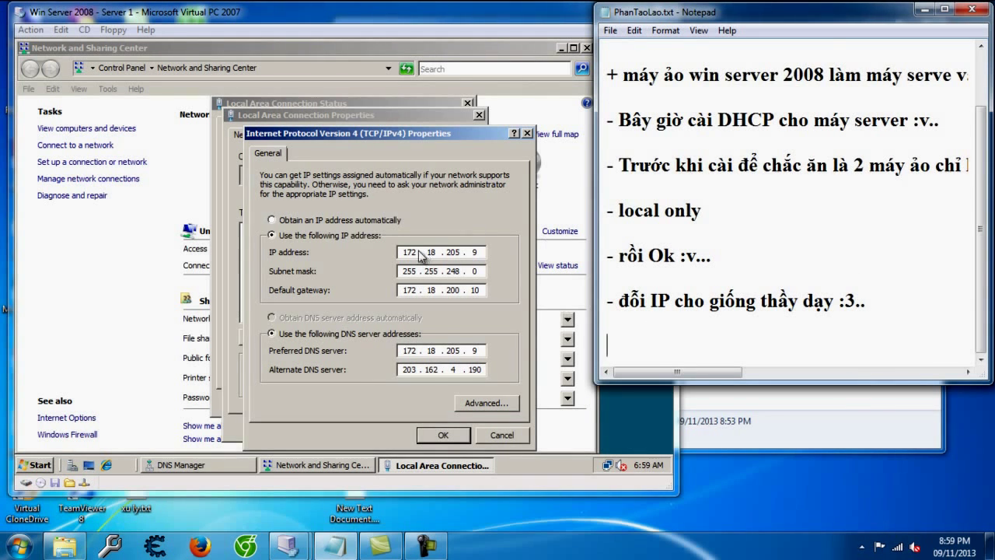
Step: Set the IPv4 address to 192.168.9.9 and clear the default gateway
double_click(410, 252)
type("192 . 168")
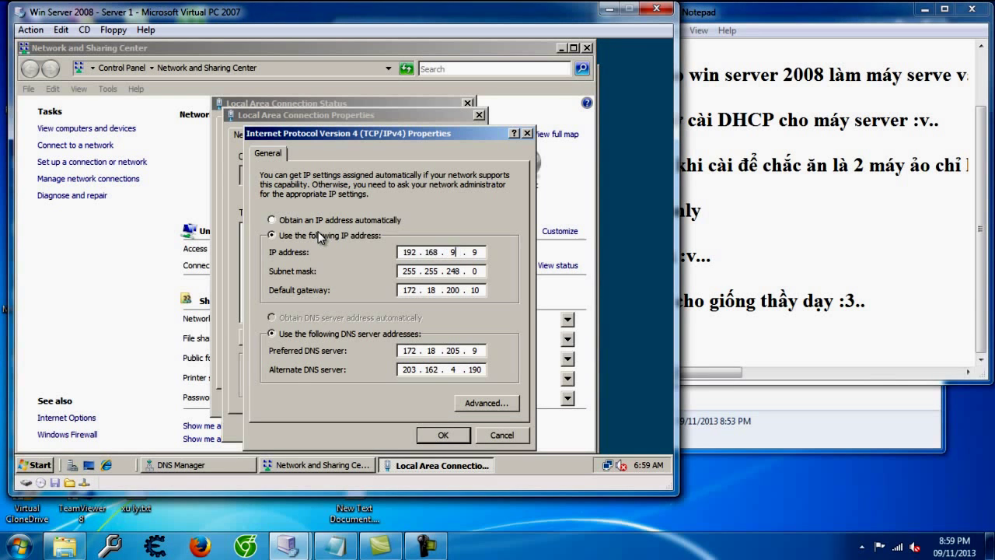
double_click(415, 291)
key("BackSpace")
double_click(430, 289)
key("BackSpace")
double_click(453, 290)
key("BackSpace")
double_click(475, 291)
key("BackSpace")
left_click(442, 436)
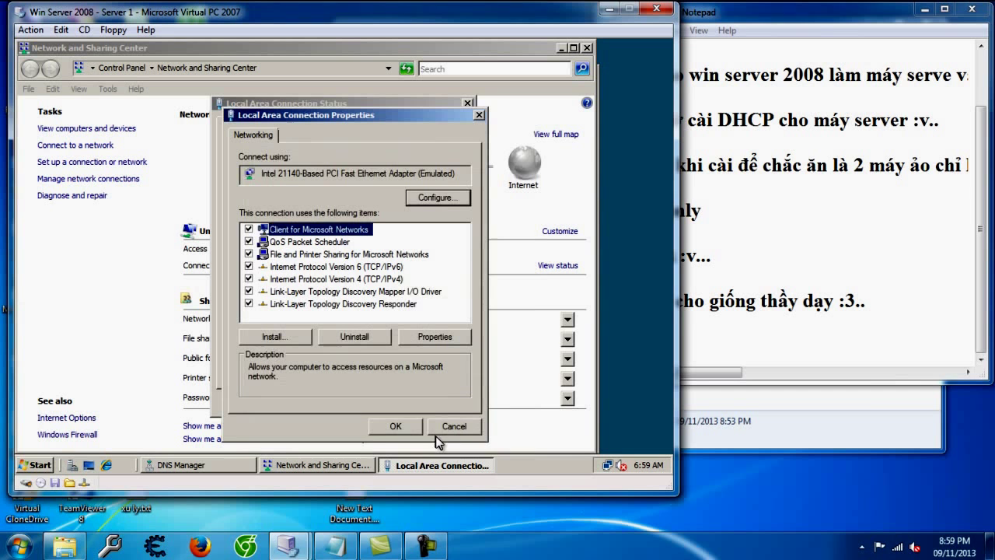
Step: Close the connection properties, connection status, Network and Sharing Center, and DNS Manager
left_click(397, 426)
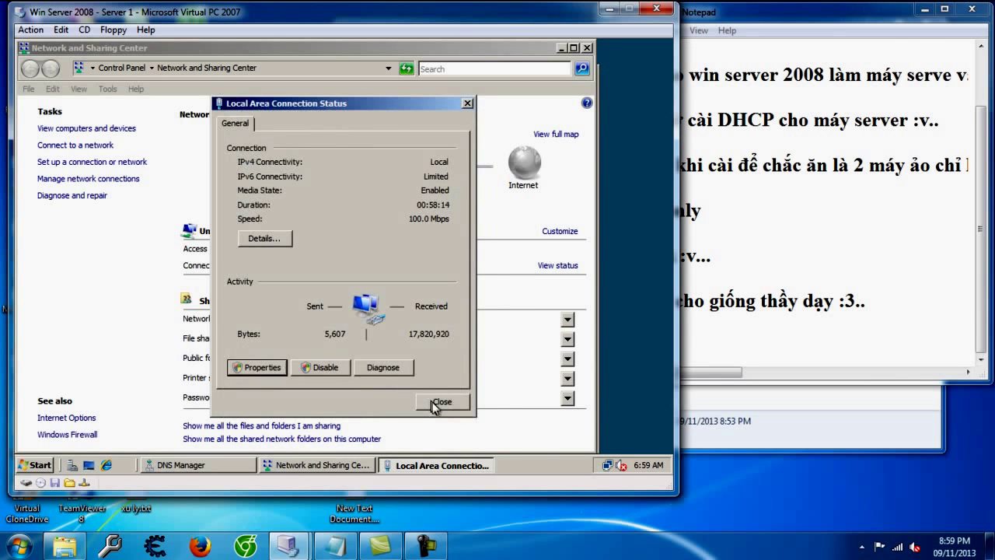
left_click(433, 401)
left_click(587, 47)
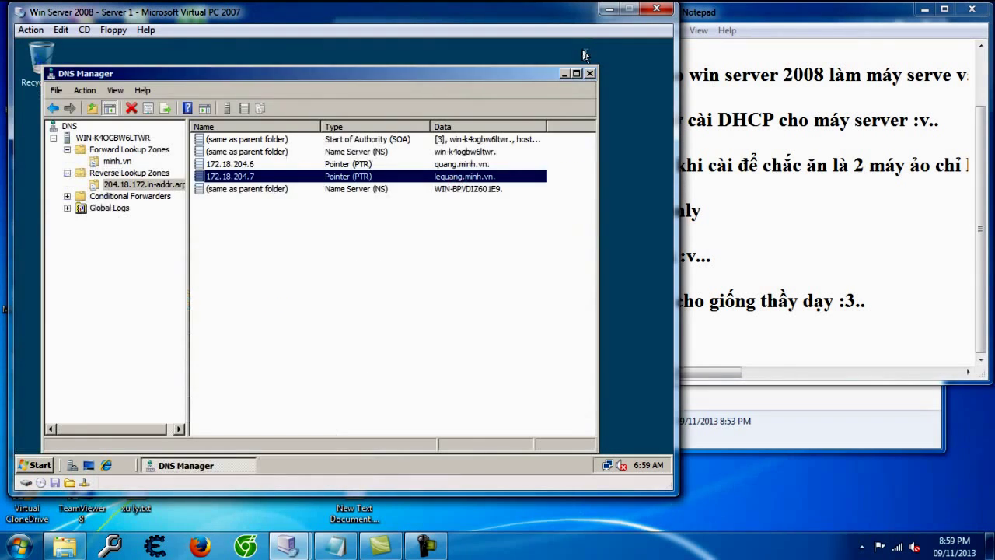
left_click(590, 73)
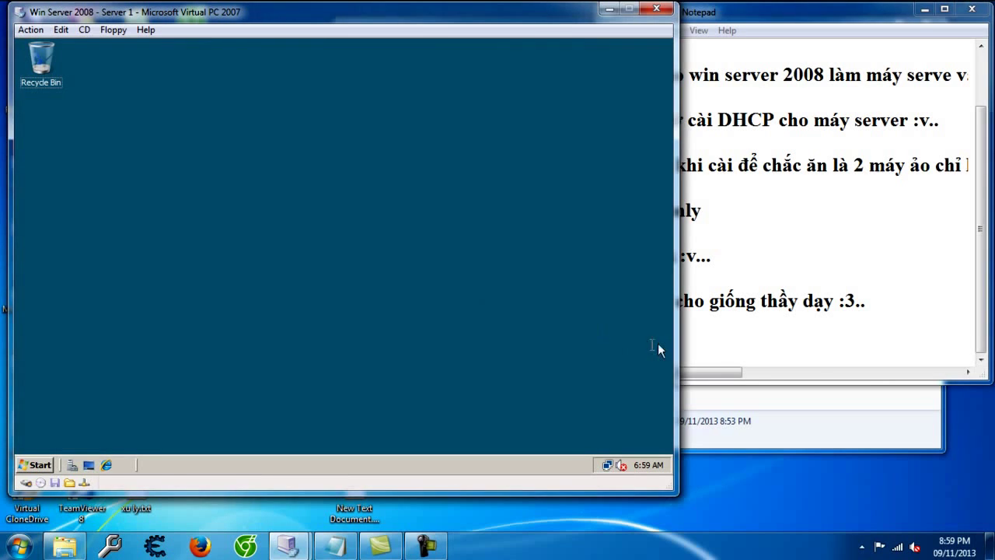
Step: Add the note 'giờ bắt dau cài...' to the lesson file
left_click(777, 362)
type("giờ bắt da")
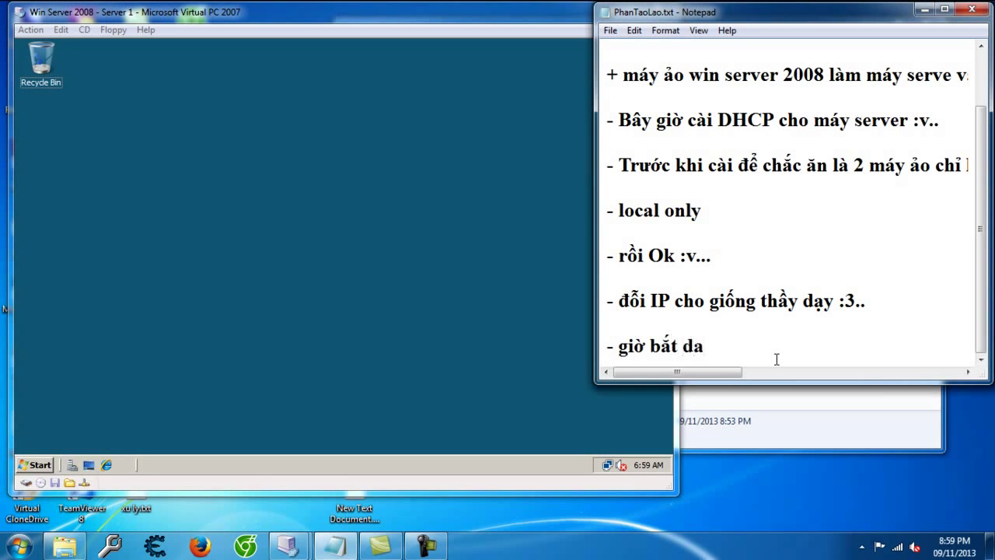
type("u cài...")
key("Return")
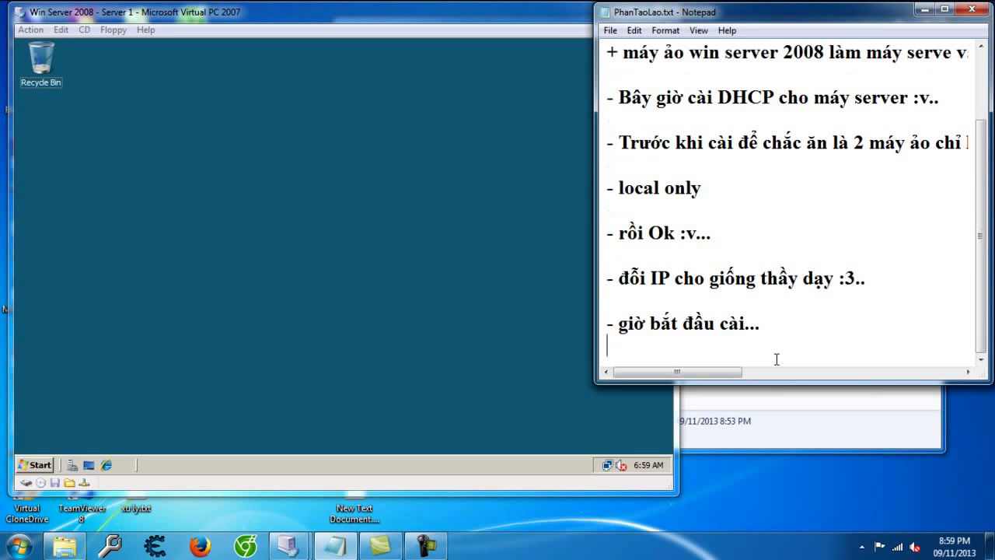
Step: Launch Server Manager, start Add Roles, and tick DHCP Server
left_click(49, 435)
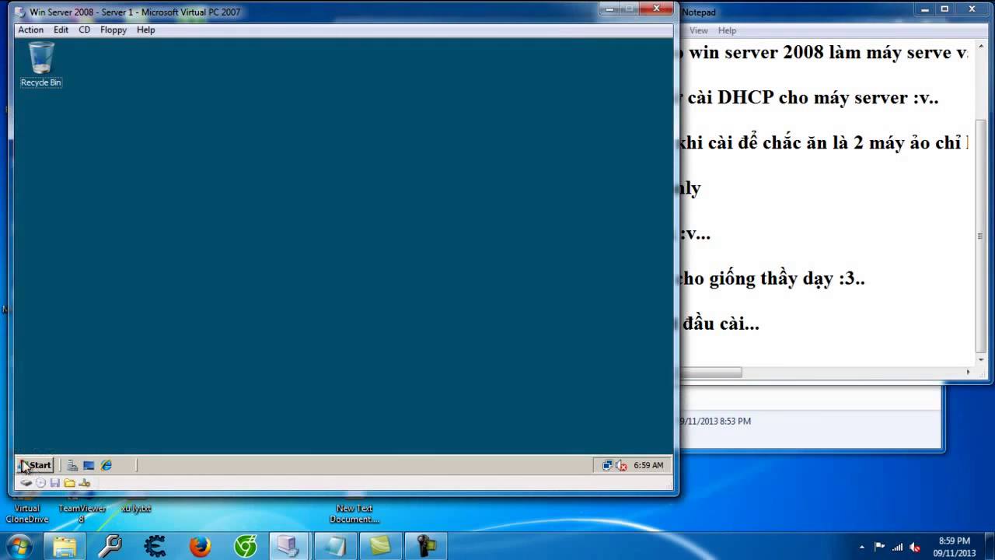
left_click(19, 466)
left_click(113, 124)
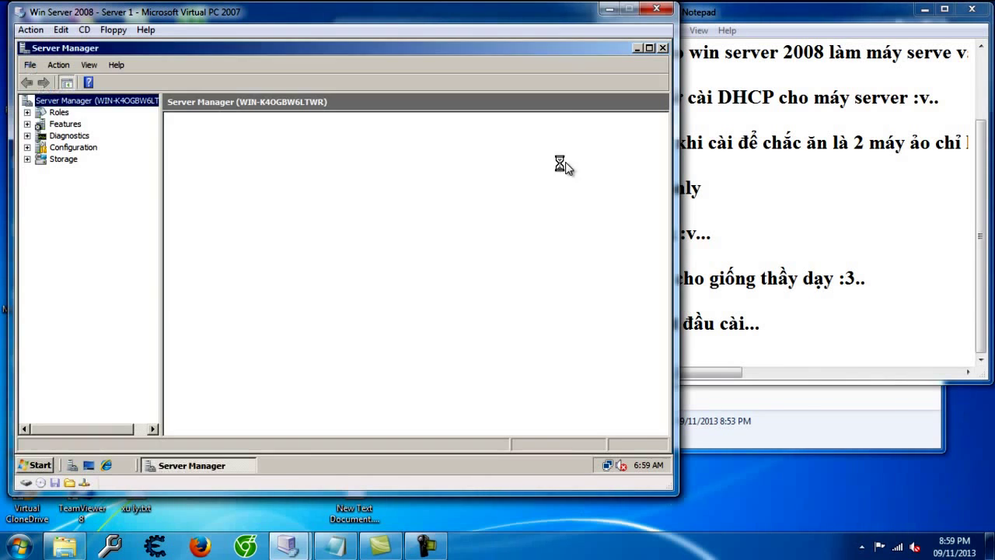
left_click(35, 114)
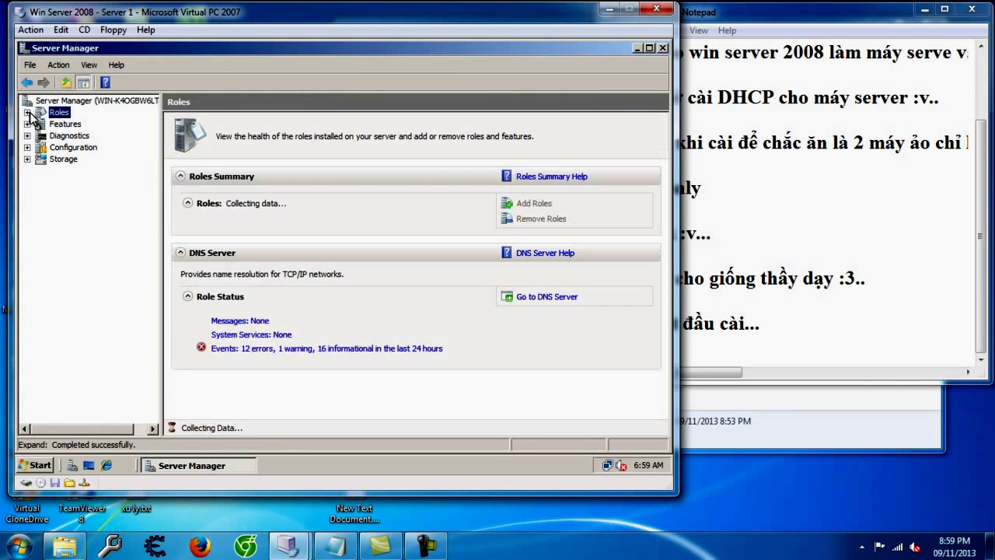
left_click(532, 203)
left_click(229, 221)
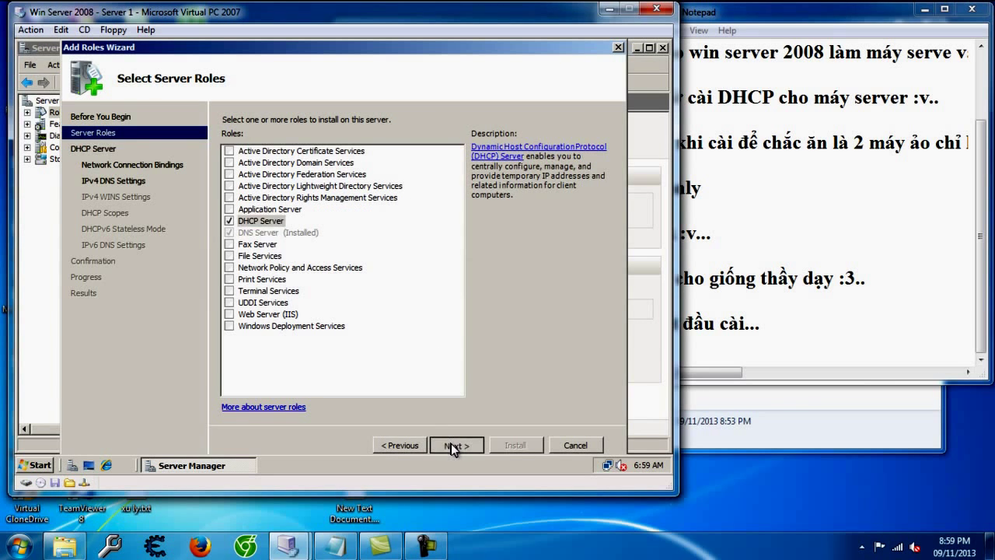
Step: Keep 192.168.9.9 bound, set parent domain MangLan, skip WINS, and return to DHCP Scopes
left_click(455, 445)
left_click(455, 445)
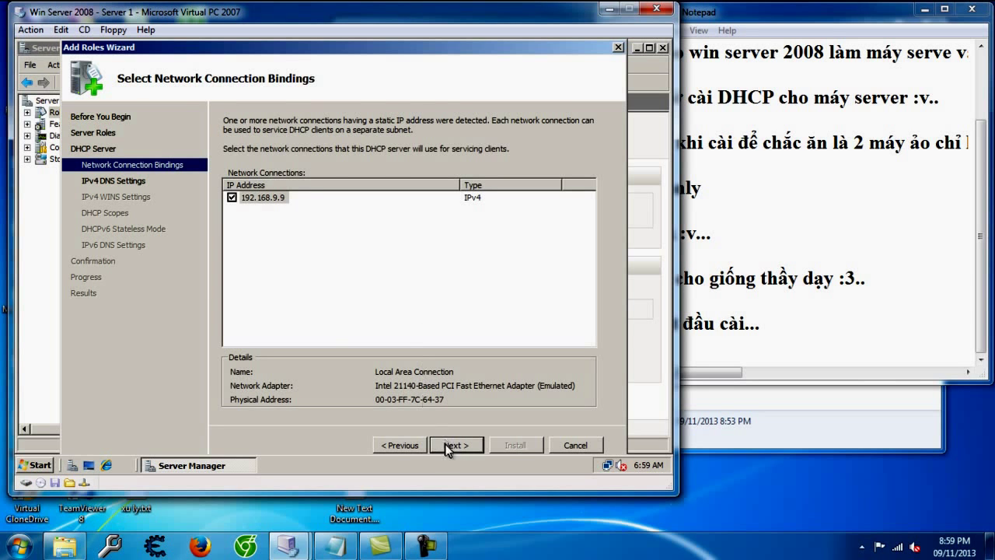
left_click(455, 446)
left_click(323, 206)
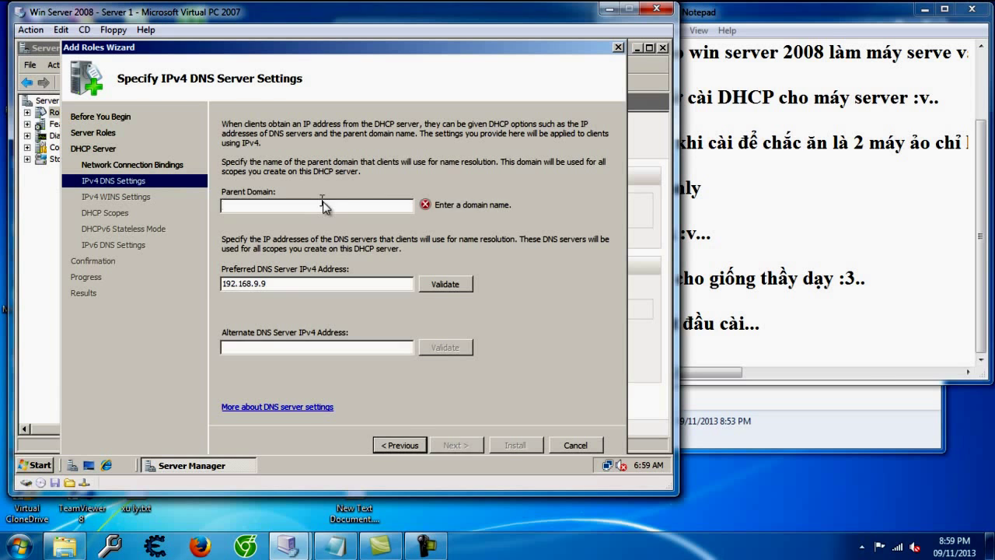
type("MangLan")
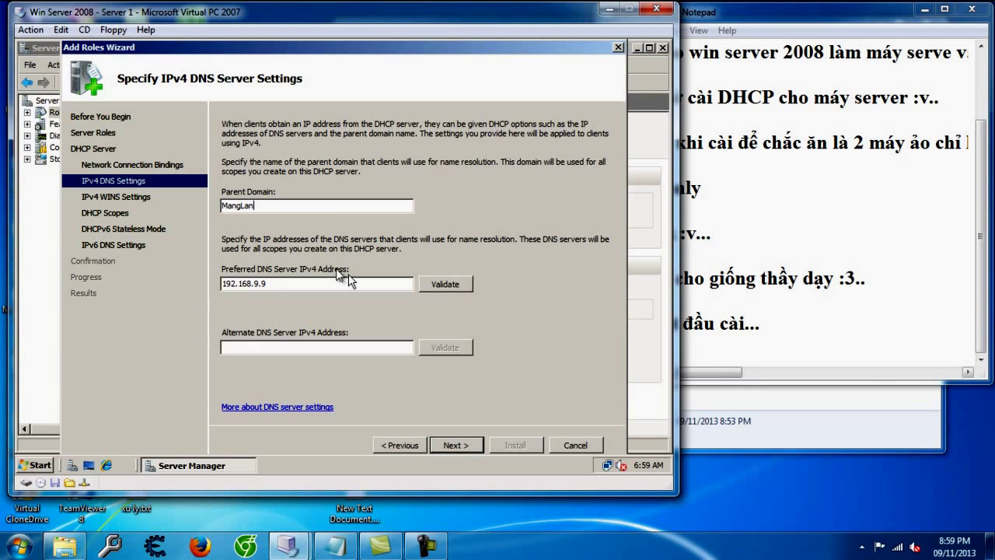
left_click(440, 446)
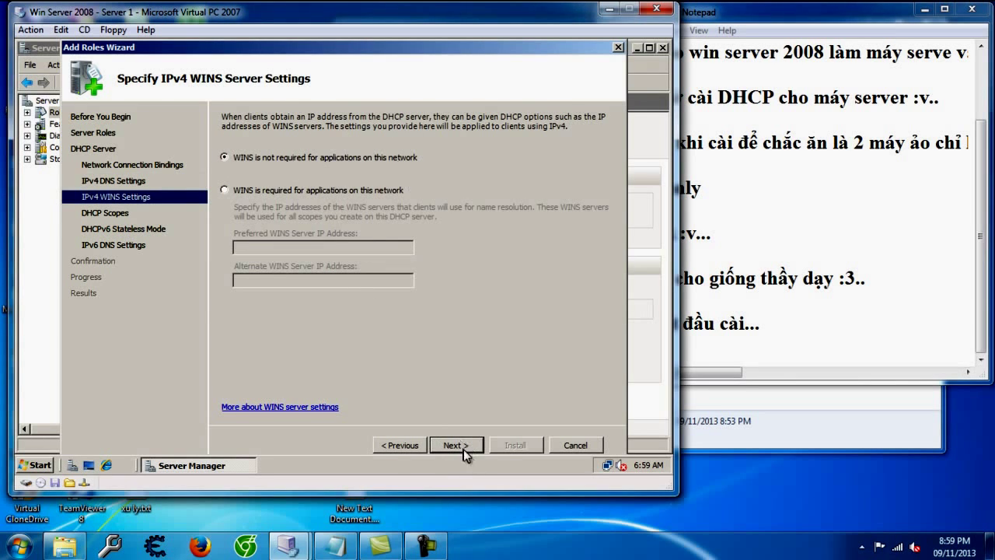
left_click(463, 449)
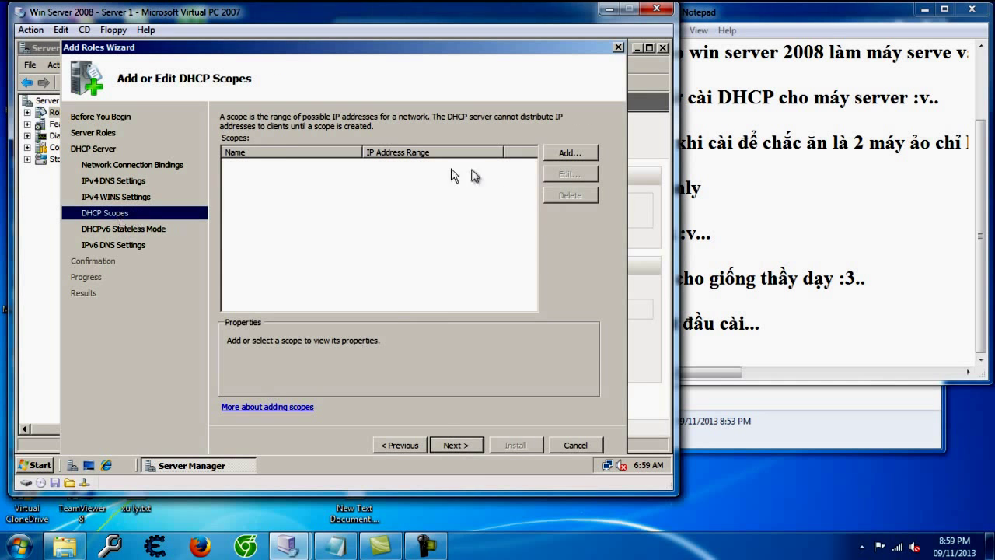
left_click(464, 449)
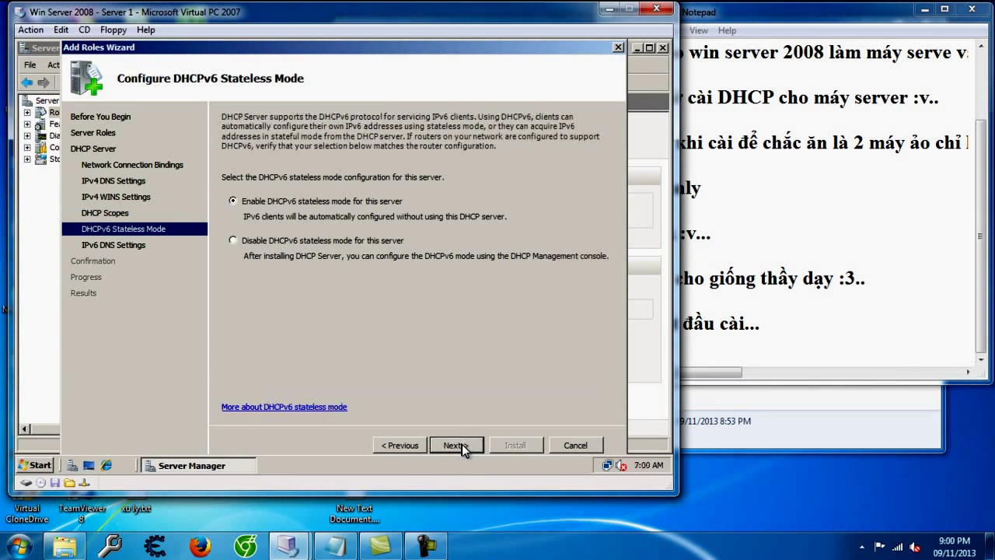
left_click(392, 448)
left_click(935, 311)
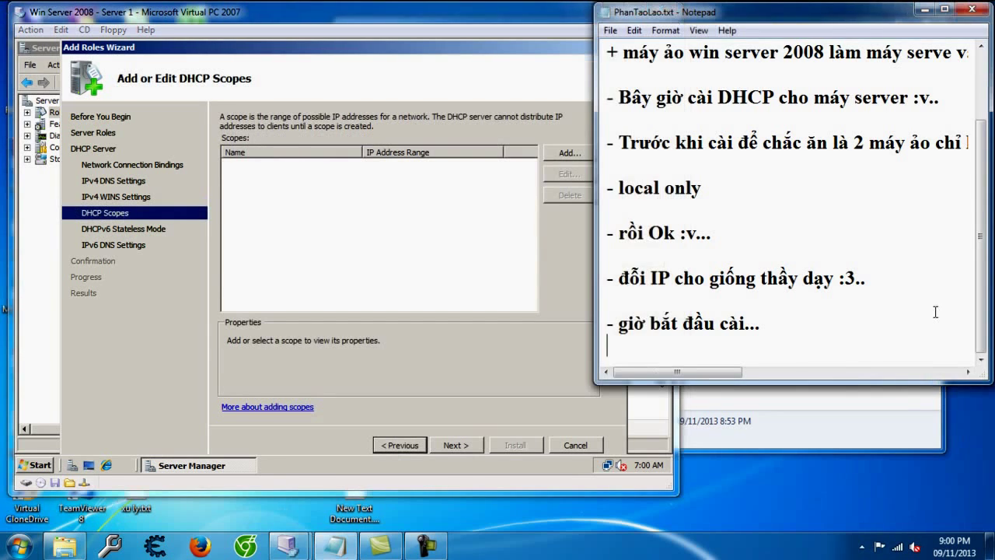
Step: Note that you just keep clicking Next through these pages
scroll(935, 311, "down", 1)
type("Phar")
key("BackSpace")
key("BackSpace")
key("BackSpace")
type("cu")
type("s next vaof ne")
type("x")
key("BackSpace")
key("BackSpace")
key("BackSpace")
key("BackSpace")
key("BackSpace")
type("next thoo")
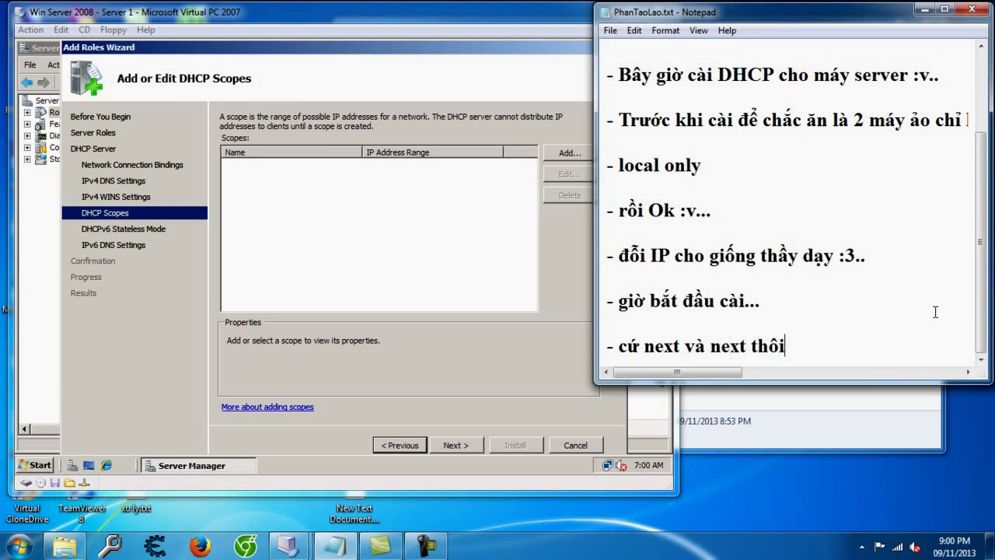
type("i")
key("Return")
key("Return")
Step: Note that scopes are DHCP's range and can be added later, then advance to DHCPv6 Stateless Mode
type("- phaanf sco")
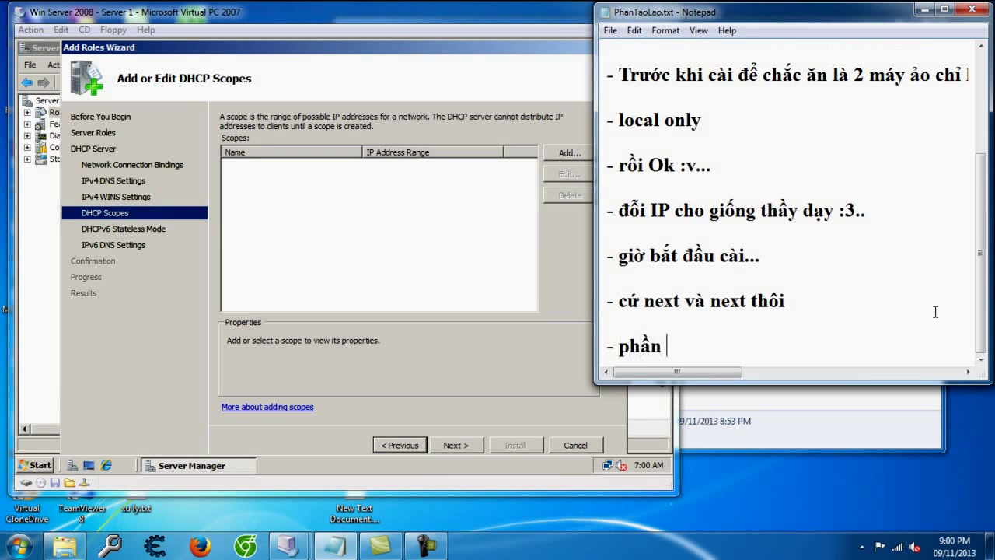
type("pes này là phạm vi của DH")
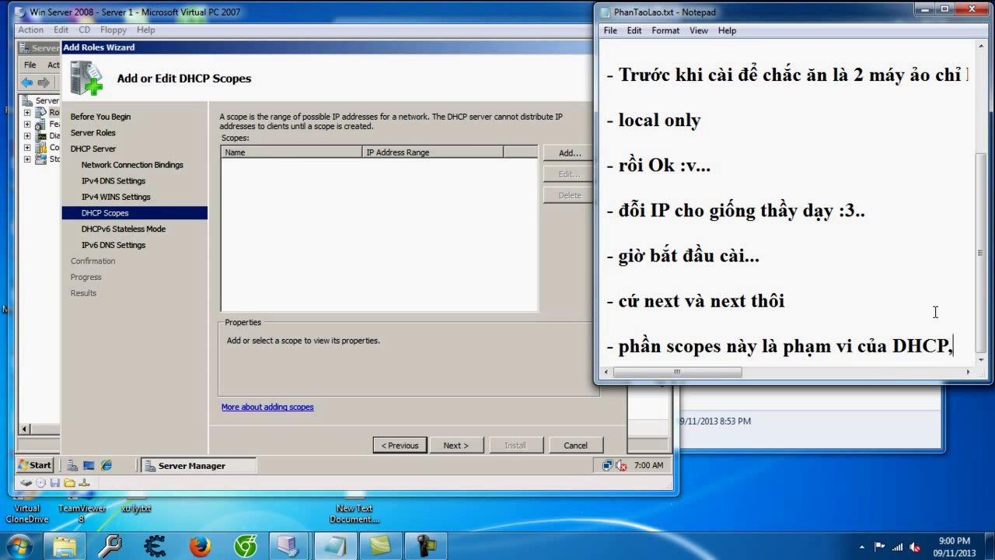
type("CP, bay giơ ta thêm cũng d")
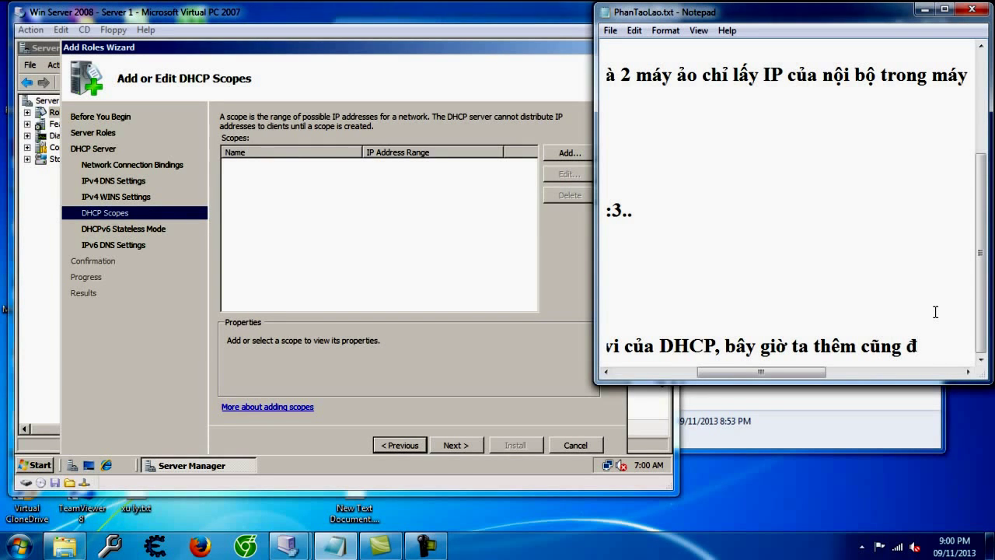
type("ược hoặc tạo xong thêmc u")
key("BackSpace")
key("BackSpace")
key("BackSpace")
type("cũng chả sao :v")
key("Return")
key("Return")
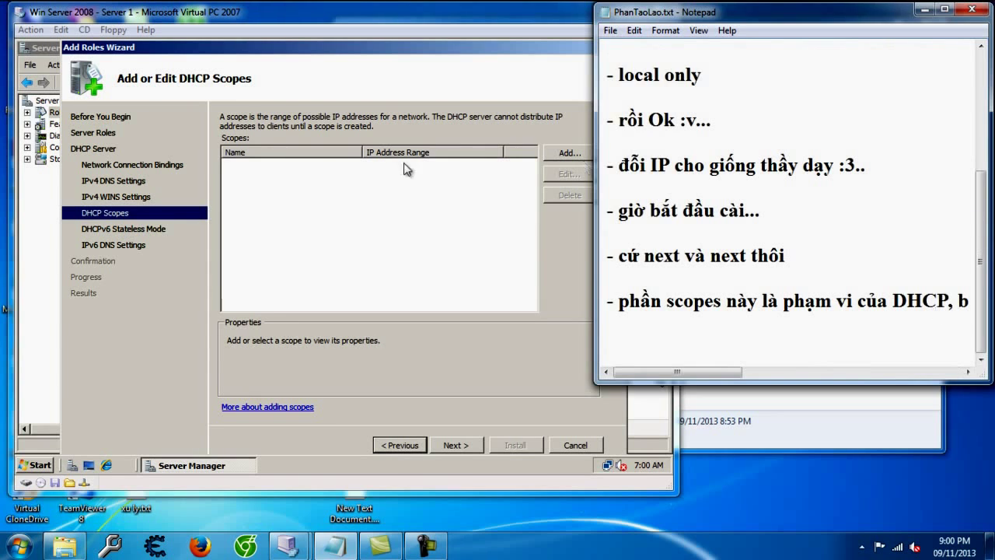
left_click(393, 169)
left_click(465, 445)
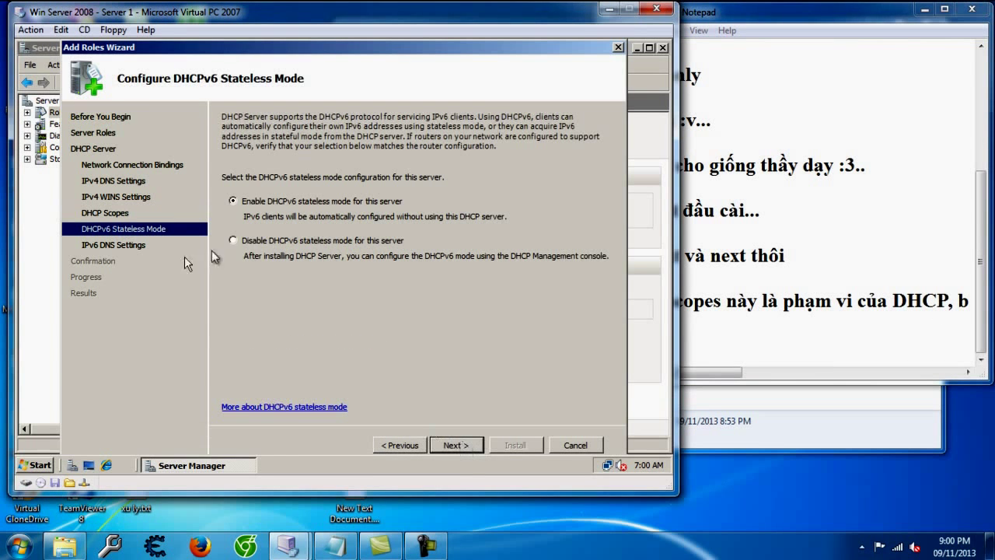
Step: Disable DHCPv6 stateless mode and start installing the DHCP Server role
left_click(247, 241)
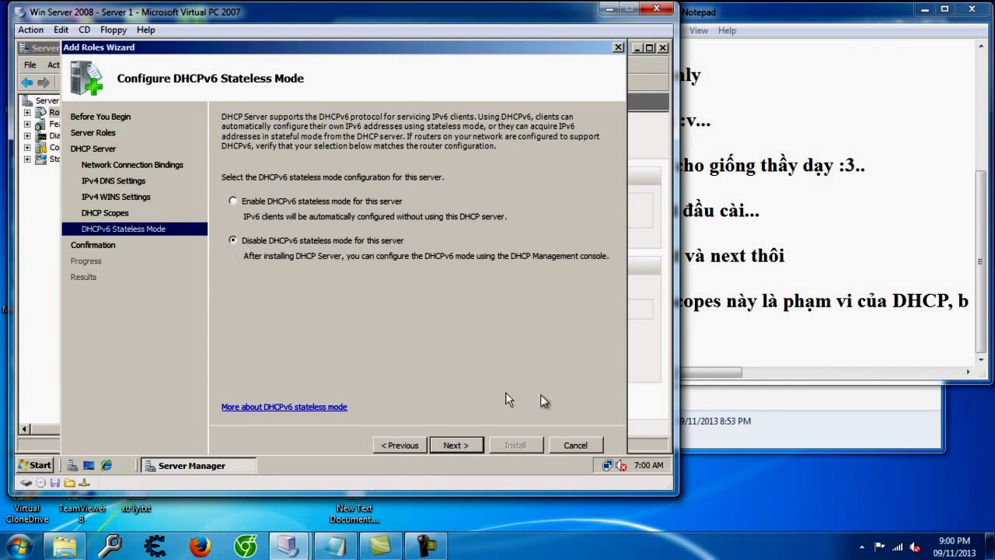
left_click(457, 445)
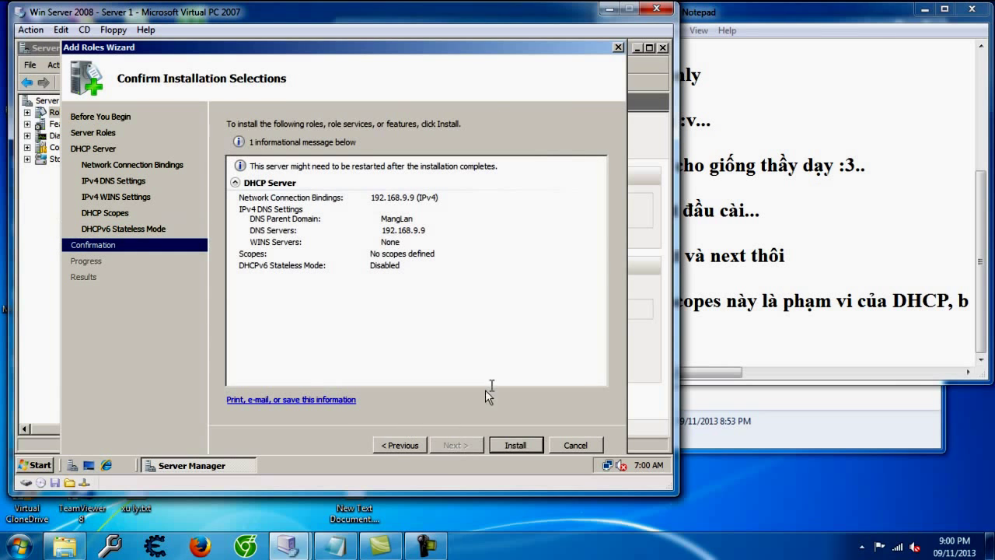
left_click(515, 446)
Step: Add Notepad notes to remember disabling IPv6 and that the install runs quickly
left_click(739, 347)
type("- Nhớ disable ")
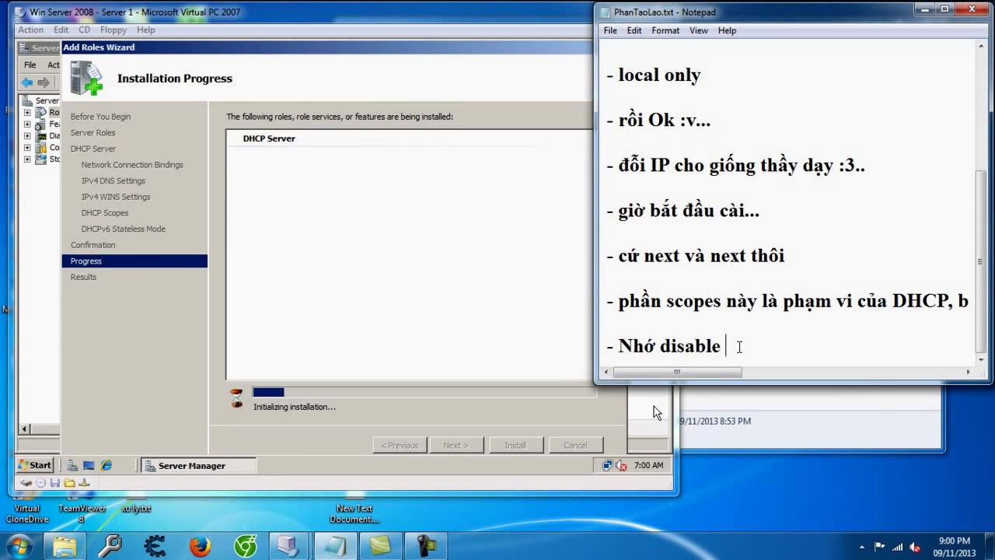
type("IPv6 :v...")
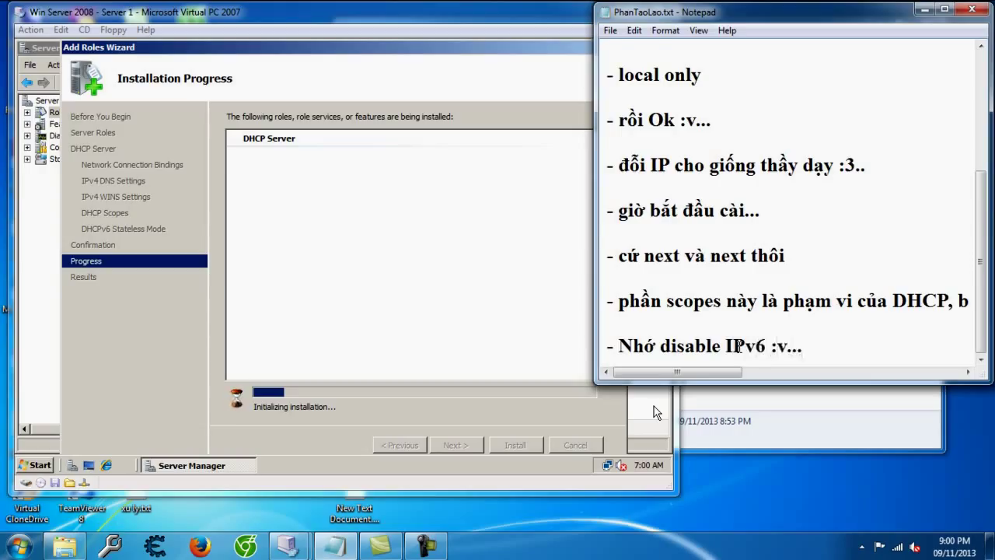
key("Return")
key("Return")
type("- bây gi")
type("ờ thì chờ")
type(" thoi -_-")
type("... cũng n")
type("hanh phết :v.")
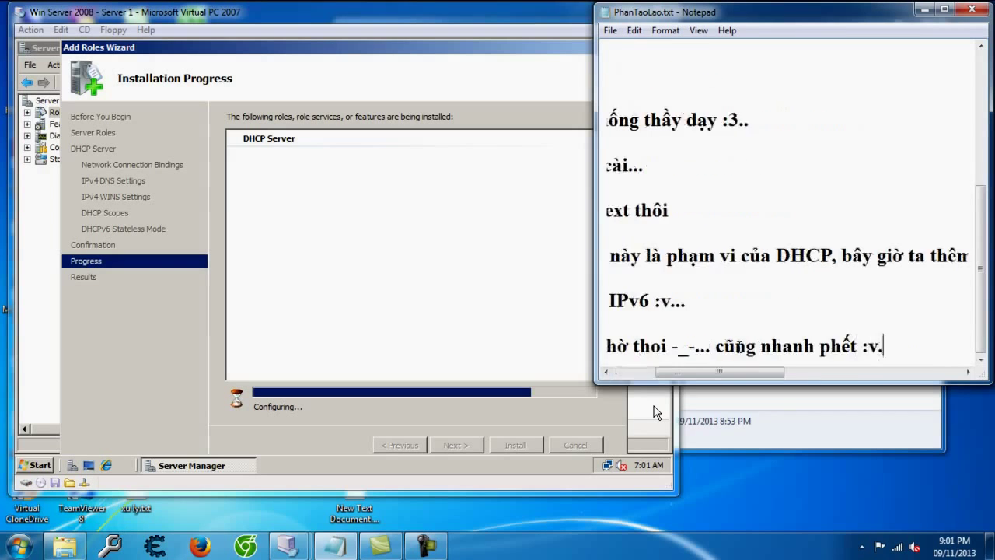
key("Return")
Step: Add a 'ten ten…' line and a '- xong' note, then close the finished installation wizard
type("-")
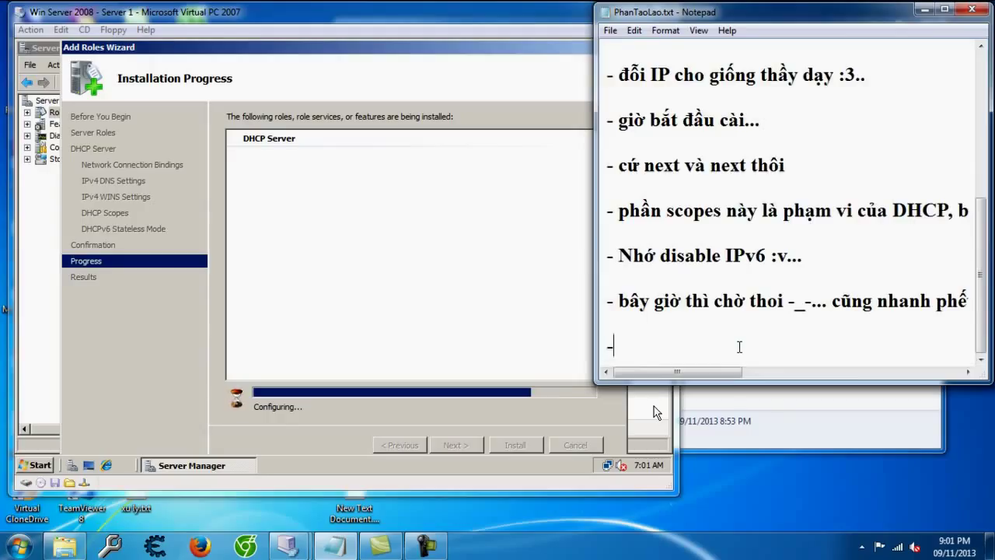
type(" ten ten ten ten ten ten tne")
type("ten")
key("BackSpace")
key("BackSpace")
key("BackSpace")
key("BackSpace")
key("BackSpace")
type("etn")
key("BackSpace")
key("BackSpace")
type("n ten ten ten ten")
key("Return")
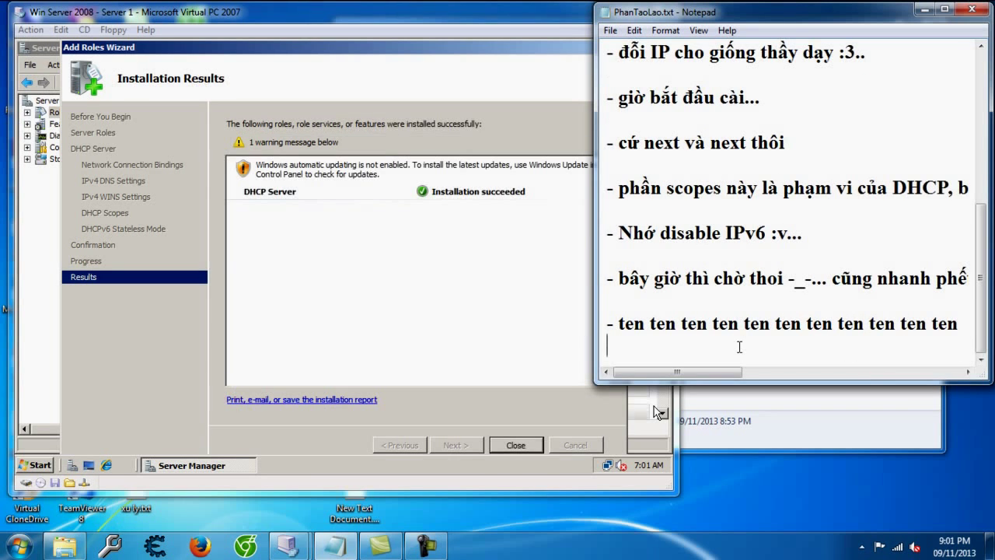
key("Return")
type("- xong...")
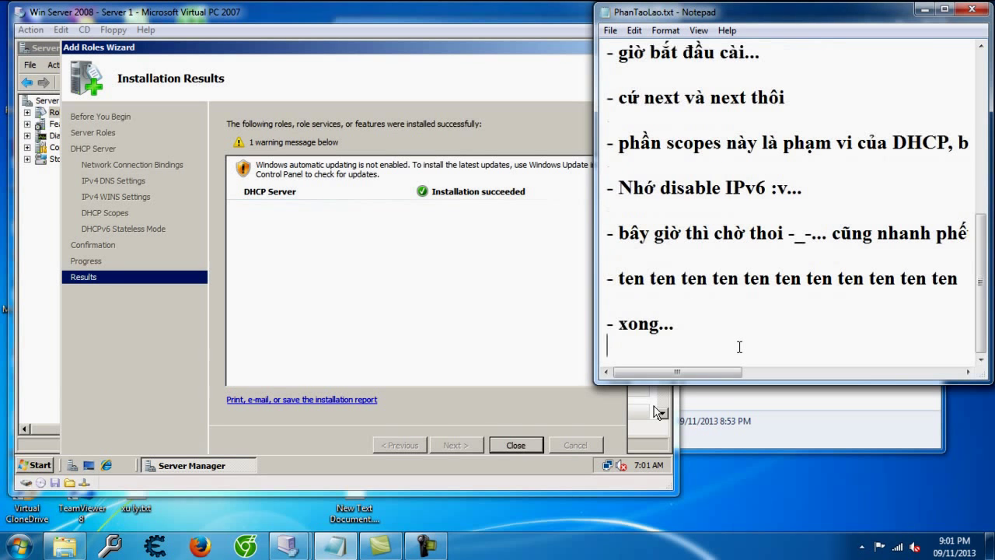
left_click(506, 444)
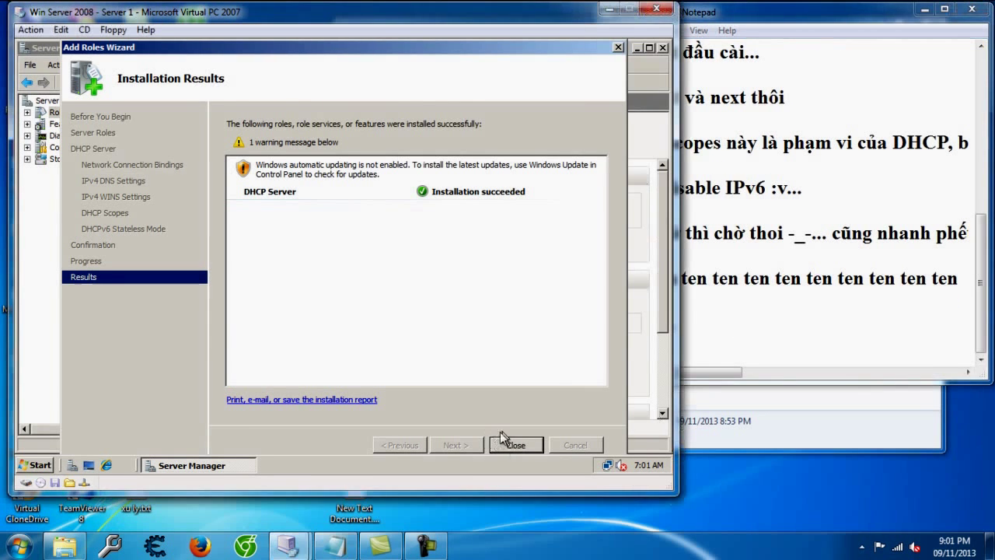
left_click(516, 445)
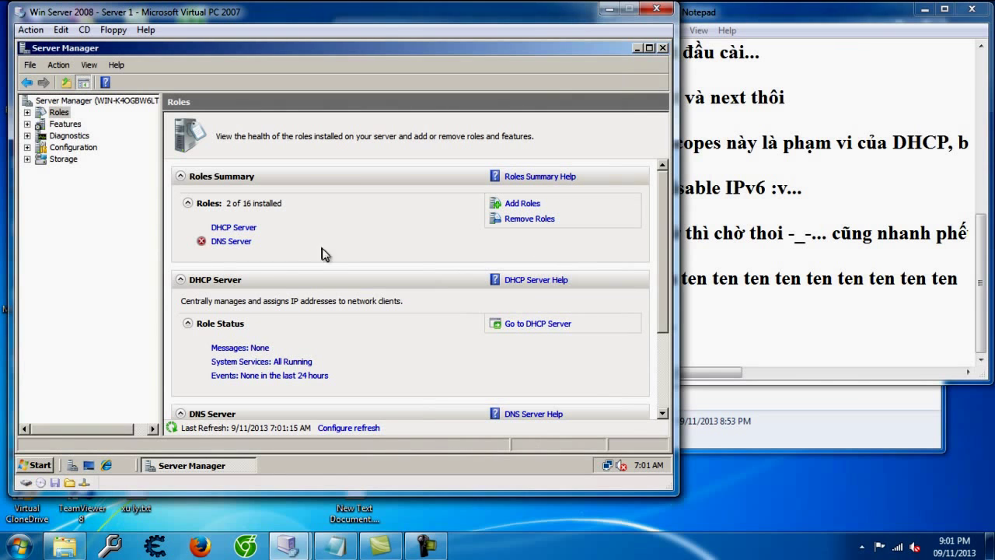
Step: Close Server Manager and open the DHCP console's IPv4 Server Options, showing DNS 192.168.9.9 and domain MangLan
left_click(663, 48)
left_click(36, 465)
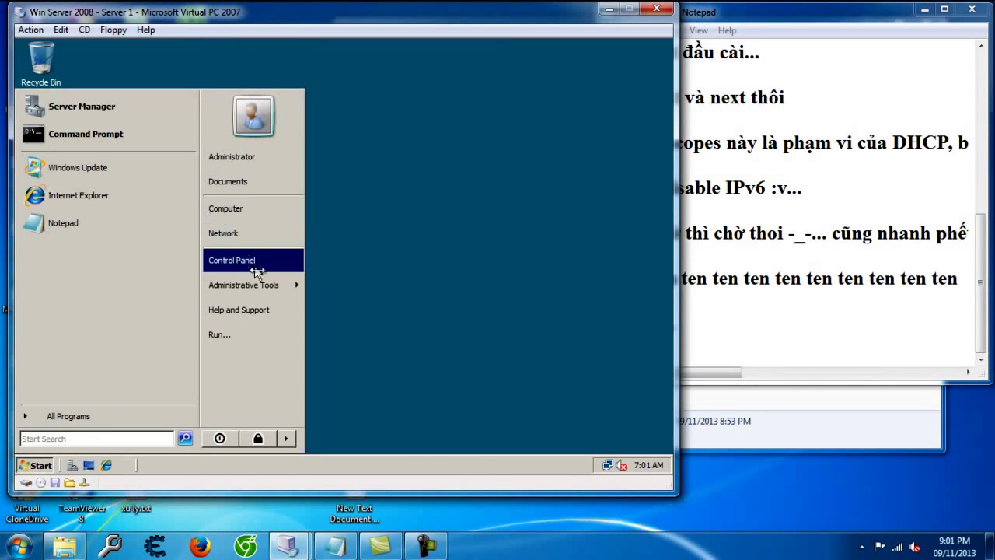
mouse_move(288, 285)
left_click(347, 249)
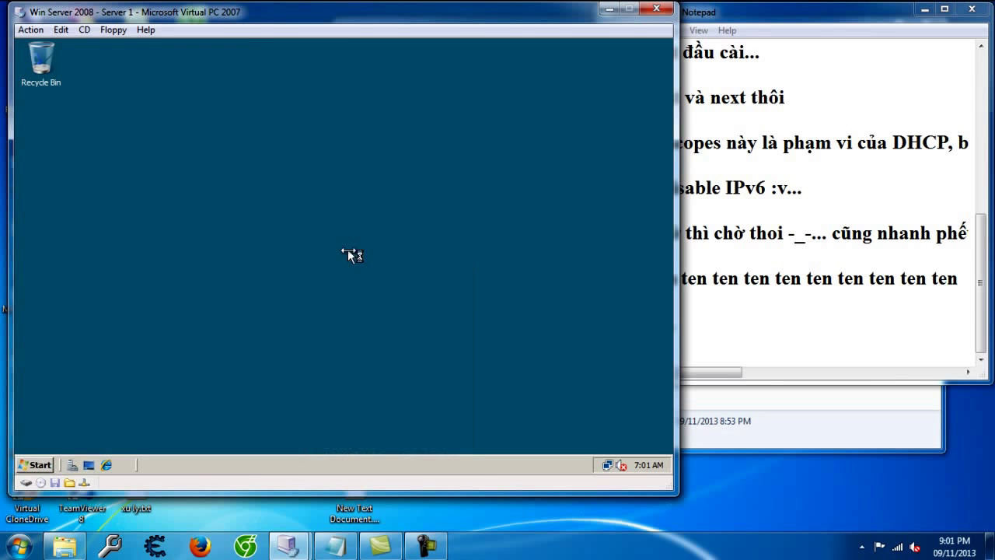
left_click(201, 153)
left_click(242, 164)
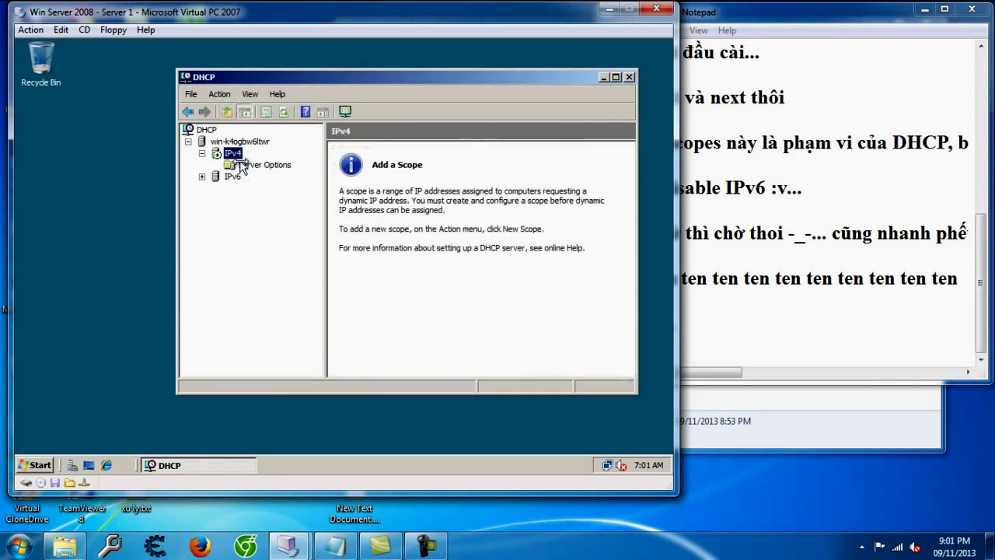
left_click(242, 164)
left_click(809, 319)
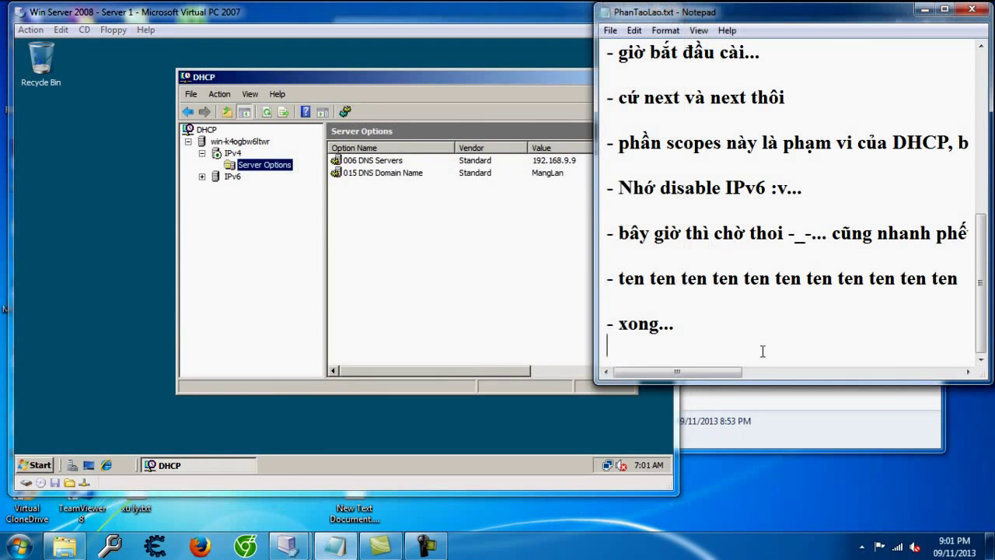
Step: Note that DHCP opens like DNS in lesson 2 and green status means it runs OK
key("Return")
type("- Mo")
key("BackSpace")
key("BackSpace")
key("BackSpace")
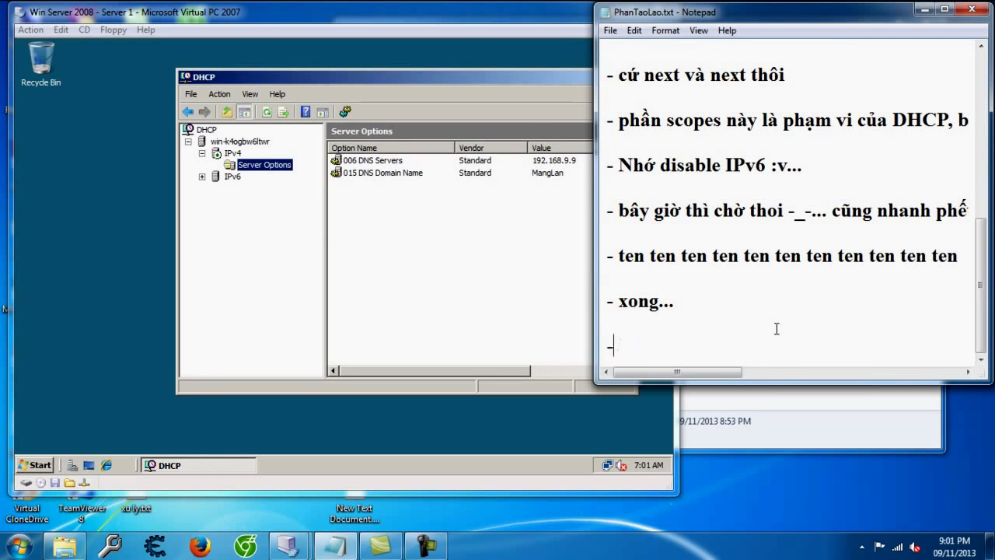
type("mo")
key("BackSpace")
key("BackSpace")
type("mo")
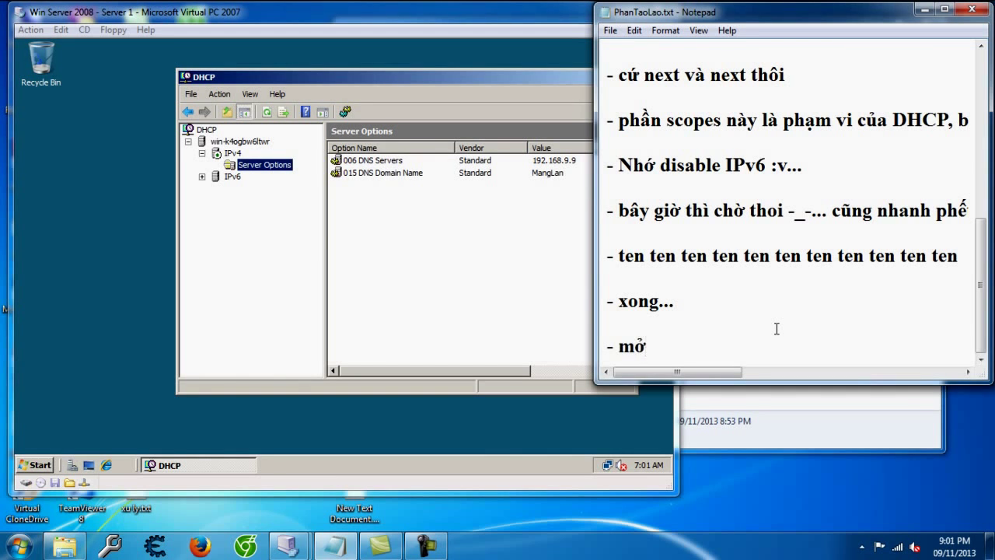
type(" DHCP ")
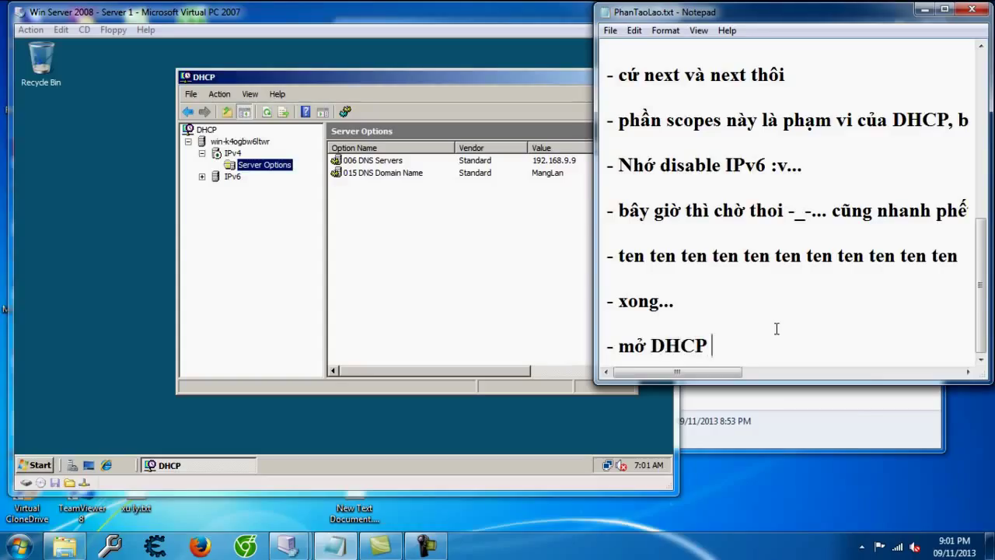
type("y nhuw mở DNS serv")
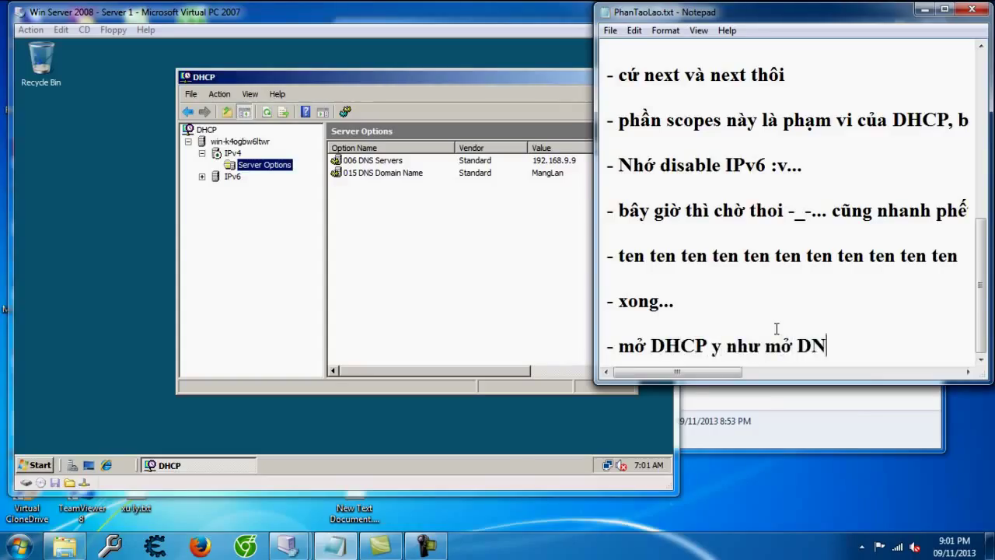
type("e owr baif 2 nh")
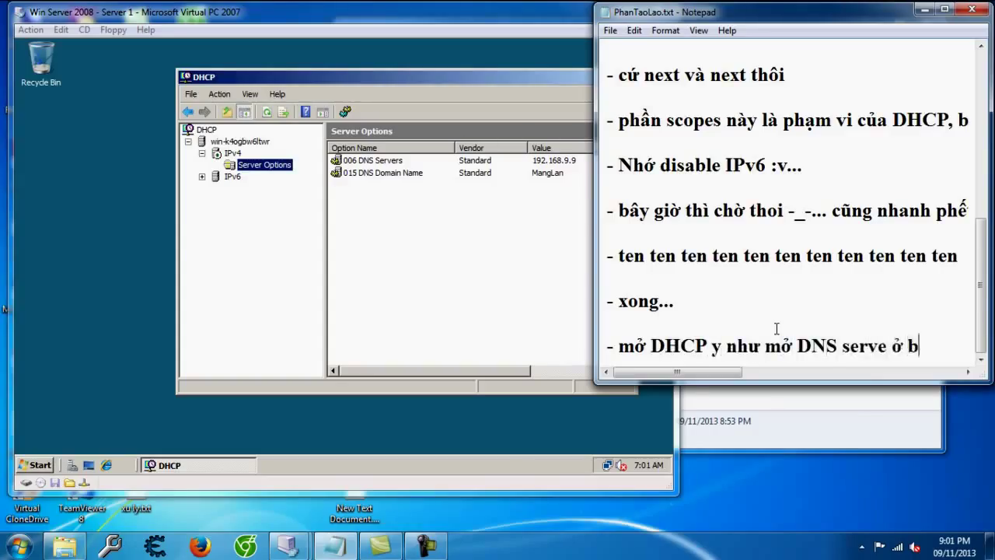
type("es..")
key("Return")
type("- thấy cái màu")
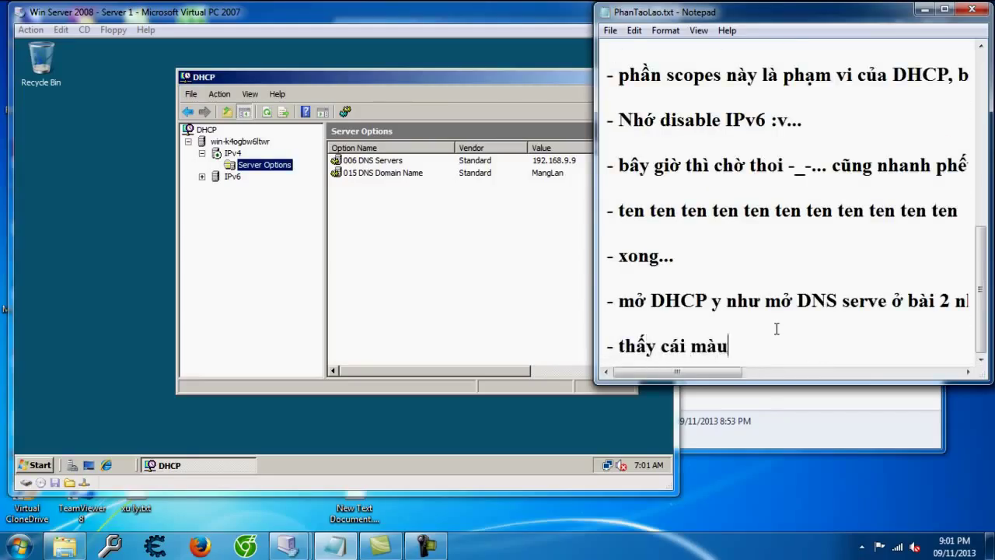
type(" xanh huyền t")
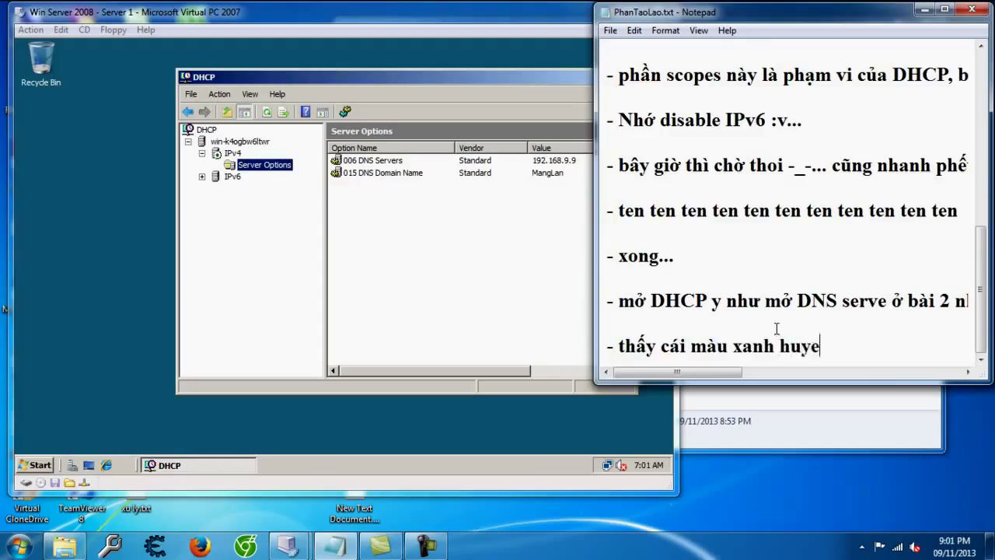
type("hoại đấy thì có nghĩa là DHCP chạy Ok")
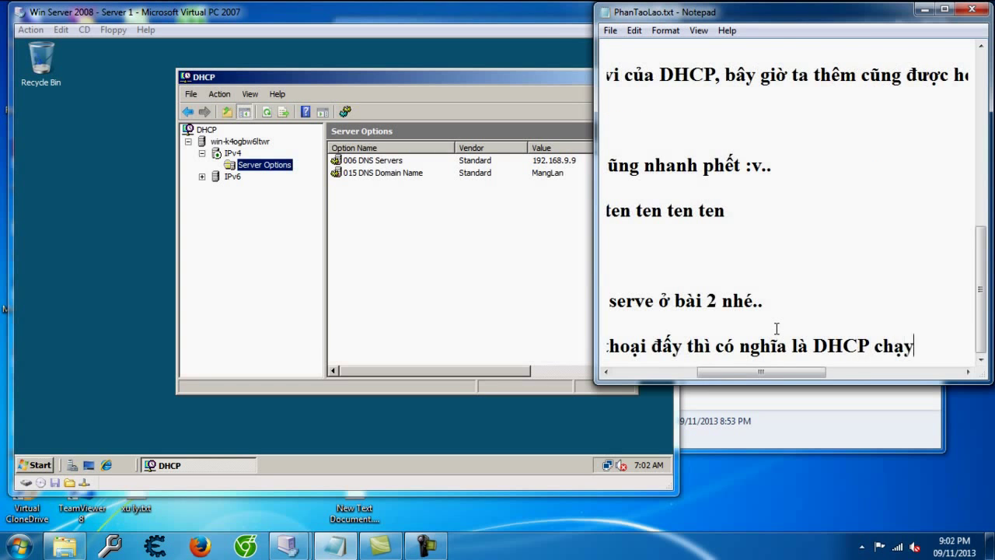
Step: Note that red status may mean a duplicate IP, and that creating a scope comes next
key("Return")
key("Return")
type("- xo")
key("BackSpace")
key("BackSpace")
type("còn nếu nó ")
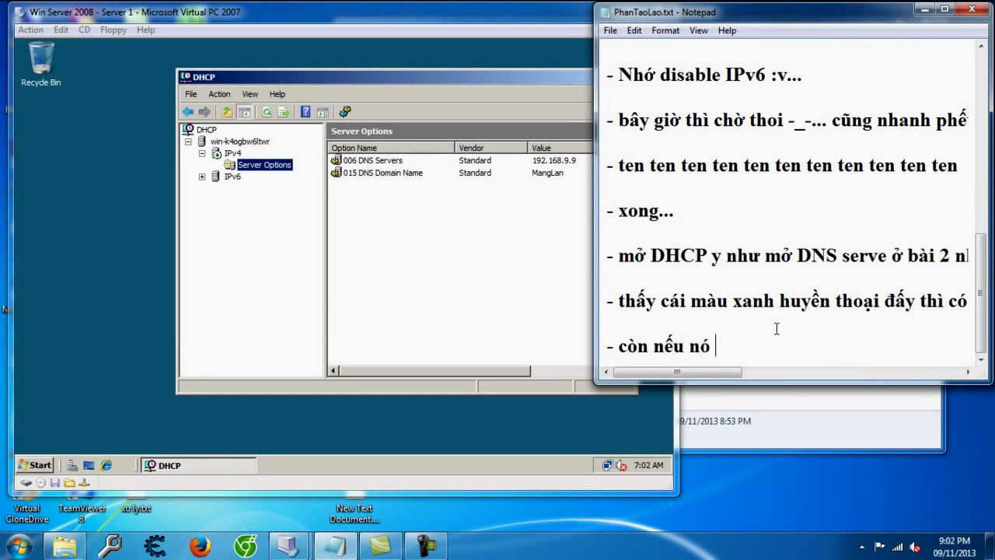
type("màu đỏ thì có th")
key("BackSpace")
key("BackSpace")
type("có thể do")
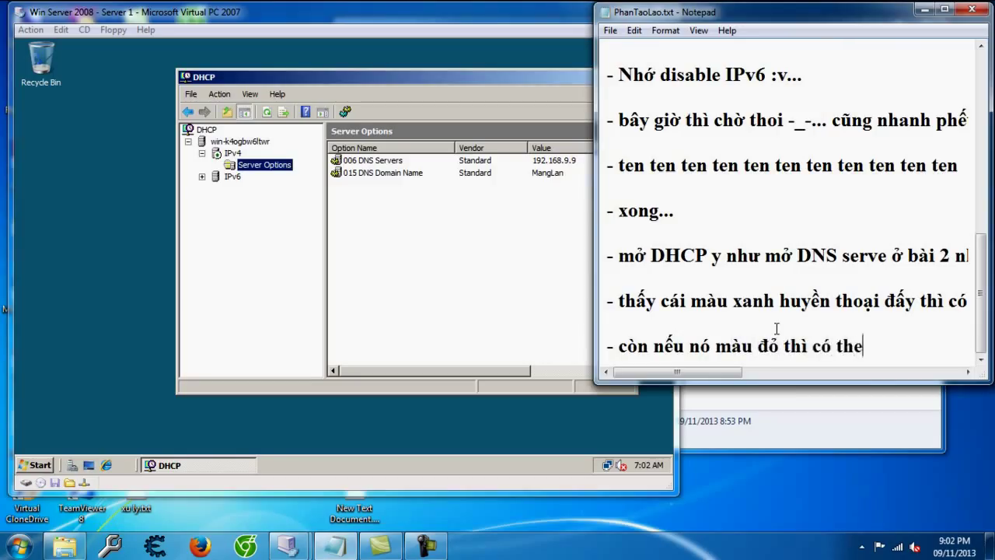
type(" trùng IP của may kh")
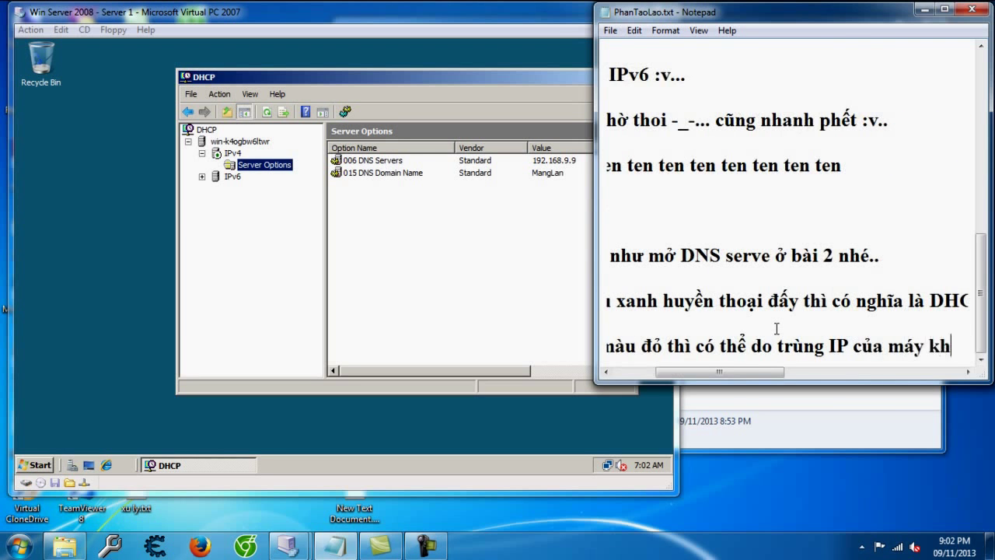
type("ac hoặc d")
type("ại loại")
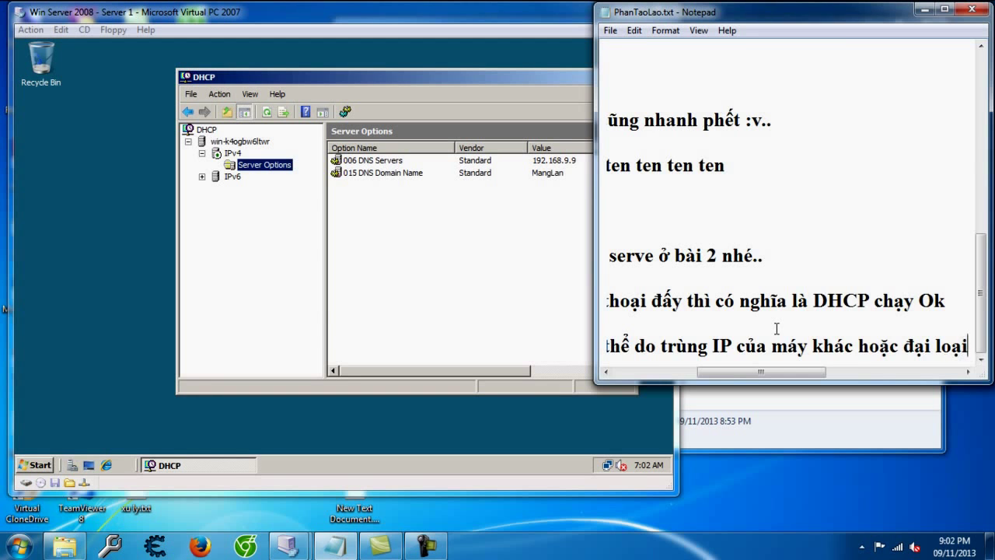
type(" la đụng chạm nên")
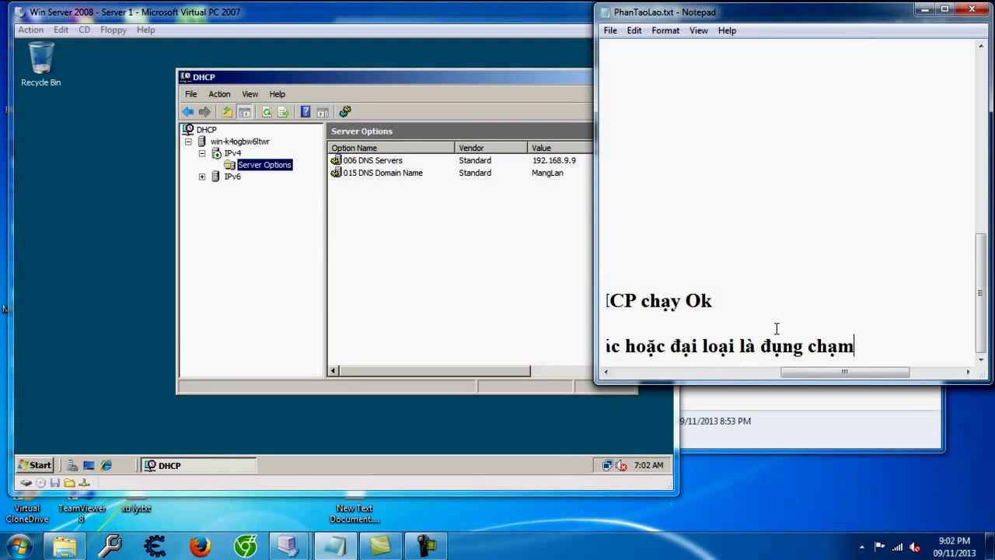
type(" nó ko c")
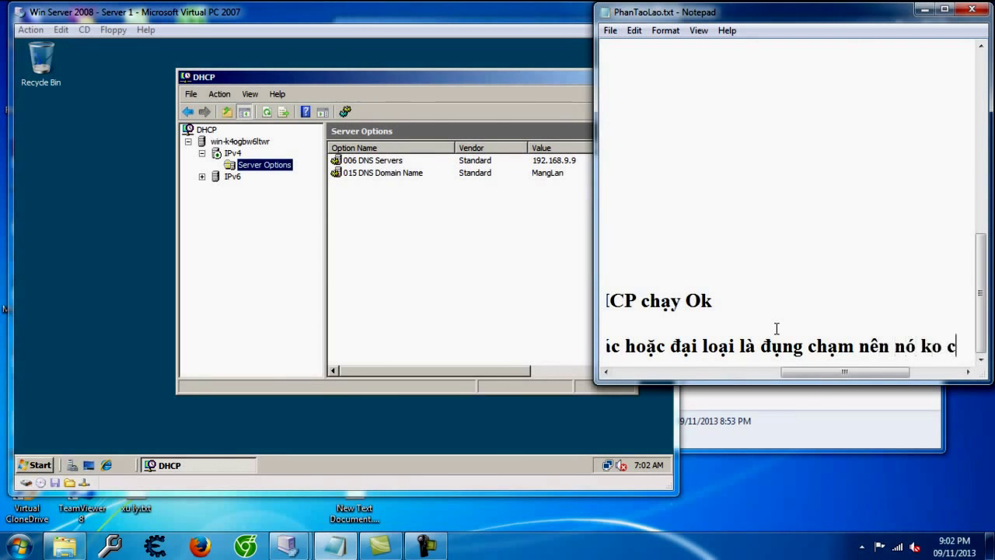
type("hạy dc, có thể đổi")
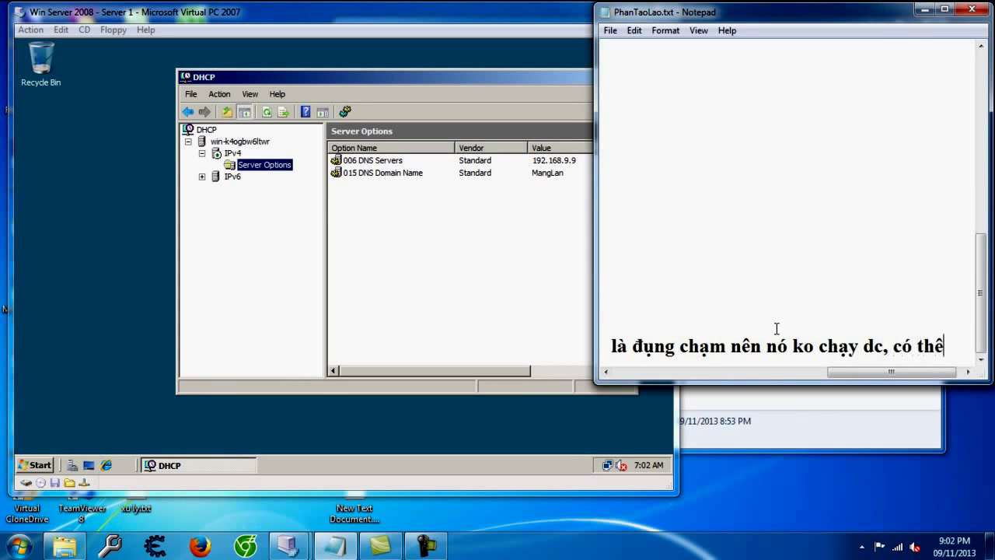
type(" IP r")
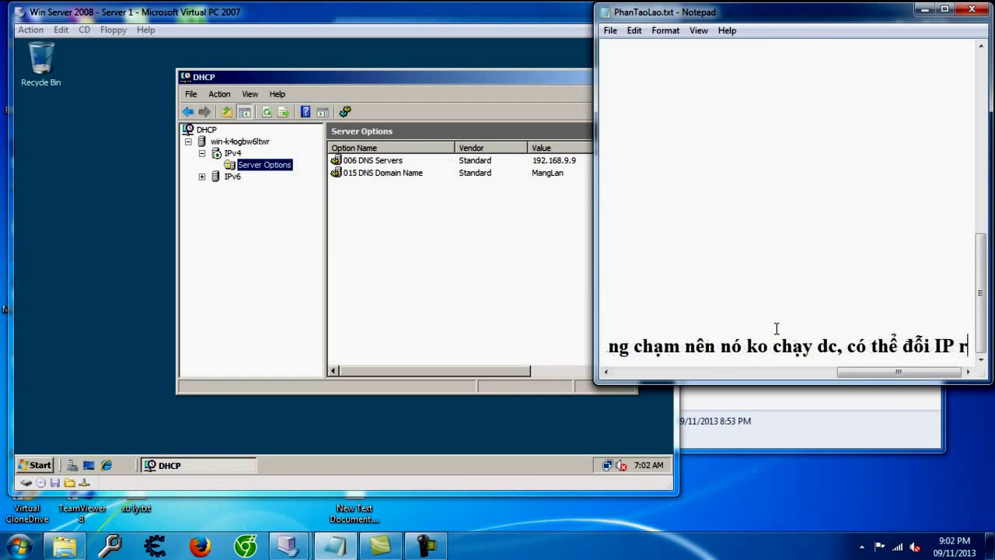
type("ồi refres")
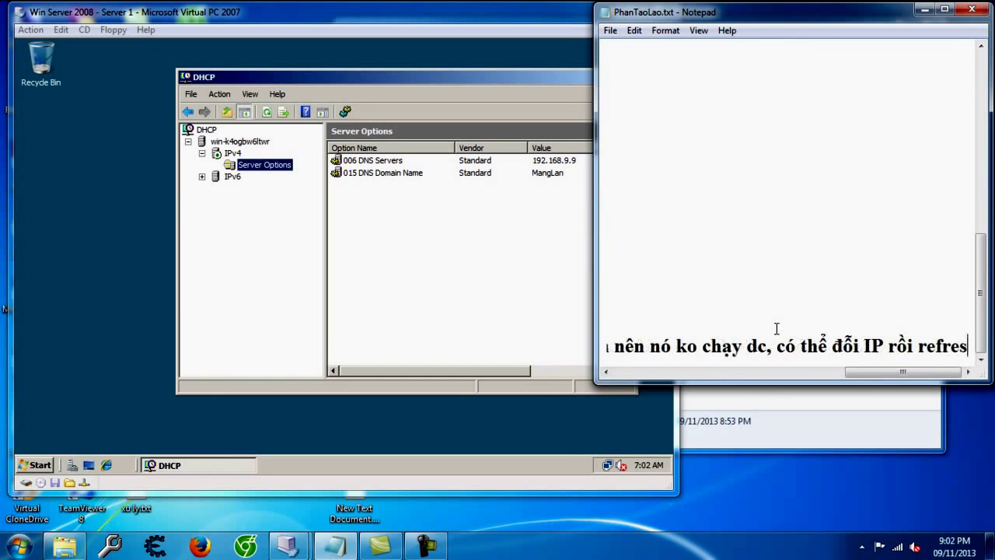
type("h aài lần là OK")
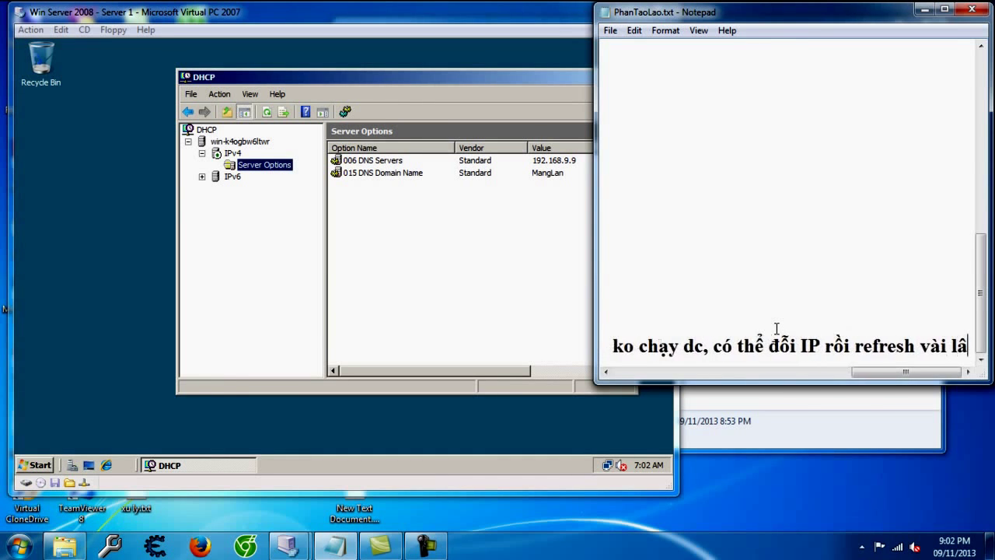
key("Return")
key("Return")
type("-")
type(" buoc tiếp theo là ta")
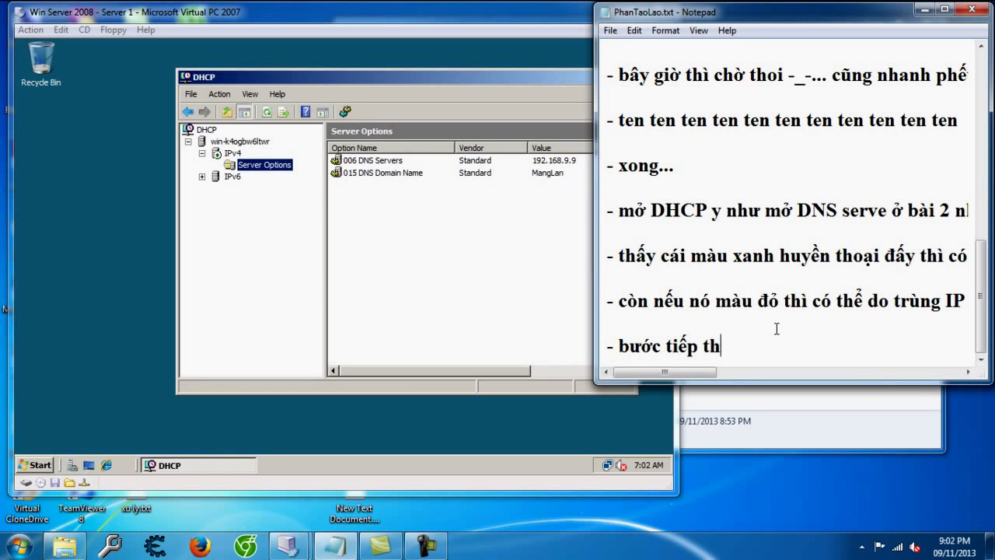
type("o scope cho nó")
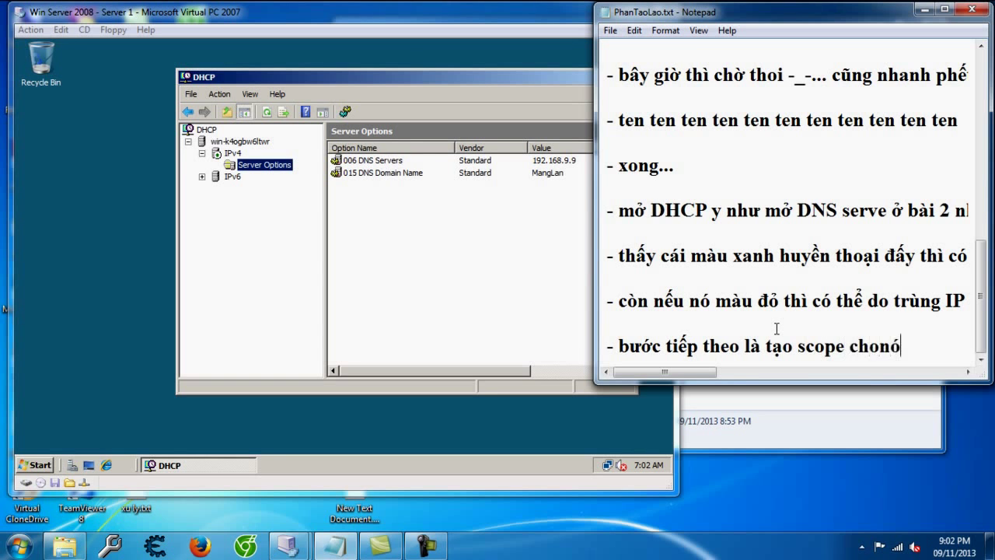
key("Return")
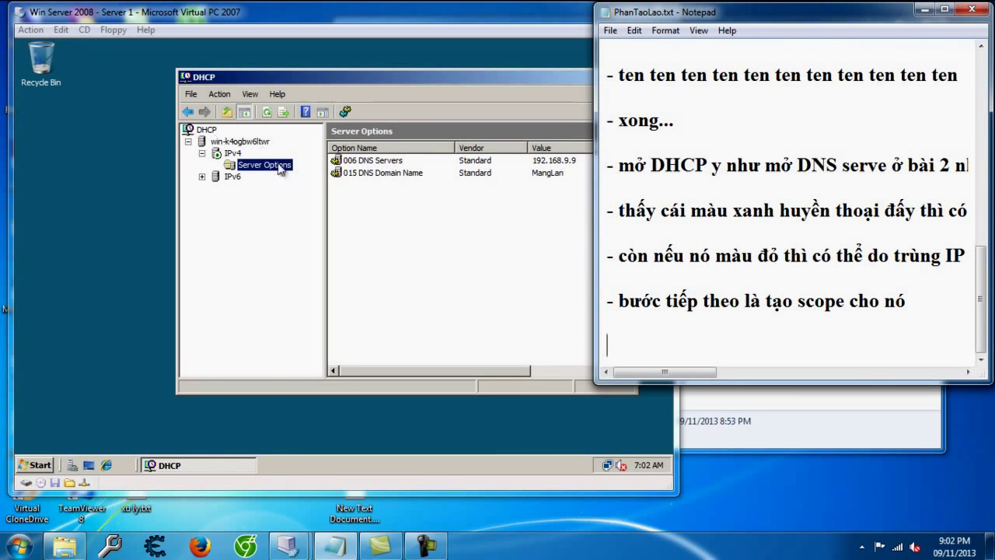
Step: Start a New Scope on IPv4 and name it MangLan
left_click(356, 178)
left_click(375, 194)
right_click(376, 200)
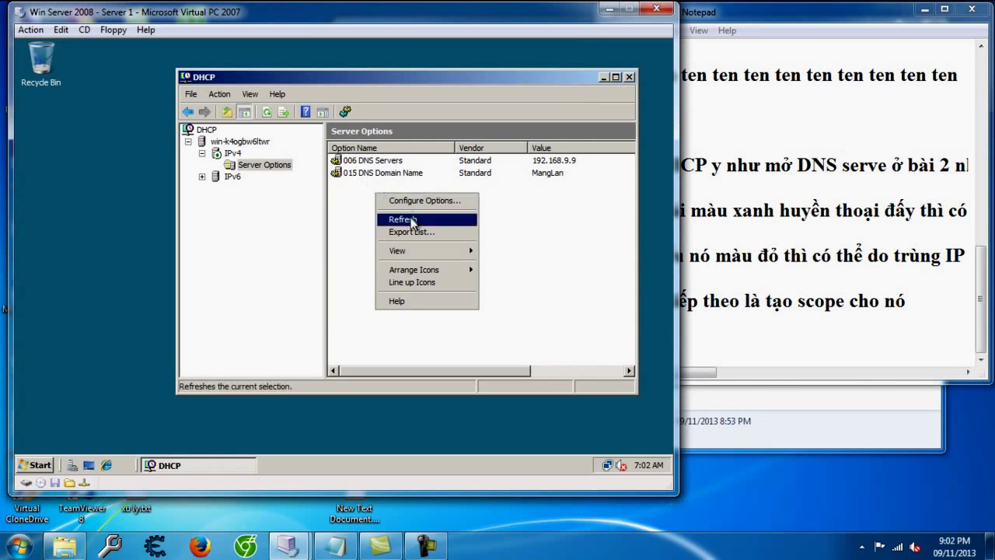
right_click(232, 153)
left_click(271, 181)
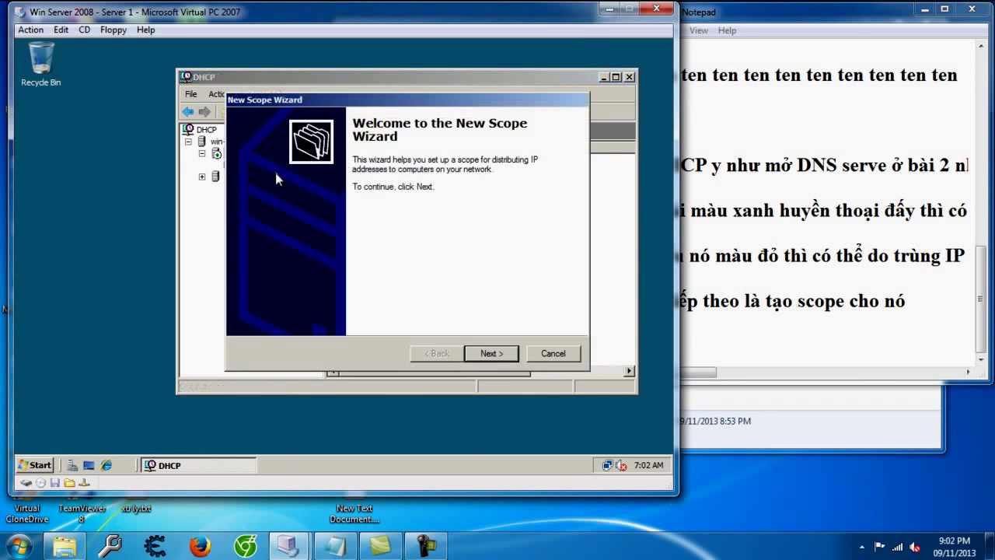
left_click(482, 353)
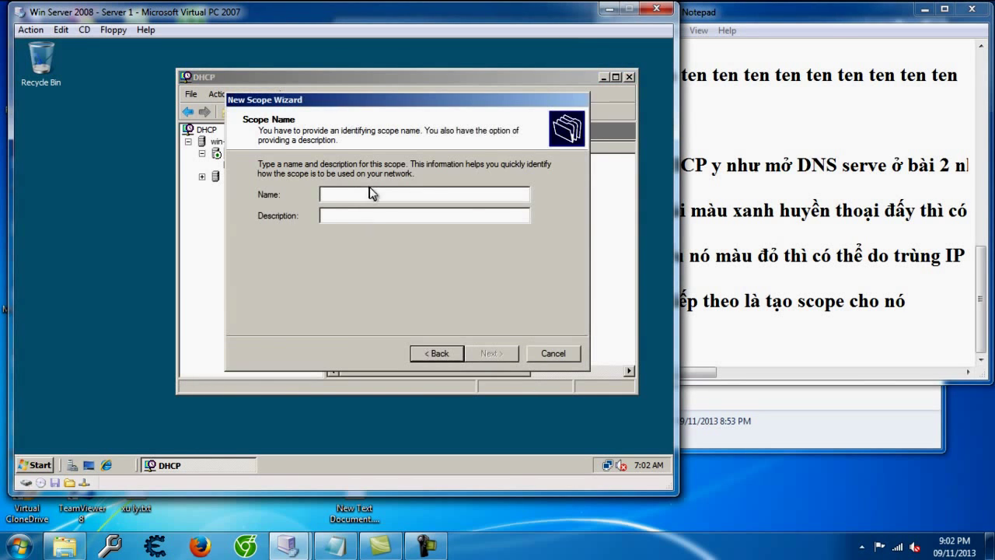
type("MangLan")
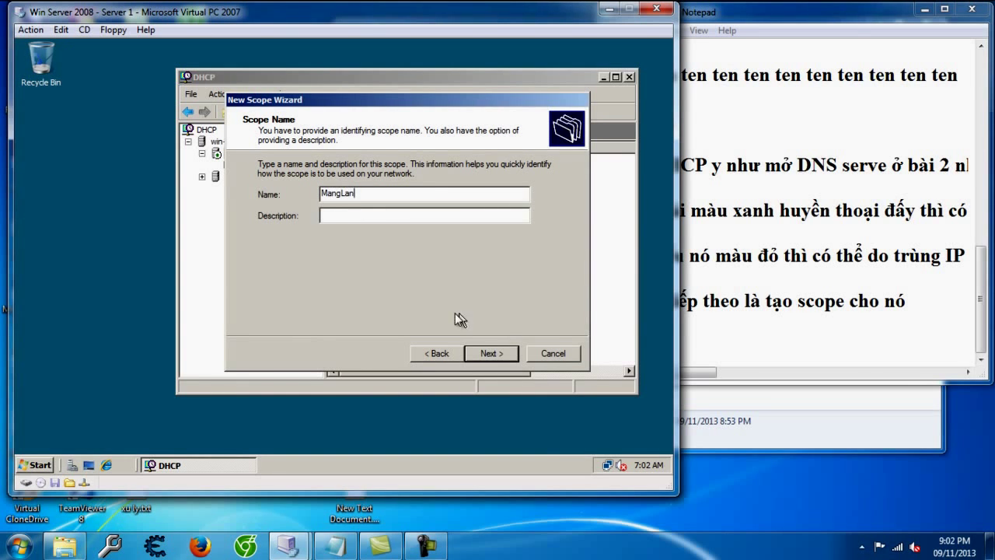
left_click(490, 353)
Step: Add notes about the scope name and choosing the IP range's start and end
left_click(719, 331)
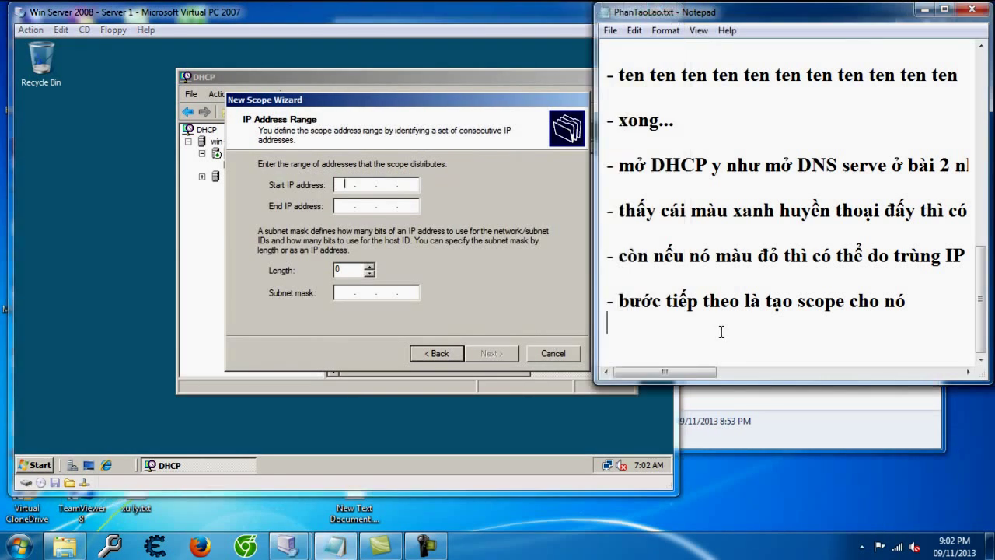
type("- tên")
key("Return")
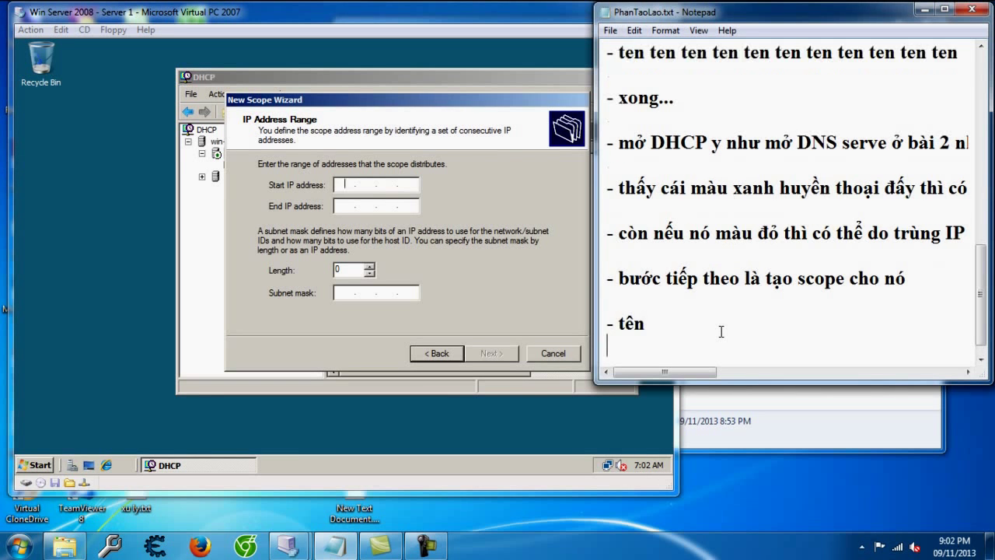
key("Return")
type("- cái nà")
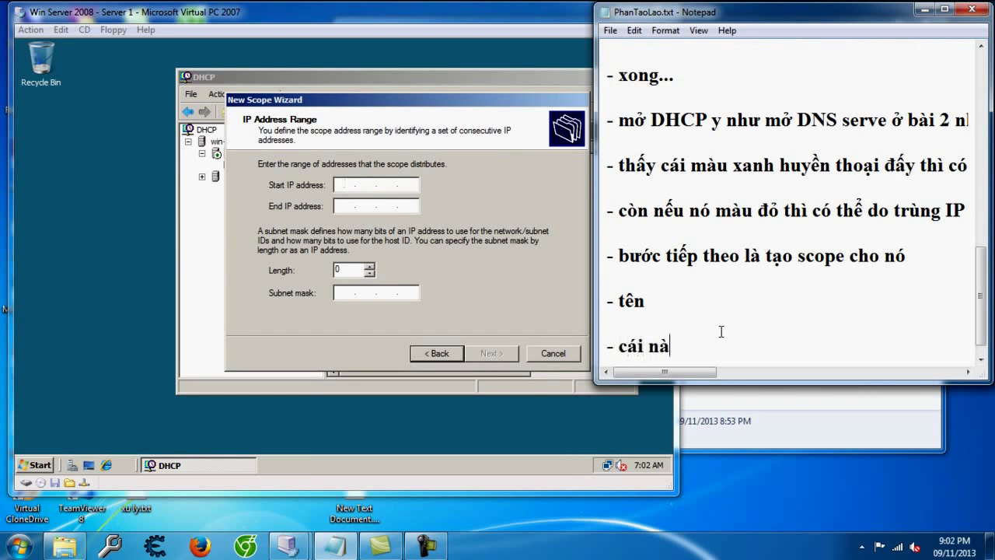
type("y cho chạy IP từ")
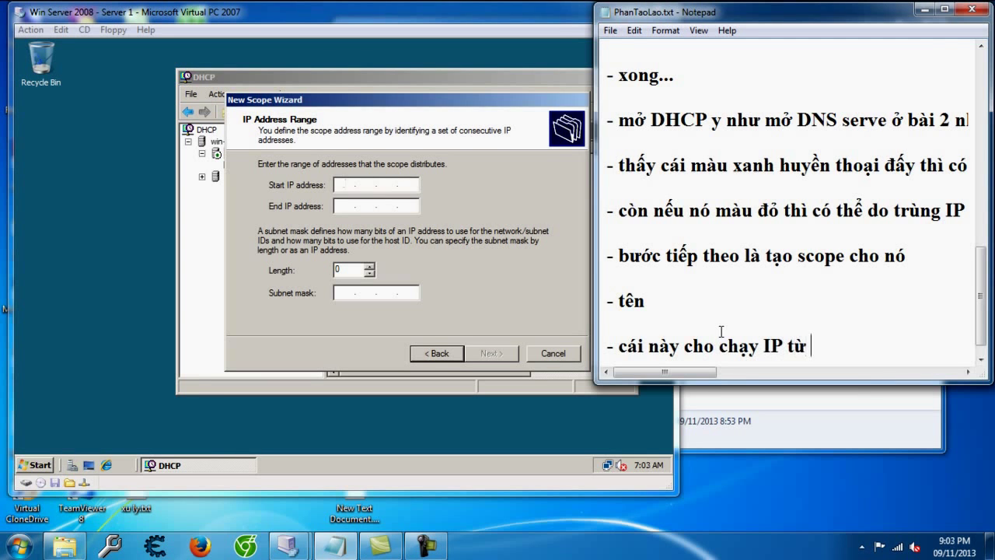
type(" dãy so")
type(" mấy đến số mấy")
key("Return")
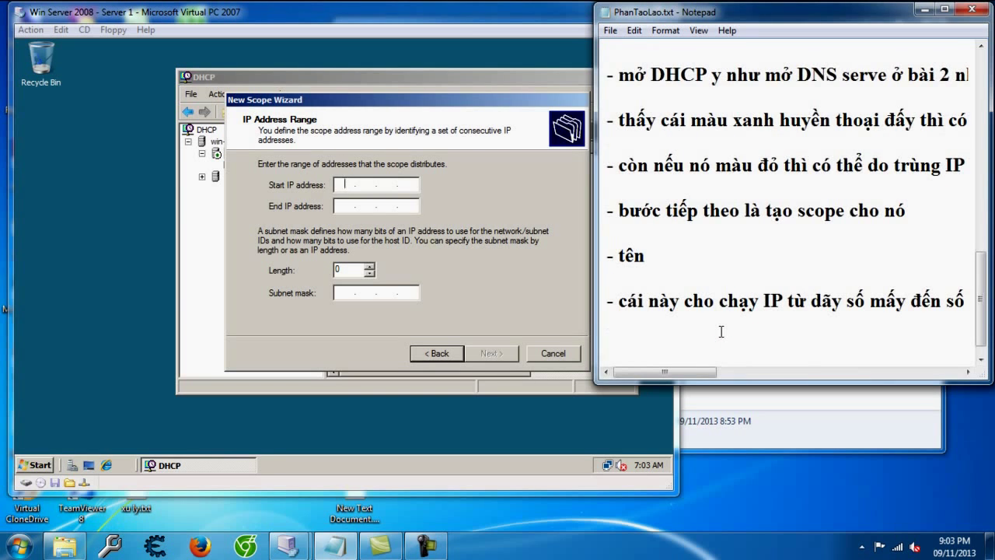
Step: Note a 192.168.9 range of about 100 IPs, then enter the start address with mask 255.255.255.0
type("- Ip là 192.168")
type("8")
key("BackSpace")
type("8")
key("BackSpace")
type("9 nê")
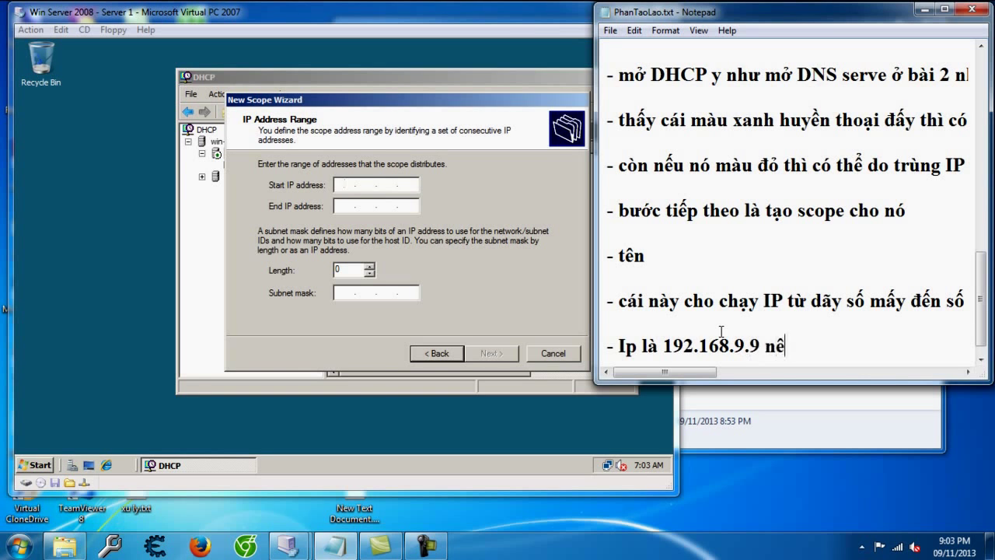
key("BackSpace")
type("ên cho nó chạy")
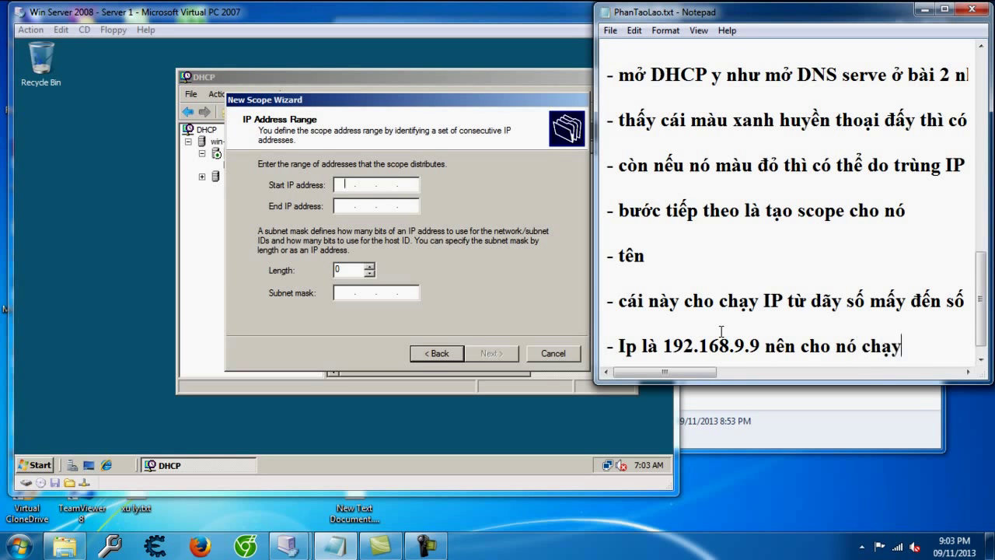
type(" tầm 100ip vừa :v")
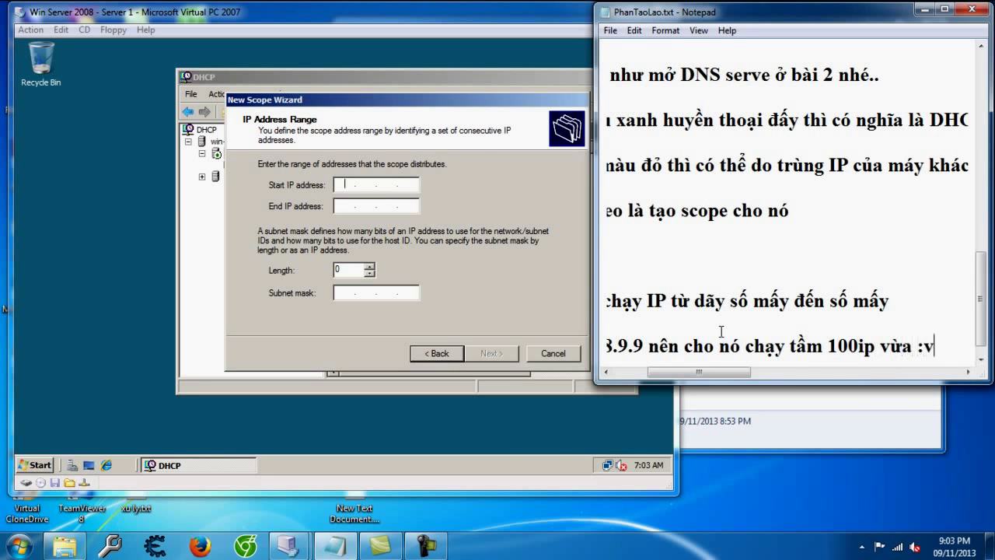
key("Return")
left_click(336, 193)
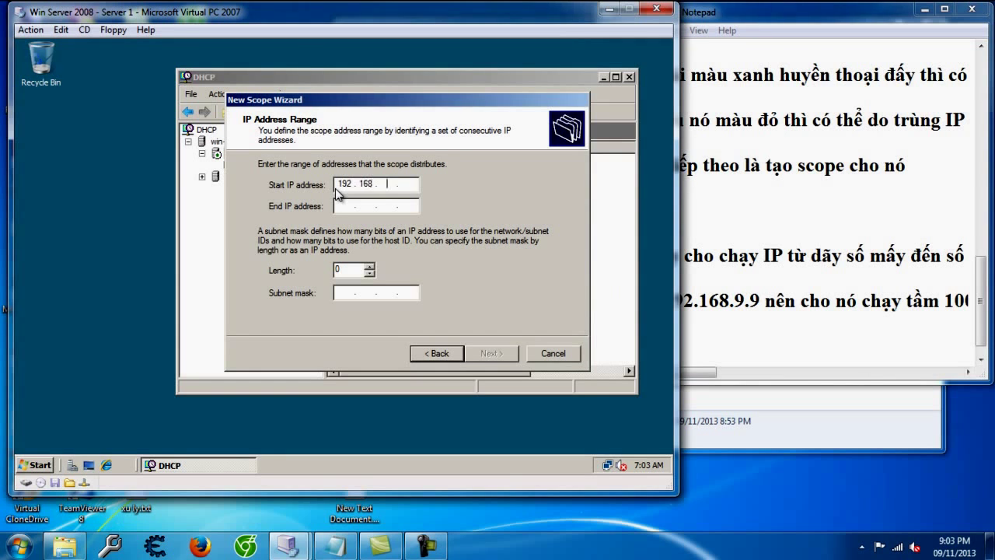
key("Tab")
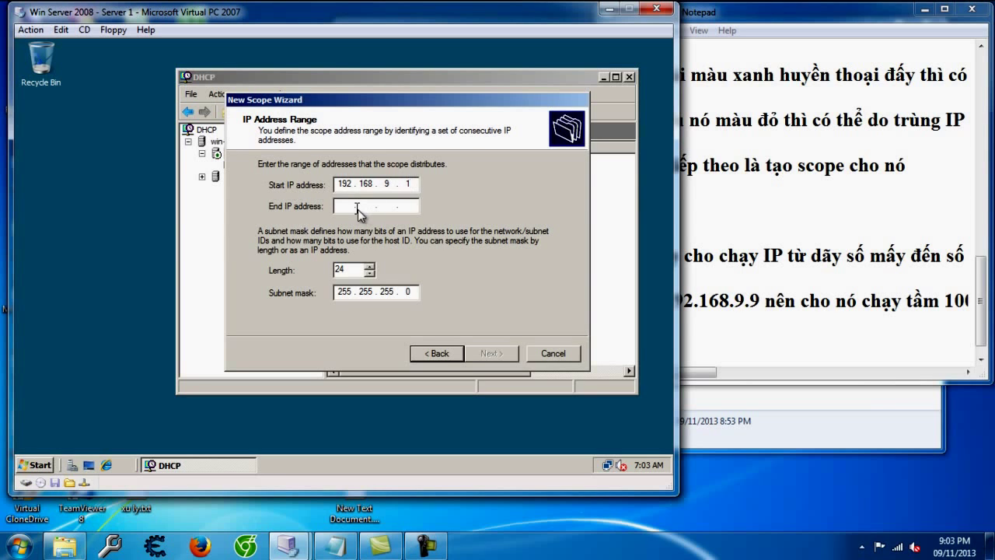
Step: Set the scope range 192.168.9.1–192.168.9.100 with prefix length 21 (255.255.248.0) and continue to exclusions
type("192 . 168 . 9 . 100")
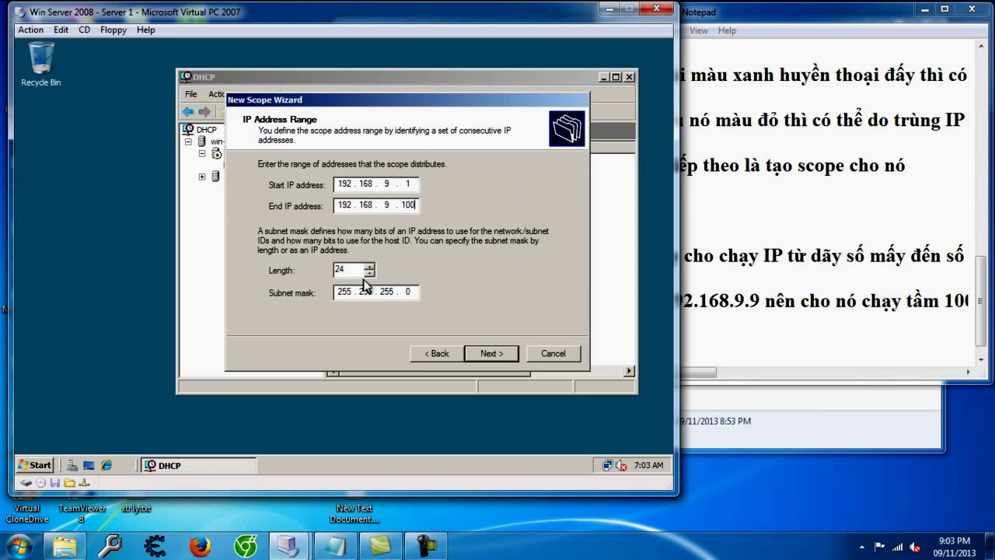
double_click(340, 269)
type("1")
key("BackSpace")
type("21")
left_click(493, 354)
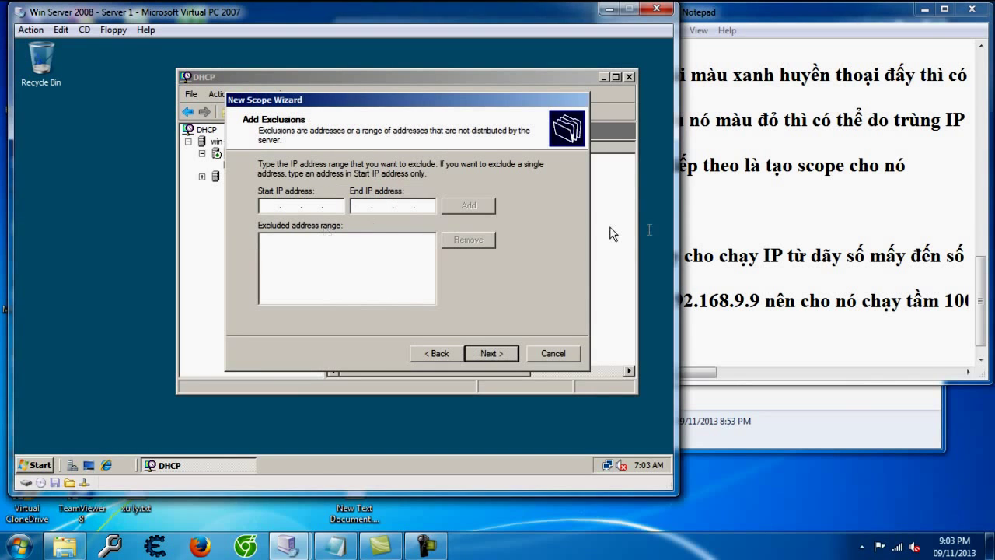
left_click(843, 355)
Step: Note that excluded IPs are reserved for the server, so with 30 reserved the first client gets IP 31
type("phần này là")
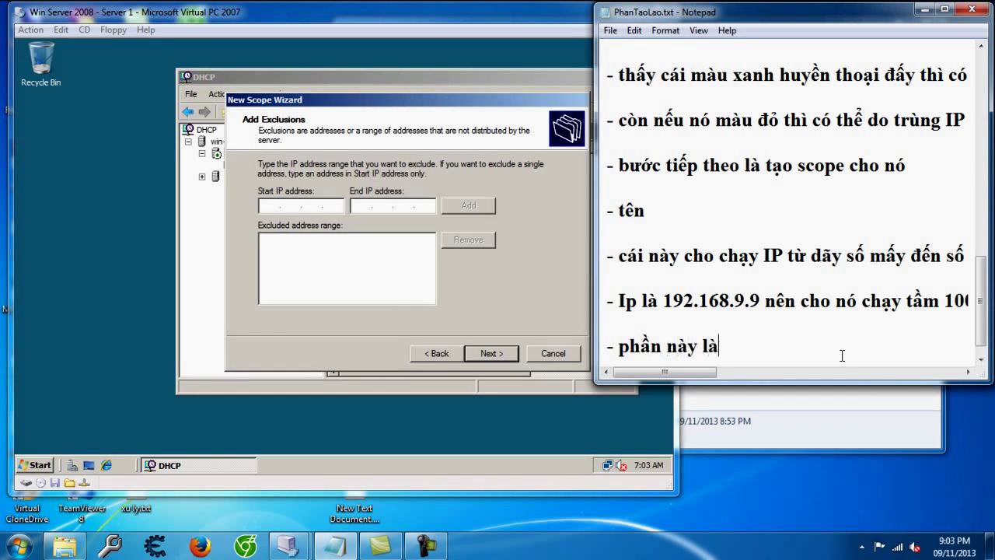
type(" phần dành")
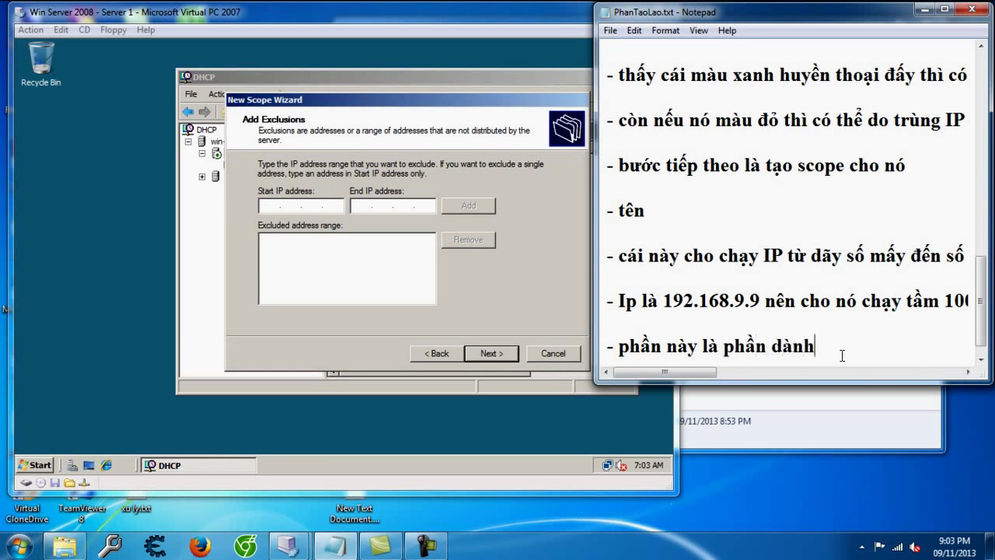
type(" cho IP của serve")
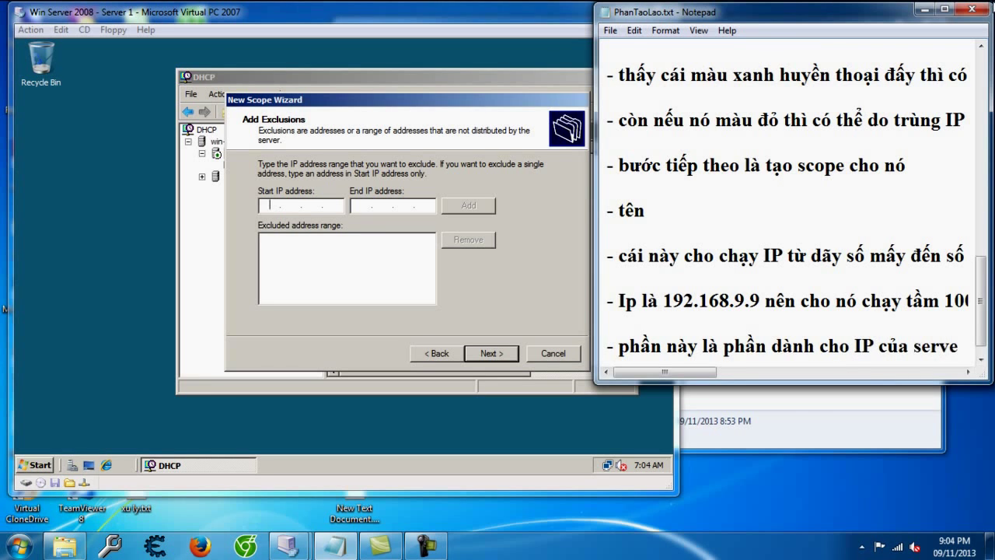
type(" ,")
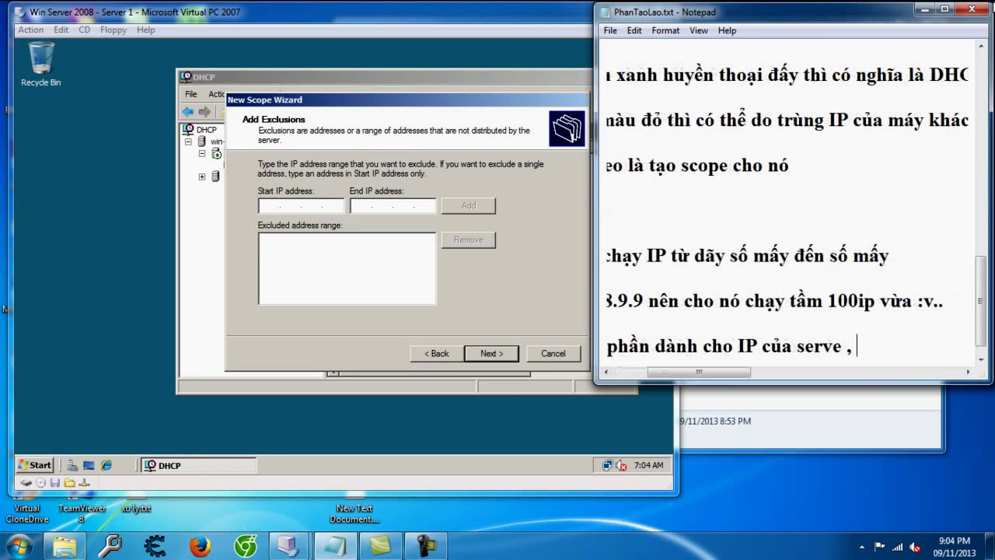
type(" những IP ")
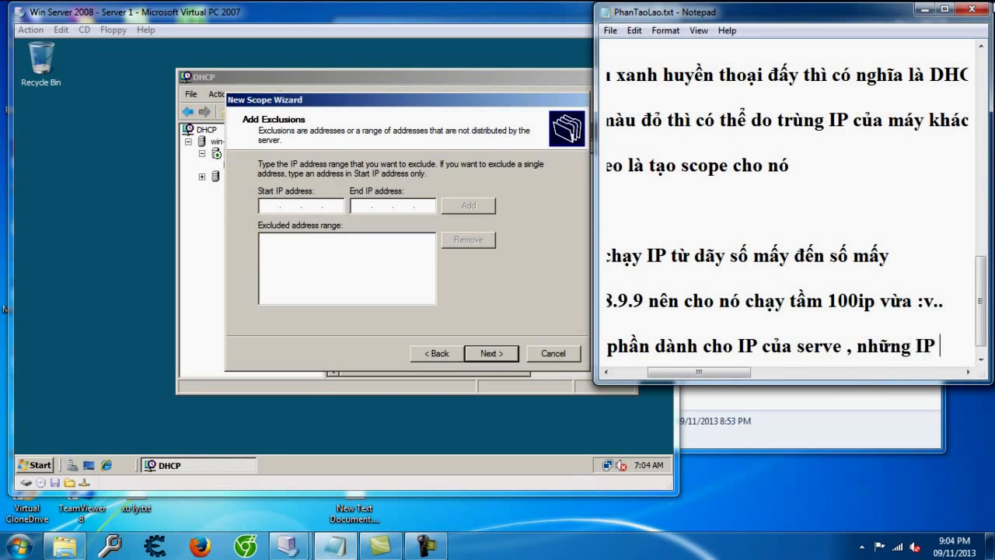
type("này khongô được sử dụ")
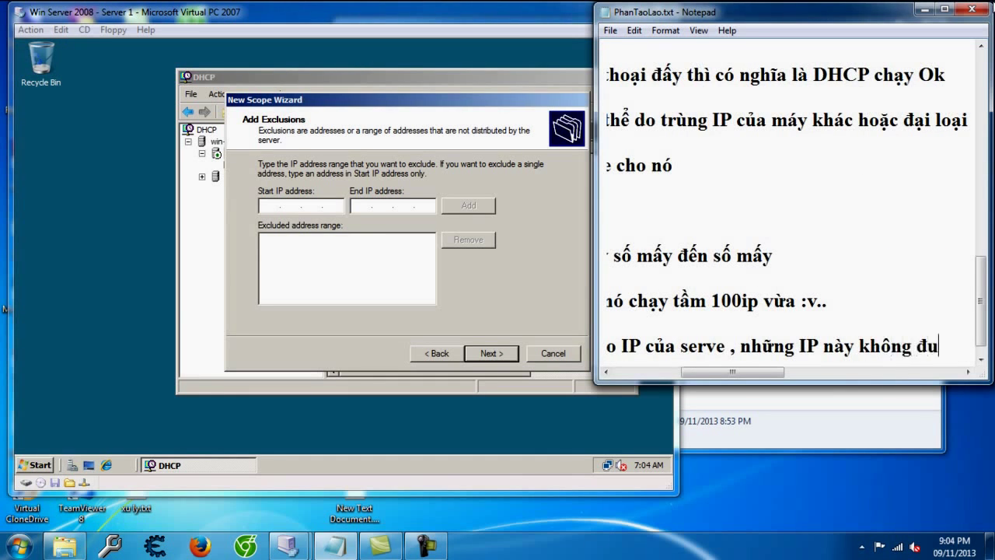
type("ng tr")
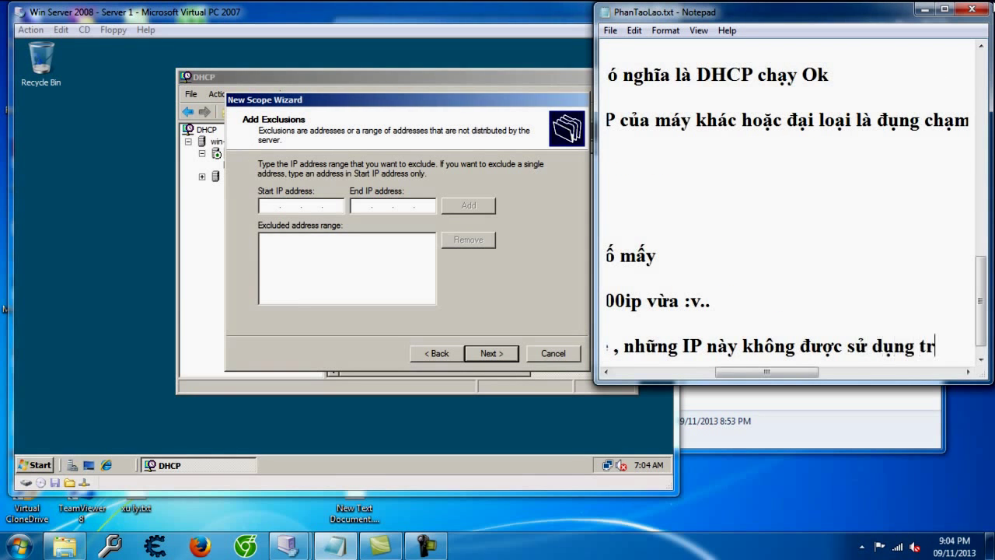
type("ong quá trinh cấp pha")
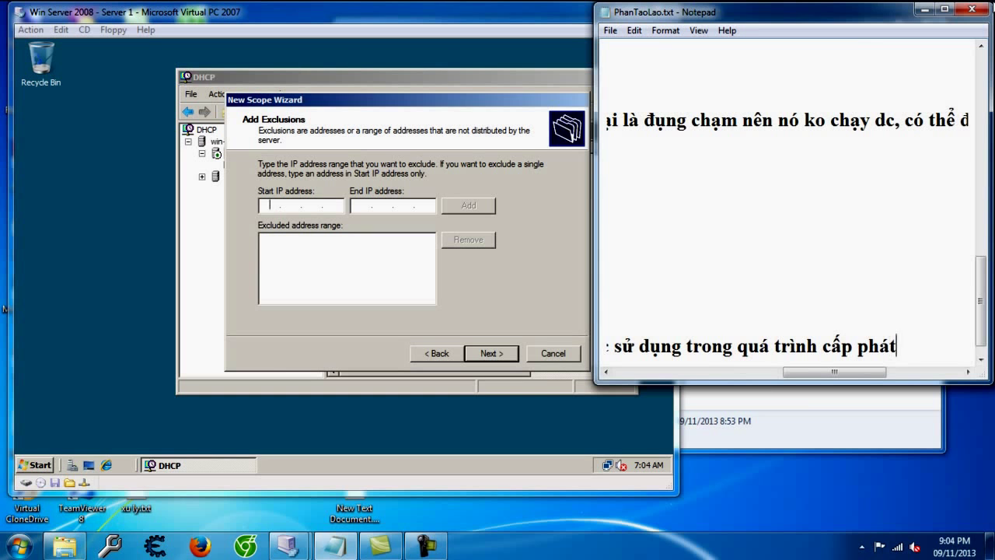
type("t vì dành")
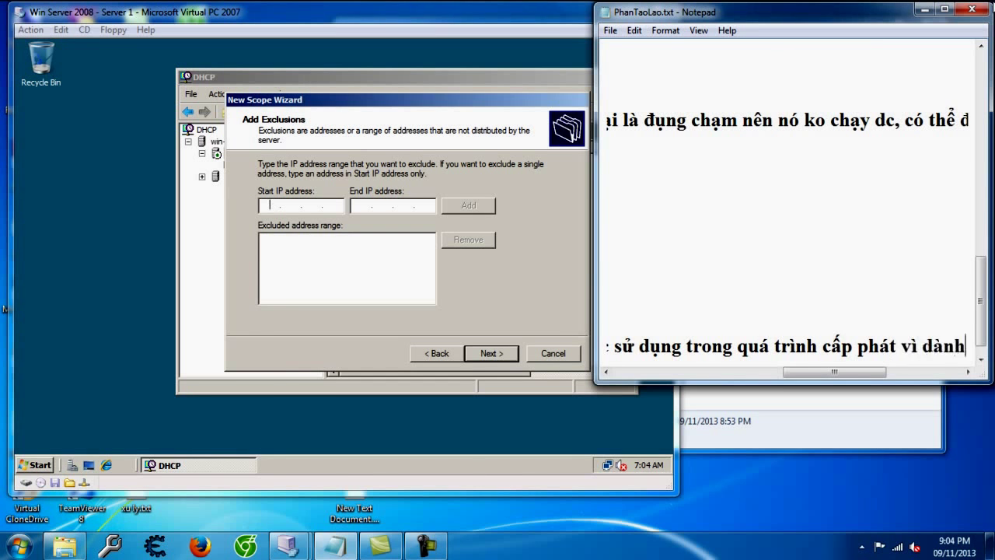
type(" riêng cho server")
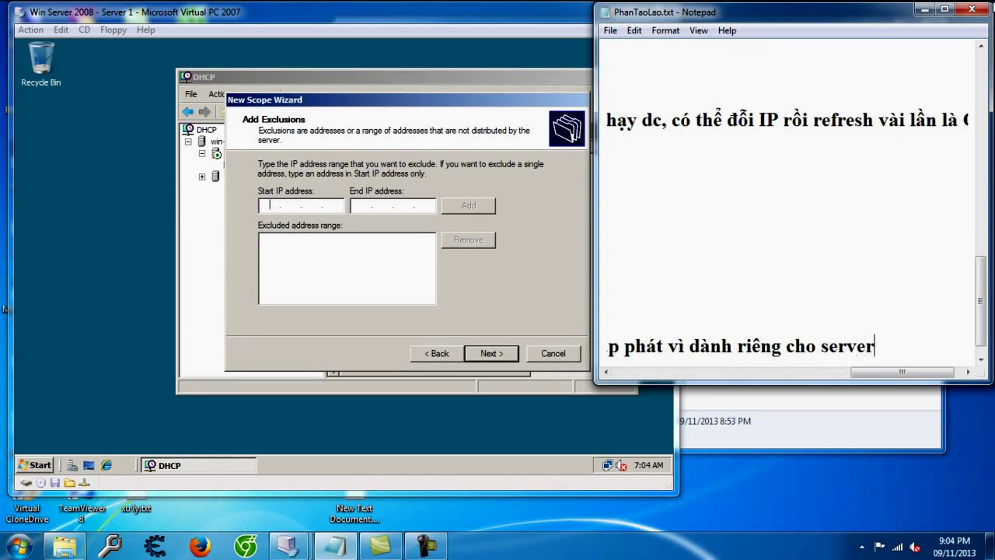
key("Return")
key("Return")
type("- nên nhu")
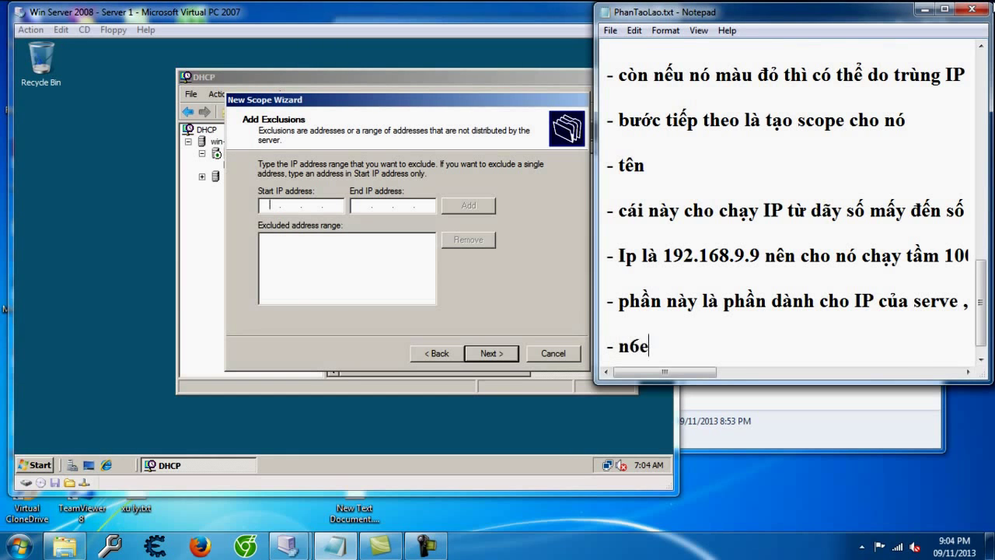
type("ững m")
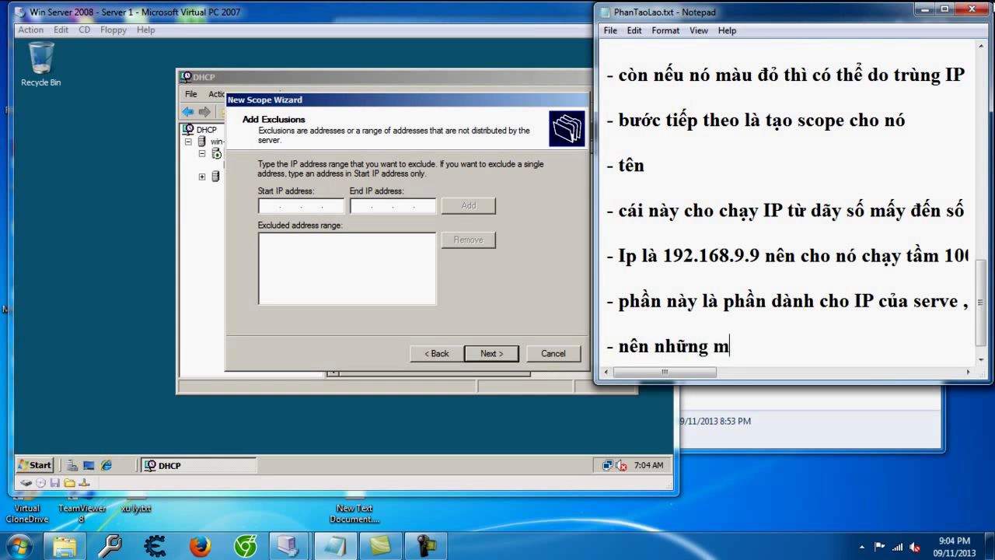
type("áy nào muo")
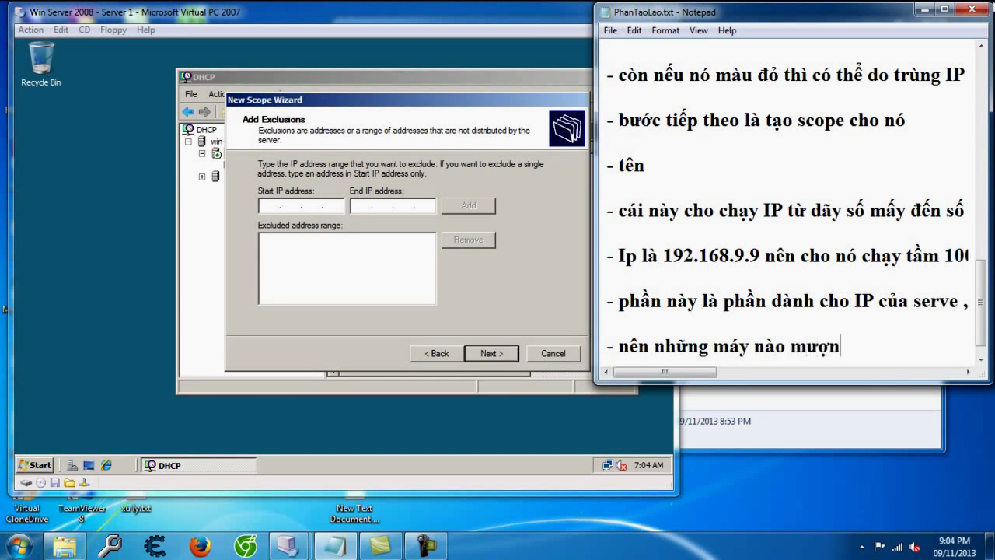
type("n IP của ")
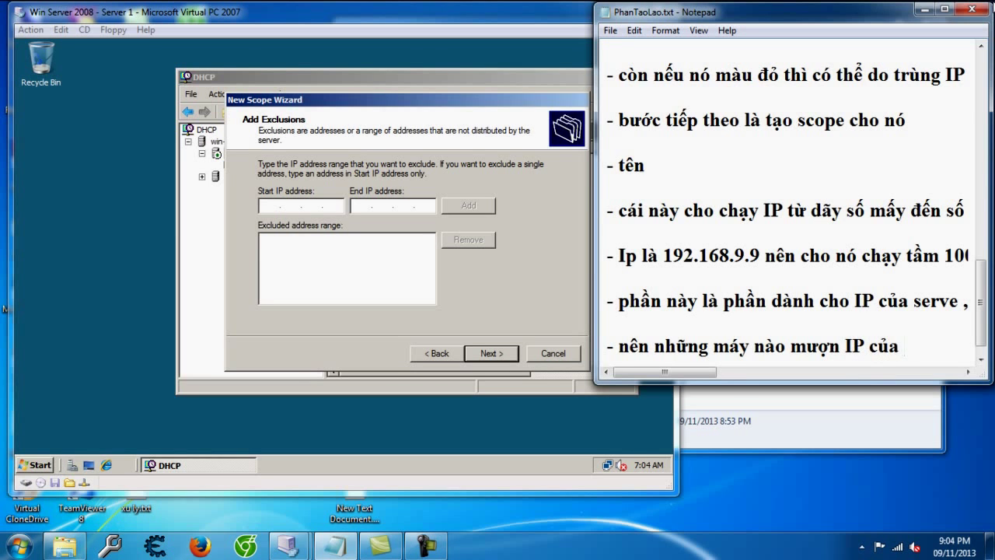
type("DHCP sẽ bă")
type("t đầu tu")
type(" đây")
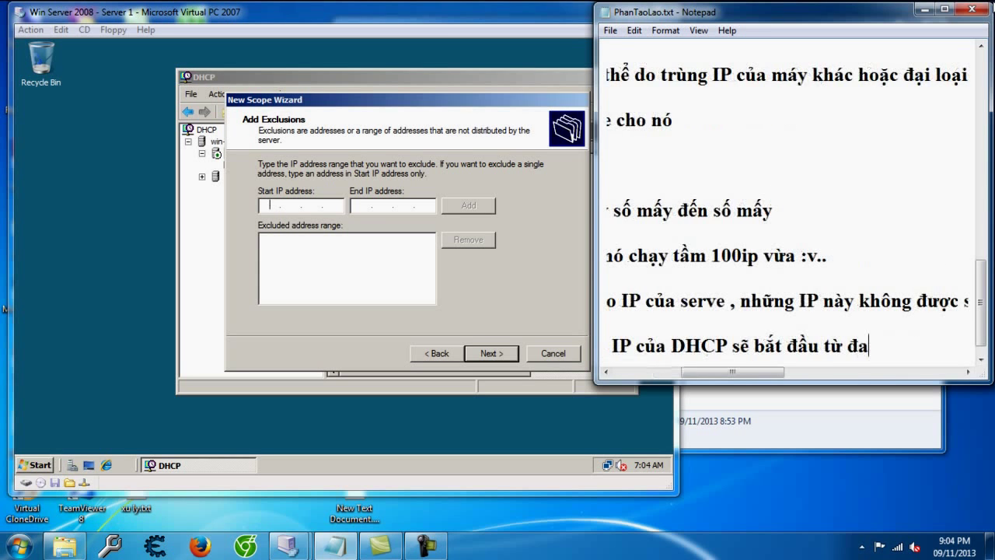
type(", vì")
type("d")
key("BackSpace")
key("BackSpace")
key("BackSpace")
type("í du")
type(" chọn")
type(" 30 IP dành ")
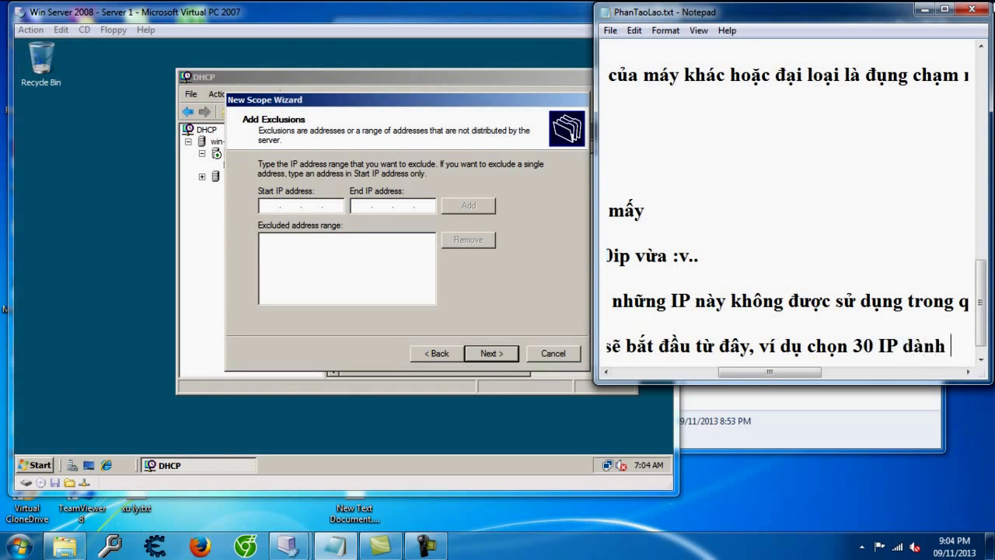
type("cho serve th")
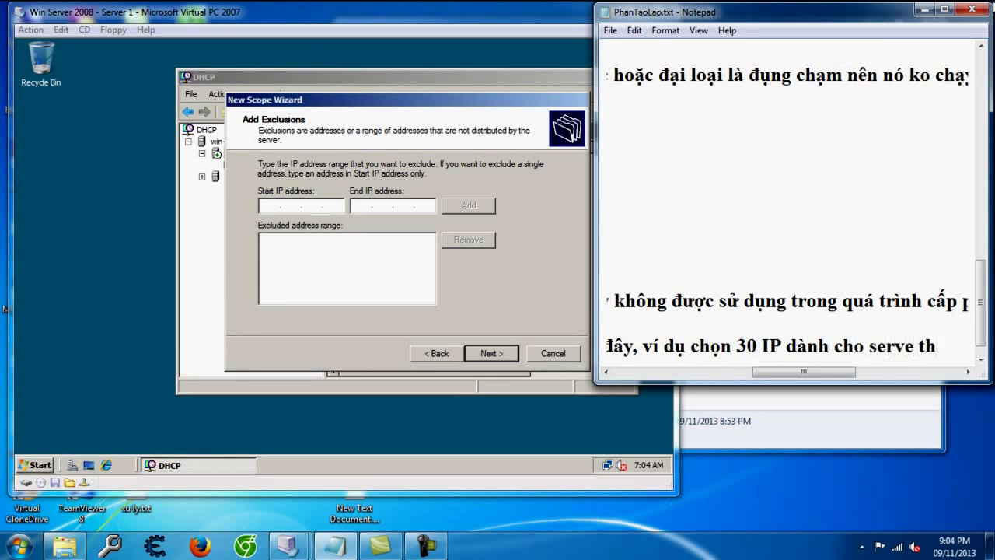
type("ì máy con đầu tiên sẽ lấy là")
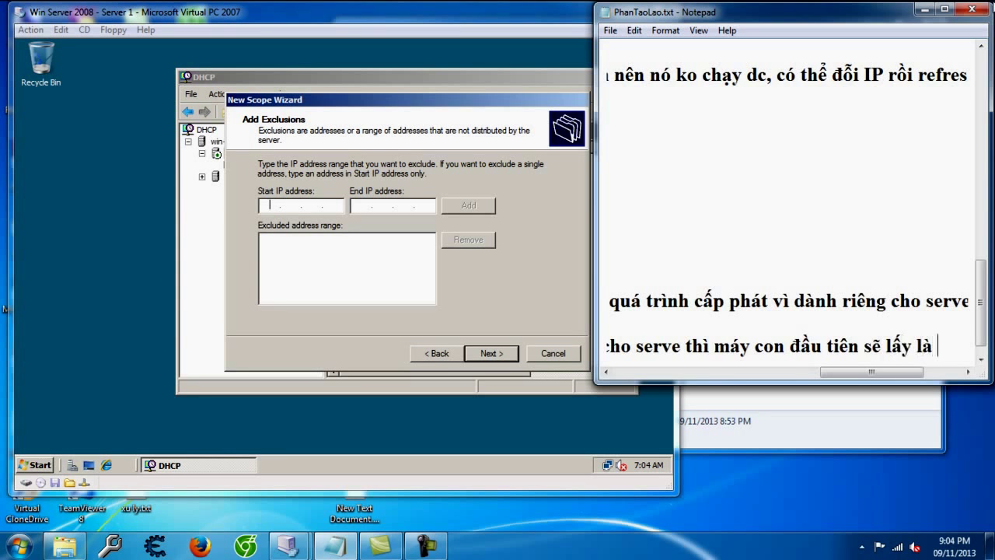
type(" IP 31")
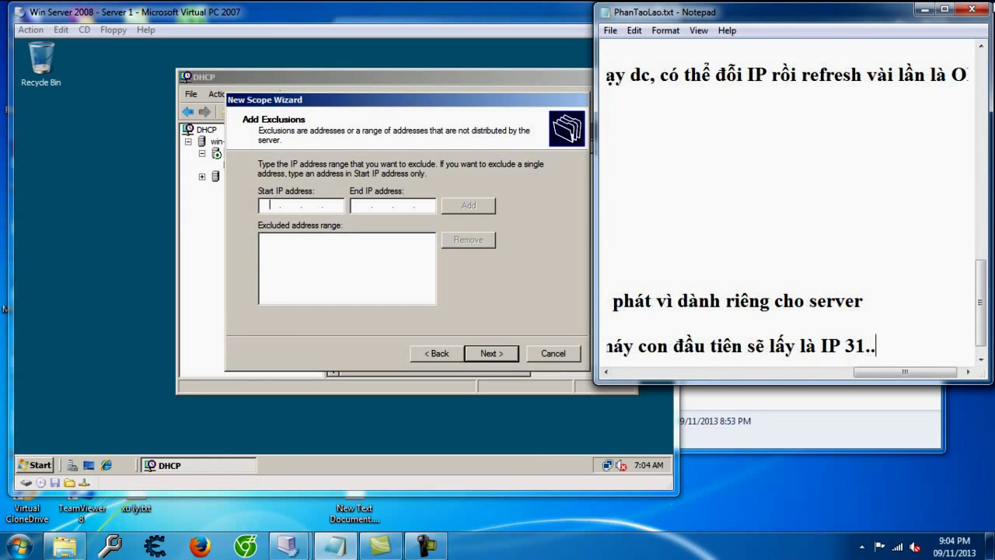
type(".")
key("Return")
key("Return")
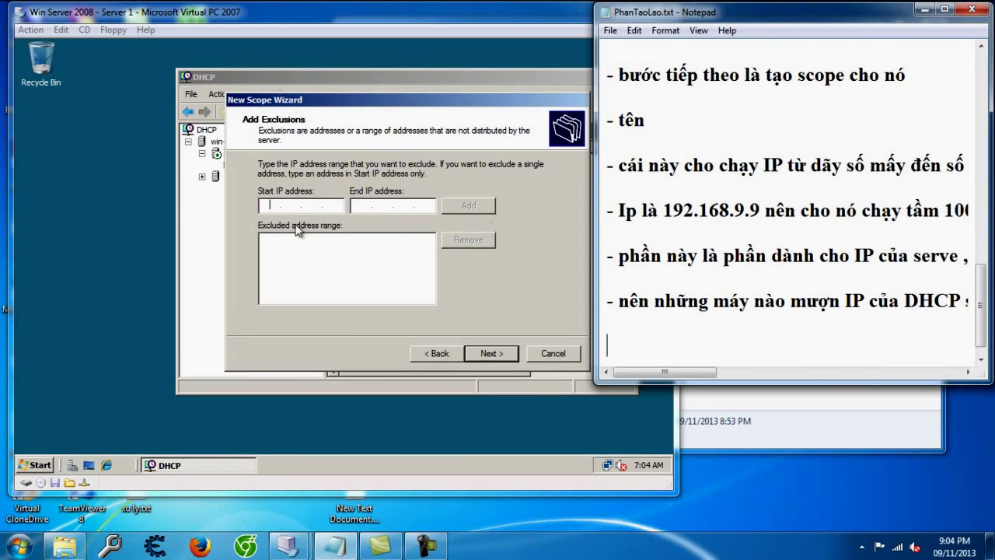
Step: Exclude 192.168.9.1 through 192.168.9.30 from the scope and continue to Lease Duration
left_click(265, 206)
type("192.168.9.")
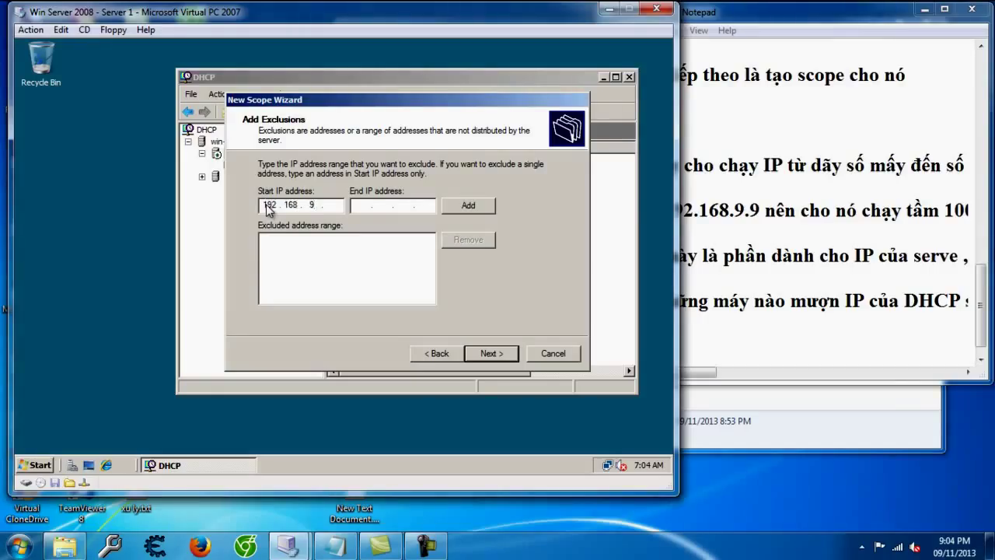
type("1")
left_click(359, 206)
type("192.168.9.30")
left_click(474, 205)
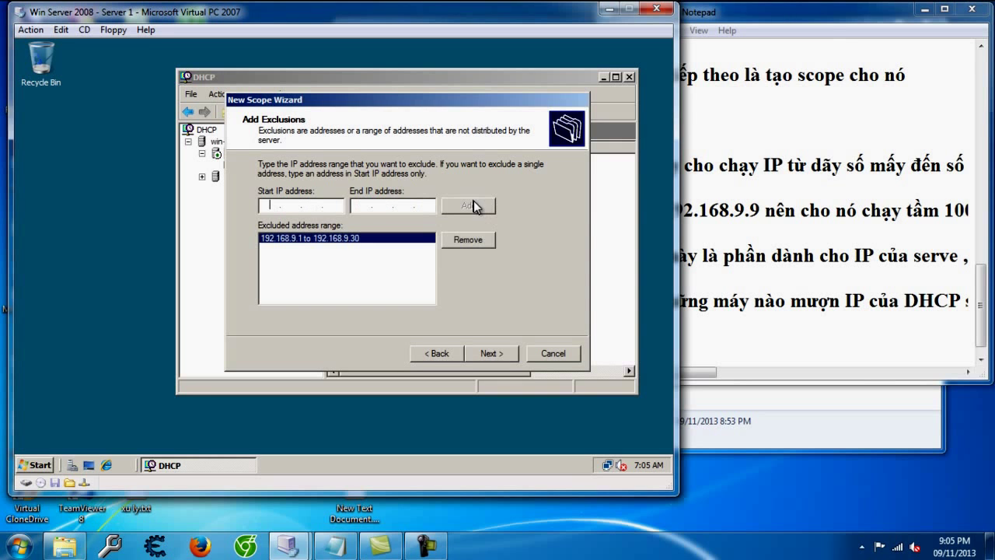
left_click(510, 357)
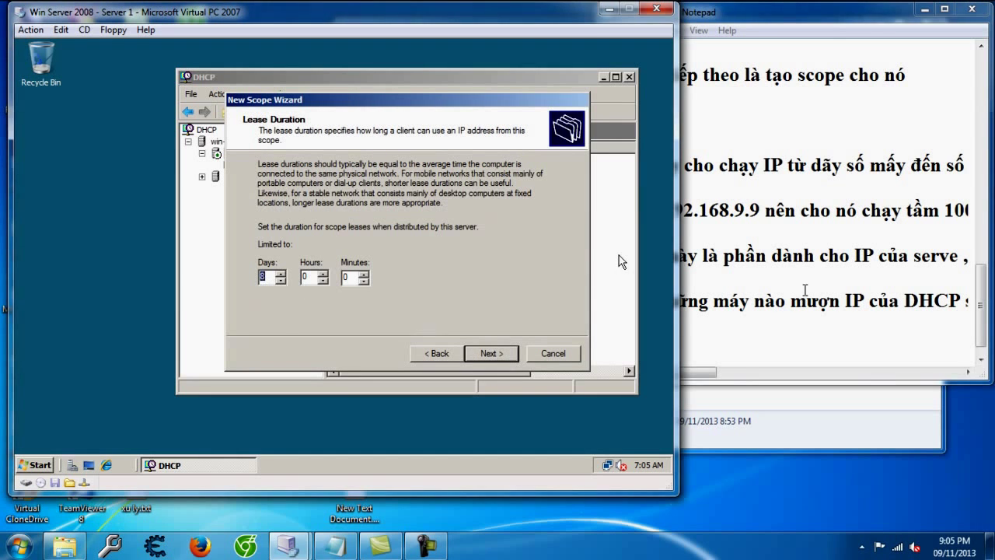
Step: Add a note that the IP lease time is customizable
left_click(781, 335)
type("- Thờ")
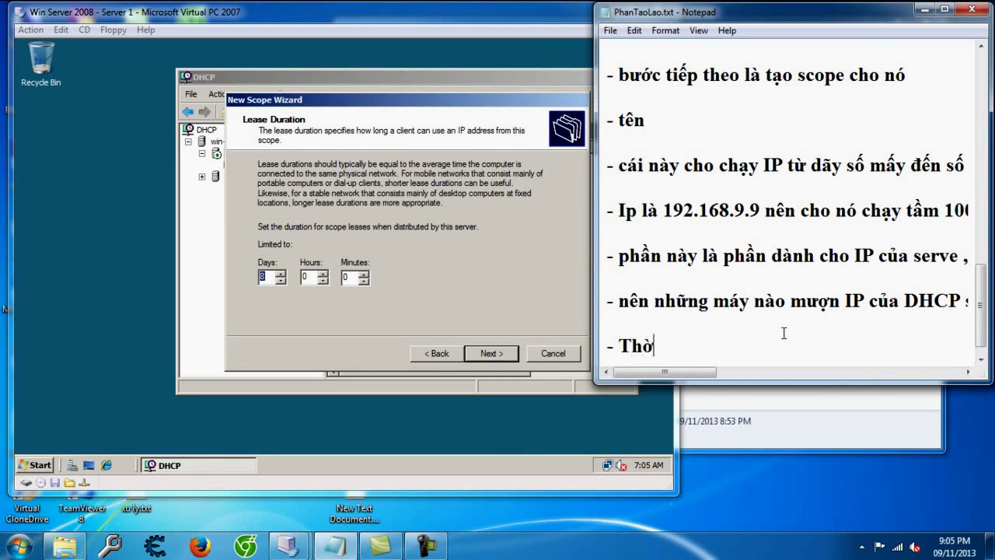
type("i gian cho thuê IP, tùy chỉnh")
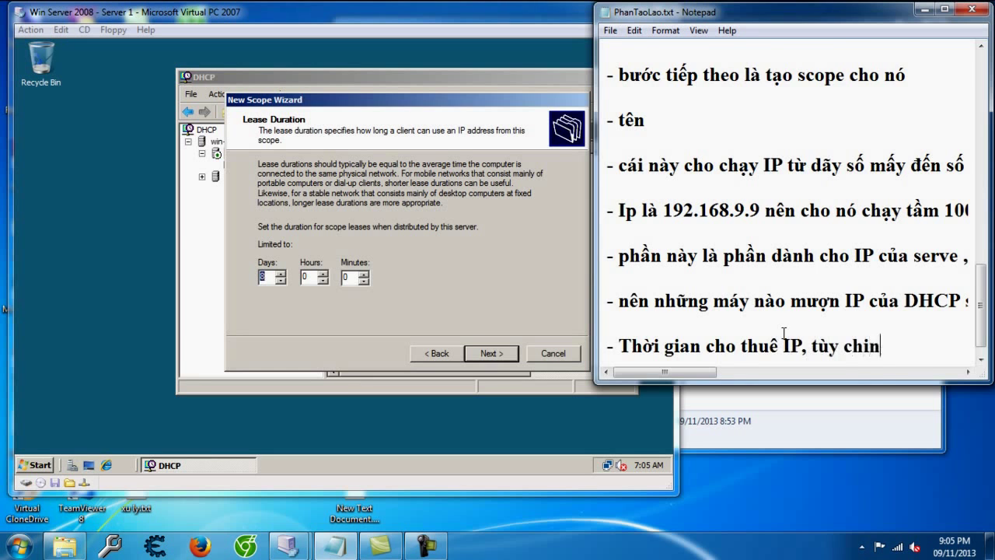
key("Return")
key("Return")
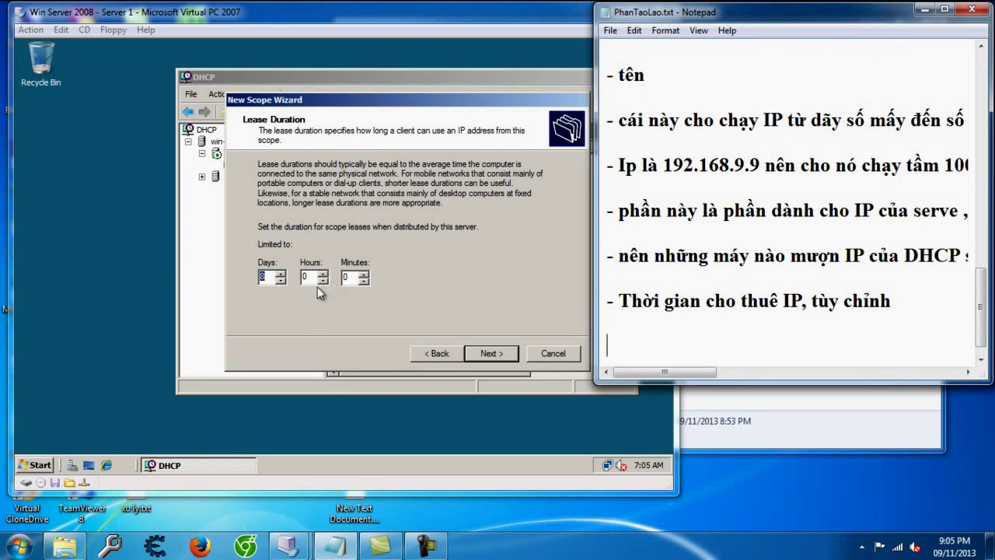
Step: Keep the 8-day 8-hour lease and choose to configure DHCP options now
left_click(318, 279)
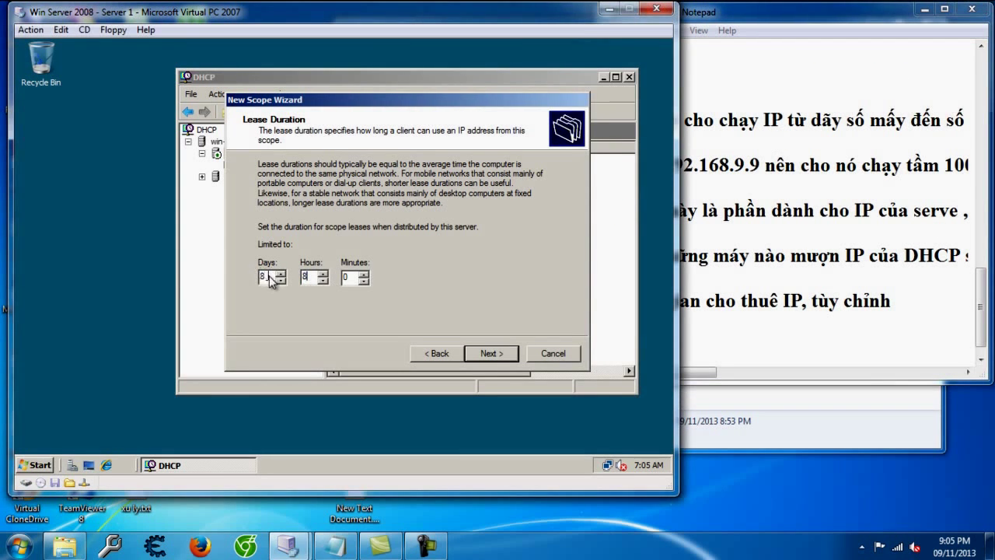
left_click(482, 356)
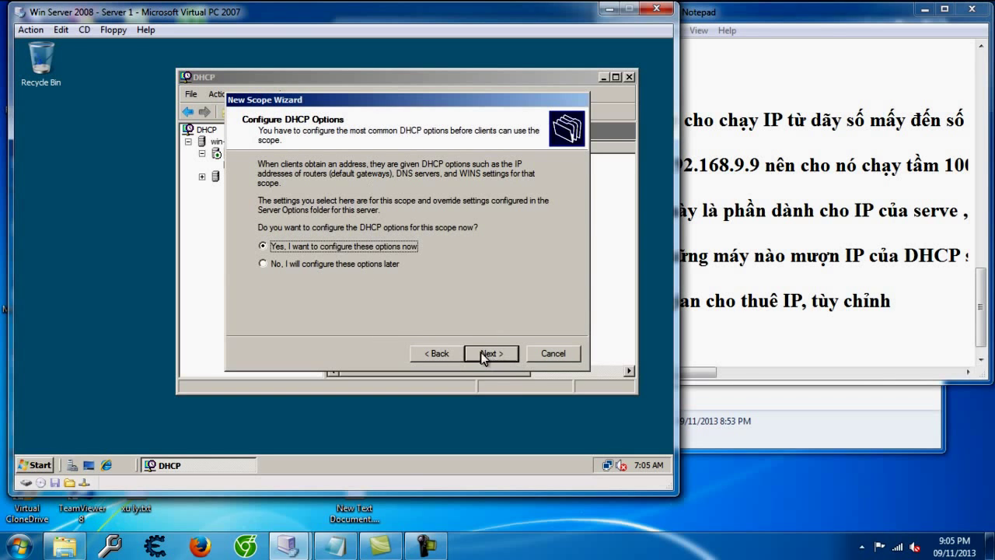
left_click(488, 353)
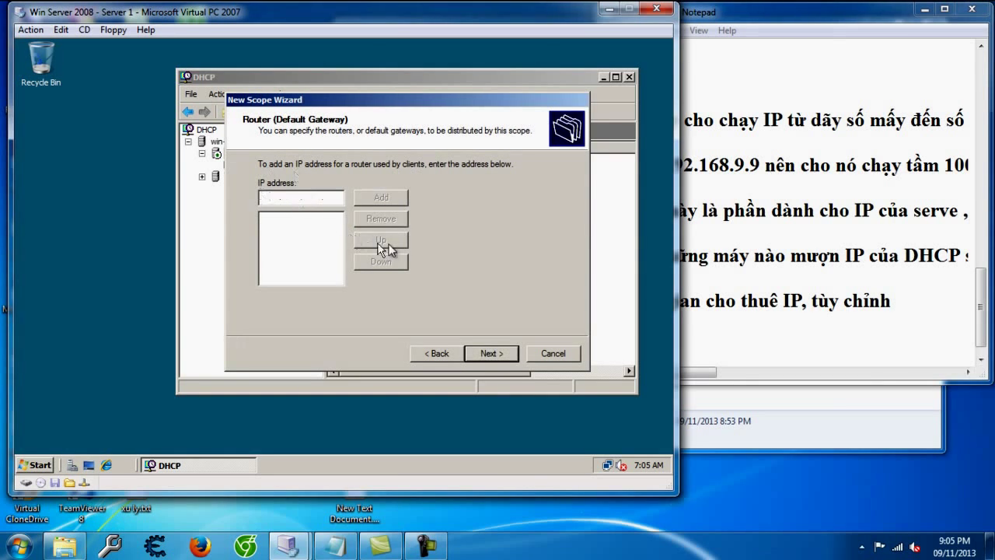
Step: Note that the gateway is your router's IP, or the server's IP if there is no router
left_click(821, 358)
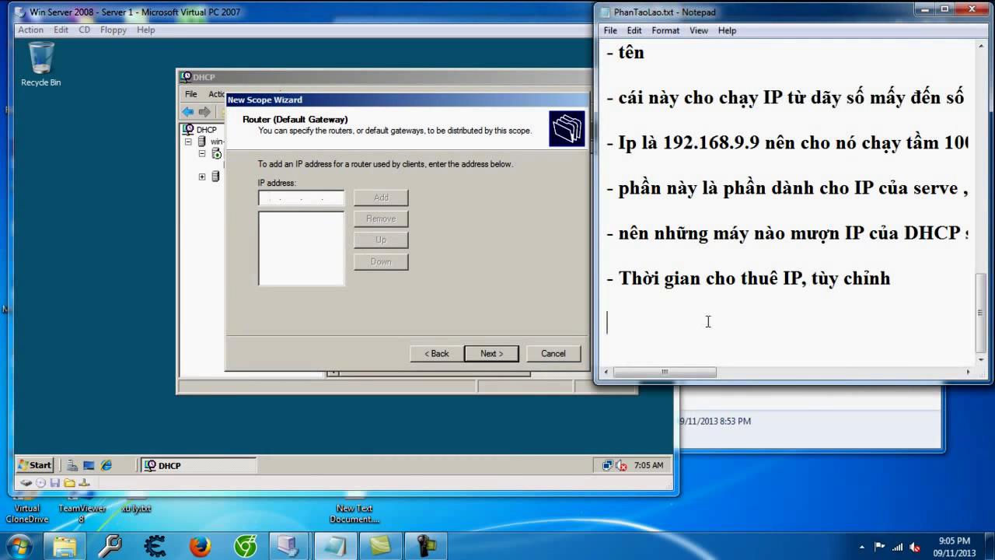
type("cái này là { c")
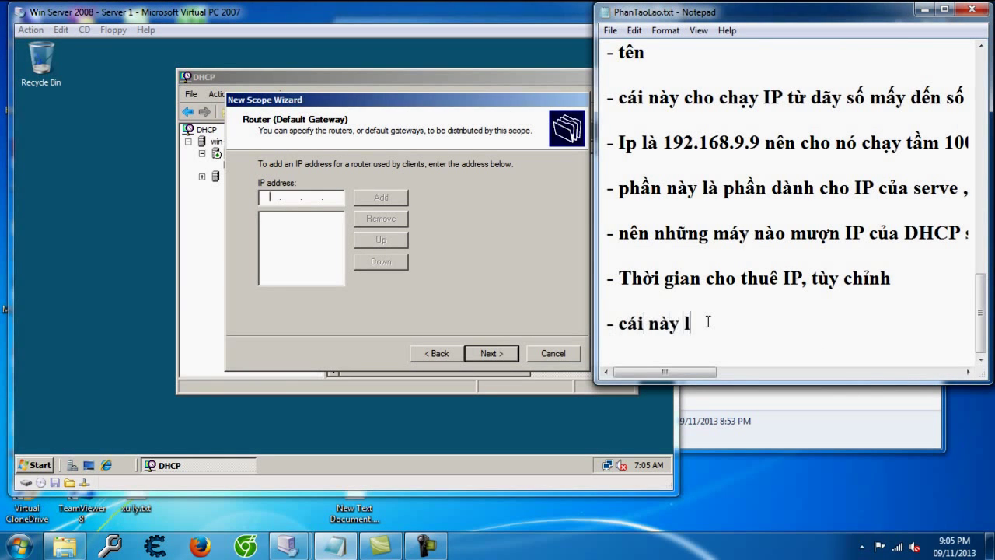
key("BackSpace")
key("BackSpace")
key("BackSpace")
type("p của router của ")
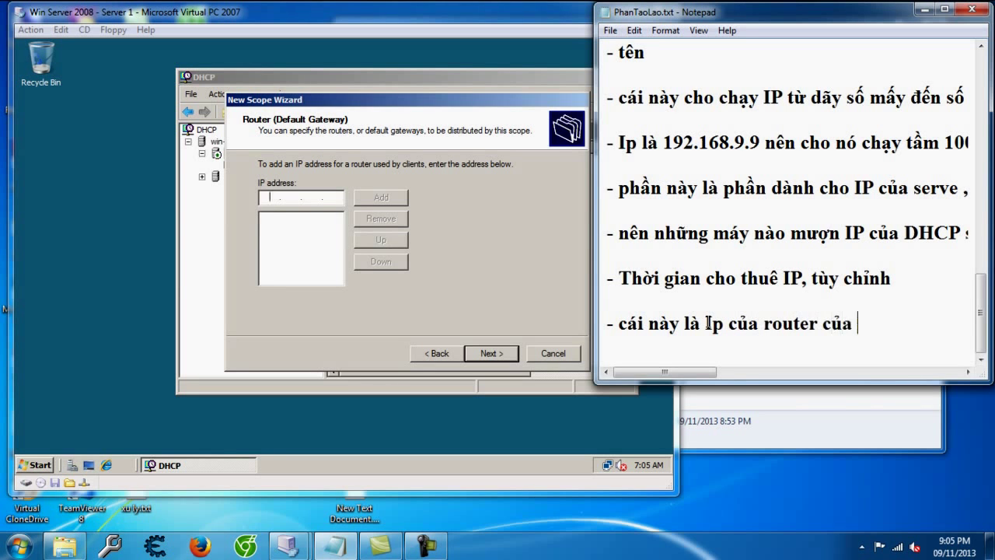
type("mình, ko cos thì lấy Ip s")
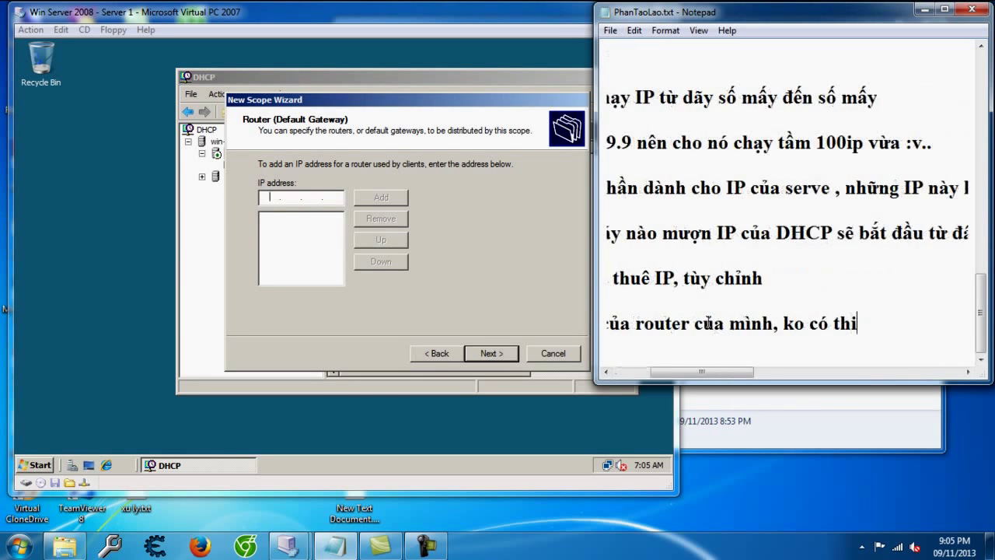
type("erve")
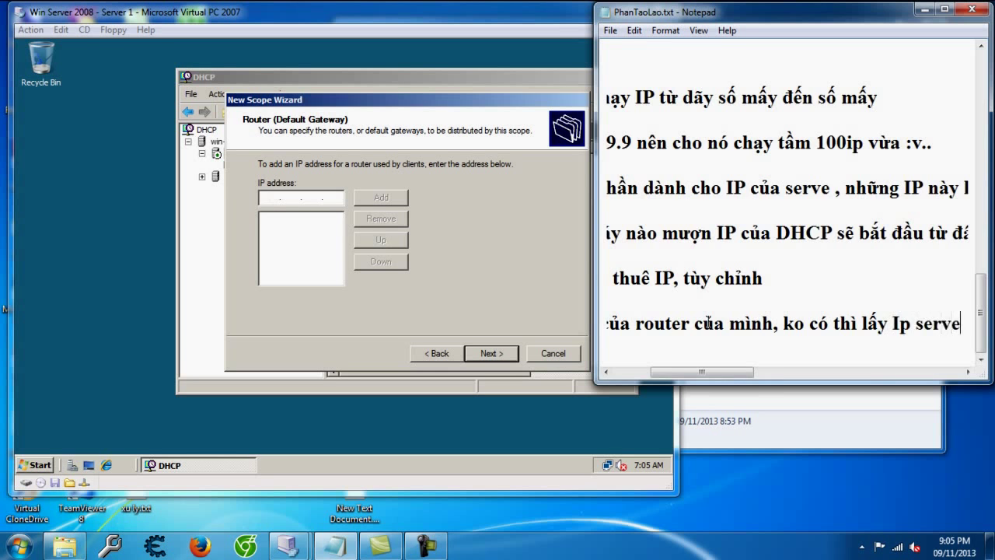
type(" thoi")
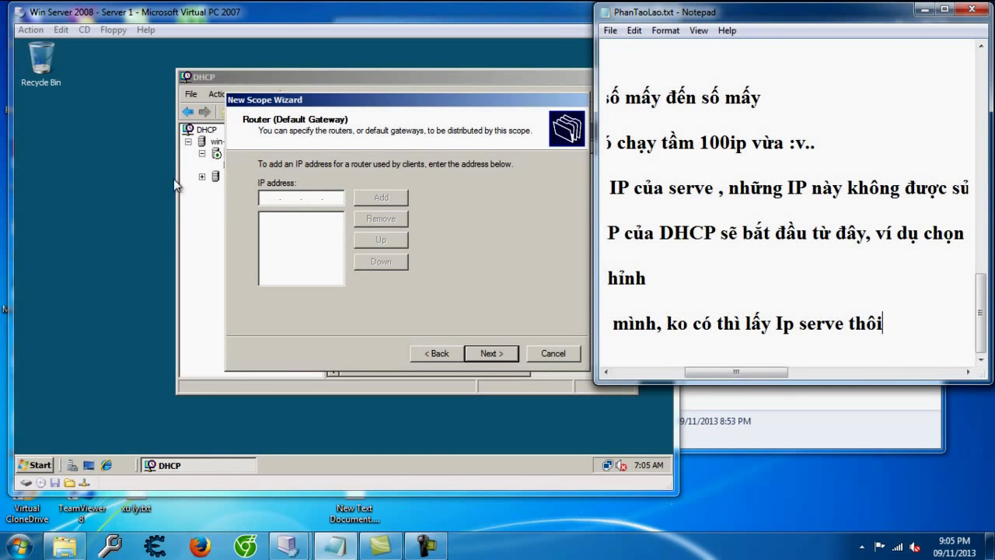
Step: Enter 192.168.9.9 as the router (default gateway) address
left_click(265, 199)
type("192 . . .")
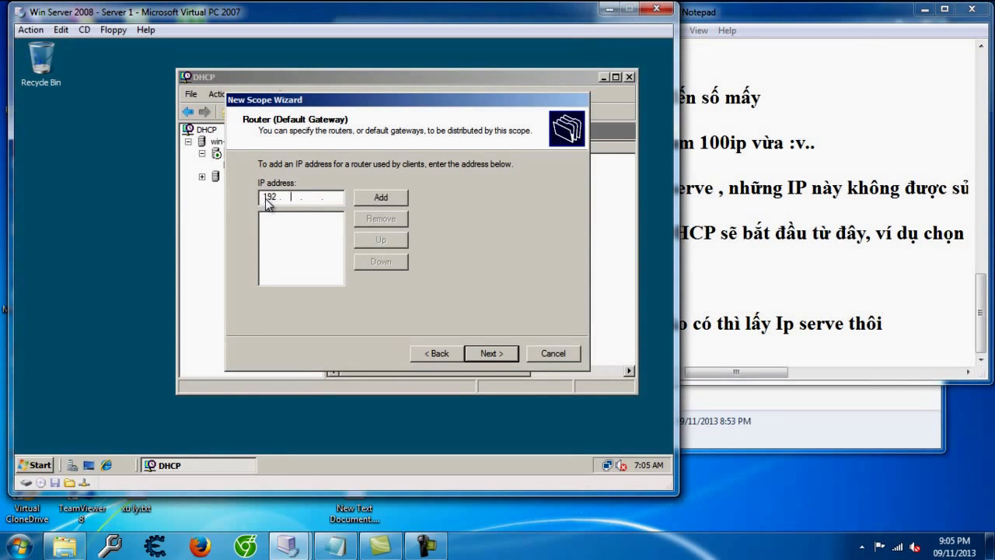
key("Tab")
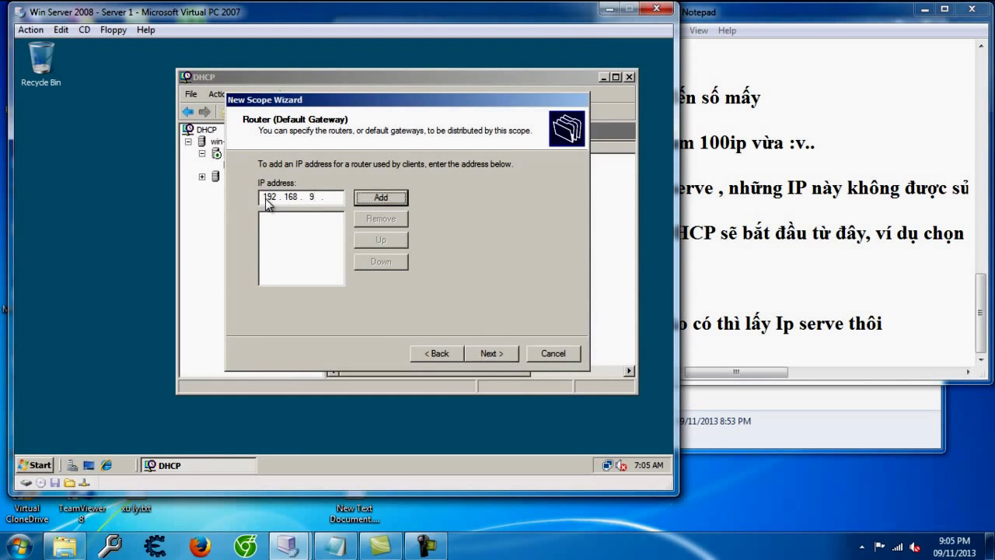
left_click(343, 196)
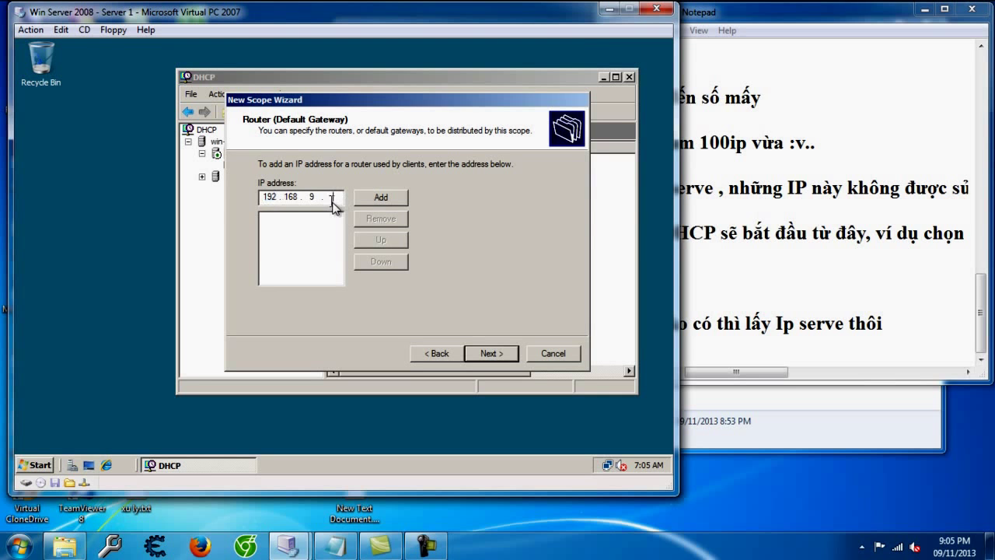
Step: Add router 192.168.9.9, move on to DNS servers, and note what the DNS server field is
left_click(393, 197)
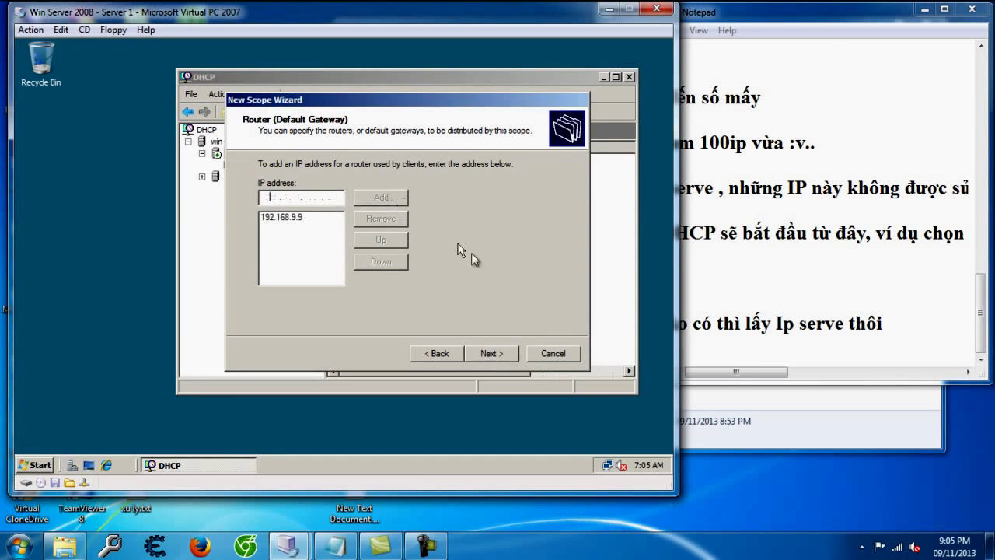
left_click(495, 355)
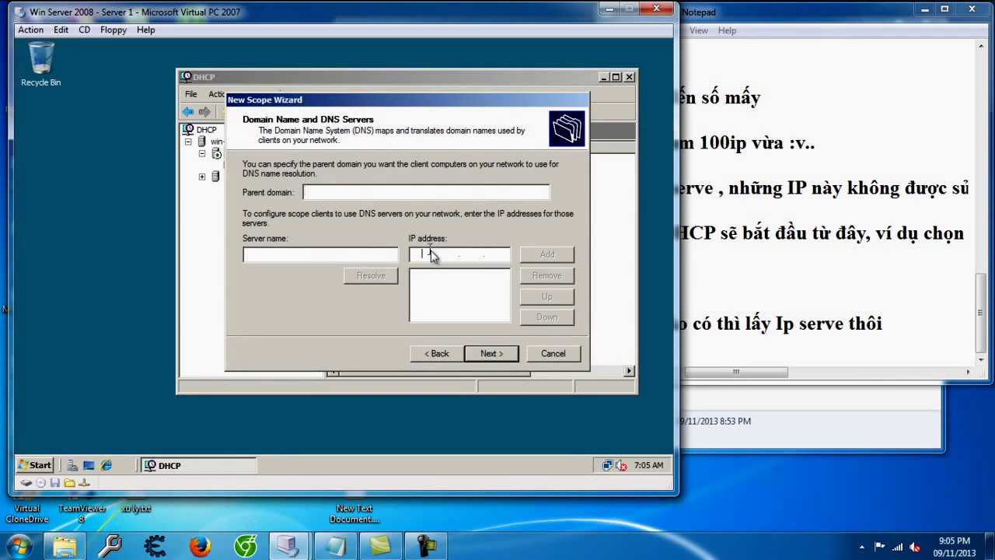
left_click(774, 347)
type("-")
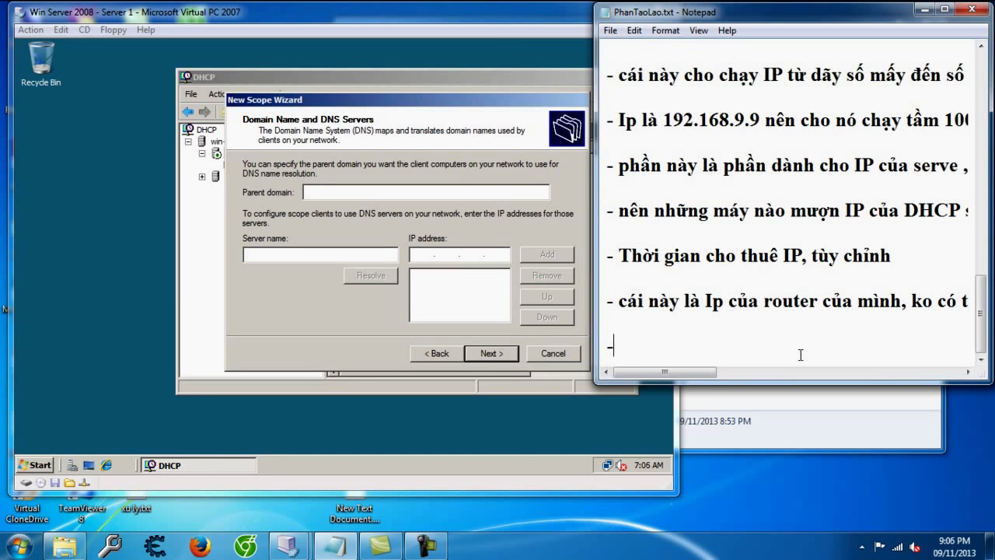
type(" cái này ")
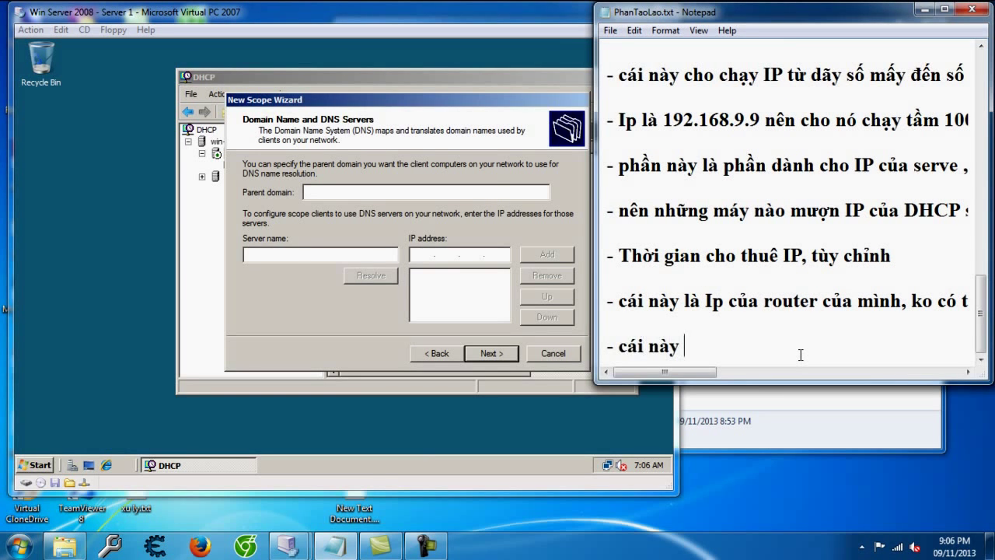
type("là DNS serv")
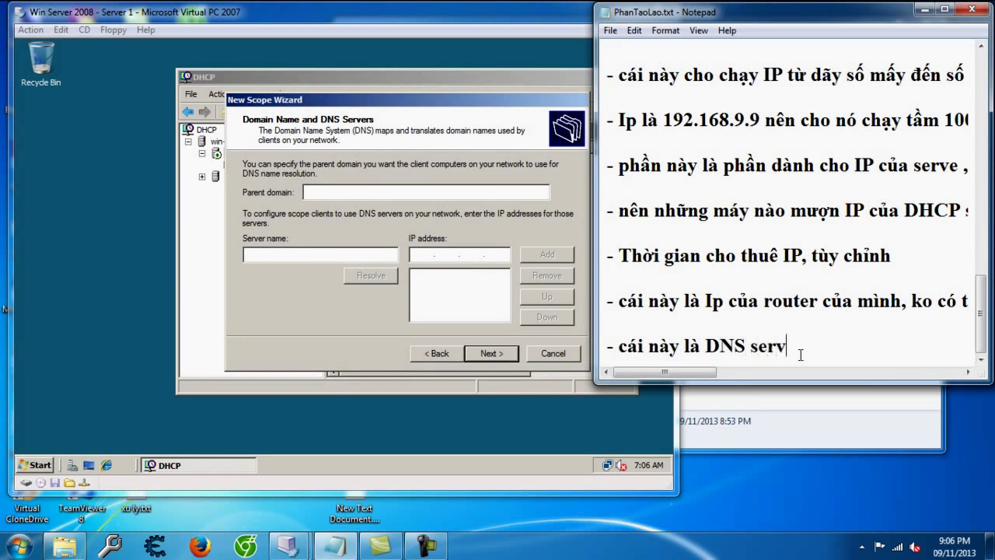
type("e... lấy DNs server")
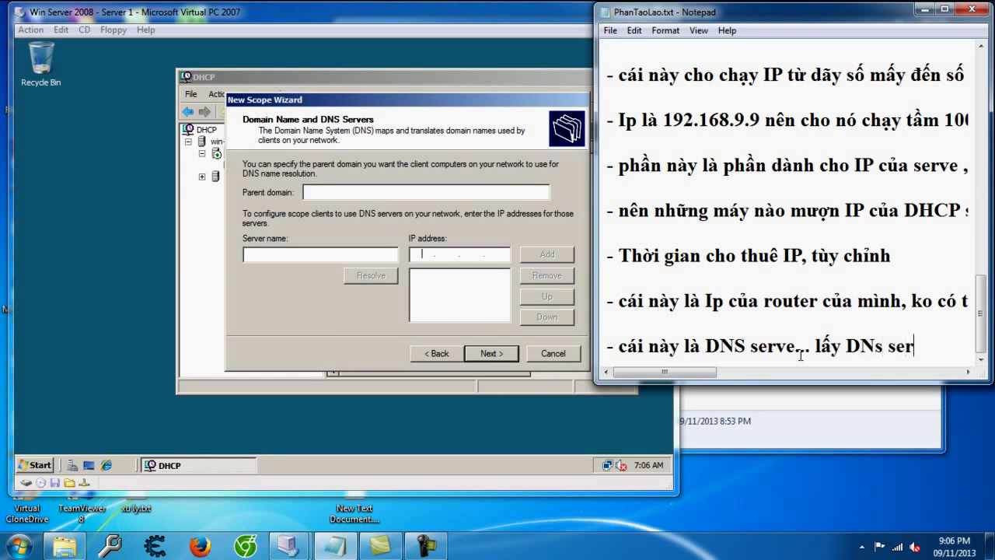
Step: Look up the server's DNS address in its Local Area Connection IPv4 properties
left_click(524, 405)
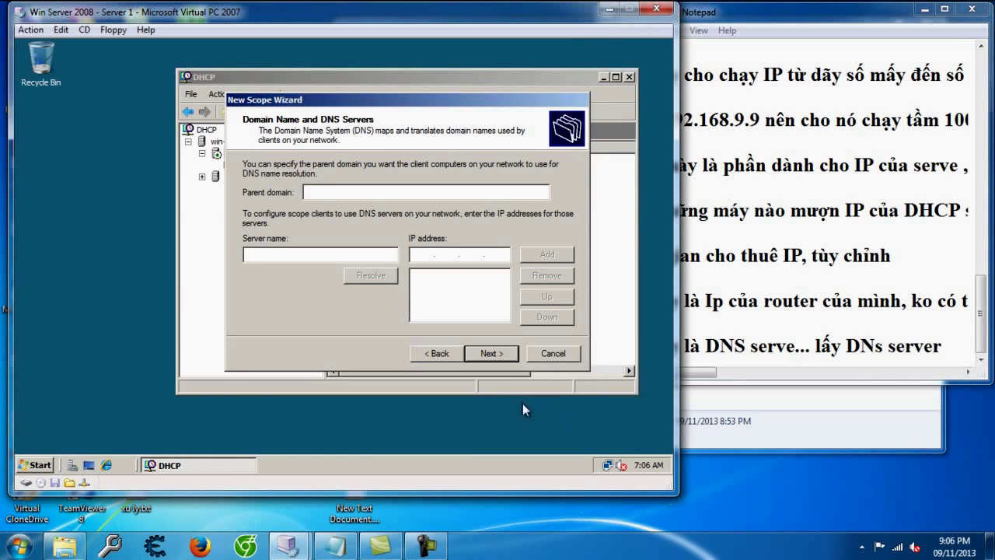
left_click(621, 465)
left_click(611, 442)
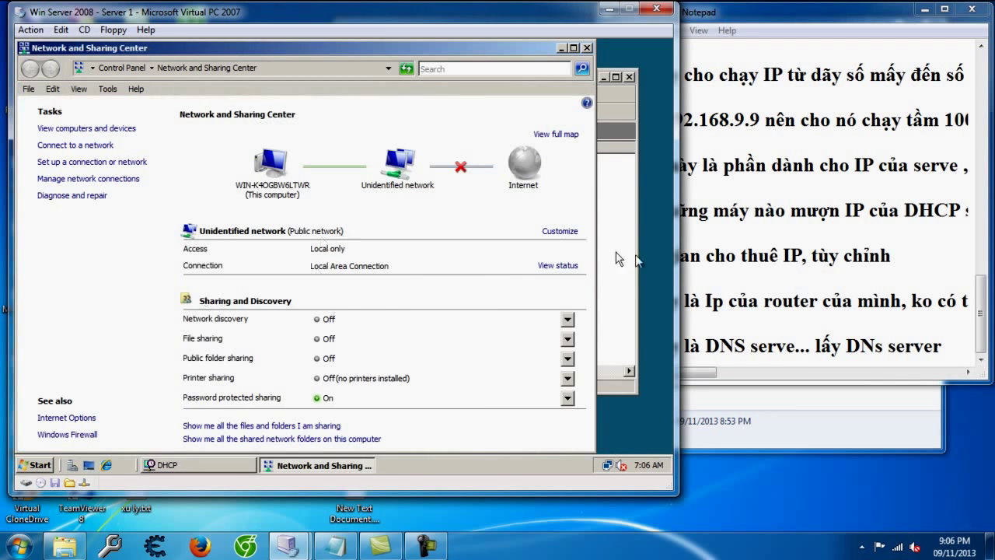
left_click(560, 265)
left_click(272, 369)
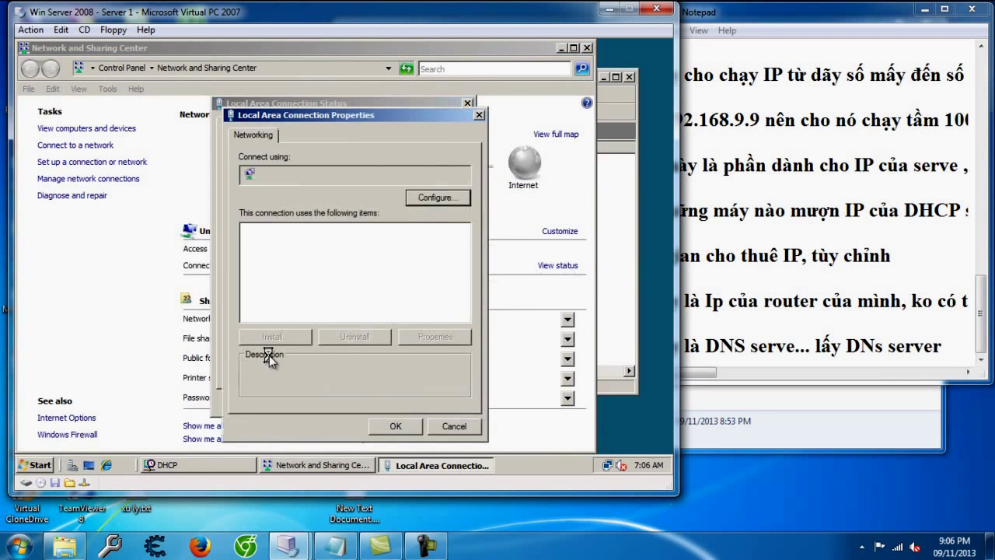
double_click(333, 280)
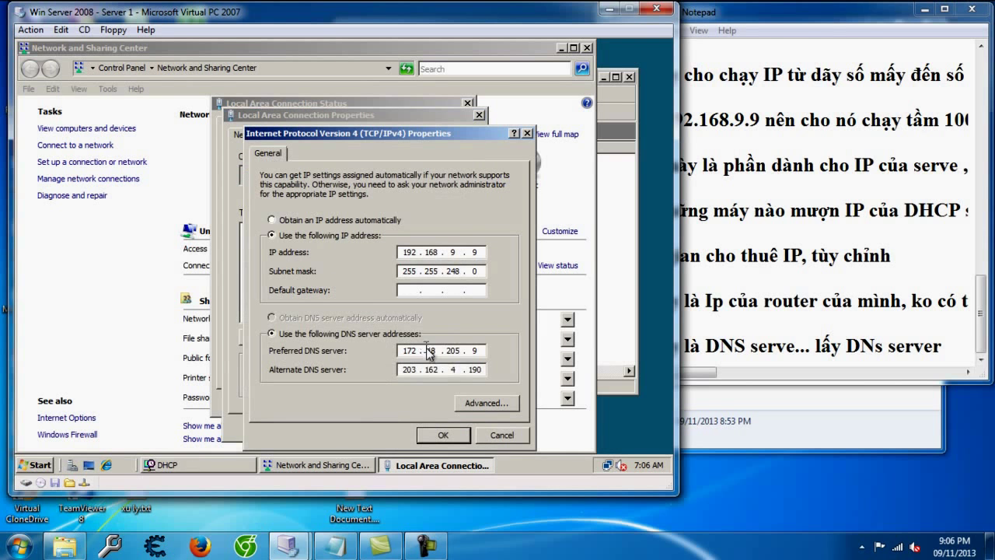
Step: Add 172.18.205.9 as the scope's DNS server and continue to WINS Servers
left_click(624, 308)
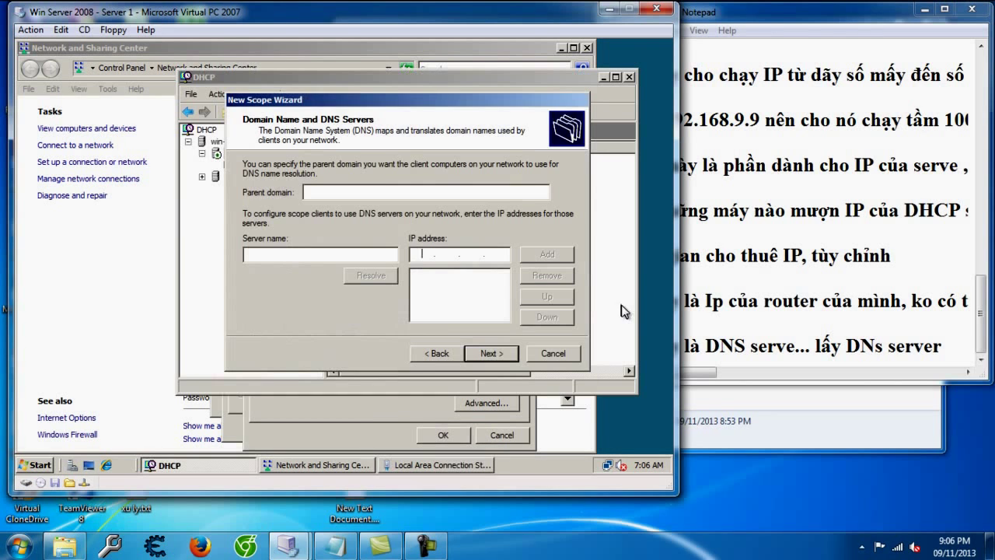
type("172 . 18 . 205 . 9")
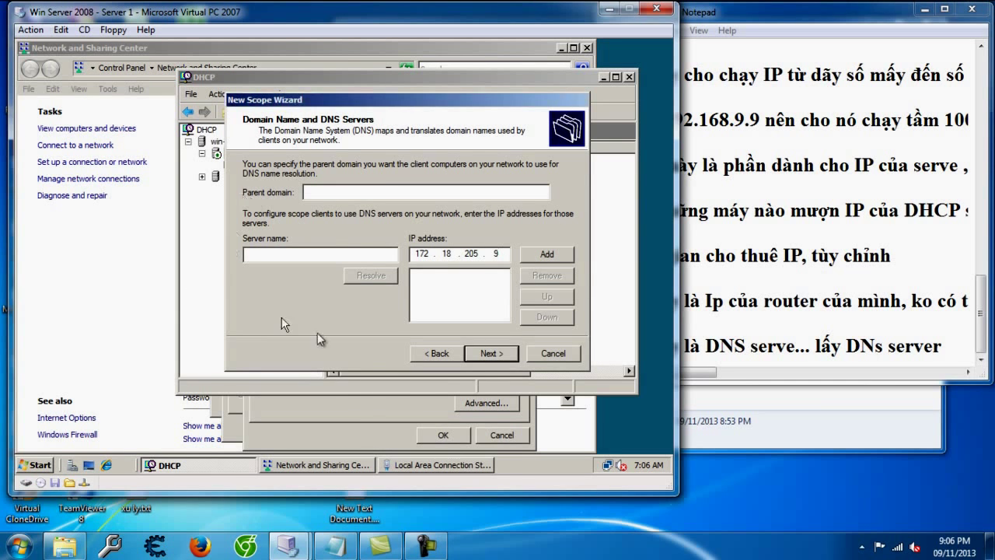
left_click(421, 427)
left_click(540, 275)
left_click(548, 255)
left_click(494, 353)
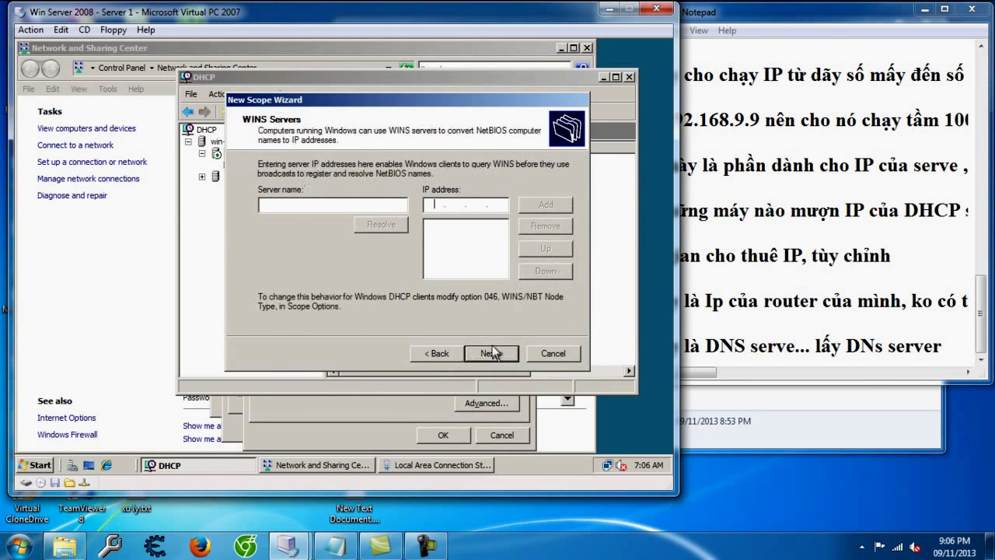
Step: Note that WINS resolves names for peer-to-peer networks and isn't needed here
left_click(871, 352)
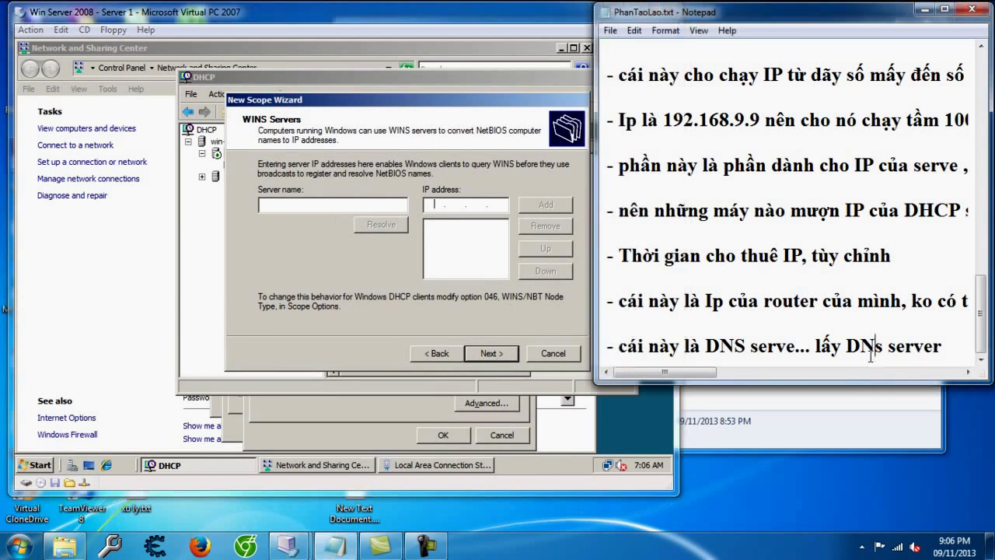
key("Return")
key("Return")
type("-")
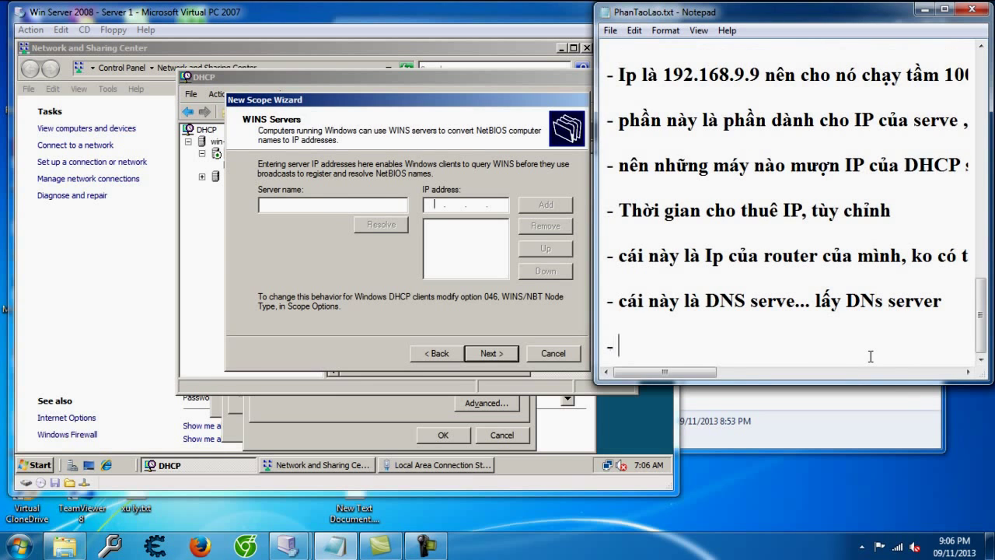
type(" Wins")
type("danh để phâ")
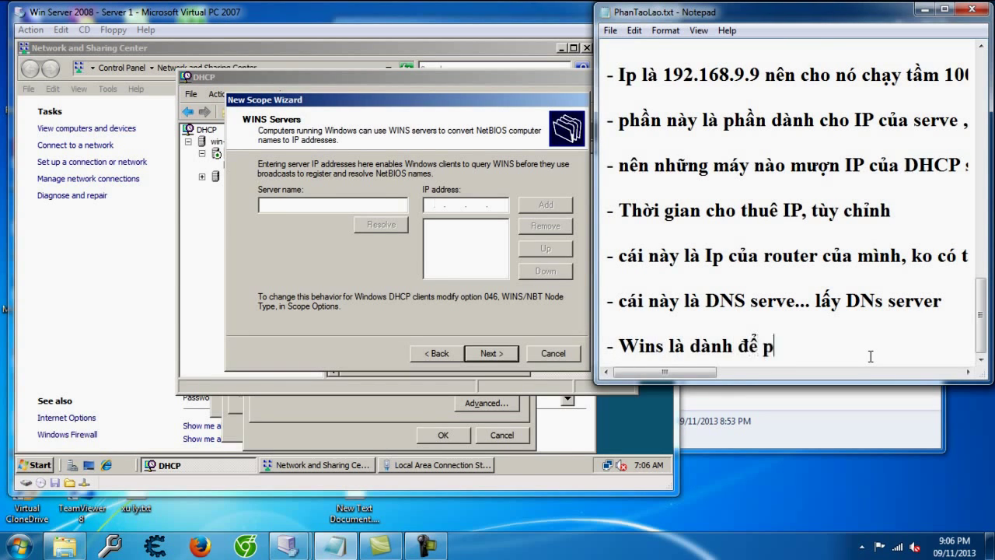
type("n giải cho ")
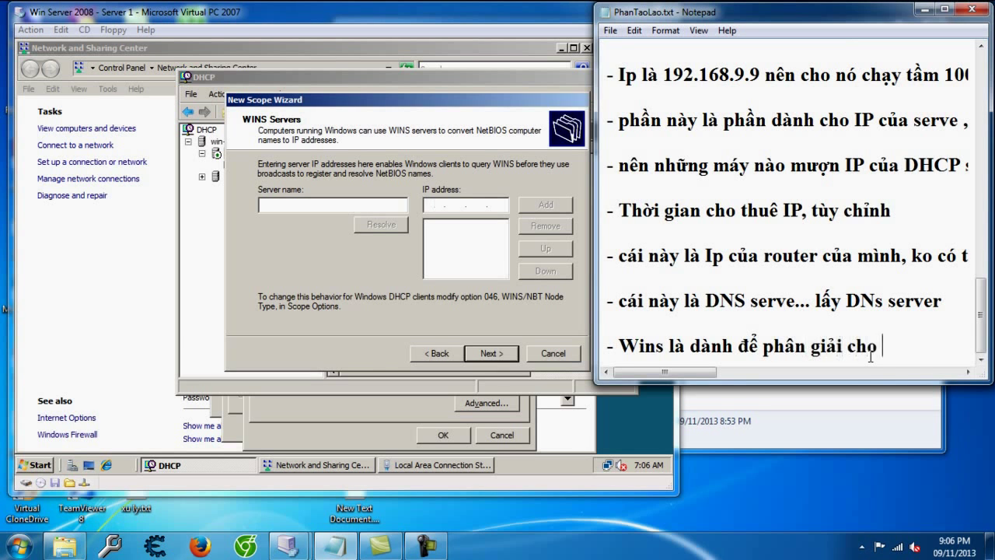
type("mạng ngang hàng , ko xài tới, dẹp ")
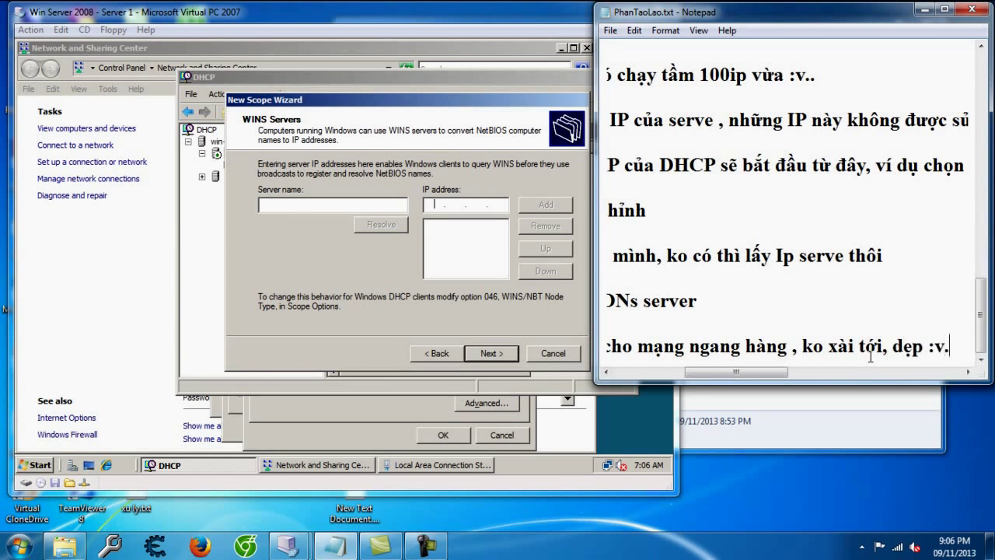
type(":v.")
key("Return")
key("Return")
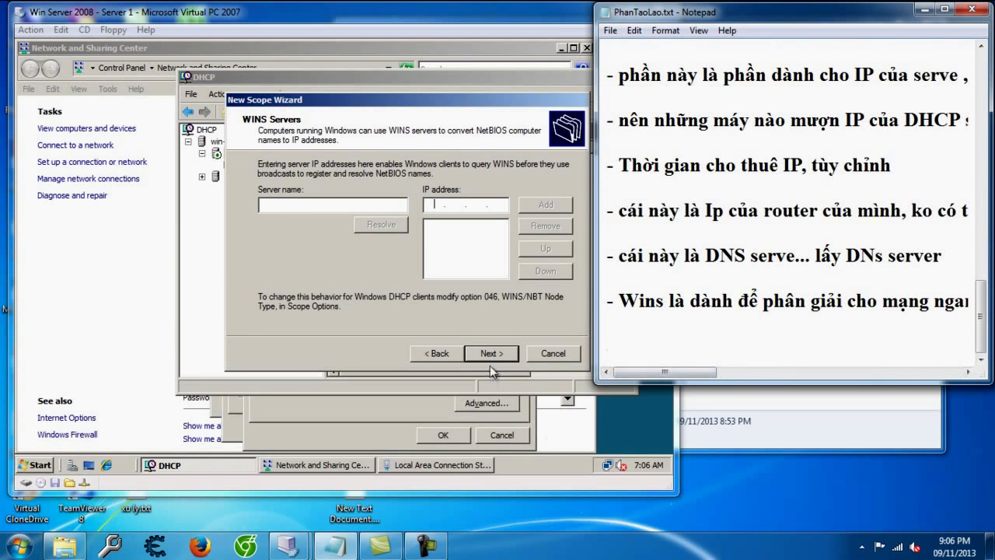
Step: Skip WINS, keep 'activate this scope now', and finish the wizard
left_click(490, 365)
left_click(491, 356)
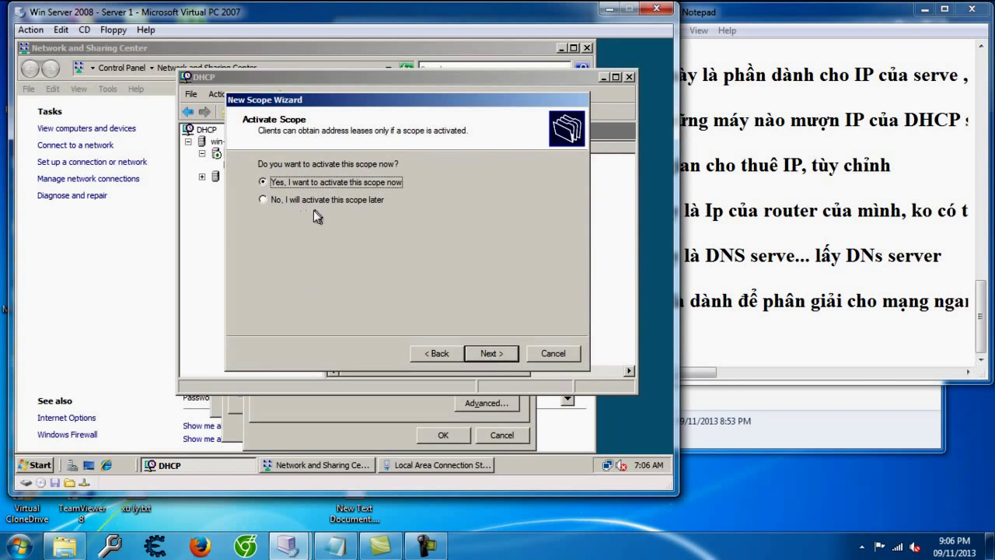
left_click(497, 351)
left_click(493, 350)
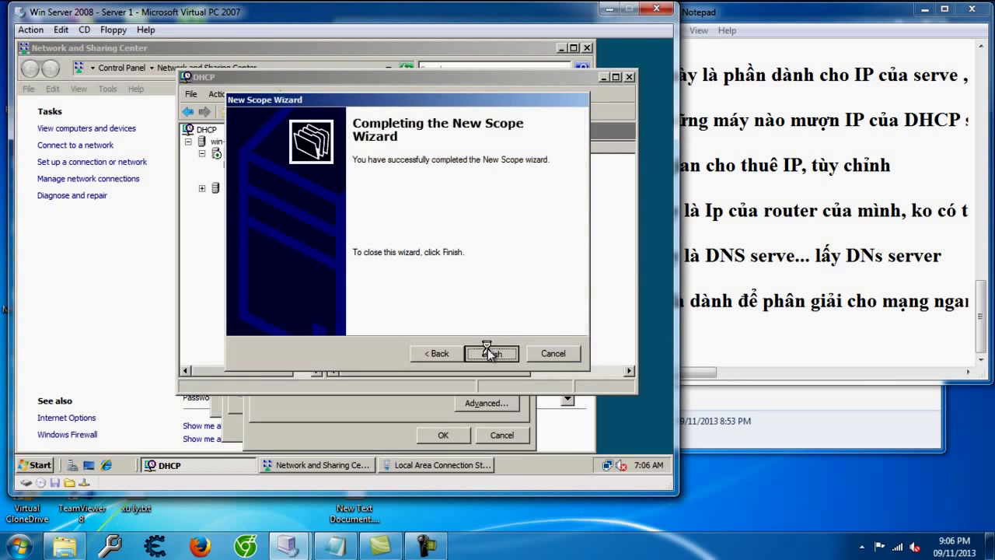
Step: Expand Scope [192.168.8.0] and note that setup is done and Win 7's DHCP lease is next to check
double_click(242, 164)
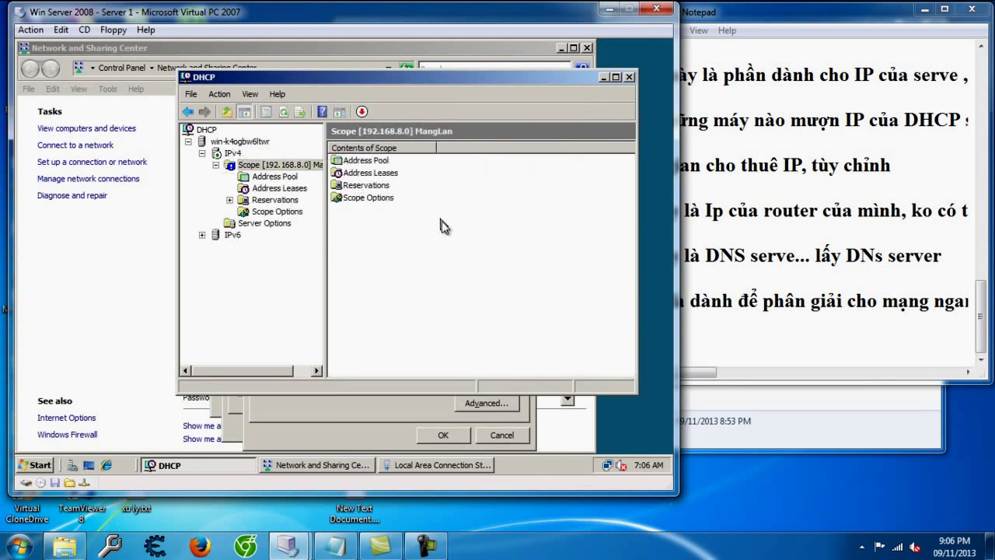
left_click(752, 350)
type("- thế là kho")
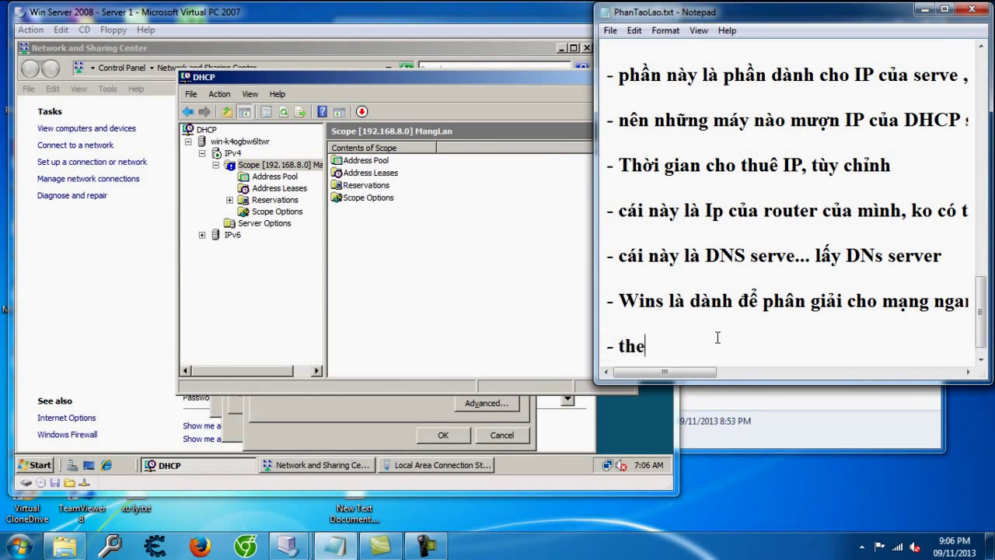
type("i tạo x")
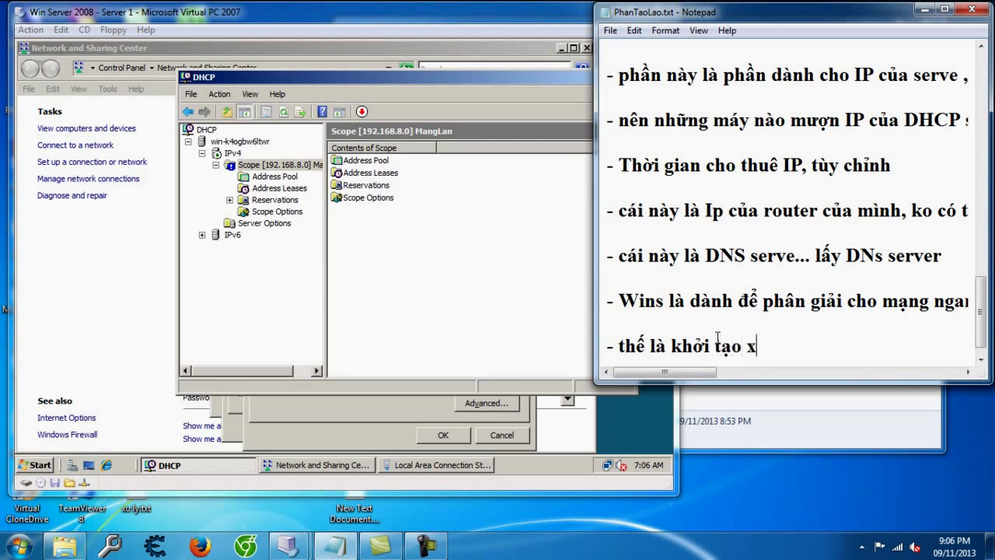
type("ong :v..")
key("Return")
key("Return")
type("- bây giơf mở Win 7 lên xem nó có nhận")
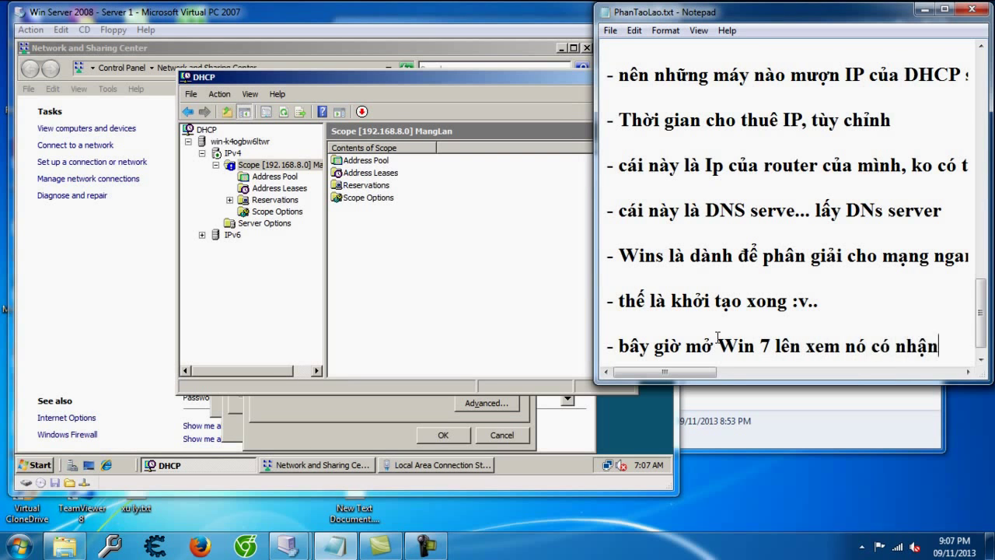
type(" DHCP của ")
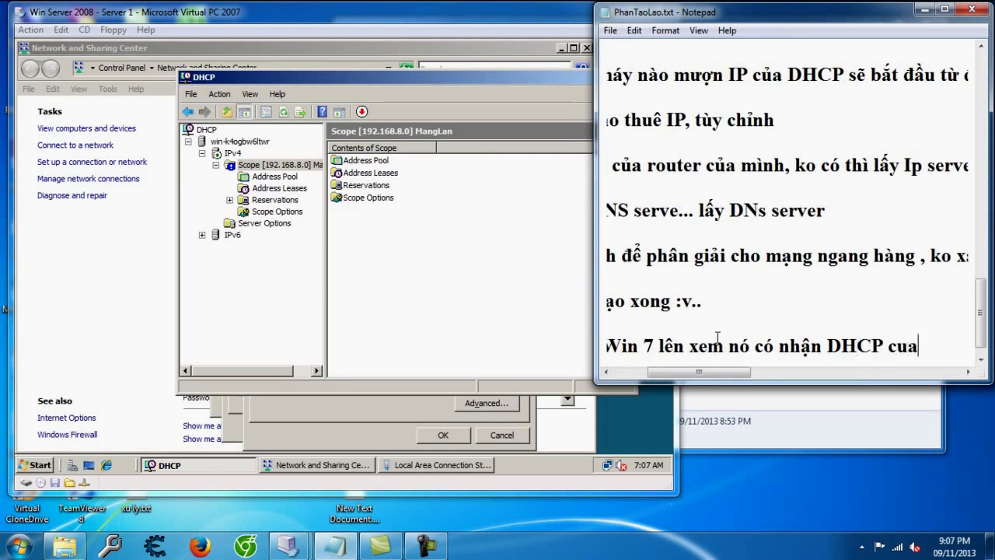
type("win ser")
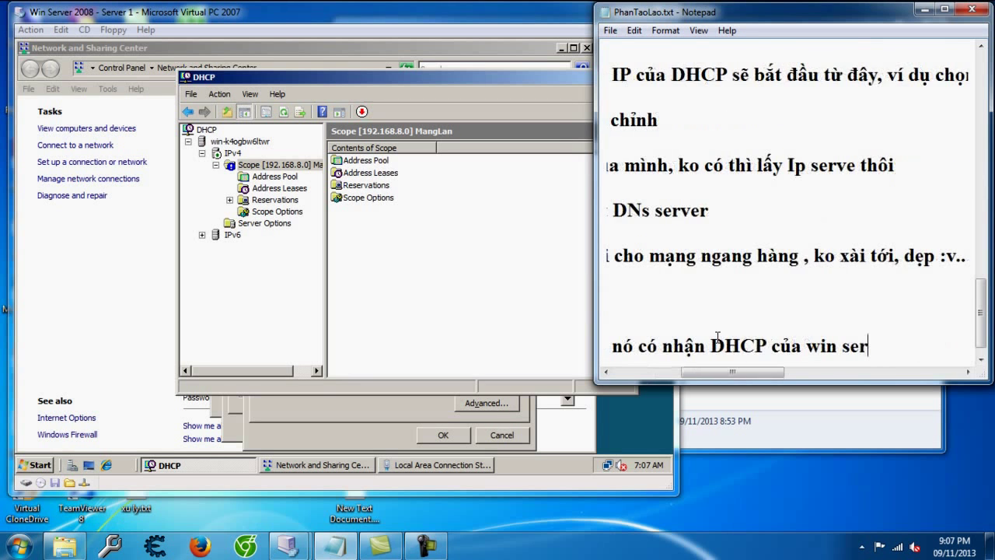
type("ve ko")
key("Return")
key("Return")
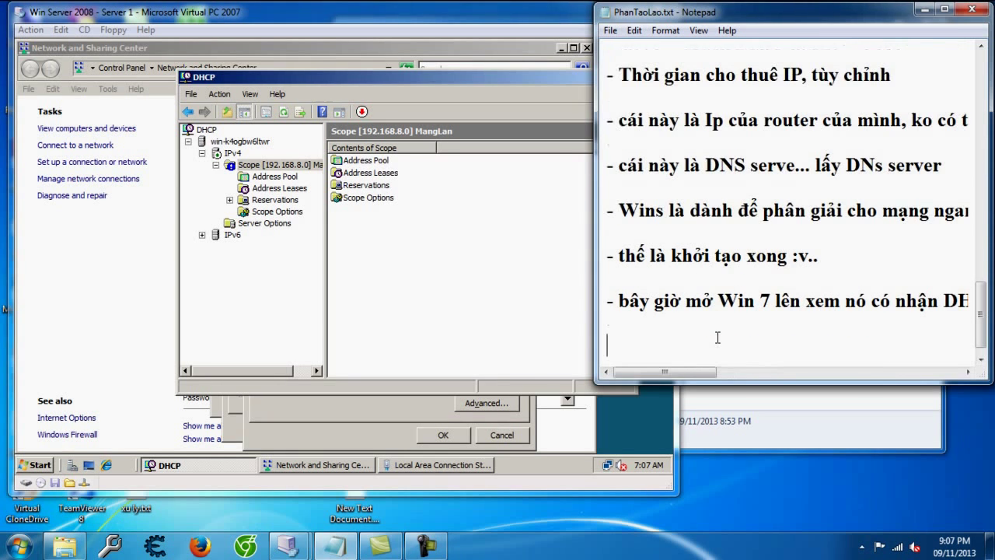
Step: Start the saved Win7 virtual machine from the Virtual PC Console and move its window aside
left_click(289, 546)
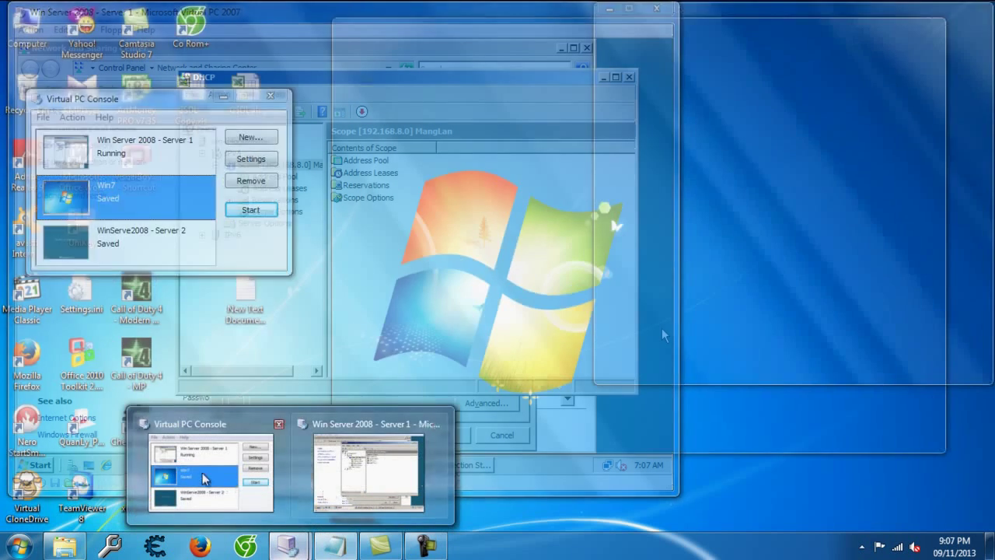
left_click(200, 473)
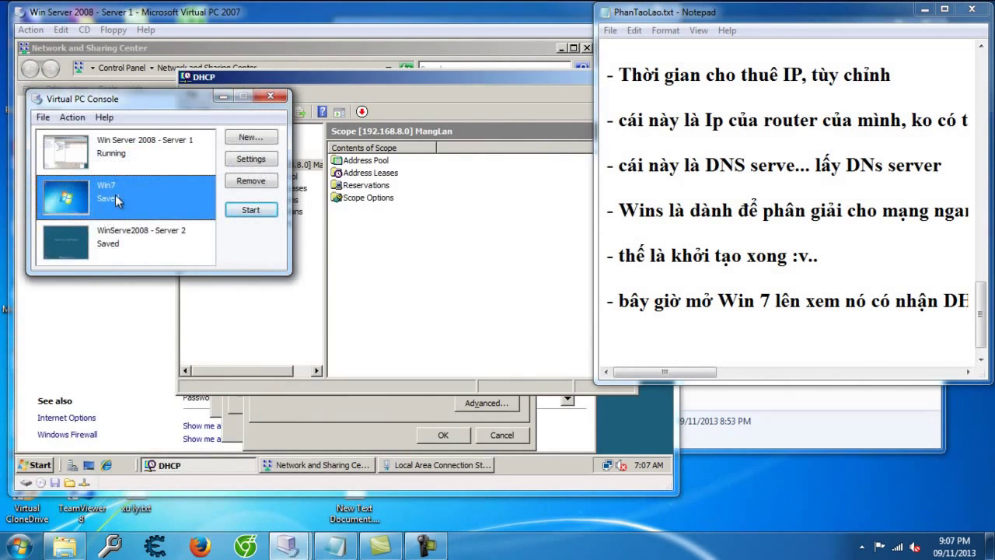
double_click(115, 194)
left_click_drag(401, 20, 481, 15)
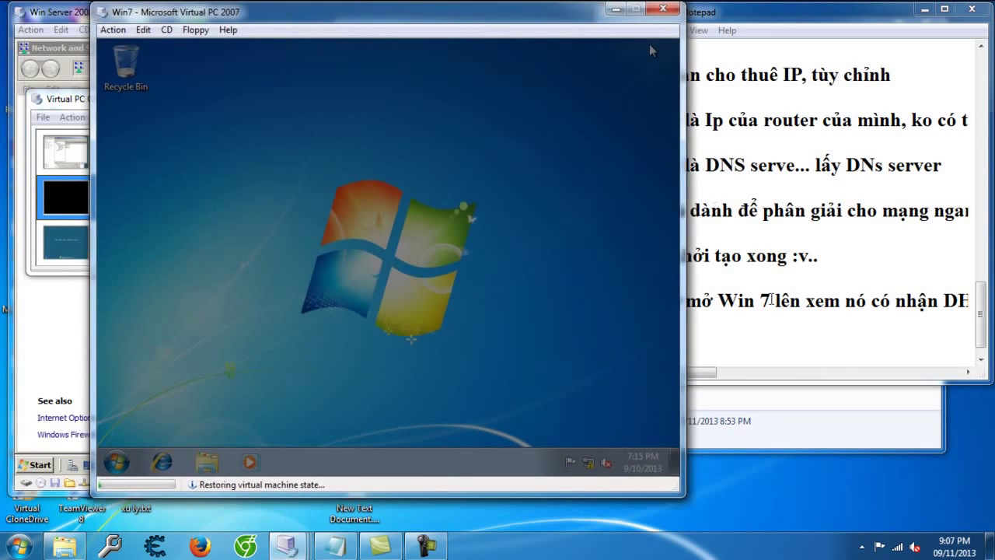
Step: Note that Win 7 must use a dynamic IP rather than a static one
left_click(754, 332)
type("- cấp")
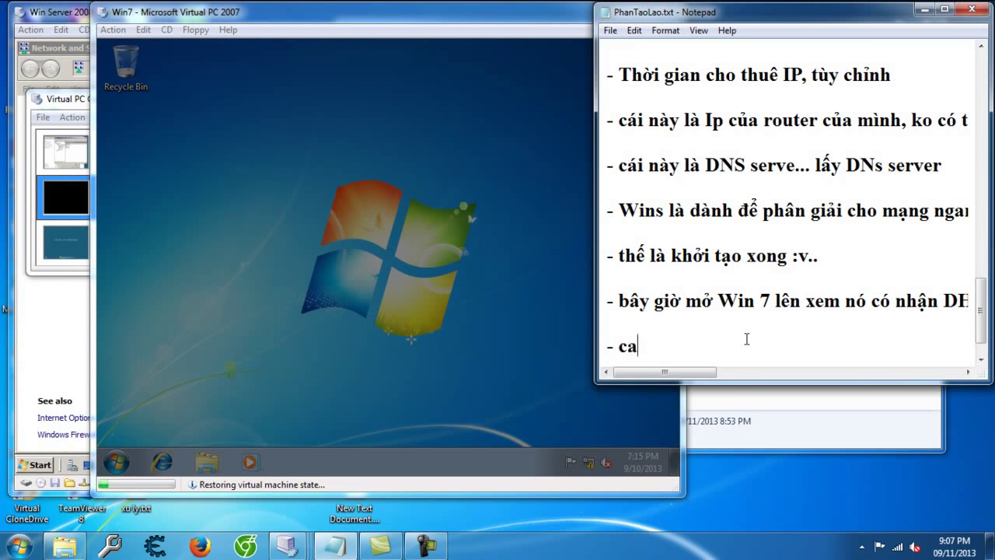
type(" IP động cho")
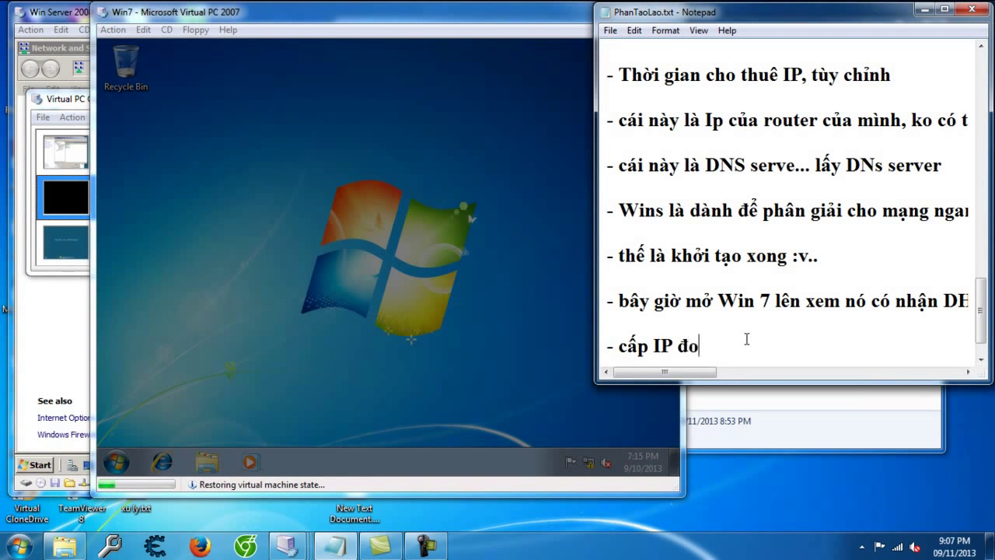
type(" win ")
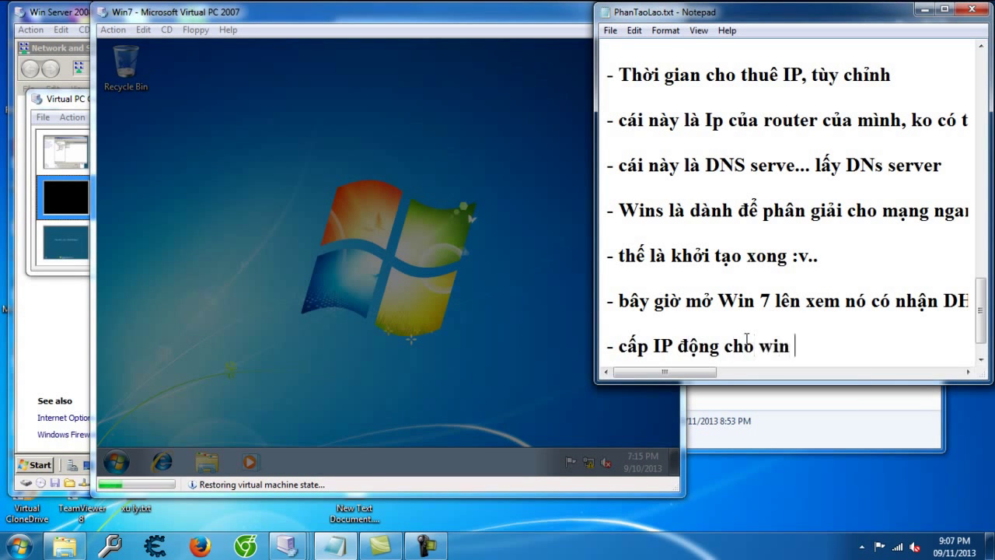
type("7 nhé, IP tĩnh nó k")
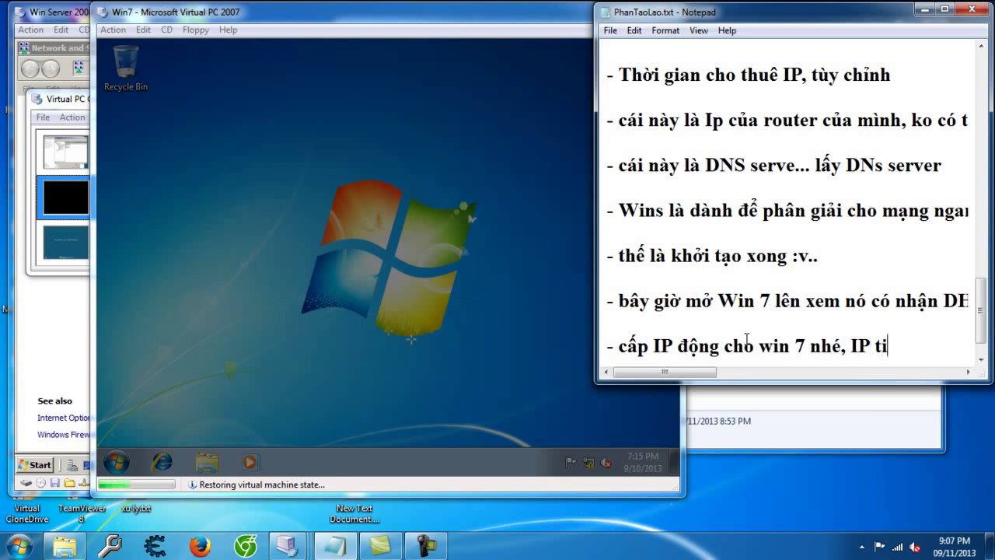
type("o ")
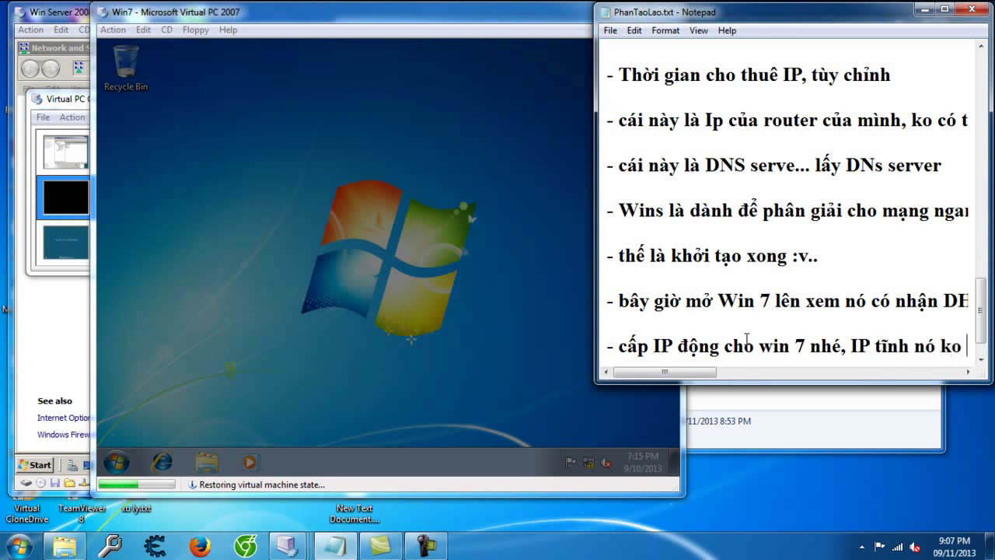
type("ăn d")
type("âu :v.")
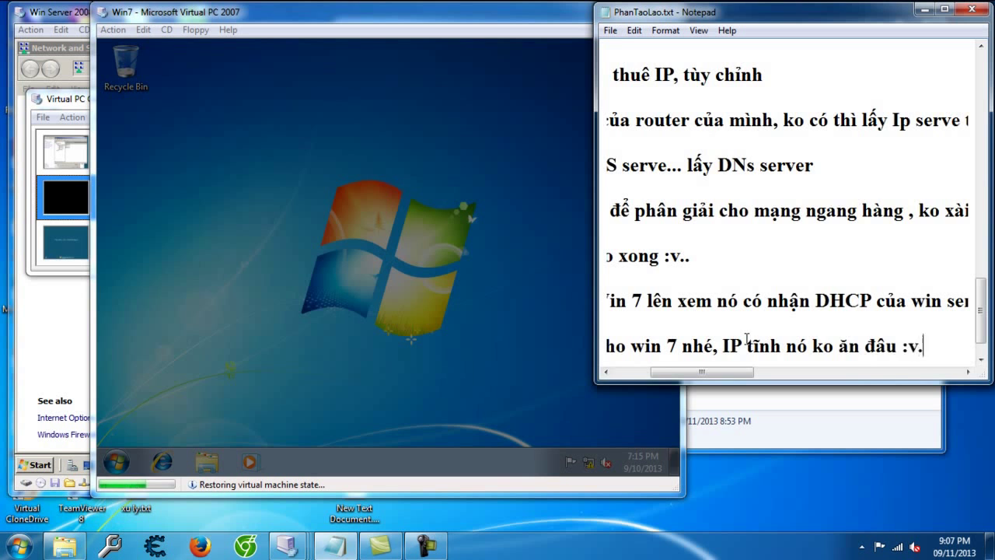
key("Return")
left_click(376, 252)
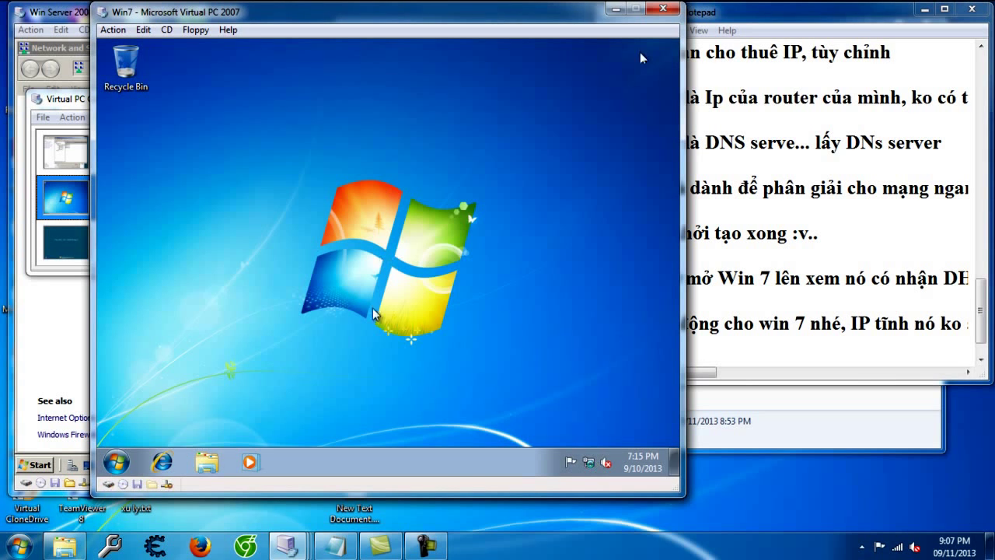
Step: Show the Win7 Local Area Connection details, revealing DHCP off and static IP 172.18.204.10
left_click(588, 463)
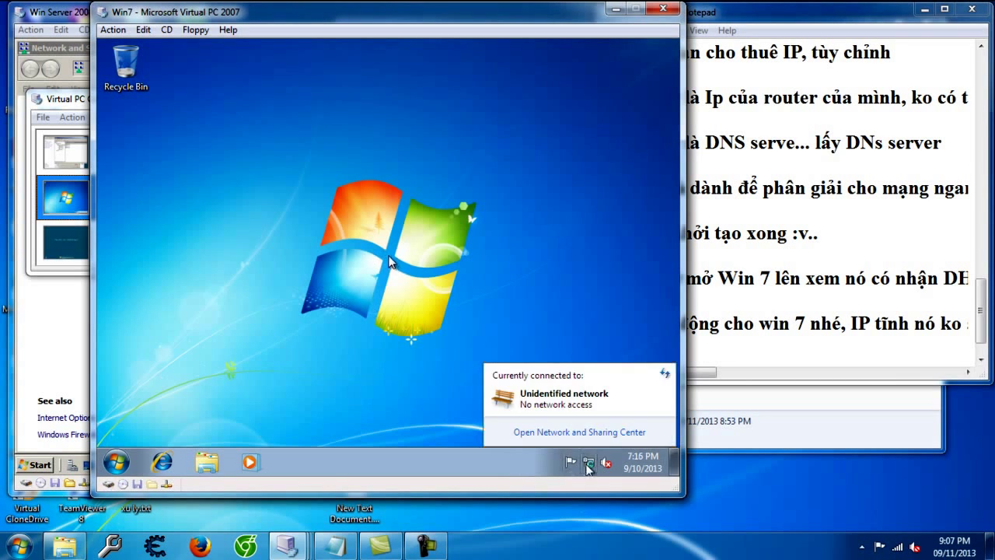
left_click(582, 434)
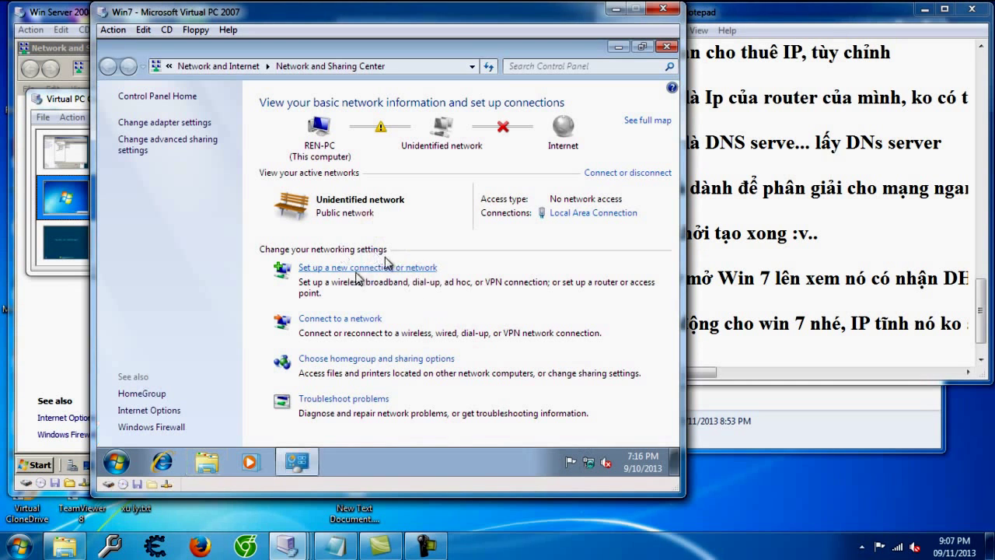
left_click(564, 220)
left_click(309, 240)
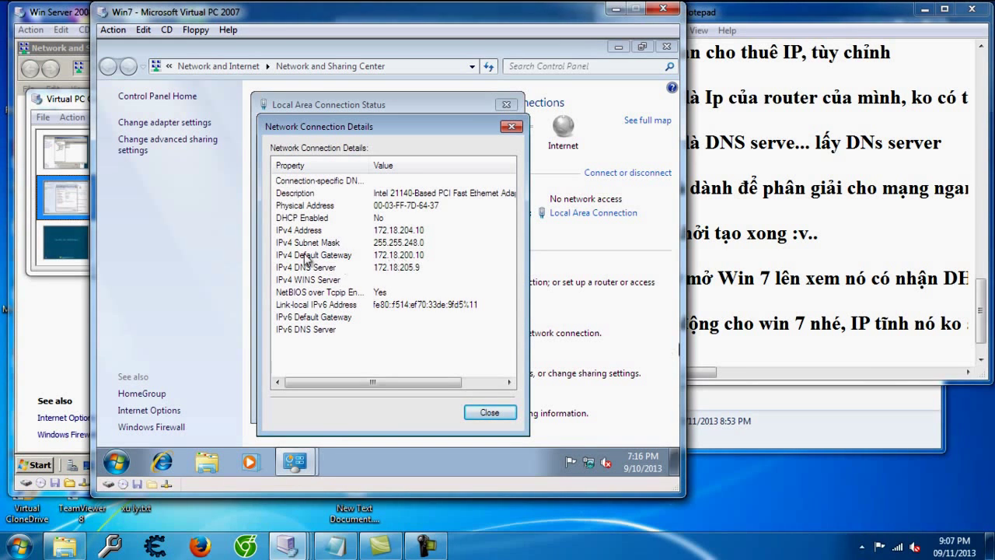
Step: Add the note 'đấy là IP tĩnh :v..' (that's a static IP)
left_click(709, 352)
key("Return")
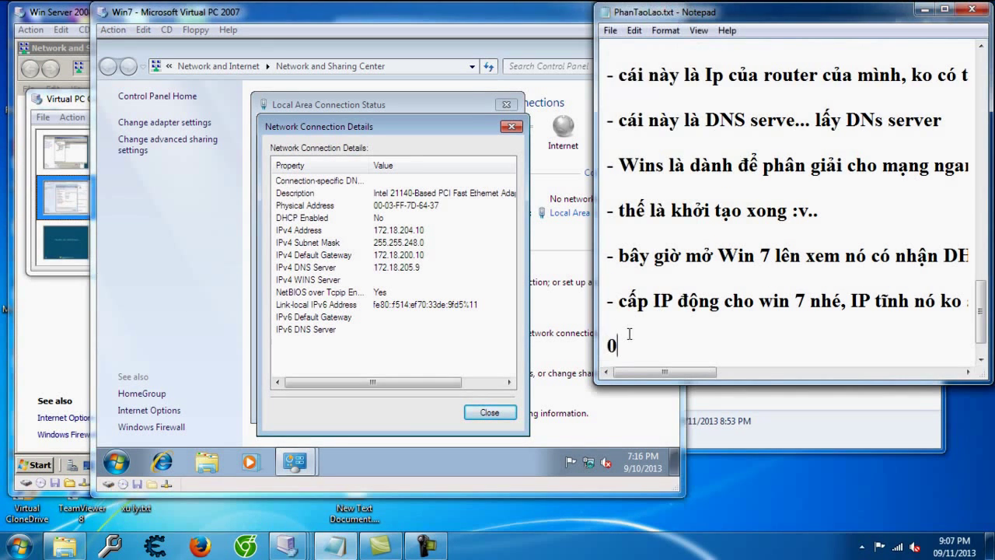
type("- đấy ")
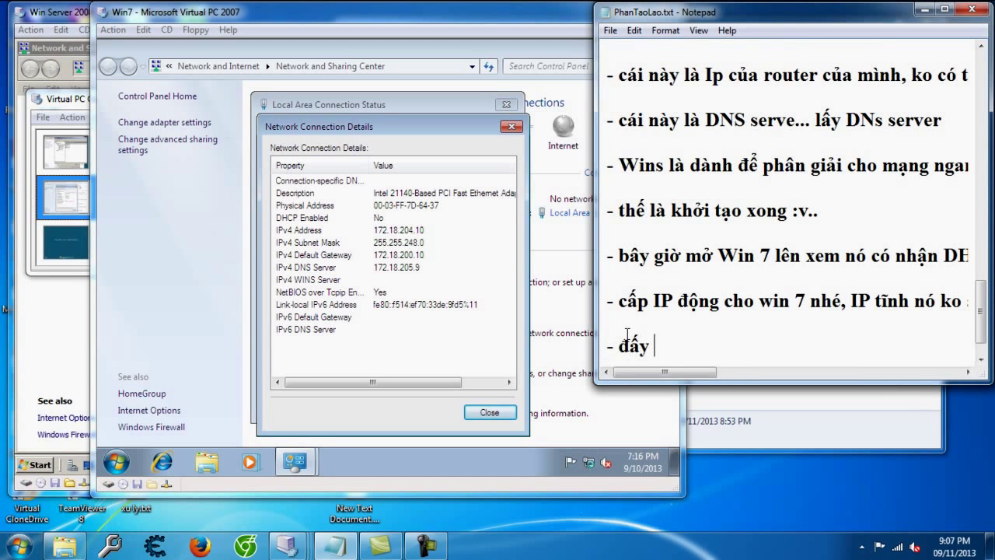
type("là IP tĩnh :v..")
key("Return")
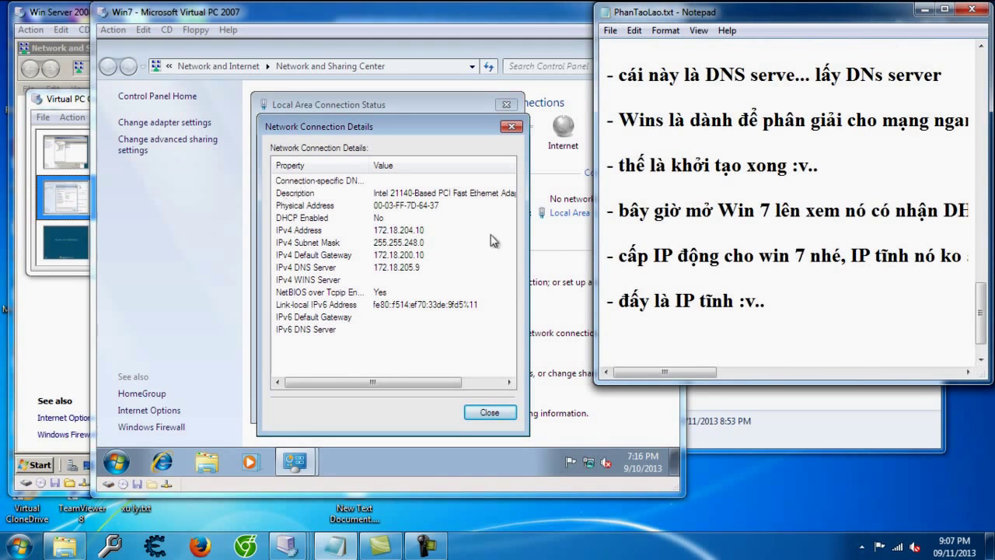
Step: Set the Windows 7 connection's IPv4 to obtain both IP address and DNS automatically
left_click(454, 230)
left_click(475, 412)
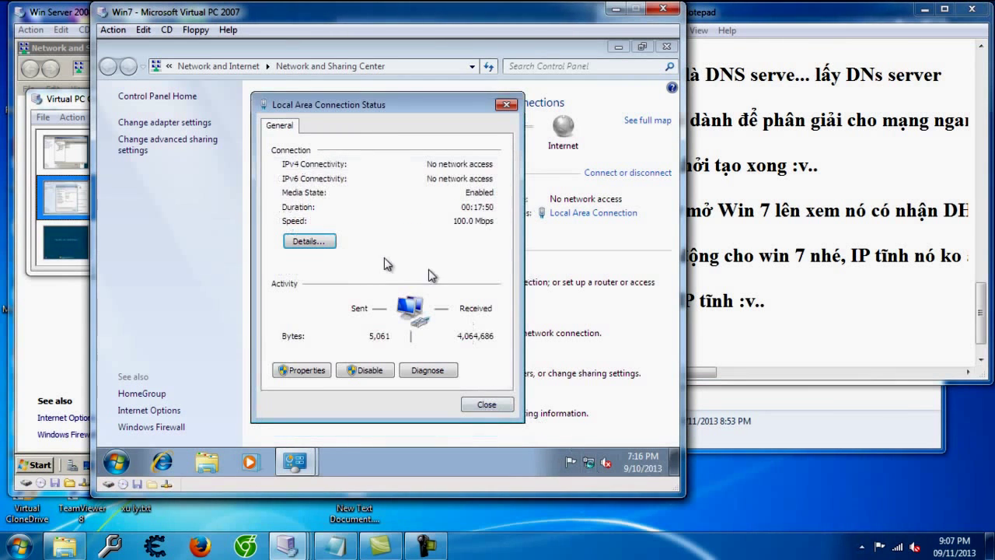
left_click(305, 370)
double_click(342, 276)
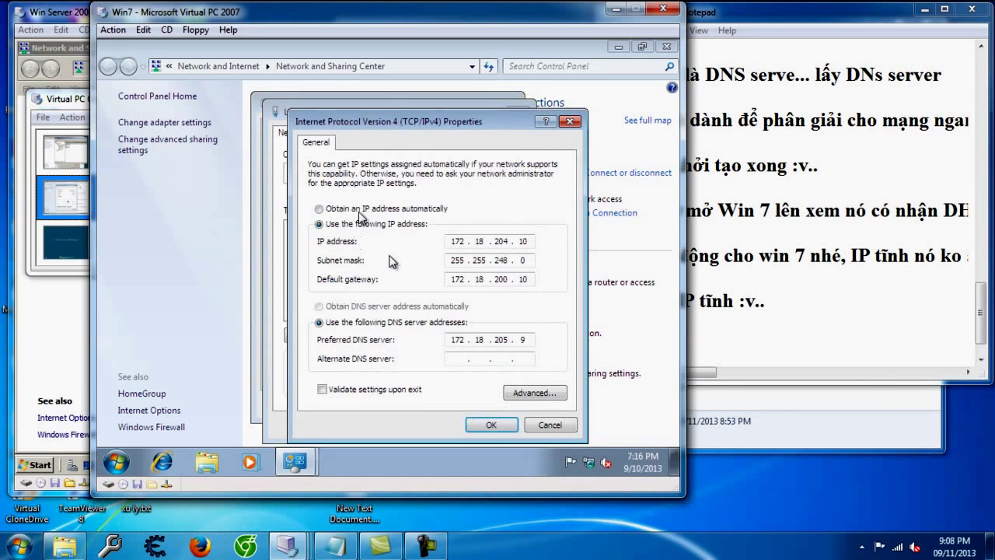
left_click(359, 208)
left_click(358, 305)
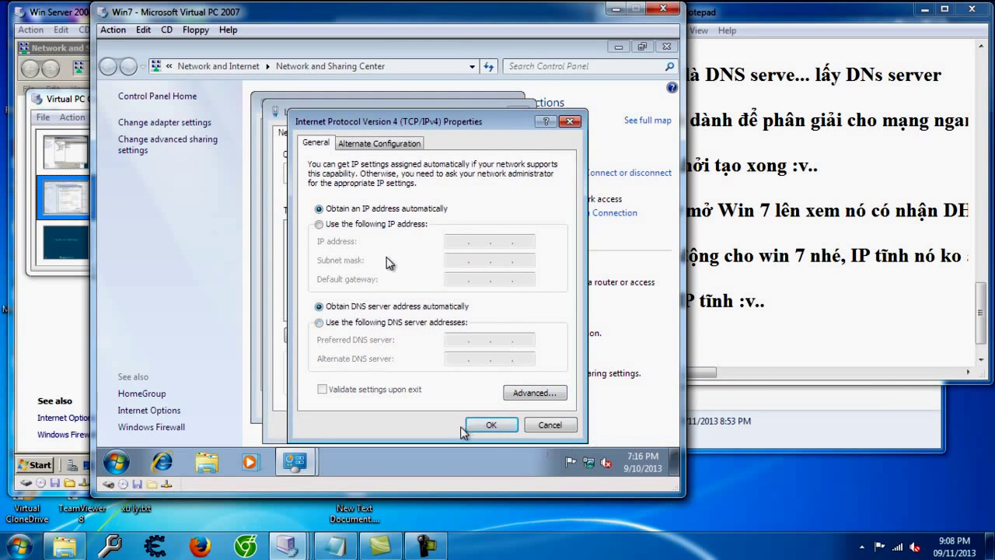
left_click(497, 426)
left_click(446, 425)
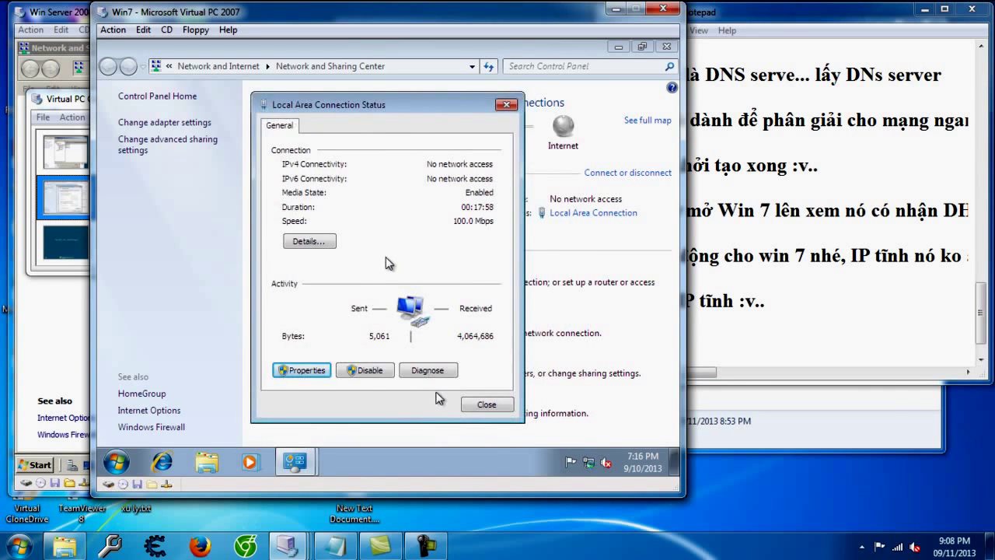
Step: Choose Public network and view the connection details showing leased address 192.168.9.31
left_click(484, 405)
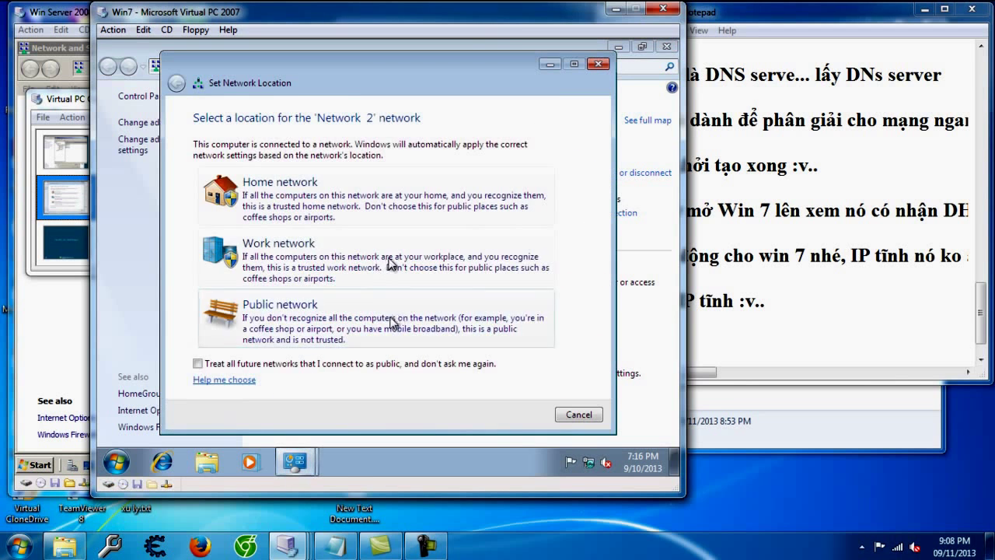
left_click(395, 320)
left_click(579, 414)
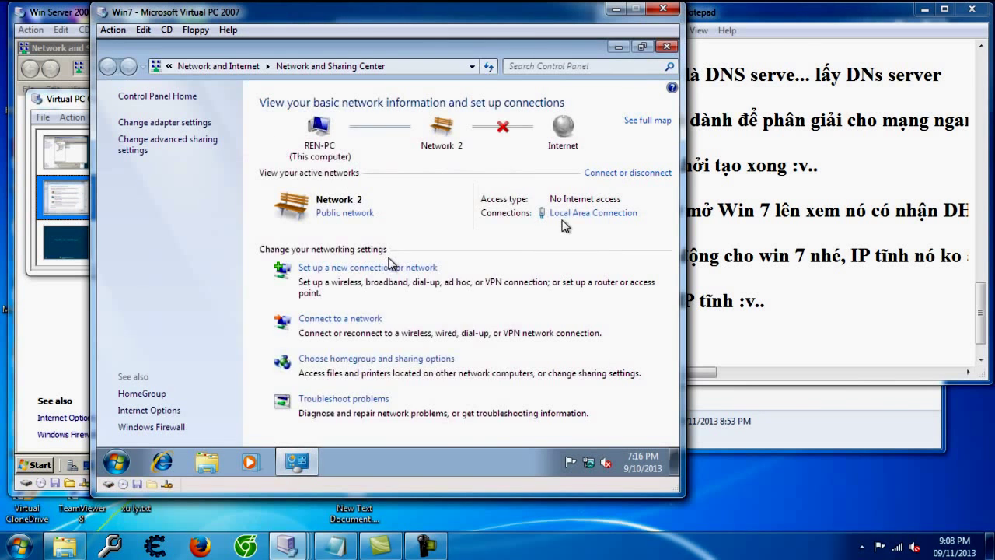
left_click(572, 213)
left_click(307, 238)
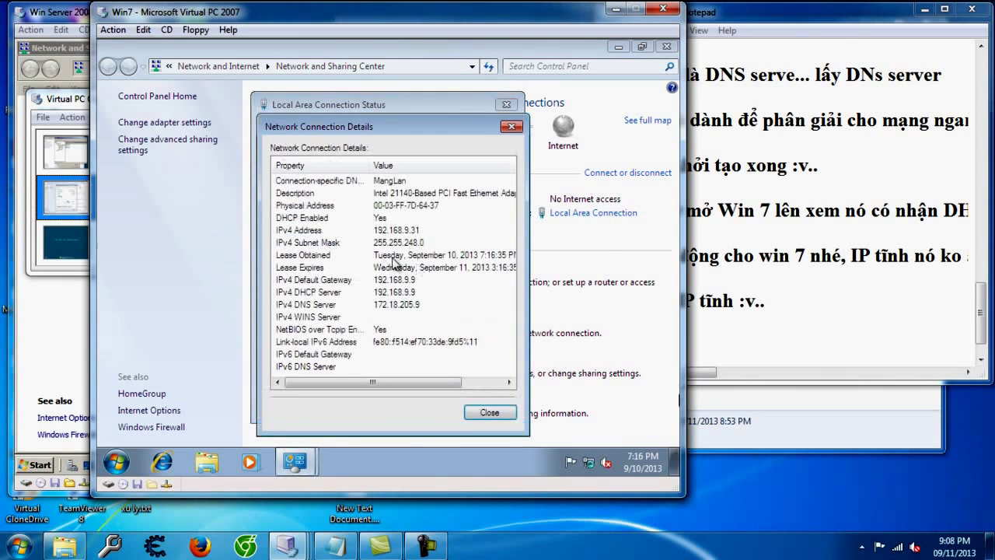
left_click(698, 360)
Step: Add a note line in Notepad saying DHCP is now enabled
key("Return")
type("- DHCP enal")
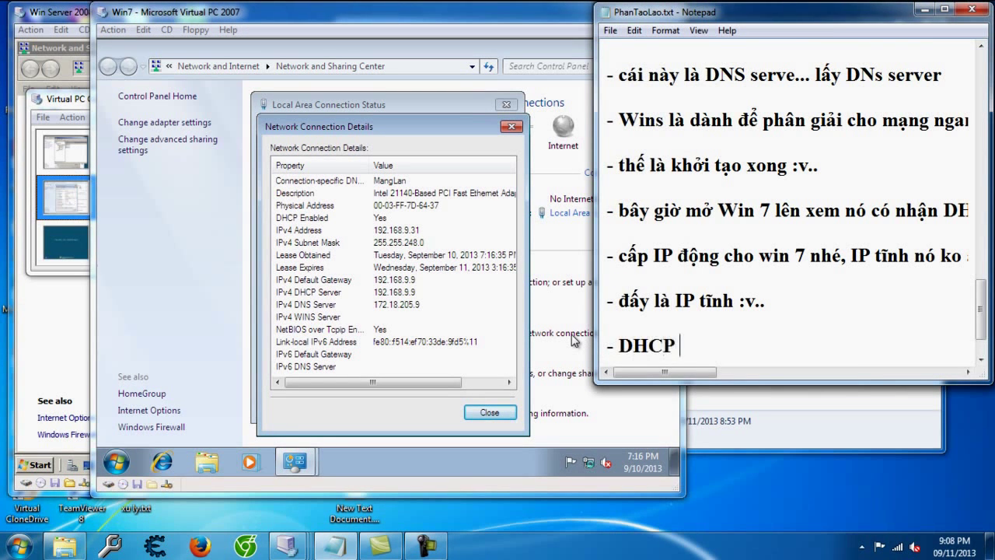
key("BackSpace")
type("ble r` đa")
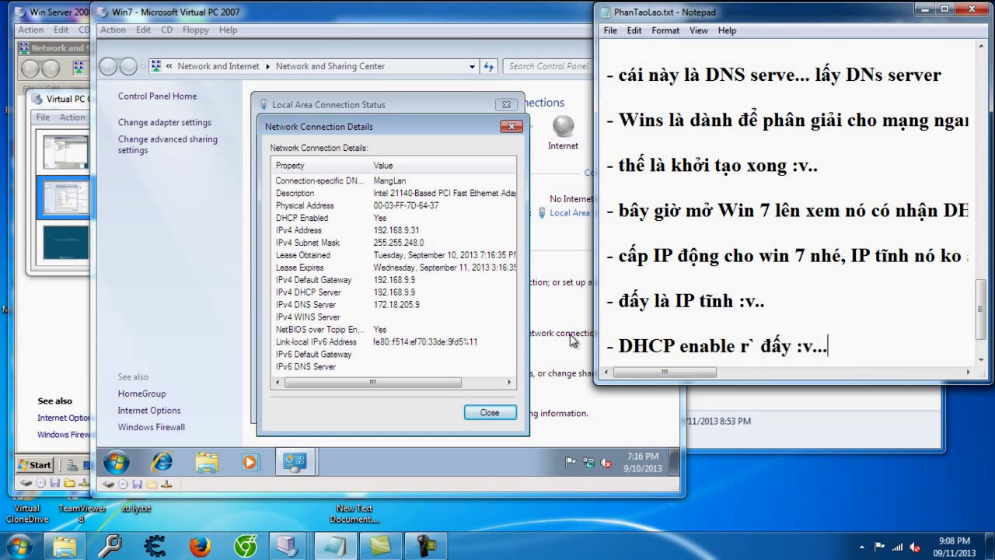
Step: Note that Win 7's leased IP starts from 31 and that the IP leasing part is done
key("Return")
key("Return")
type("- IP win 7")
type(" mu")
key("BackSpace")
key("BackSpace")
key("BackSpace")
type("th")
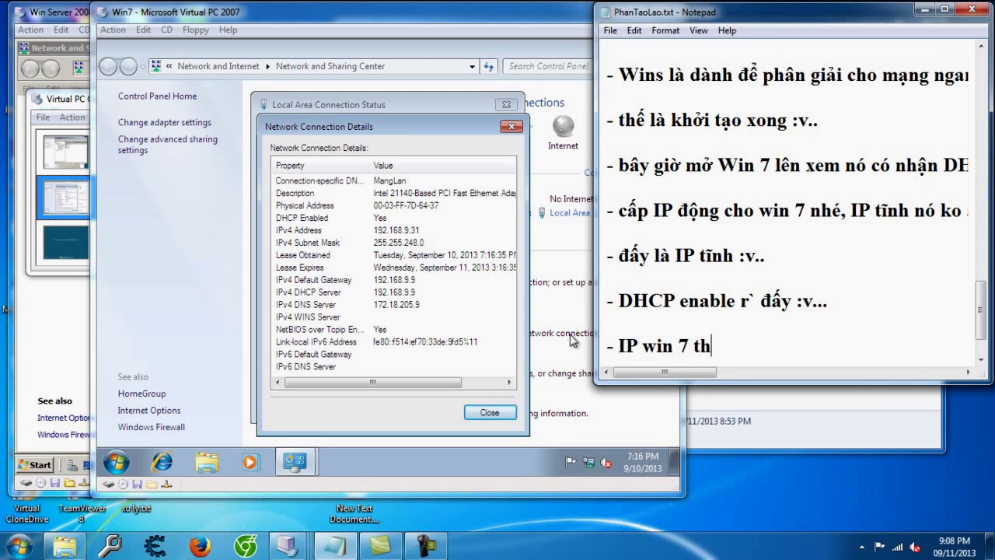
type("uê của bên")
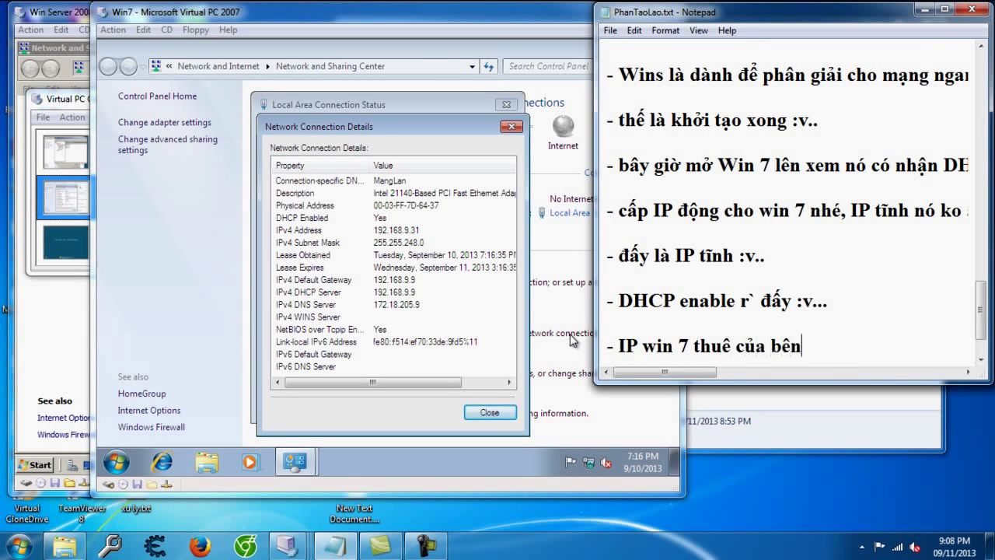
type(" kia đc bắt đầ")
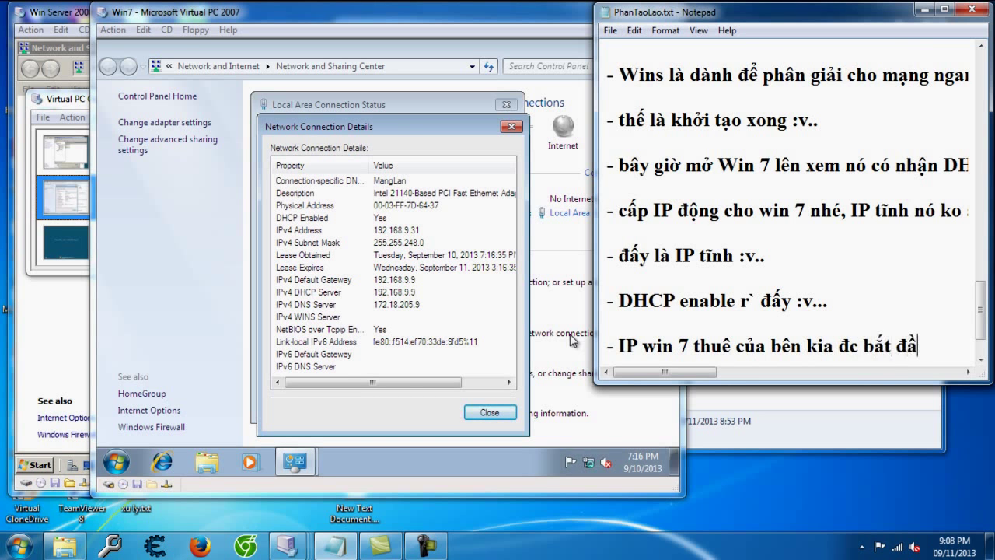
type("u từ so 31 ")
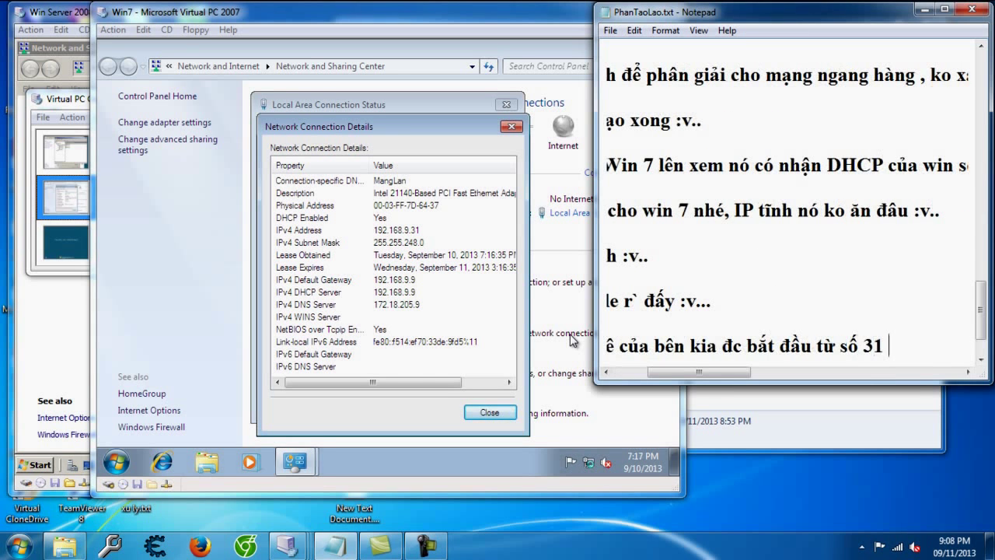
type("vì 1-> 30 đã d")
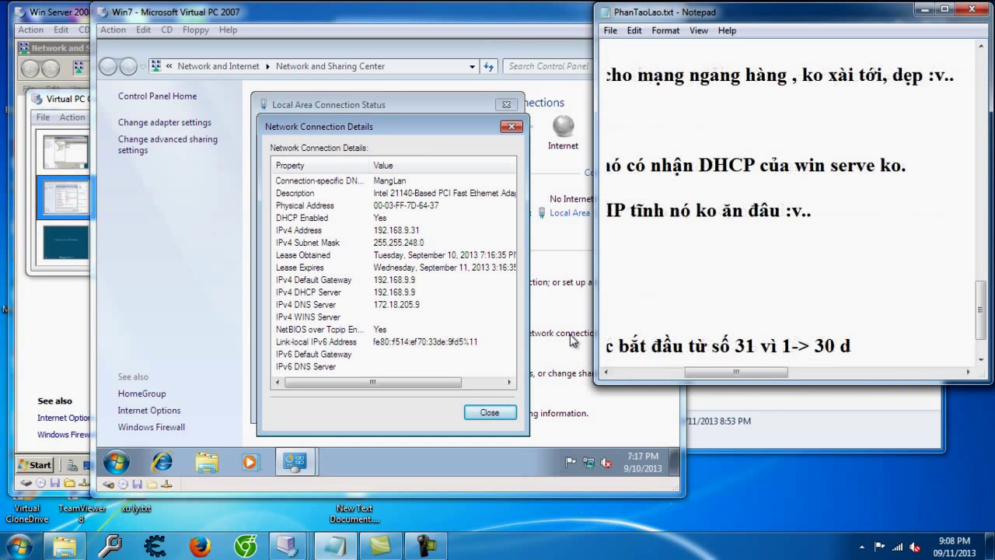
type("c dành ch")
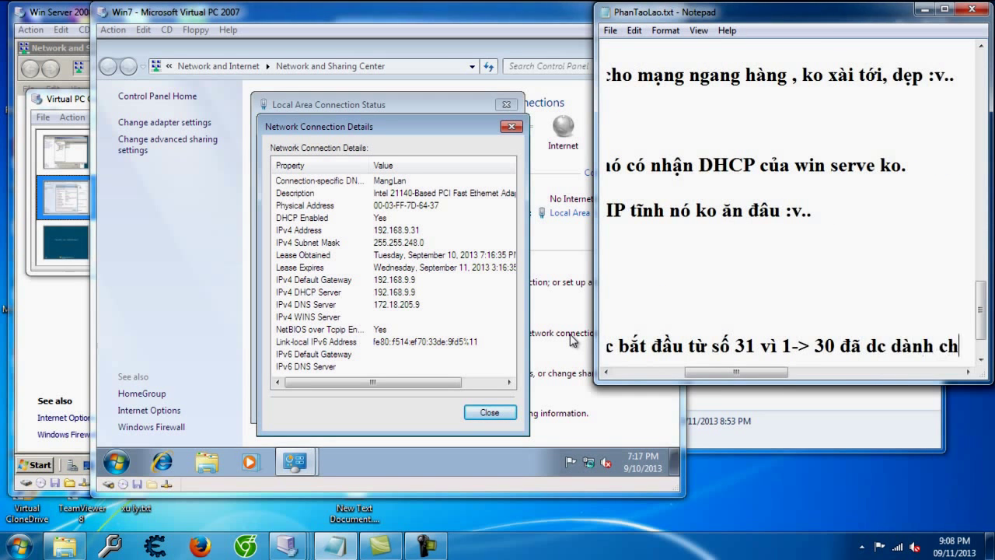
type("o may serve n")
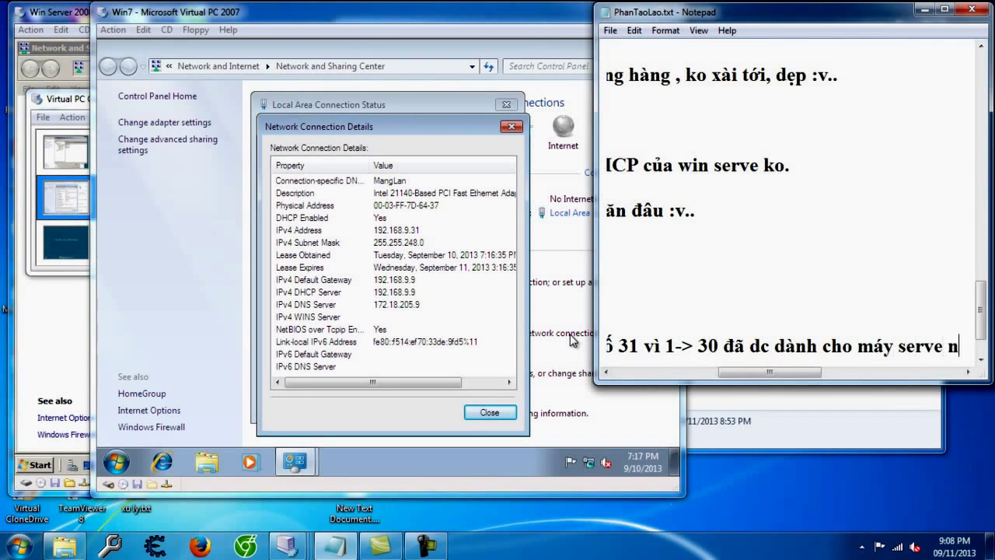
type("hư mình đã ")
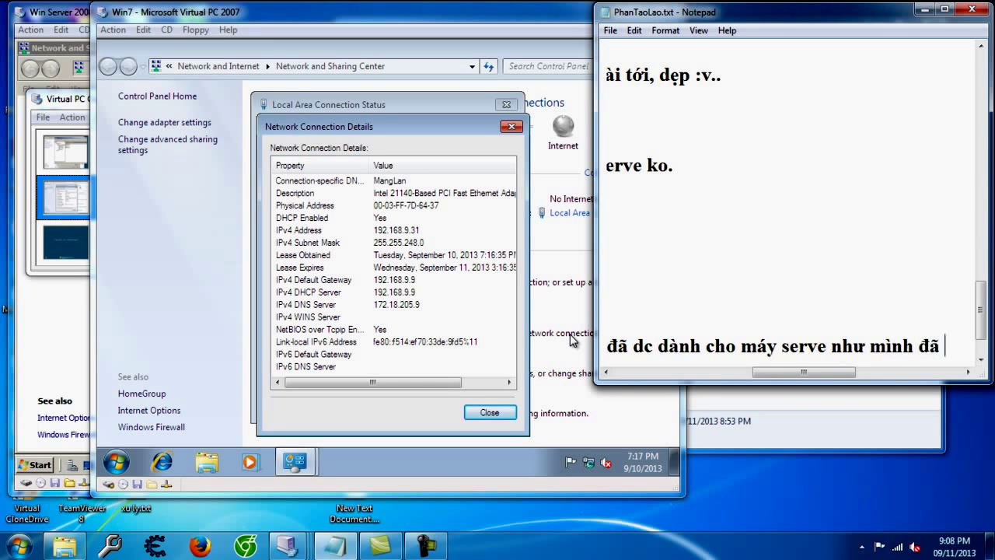
type("cài đaặt")
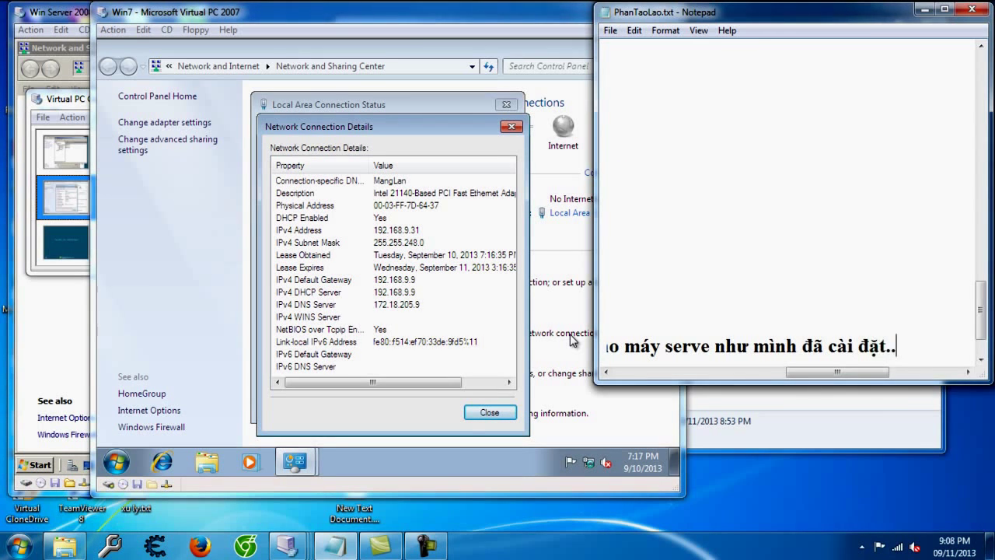
type(".")
key("Return")
key("Return")
type("- Đến da")
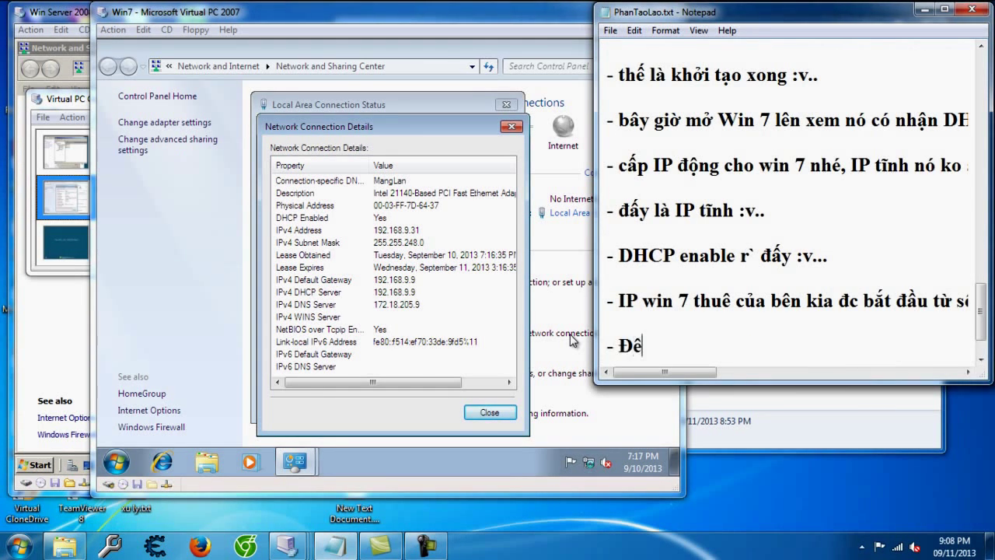
type("y là")
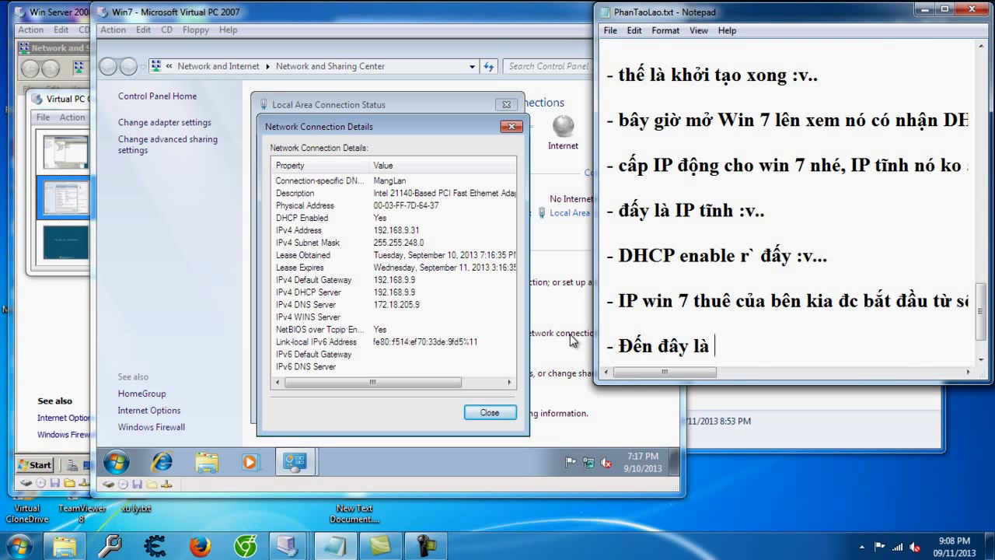
type(" xong phần t")
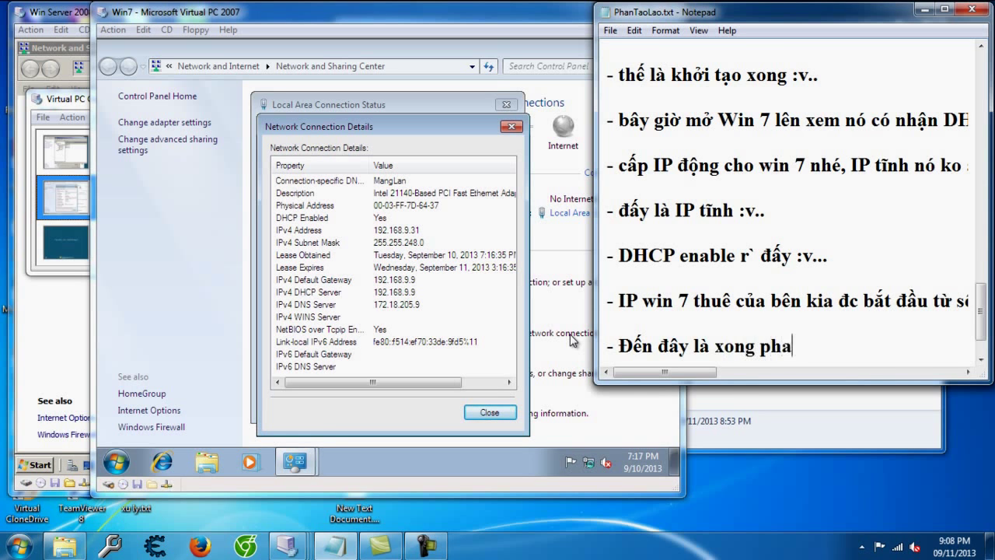
type("huê IP")
key("Return")
key("Return")
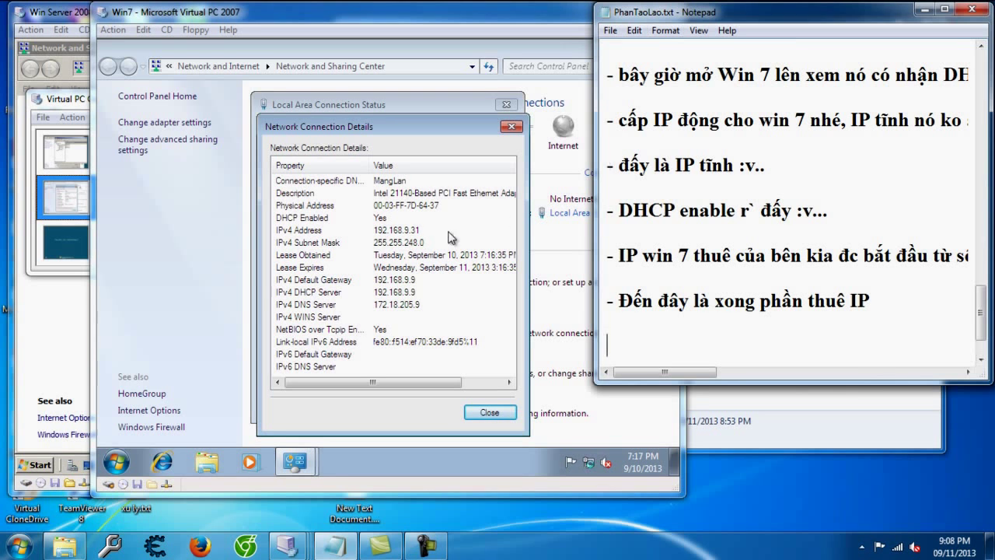
Step: Show the scope's Address Leases with 192.168.9.31 and note that leased IPs appear there
left_click(49, 336)
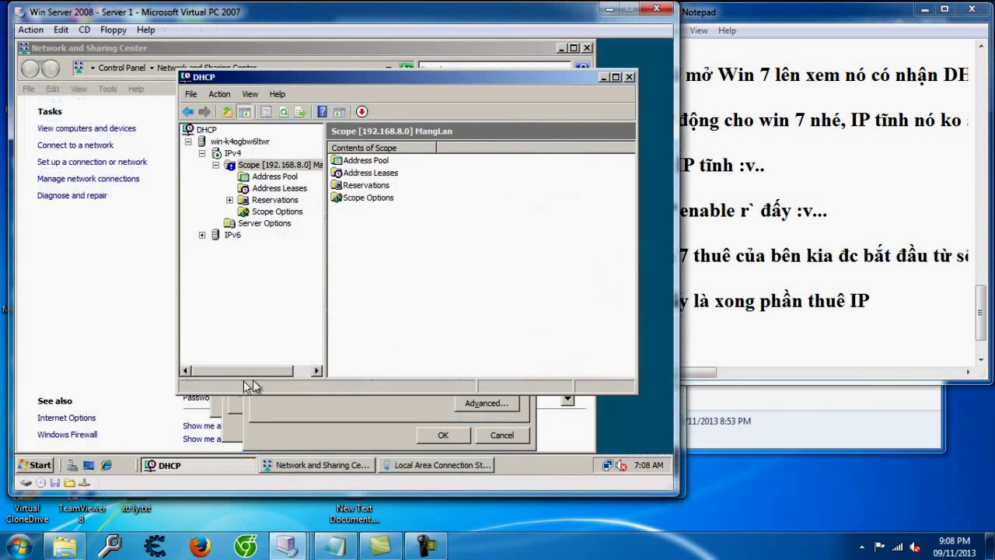
double_click(359, 174)
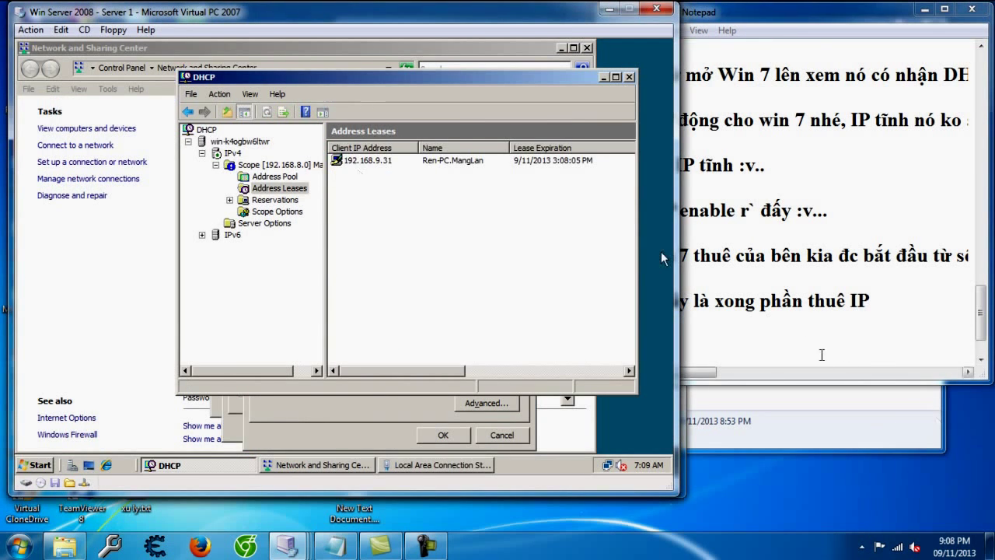
left_click(814, 360)
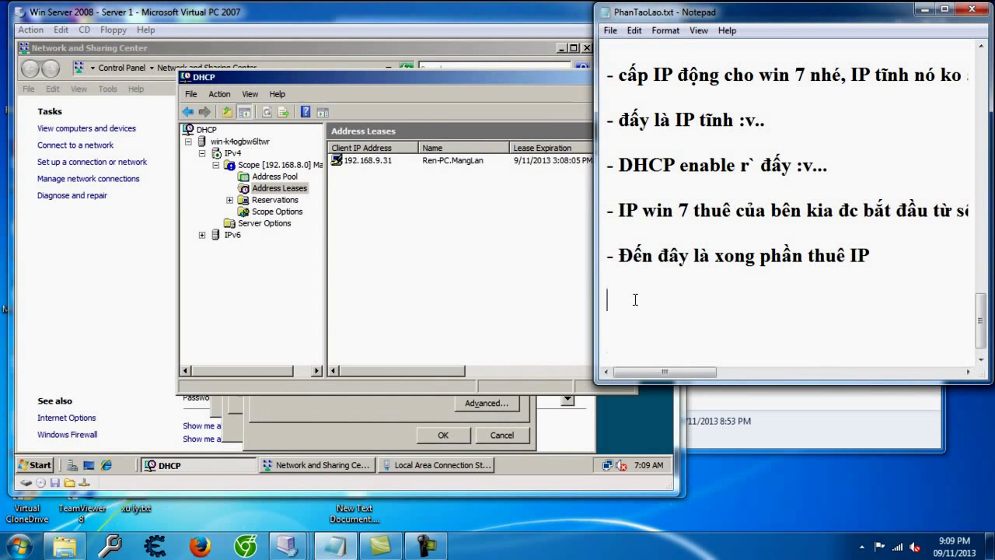
type("ai thuê Ip th")
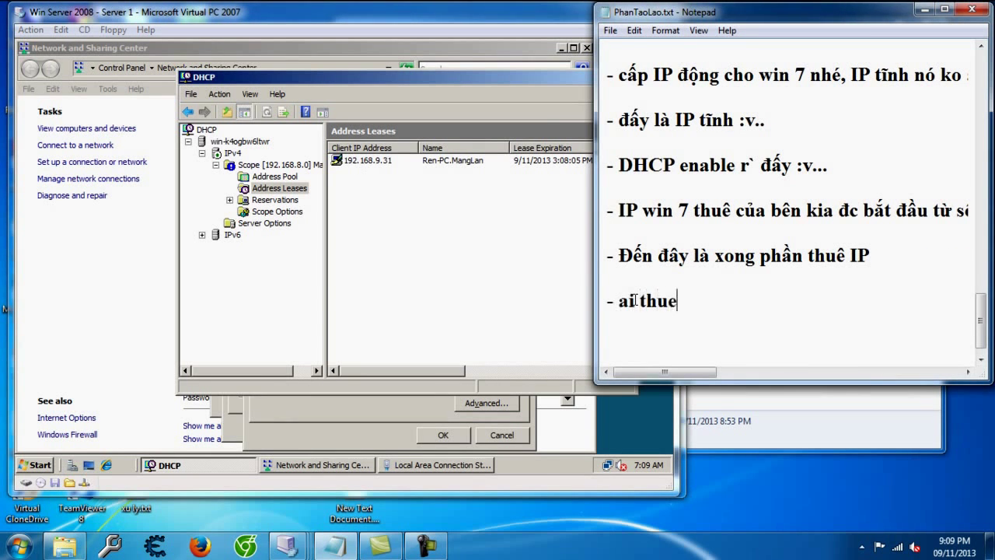
type("ì nó hiện cải b")
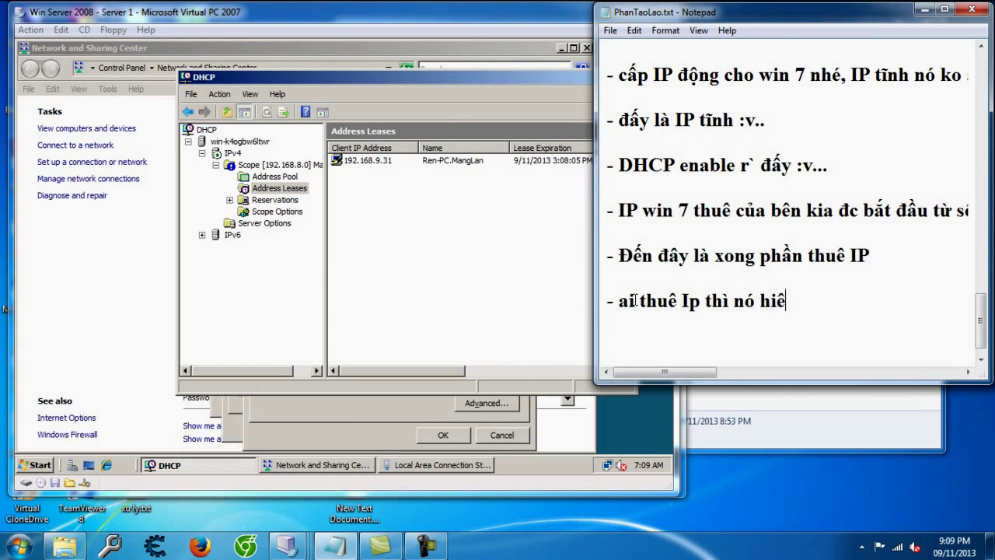
key("BackSpace")
key("BackSpace")
key("BackSpace")
key("BackSpace")
type("ả vào chỗ này :v..")
key("Return")
key("Return")
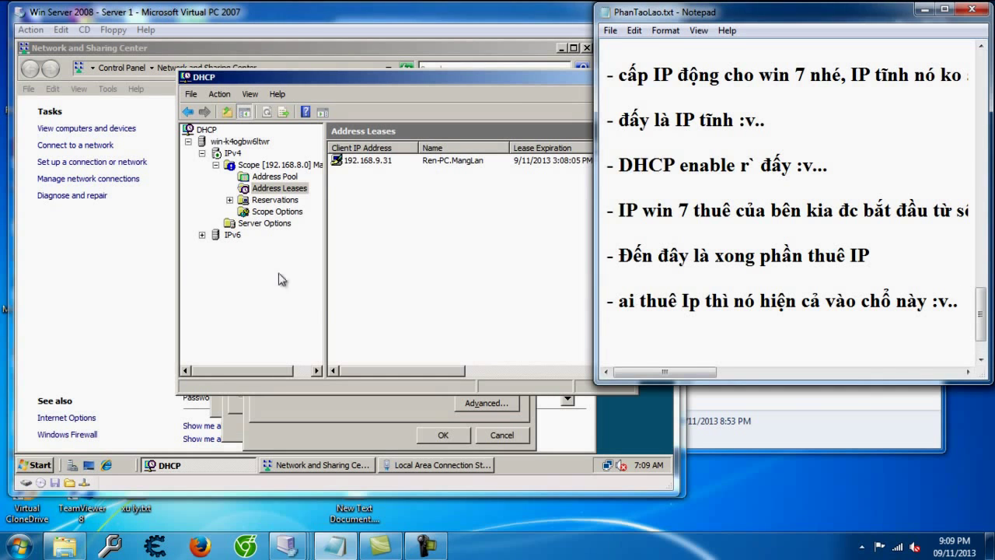
left_click(380, 256)
left_click(381, 162)
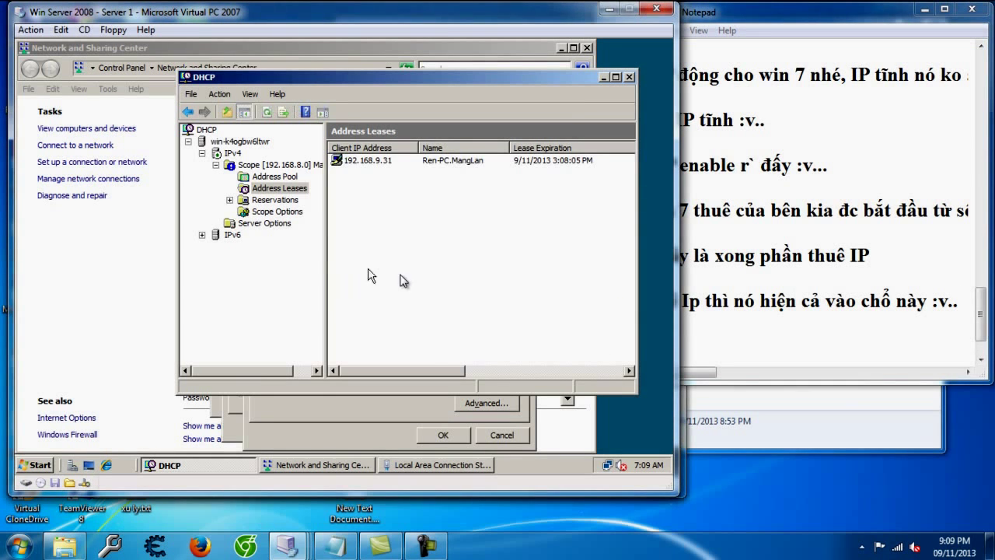
Step: Go to the scope's Reservations and note that fixing client IPs comes next
left_click(262, 223)
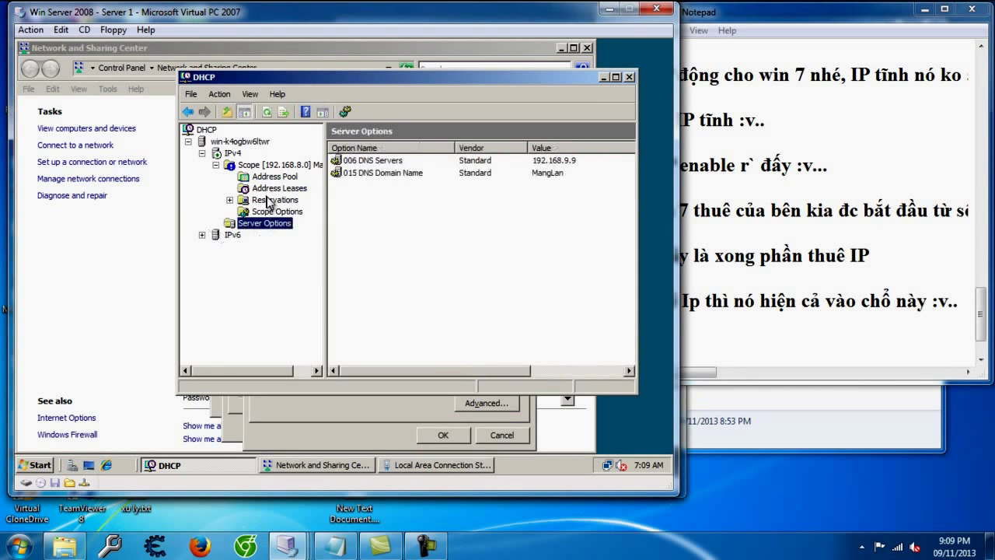
left_click(266, 203)
left_click(853, 336)
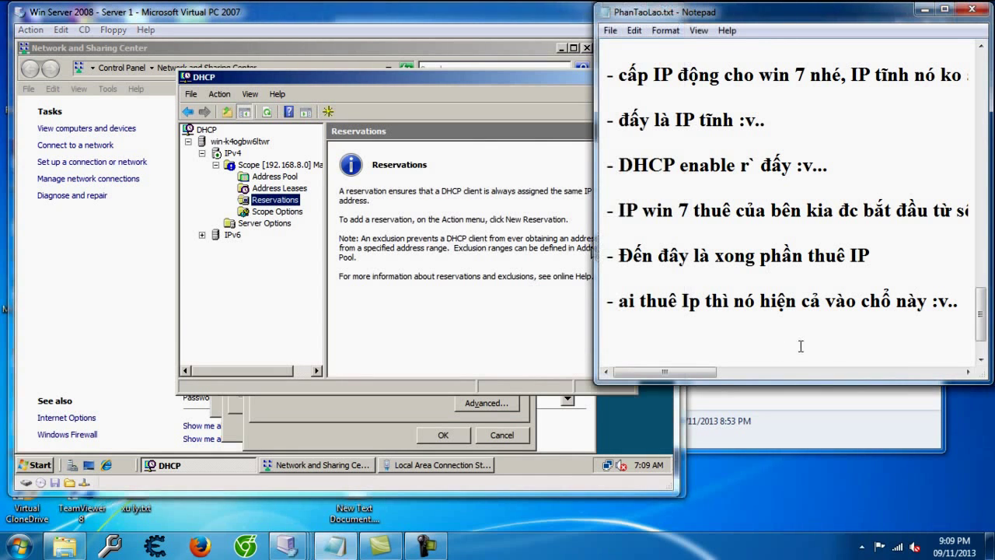
type("- bây gi")
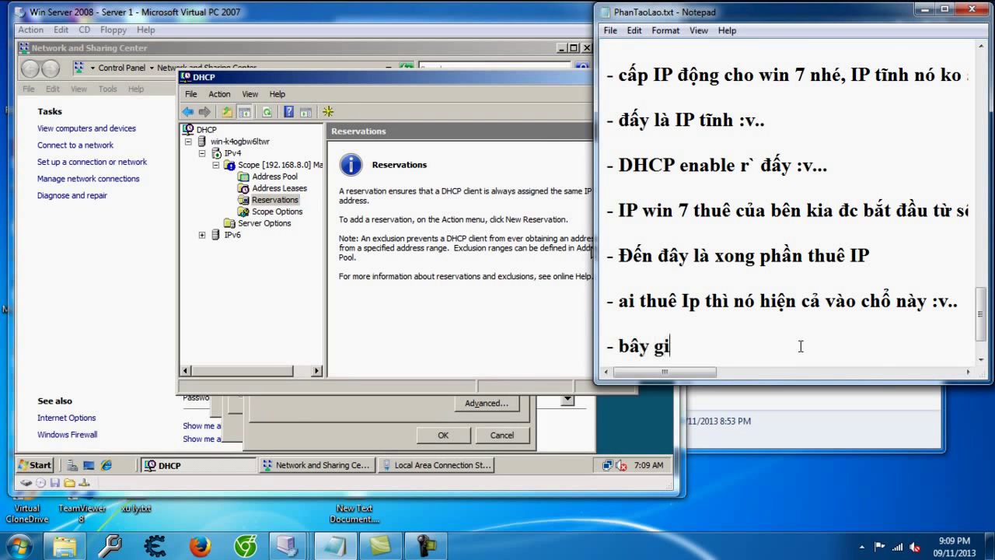
type("ờ đến phần cố ")
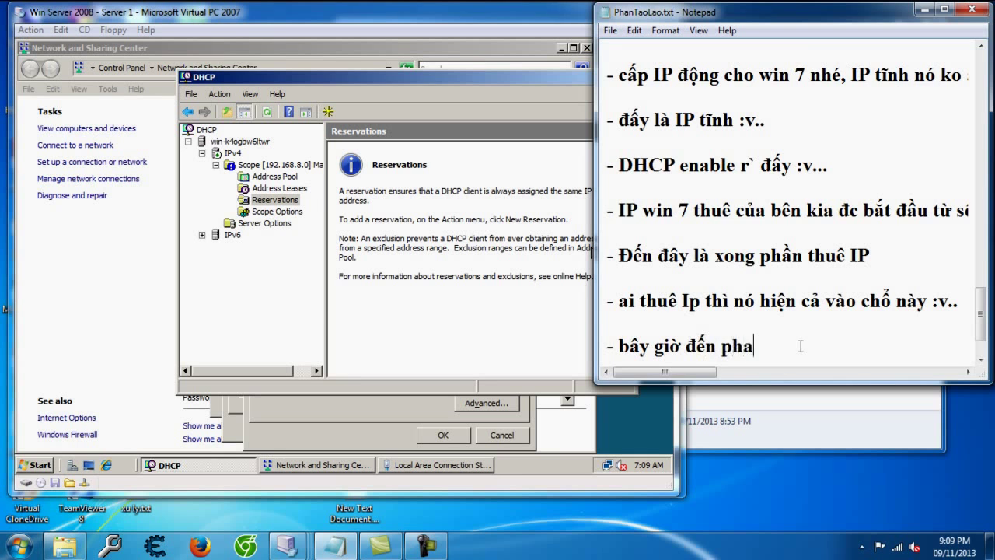
type("định IP cho mấy con ")
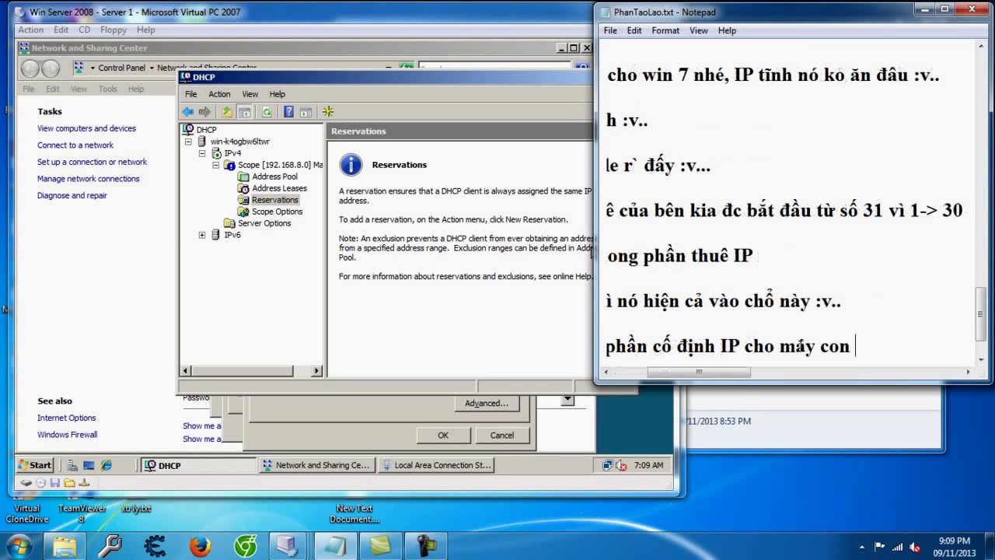
type("...")
key("Return")
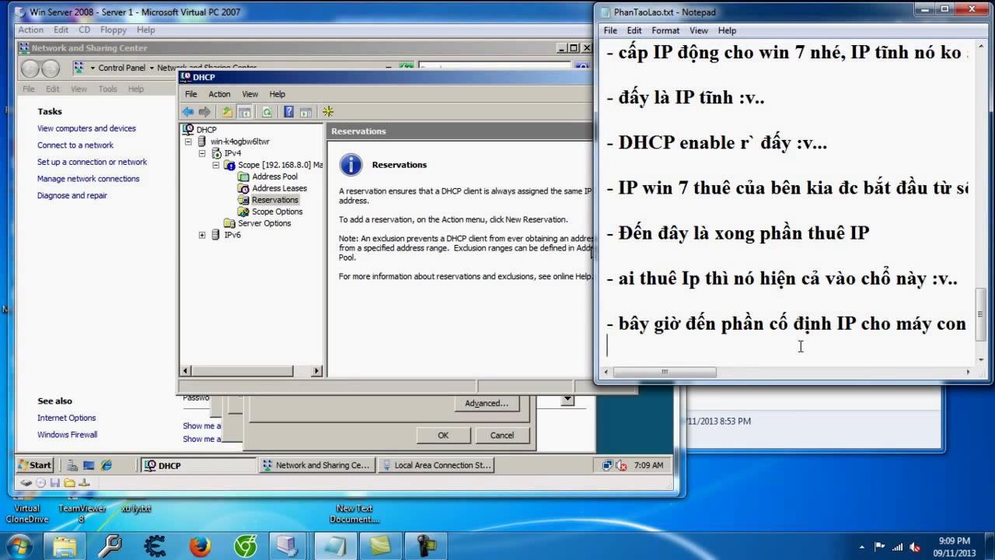
key("Return")
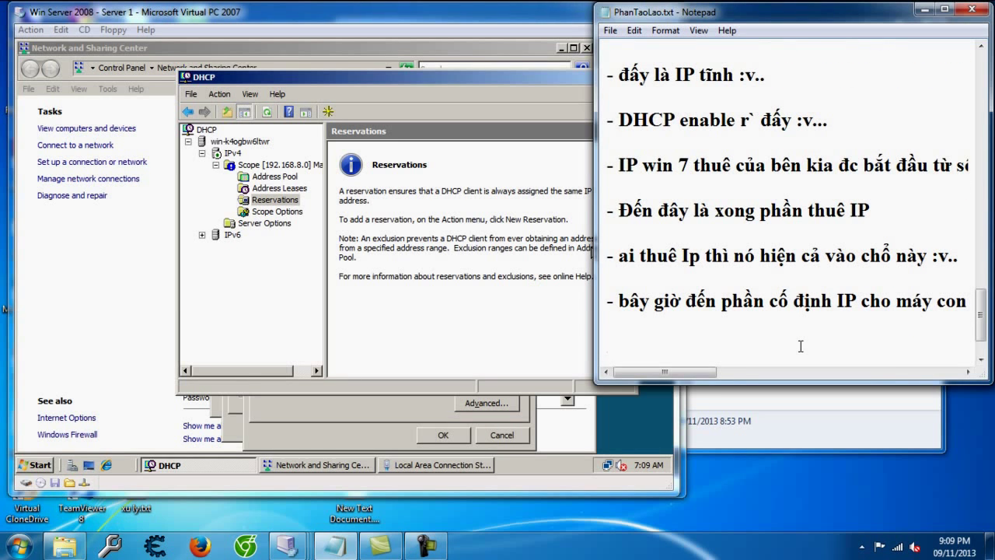
Step: Note that DHCP Reservations prevent IPs changing from sequential allocation, then return to Reservations
type("- néếu ko muô")
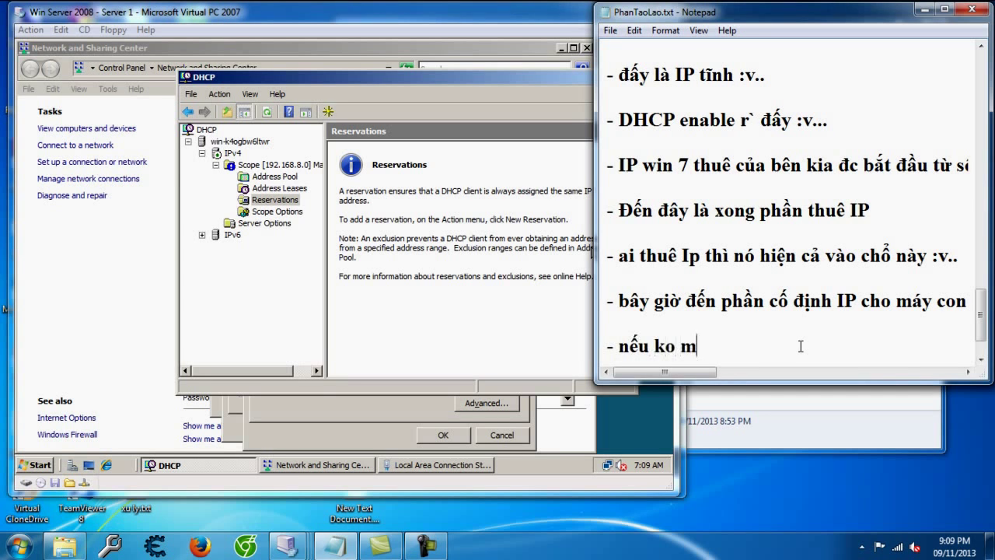
type("ốn phân chia")
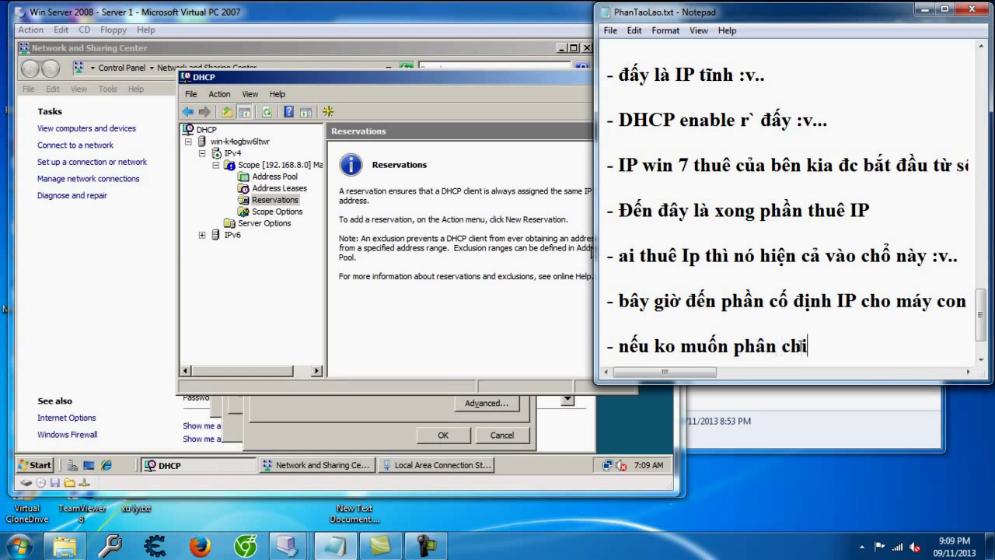
key("BackSpace")
key("BackSpace")
key("BackSpace")
key("BackSpace")
key("BackSpace")
key("BackSpace")
key("BackSpace")
key("BackSpace")
key("BackSpace")
type("cap phát lần lượt dẫn đến việc thay")
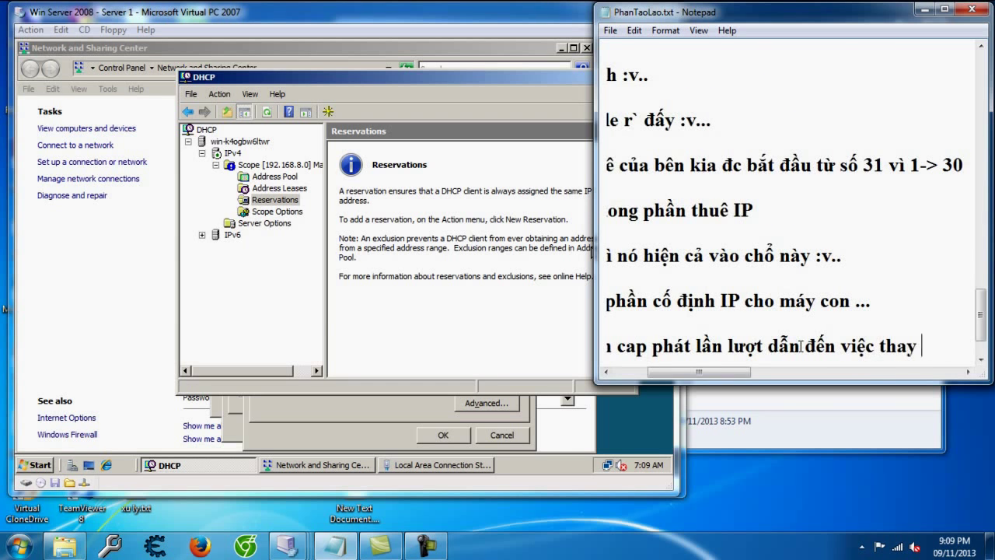
type(" đổi IP ch")
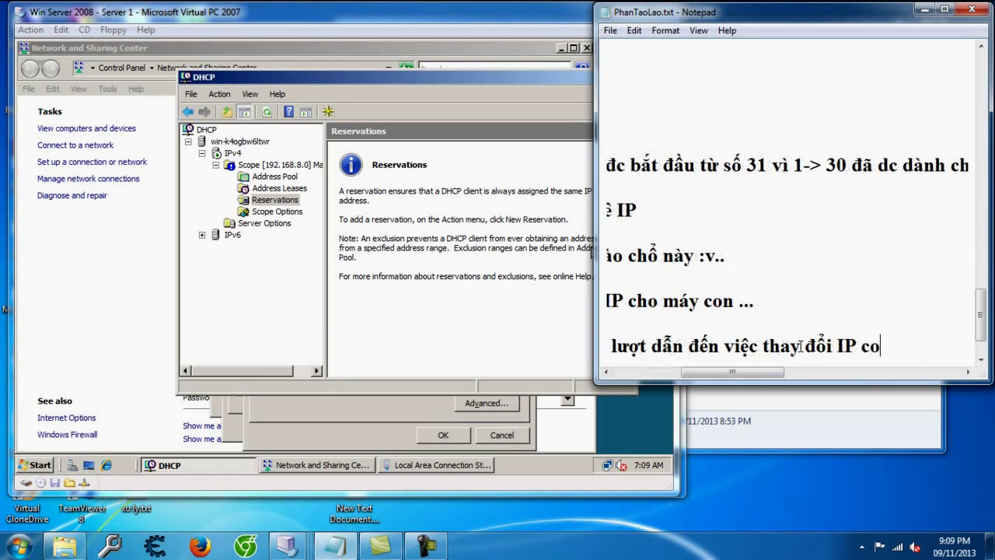
key("BackSpace")
type("thì")
type(" sử dụng ch")
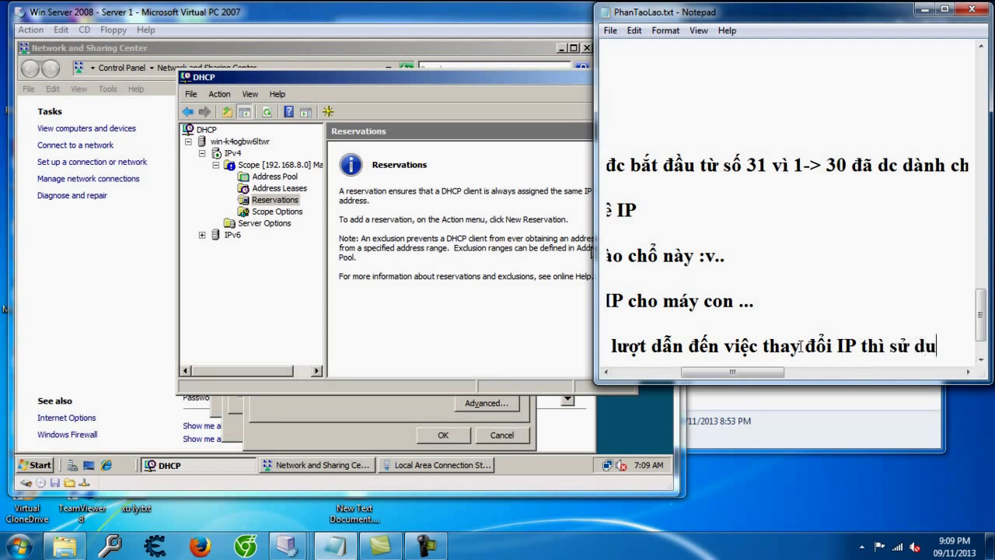
type("n")
key("BackSpace")
key("BackSpace")
type("ăng Rev")
type("ervations ")
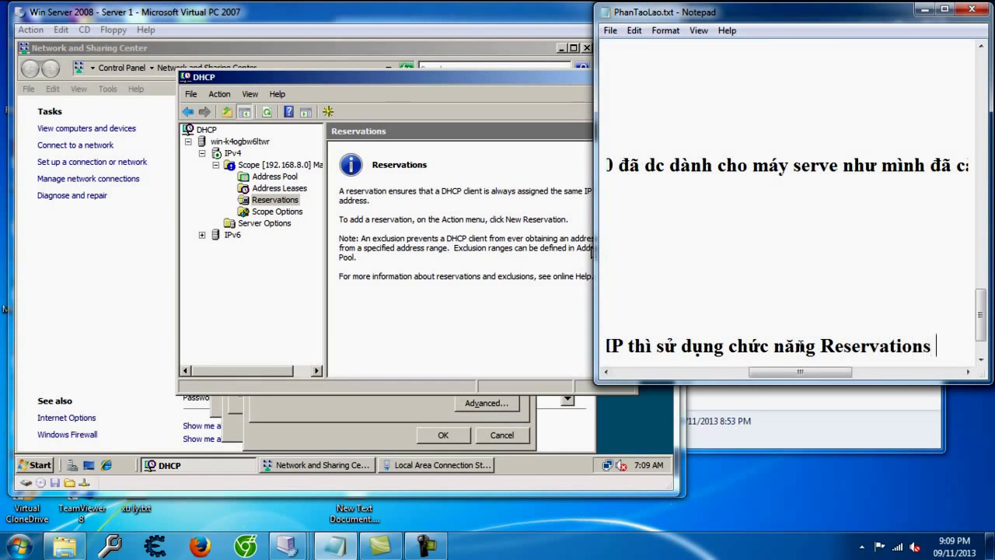
type("của DHCP")
key("Return")
key("Return")
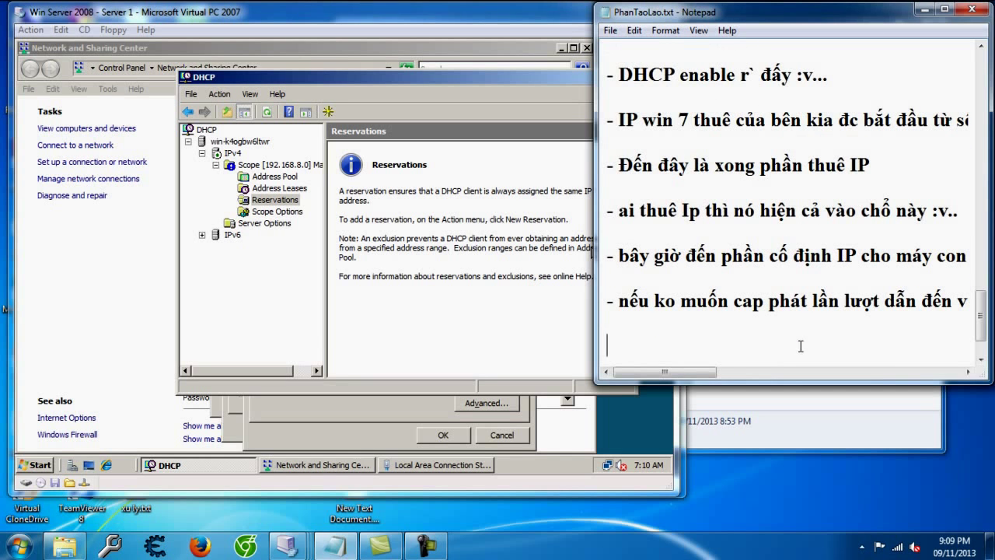
left_click(285, 203)
Step: Open a blank New Reservation form under Reservations
right_click(289, 208)
left_click(315, 211)
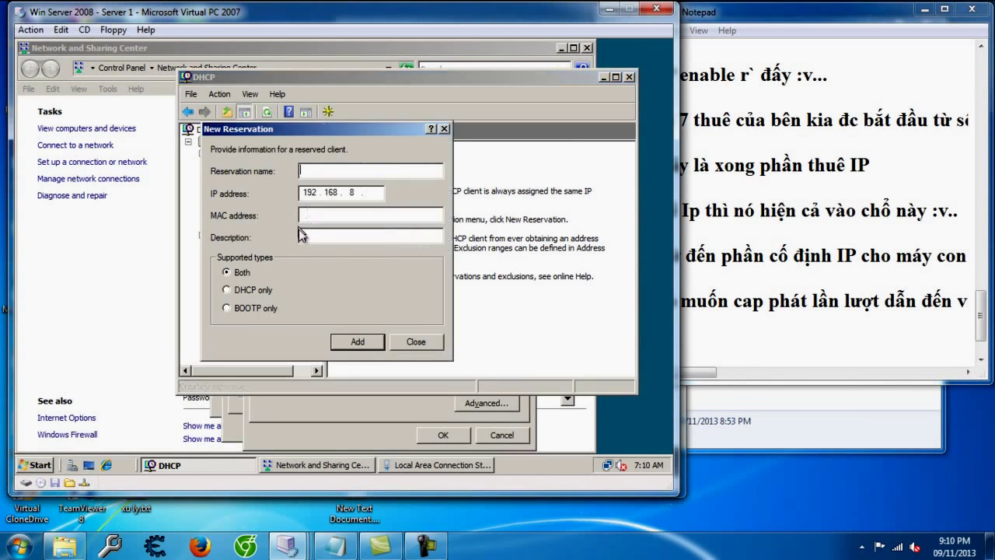
left_click(309, 215)
left_click(795, 346)
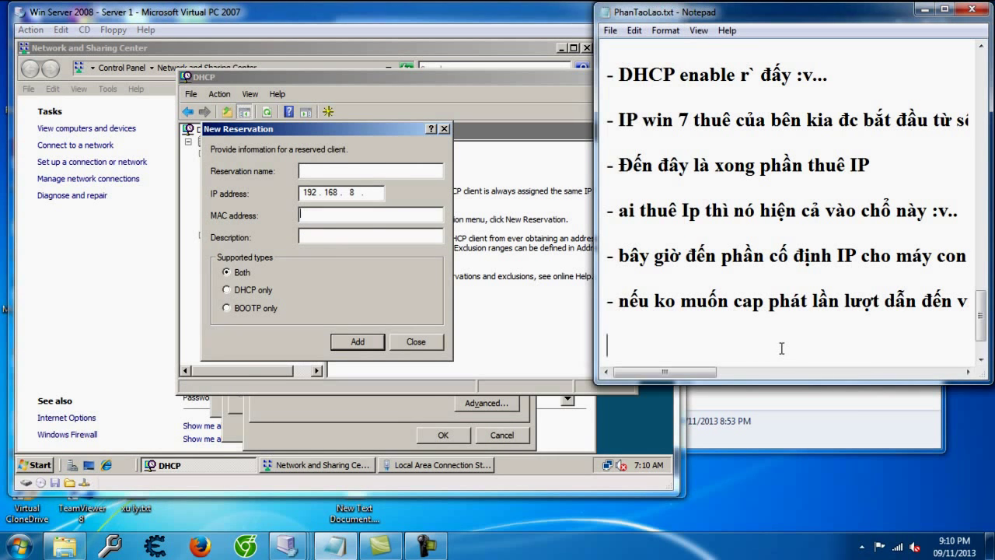
left_click(373, 172)
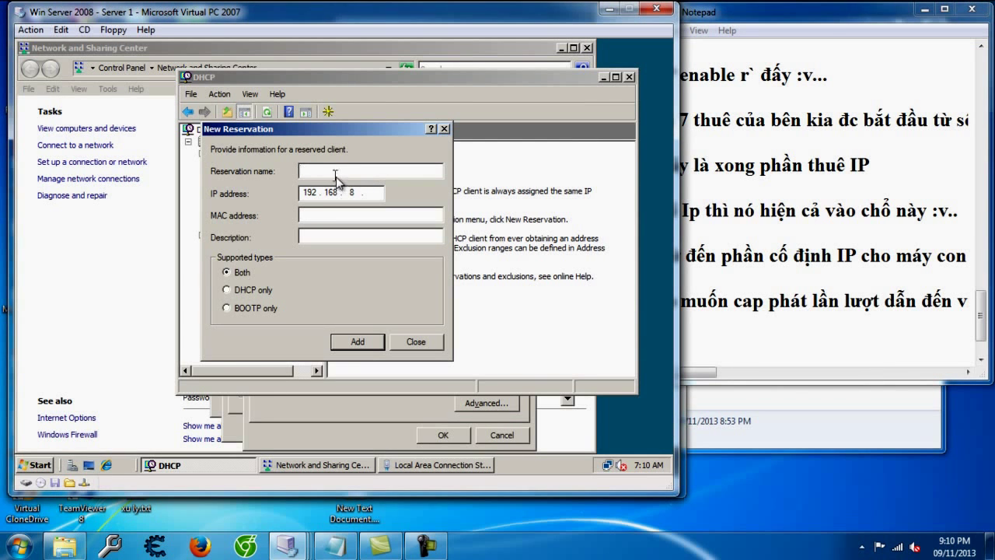
left_click(311, 216)
Step: Add the note 'Name là tên máy serve nhé :v..' explaining the reservation name field
left_click(696, 349)
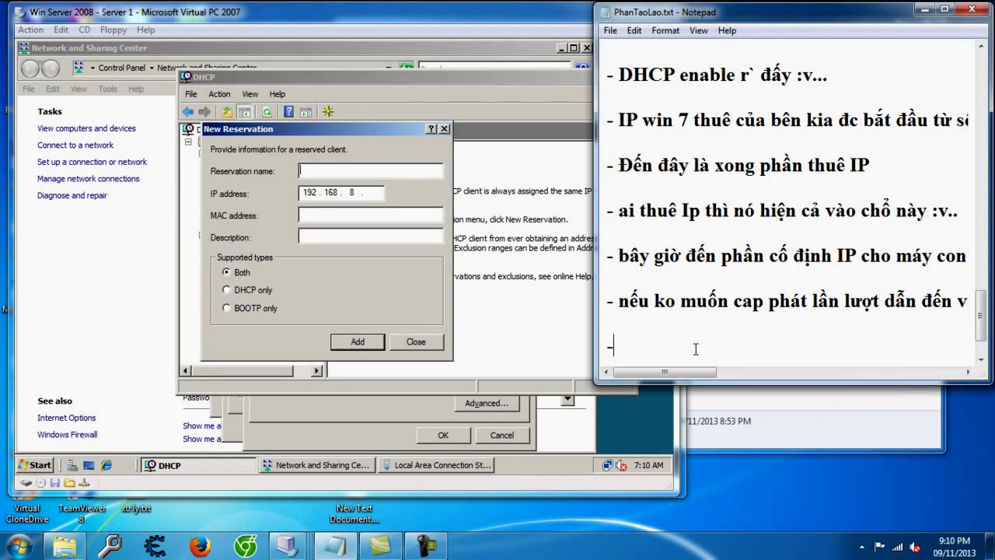
type("Name ")
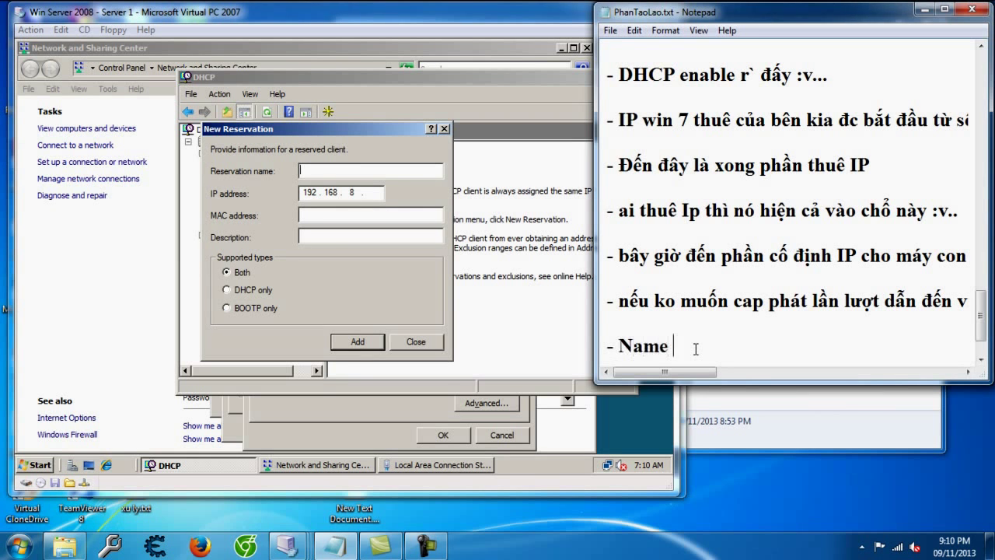
type("là tên may sr")
key("BackSpace")
type("erve nhé :v..")
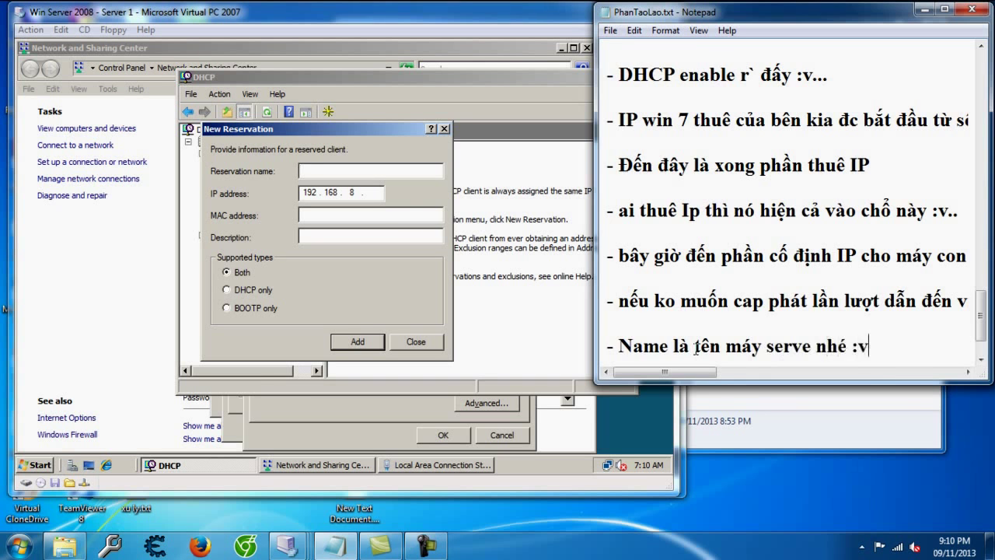
key("Return")
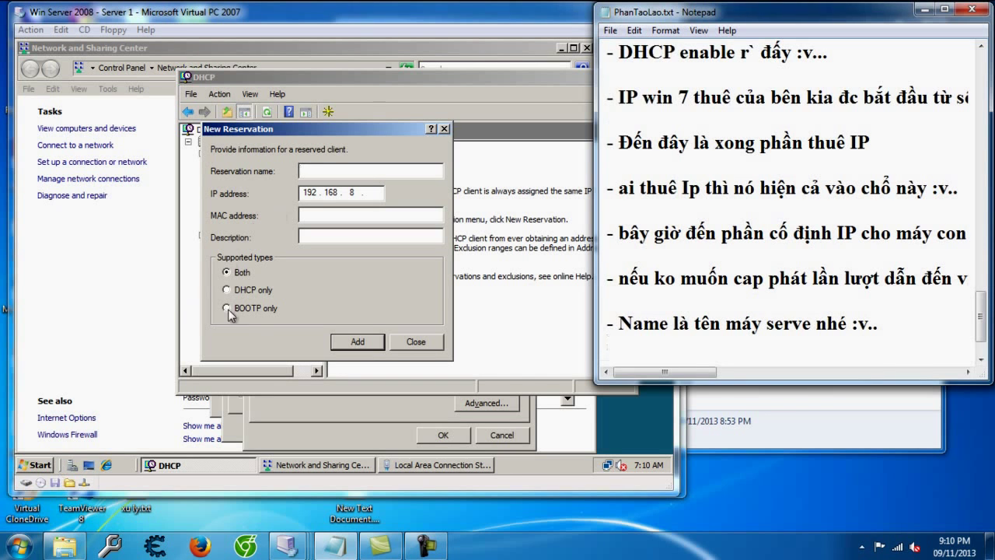
left_click(275, 301)
left_click(37, 471)
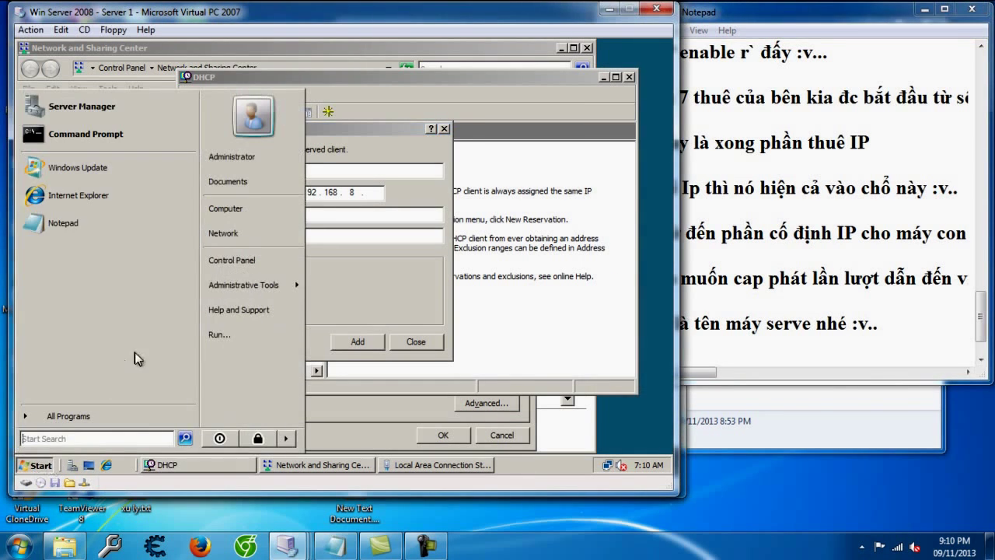
Step: Open the server's System Properties to show its computer name details
left_click(253, 211)
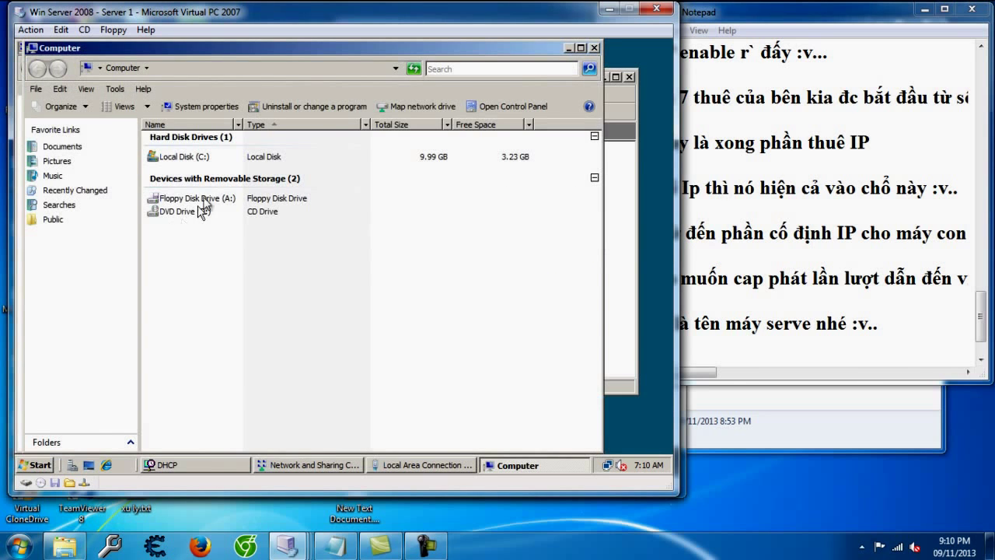
left_click(593, 47)
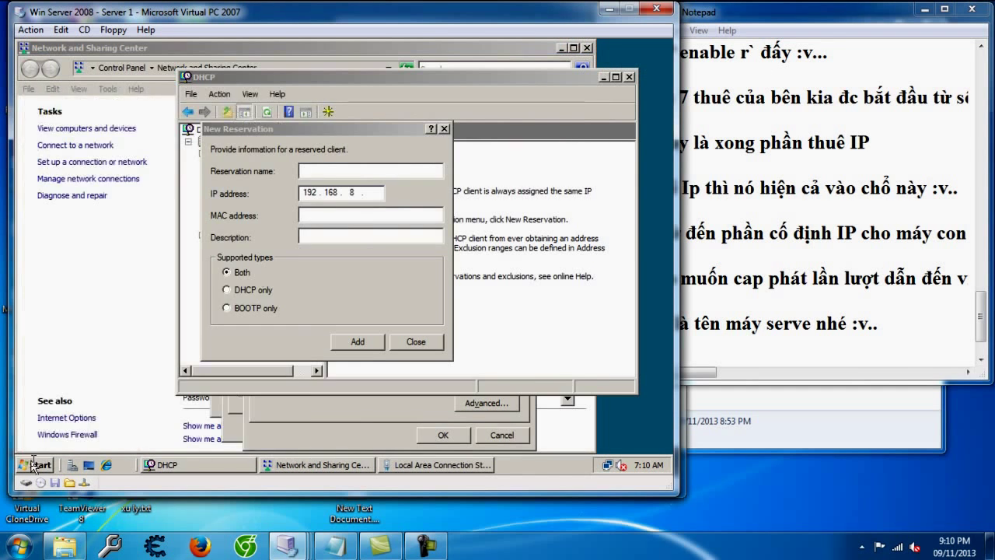
left_click(34, 465)
right_click(268, 210)
left_click(305, 323)
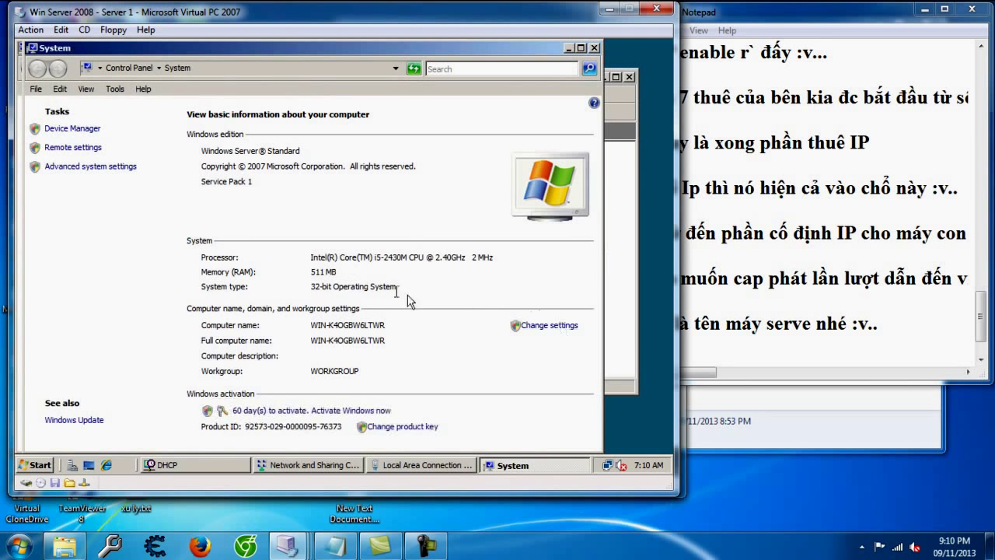
left_click(549, 326)
left_click(189, 143)
left_click(231, 143)
left_click(140, 146)
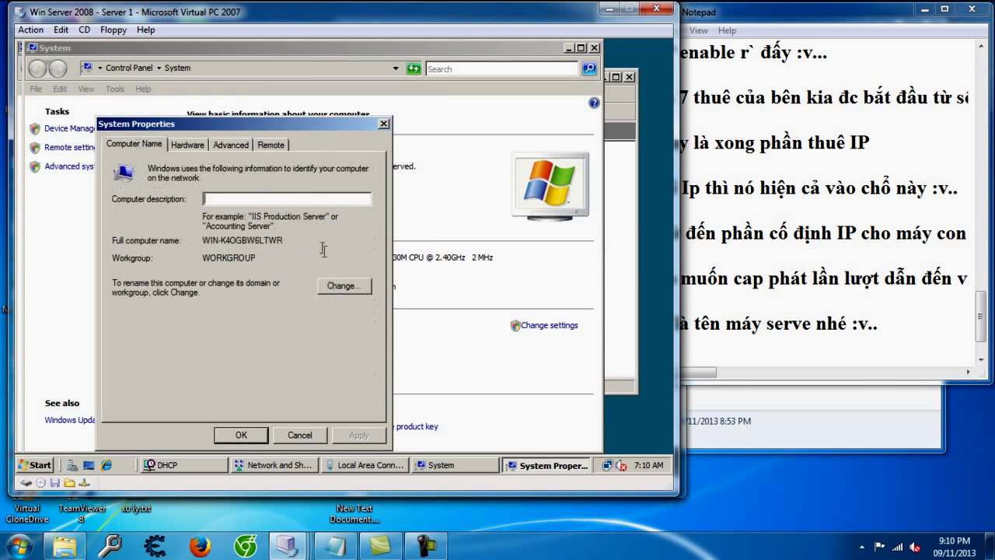
Step: Copy the full computer name WIN-K4OGBW6LTWR into the Reservation name field
left_click_drag(289, 239, 202, 241)
key("ctrl+c")
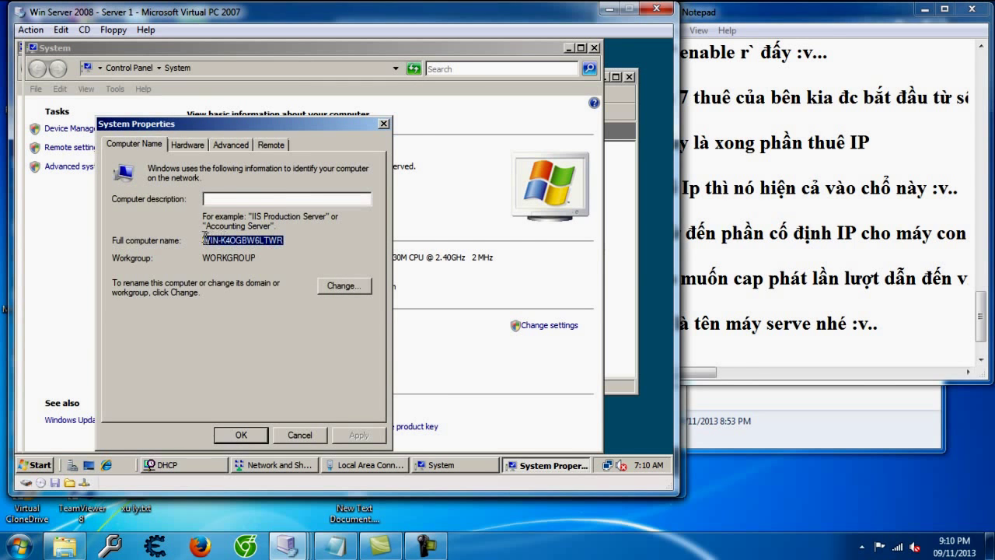
key("alt+Tab")
key("alt+Tab")
key("Tab")
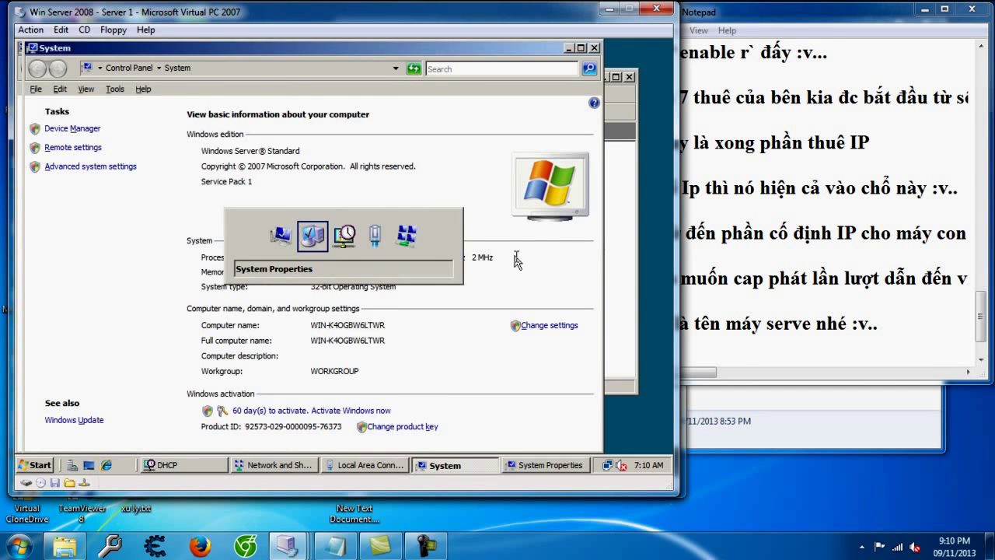
key("ctrl+v")
left_click(365, 215)
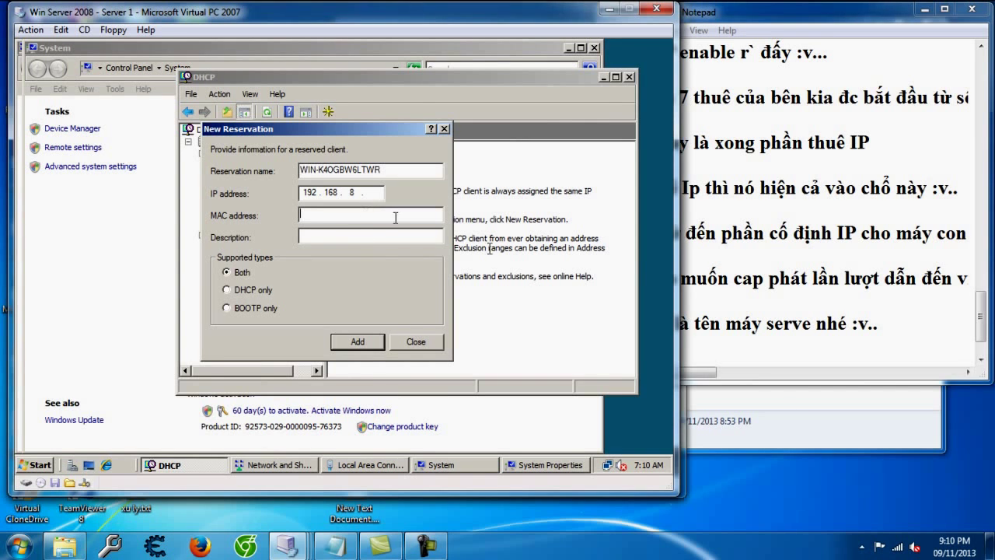
left_click(757, 351)
Step: Note that the MAC address must be looked up through cmd
key("Return")
type("- MAC là đỉa")
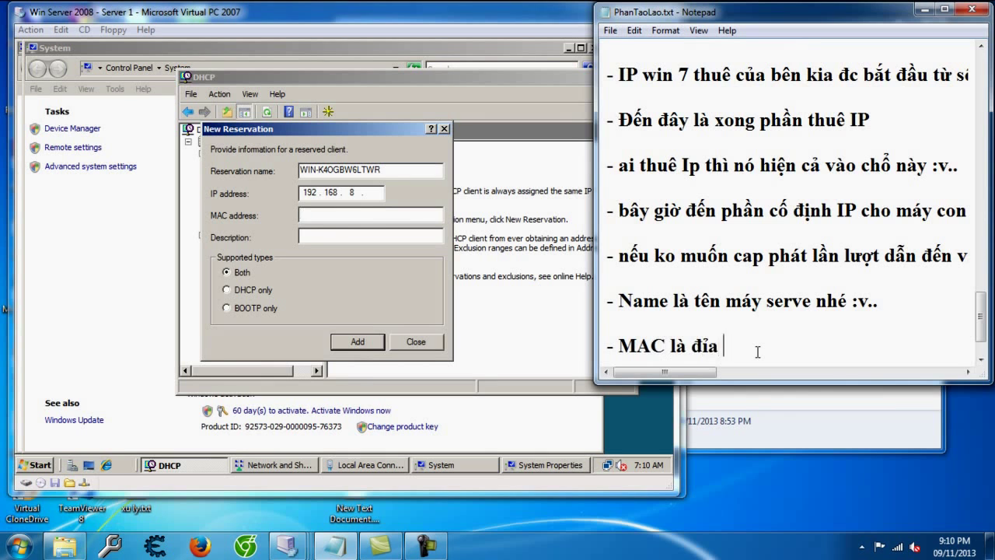
key("BackSpace")
type("j chir caxrrd majng thif phari -_-... laays nos thif")
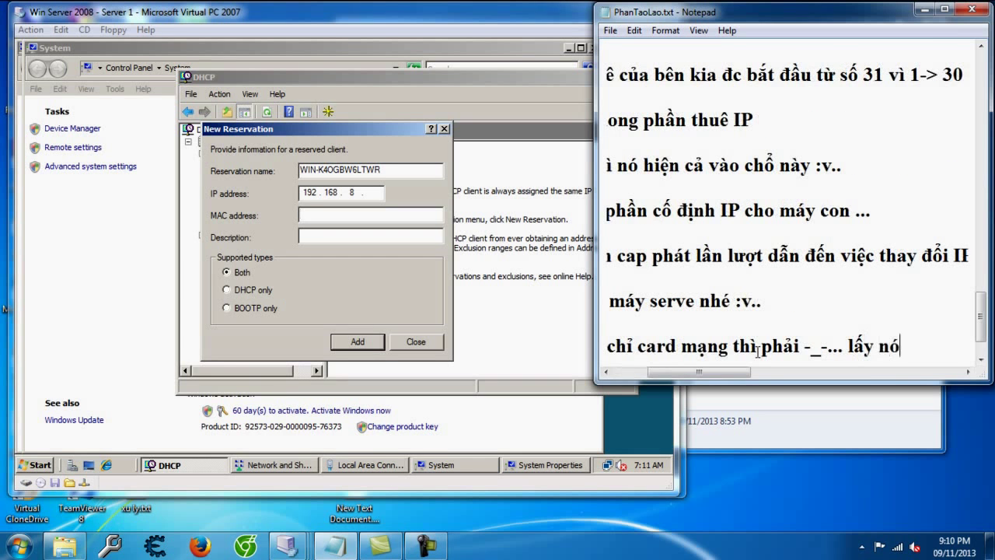
type(" phair xaif towis")
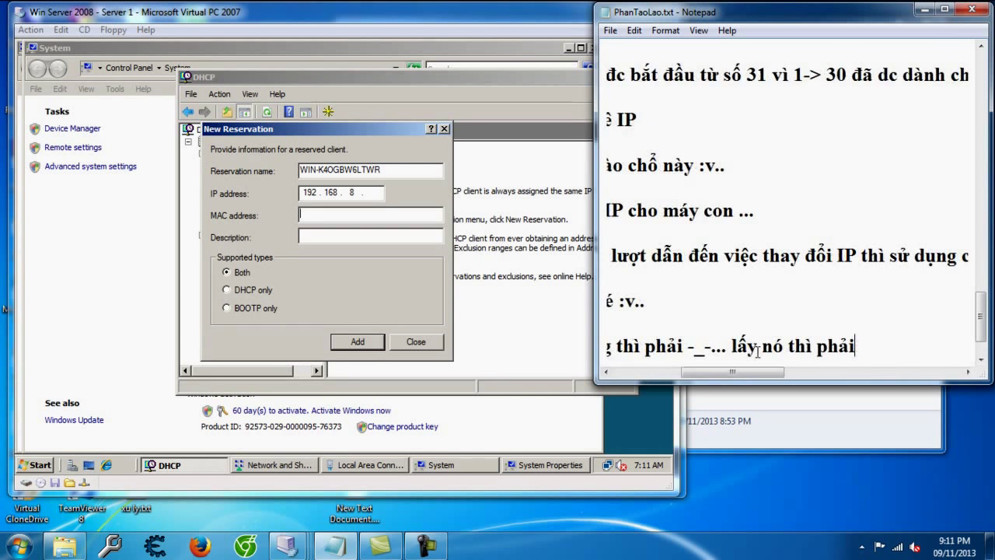
type(" cmd :v..")
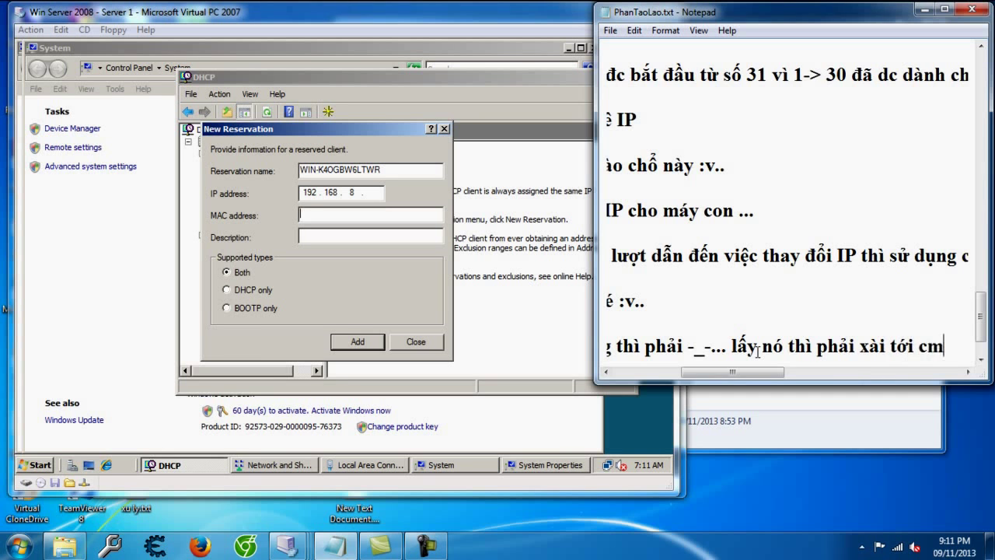
key("Return")
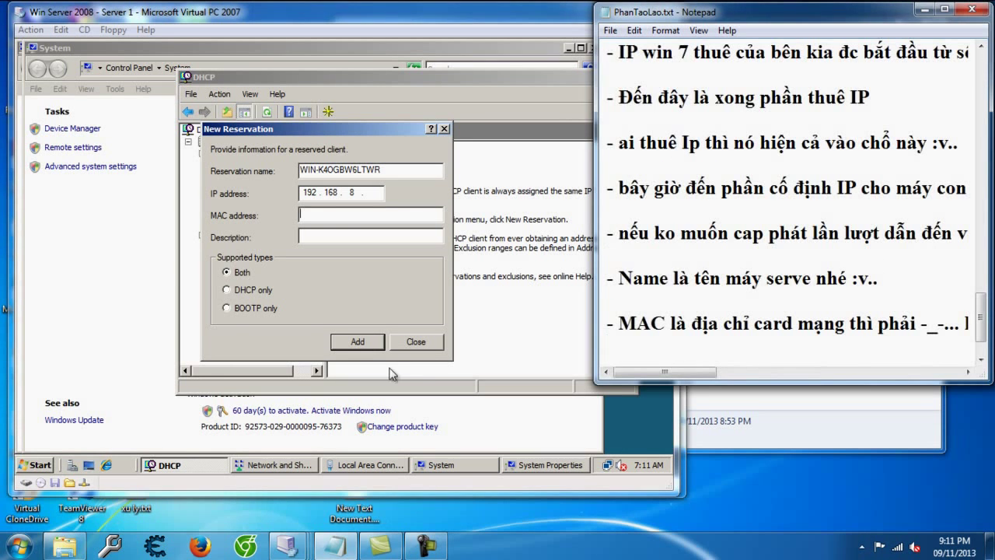
Step: Run ARP -a in Command Prompt and copy the client MAC 00-03-ff-7d-64-37
left_click(42, 464)
left_click(31, 466)
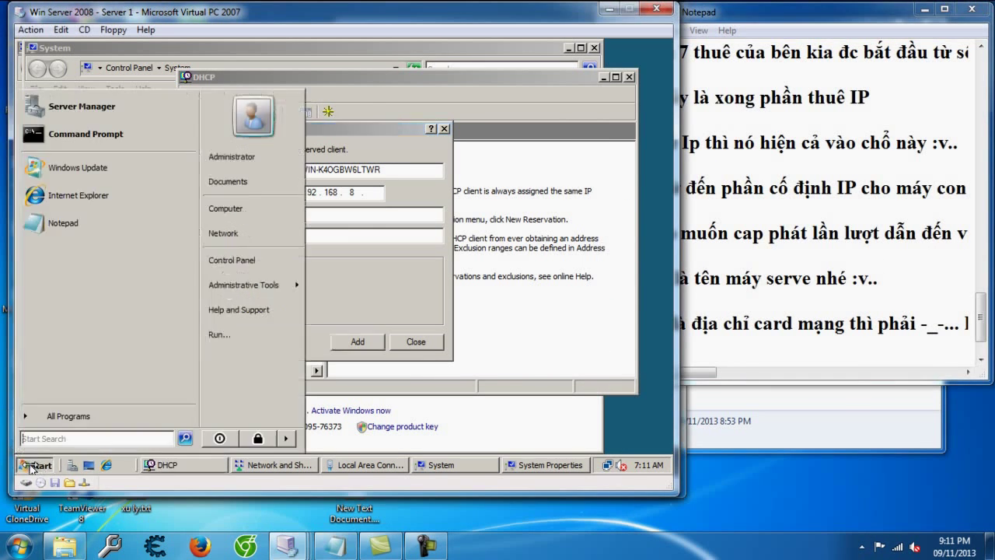
left_click(85, 134)
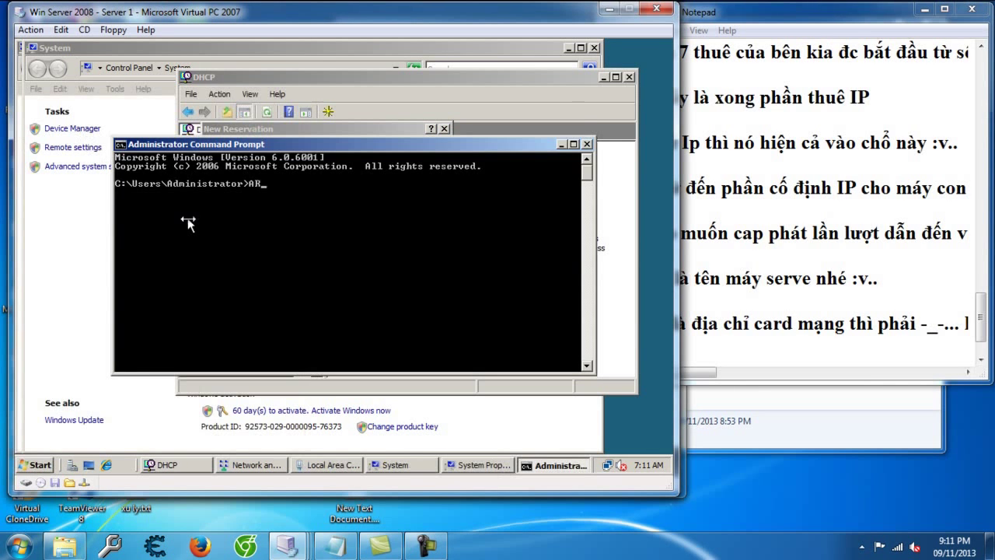
type("ARP -a")
key("Return")
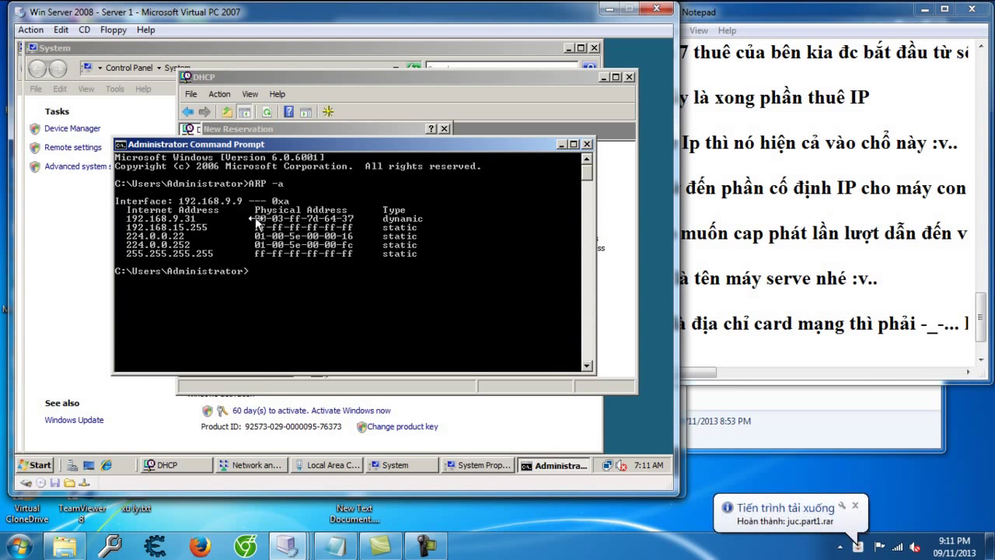
right_click(359, 223)
left_click(369, 227)
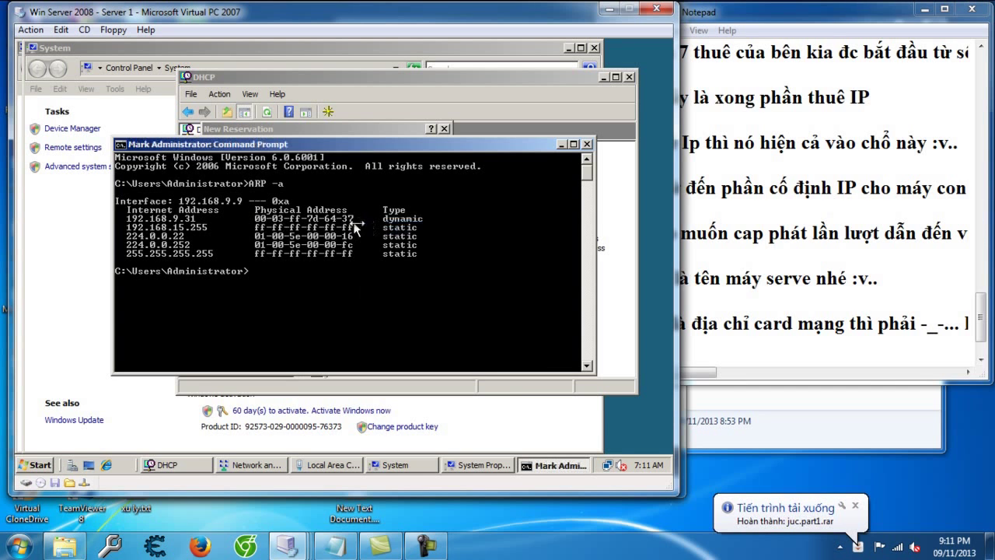
left_click_drag(359, 224, 259, 223)
key("ctrl+c")
key("Return")
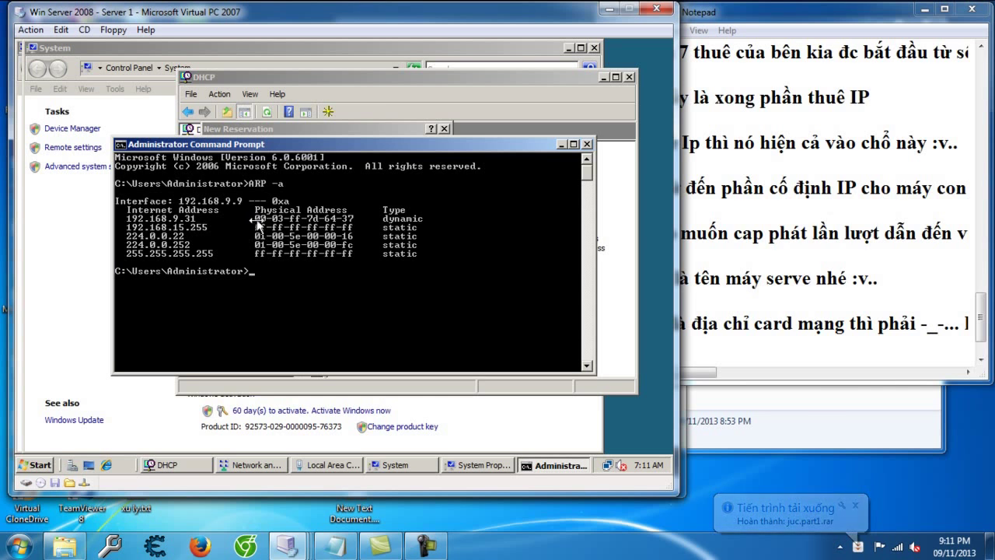
left_click(370, 129)
Step: Paste the MAC into the reservation and strip the dashes to 0003ff7d6437
key("ctrl+v")
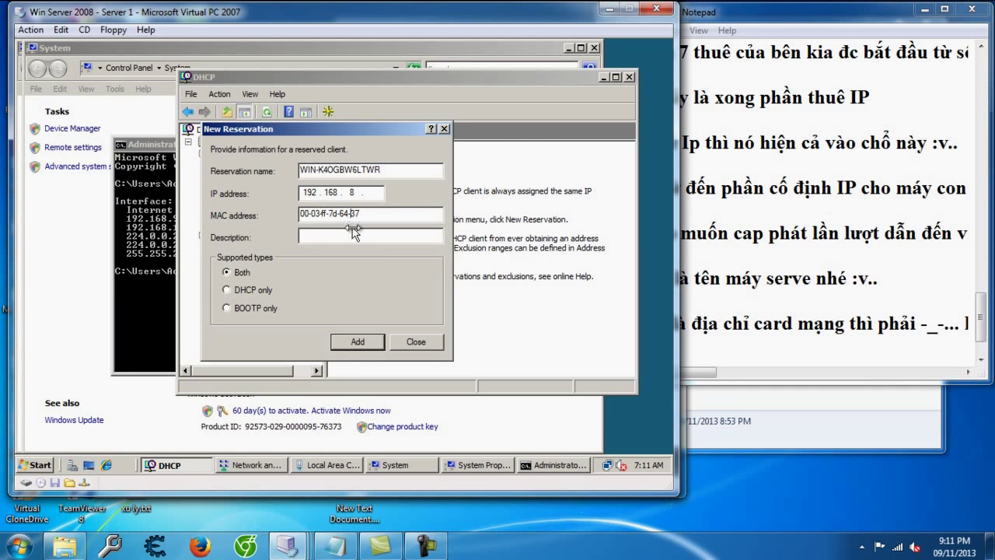
left_click(333, 214)
key("BackSpace")
left_click(321, 216)
key("BackSpace")
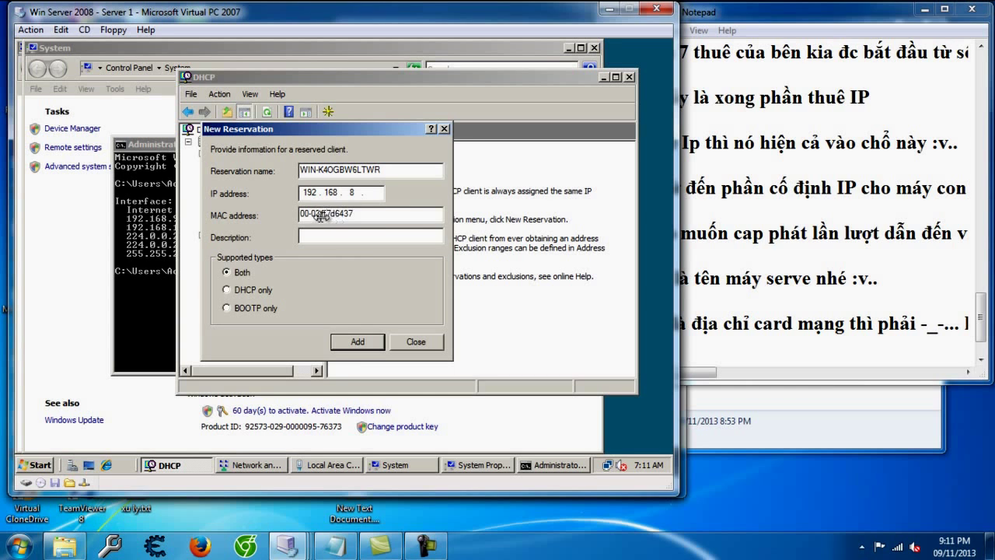
left_click(309, 215)
key("BackSpace")
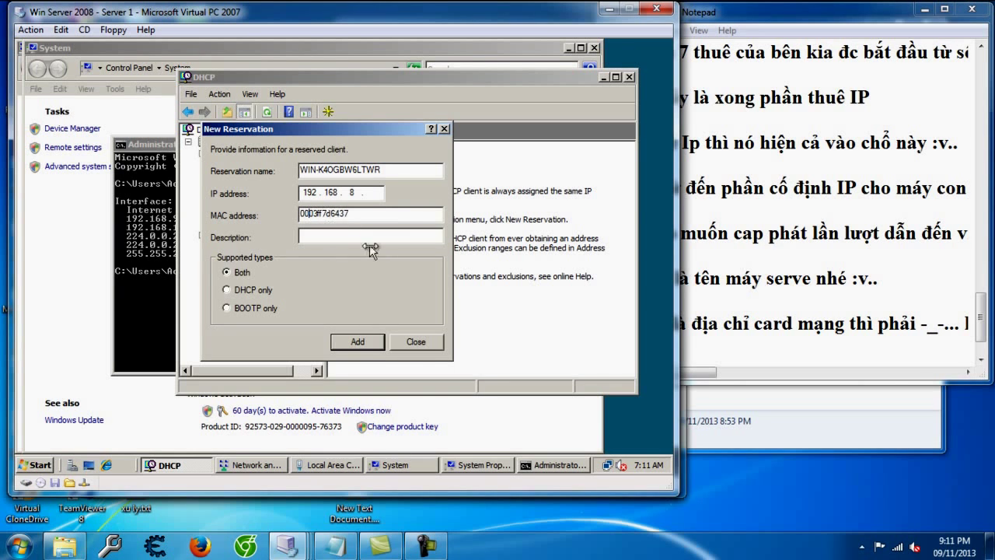
left_click(373, 215)
Step: Dismiss the invalid client IP warning and enter 192.168.8.9 as the reservation IP
left_click(365, 343)
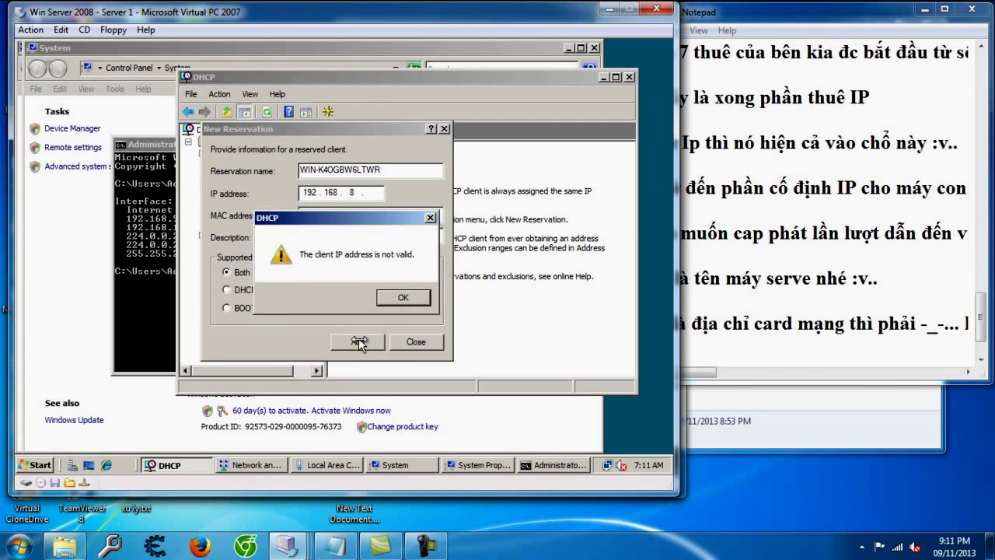
left_click(401, 298)
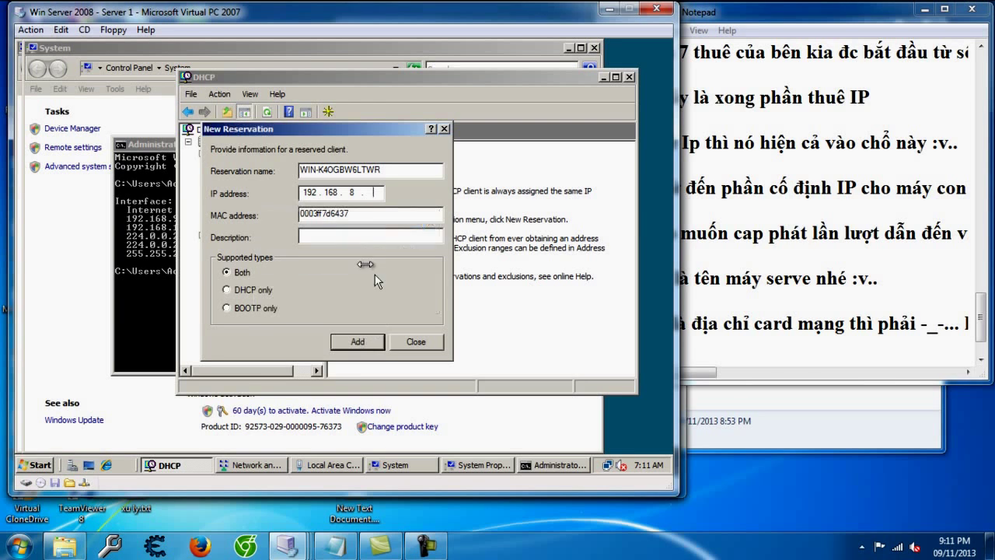
left_click(354, 192)
type("9.9")
left_click(357, 343)
double_click(358, 194)
type("8 .")
key("period")
left_click(795, 334)
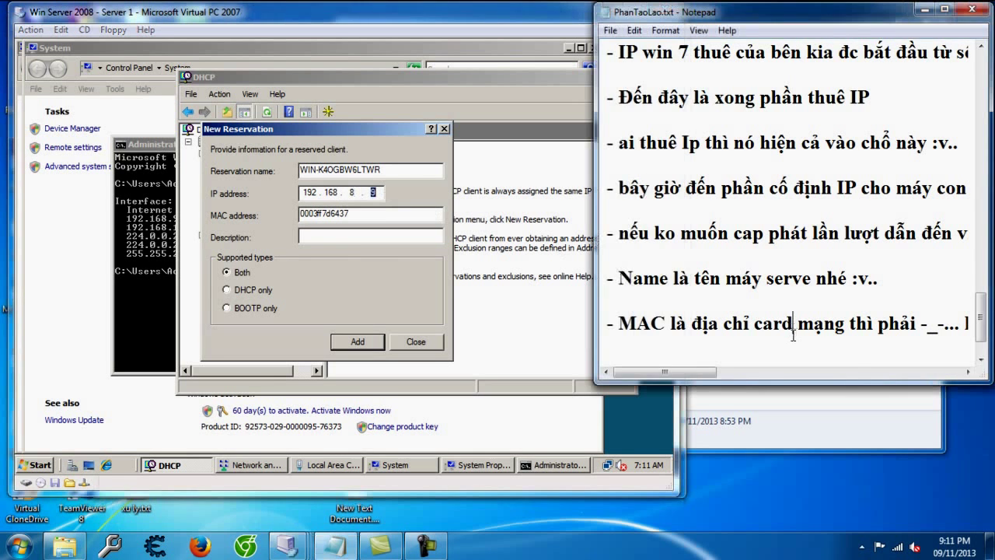
Step: Note that the machine number goes in the IP field, for example 113
key("End")
key("Return")
key("Return")
type("- cố đi")
type("nh IP máy")
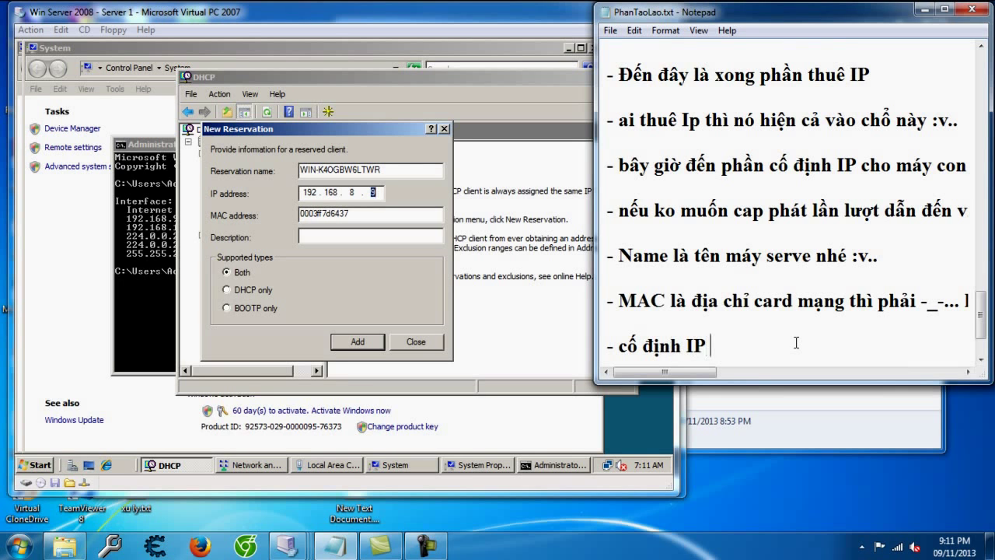
key("BackSpace")
key("BackSpace")
key("BackSpace")
key("BackSpace")
key("BackSpace")
type("số m")
key("BackSpace")
key("BackSpace")
type("IP so")
type(" máy thì")
type(" viet số vao đây, ví d")
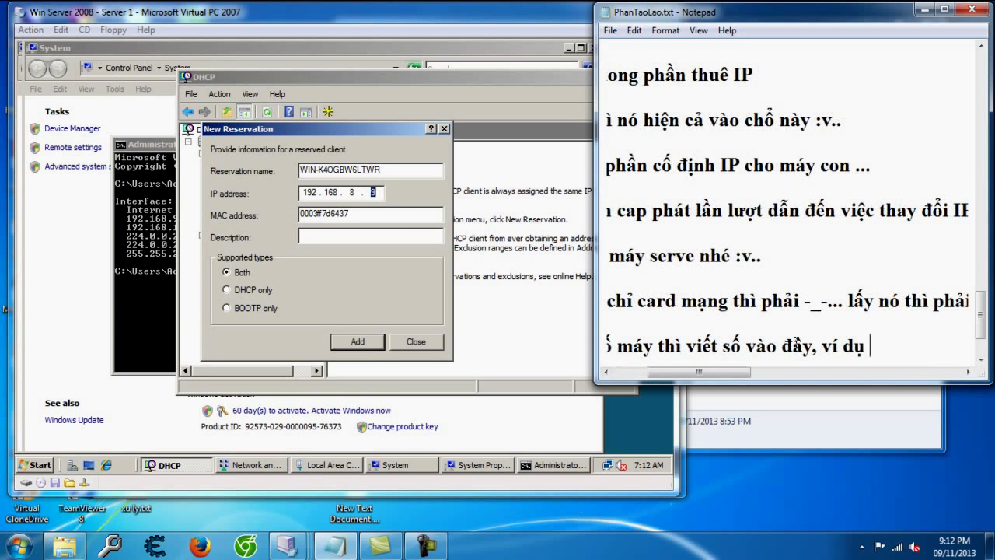
type("ụ 113 cho")
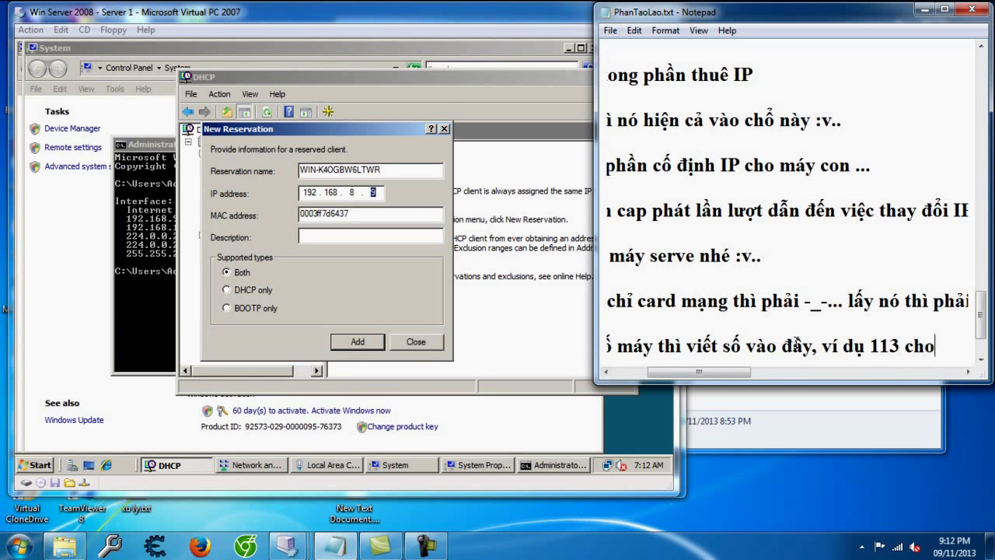
type(" no hoàn htrá")
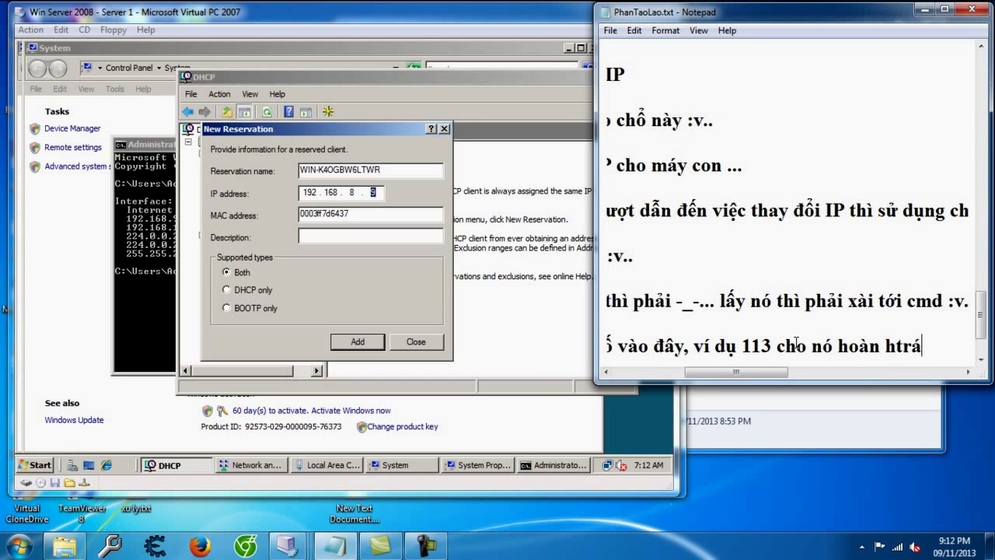
type("trang :v..")
key("Return")
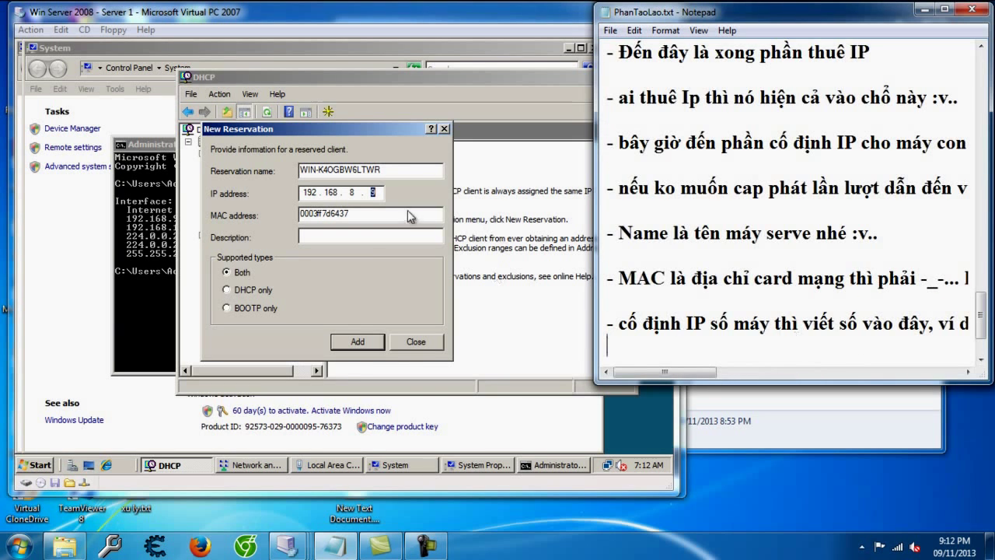
Step: Add the reservation for 192.168.8.113, close the form, and open the new reservation
left_click(378, 194)
type("113")
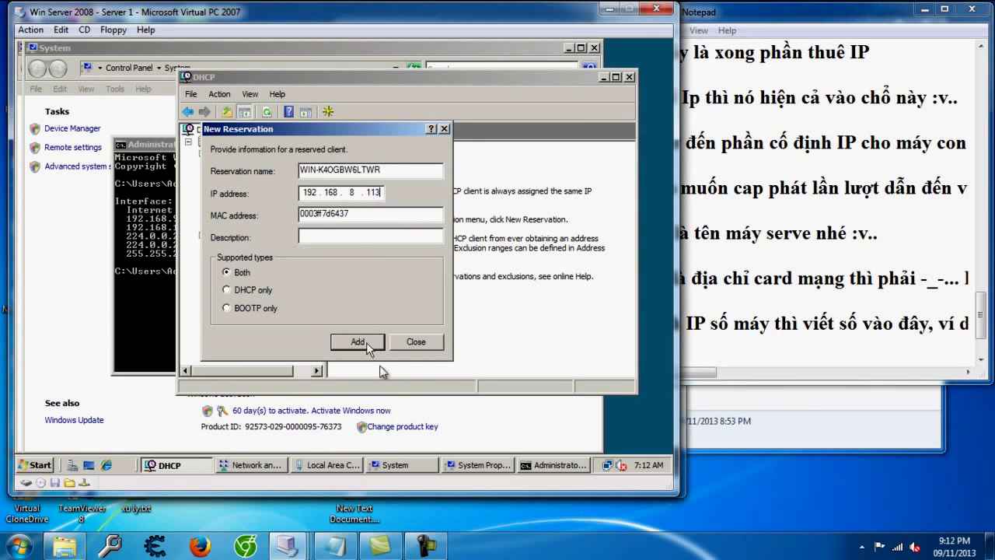
left_click(365, 344)
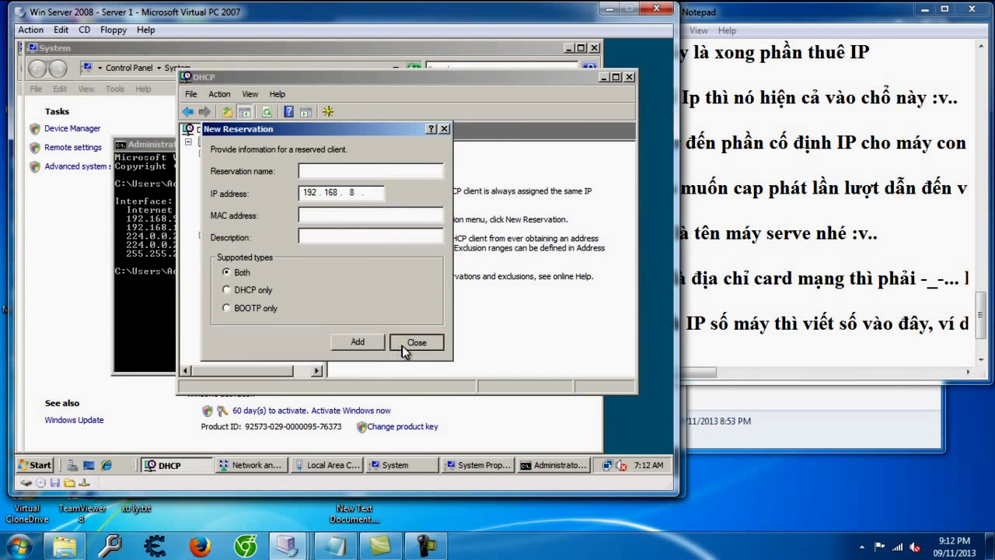
left_click(404, 344)
double_click(379, 161)
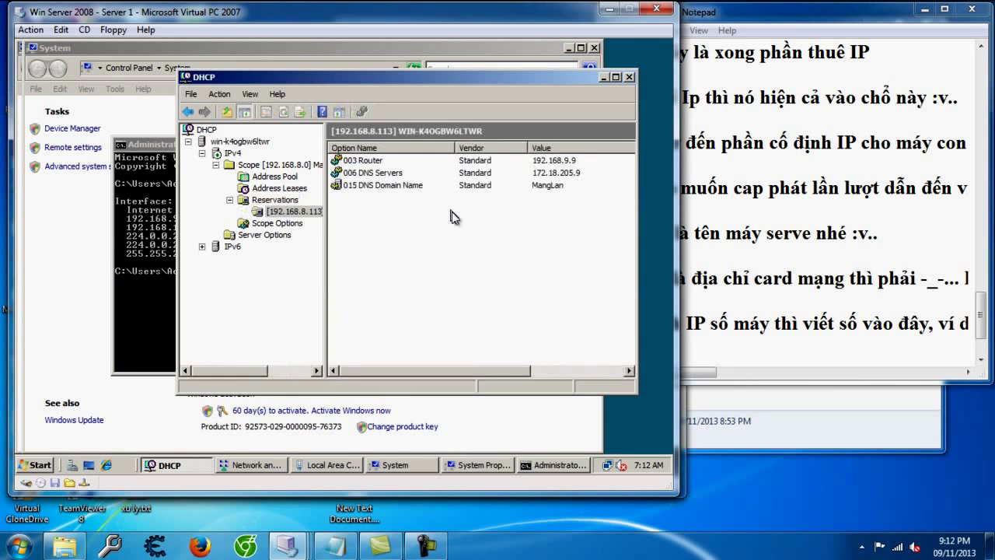
left_click(771, 349)
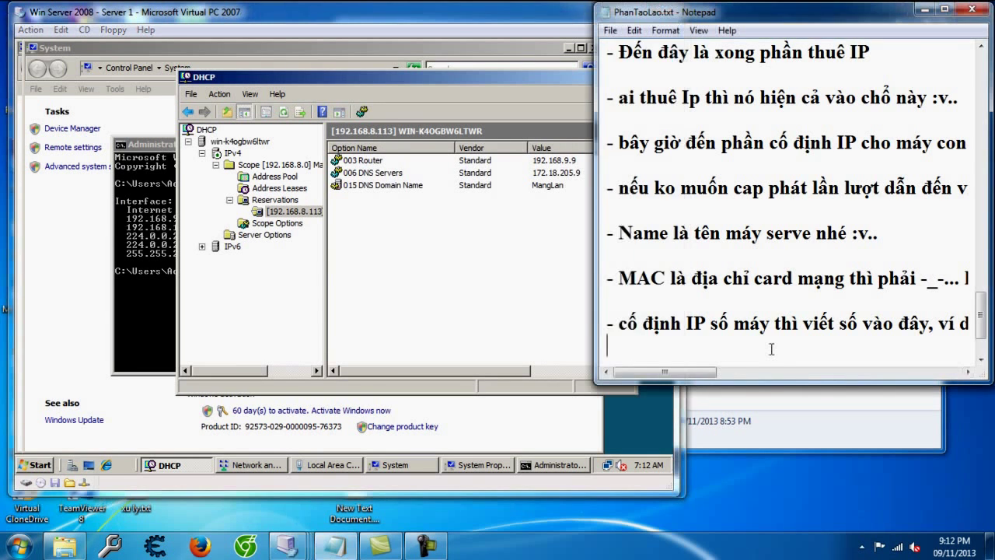
Step: Note that Win 7 holds leased IP 31, so it must release and re-lease to get the fixed IP
type("- bây giờ wa W")
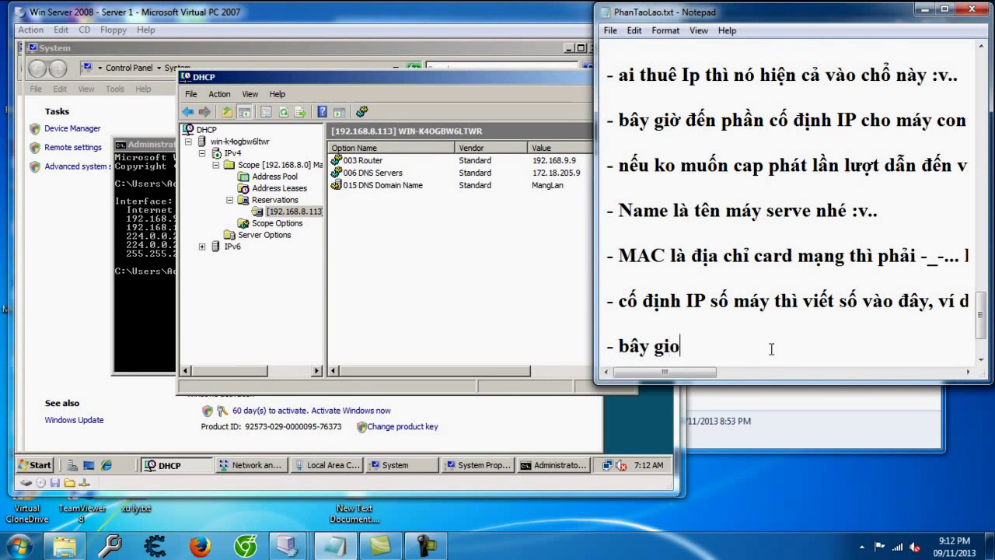
type("in 7,")
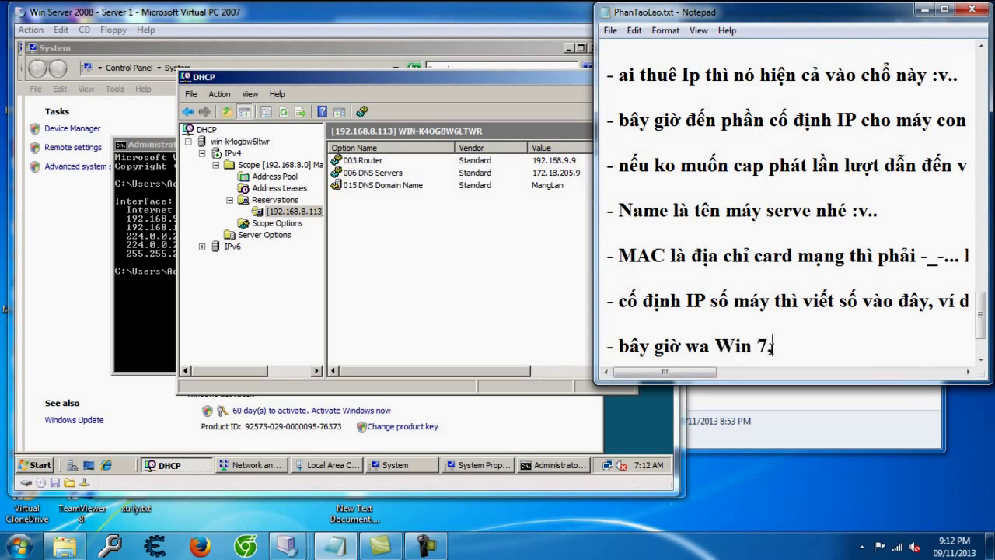
key("Return")
type("- Win ")
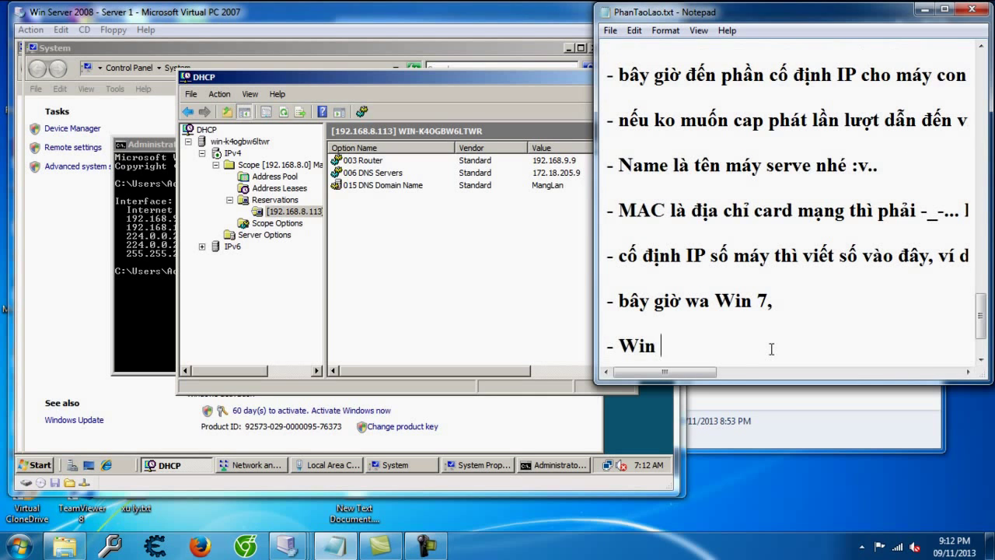
type("7 dang m")
key("BackSpace")
type("thue")
type(" IP của ")
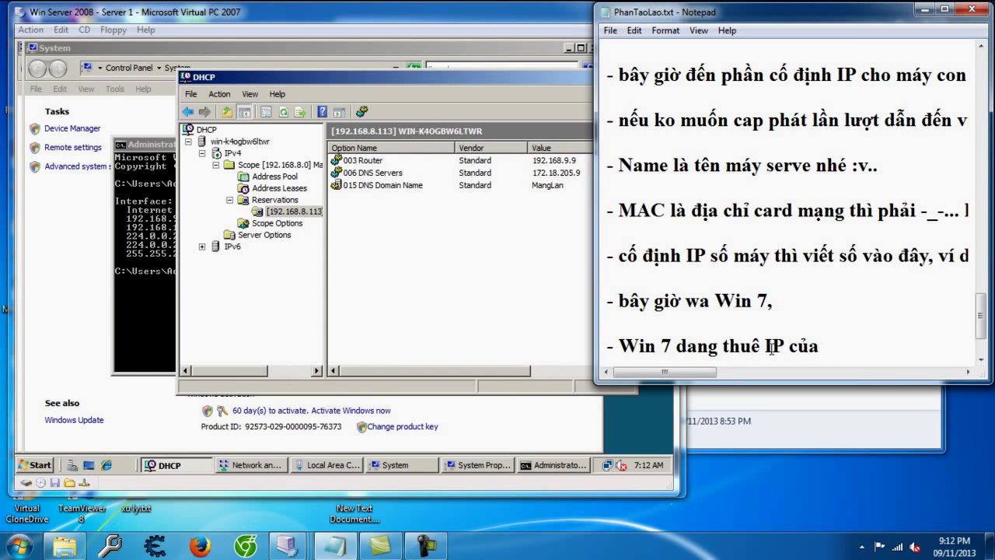
type("bên nà")
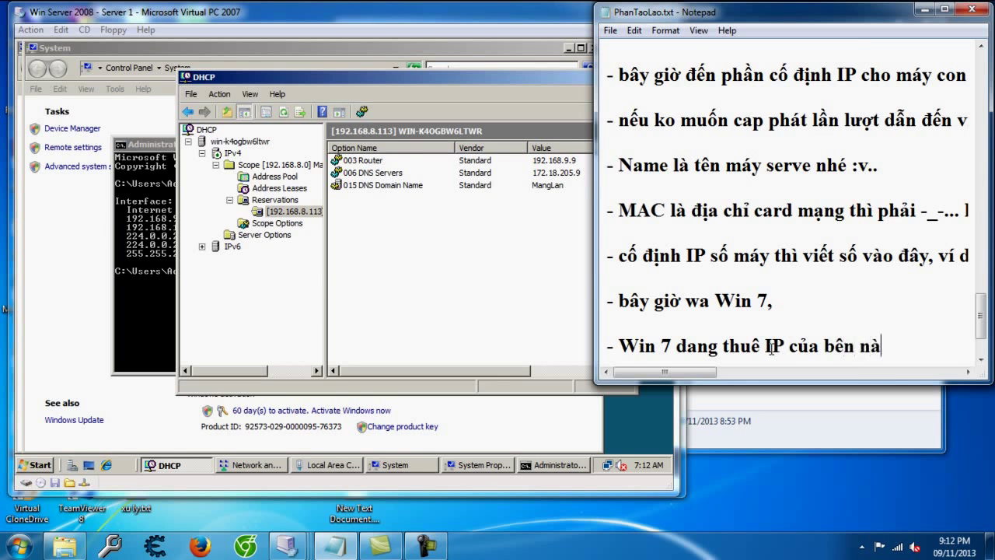
type("y và mang ")
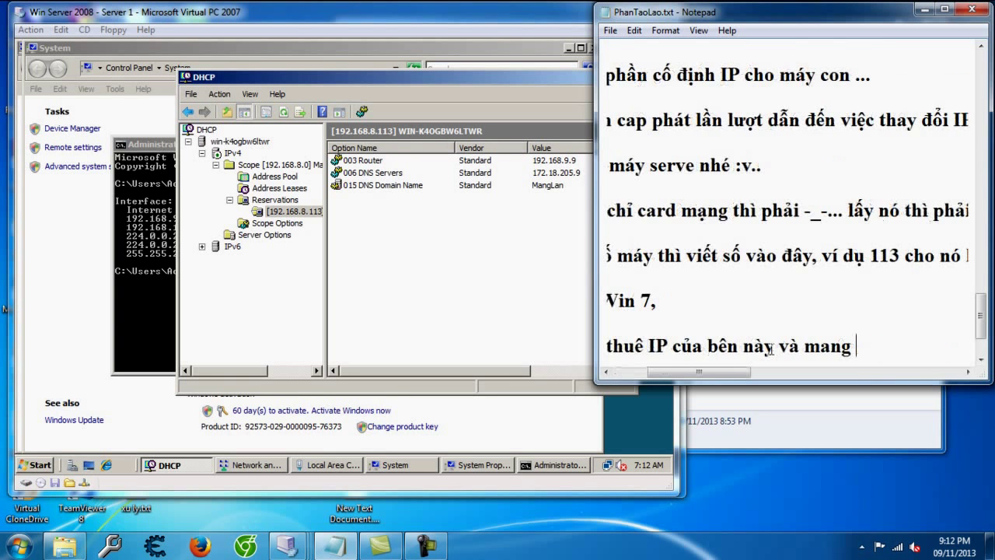
type("Ip 31 nên mún")
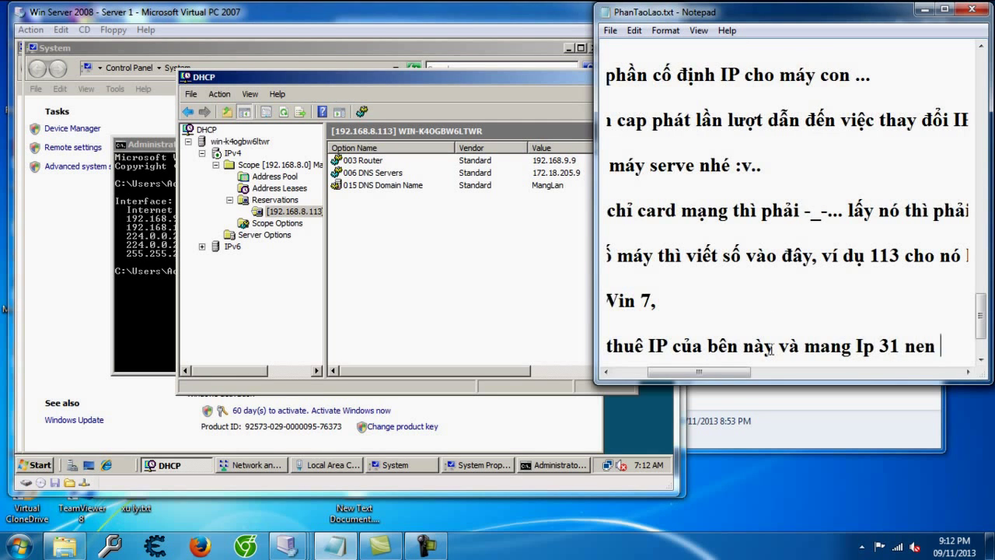
type(" có d")
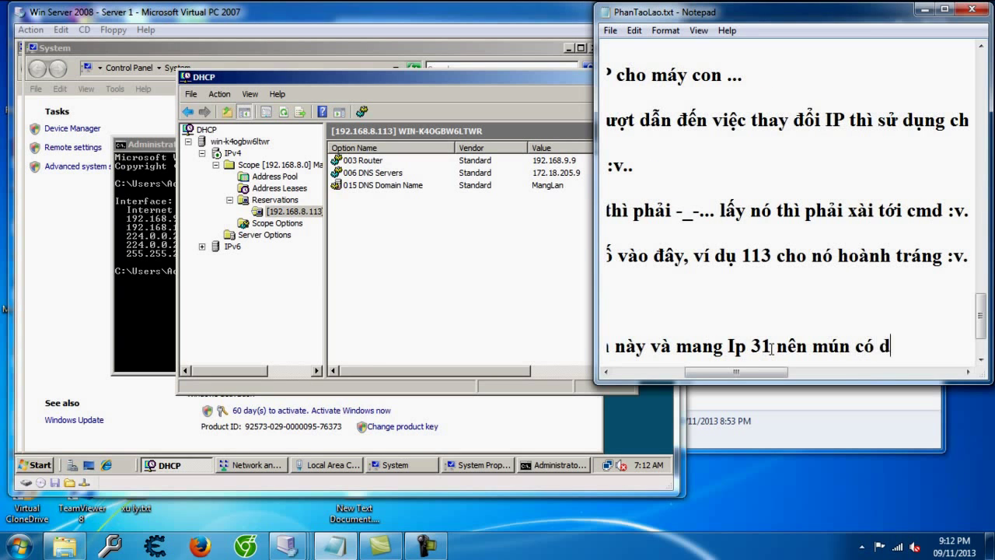
type("đinhj phải trả IP")
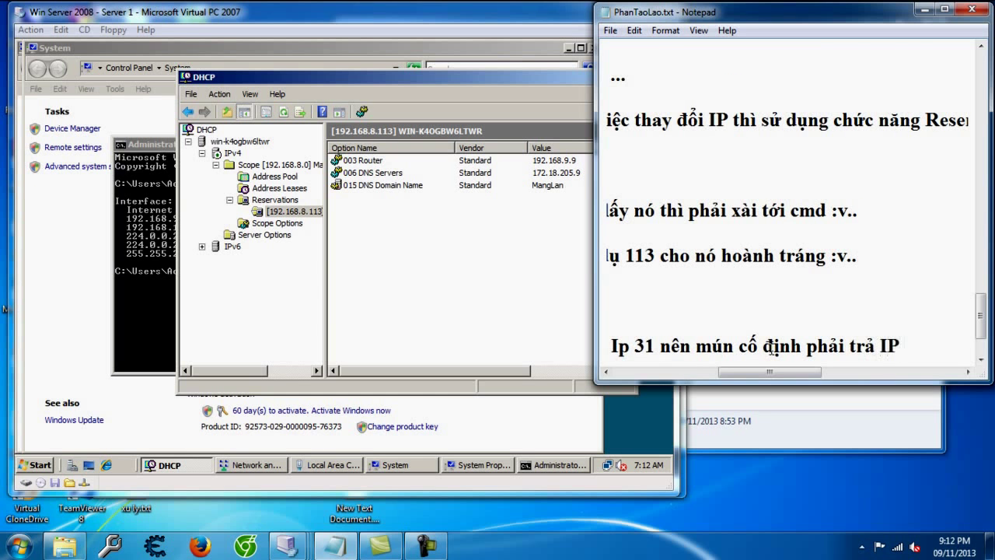
type(" rôi thuê ")
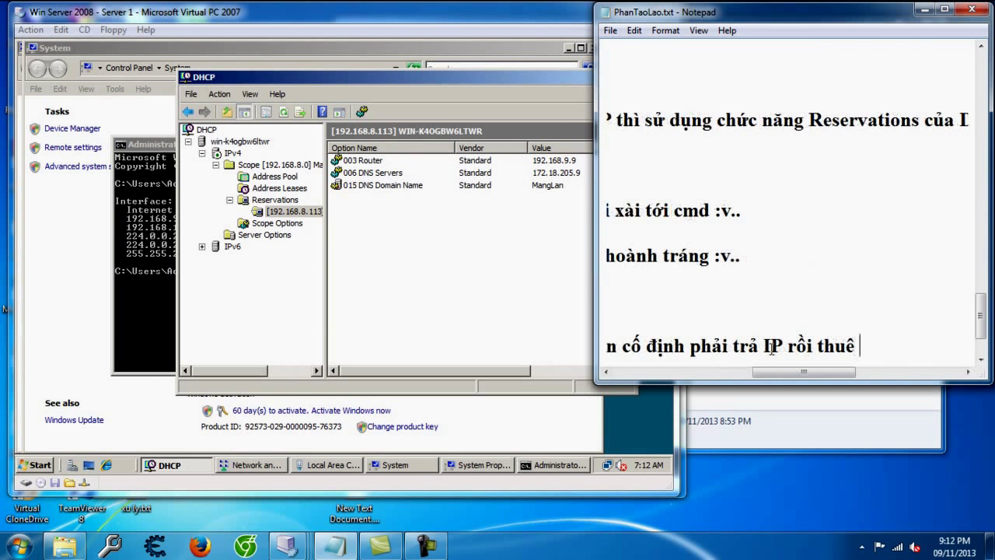
type("lại.. làm như ")
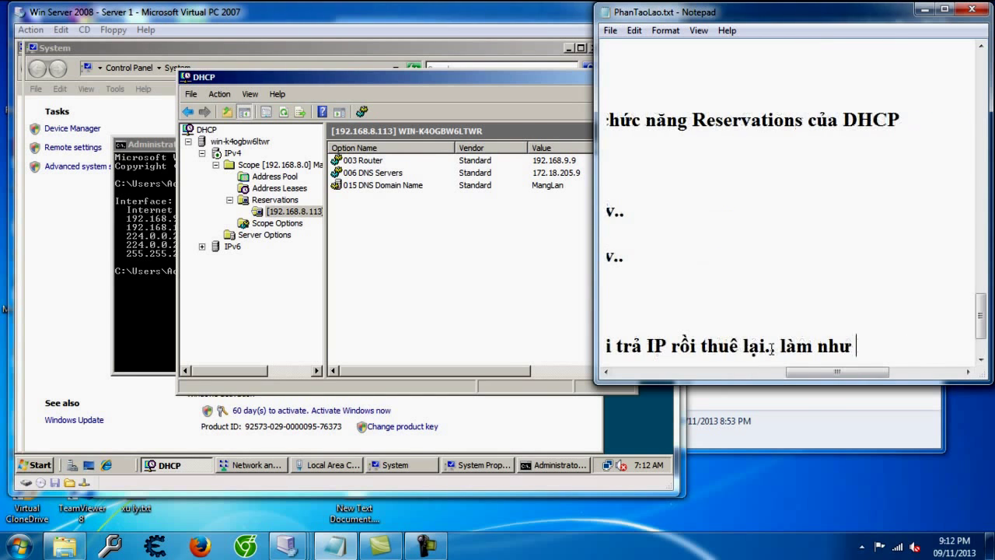
type("sau :v")
key("Return")
key("Return")
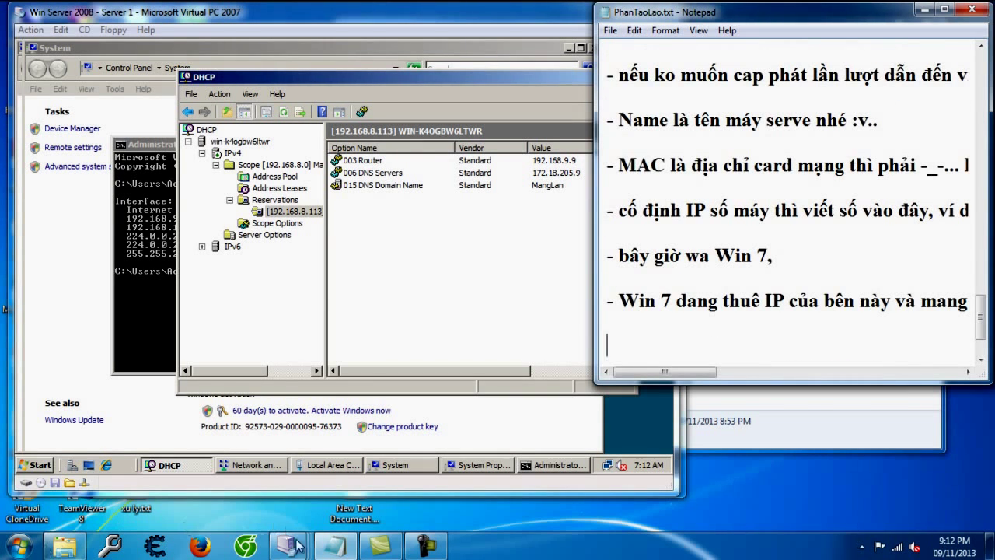
left_click(288, 467)
Step: On Windows 7, close the connection dialogs, launch cmd and check the current IP configuration
mouse_move(307, 550)
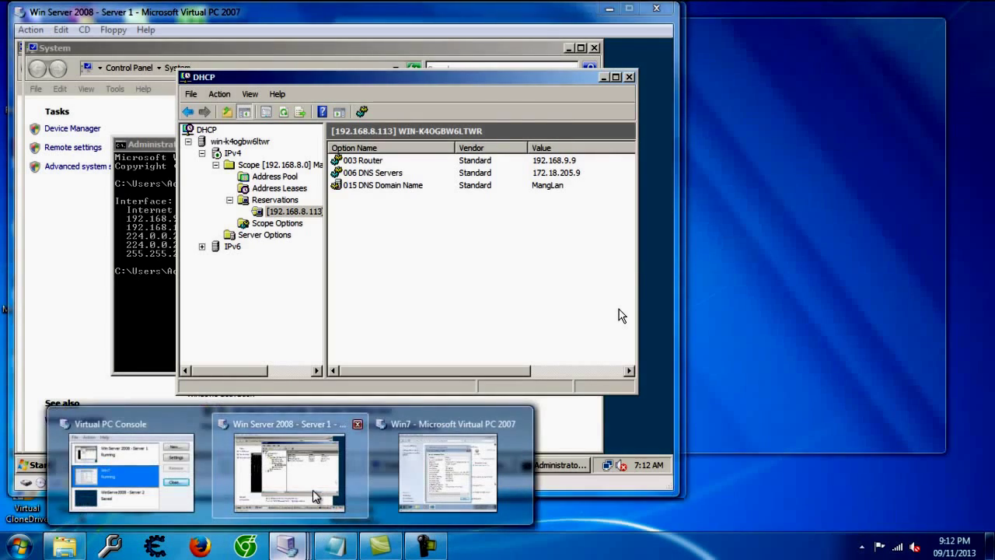
left_click(428, 484)
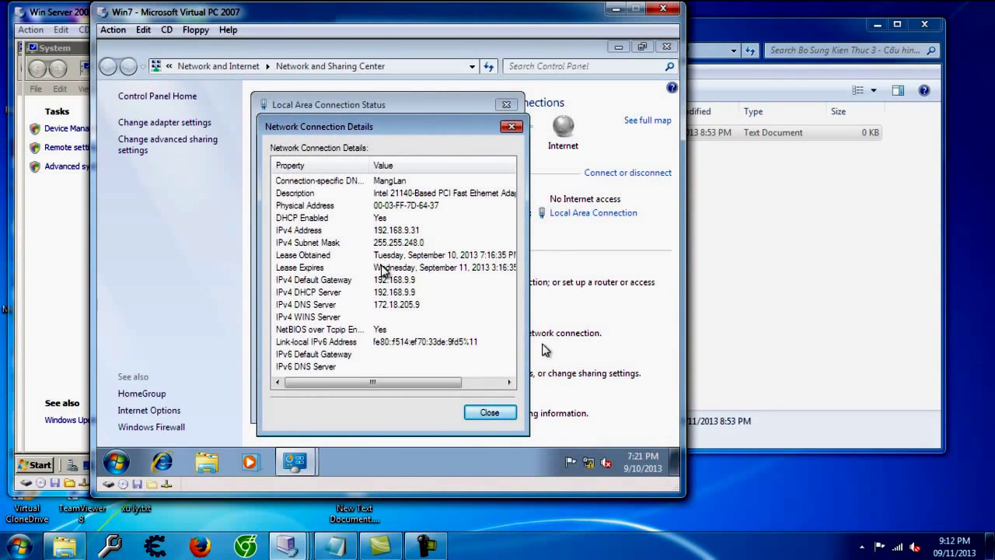
left_click(492, 411)
left_click(488, 406)
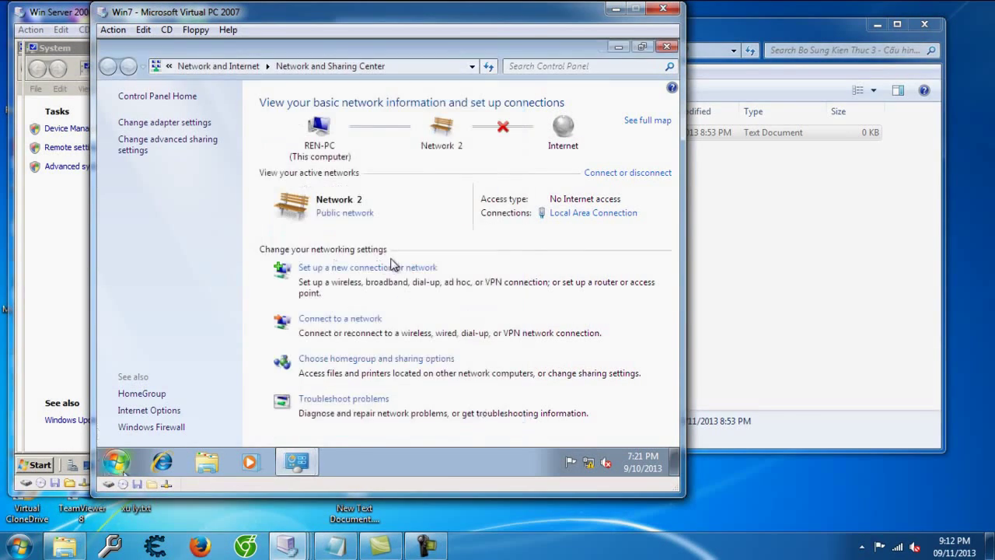
left_click(115, 463)
type("cmd")
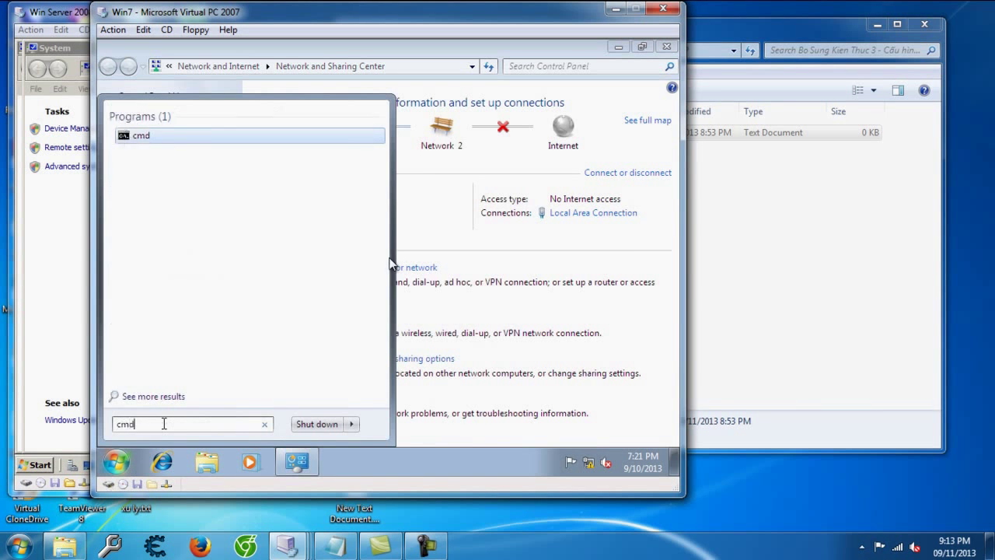
key("Return")
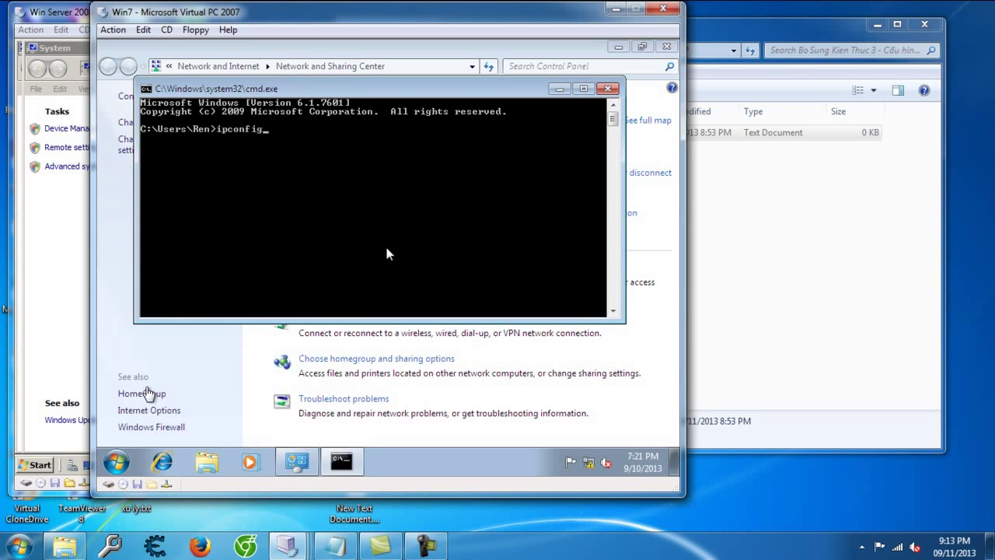
key("Return")
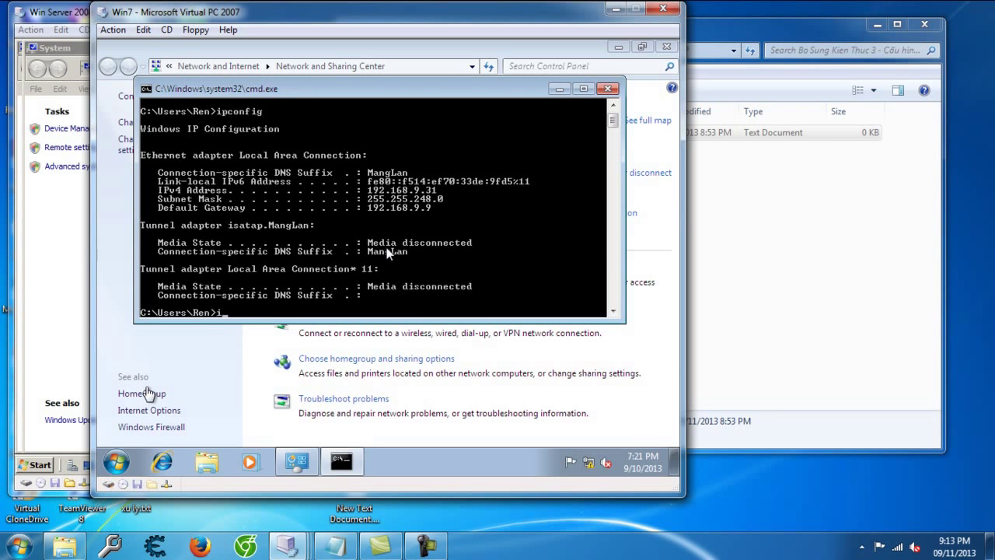
Step: Release the 192.168.9.31 lease with ipconfig /release, then request a new one with ipconfig /renew
type("ipconfig /release")
key("Return")
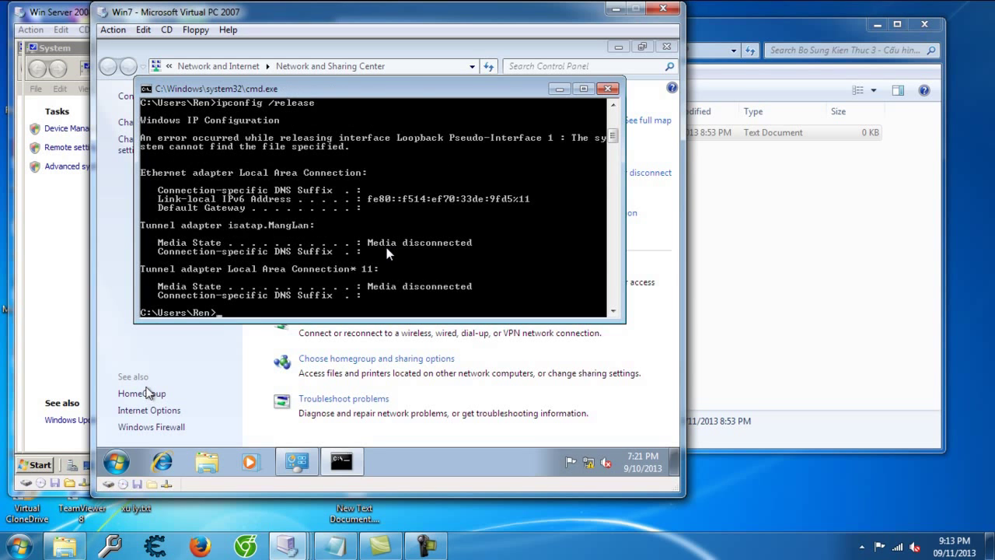
type("ipconfig /renew")
key("Return")
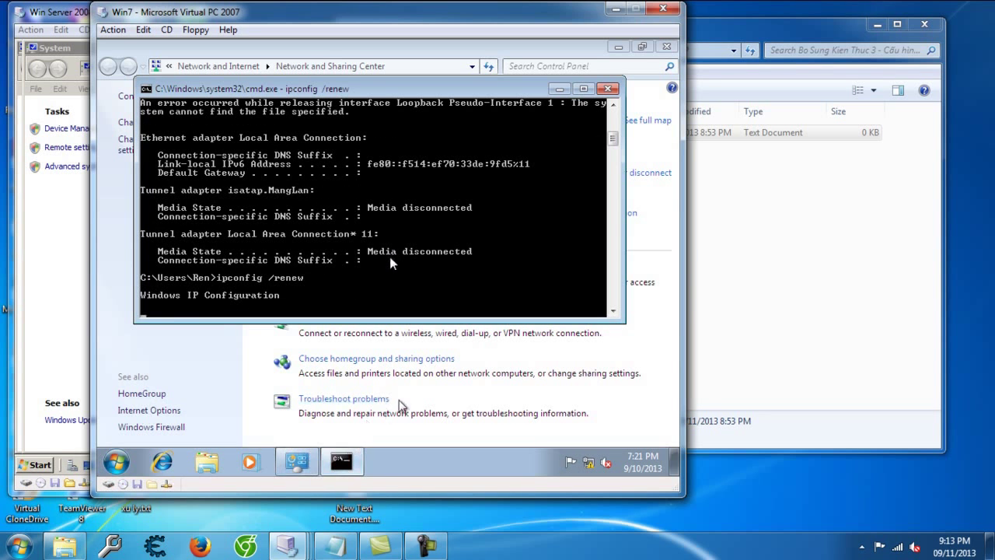
Step: Replace the stray line with '- Đợi :v..' and a note that Win 7 now leases 192.168.8.113 from DHCP
left_click(336, 545)
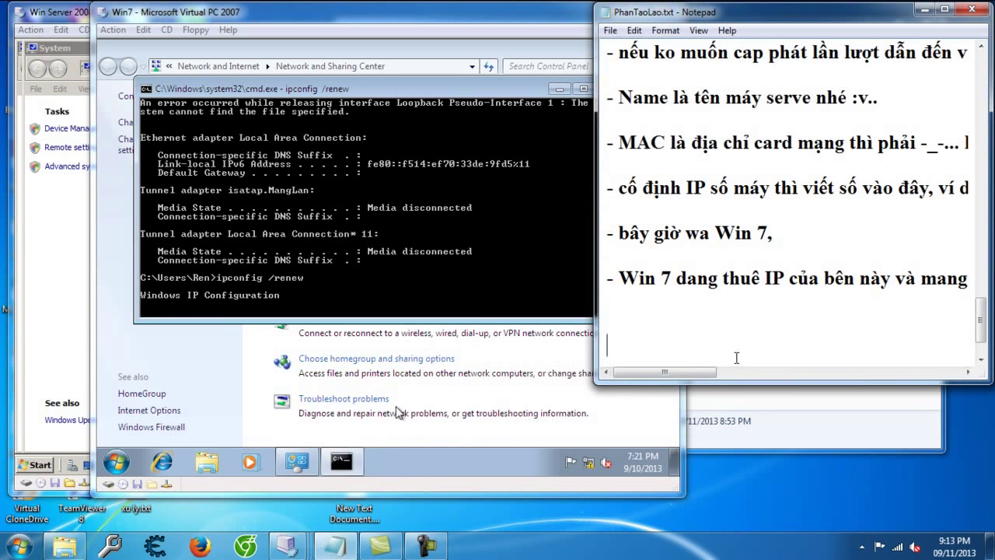
key("BackSpace")
key("BackSpace")
type("- Đợi :v..")
key("Return")
key("Return")
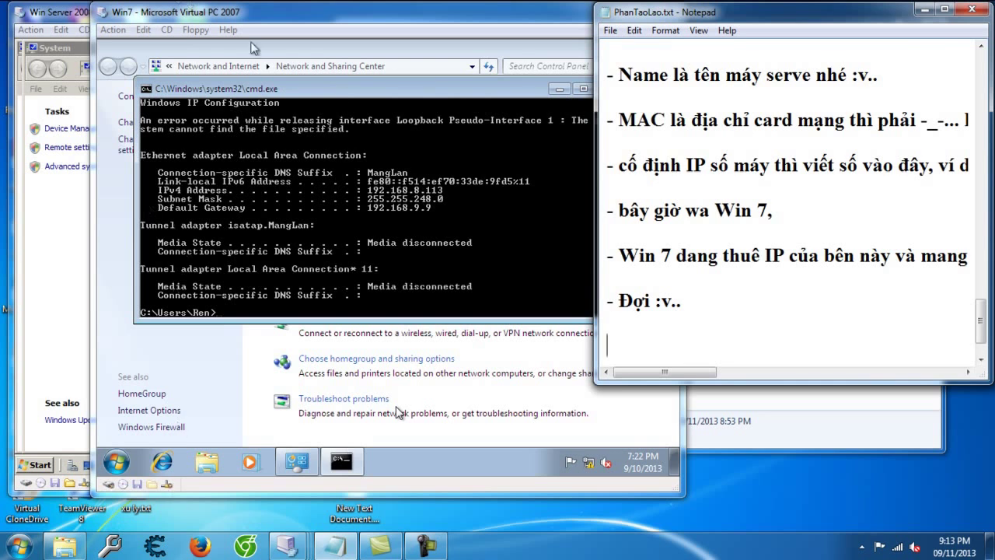
type("-")
type(" xong rồi đấy ")
type("bây giờ Win")
type(" 7 dang thuê ")
type("IP 192.16")
type("8.8.113")
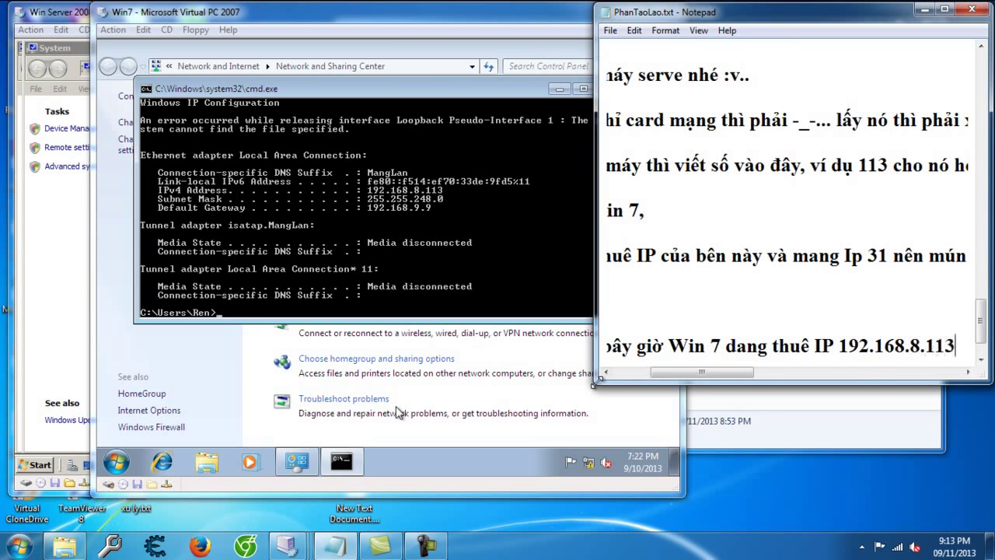
type(" của DHCP")
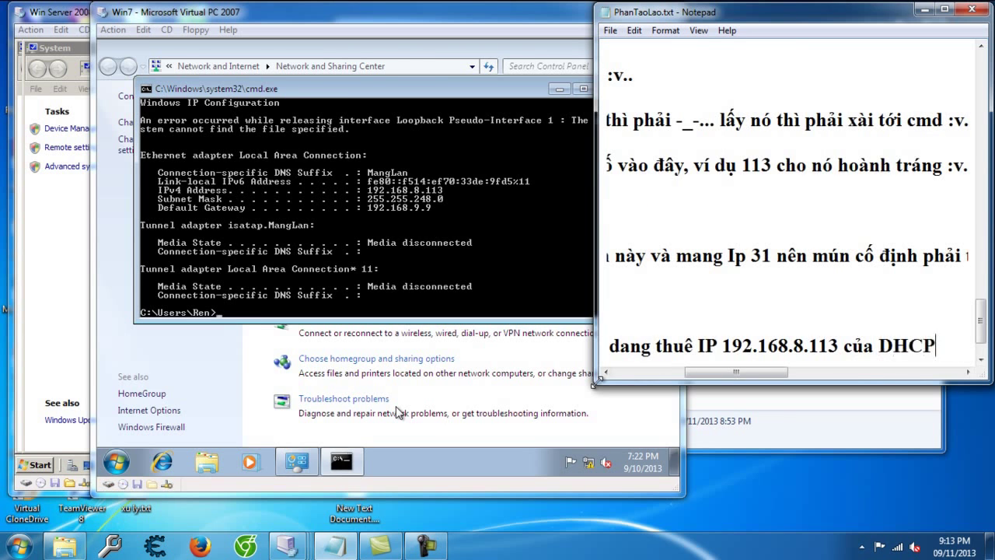
Step: Close cmd and view the Local Area Connection details showing IPv4 192.168.8.113
left_click(348, 99)
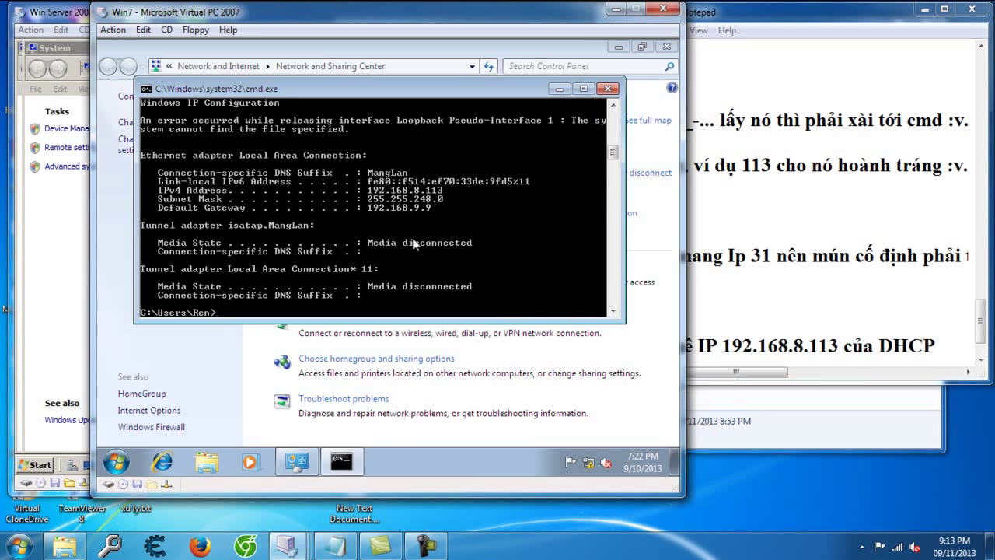
left_click(608, 88)
left_click(628, 214)
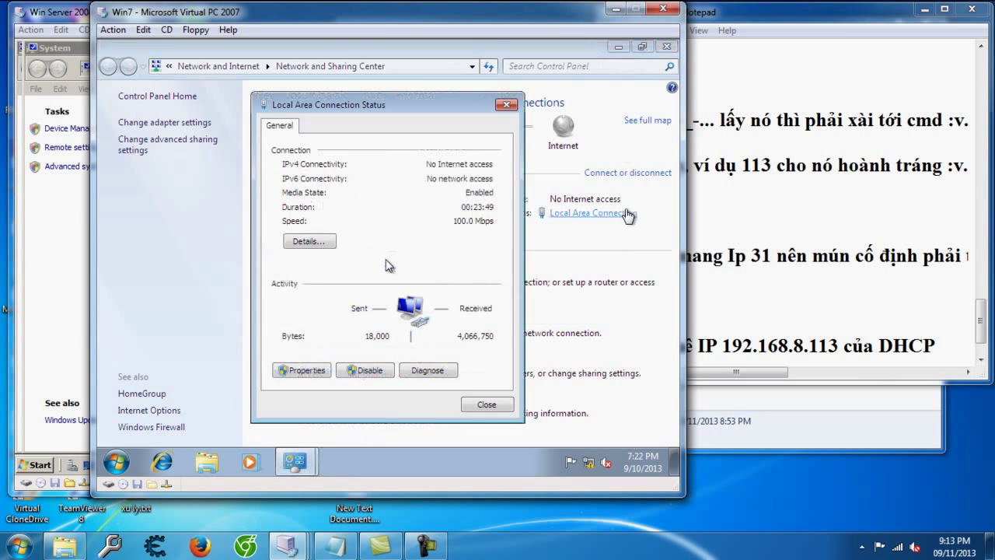
left_click(308, 241)
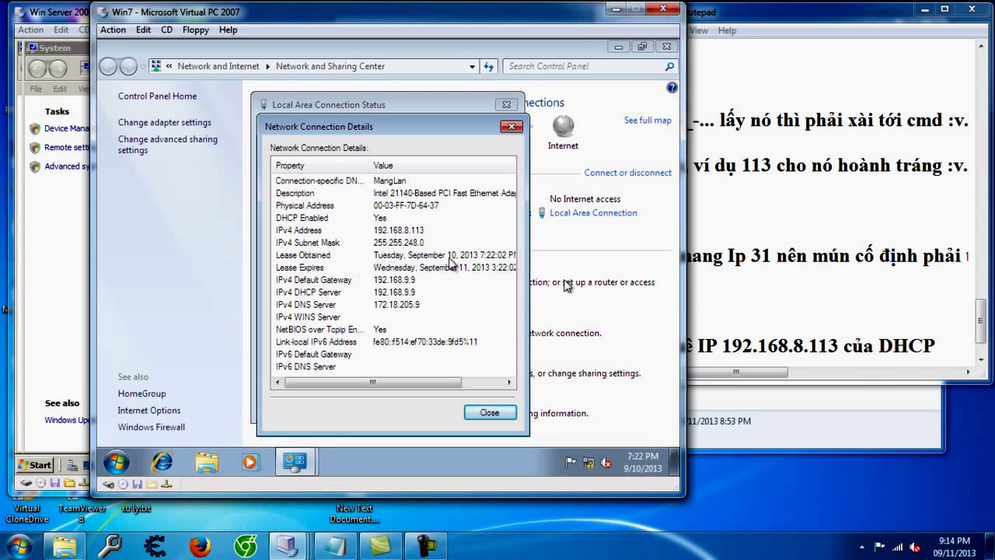
Step: Add the closing line ending 'hẹn gap lại ở bài 4 :v..', correcting the lesson number to 4
left_click(936, 347)
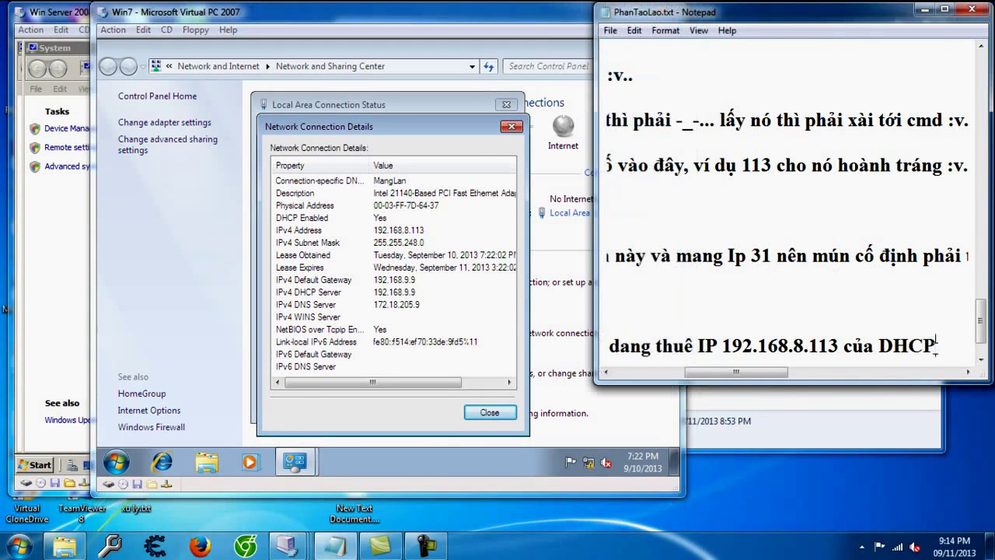
key("Return")
type("- Ok n")
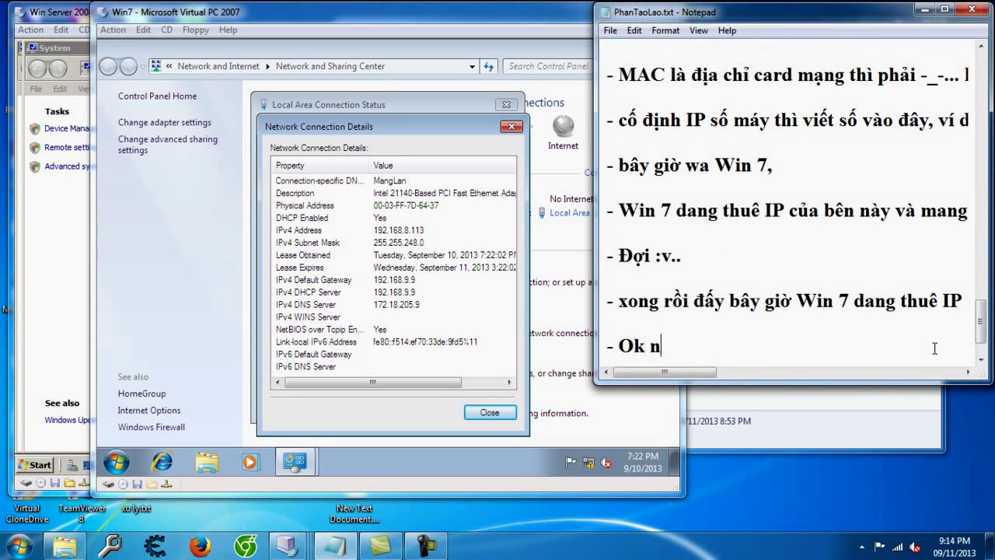
type("hé ... xong bai ")
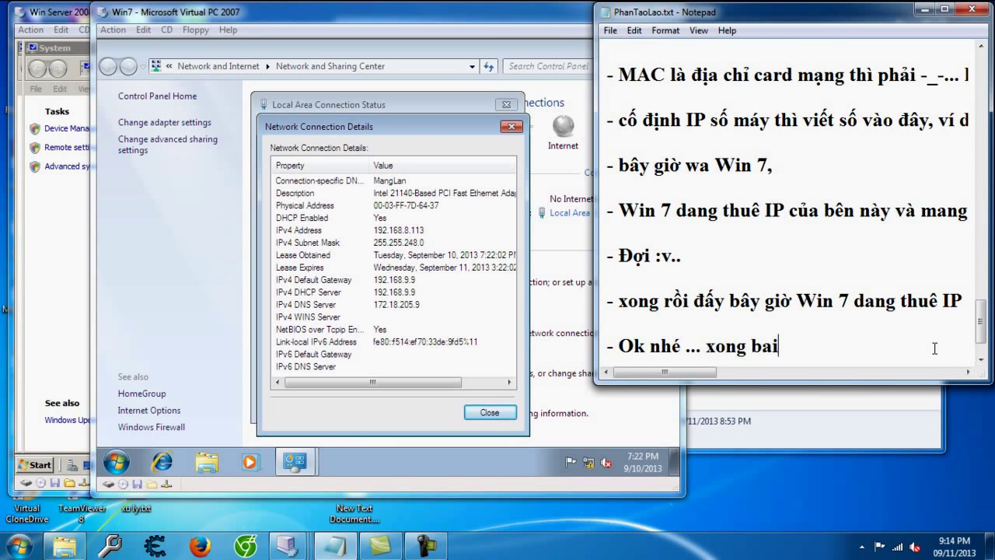
type("3")
type(" -_-... hẹn ga")
type("p lại ở bài 3")
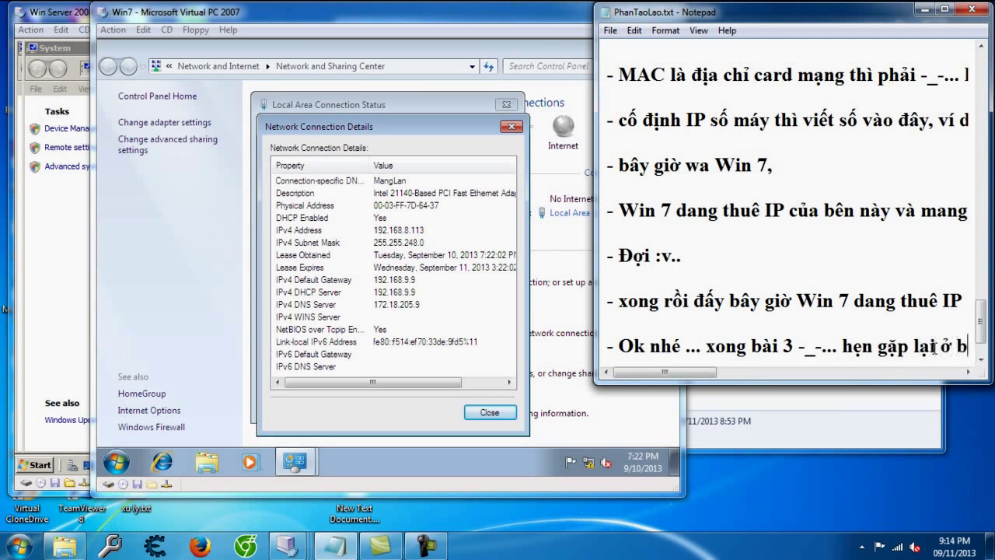
key("BackSpace")
type("4 :v..")
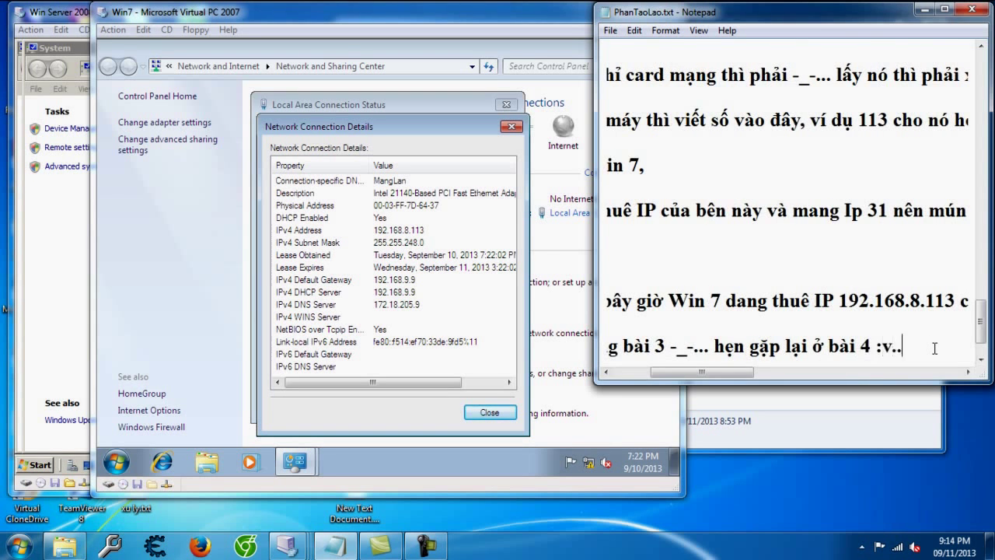
key("Return")
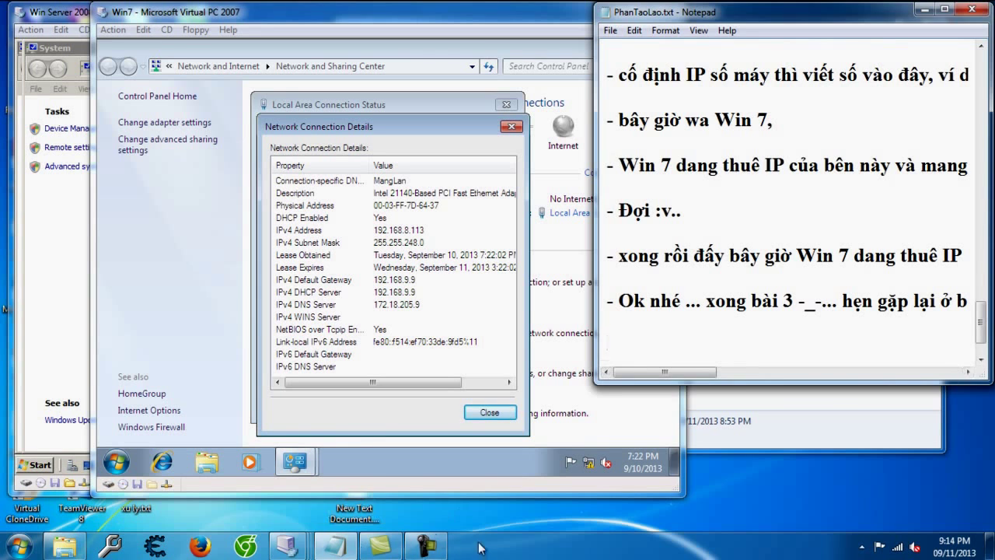
left_click(426, 545)
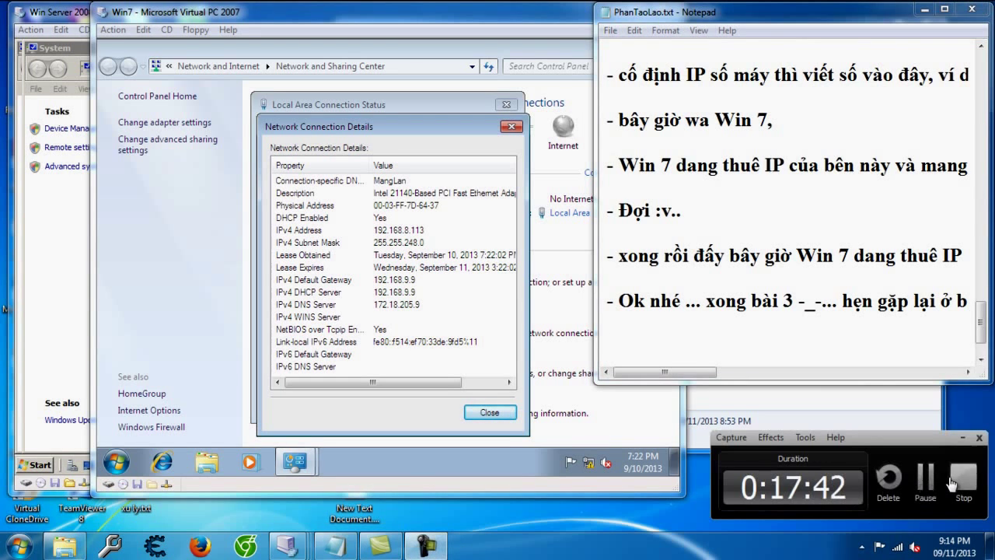